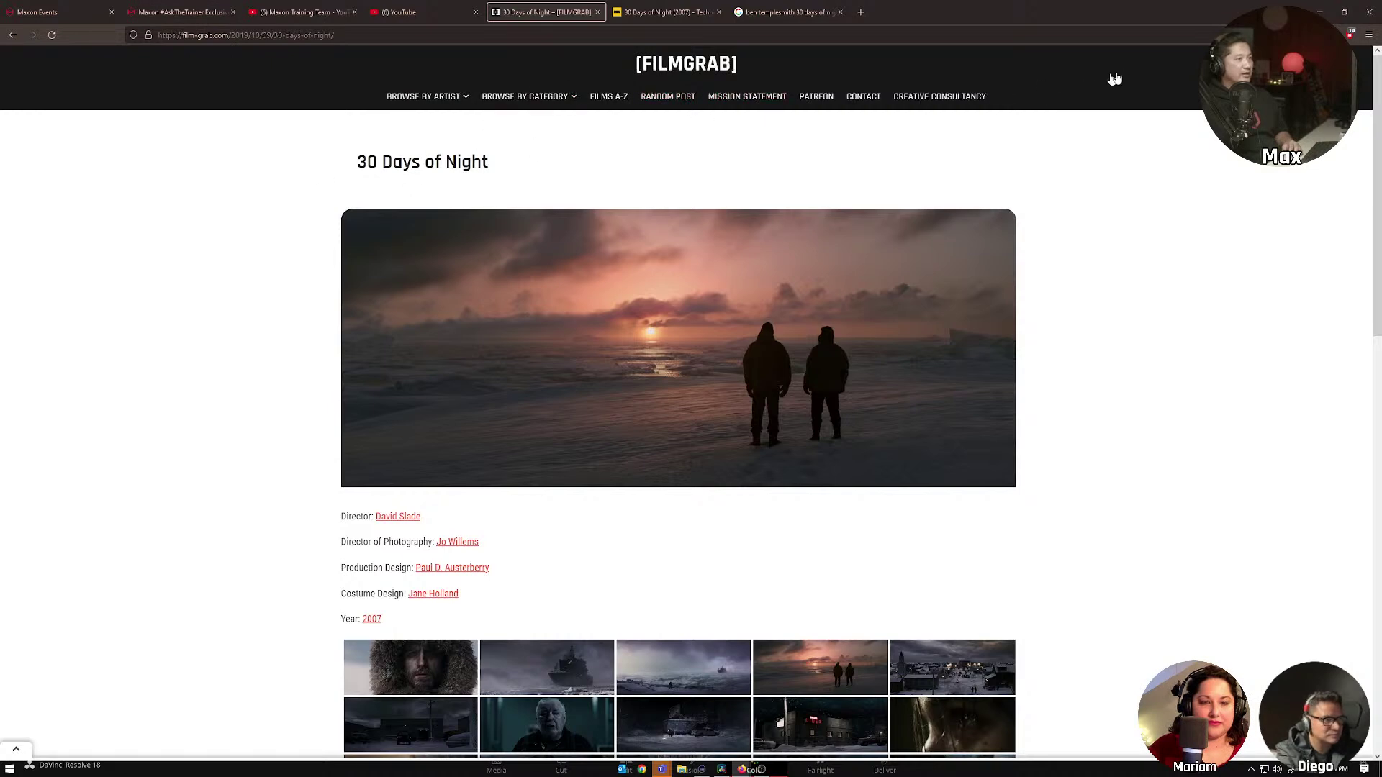
Open the first still, the man in the fur hood, from the 30 Days of Night gallery at full size.
key(slash)
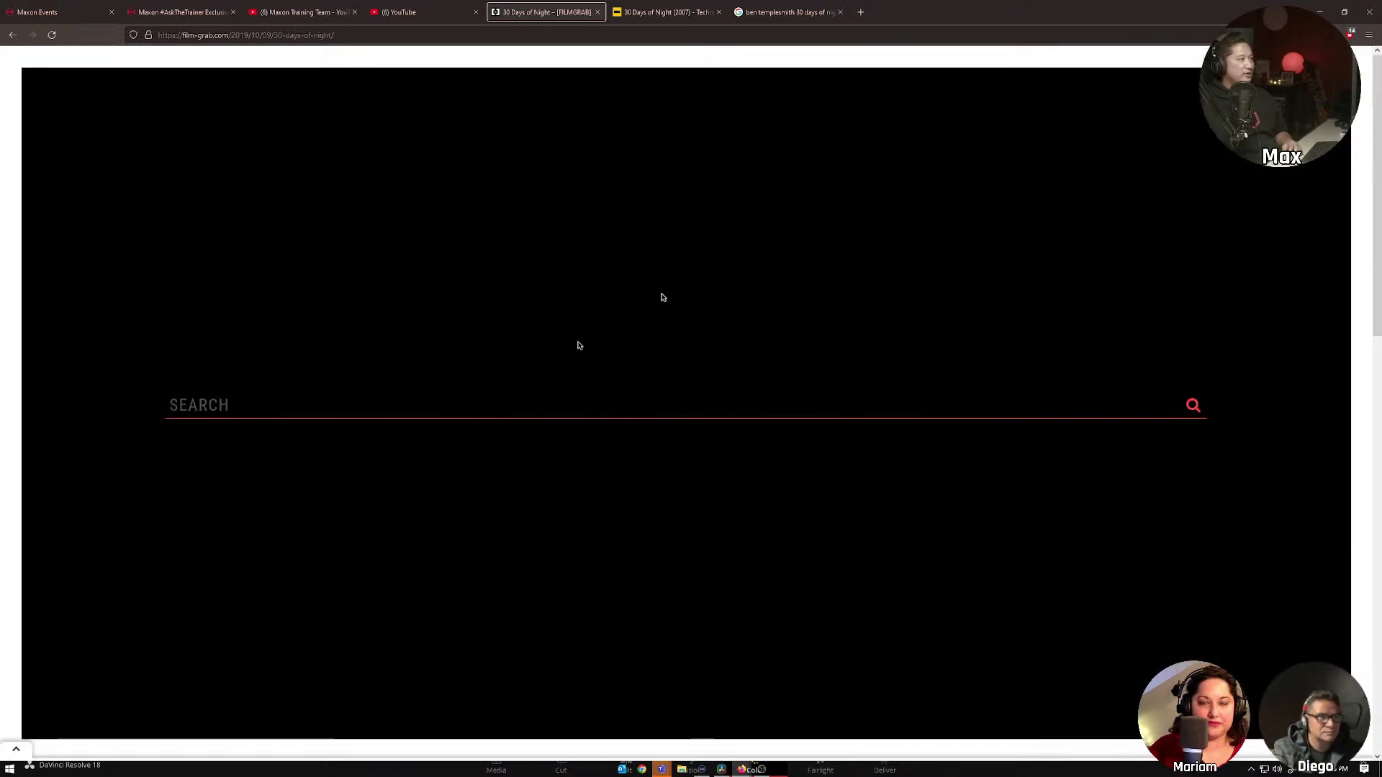
key(Escape)
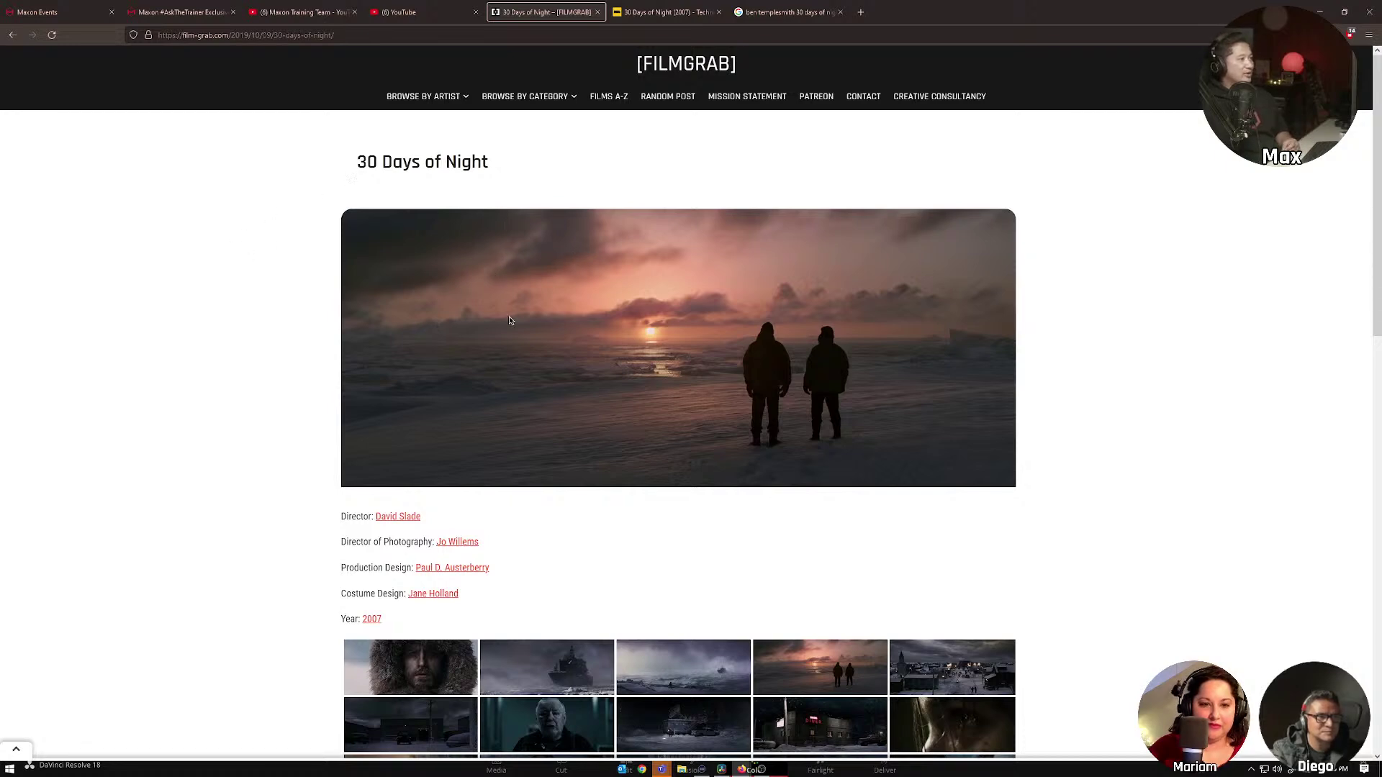
scroll(527, 365, down, 2)
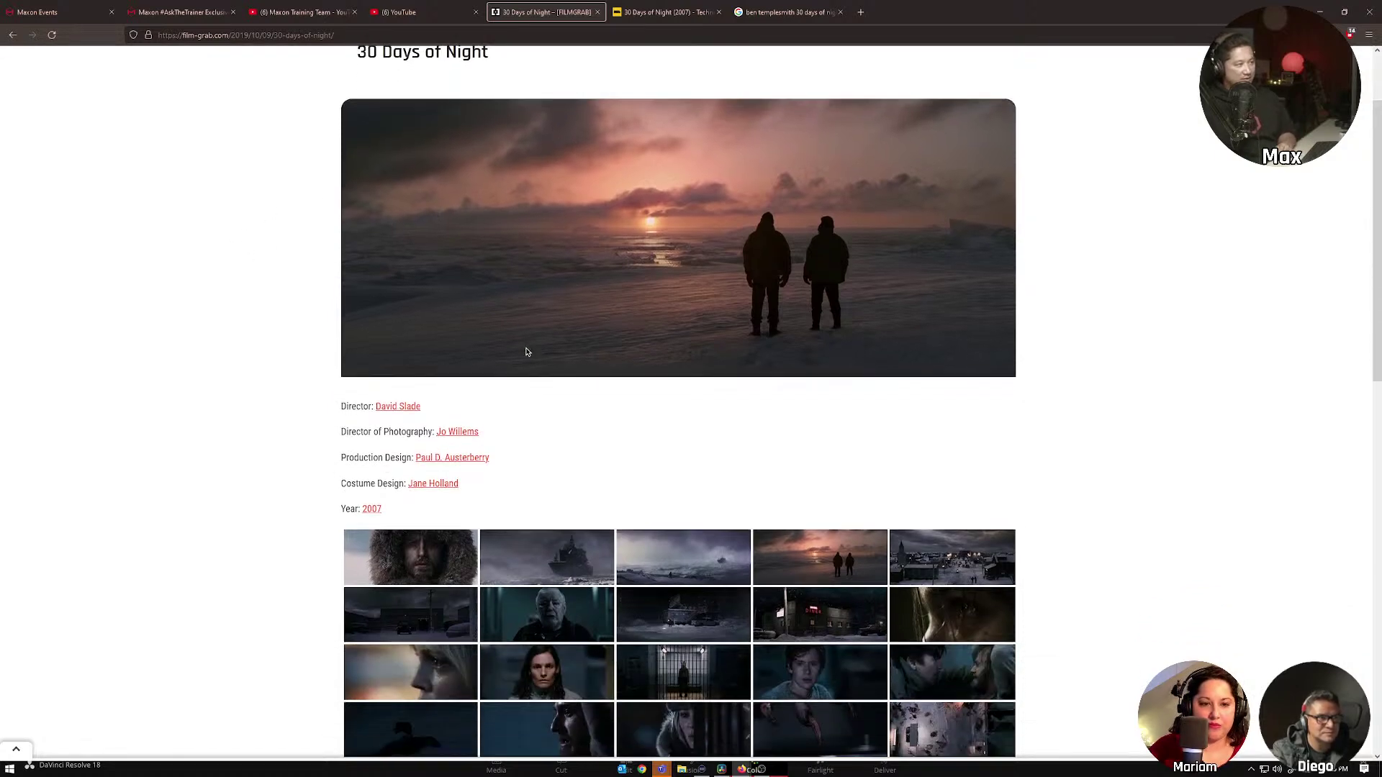
scroll(524, 345, down, 1)
click(417, 503)
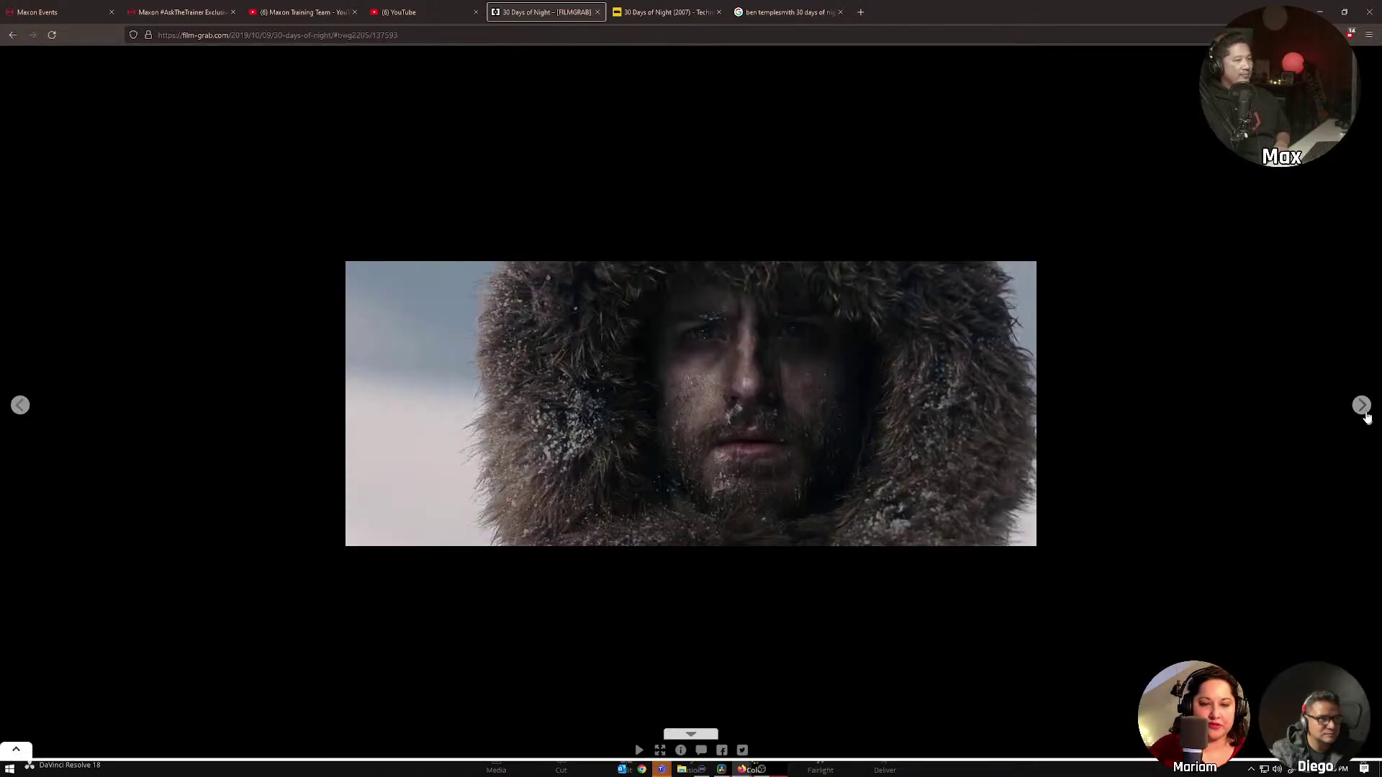
Go through the 30 Days of Night stills one by one to examine their lighting and colour, up to the silhouetted group in fog.
click(1362, 407)
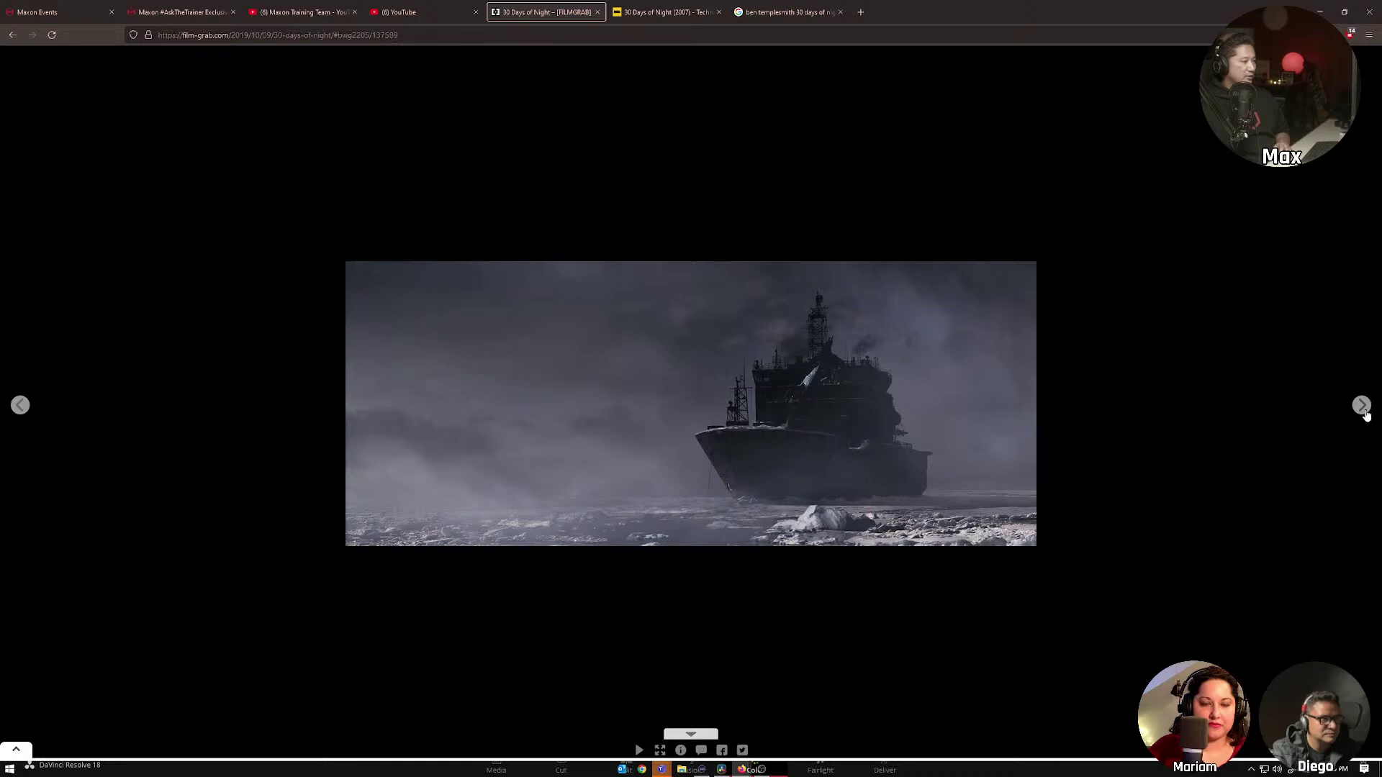
click(1364, 410)
click(1363, 410)
click(1364, 410)
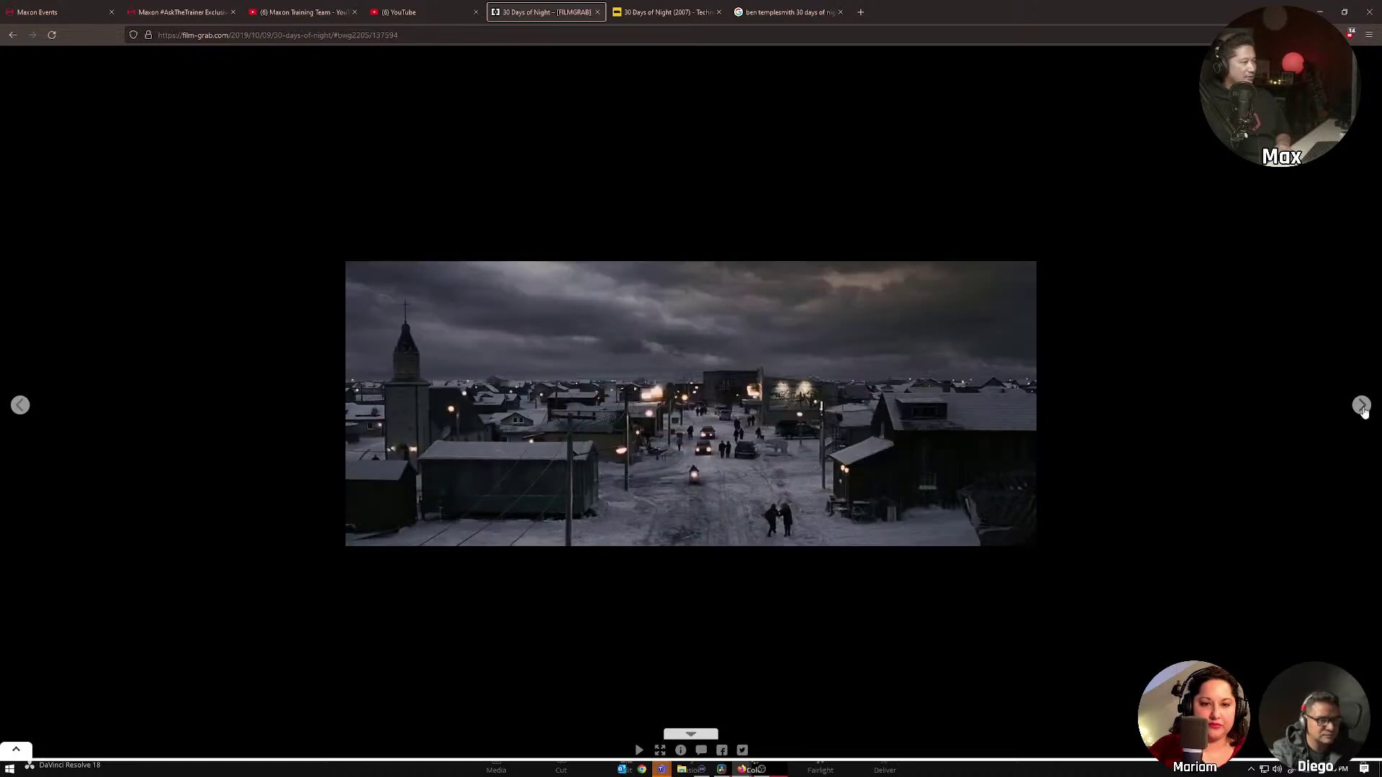
click(1364, 410)
click(1363, 407)
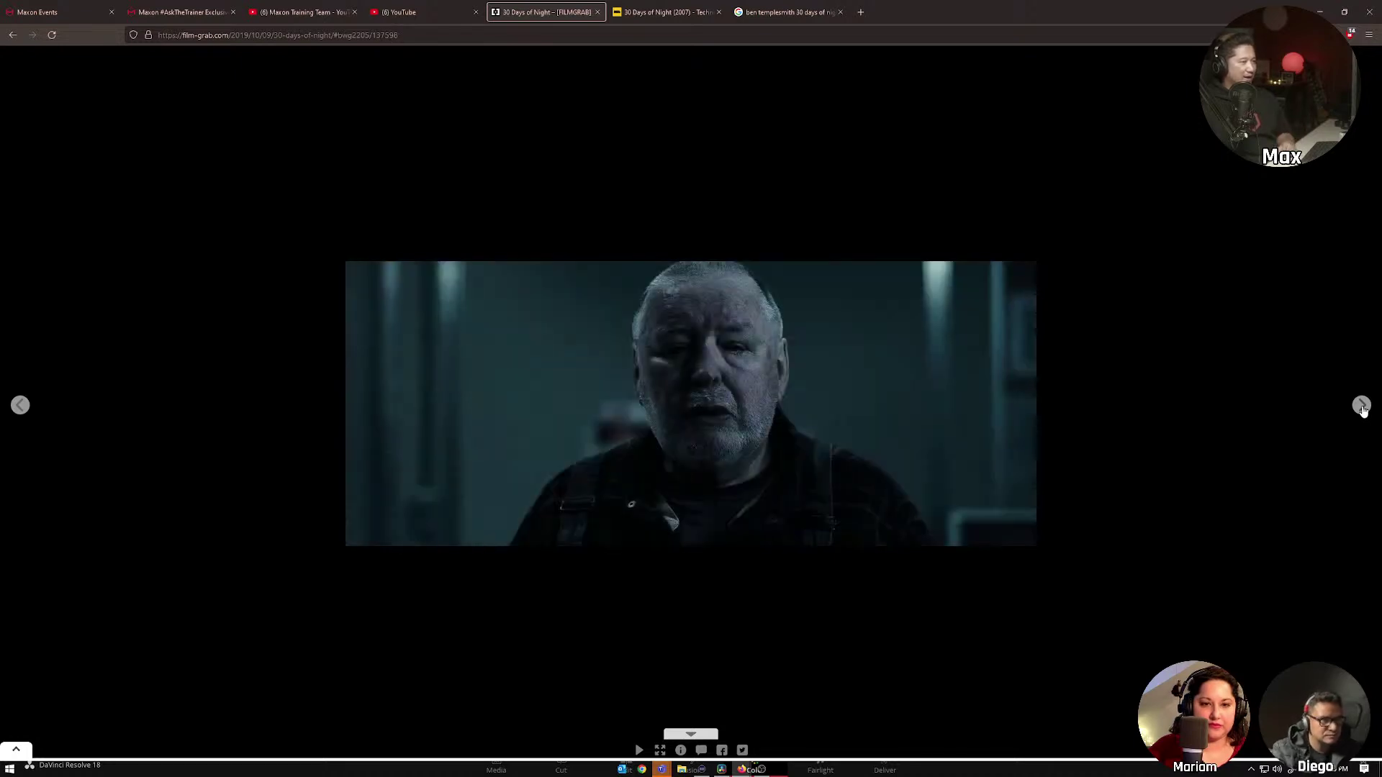
click(1362, 406)
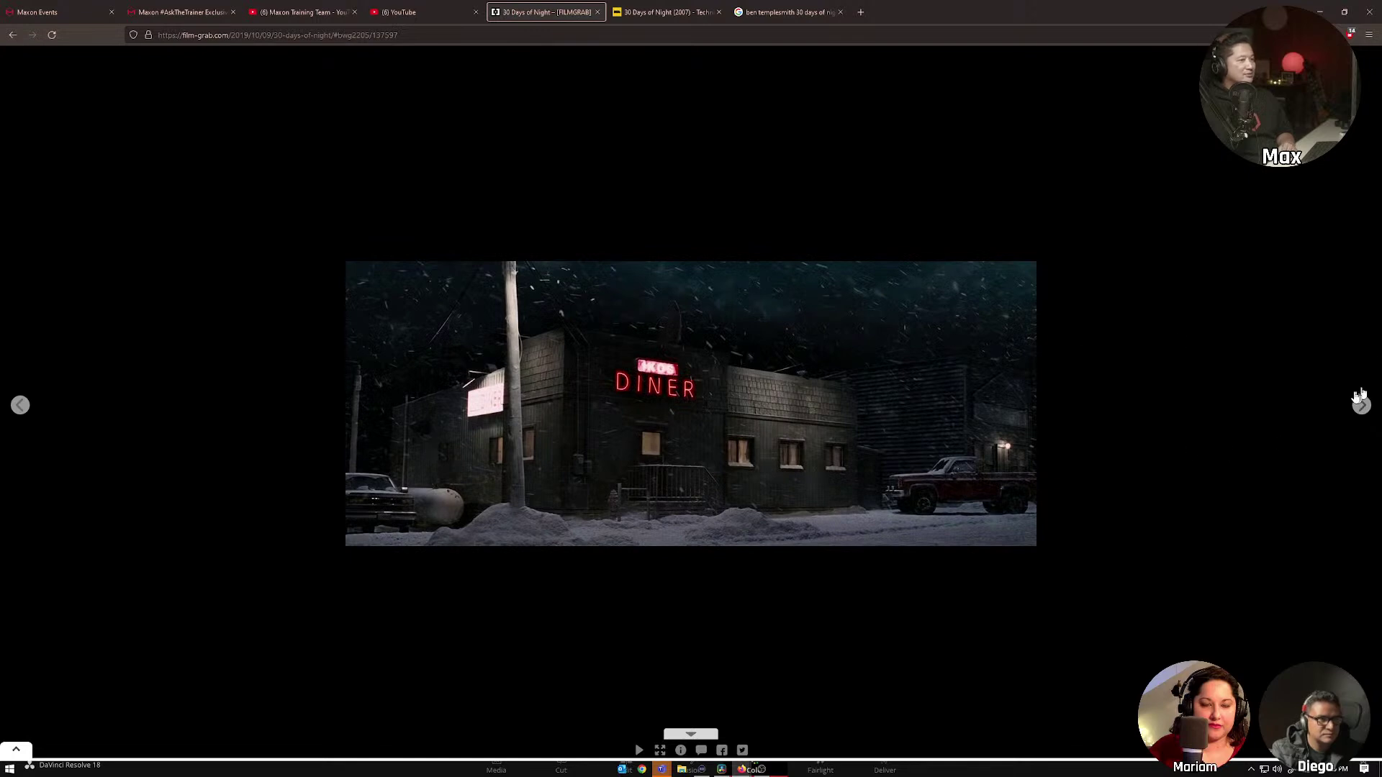
click(1359, 408)
click(1359, 407)
click(1360, 408)
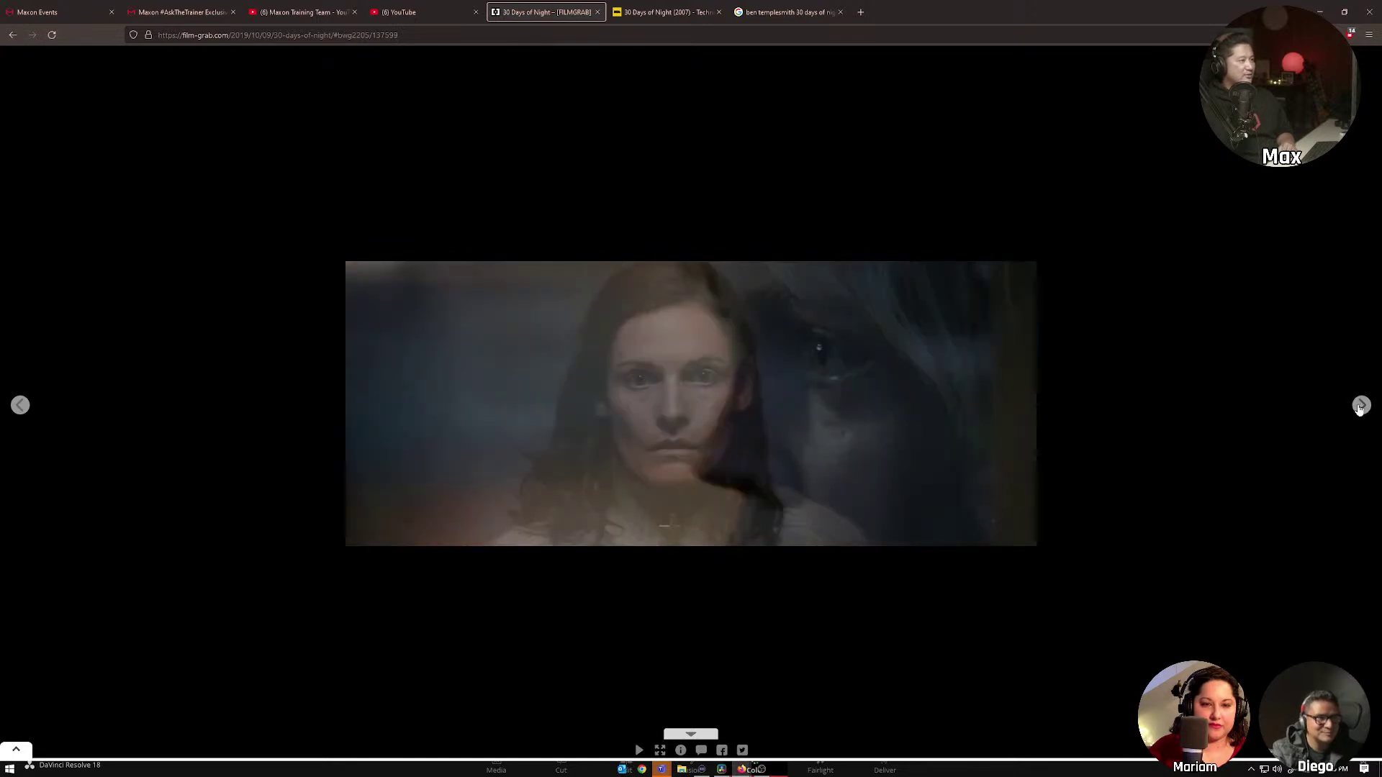
click(1360, 407)
click(1360, 408)
click(1360, 408)
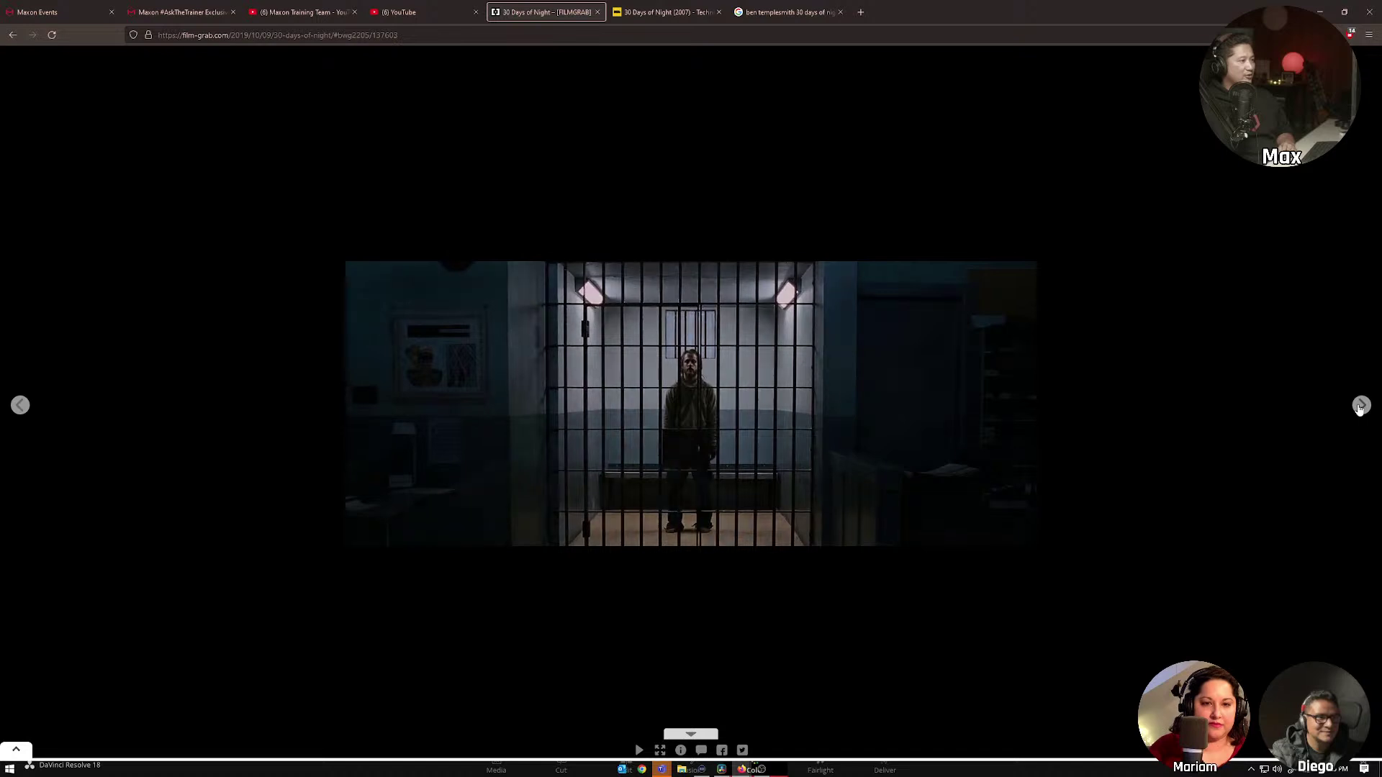
click(1359, 408)
click(1360, 408)
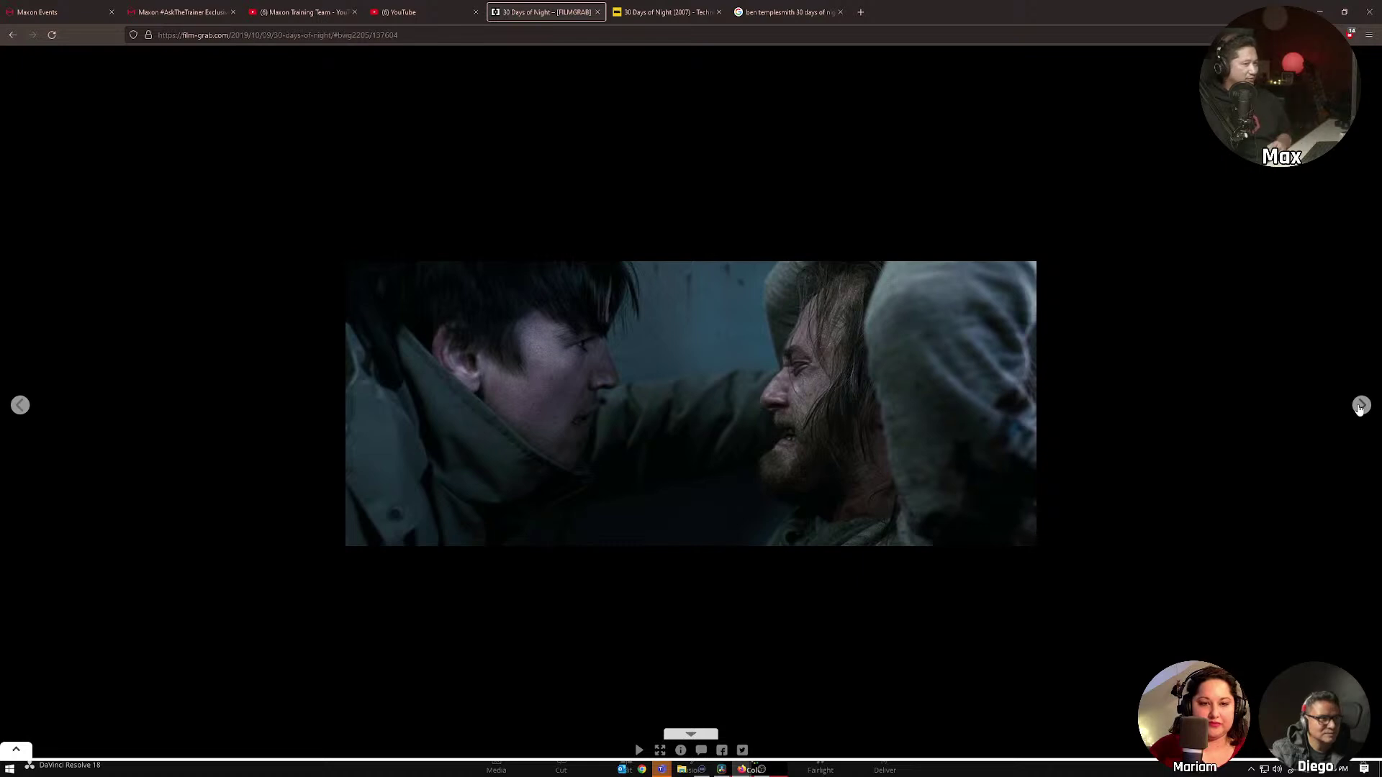
click(1361, 407)
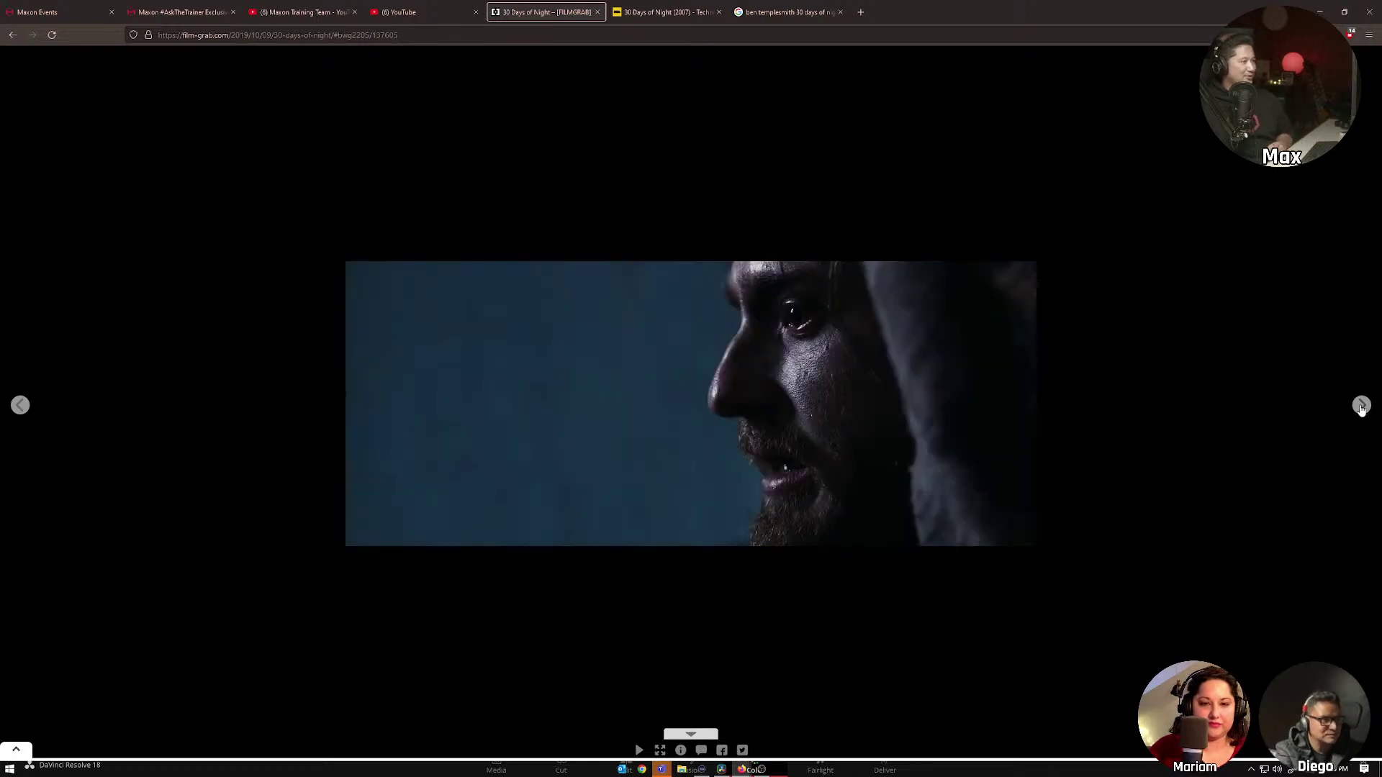
click(1361, 408)
click(1361, 407)
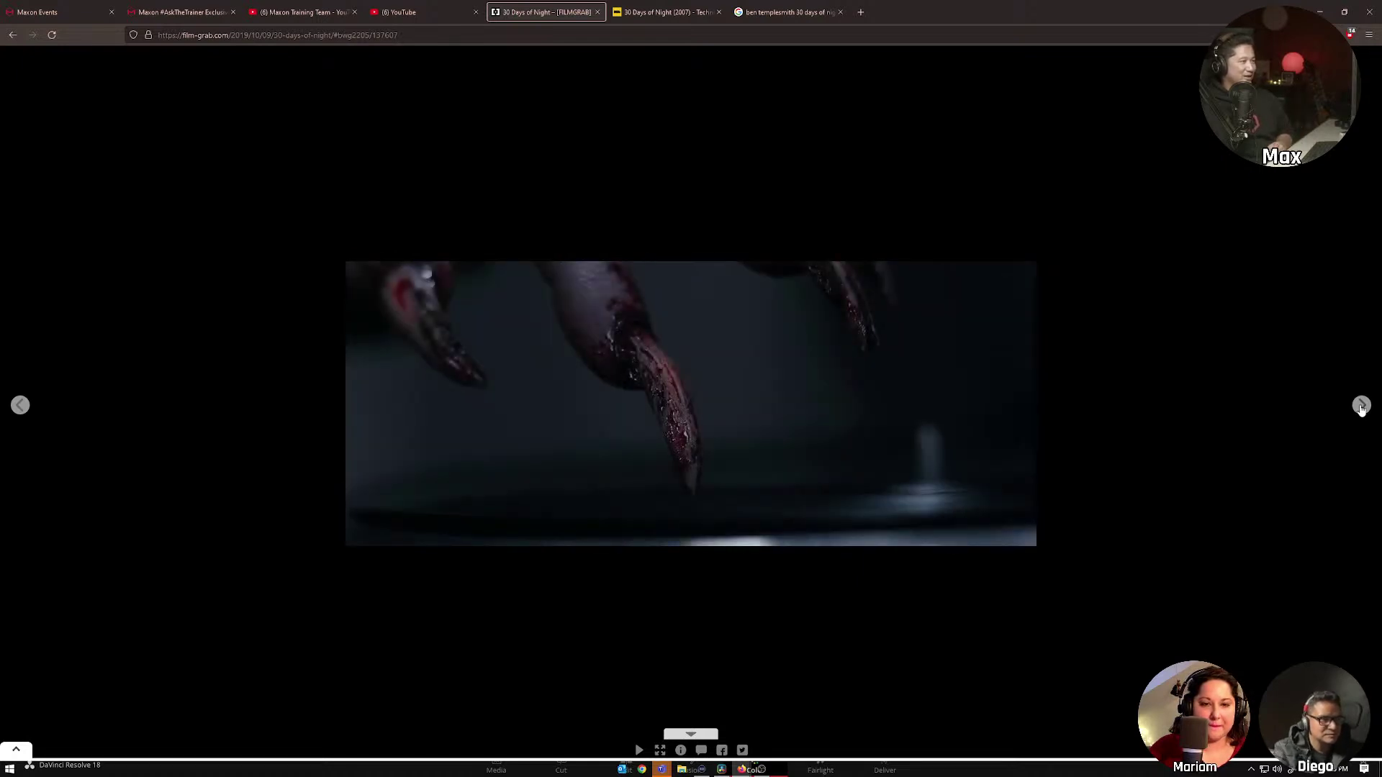
click(1361, 407)
click(1361, 408)
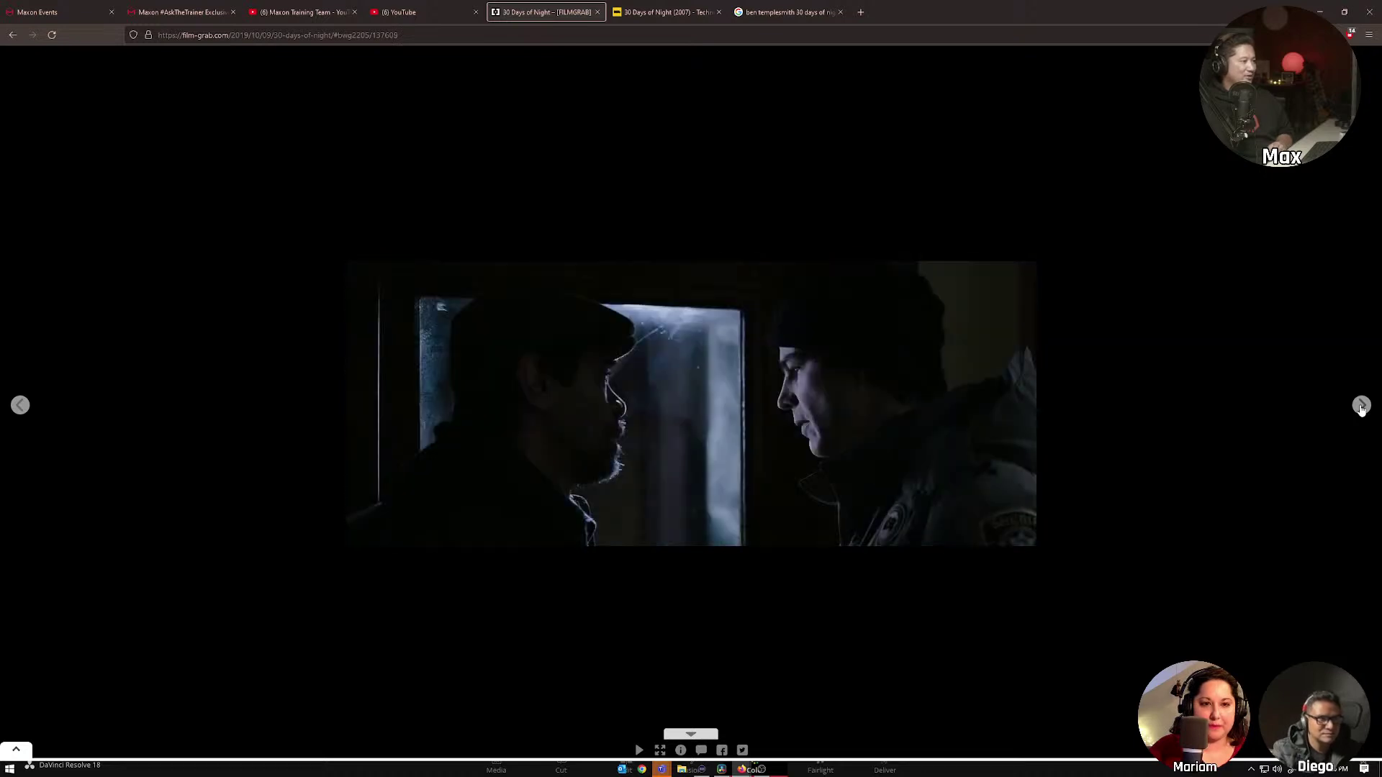
click(1361, 407)
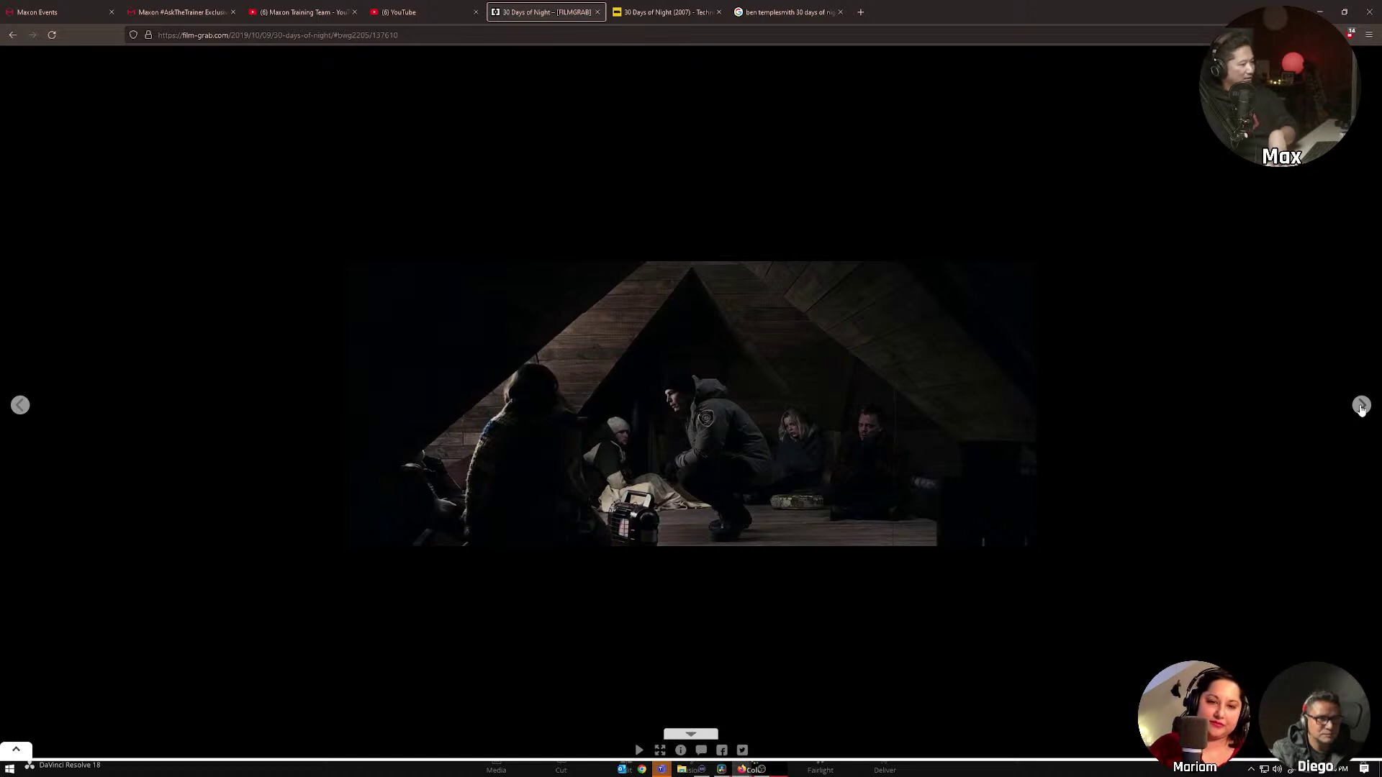
click(1360, 406)
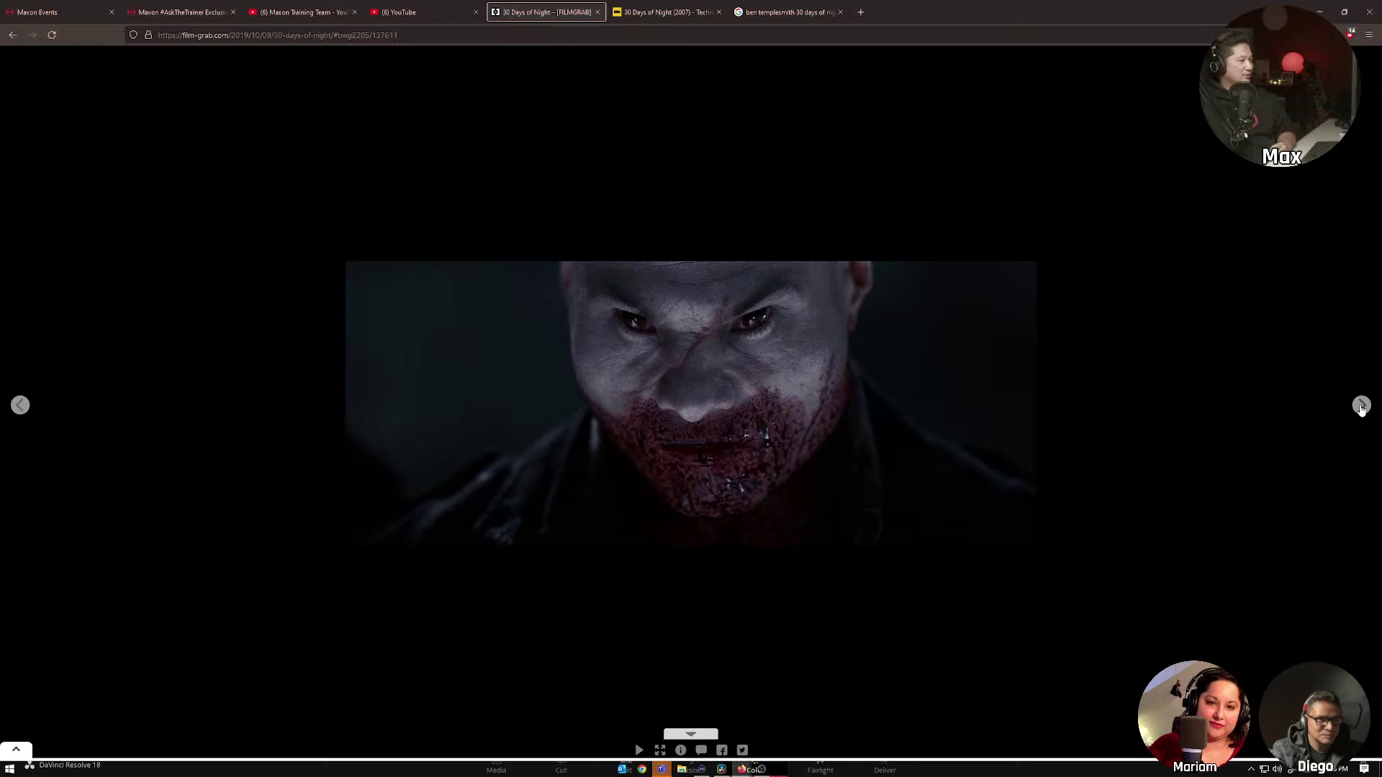
click(1361, 407)
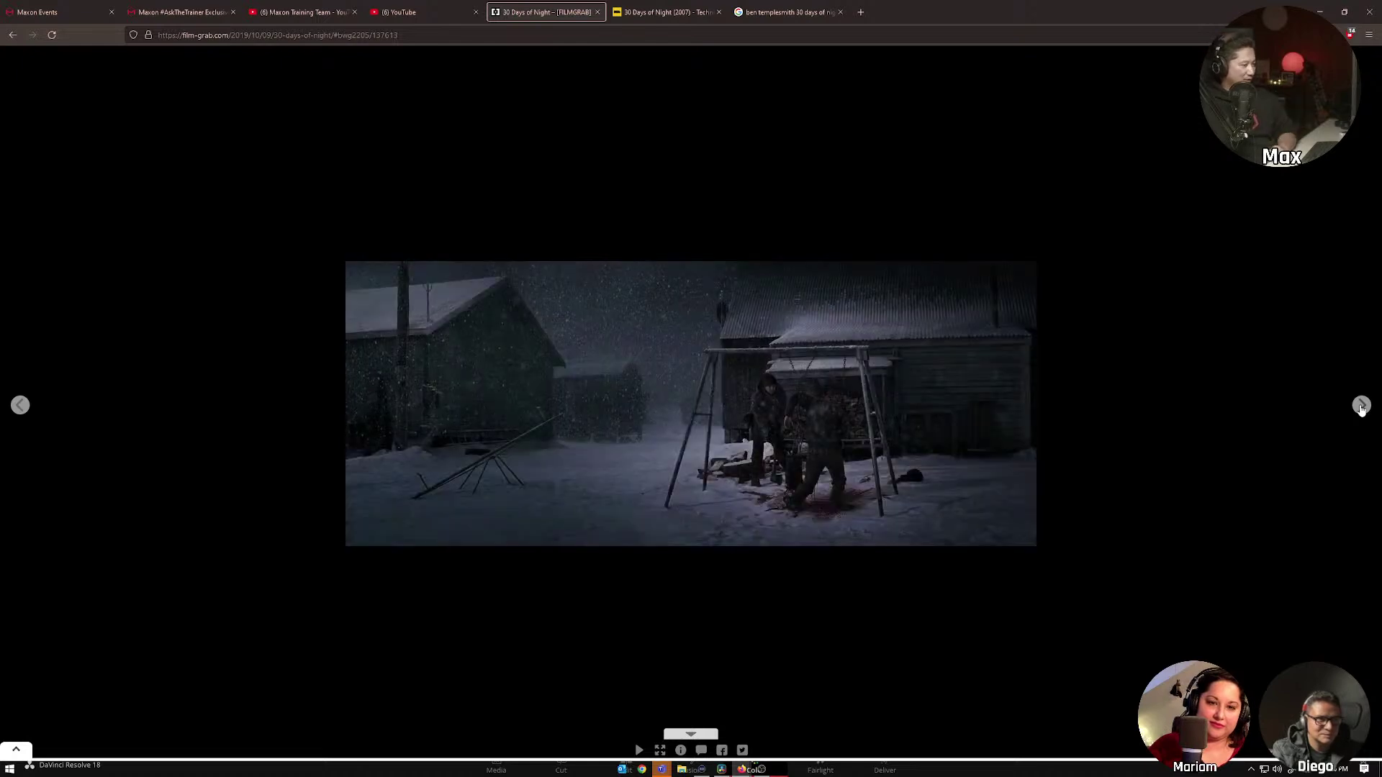
click(1360, 407)
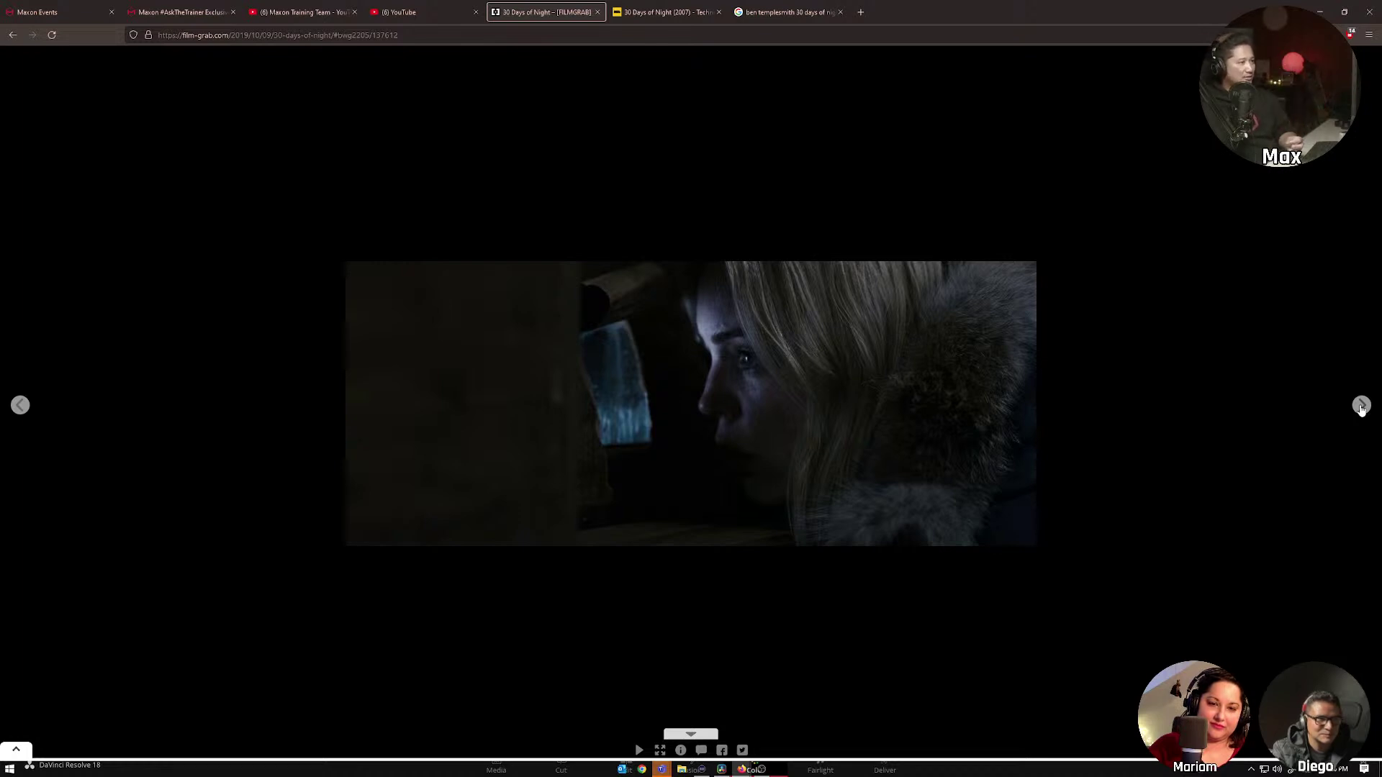
click(1360, 406)
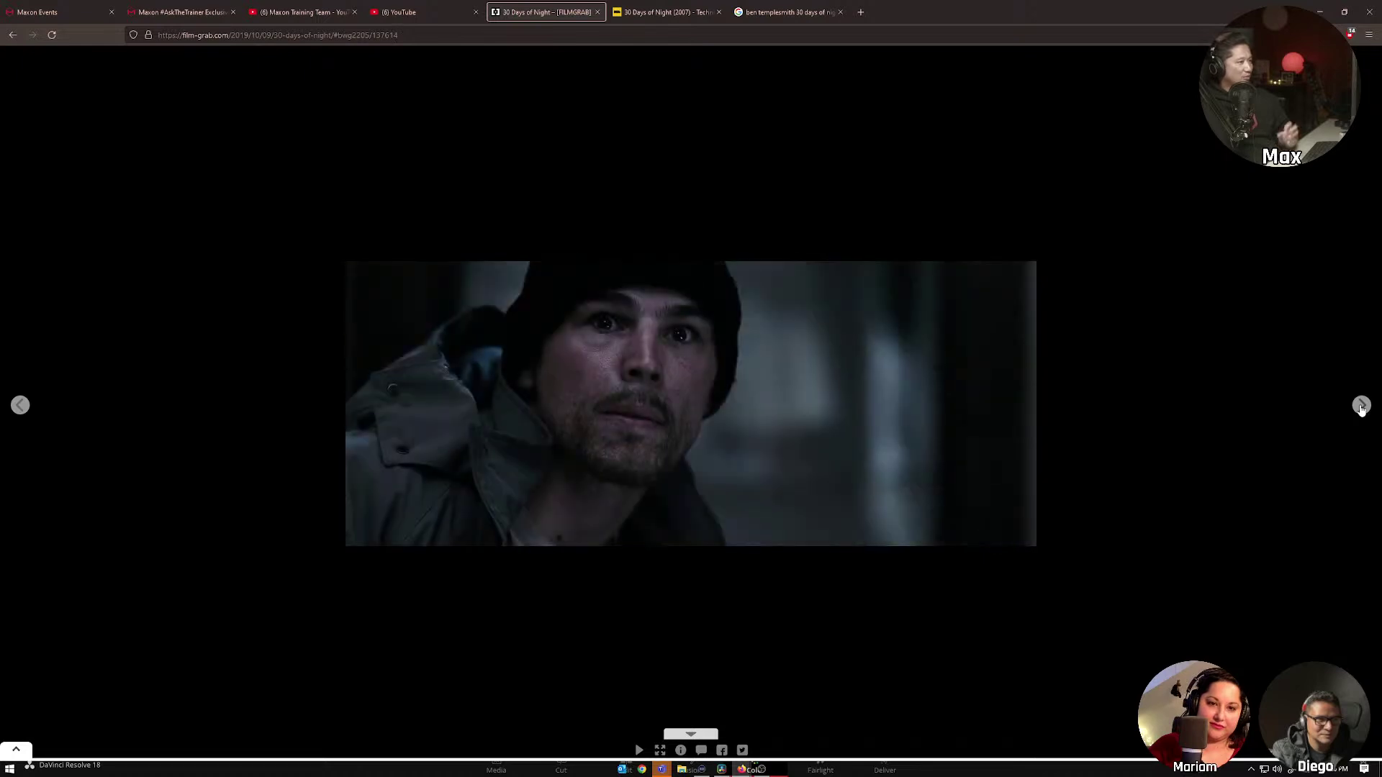
click(1360, 407)
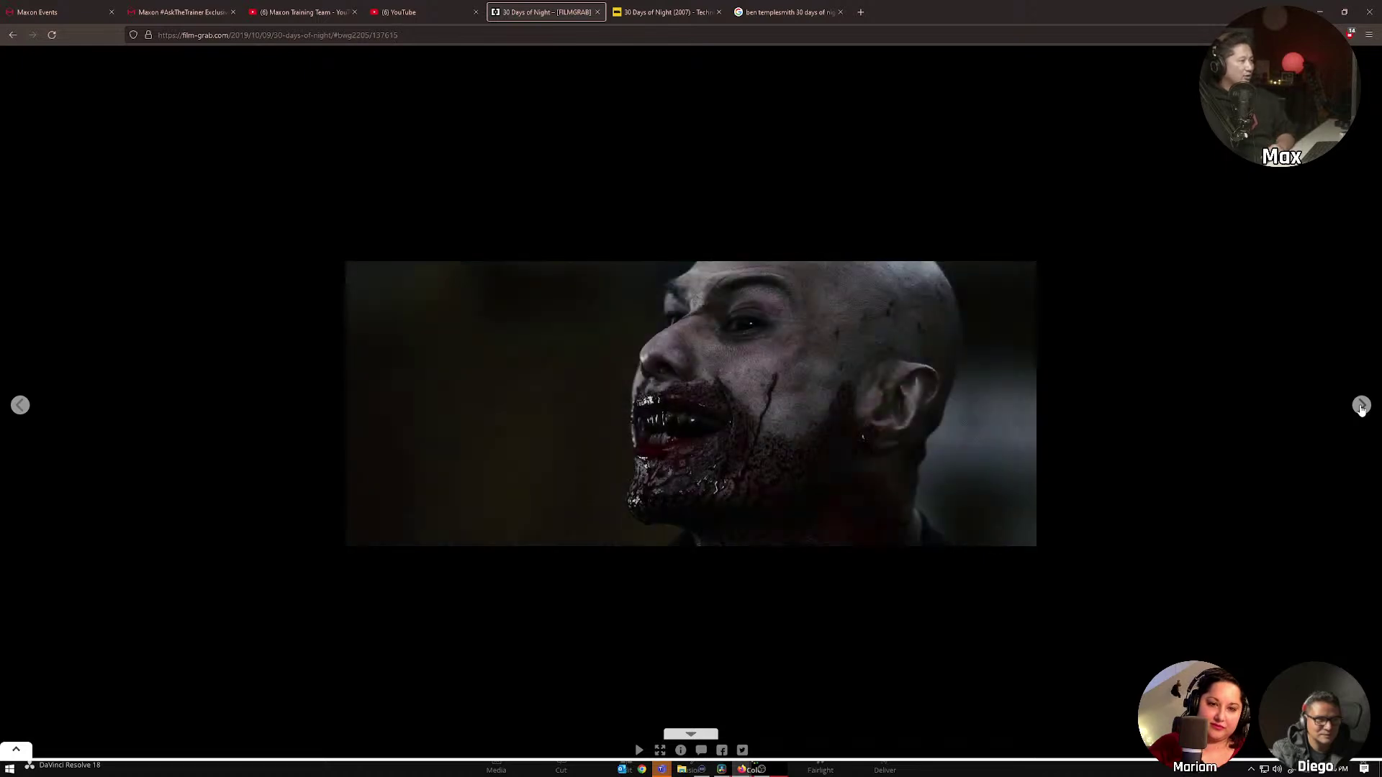
click(1360, 406)
click(1361, 407)
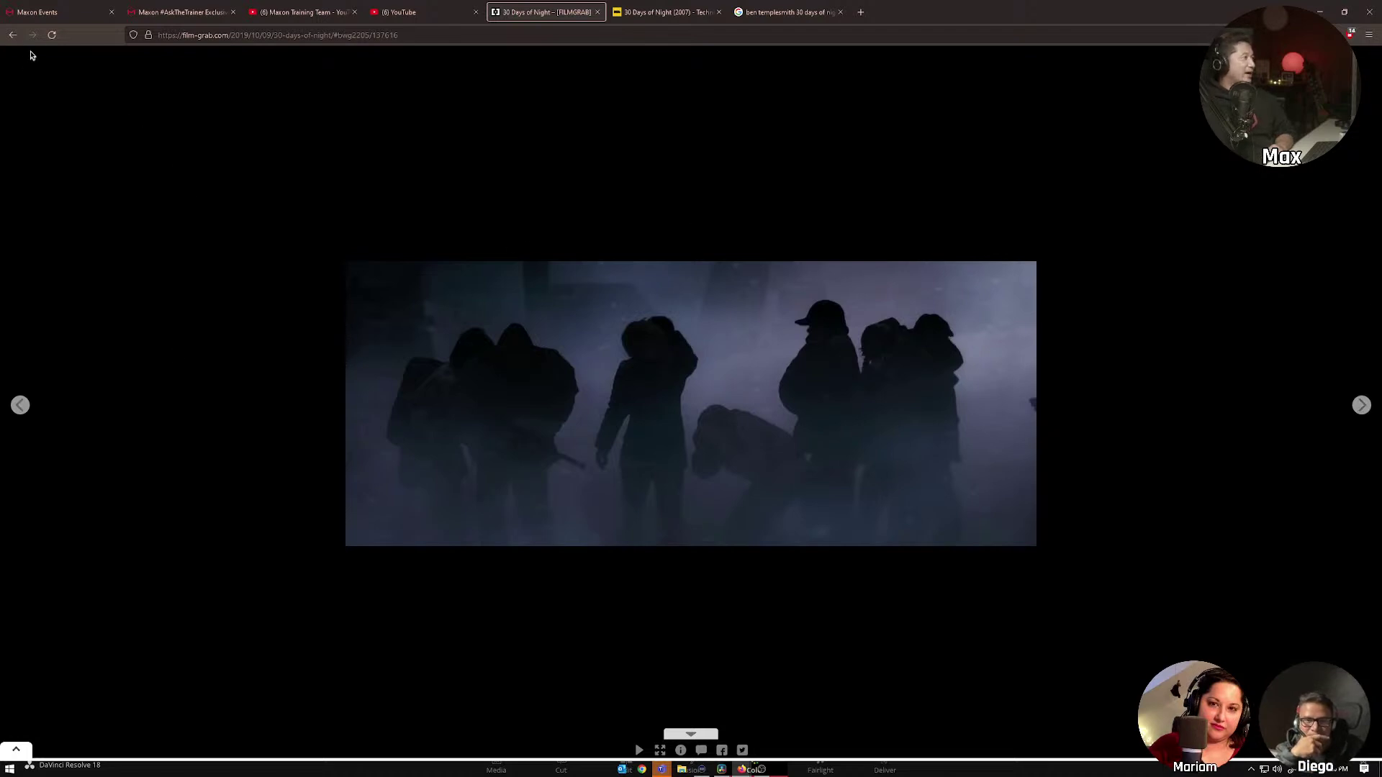
Leave the image viewer and reload the film's main page at film-grab.com/2019/10/09/30-days-of-night/.
click(14, 35)
click(694, 410)
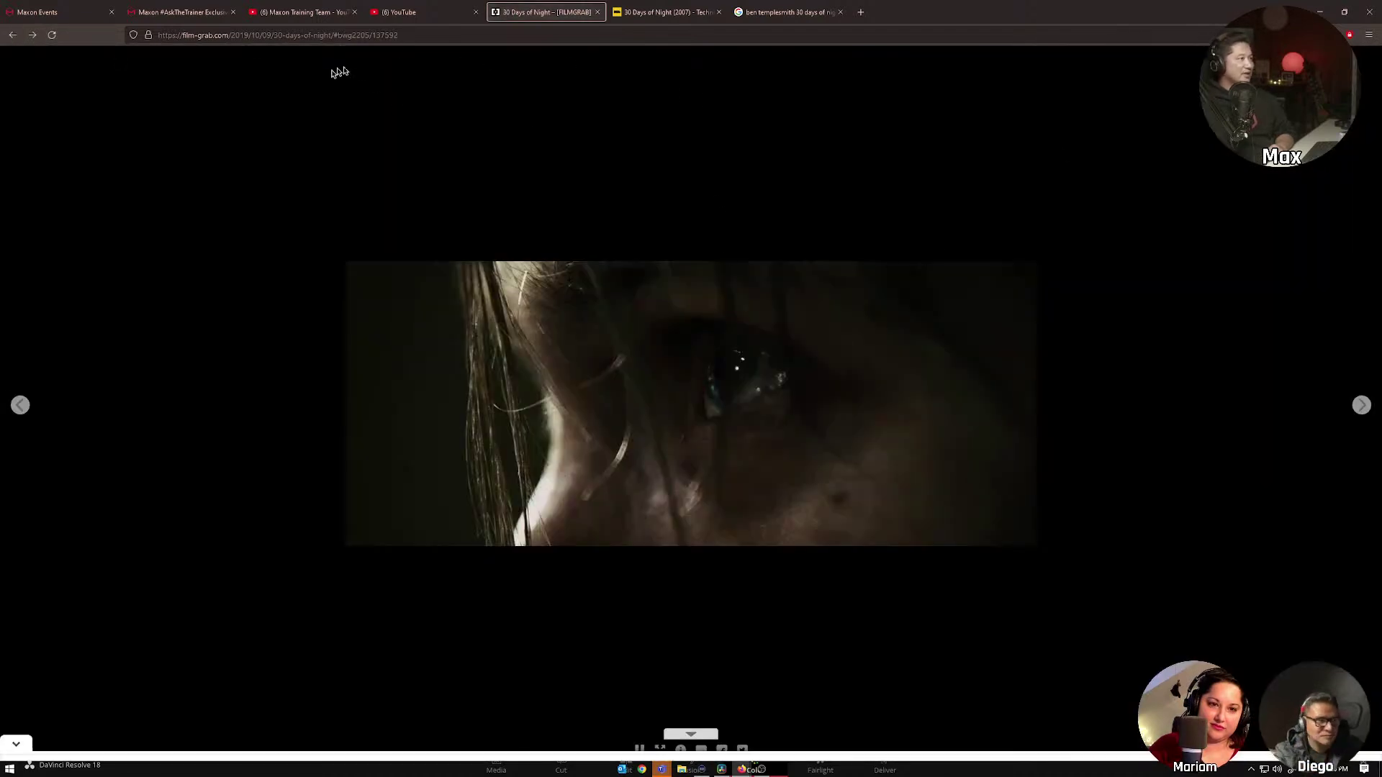
key(Left)
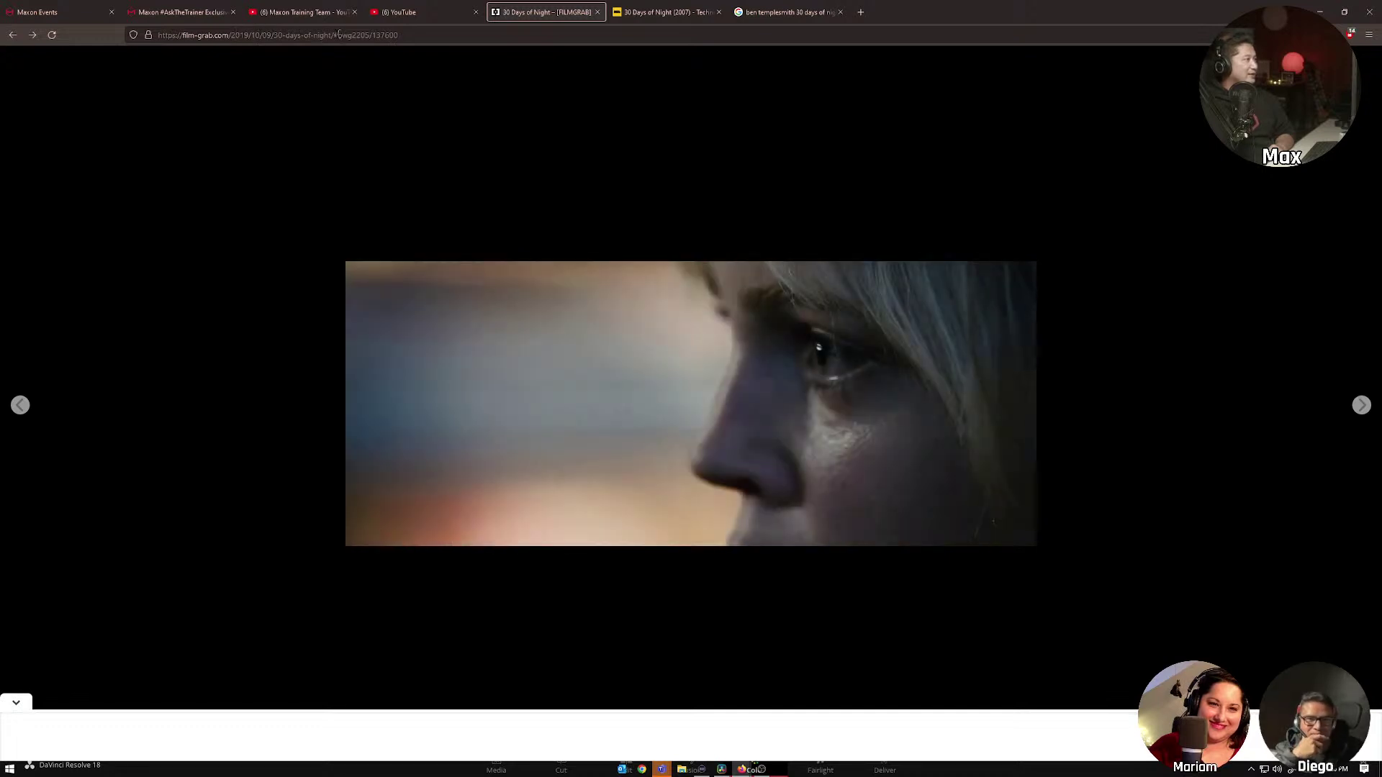
key(Left)
drag(334, 34, 432, 37)
key(BackSpace)
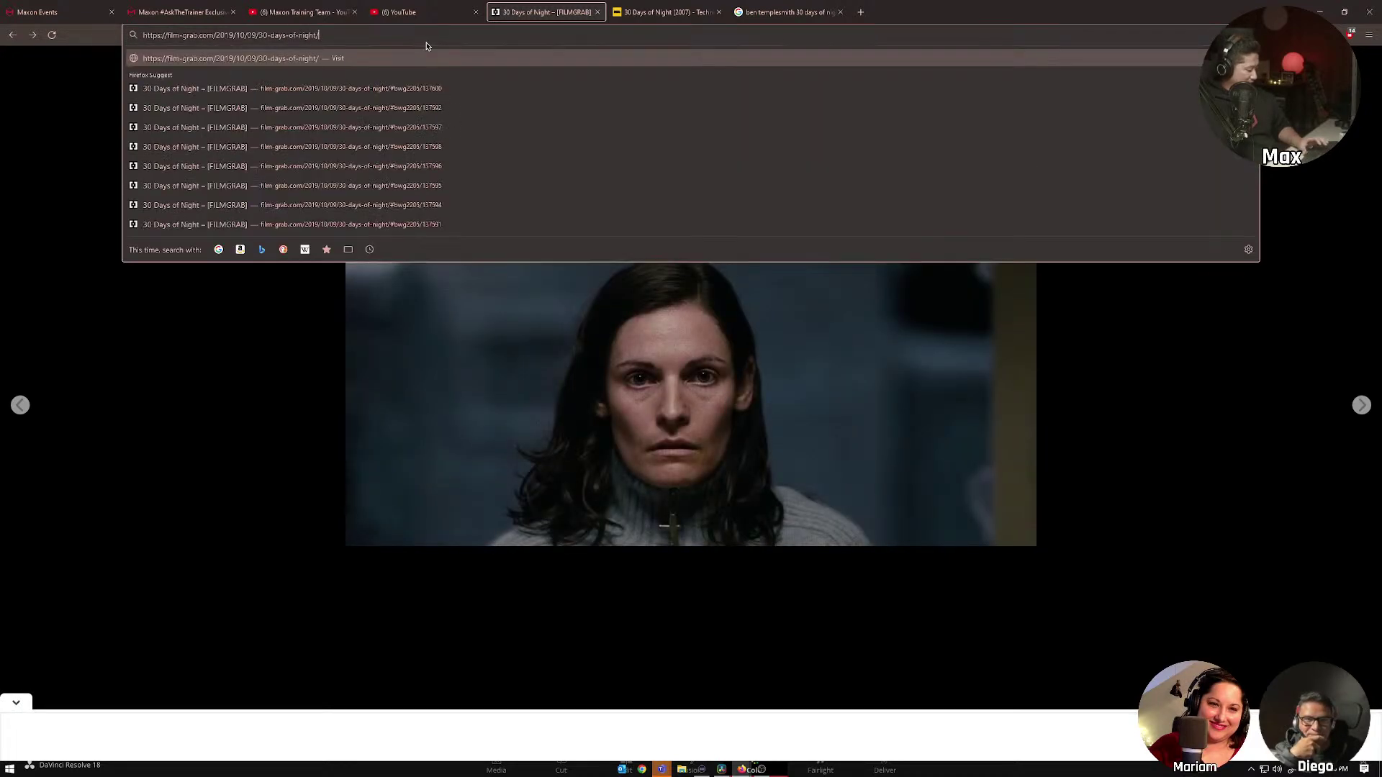
key(Return)
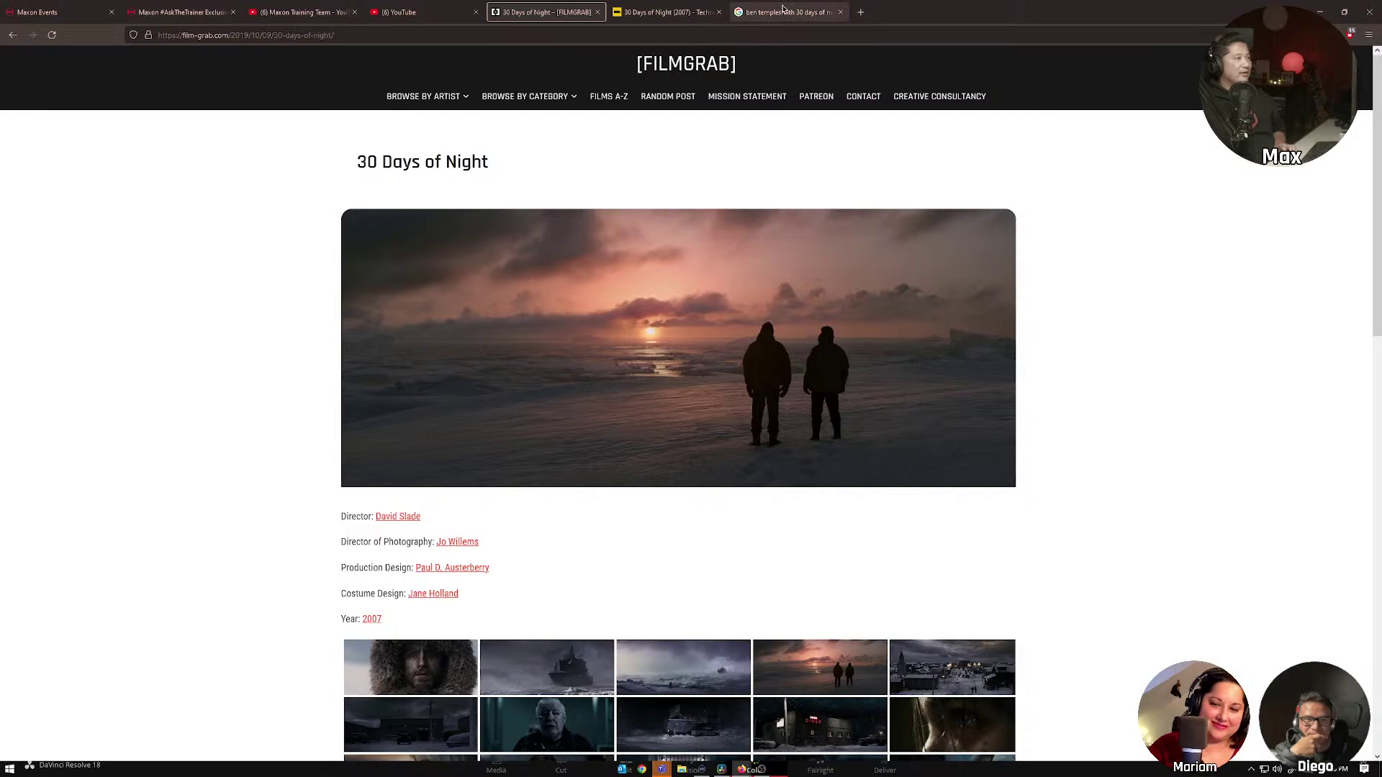
Switch to the comic image search results and open the source page of the previewed 30 Days of Night comic page.
click(783, 10)
scroll(555, 403, up, 1)
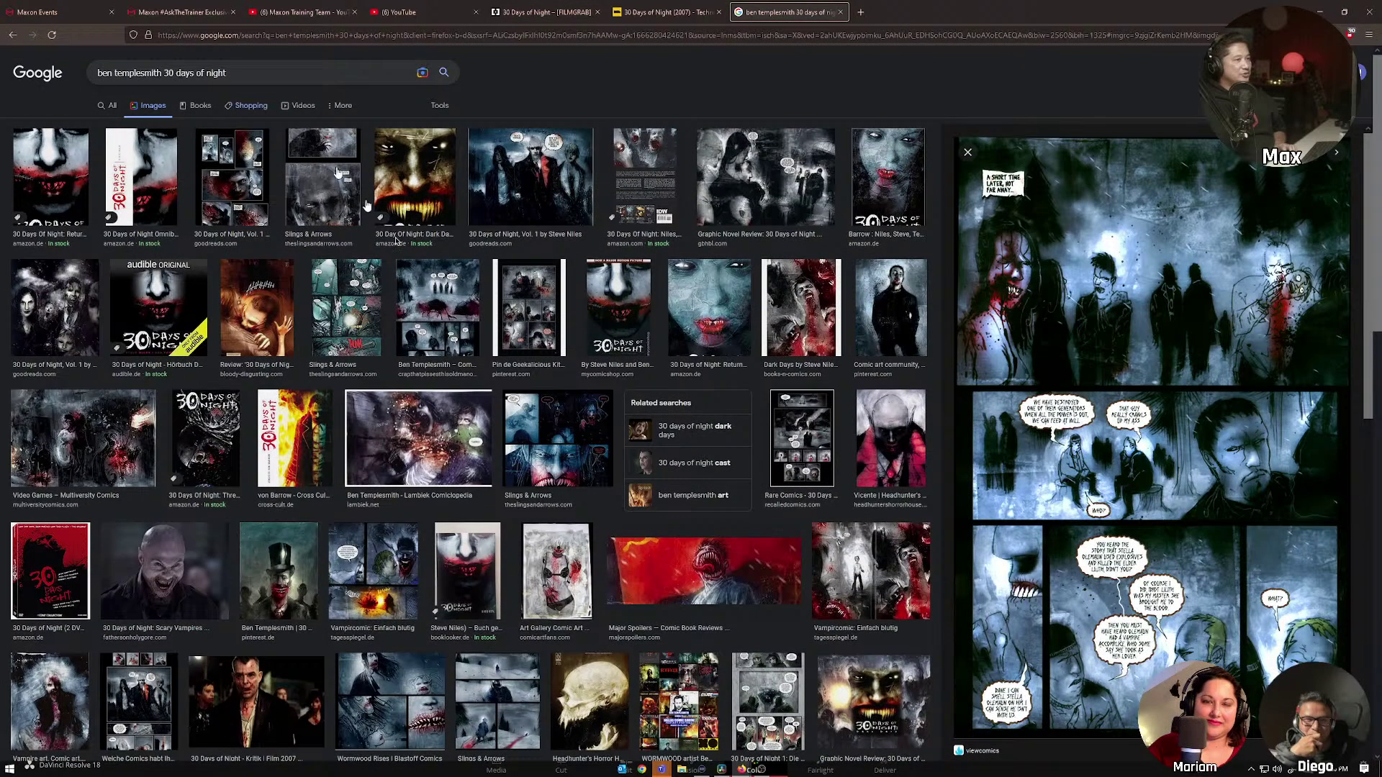
click(1080, 295)
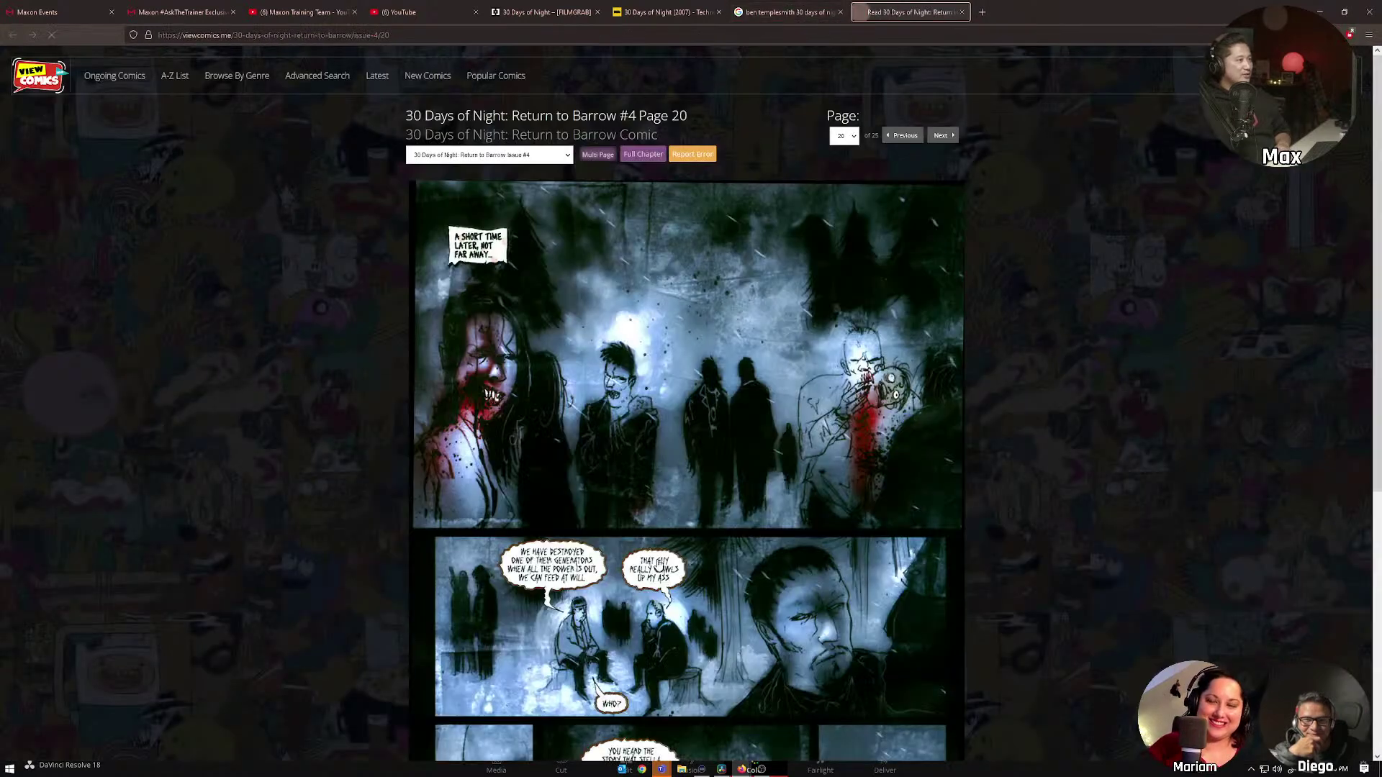
Examine the artwork, colours and silhouettes across all panels of Return to Barrow #4 page 20.
scroll(658, 542, down, 3)
scroll(659, 542, down, 3)
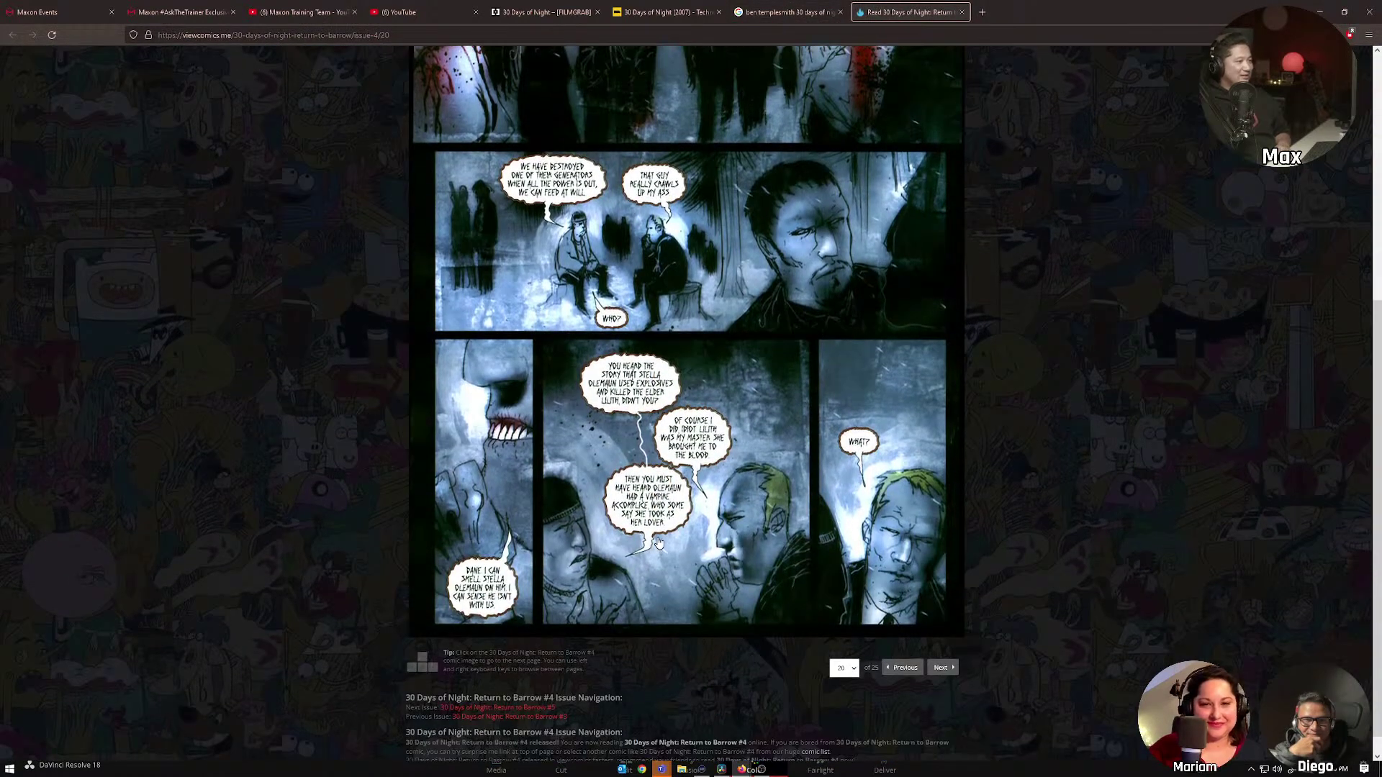
scroll(659, 542, up, 5)
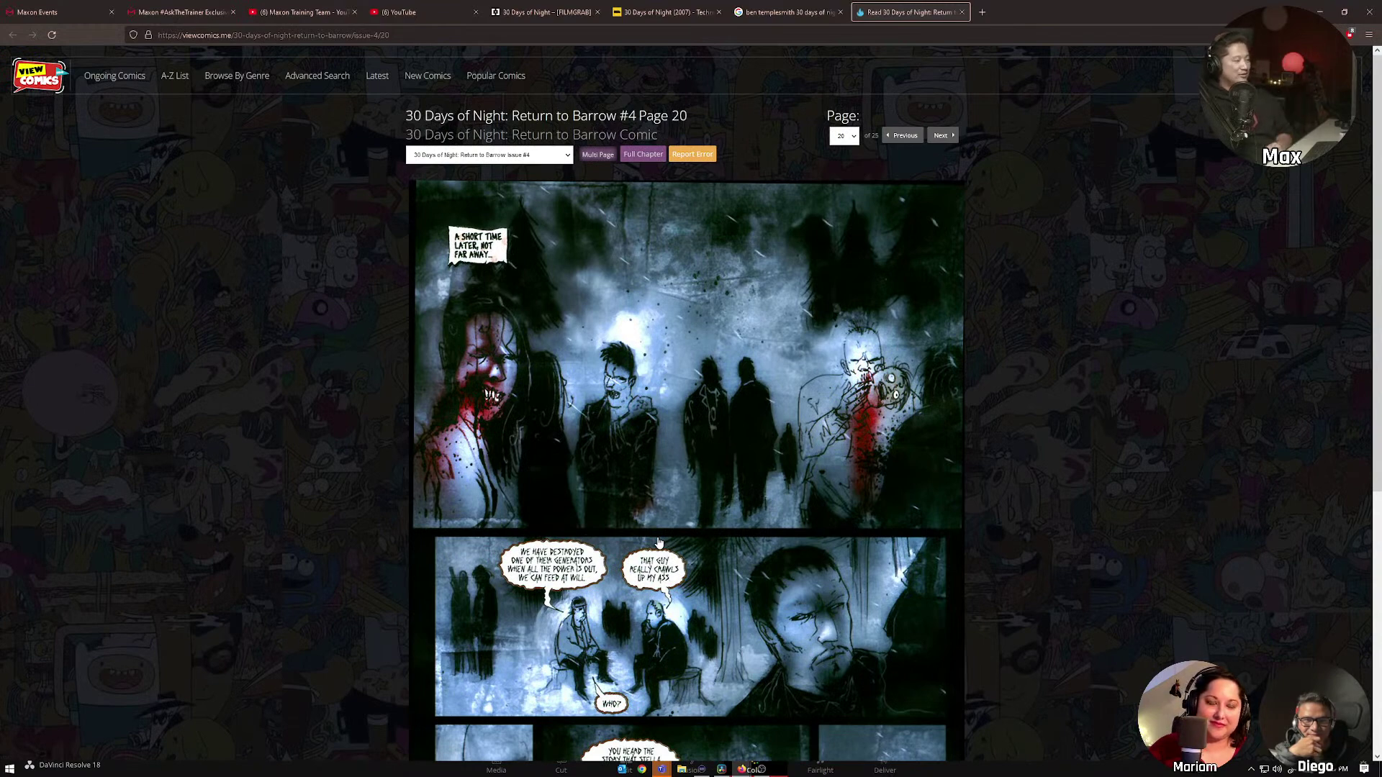
scroll(709, 438, down, 5)
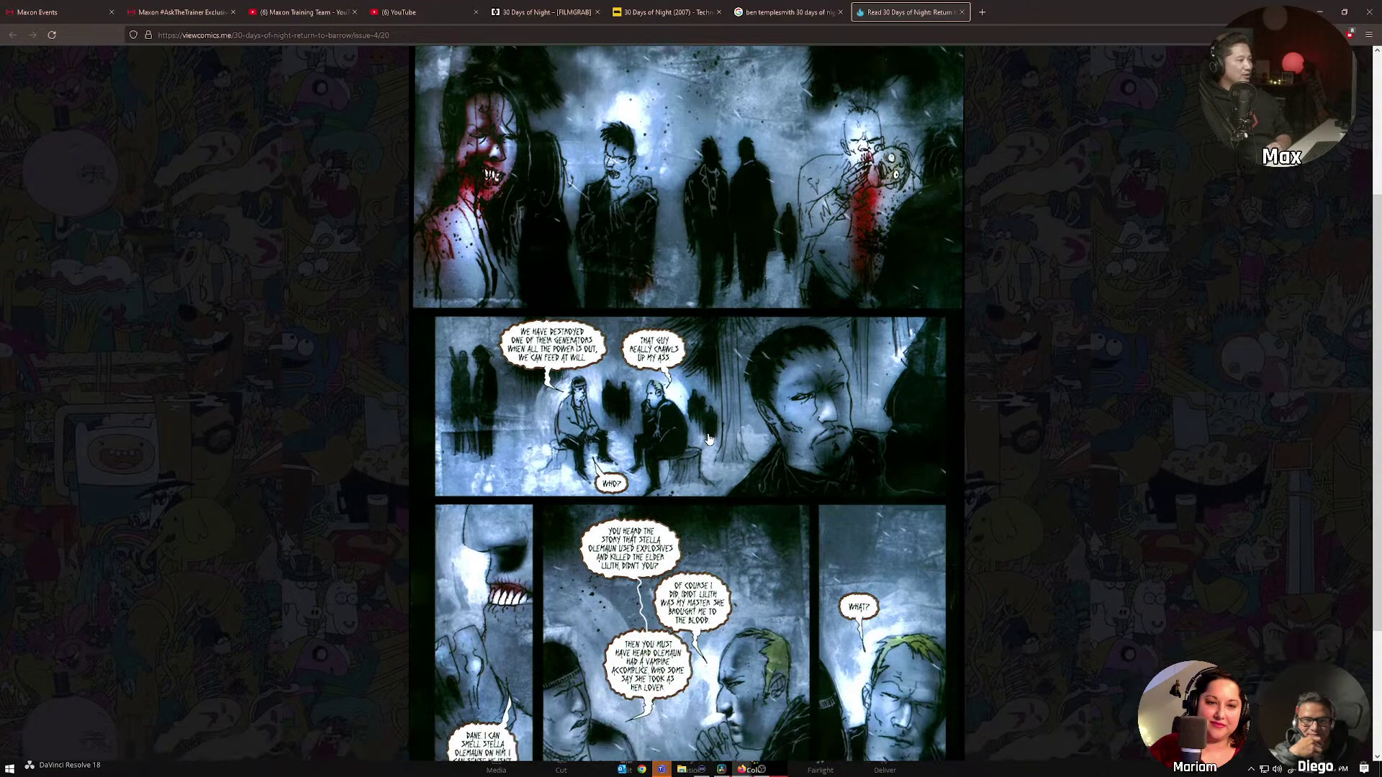
scroll(708, 438, up, 4)
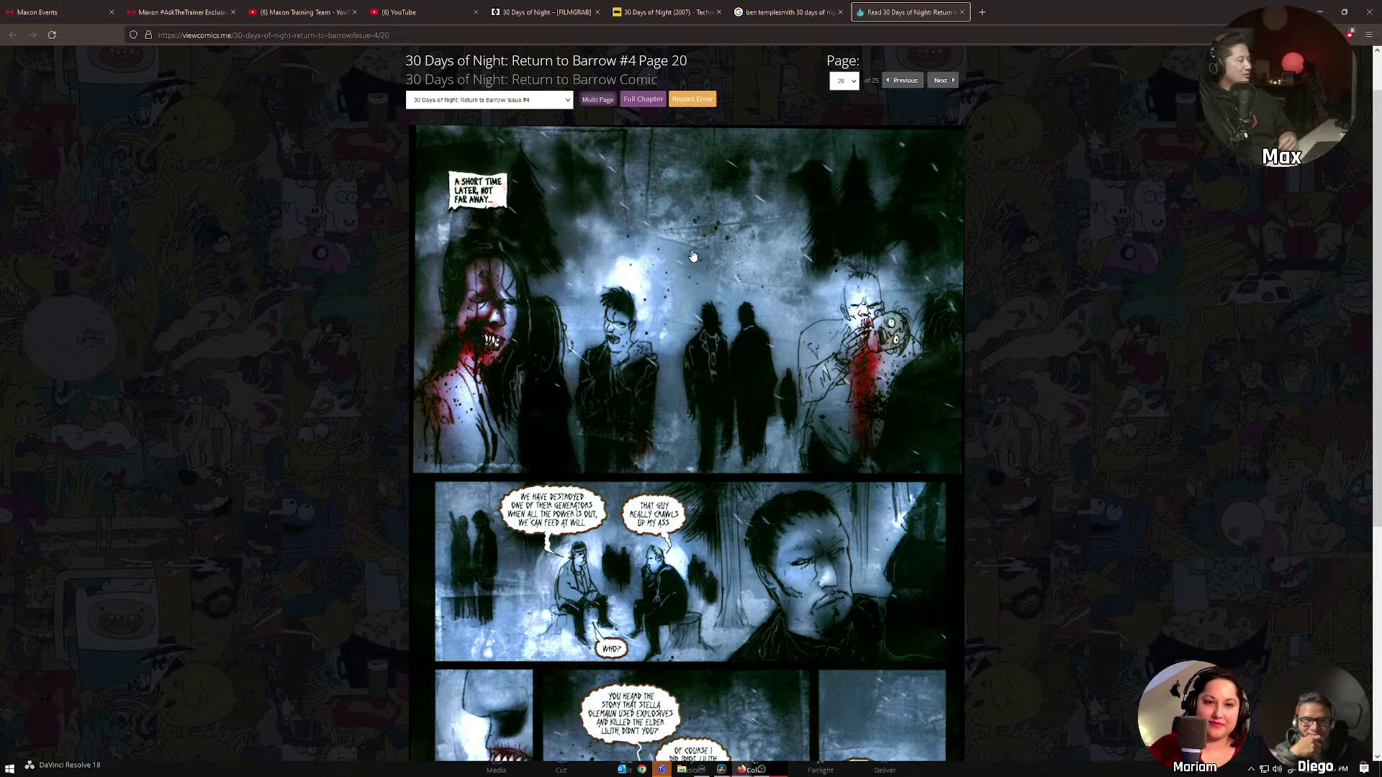
scroll(691, 253, down, 2)
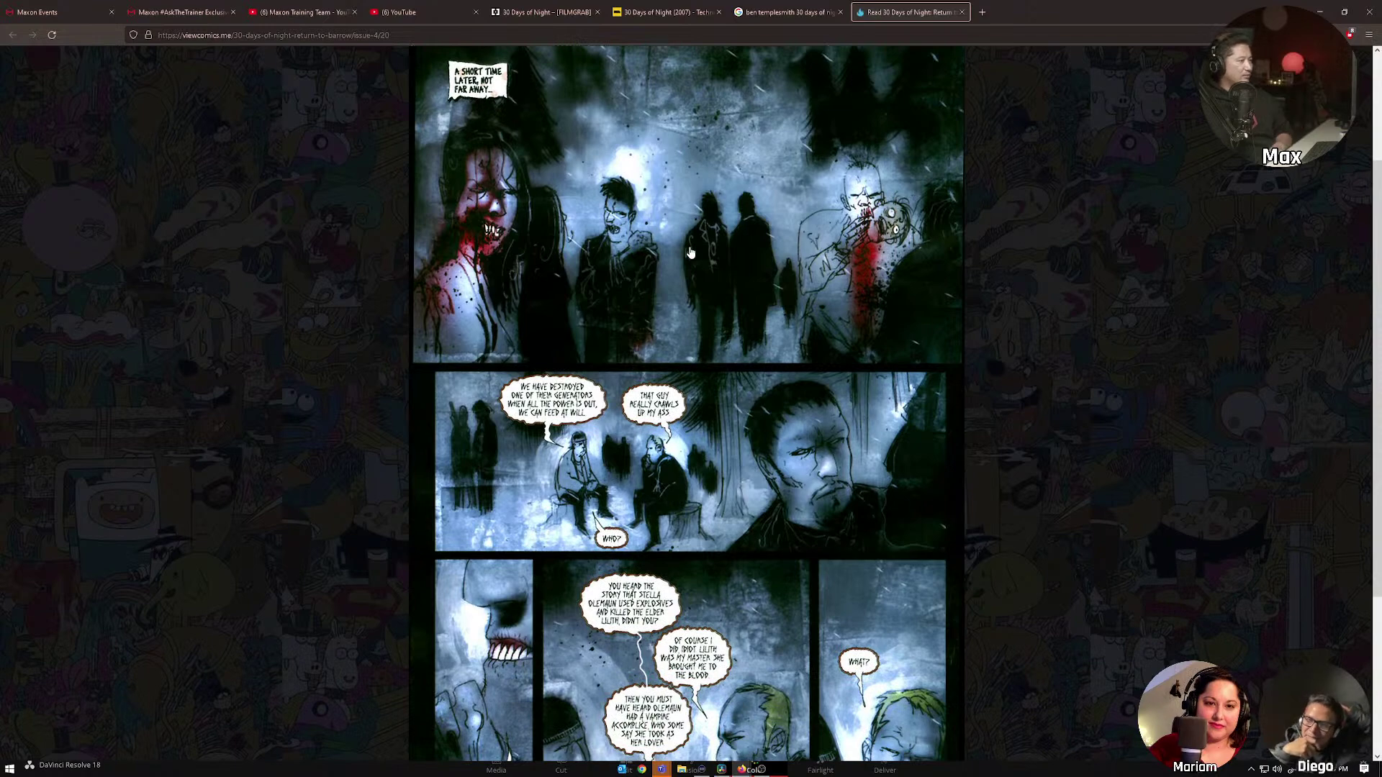
scroll(690, 252, up, 1)
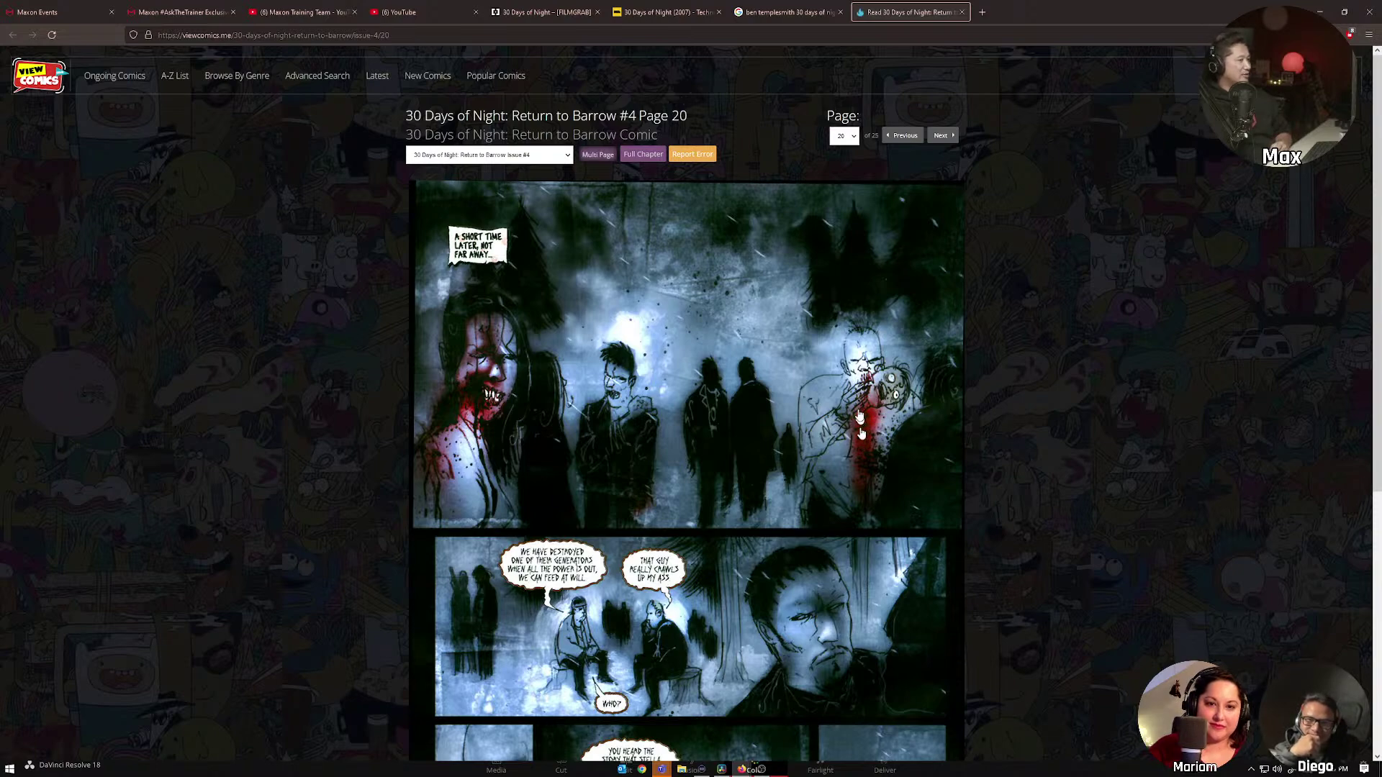
Leave the comic page and bring up the IMDb technical specifications for 30 Days of Night (2007).
click(773, 13)
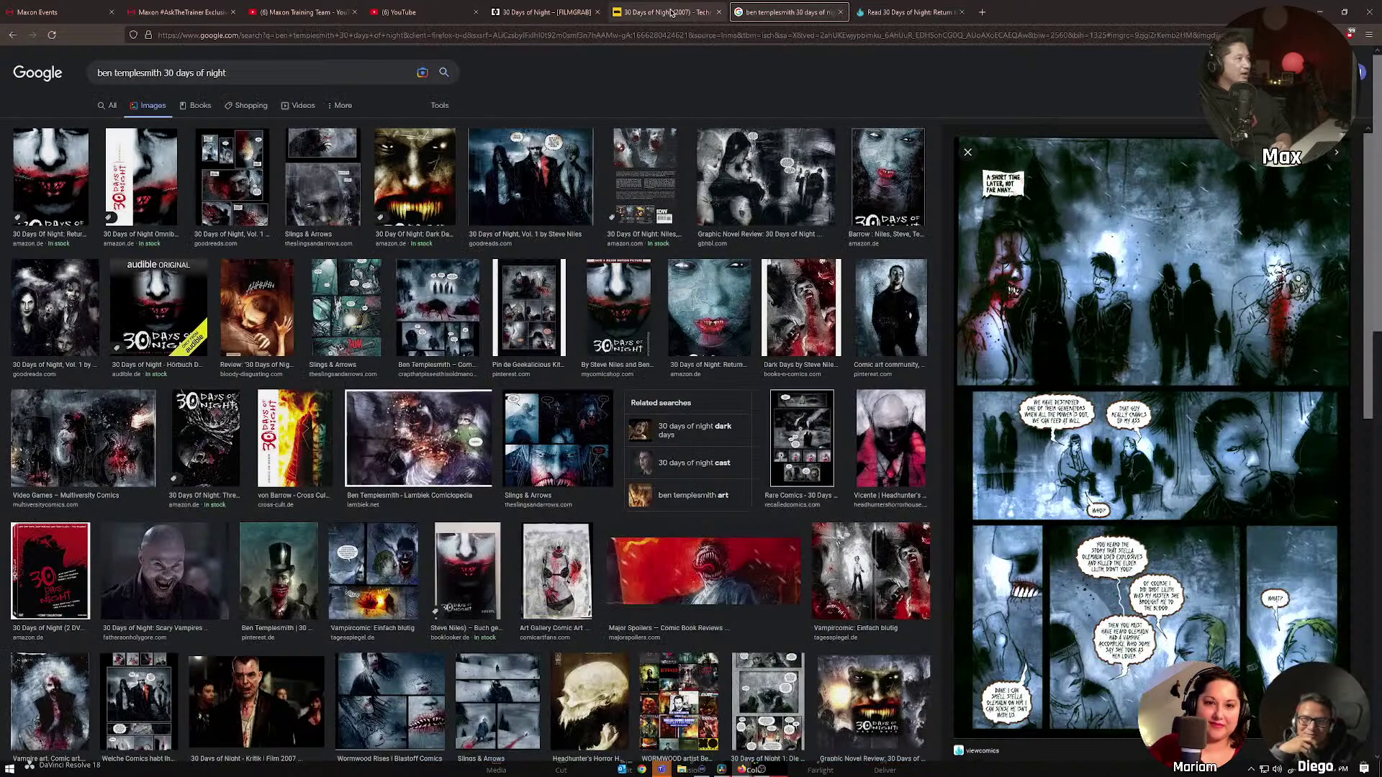
click(671, 13)
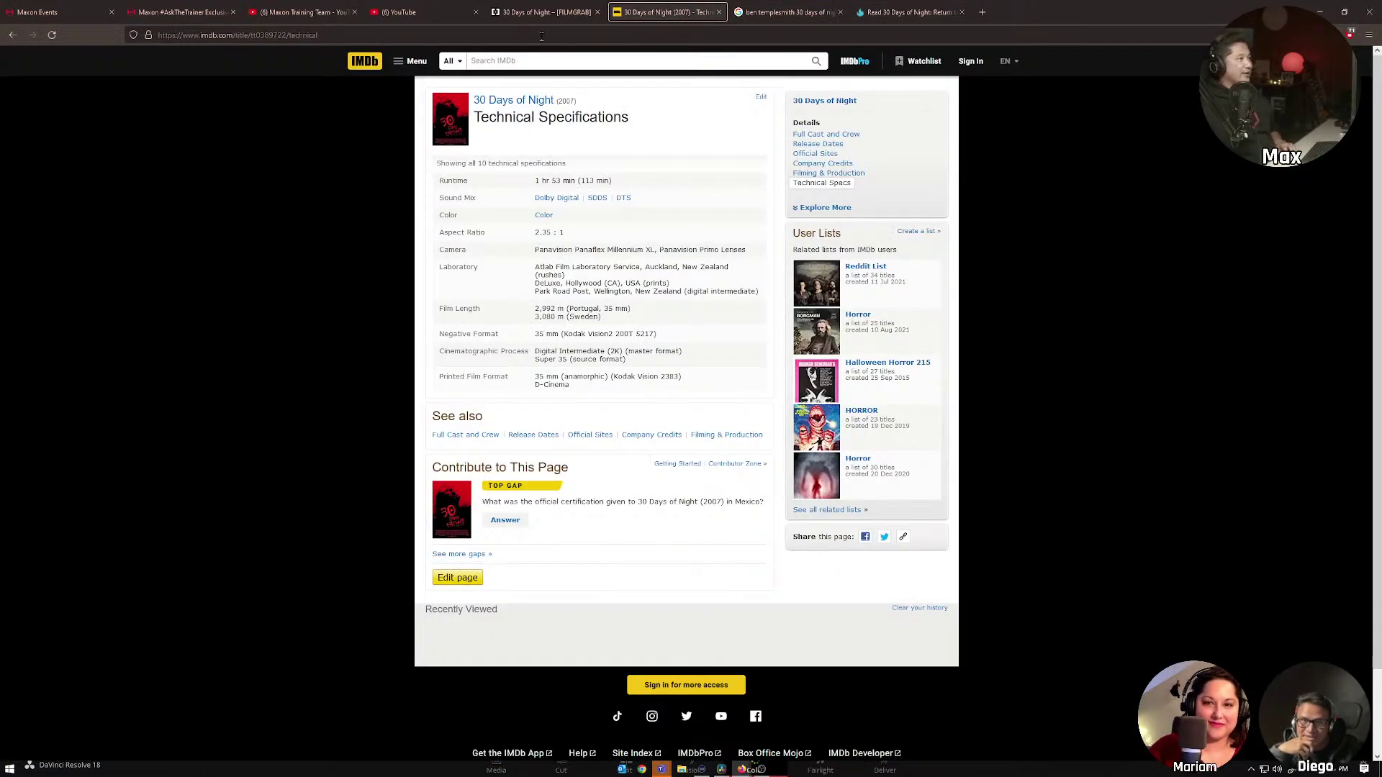
Switch to the film-grab gallery and enlarge the still of the figure crouching against the blue wall.
click(529, 13)
scroll(529, 261, down, 5)
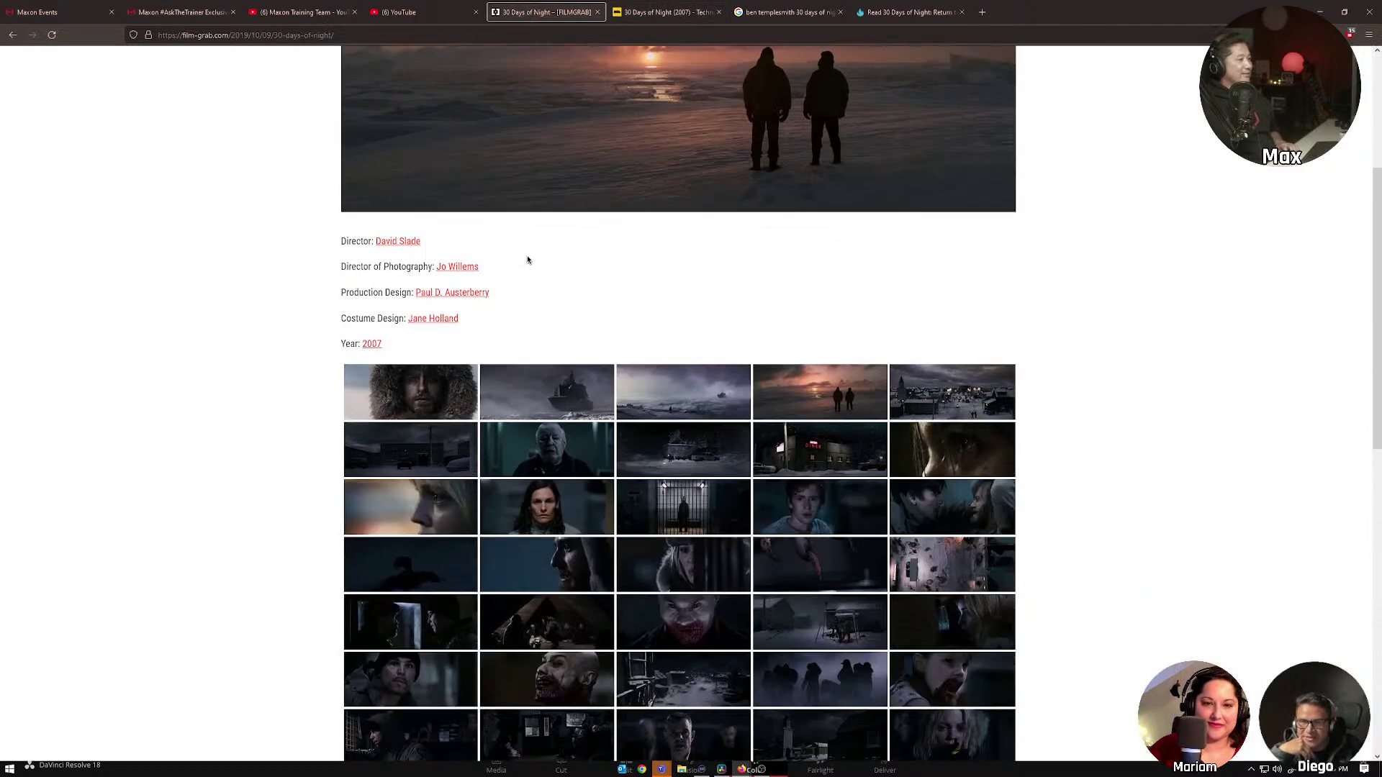
scroll(528, 257, down, 2)
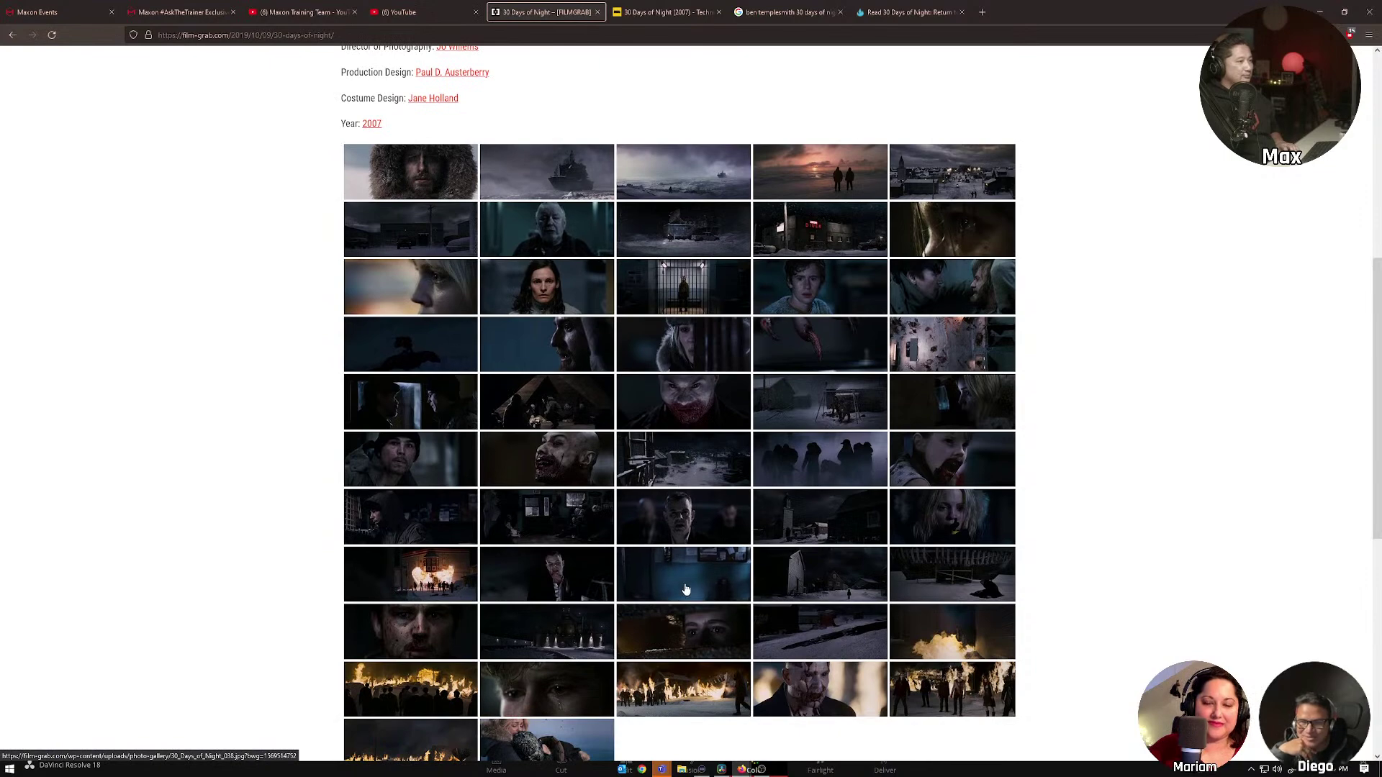
click(685, 588)
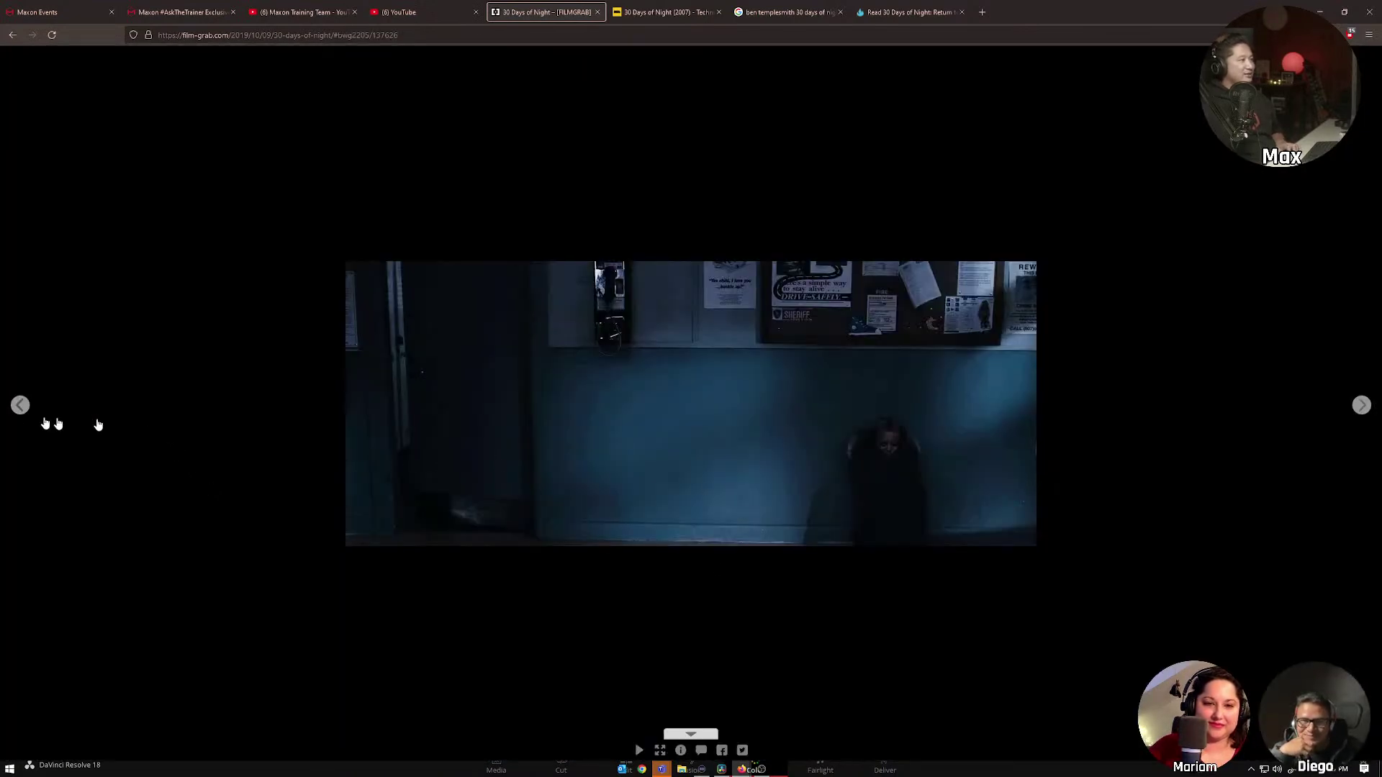
Examine the lighting and colour of the preceding stills, going back to the snowy street scene.
click(14, 410)
click(14, 411)
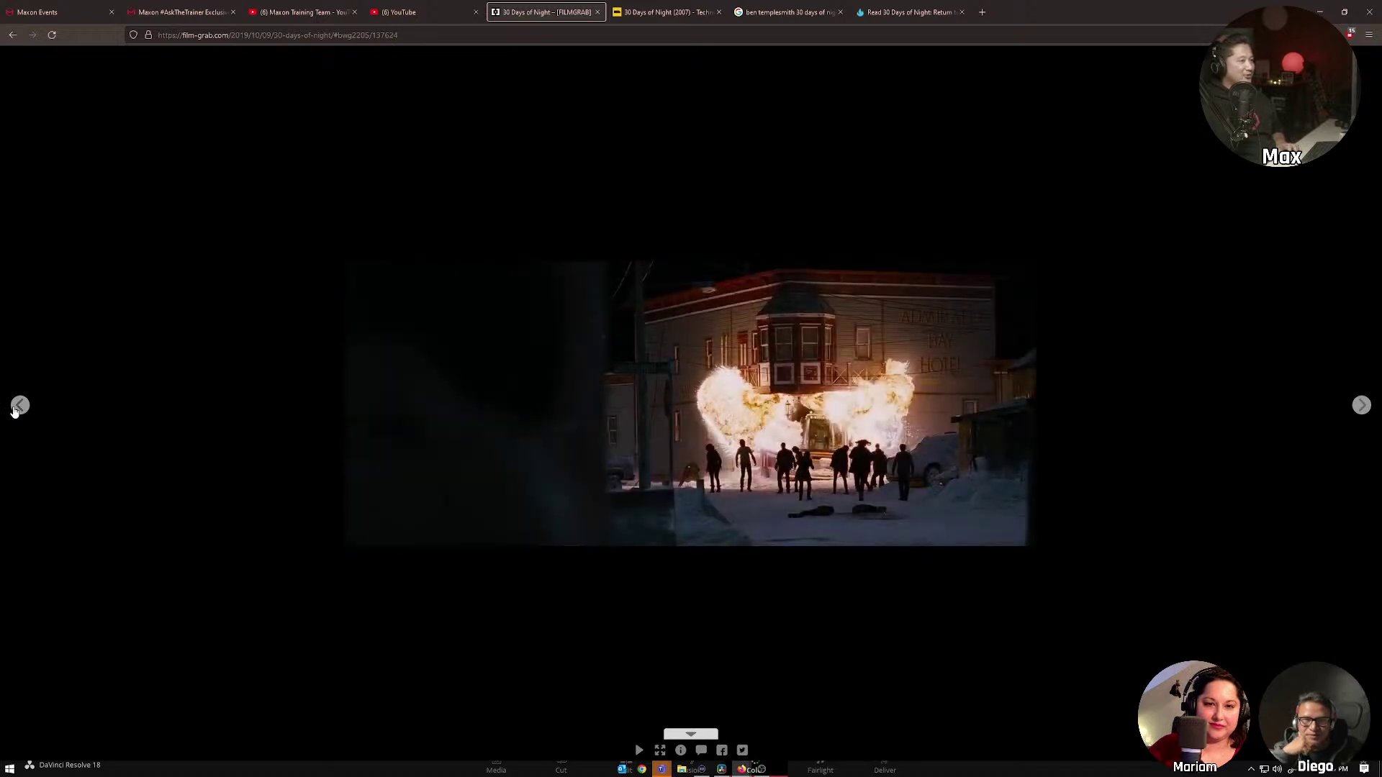
click(14, 410)
click(15, 410)
click(14, 410)
click(14, 410)
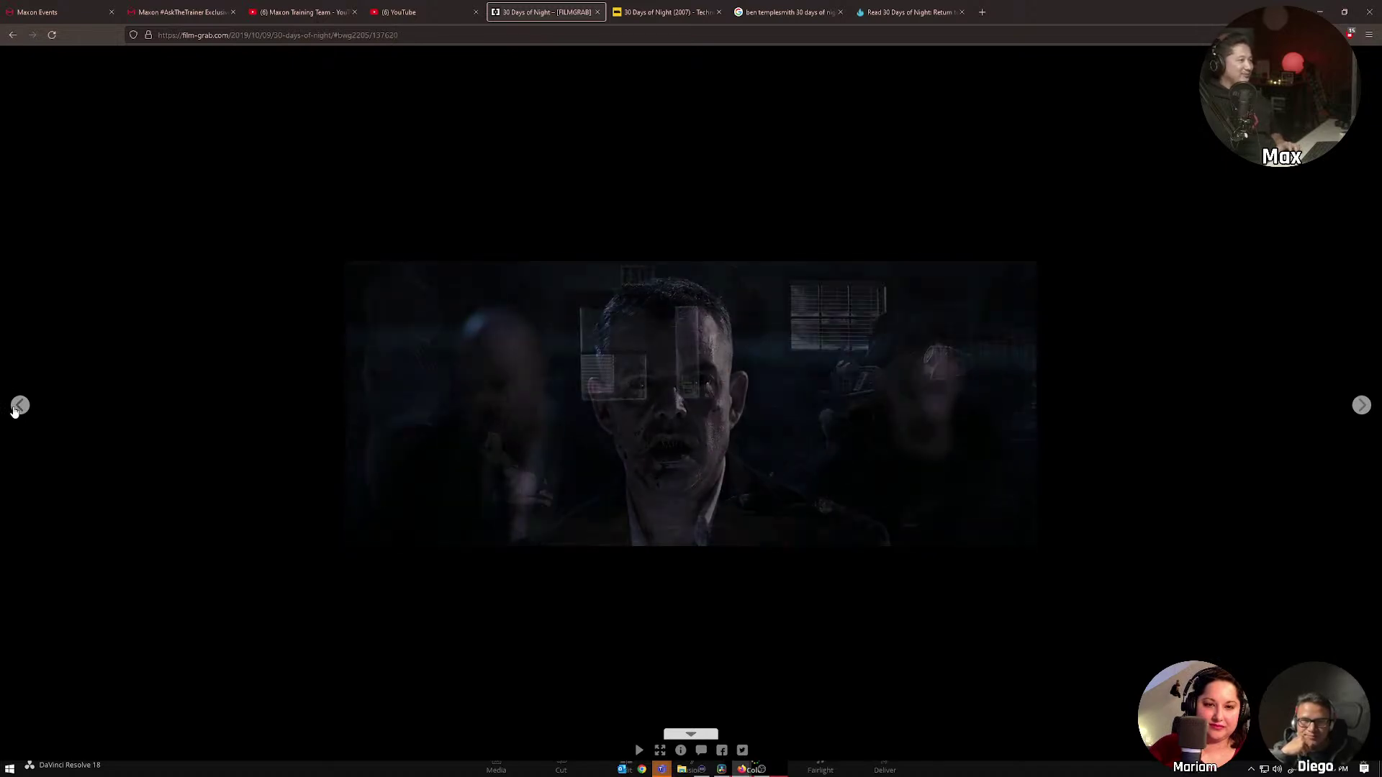
click(14, 411)
click(14, 410)
click(14, 410)
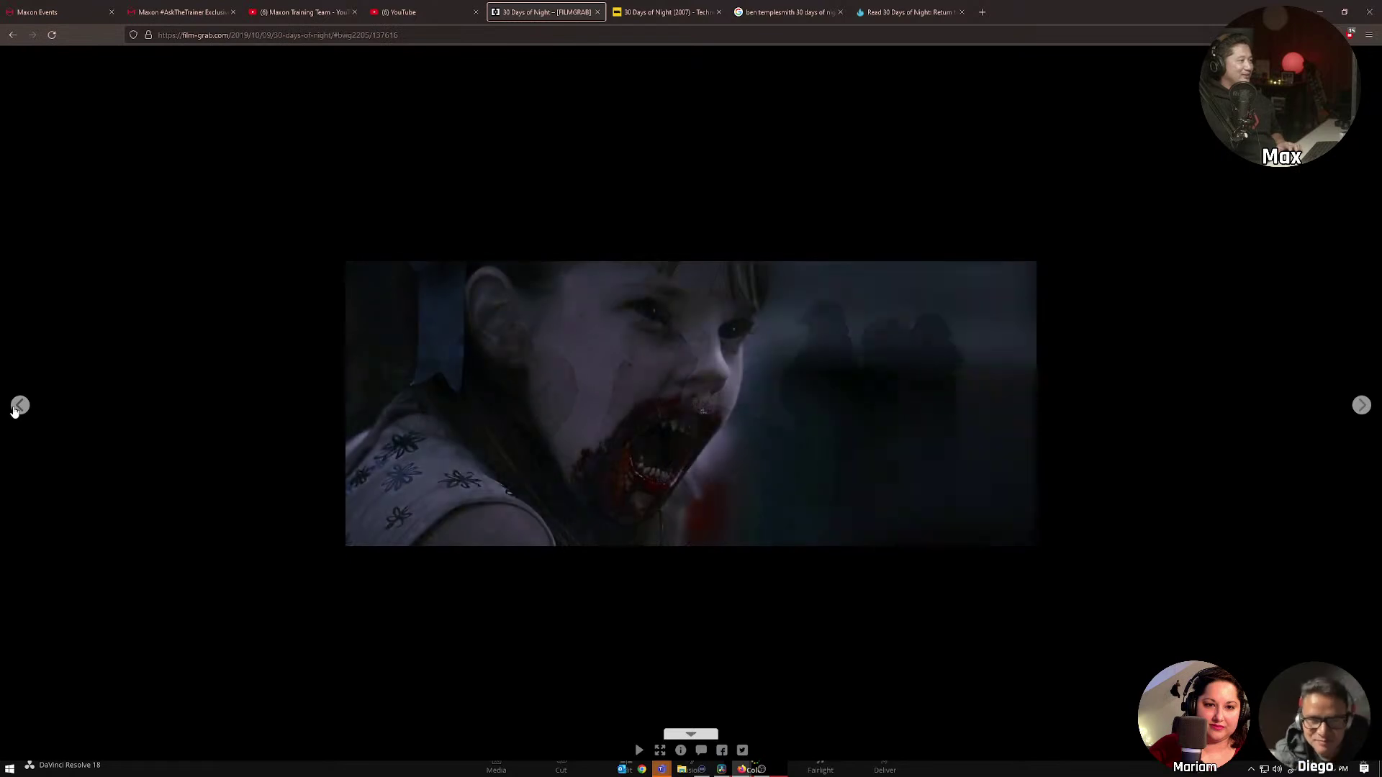
click(15, 410)
click(14, 411)
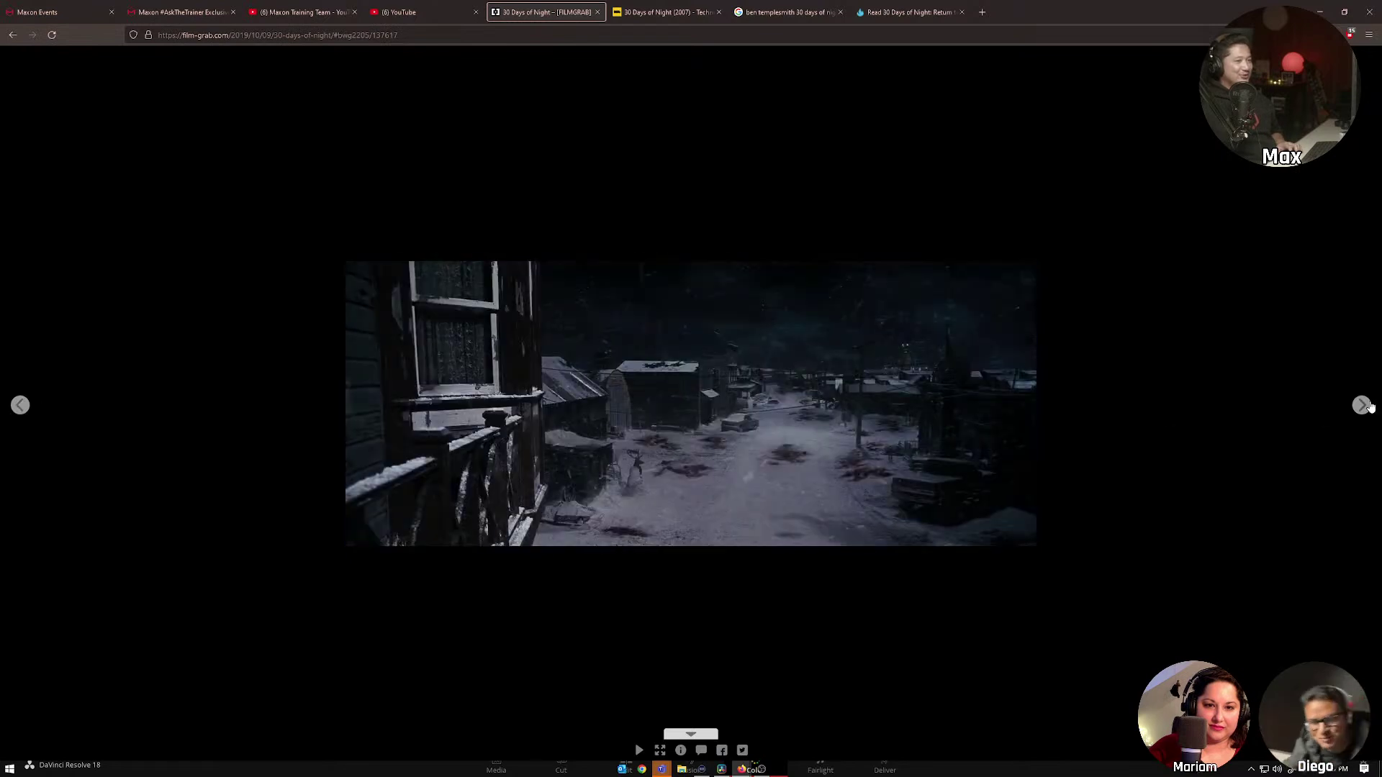
Compare the stills forward to the night exterior with the church, and return to the film's IMDb technical specifications.
click(1370, 406)
click(1368, 408)
click(1367, 407)
click(1367, 408)
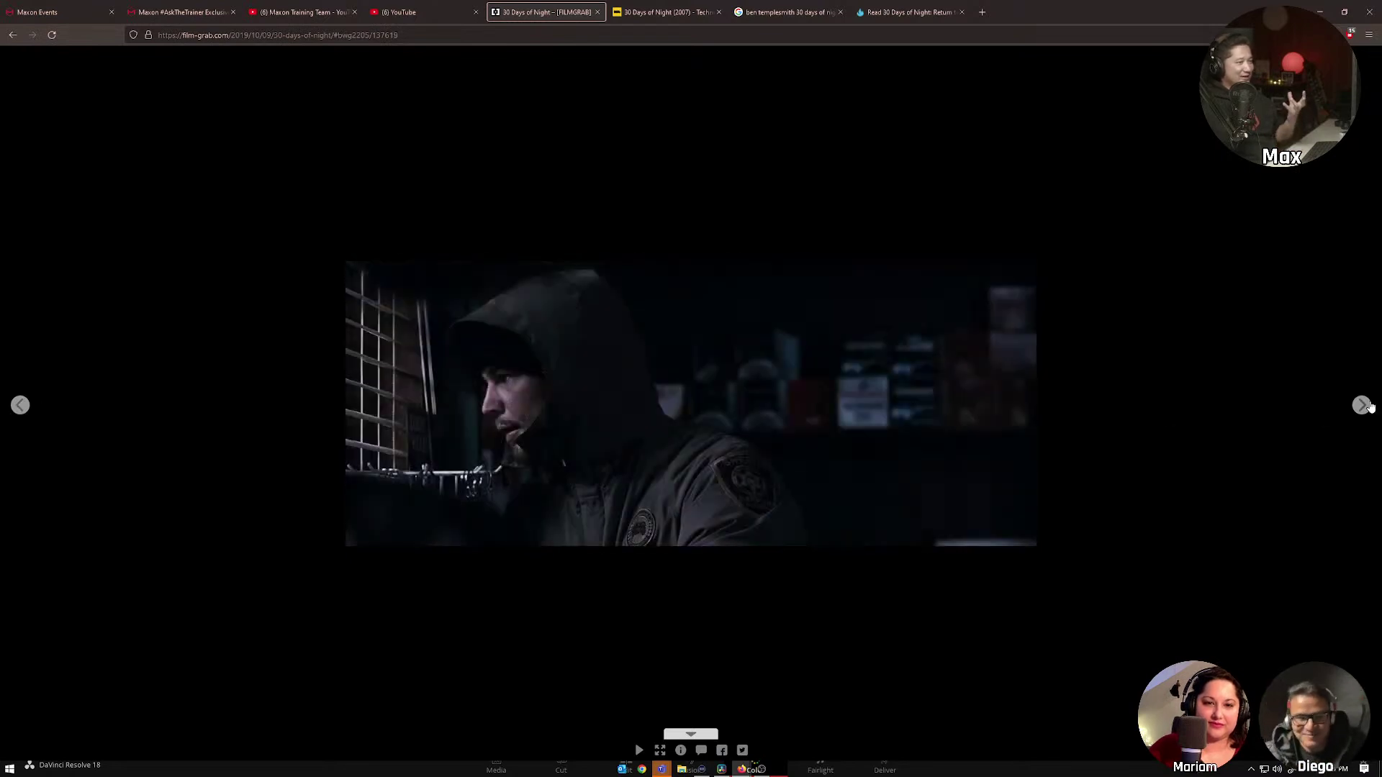
click(1365, 408)
click(1365, 408)
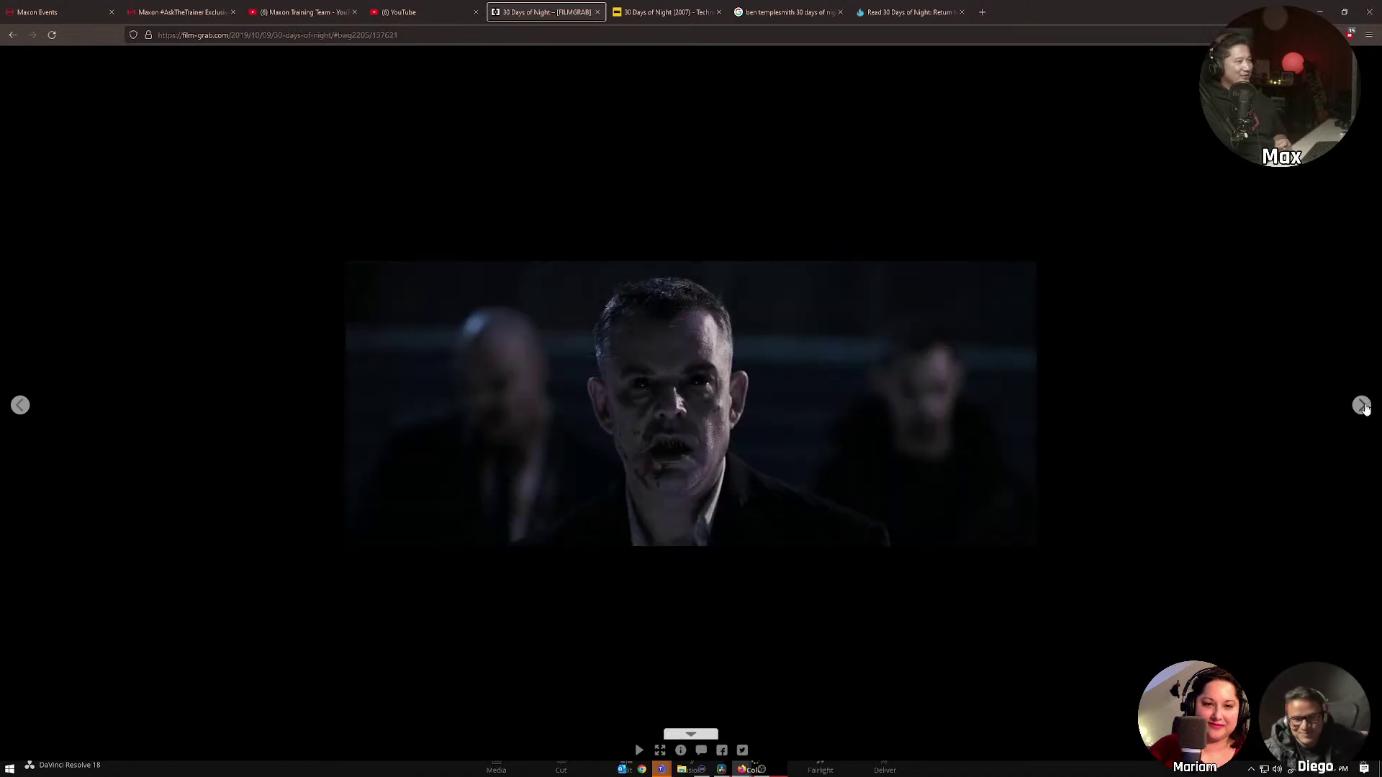
click(22, 405)
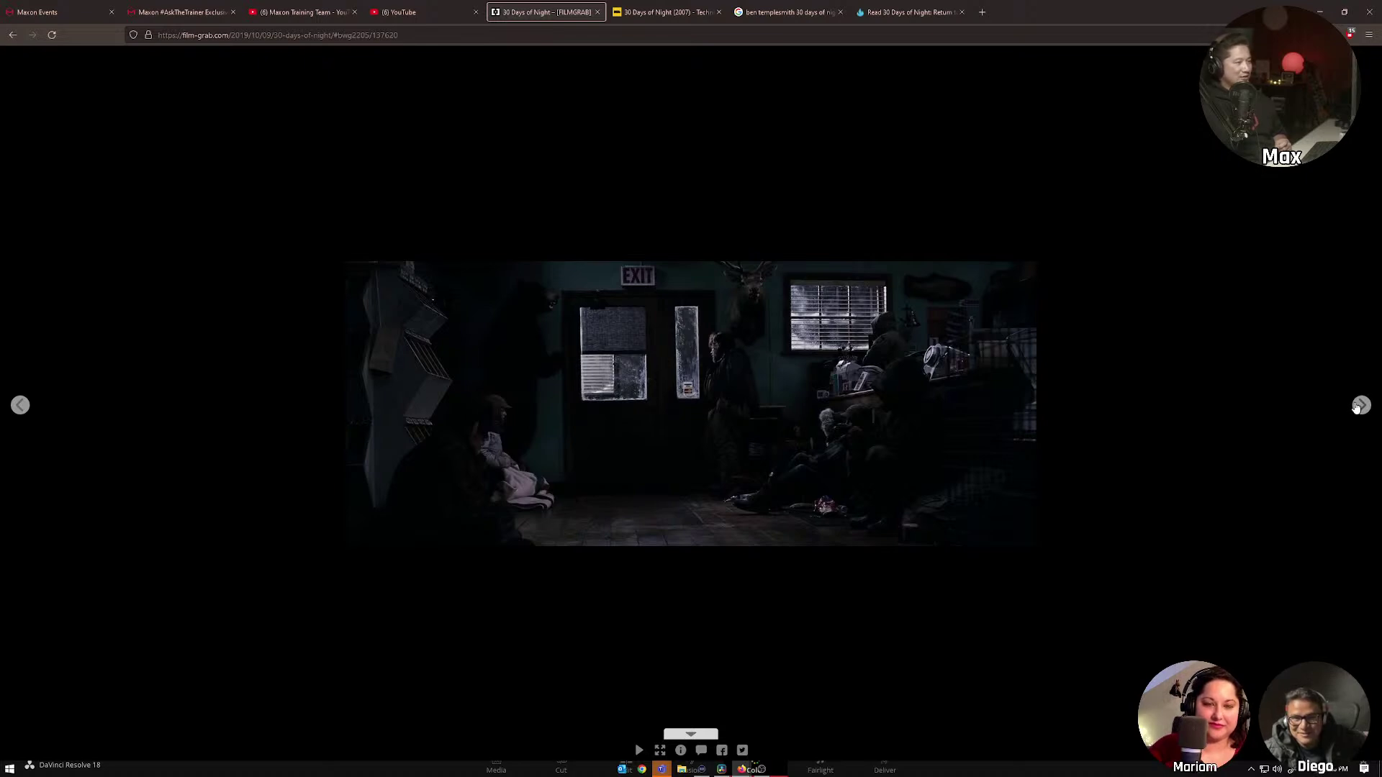
click(1357, 407)
click(1358, 407)
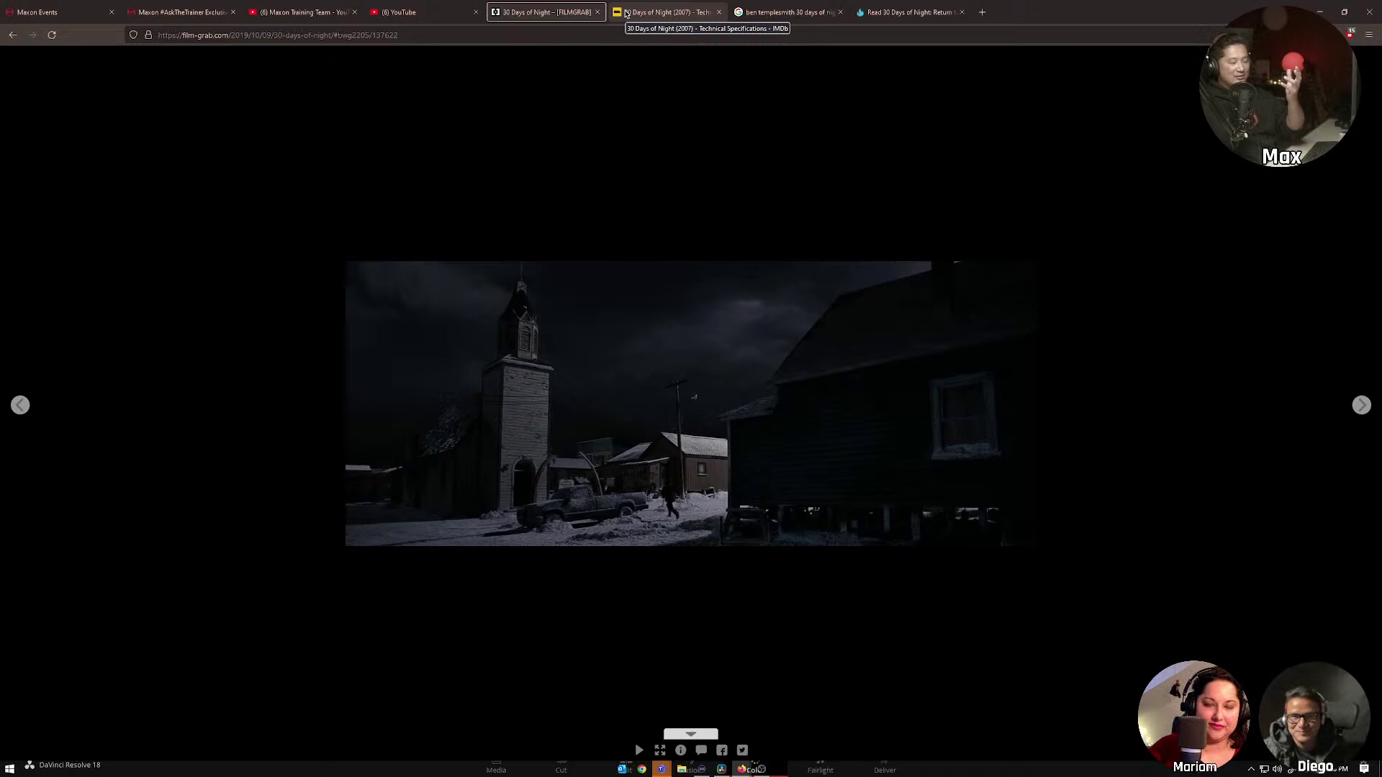
click(626, 14)
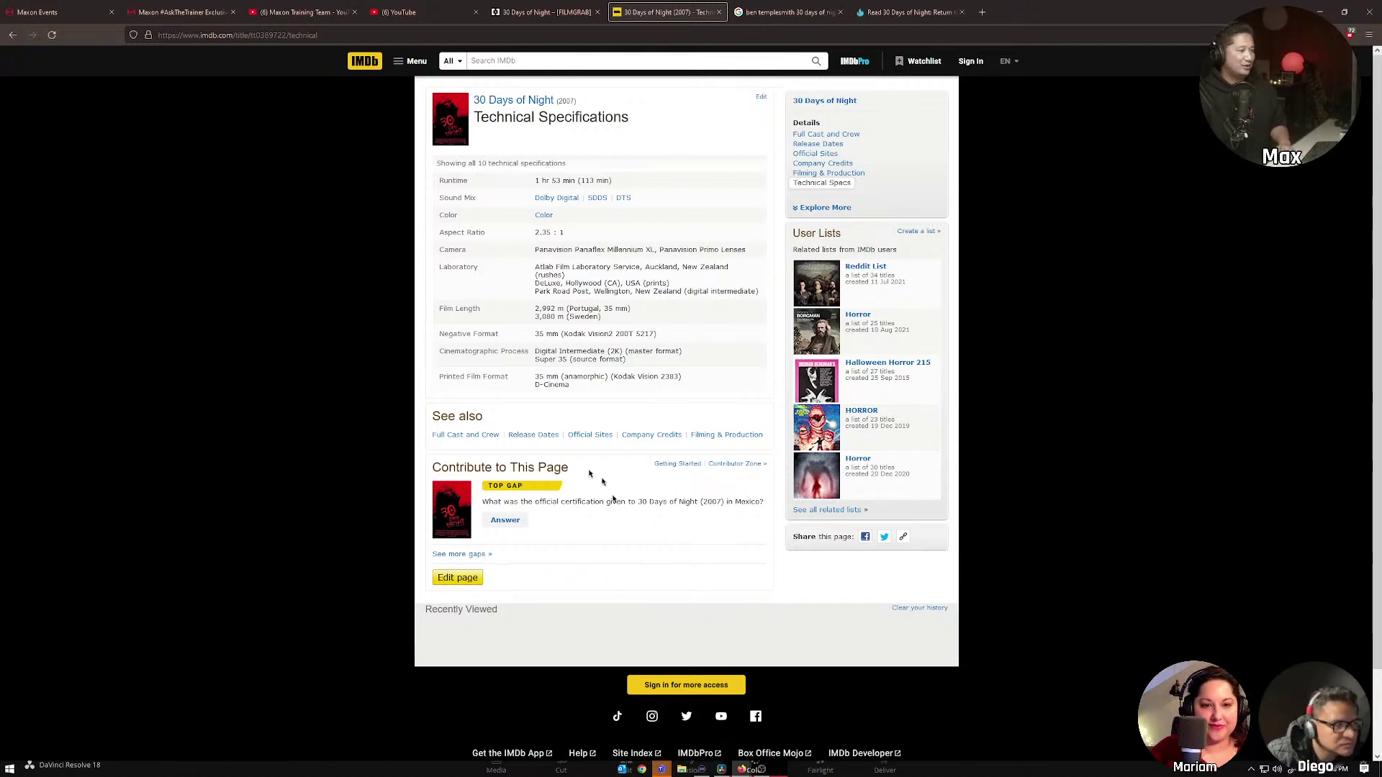
Switch to DaVinci Resolve and view the first, last and second clips of the graded GRADE timeline.
click(1312, 11)
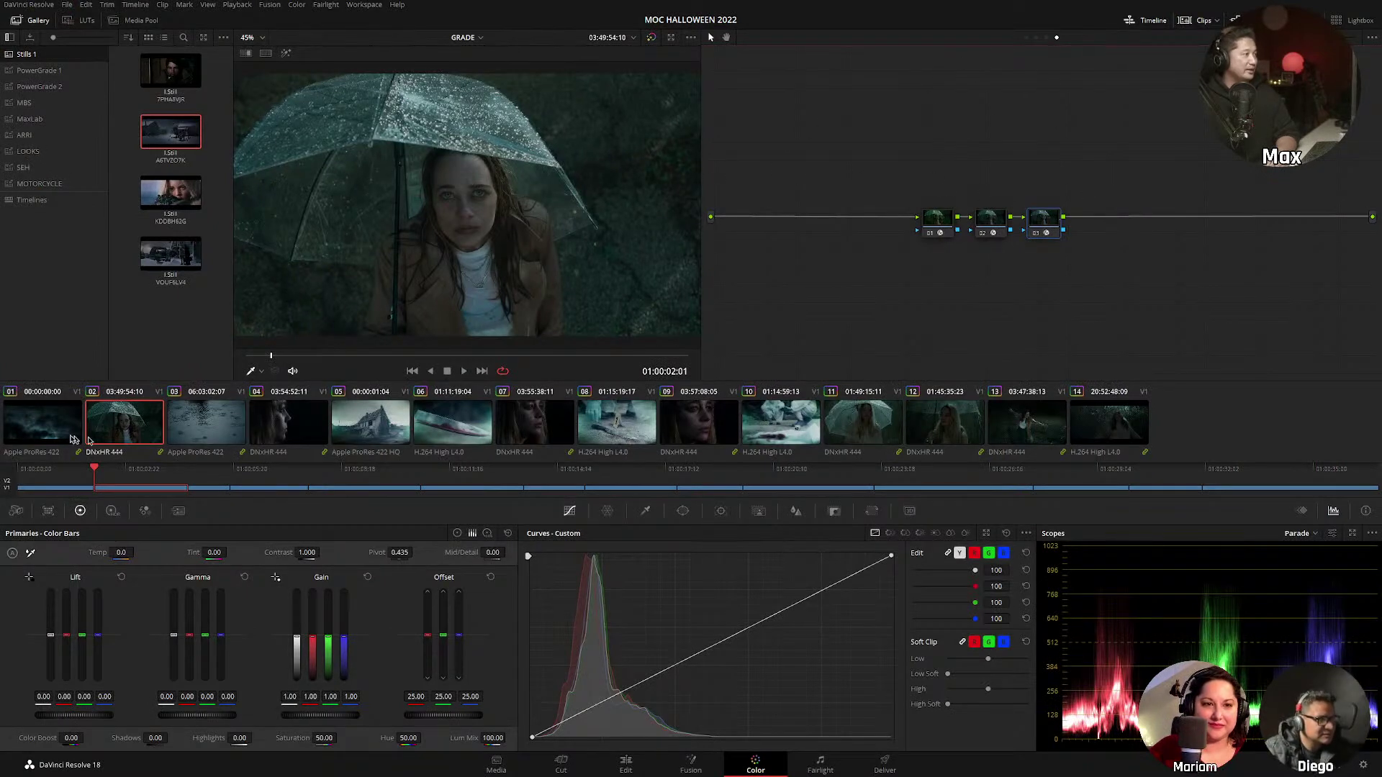
click(39, 430)
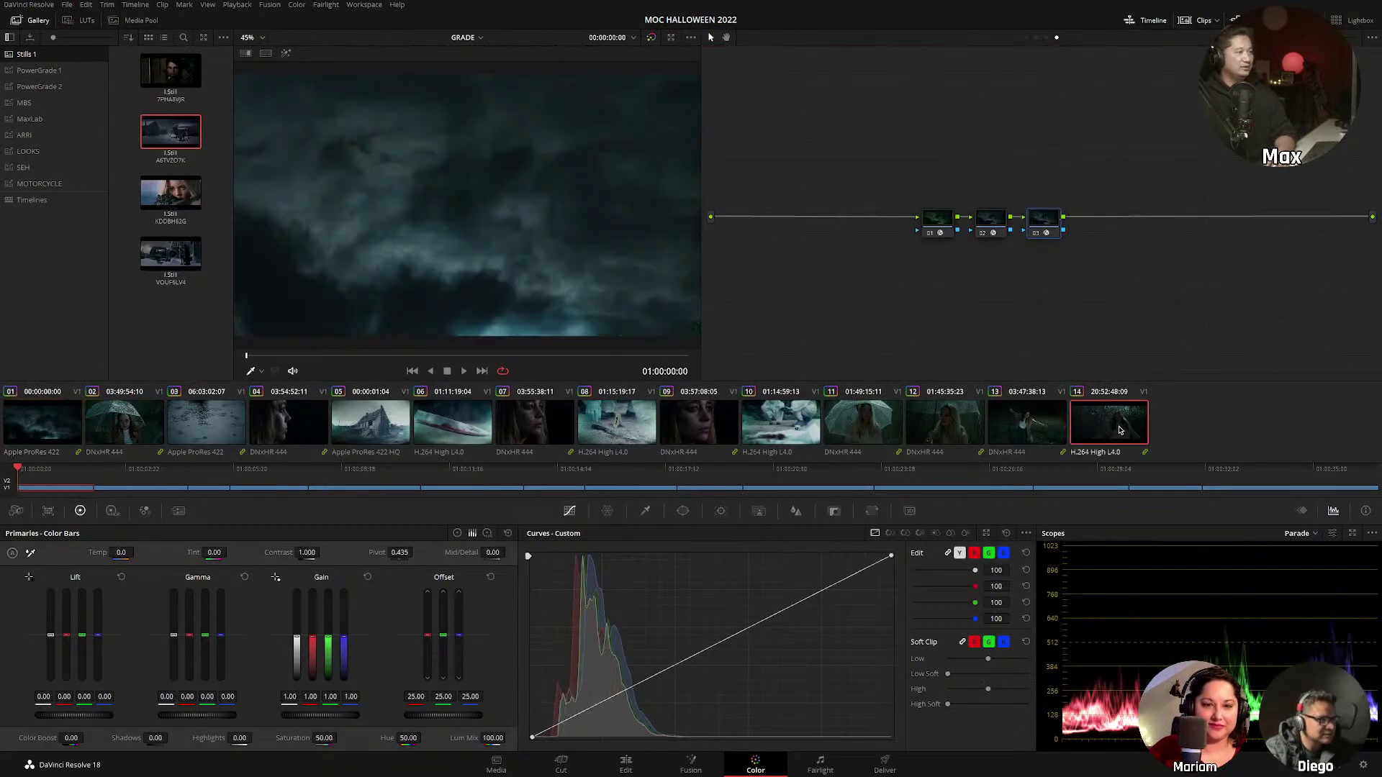
key(Up)
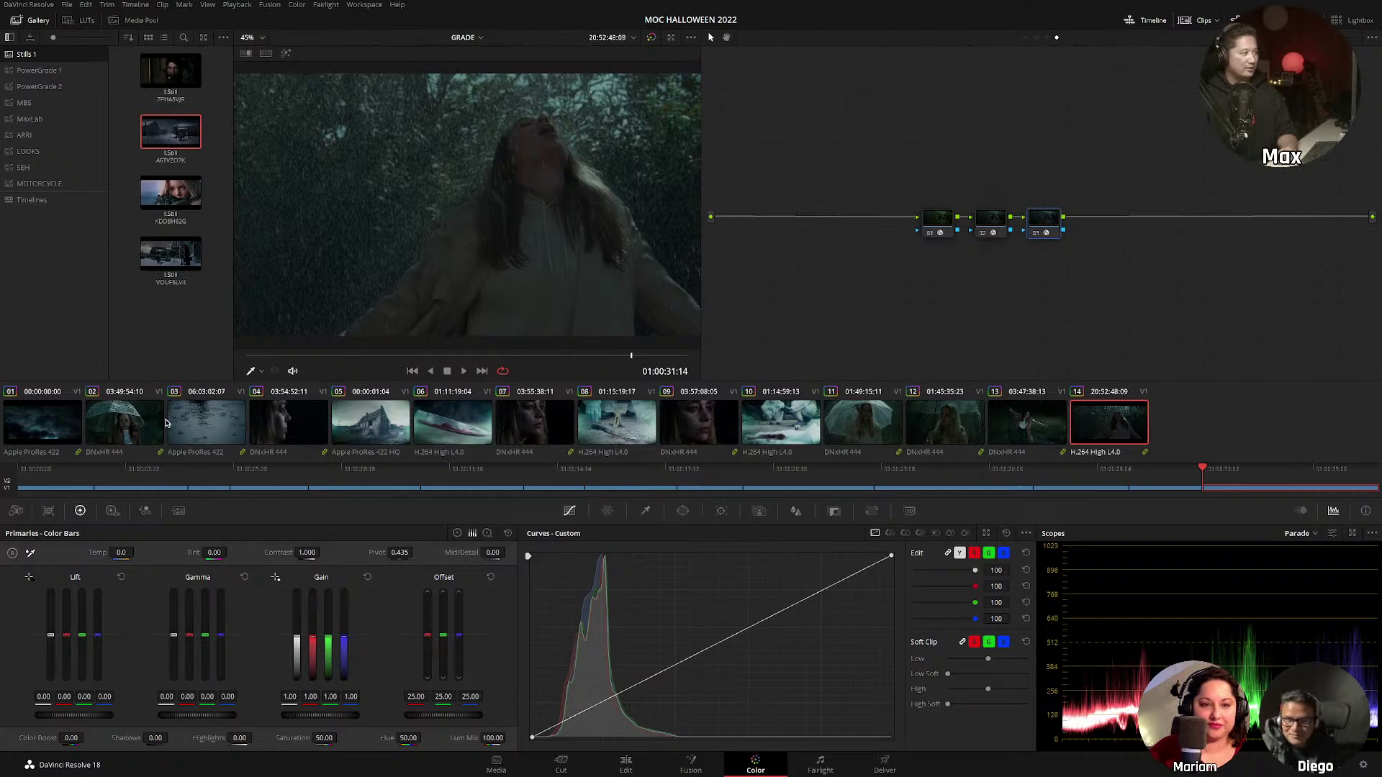
key(Down)
key(Down)
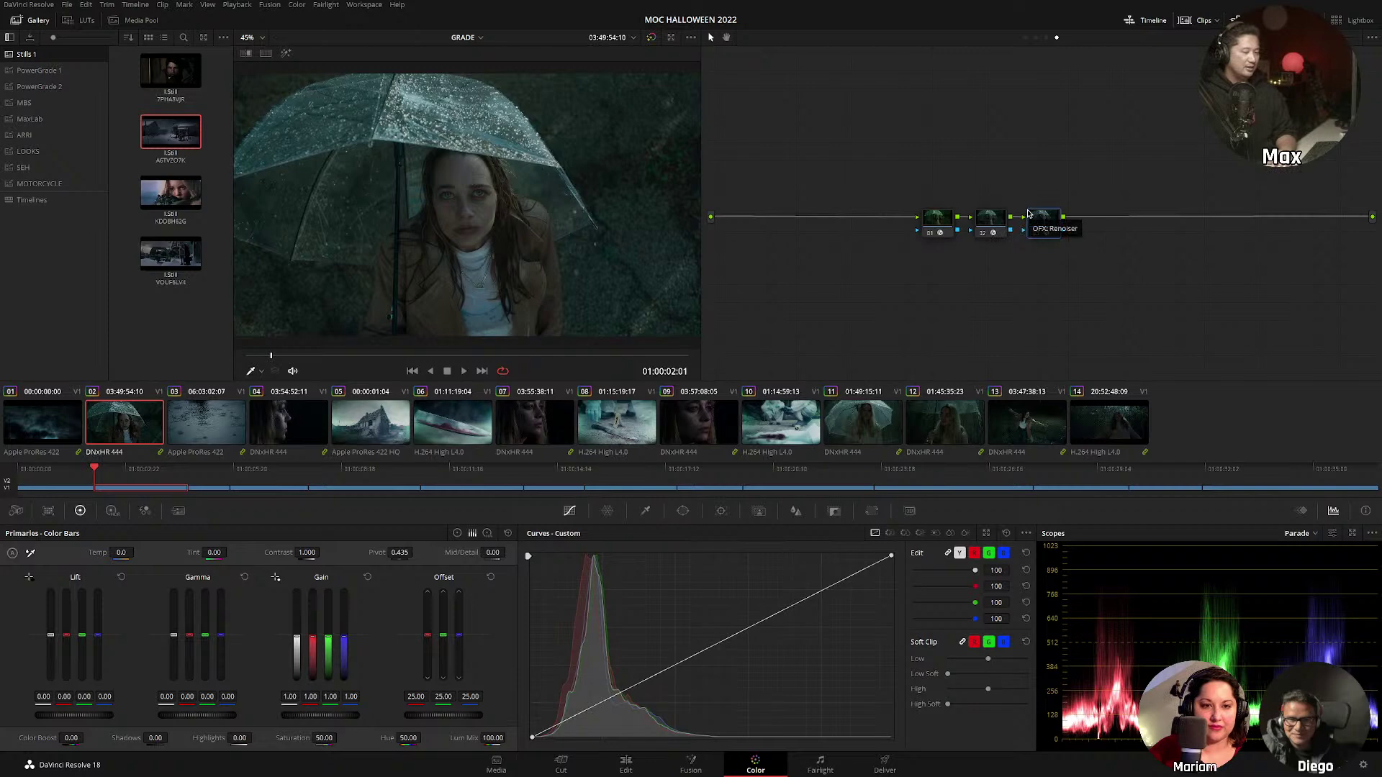
Inspect the second node's Chromatic Adaptation settings and the first node's Magic Bullet Looks Print Bleach Bypass tool, leaving Looks without applying changes.
click(990, 220)
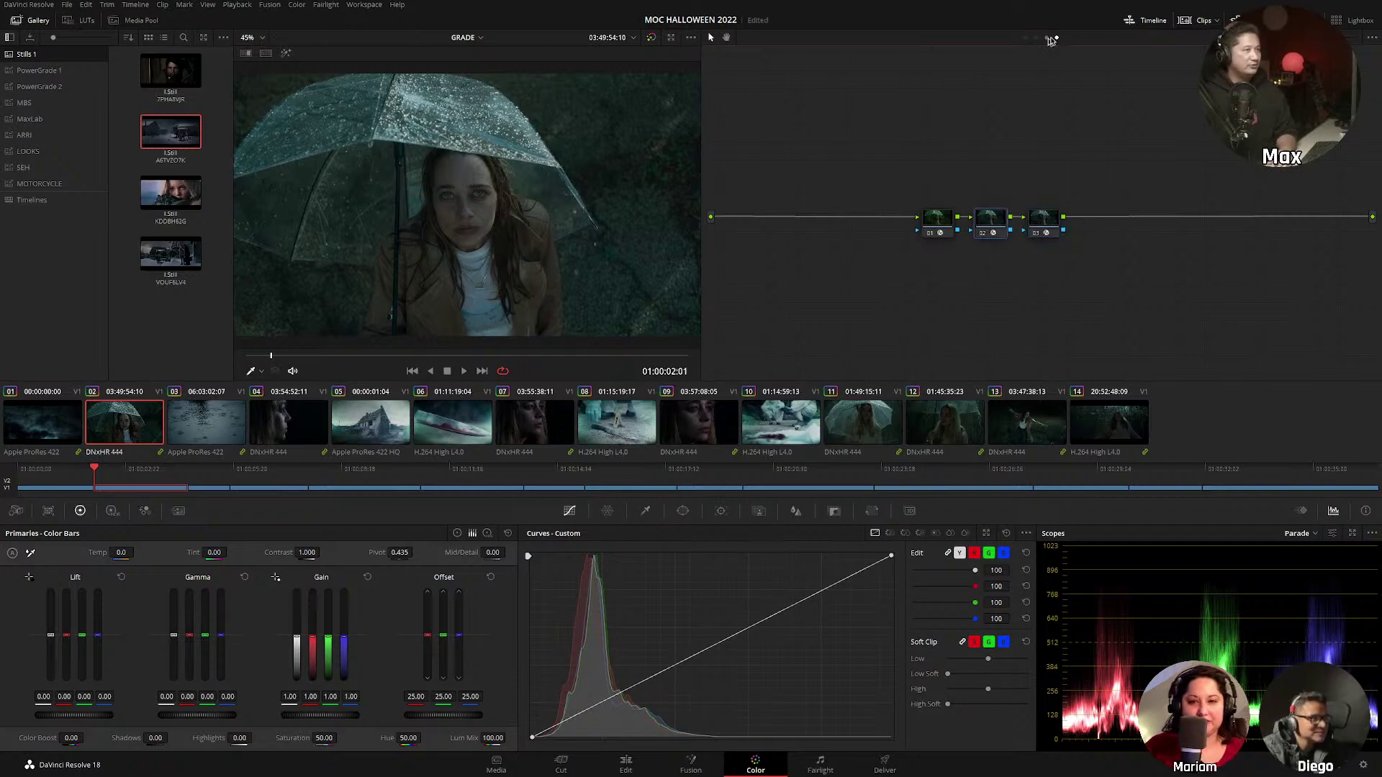
click(1239, 20)
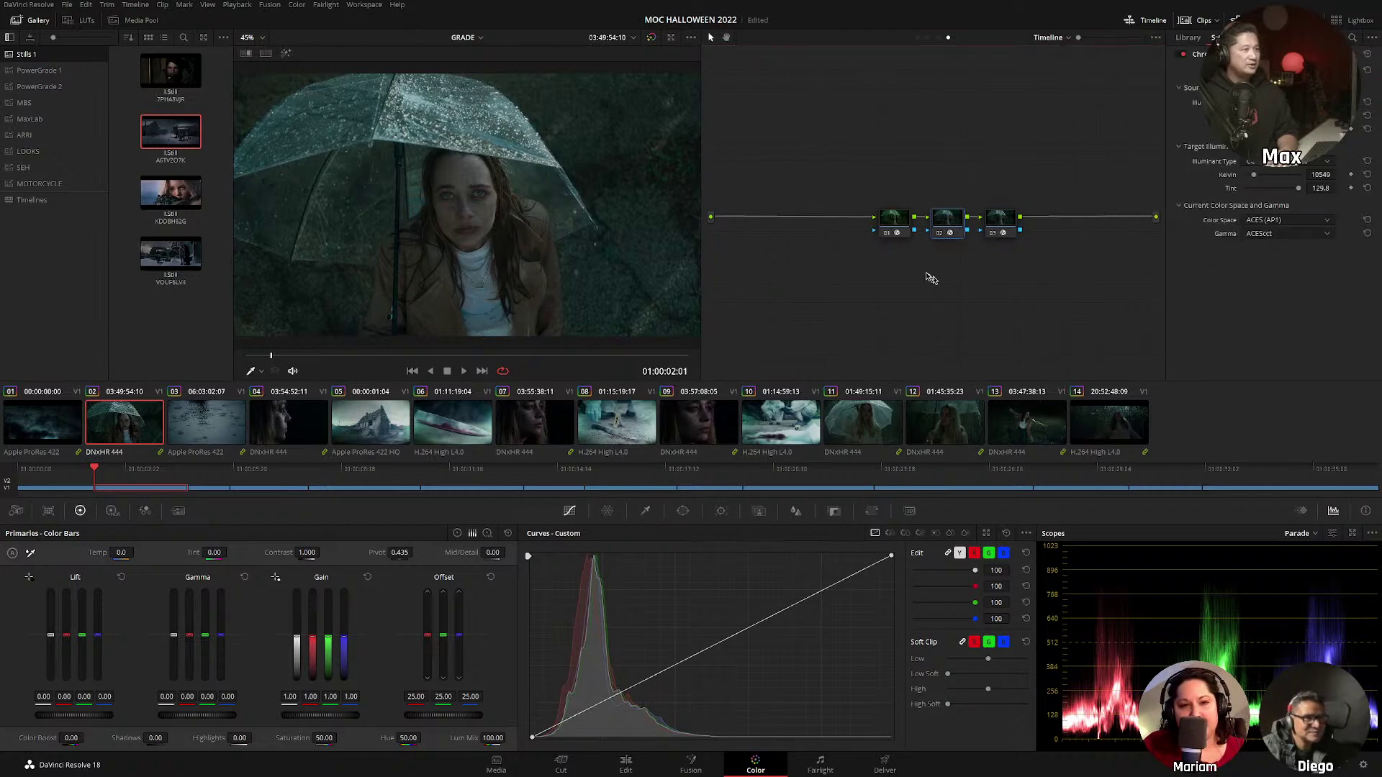
click(895, 221)
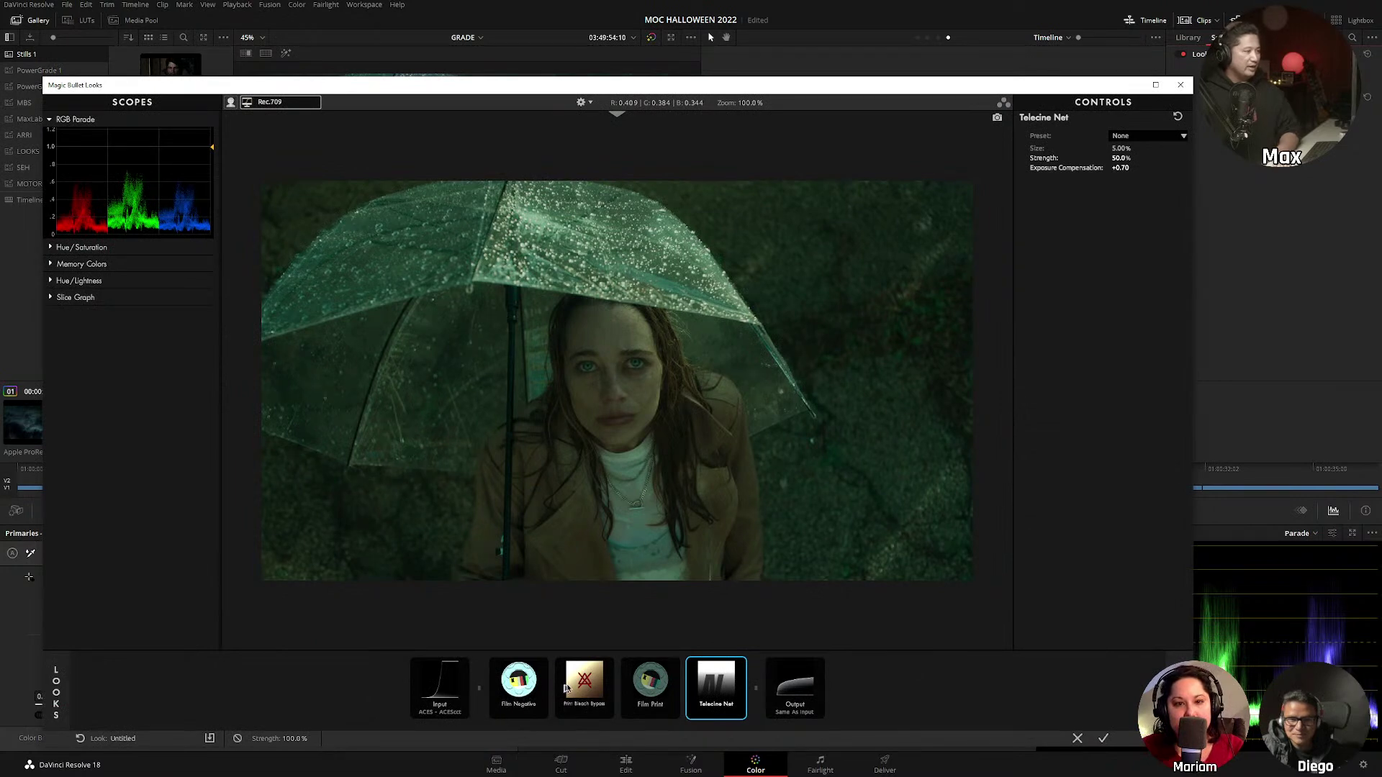
click(577, 688)
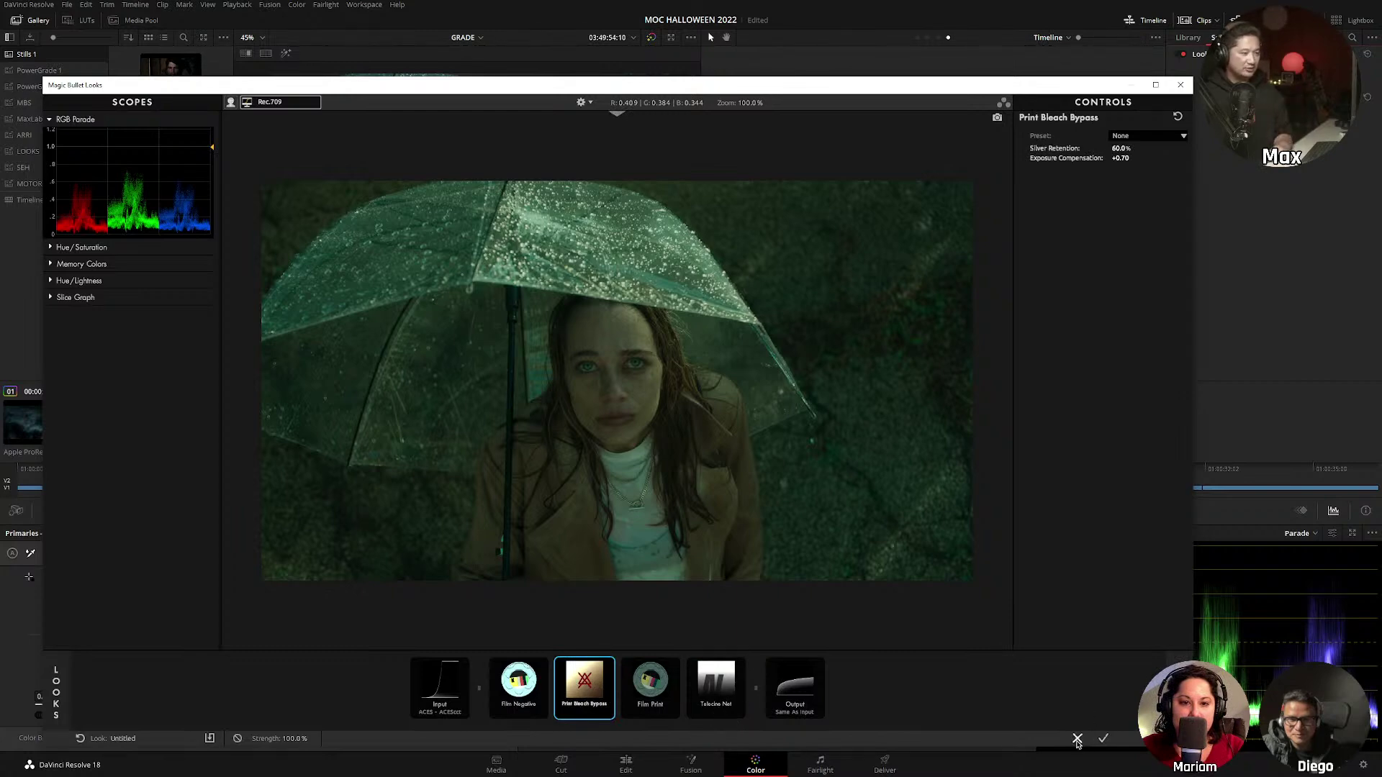
click(1077, 739)
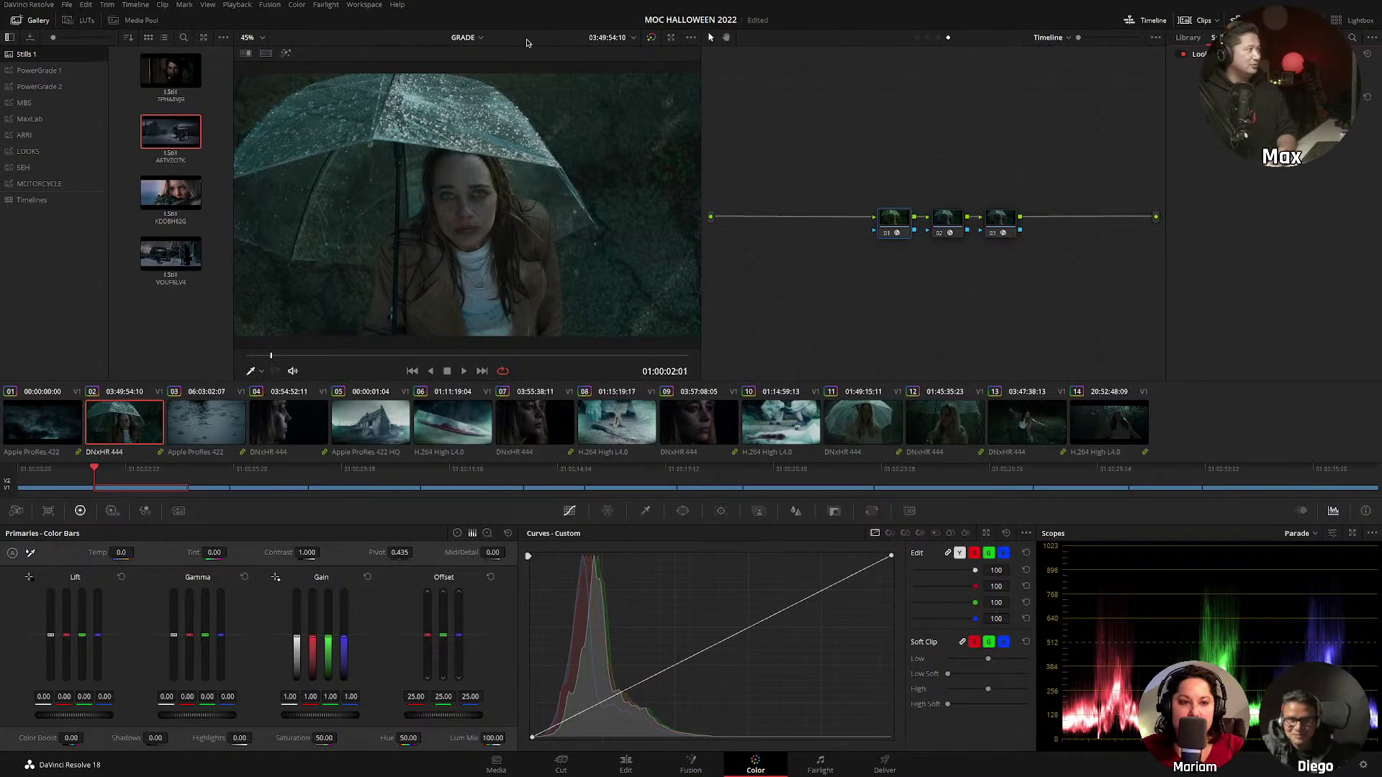
Switch to the LOOK timeline and view its four clips, finishing on the first umbrella shot.
click(480, 38)
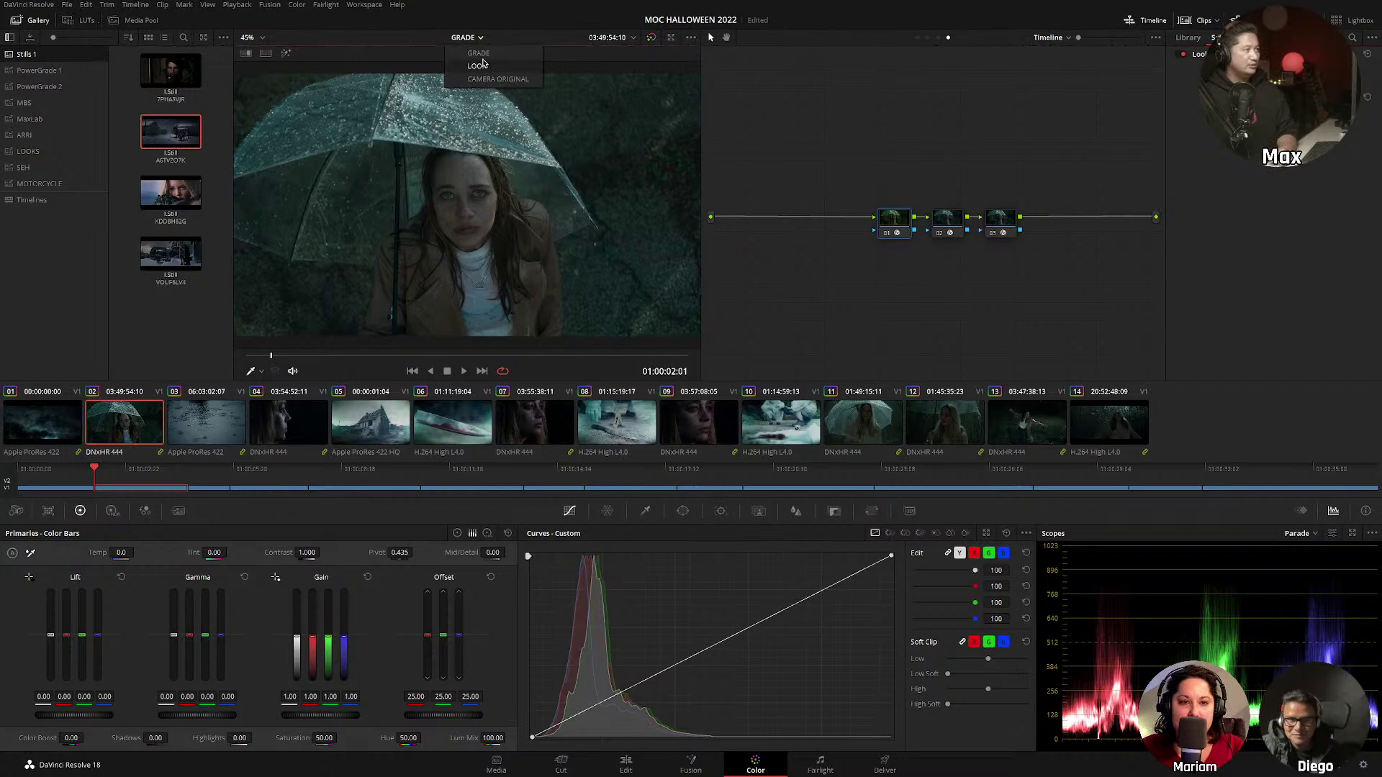
click(479, 66)
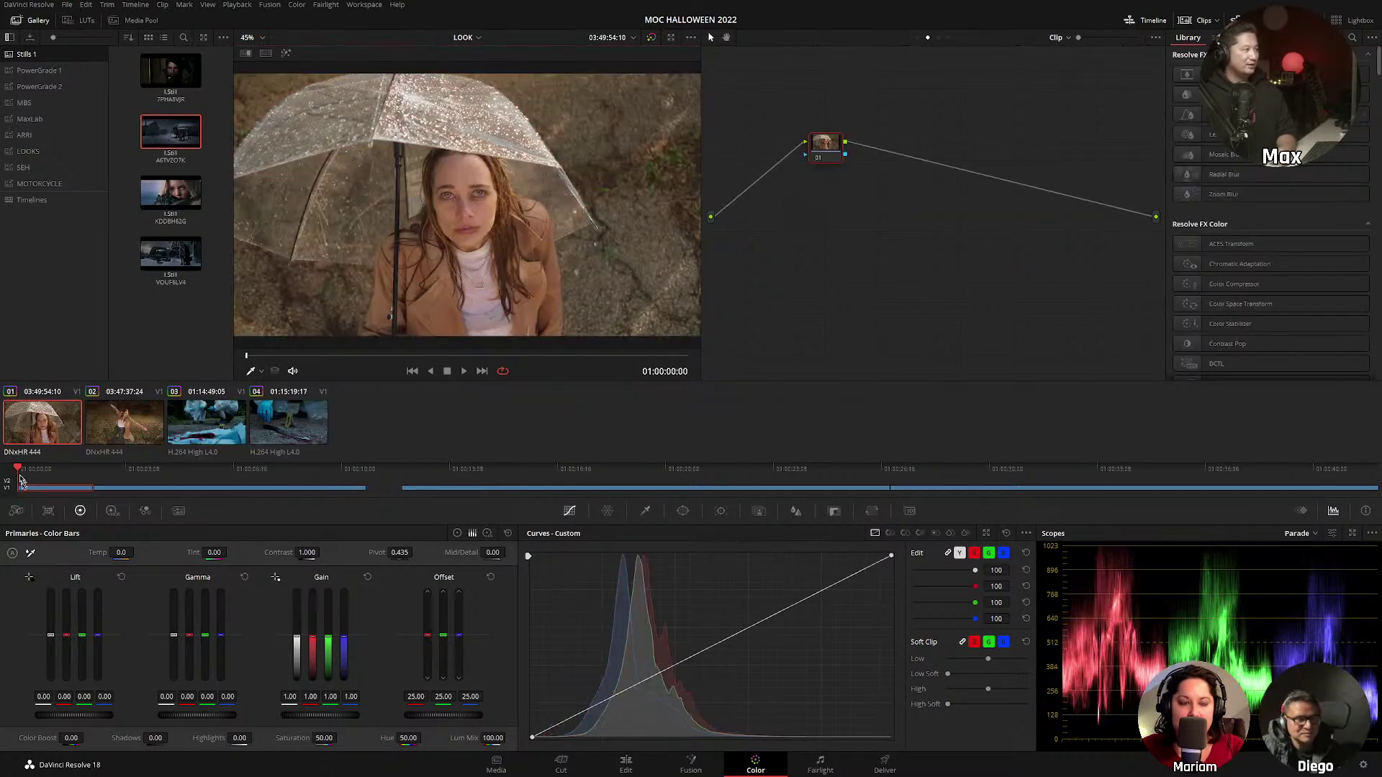
shift+click(292, 422)
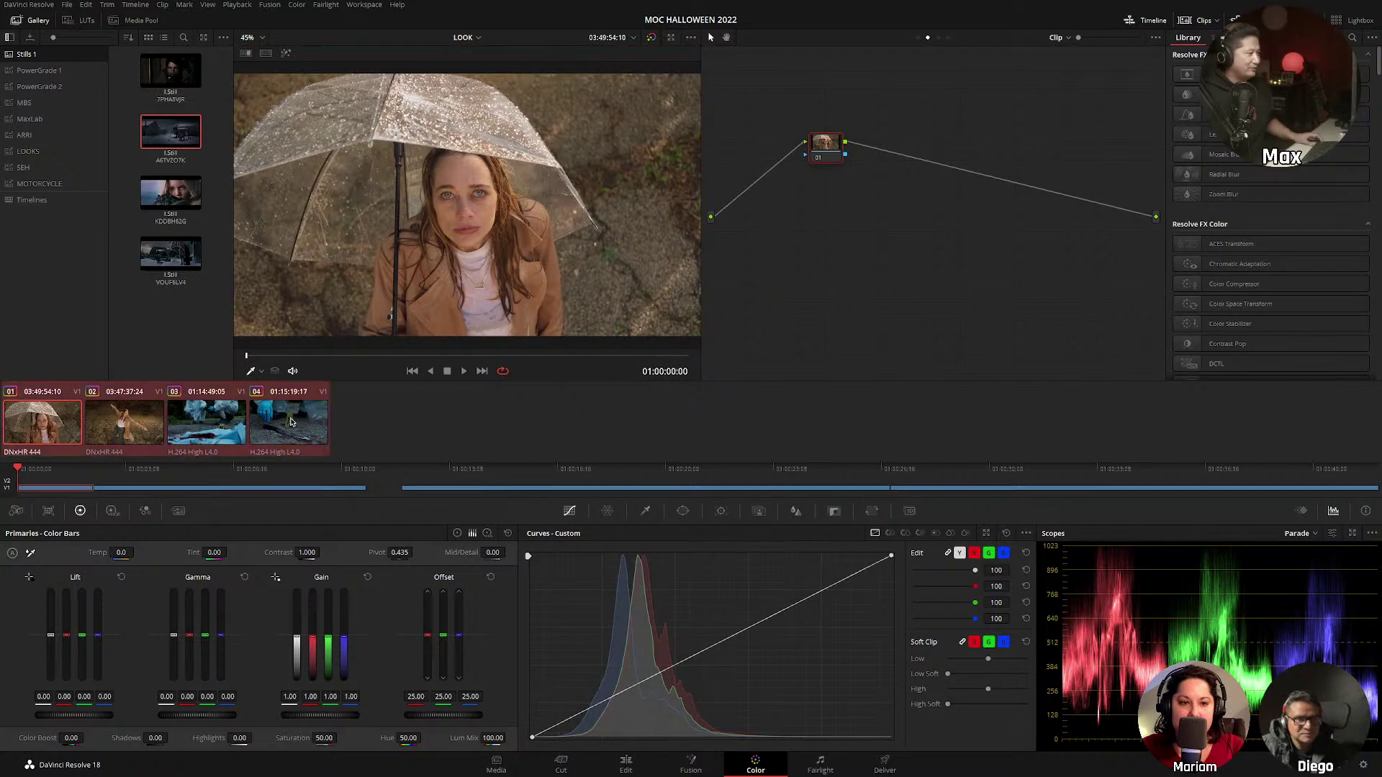
click(142, 425)
click(207, 424)
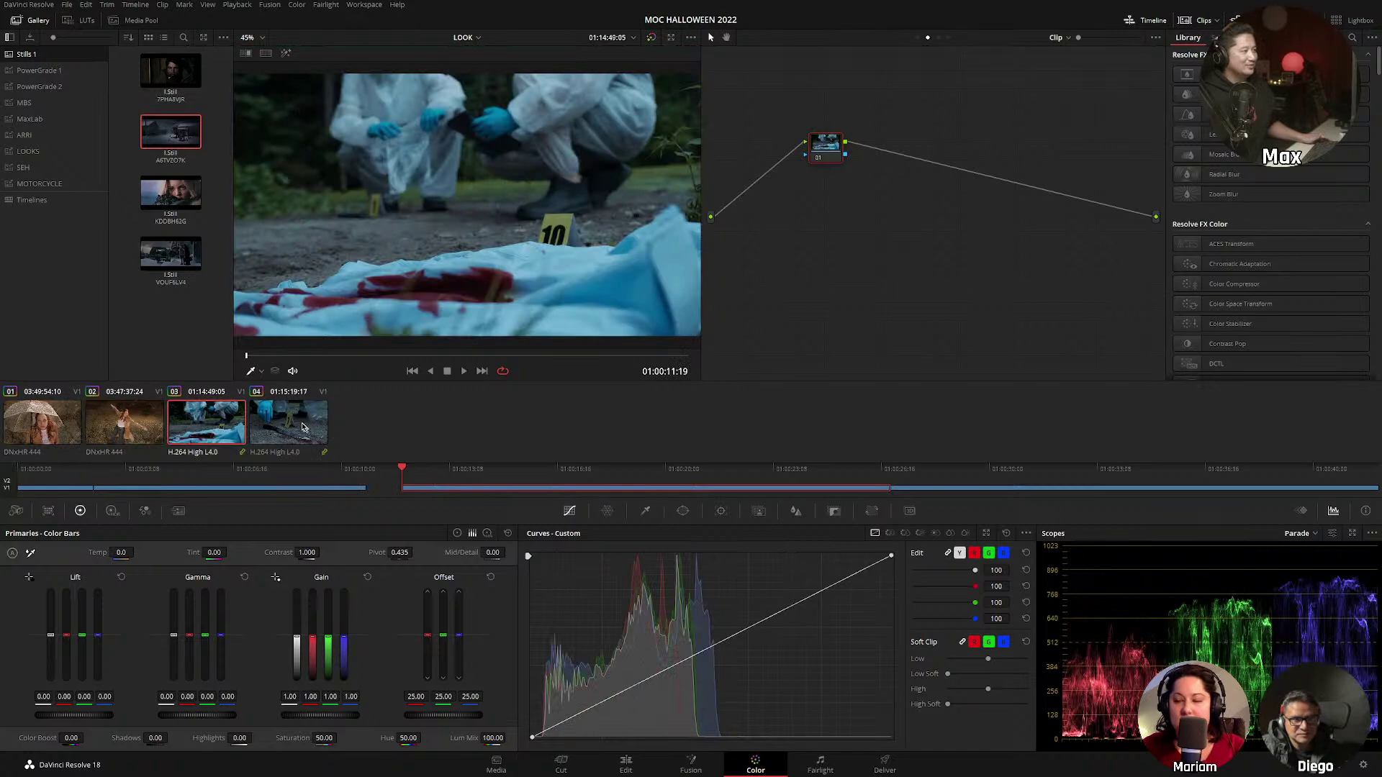
click(302, 427)
click(43, 426)
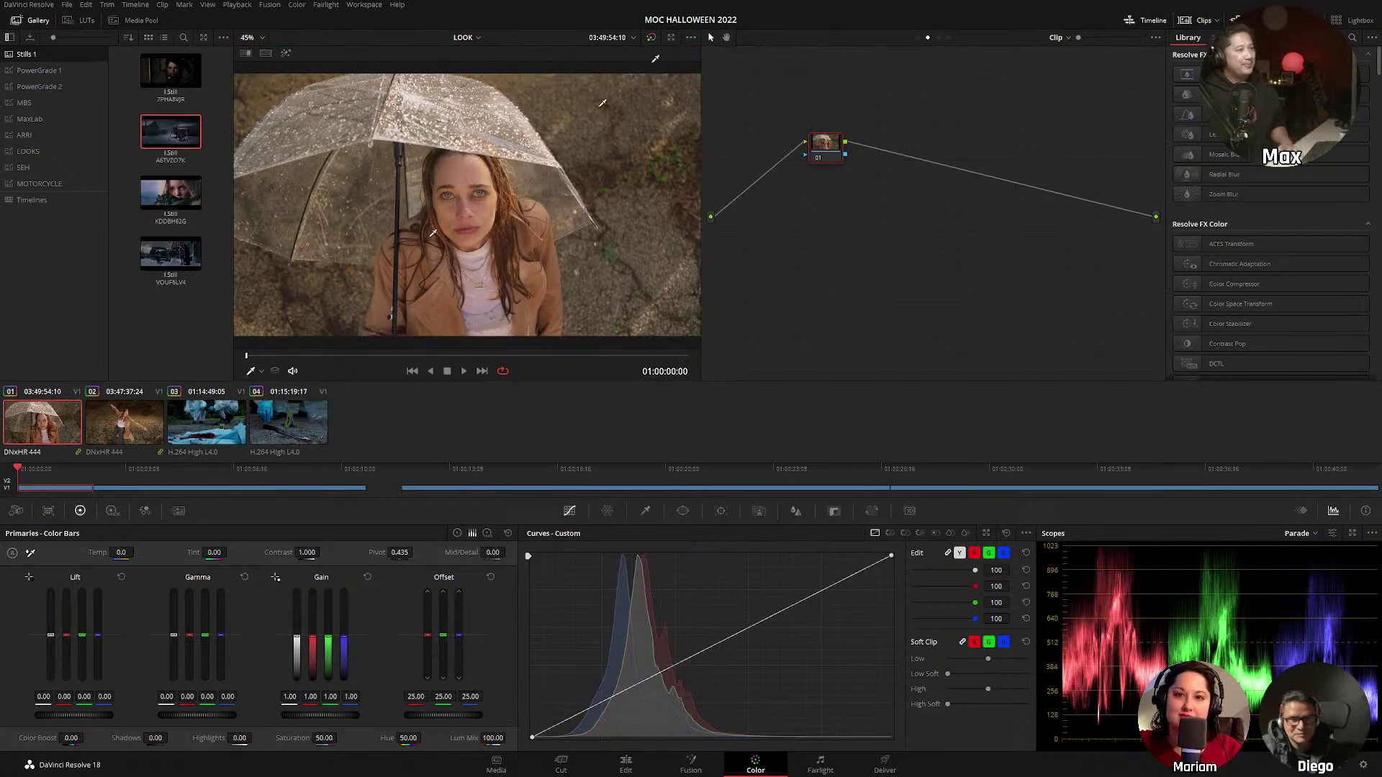
Reset the grade of the Timeline-level node in the LOOK timeline.
drag(819, 145, 815, 208)
click(947, 40)
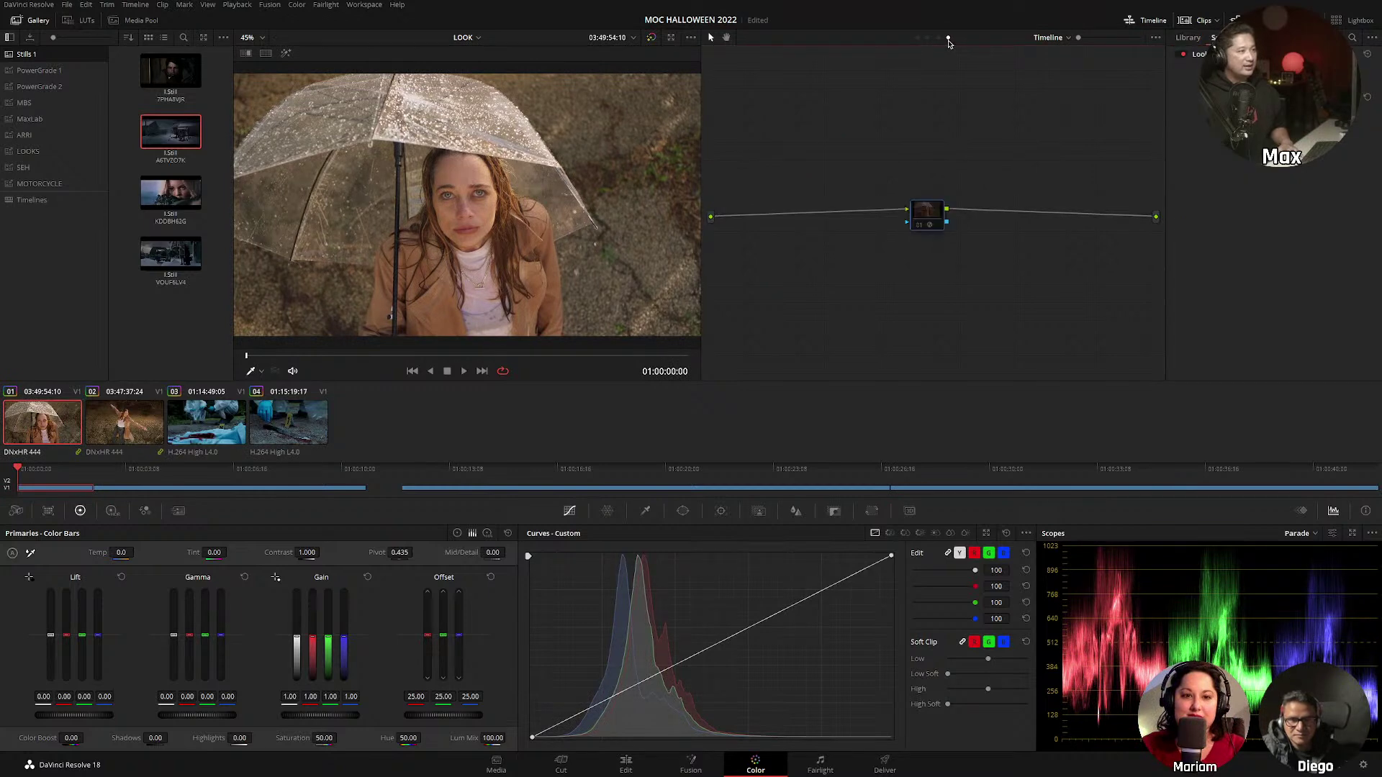
drag(928, 213, 926, 237)
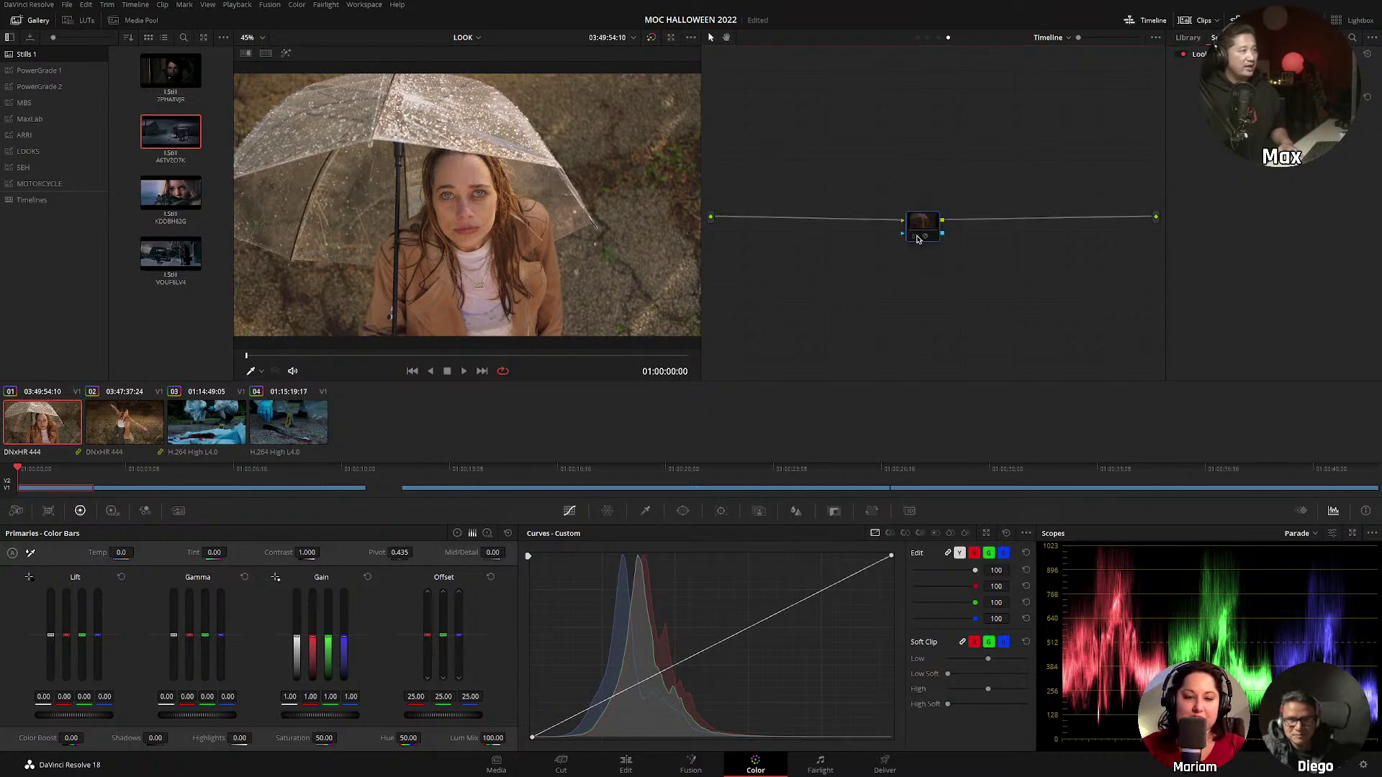
right_click(923, 228)
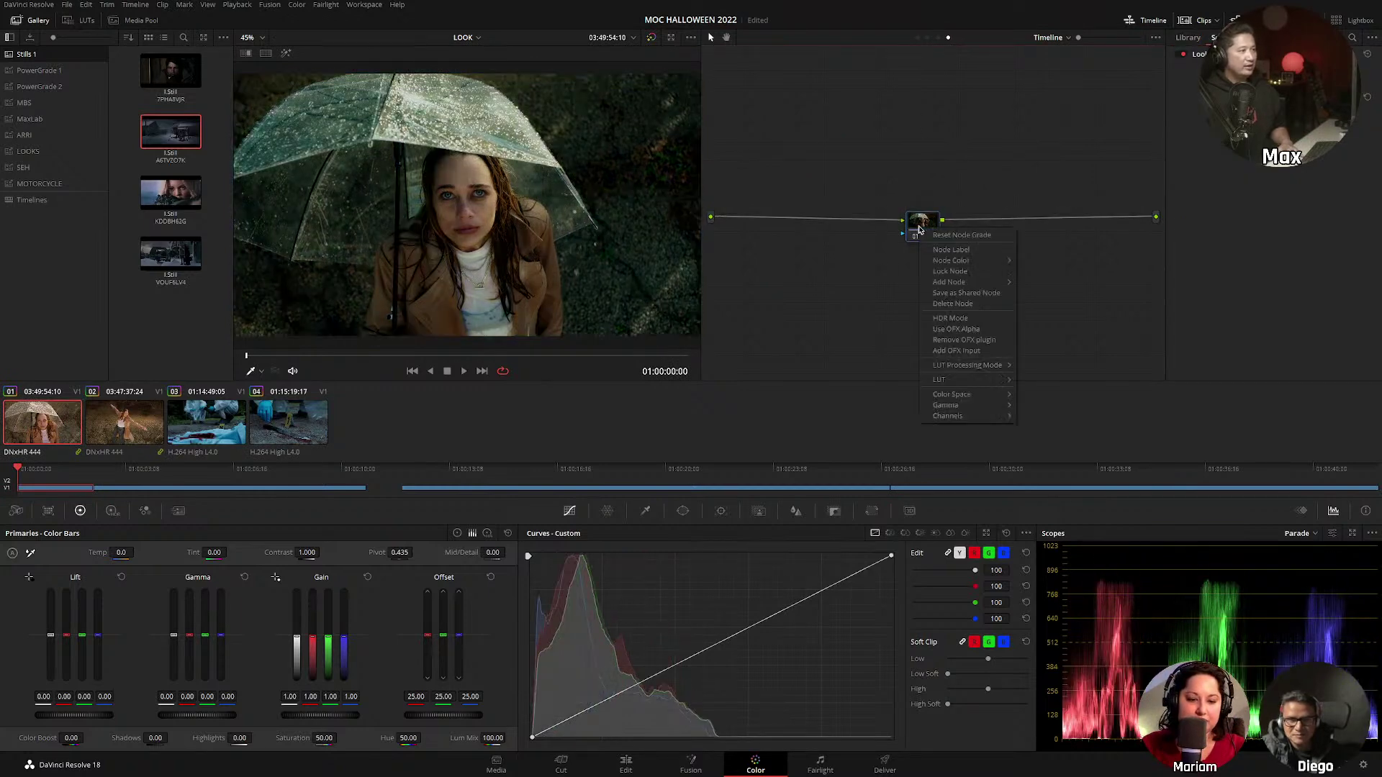
click(937, 237)
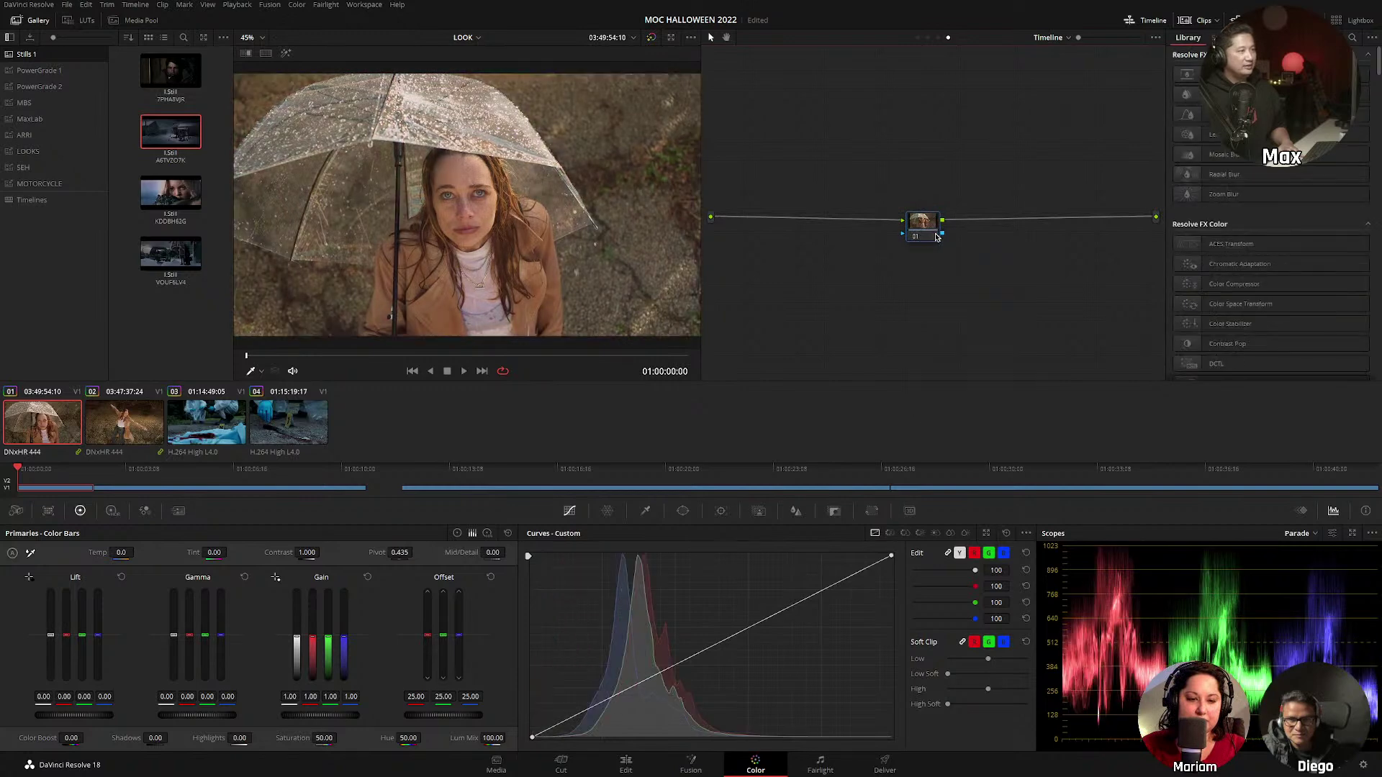
Reset the grade of the Group Pre-Clip node for the umbrella shot.
click(917, 40)
right_click(852, 157)
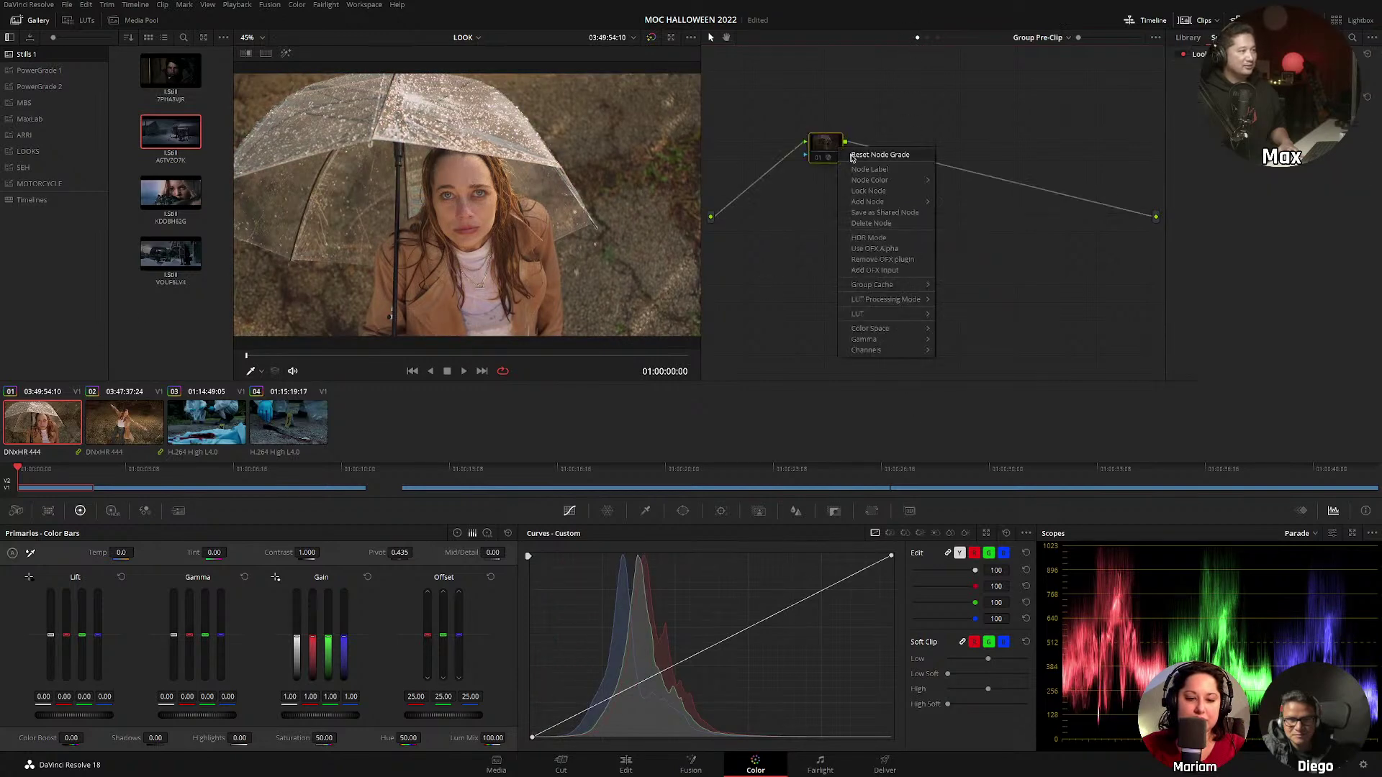
click(852, 155)
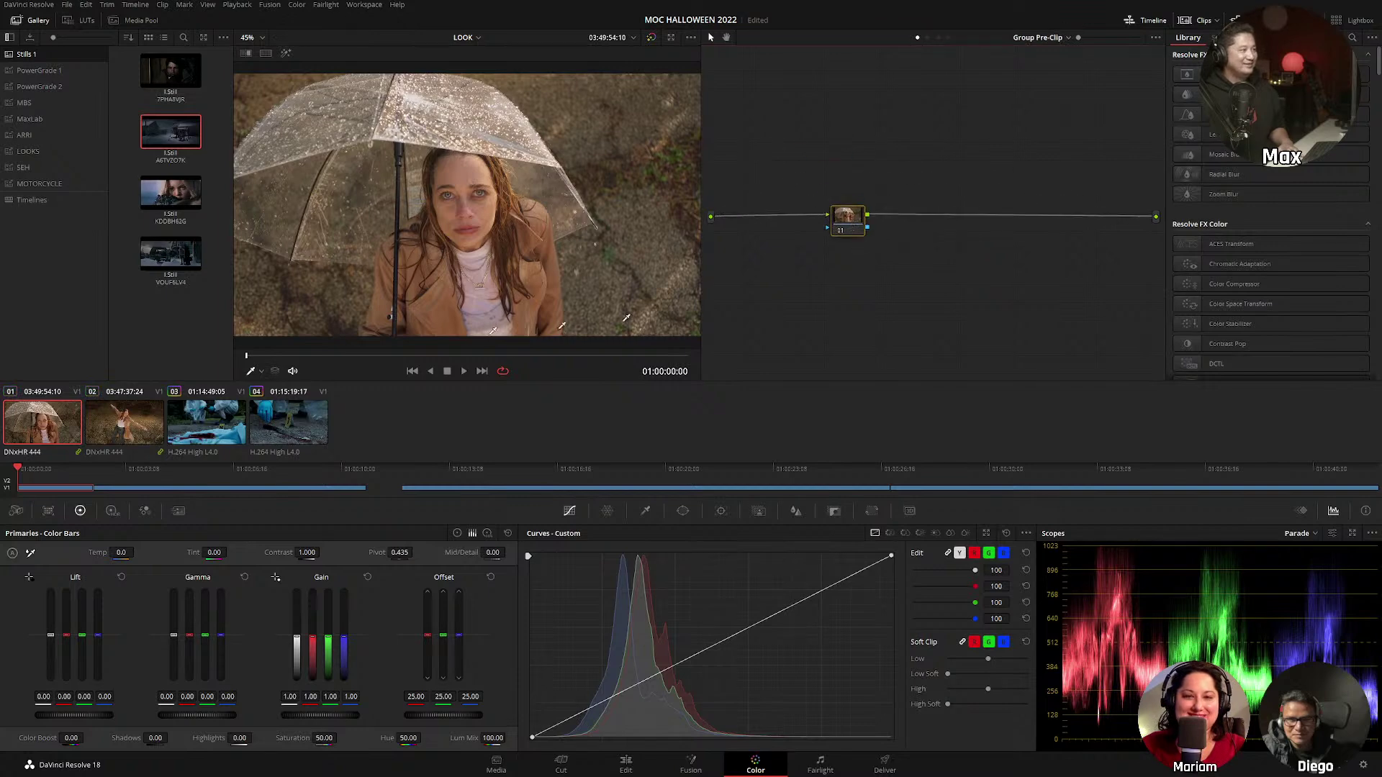
Add the Magic Bullet Looks effect to the Timeline-level node and leave its editor without building a look.
click(948, 39)
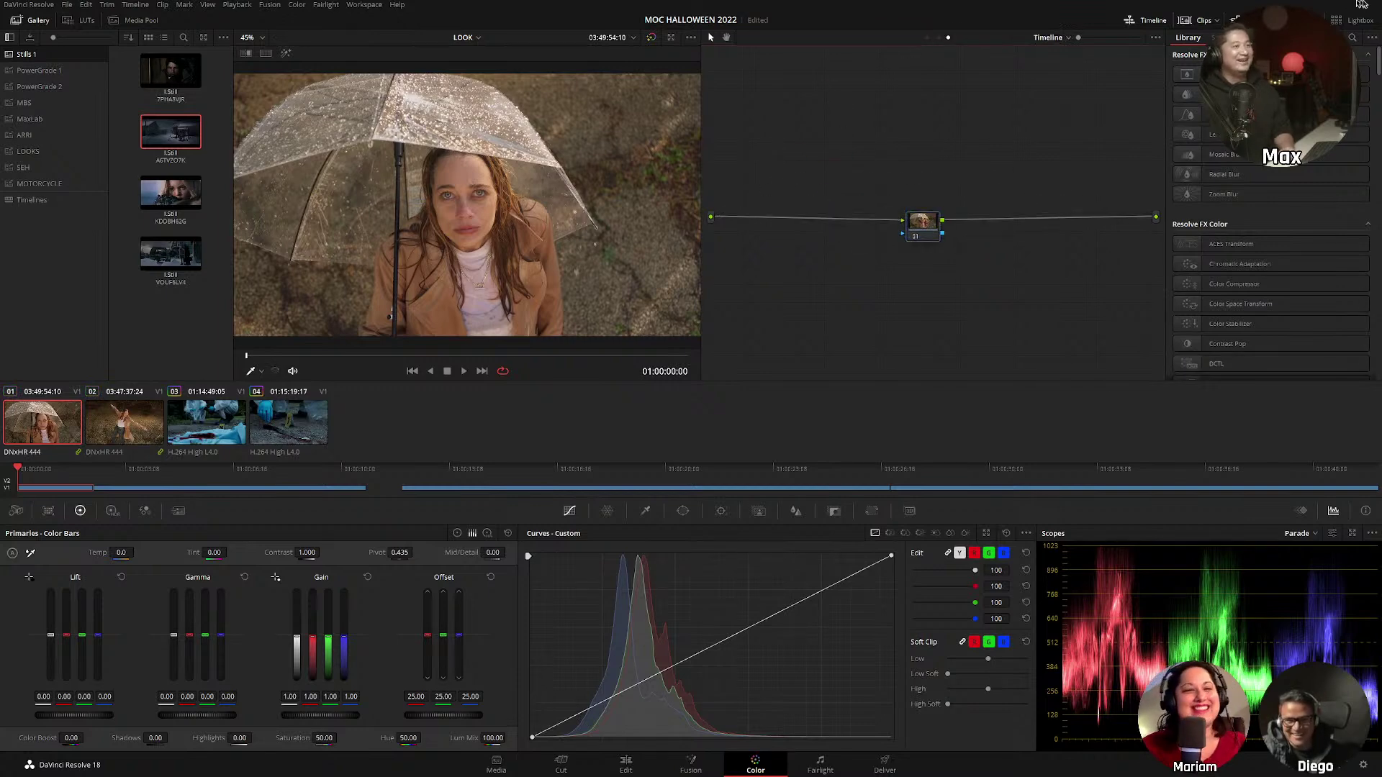
click(1347, 37)
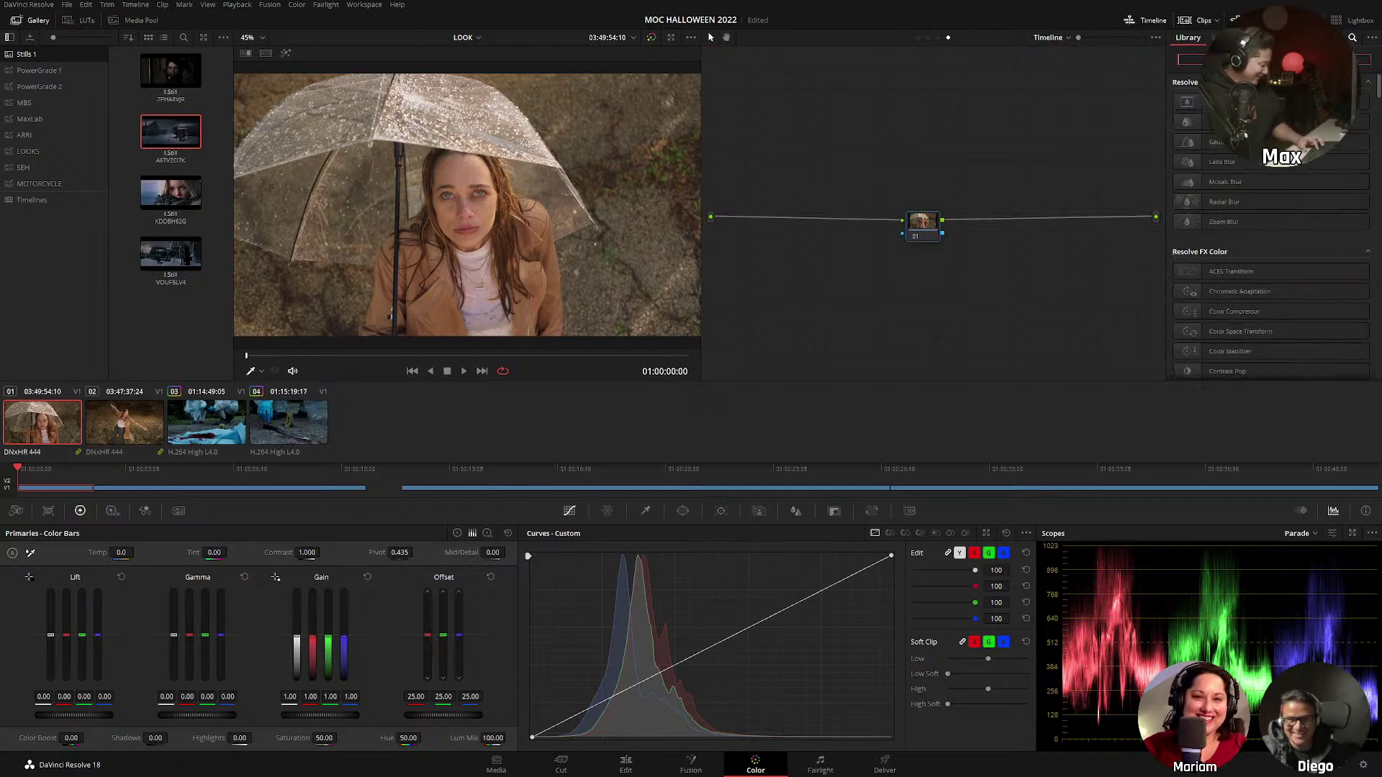
text(look)
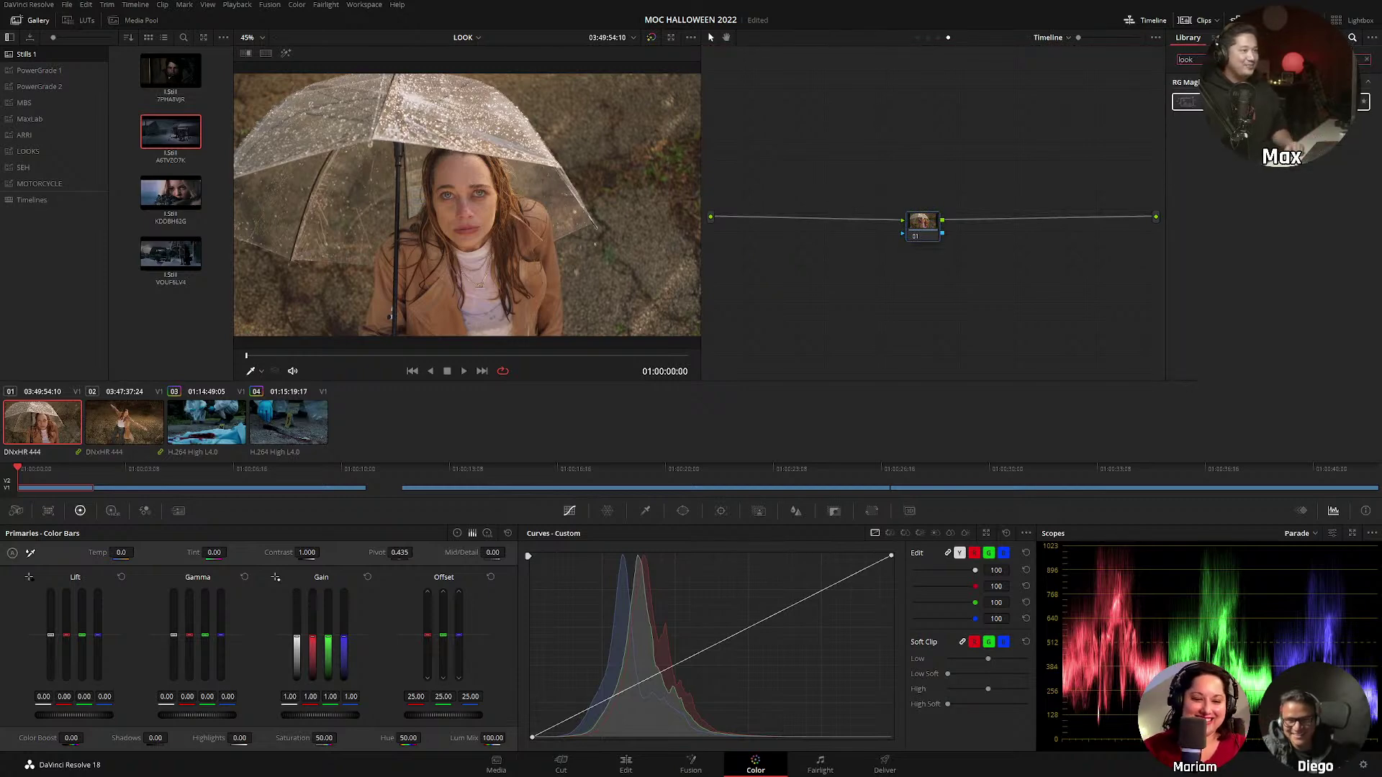
drag(1188, 102, 928, 220)
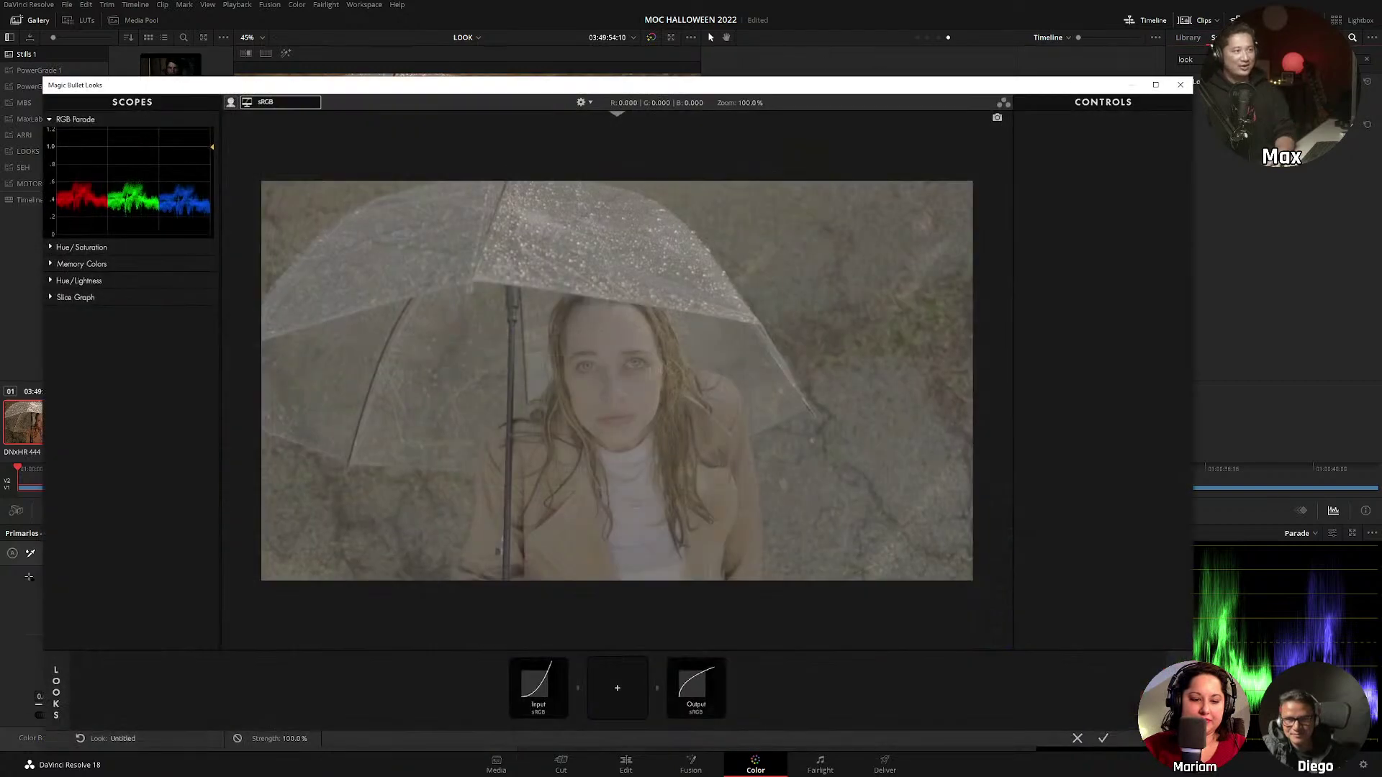
drag(810, 81, 857, 28)
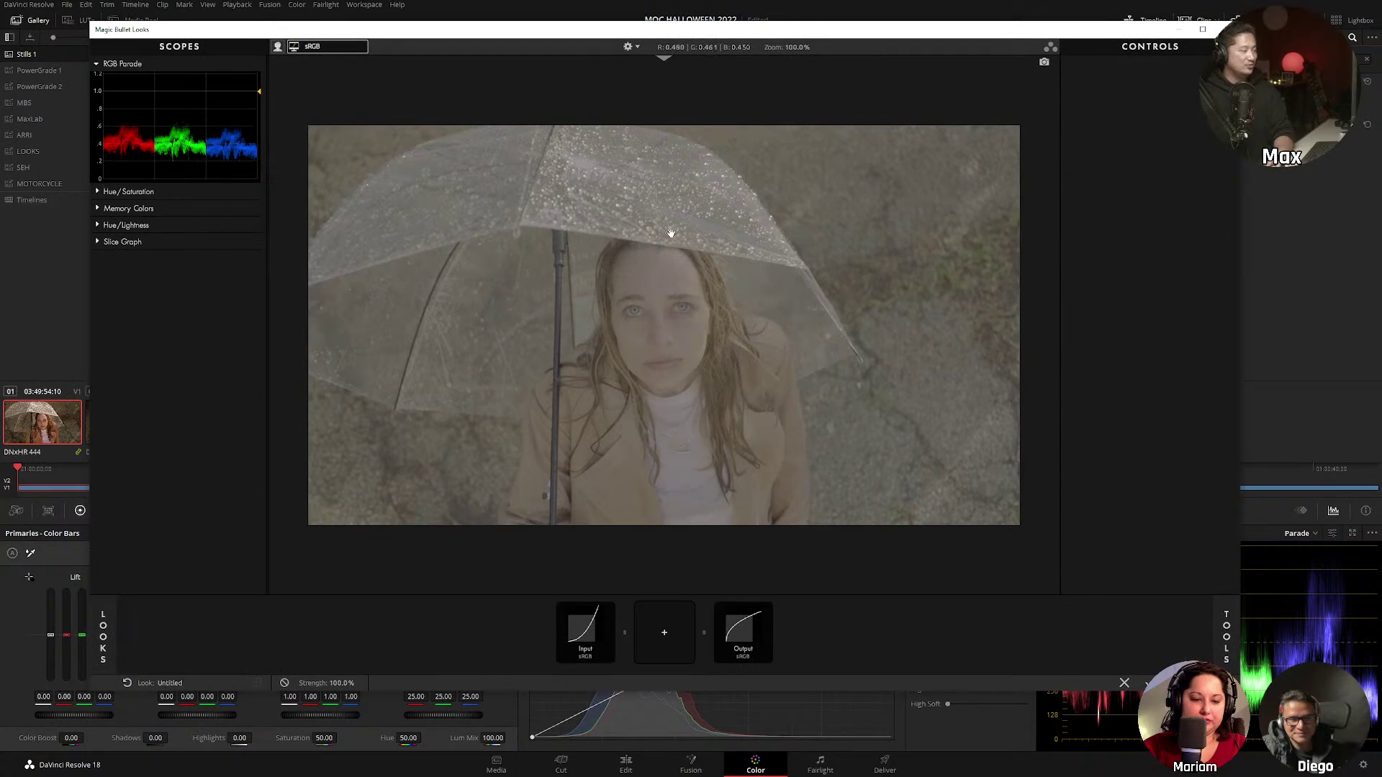
click(1124, 682)
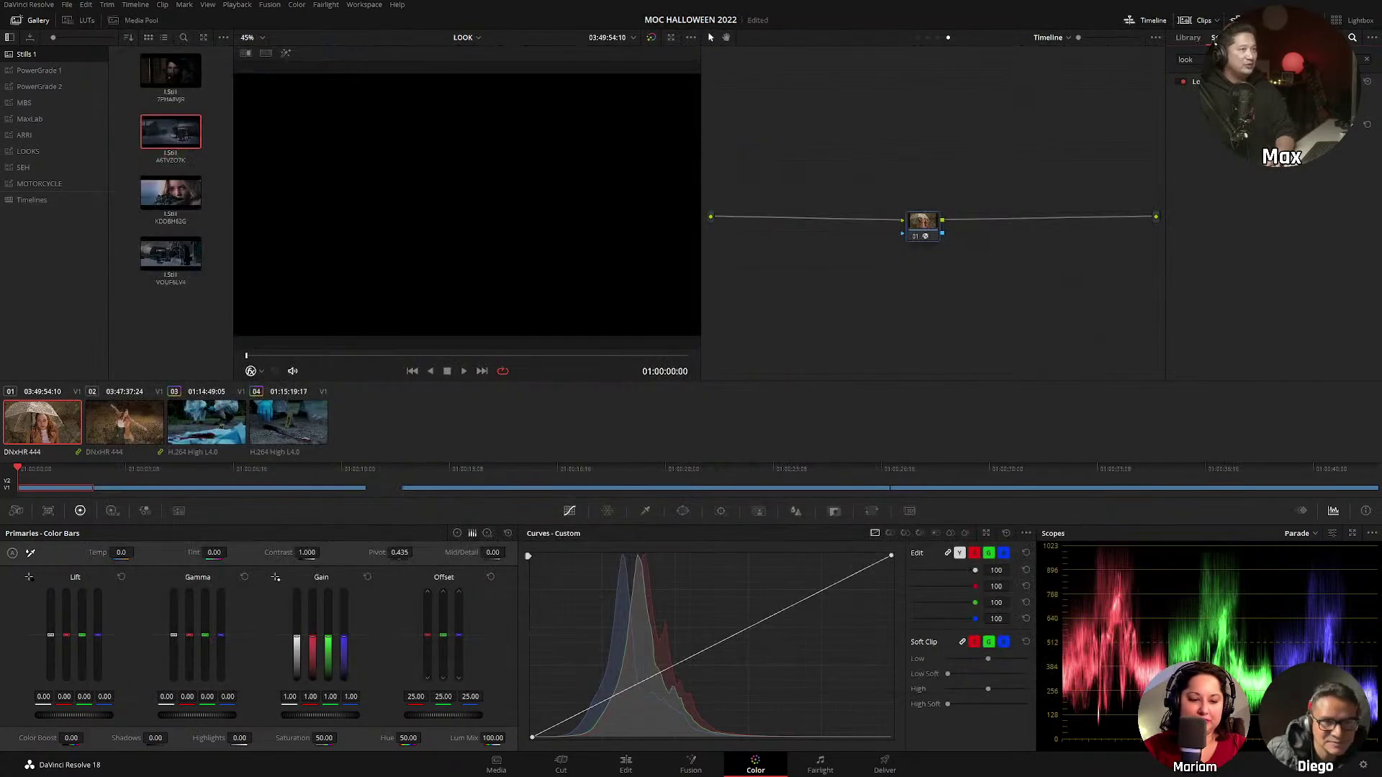
click(1285, 20)
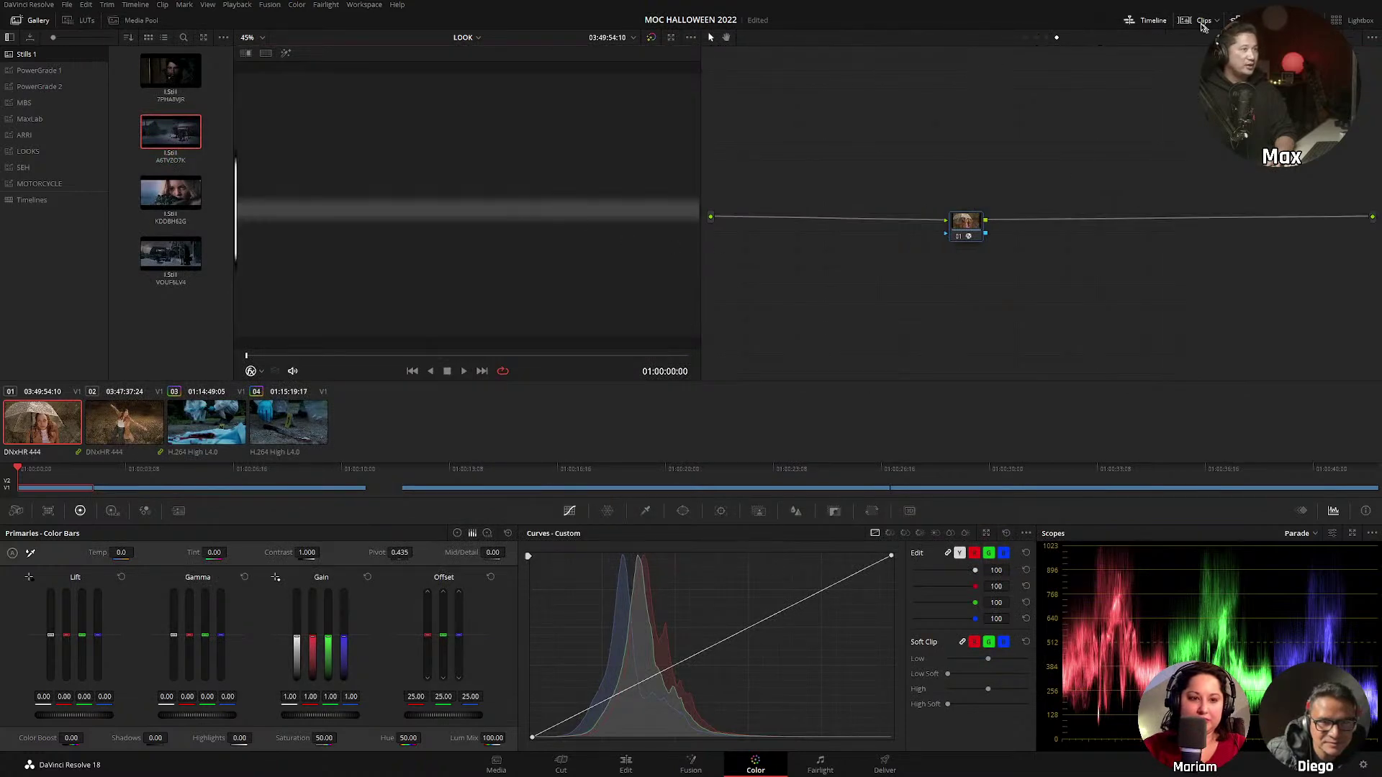
click(1198, 20)
click(1238, 20)
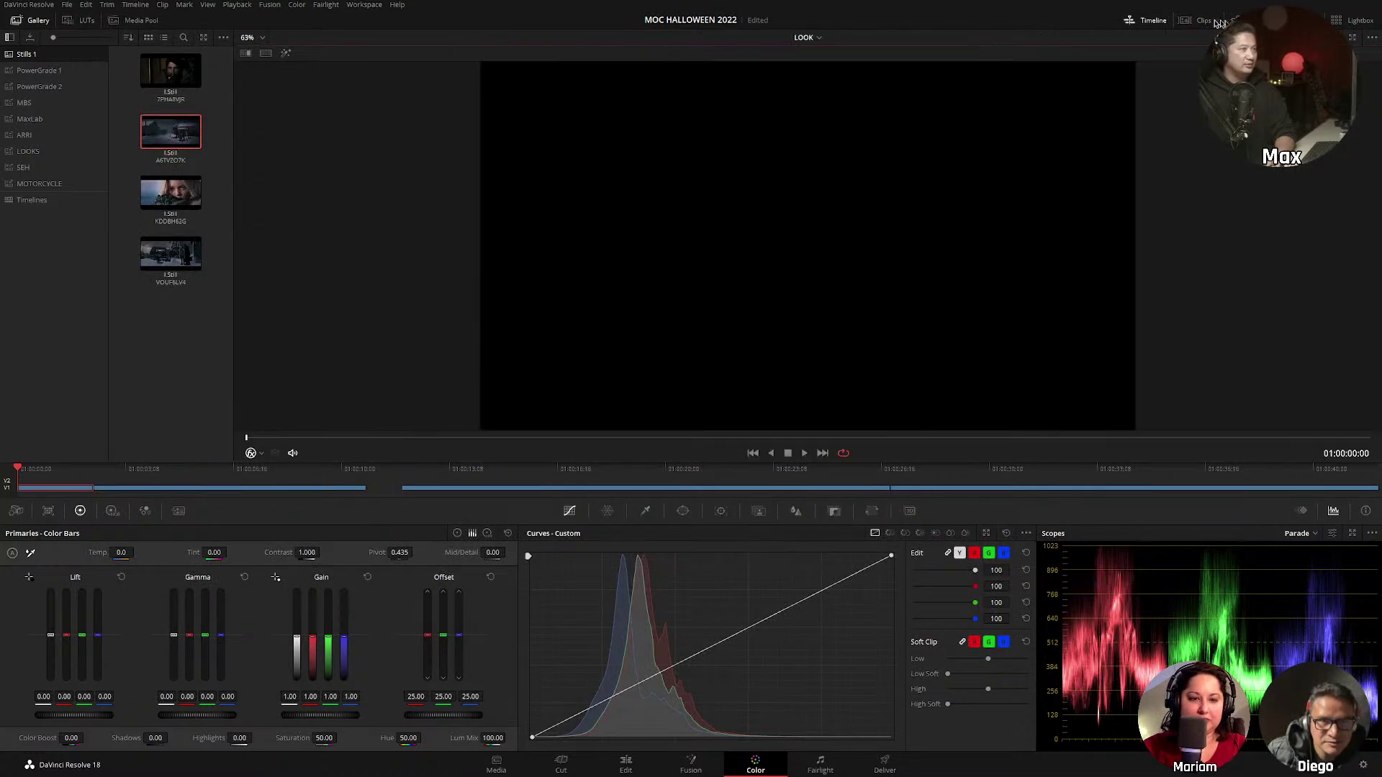
click(1216, 22)
click(1237, 20)
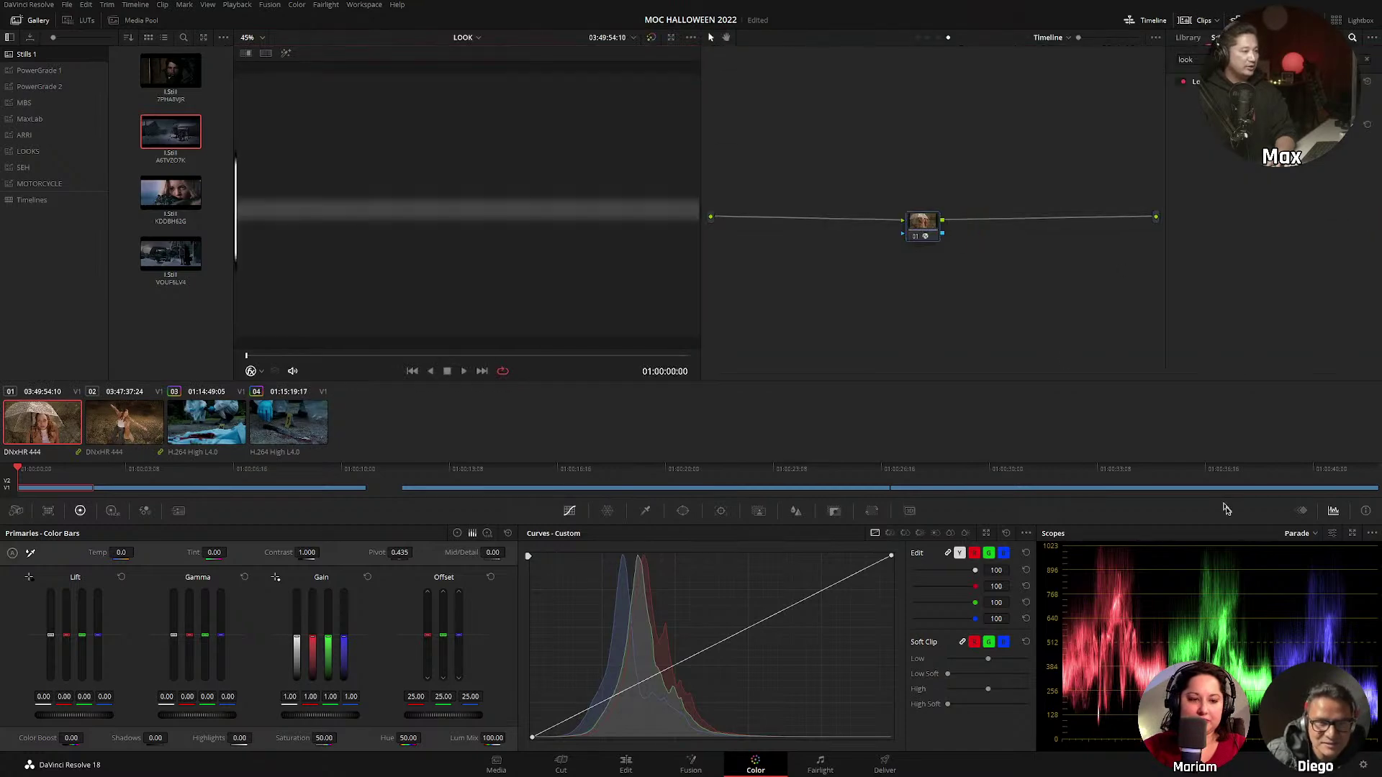
Review the project's Color Management settings, including color science and 3D lookup table interpolation, and leave without saving.
click(1364, 765)
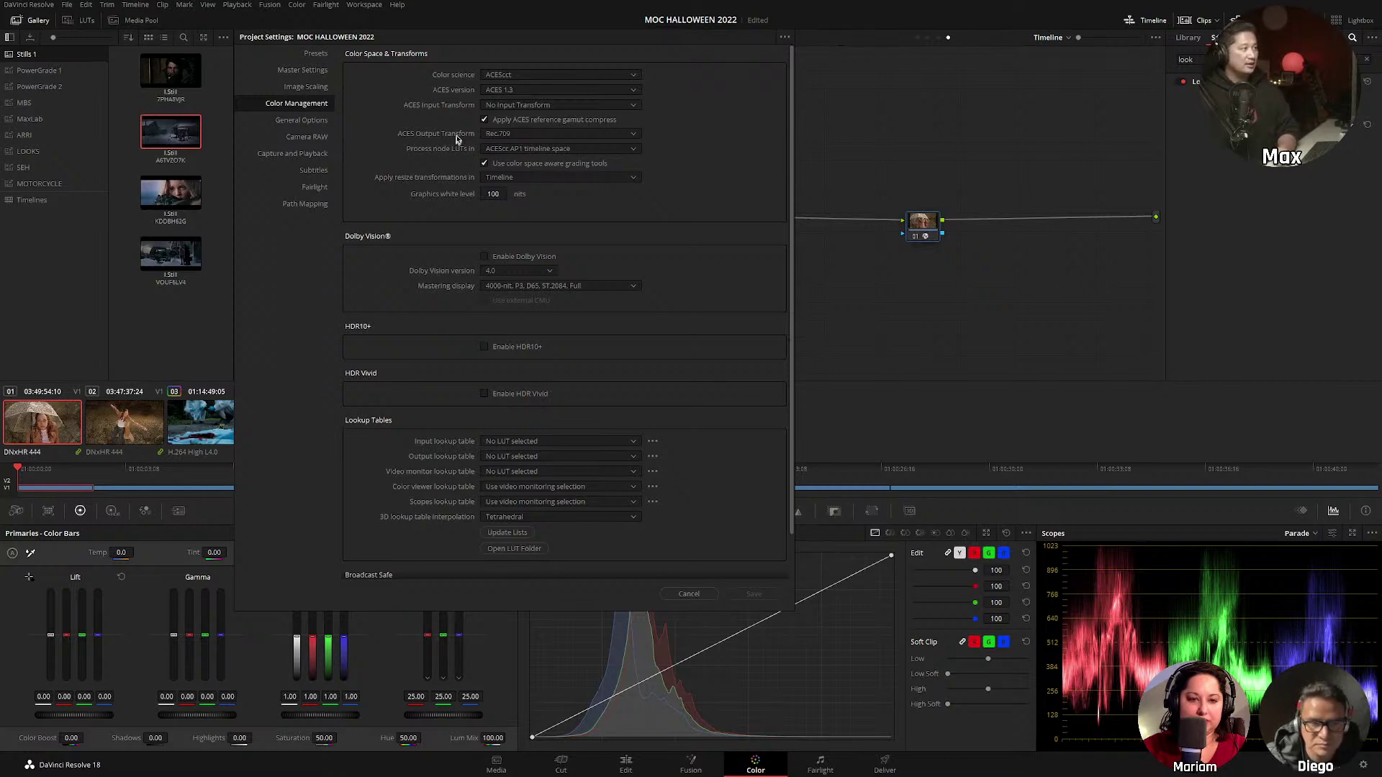
click(520, 75)
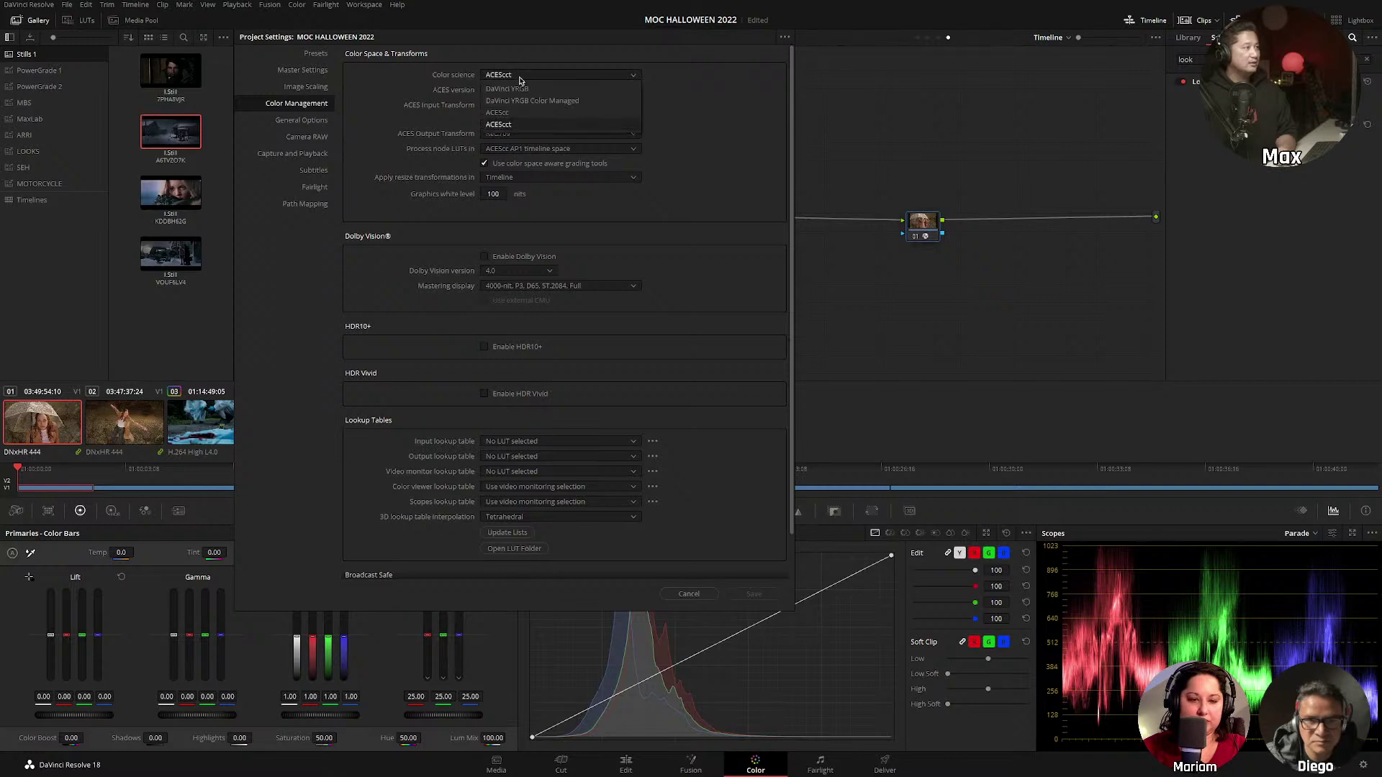
click(524, 123)
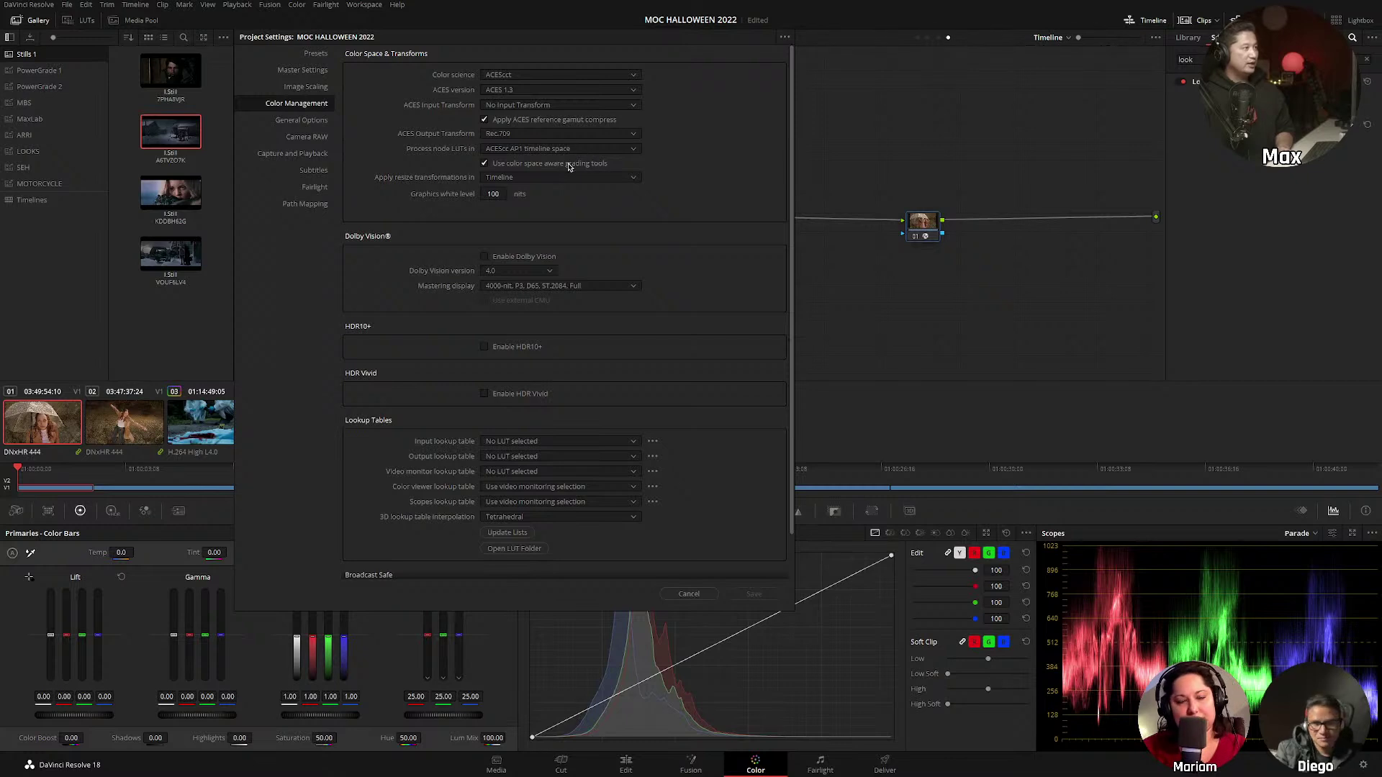
click(604, 517)
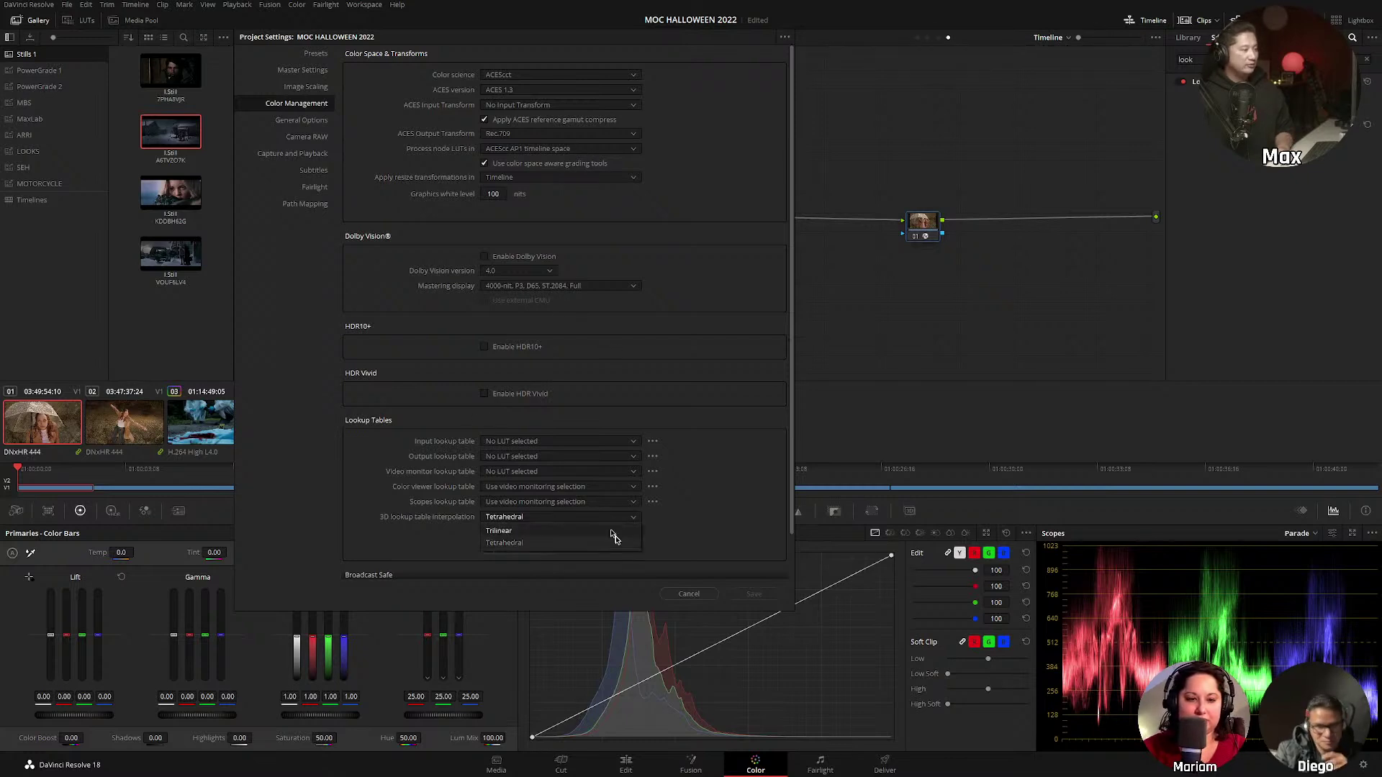
click(615, 549)
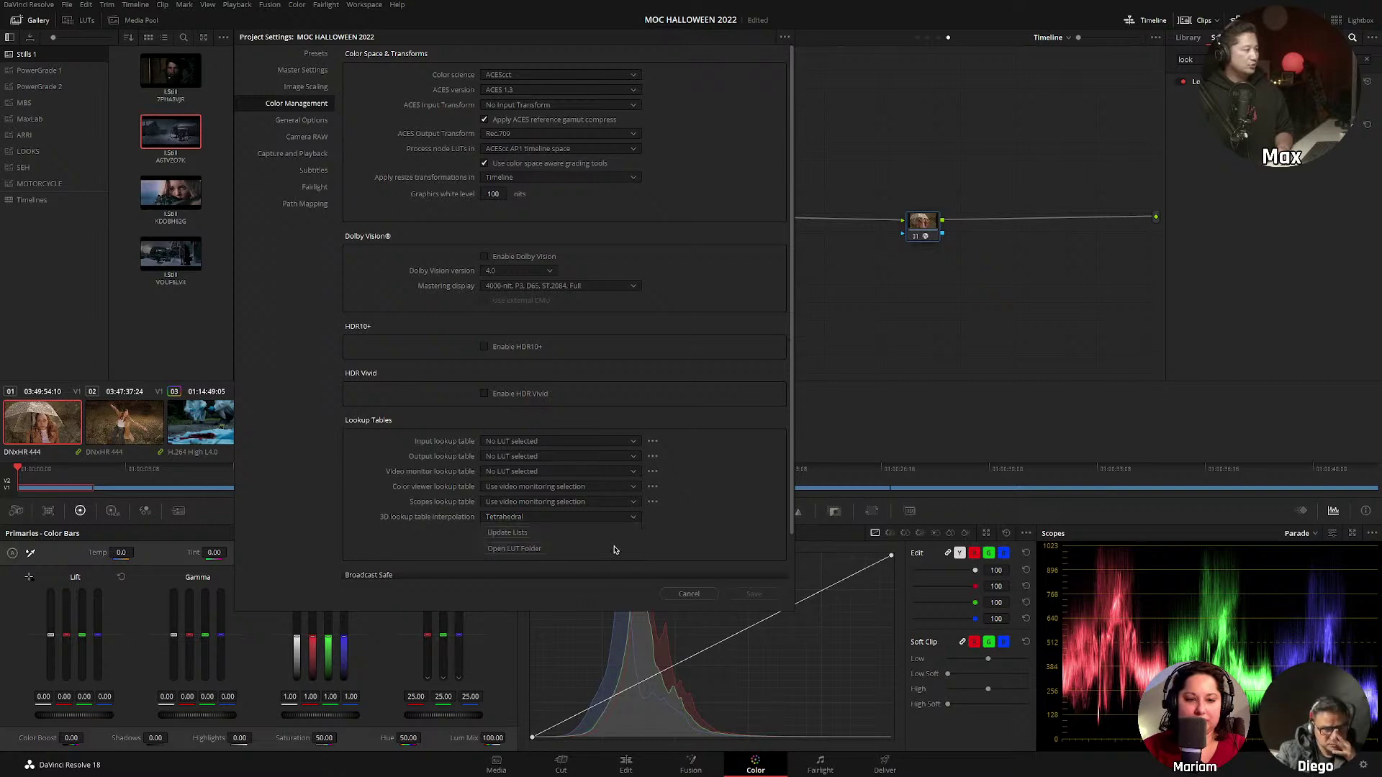
click(531, 518)
click(545, 543)
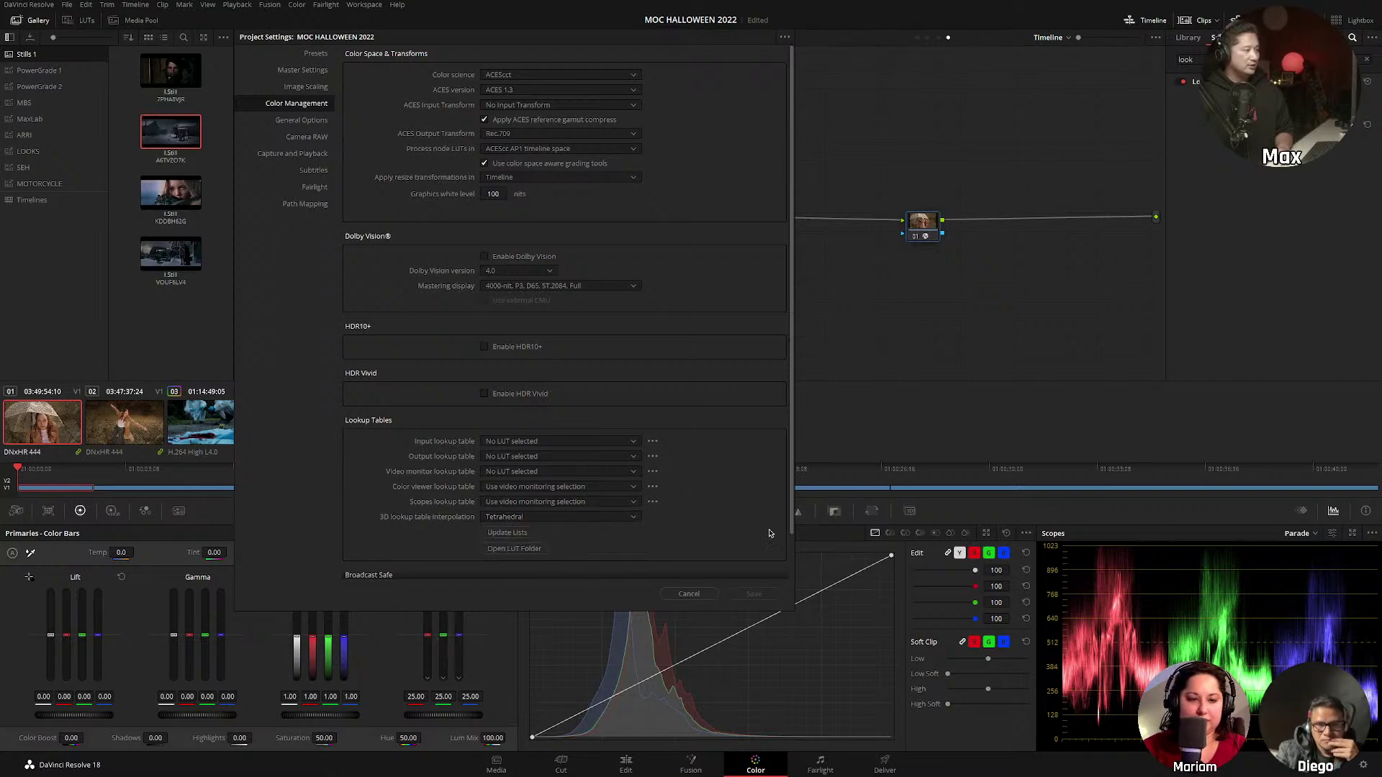
click(684, 595)
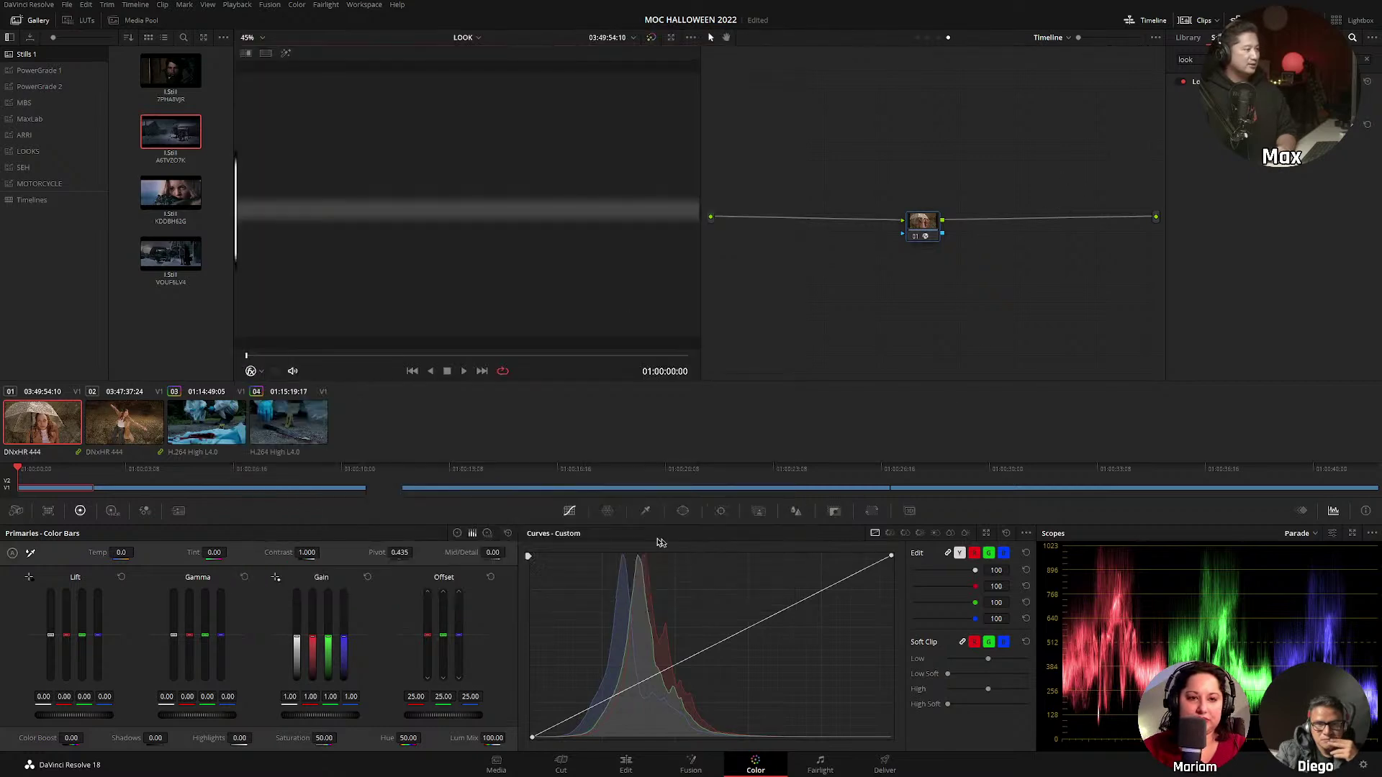
Turn off the full-screen window mode and display the first umbrella shot.
click(117, 426)
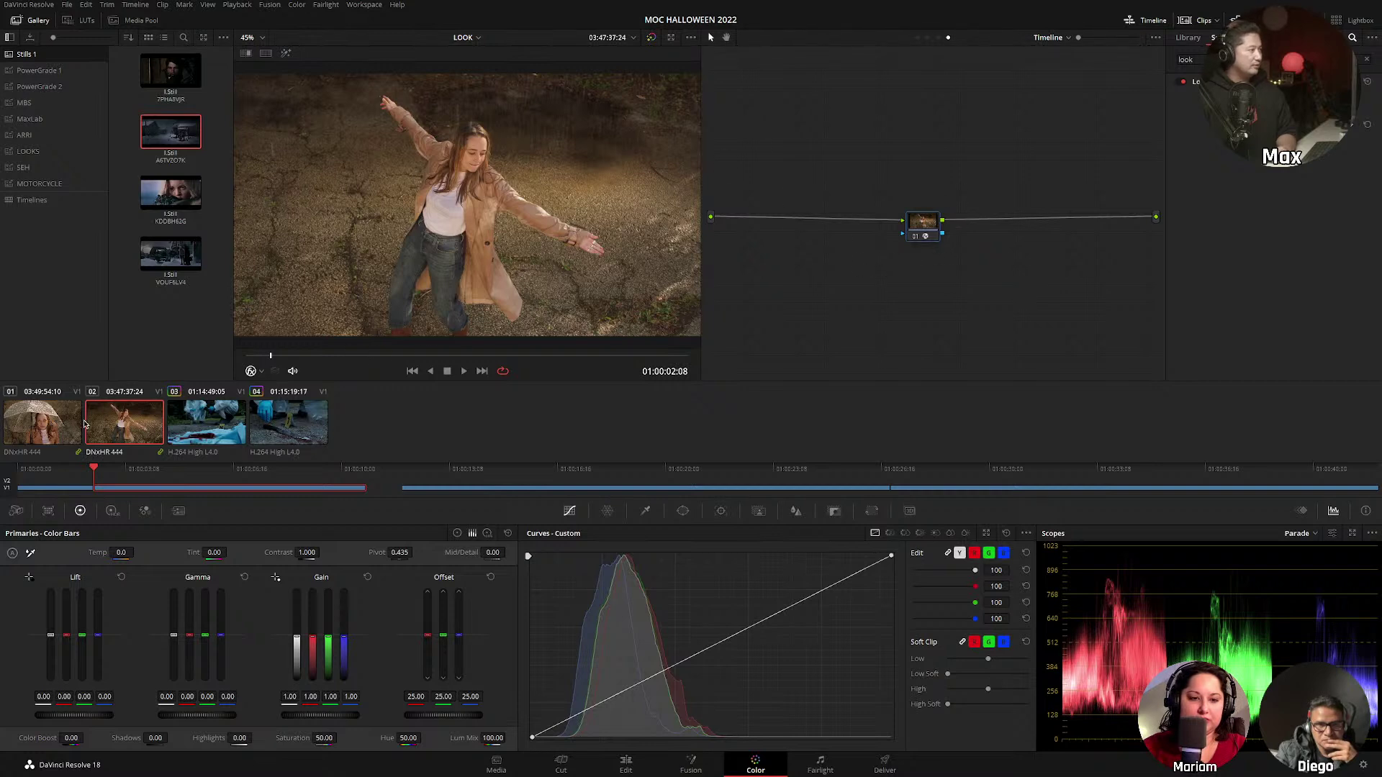
click(62, 425)
click(105, 424)
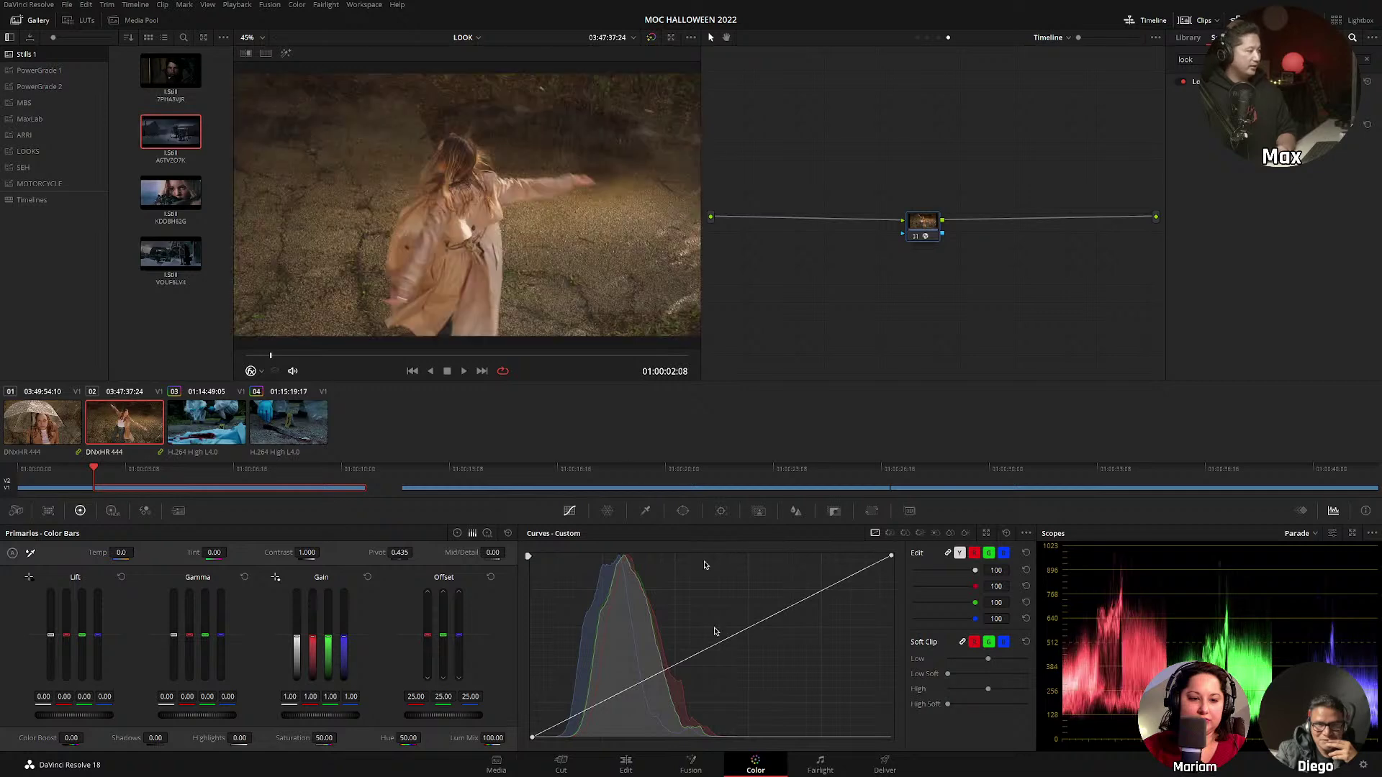
click(363, 5)
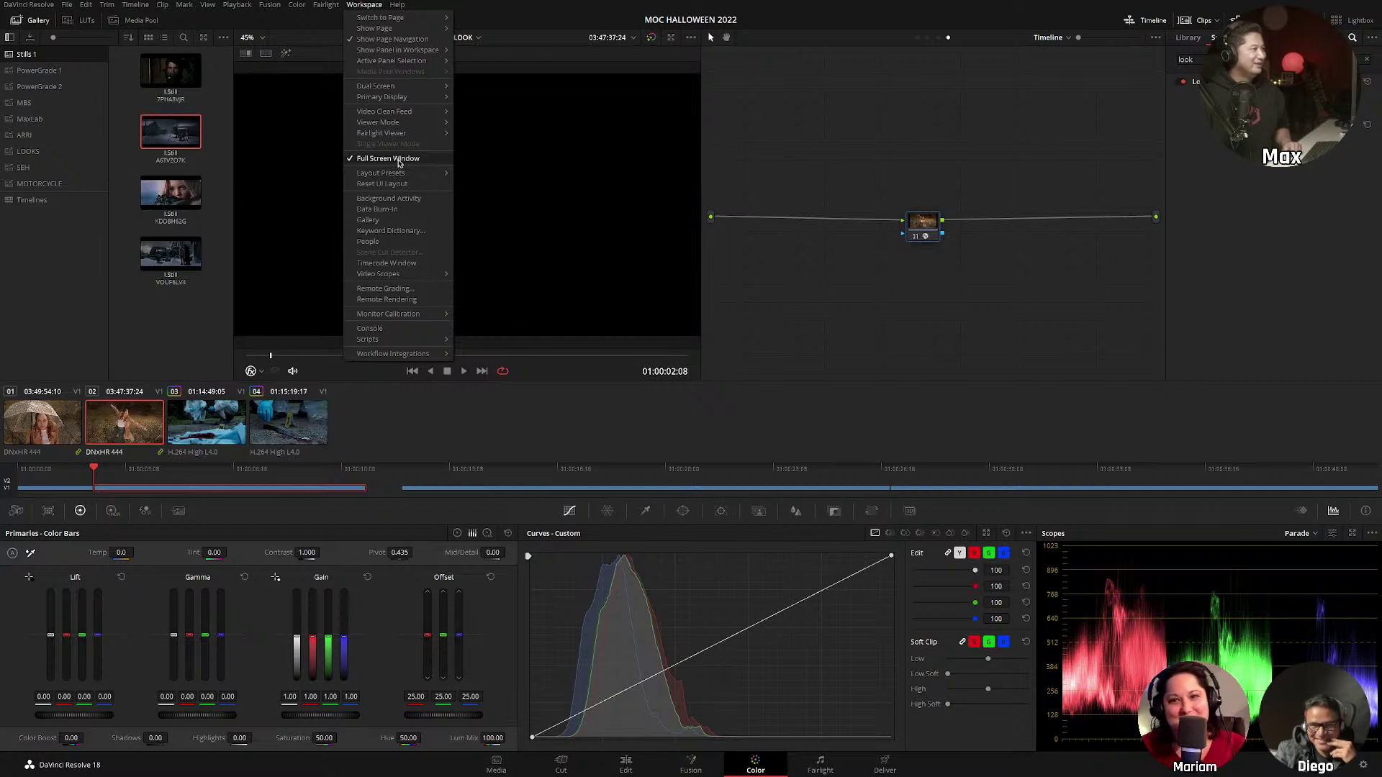
click(374, 159)
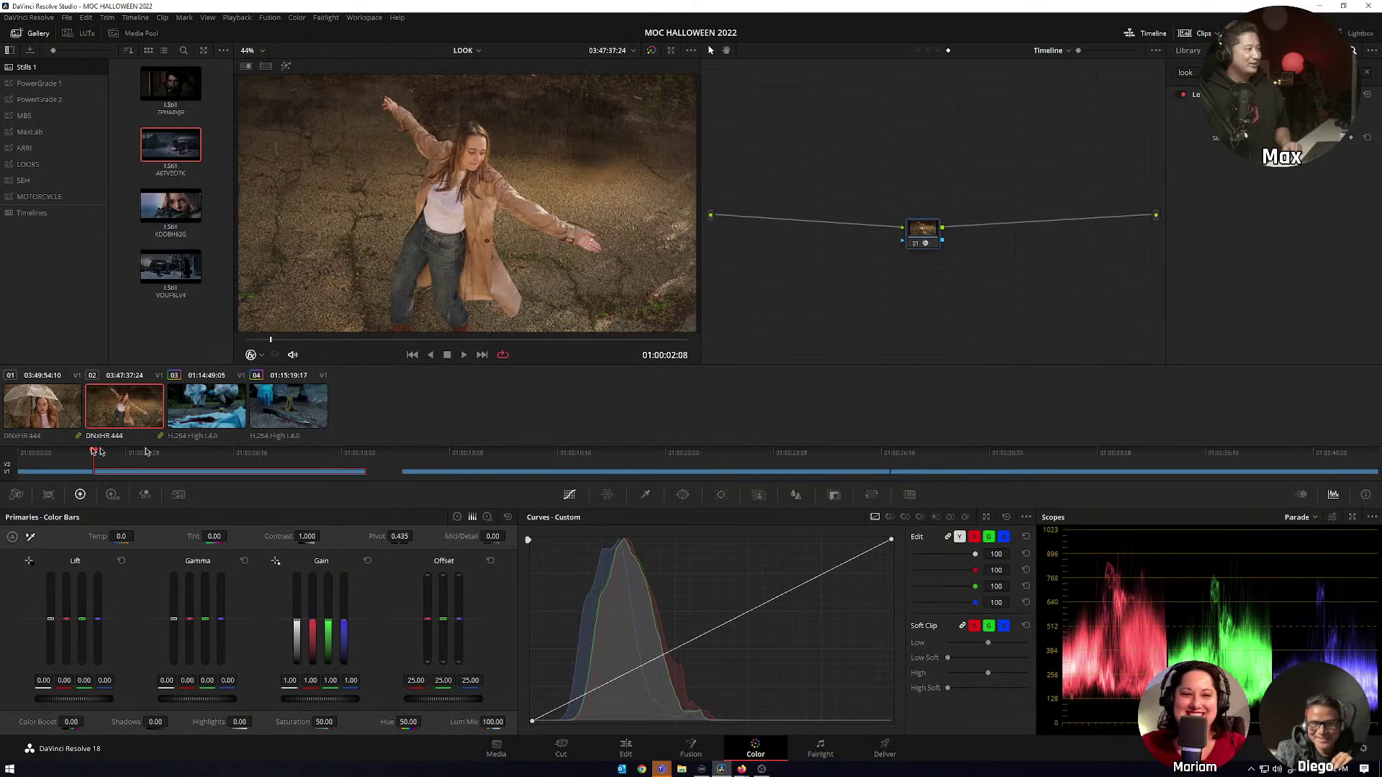
click(24, 407)
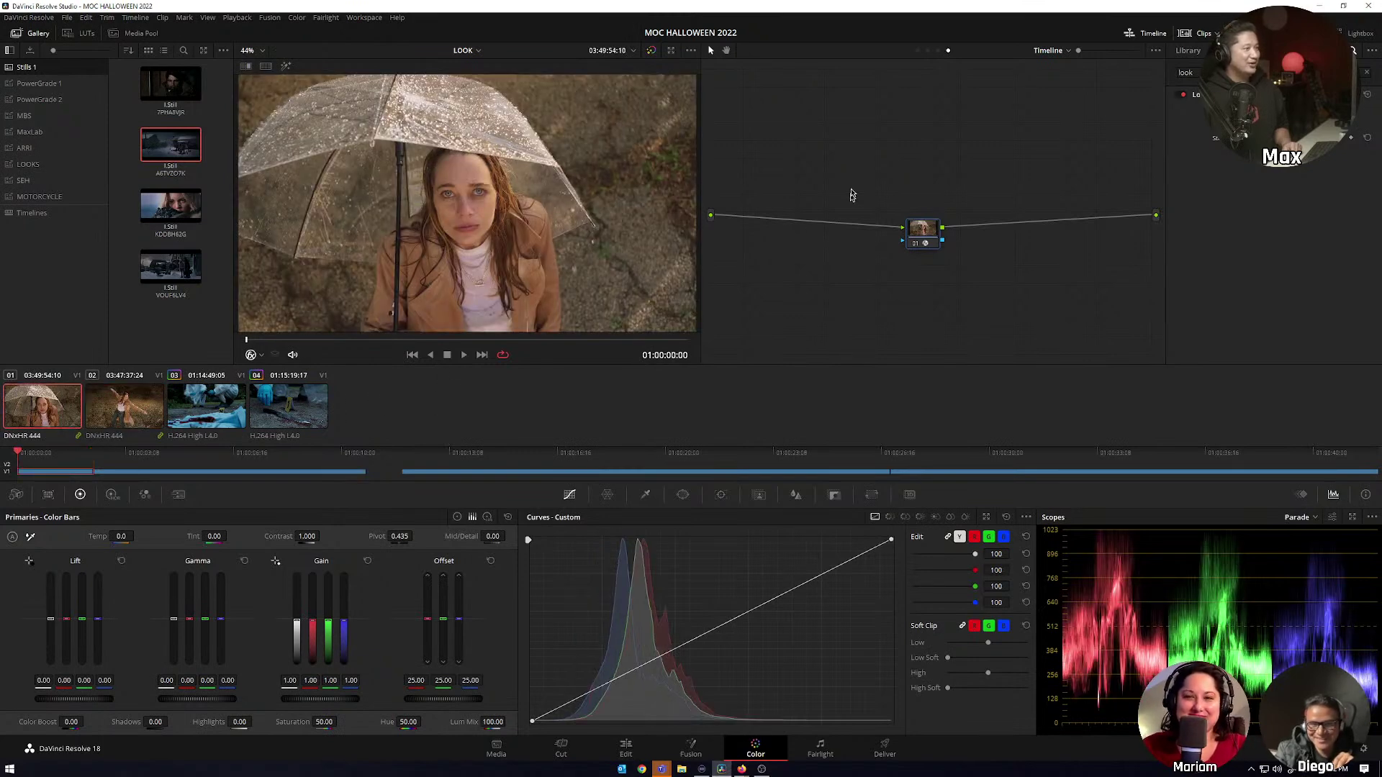
Open the Magic Bullet Looks editor from the timeline node and set its color management mode to OpenColorIO - ACES.
drag(924, 235, 923, 220)
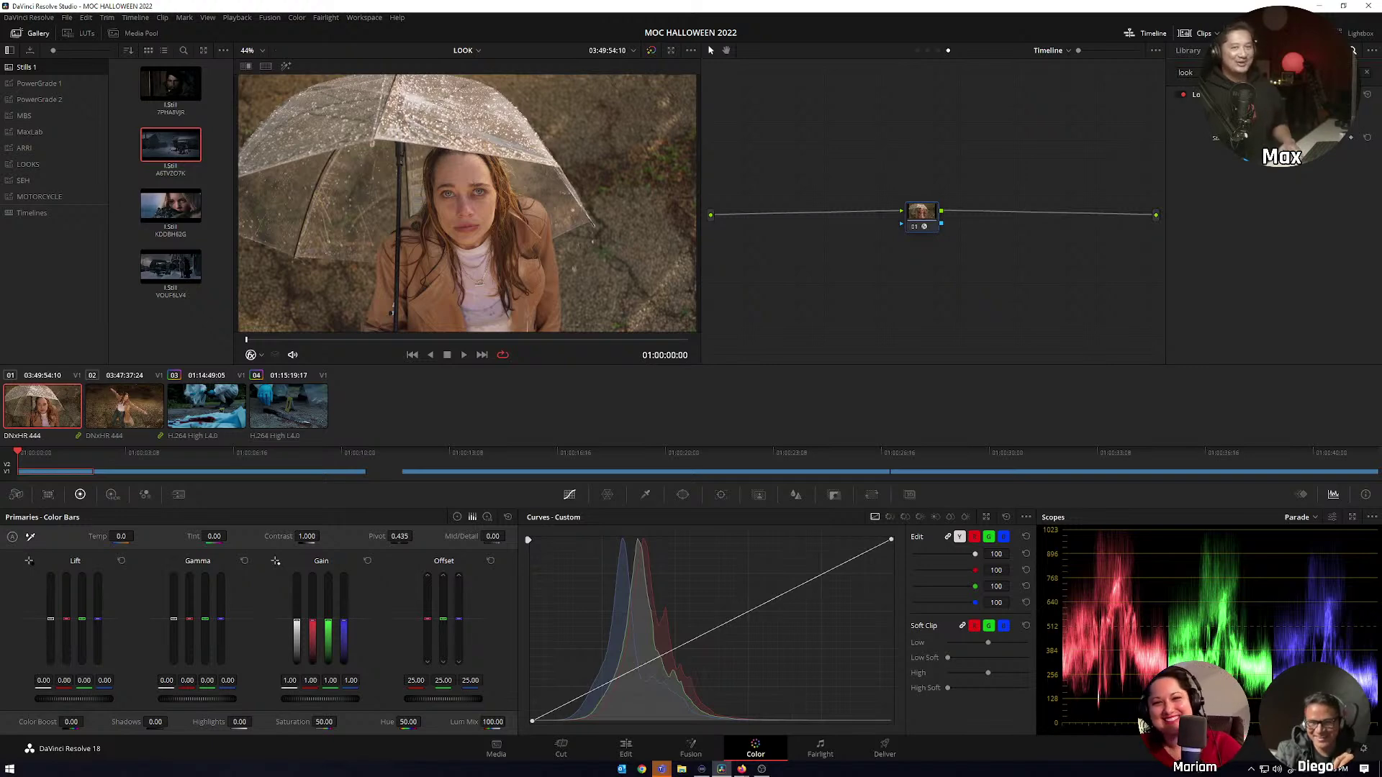
click(1275, 116)
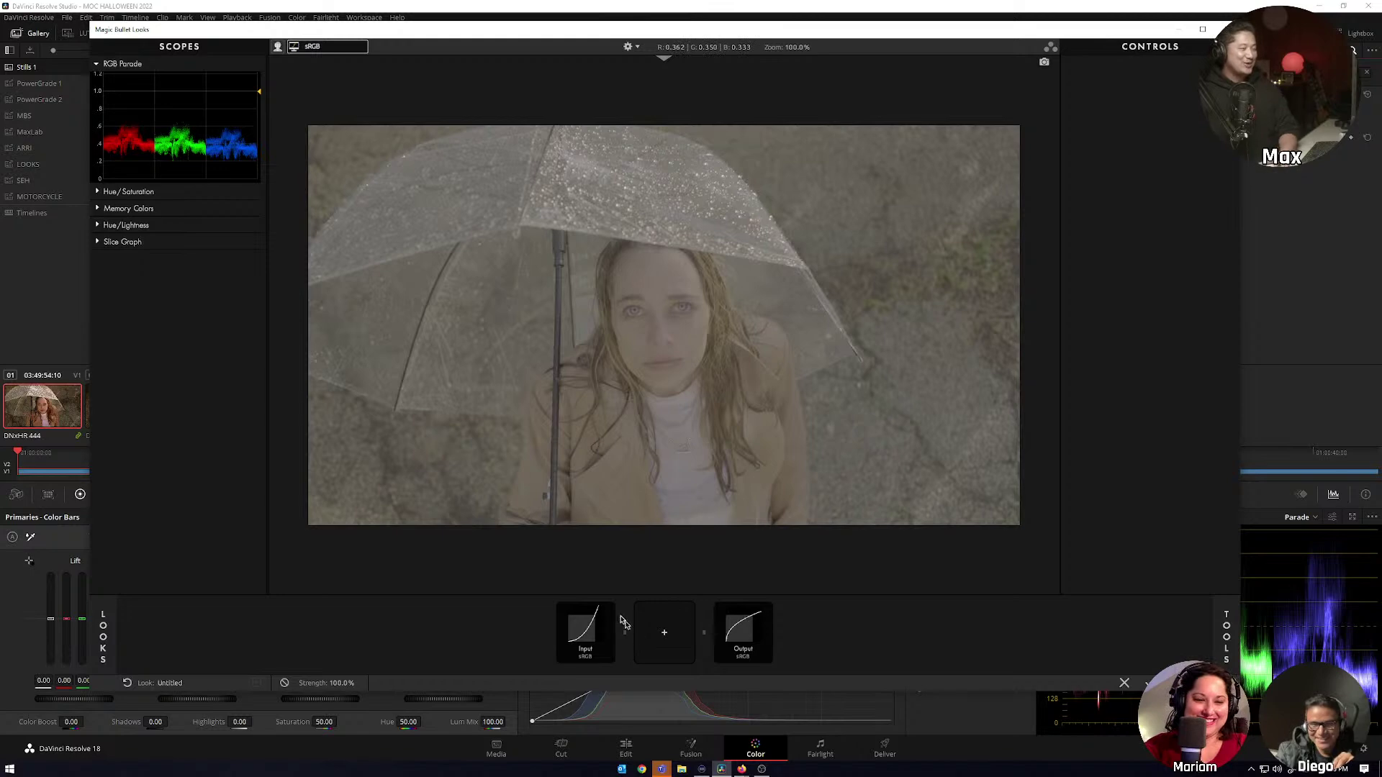
click(581, 639)
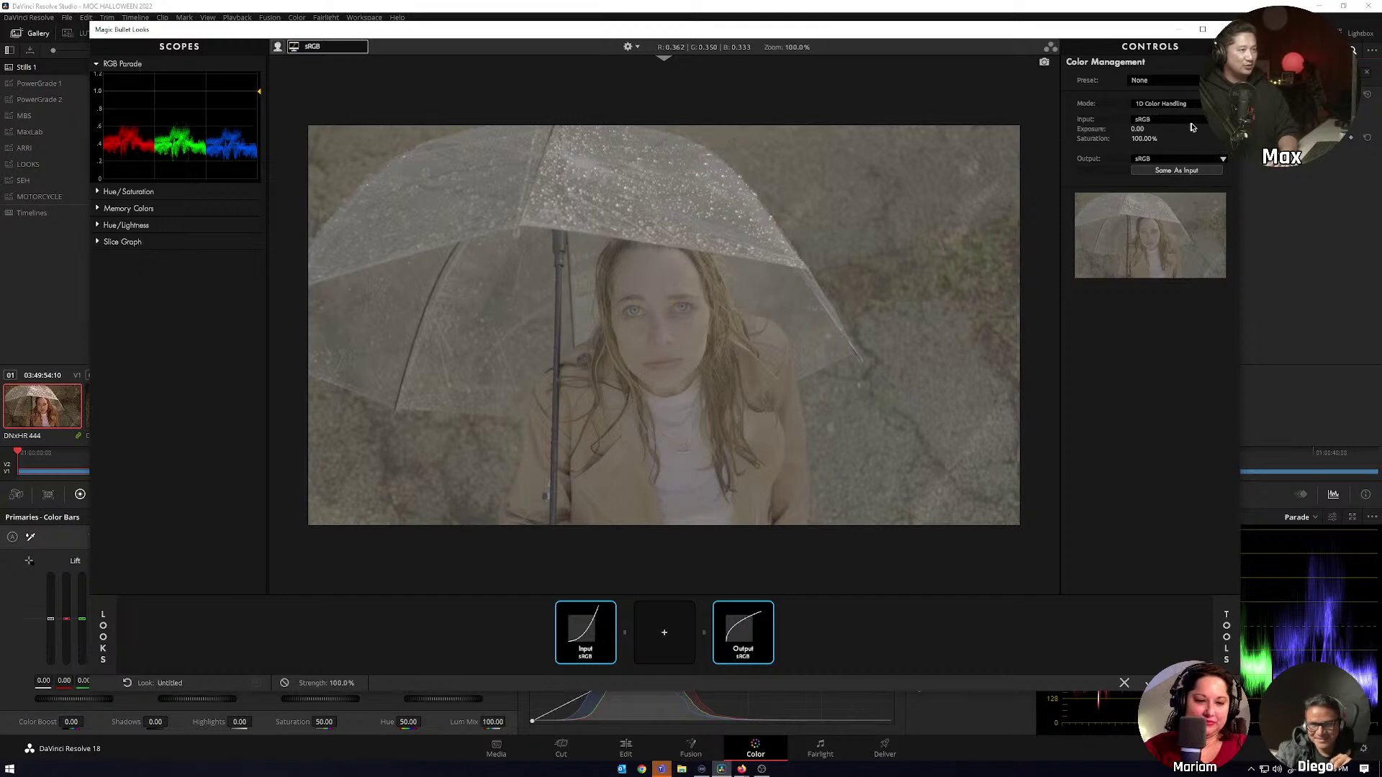
click(1162, 103)
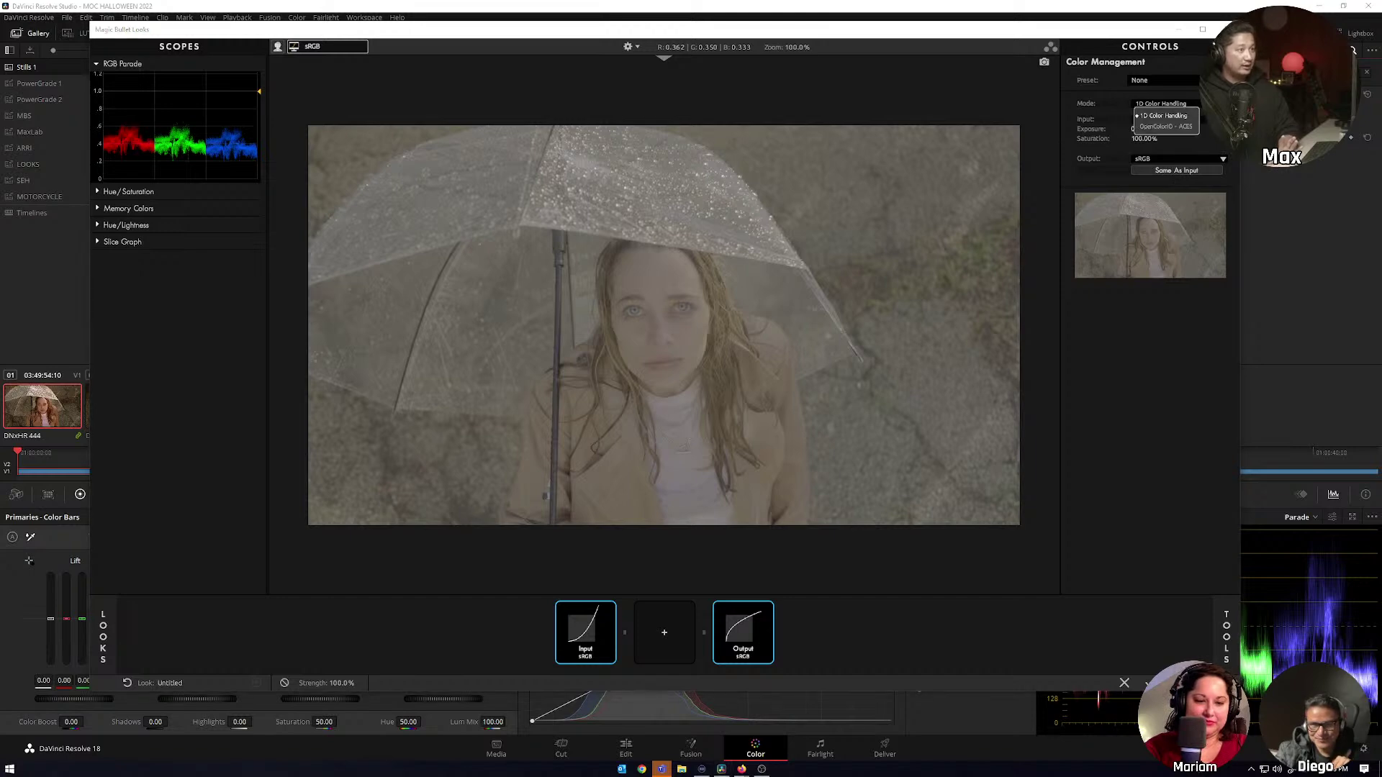
click(1183, 126)
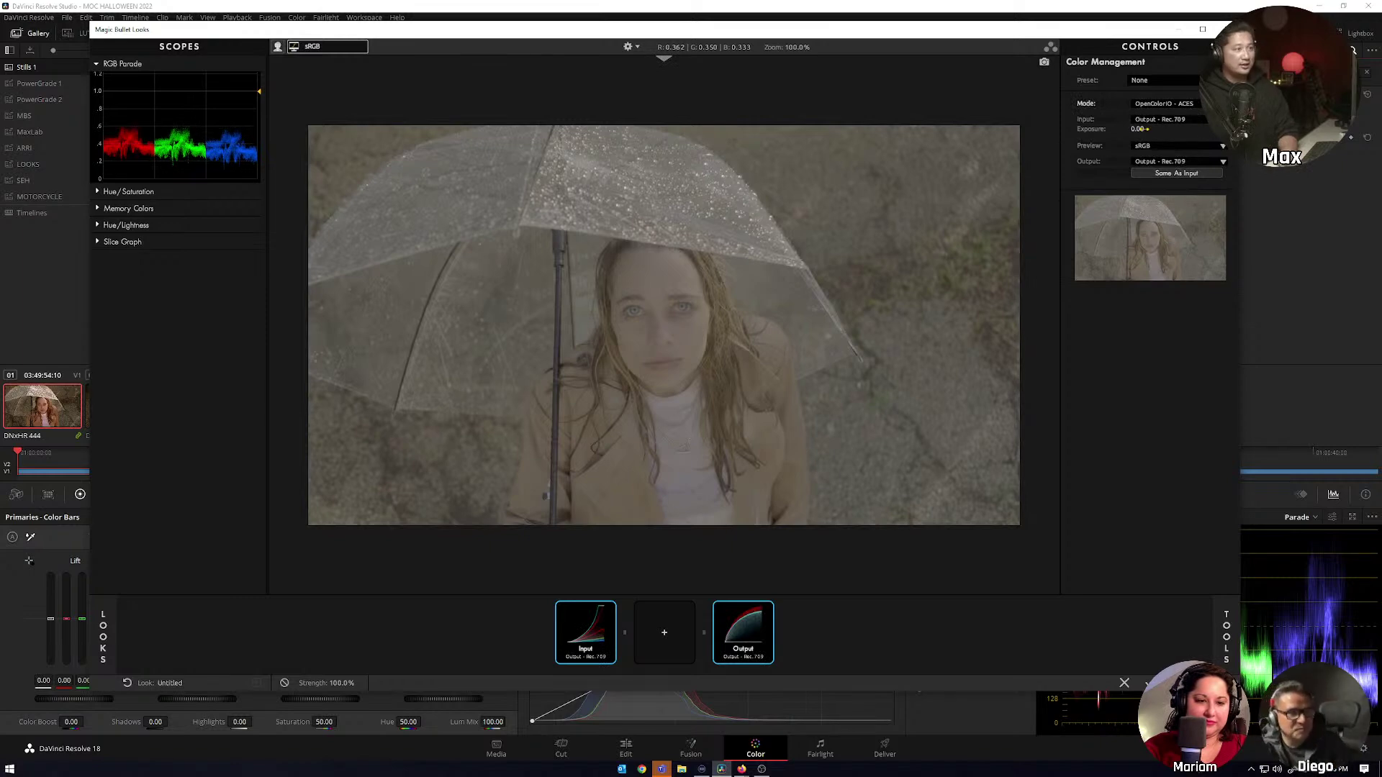
Set the Looks color management input to ACES - ACEScct, the output to Same As Input, and the preview to Rec.709.
click(1207, 120)
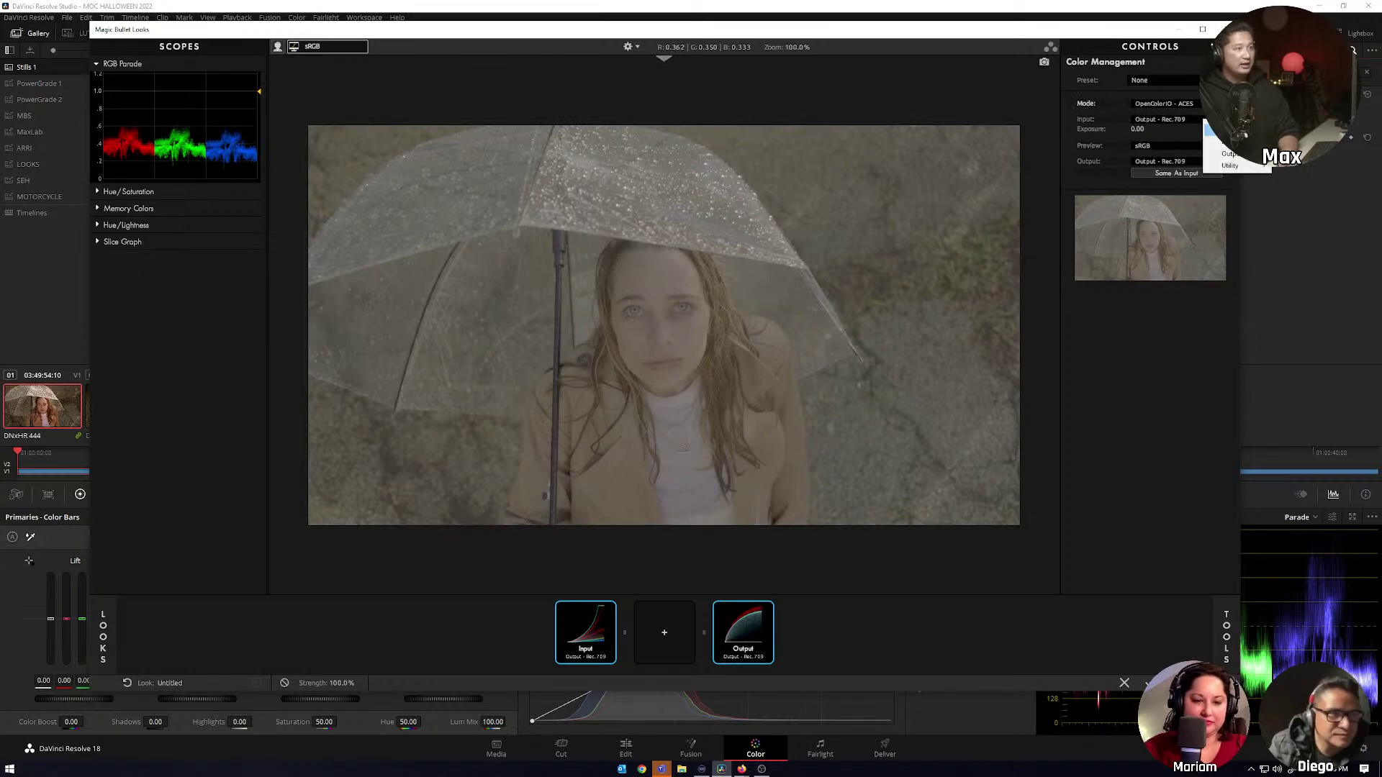
mouse_move(1229, 130)
click(1331, 153)
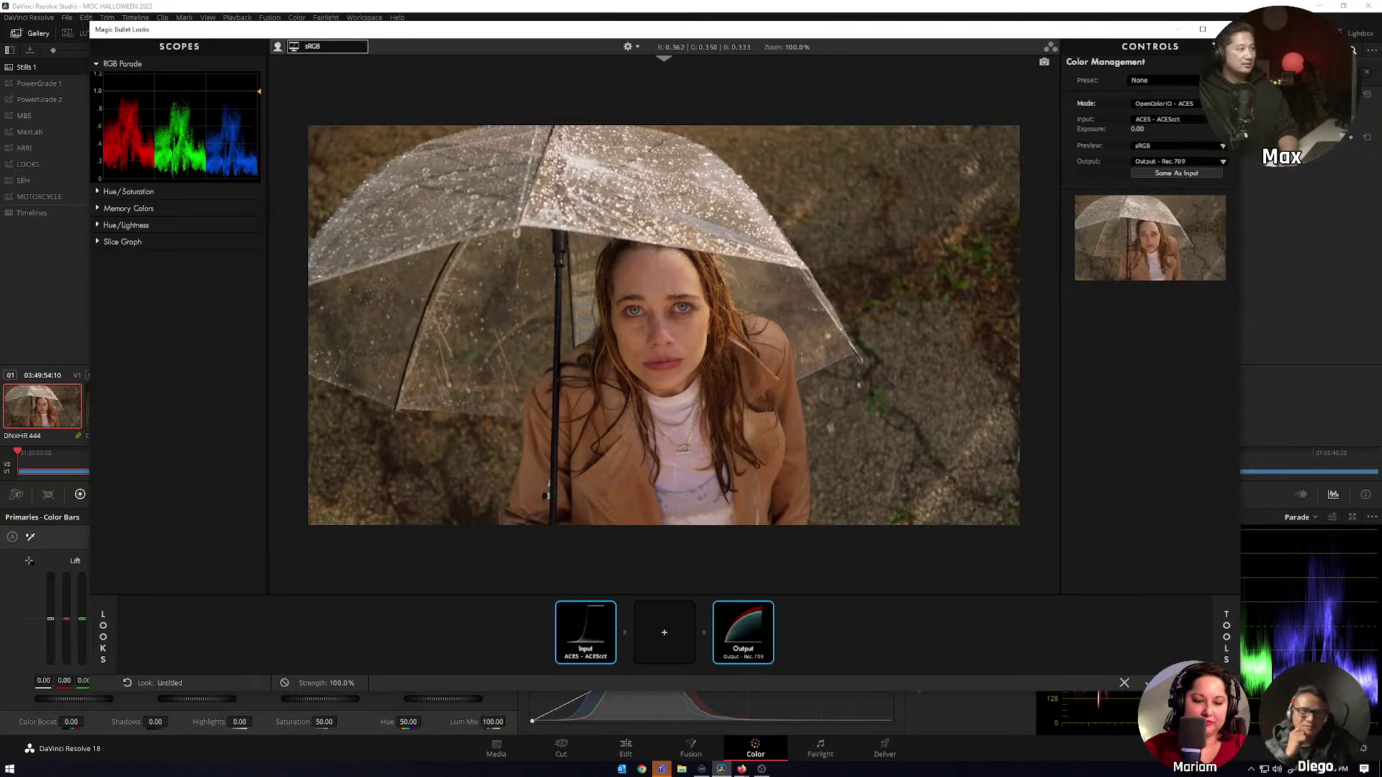
click(1137, 174)
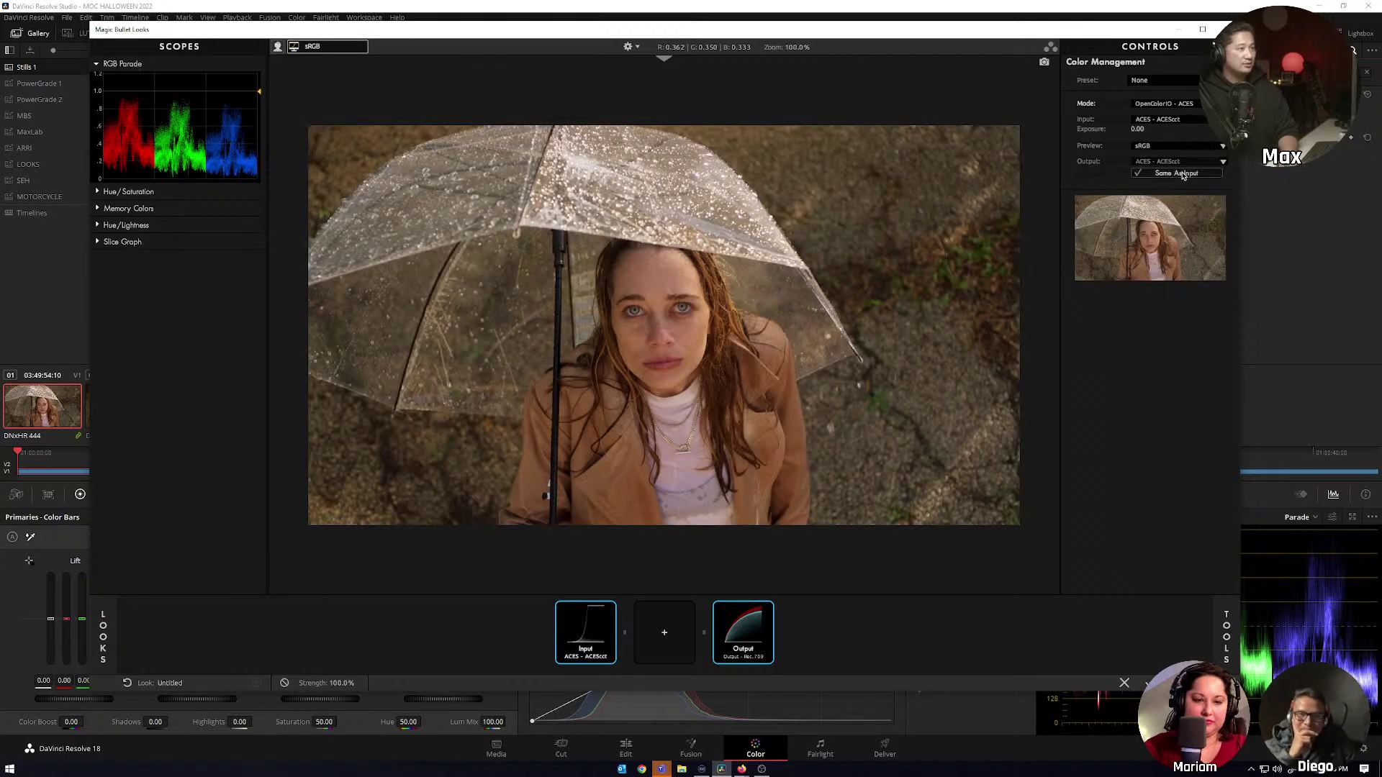
click(1174, 147)
click(1172, 267)
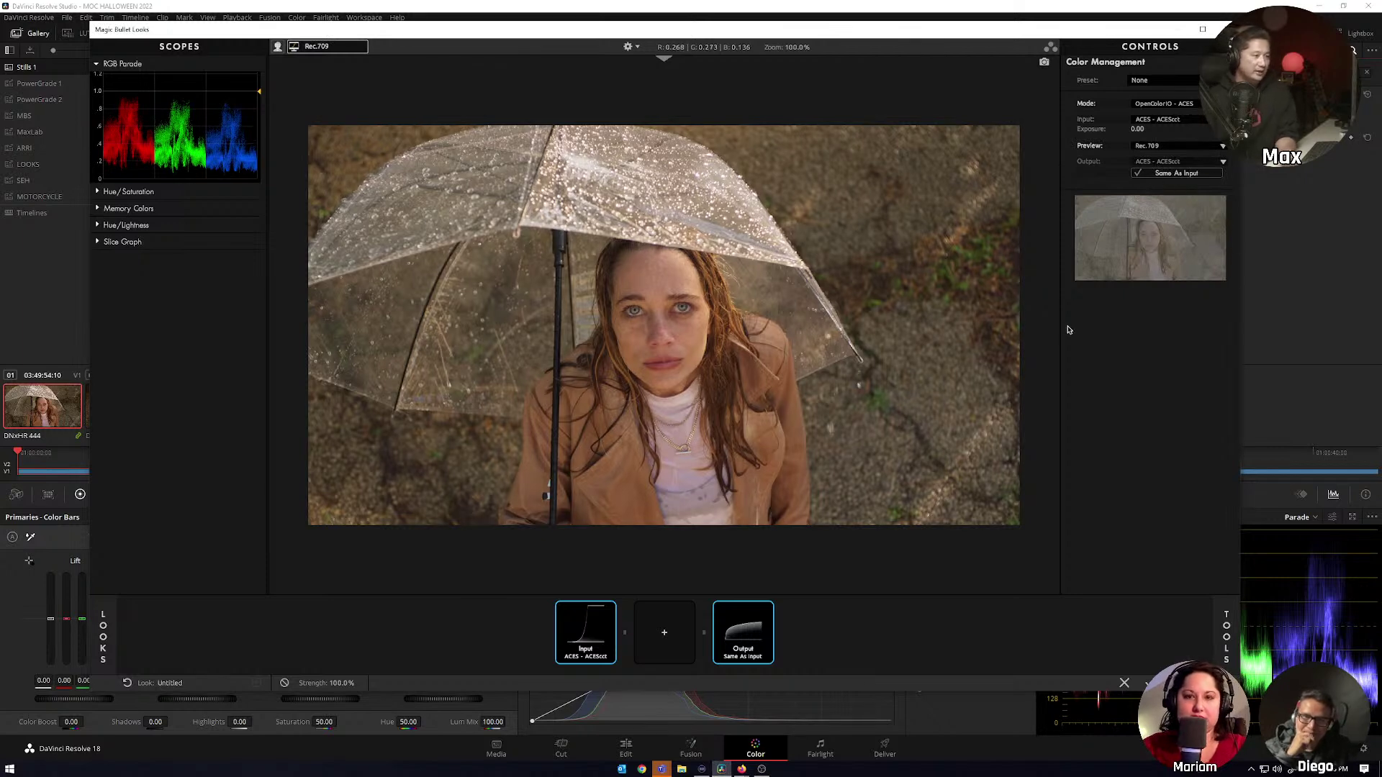
Add the Film Print tool to the look and set its Color Temperature to -20.
click(1229, 640)
scroll(1152, 576, down, 3)
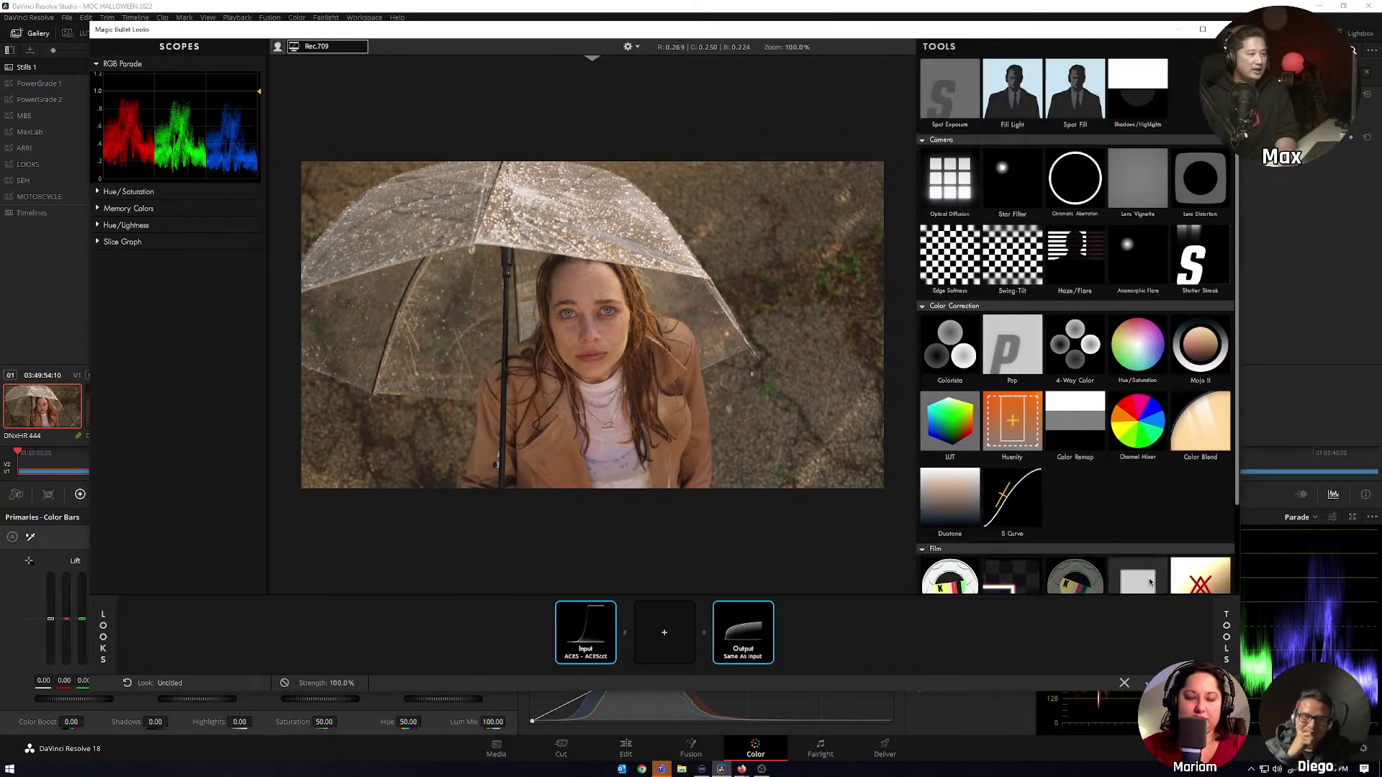
click(1074, 472)
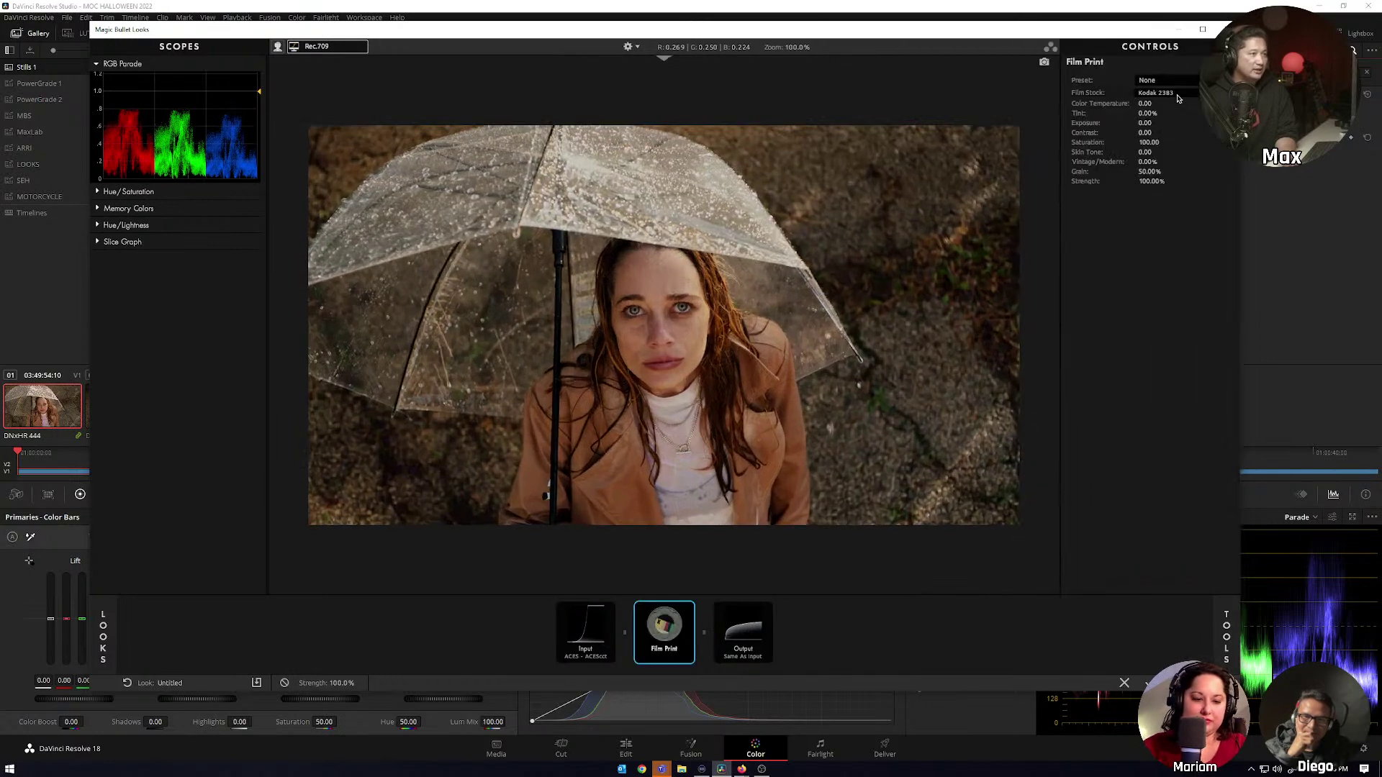
click(1155, 102)
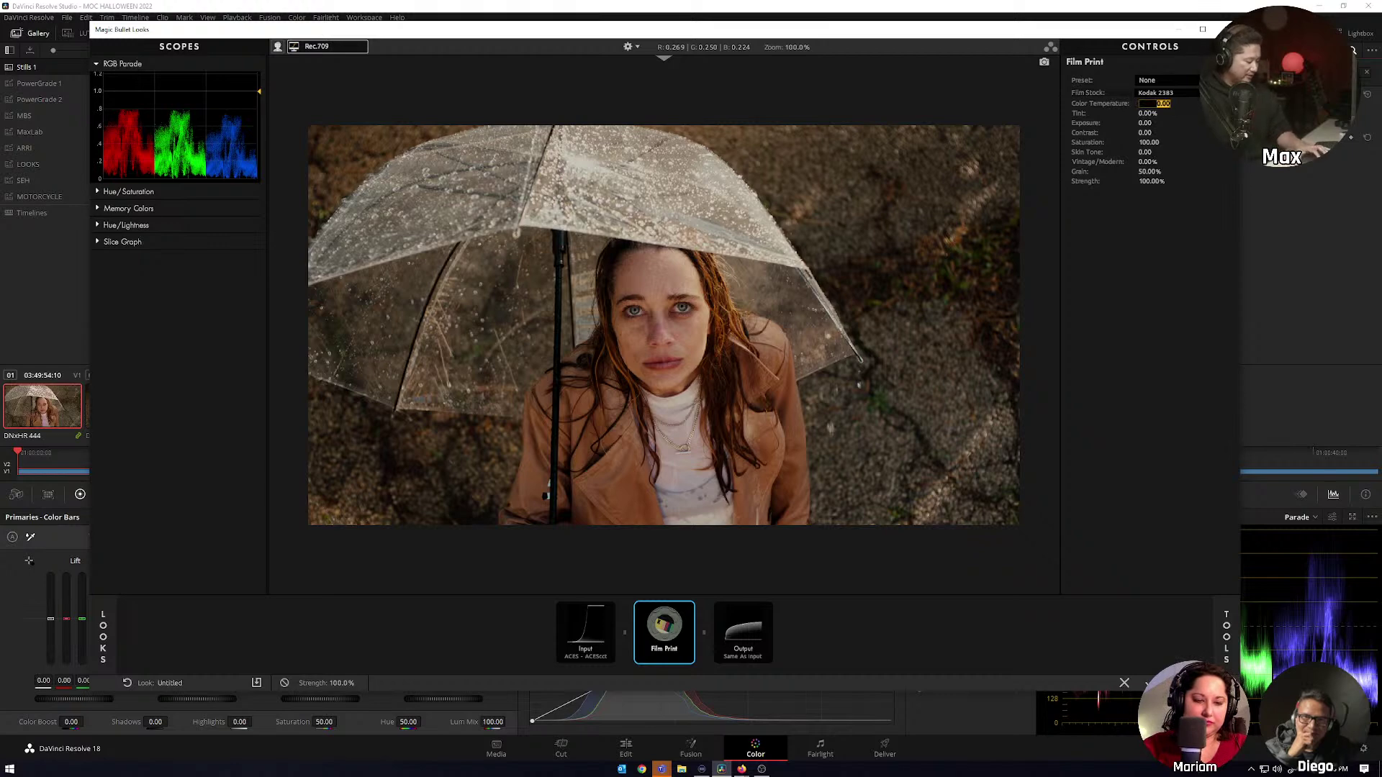
key(BackSpace)
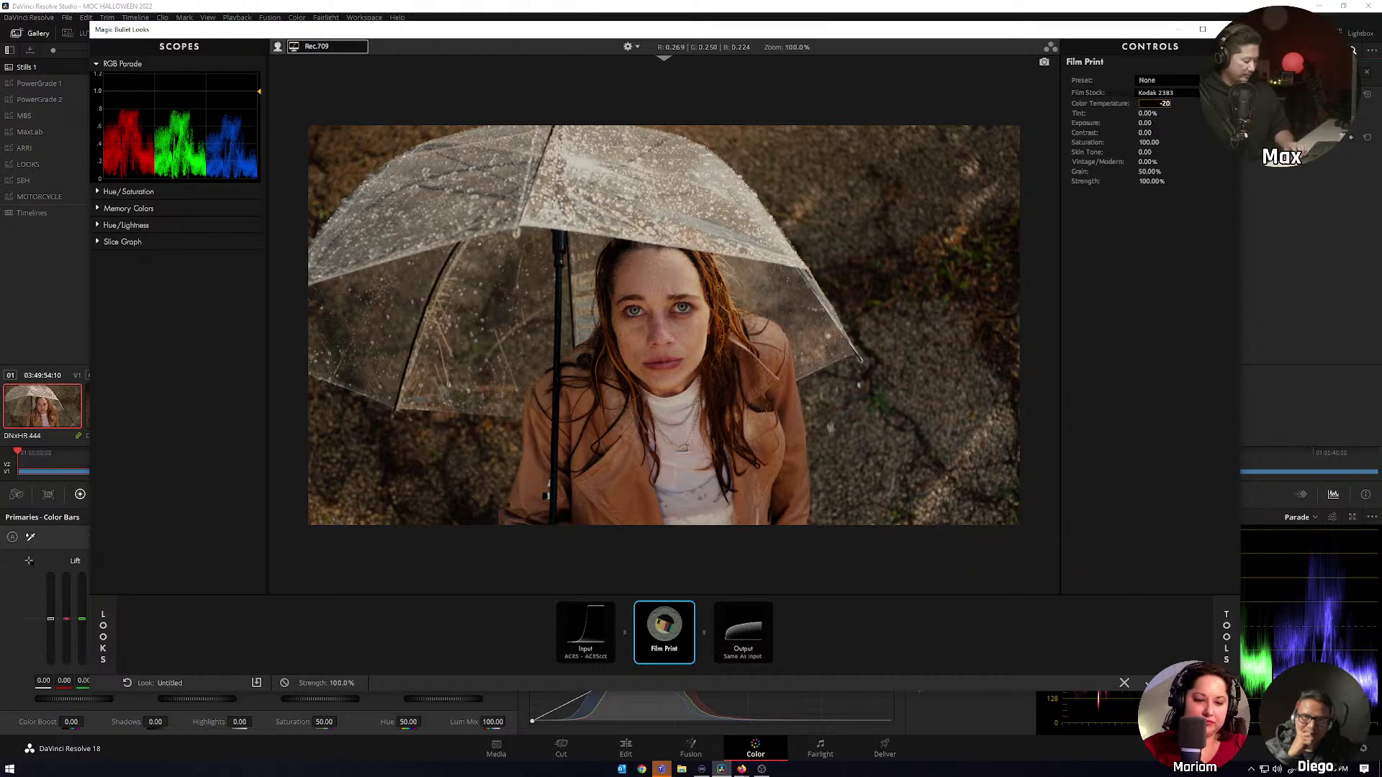
key(Return)
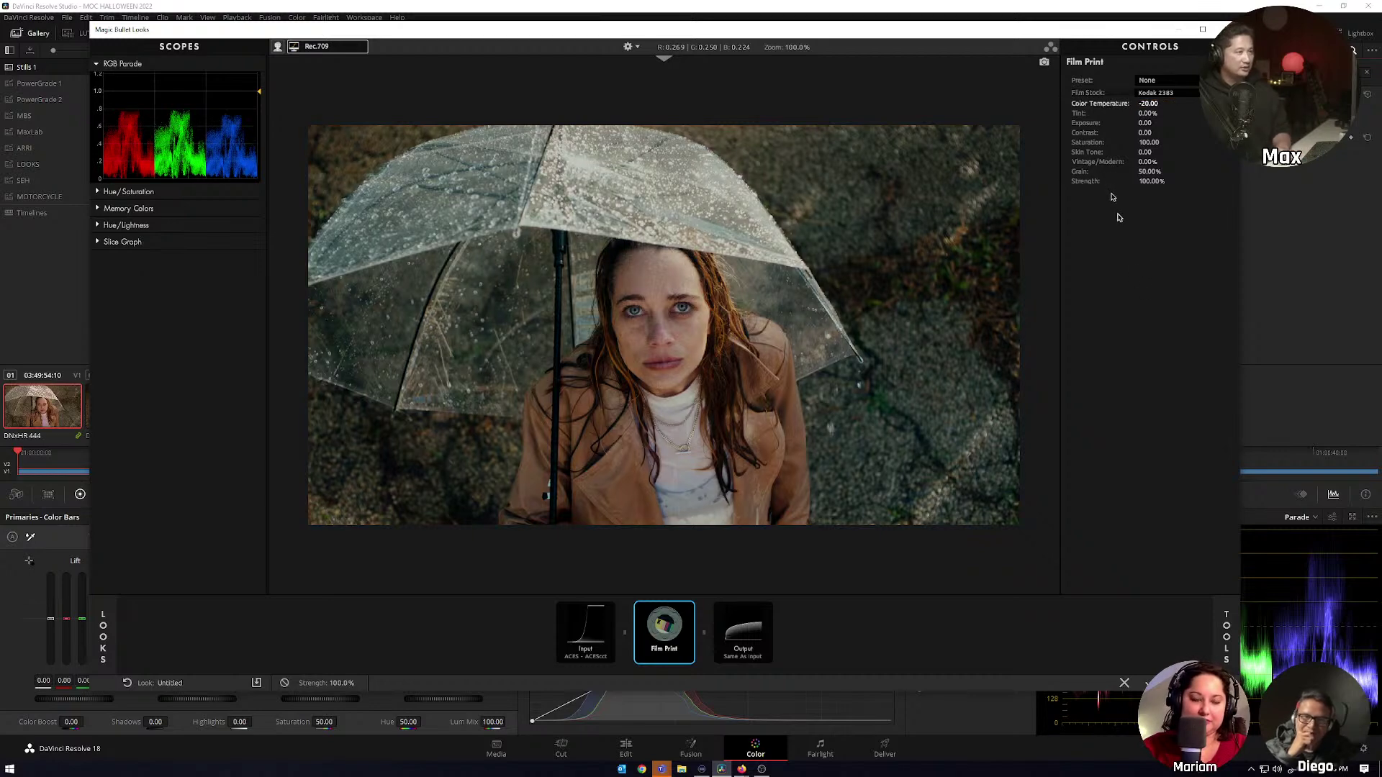
Set the Film Print tool's Tint to -10% and its Grain to 10%.
click(1147, 113)
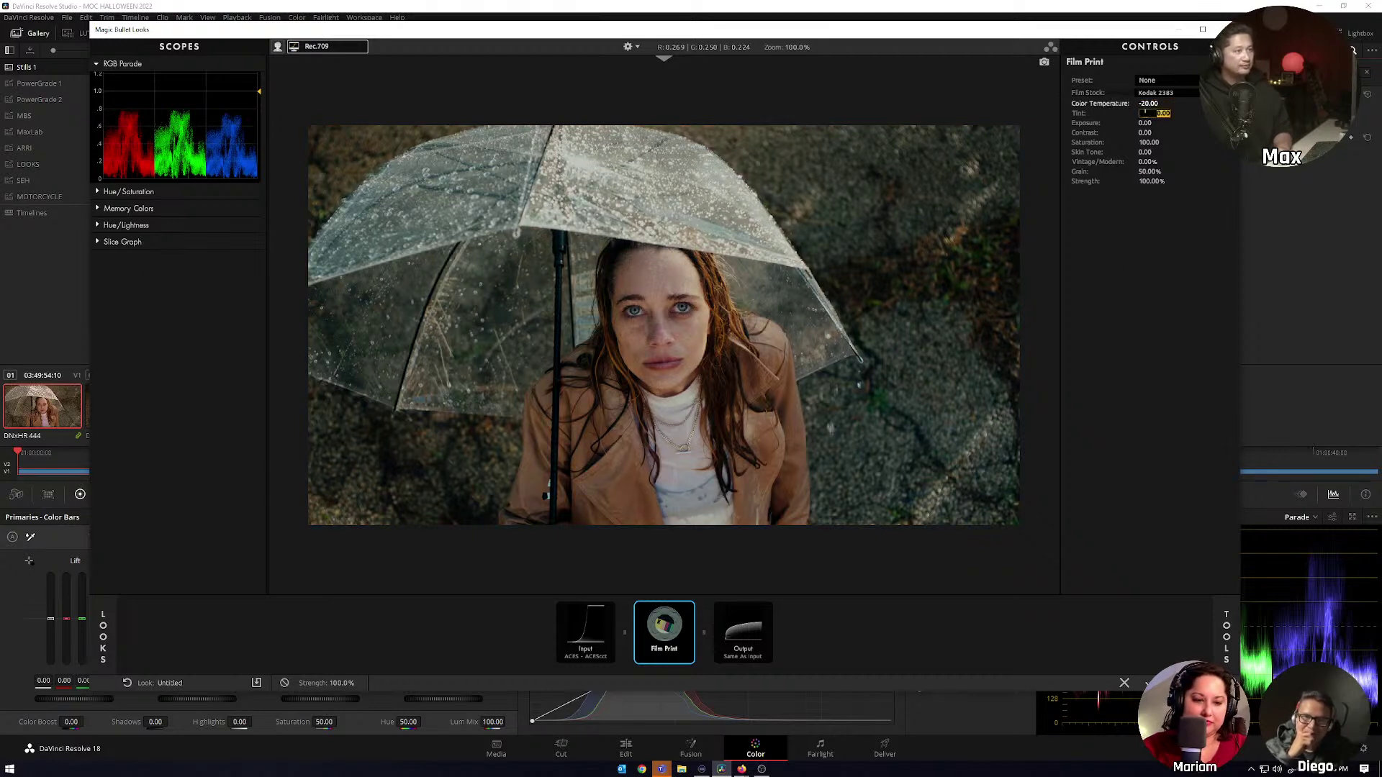
text(-10)
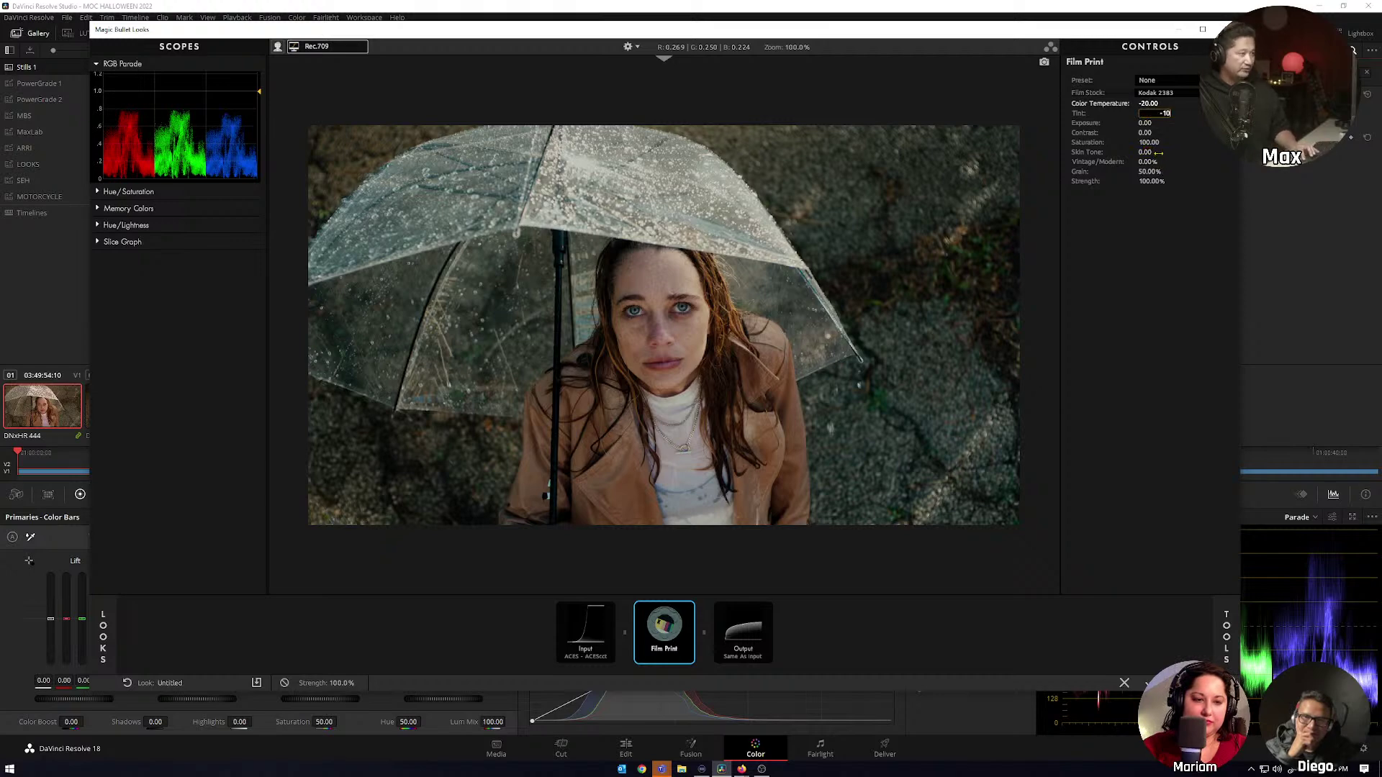
key(Return)
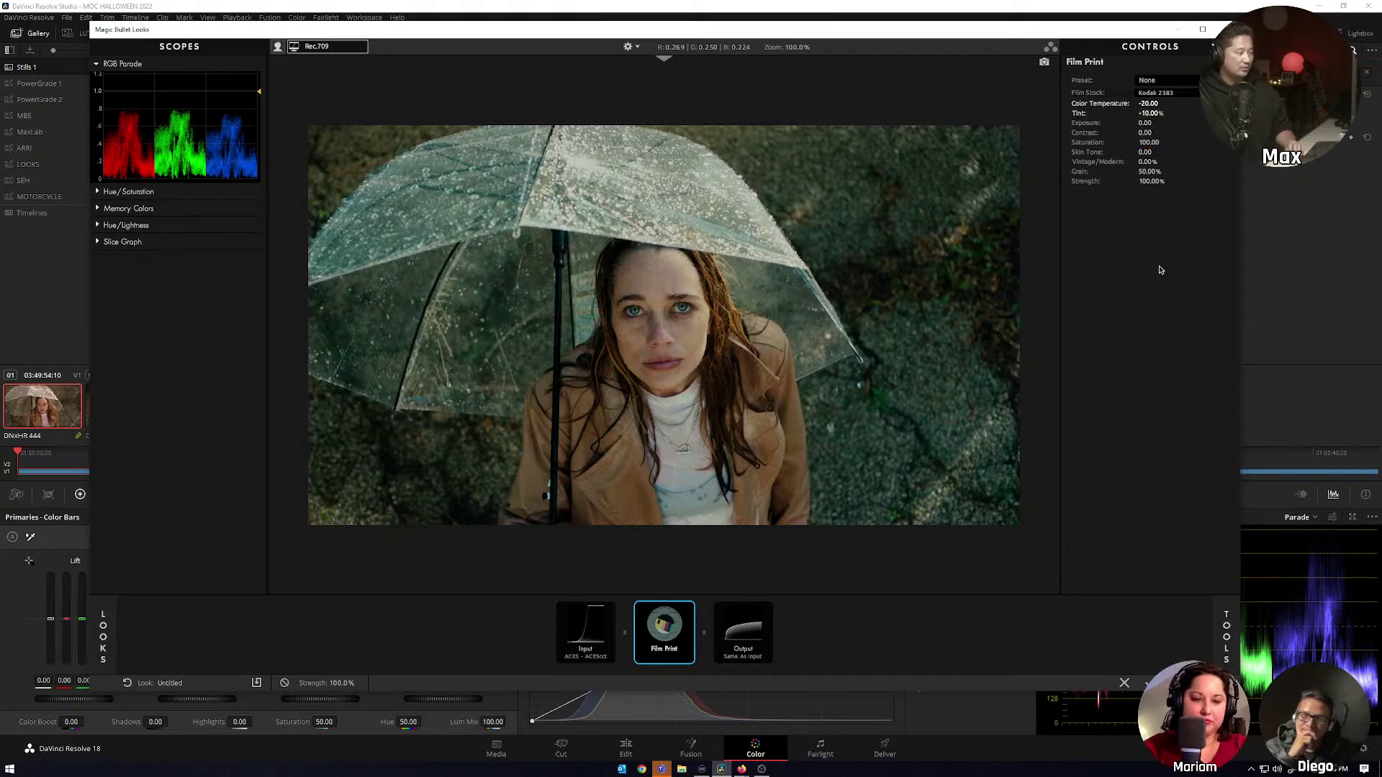
click(1145, 173)
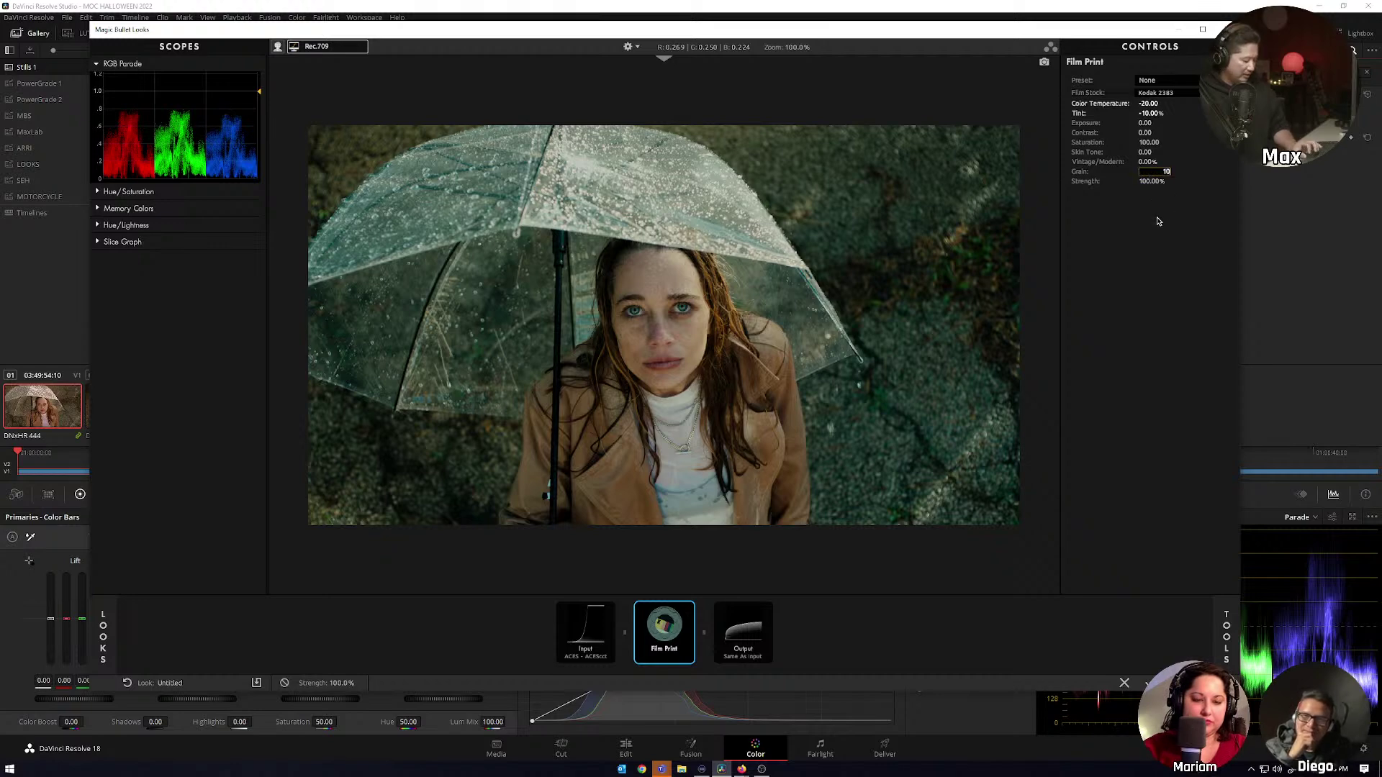
key(Return)
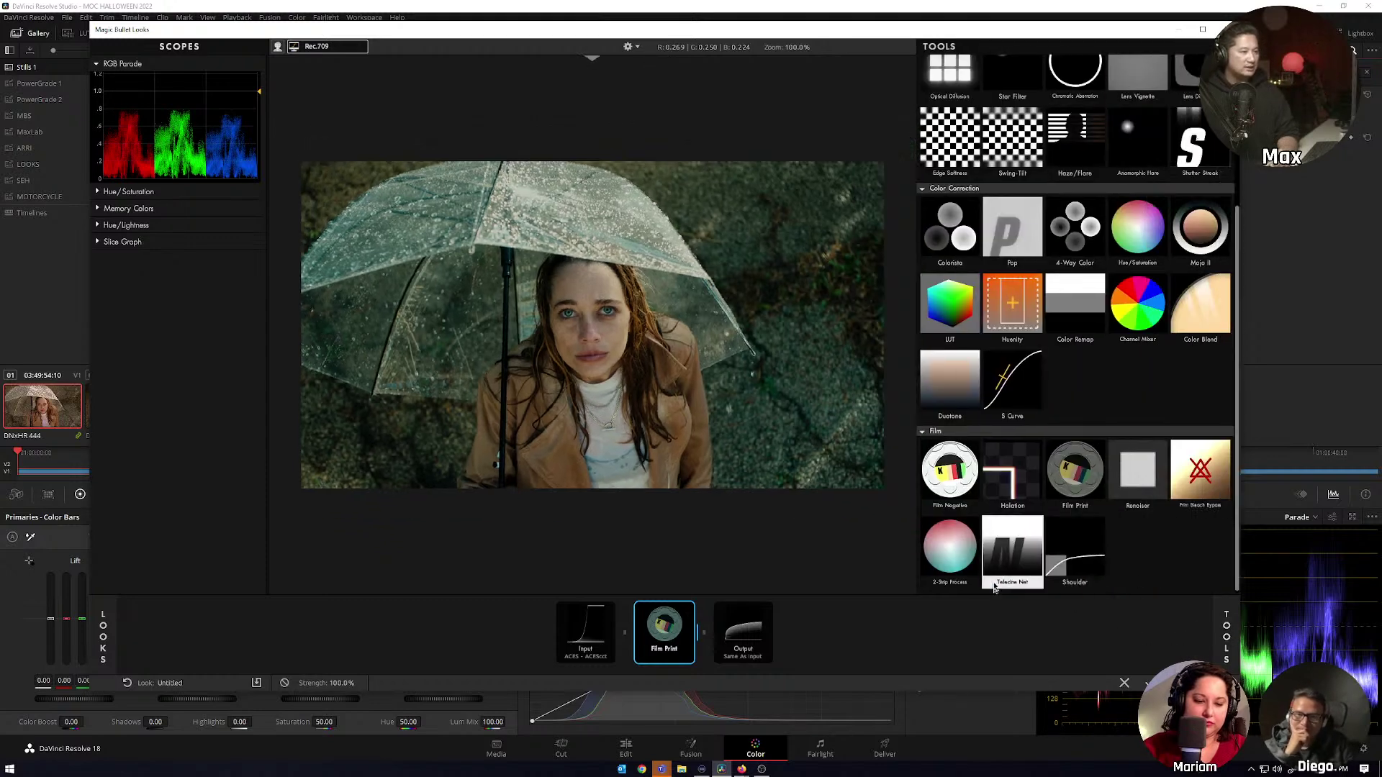
Add the Telecine Net tool after Film Print and set its Strength to 60%.
drag(1008, 564, 739, 651)
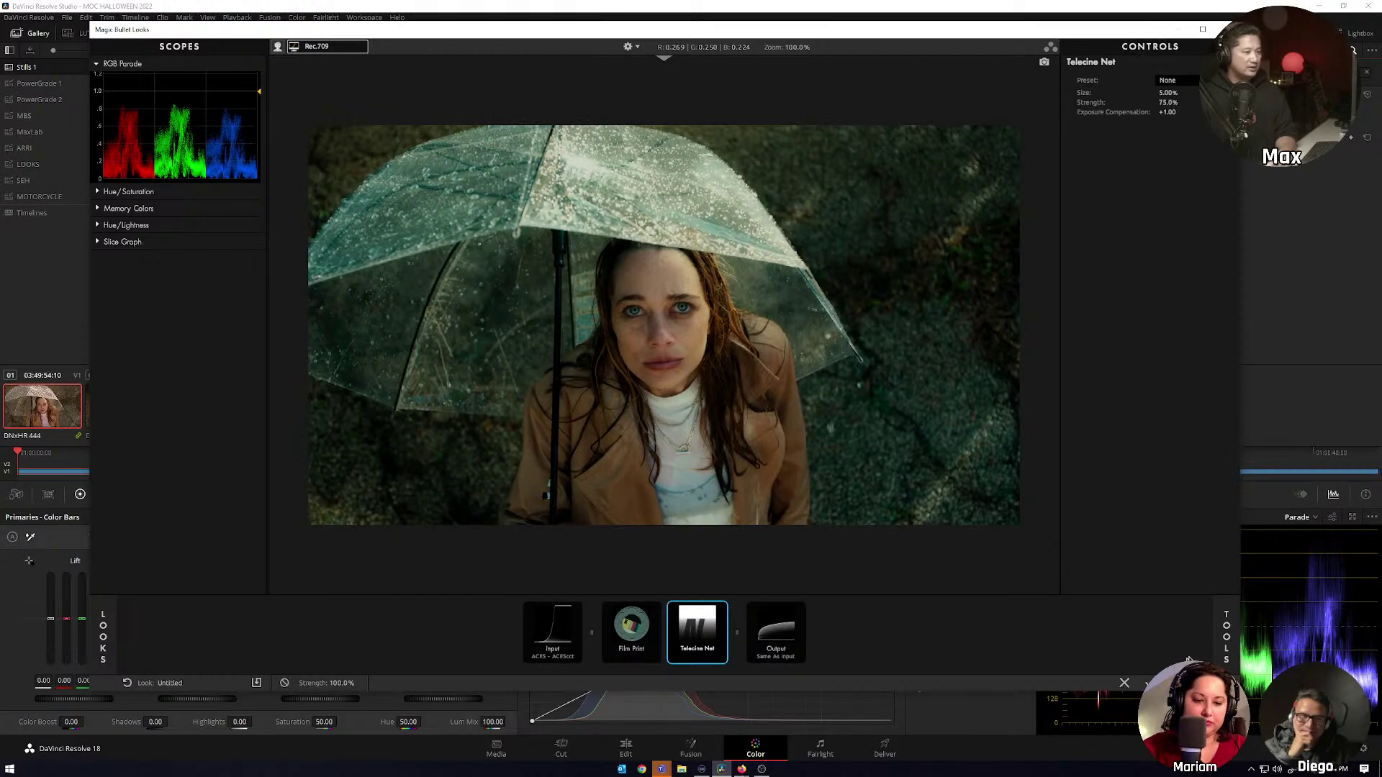
click(1216, 648)
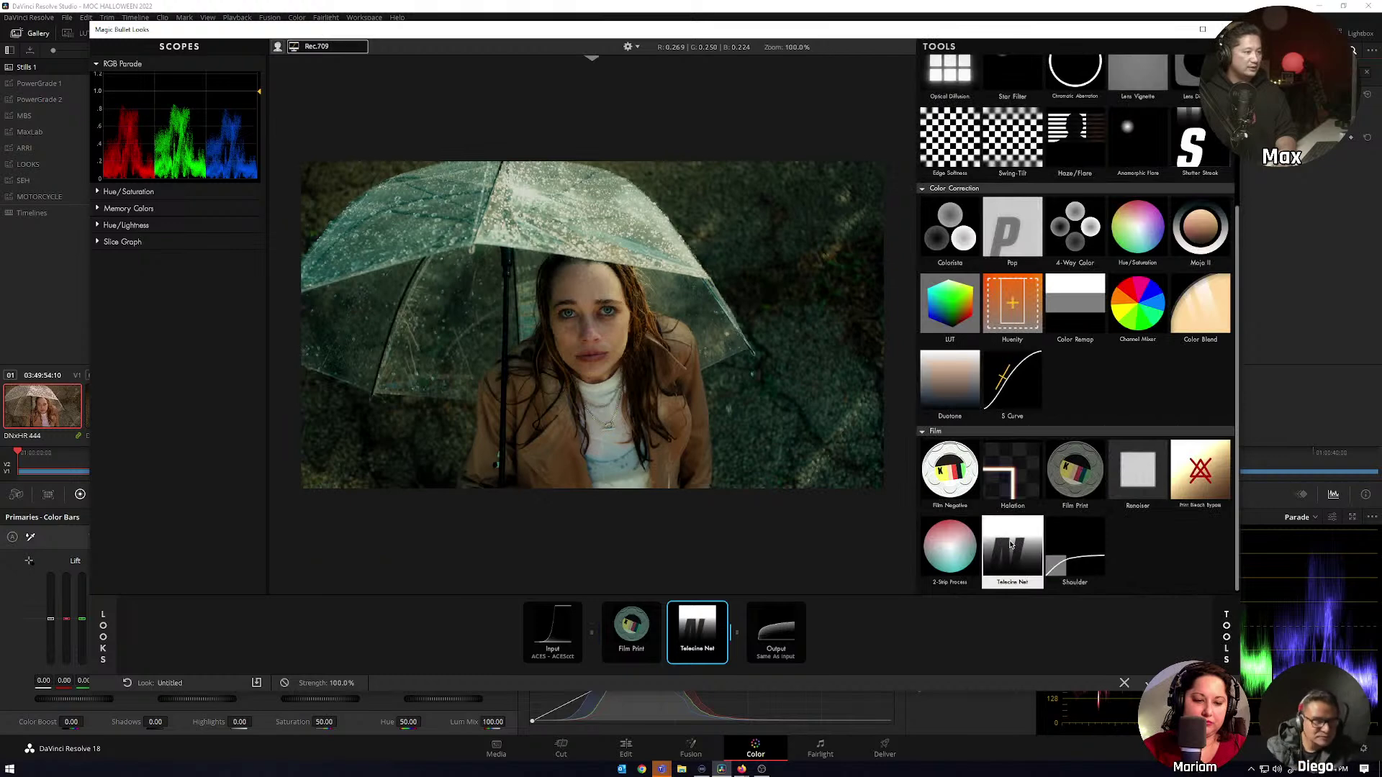
click(709, 631)
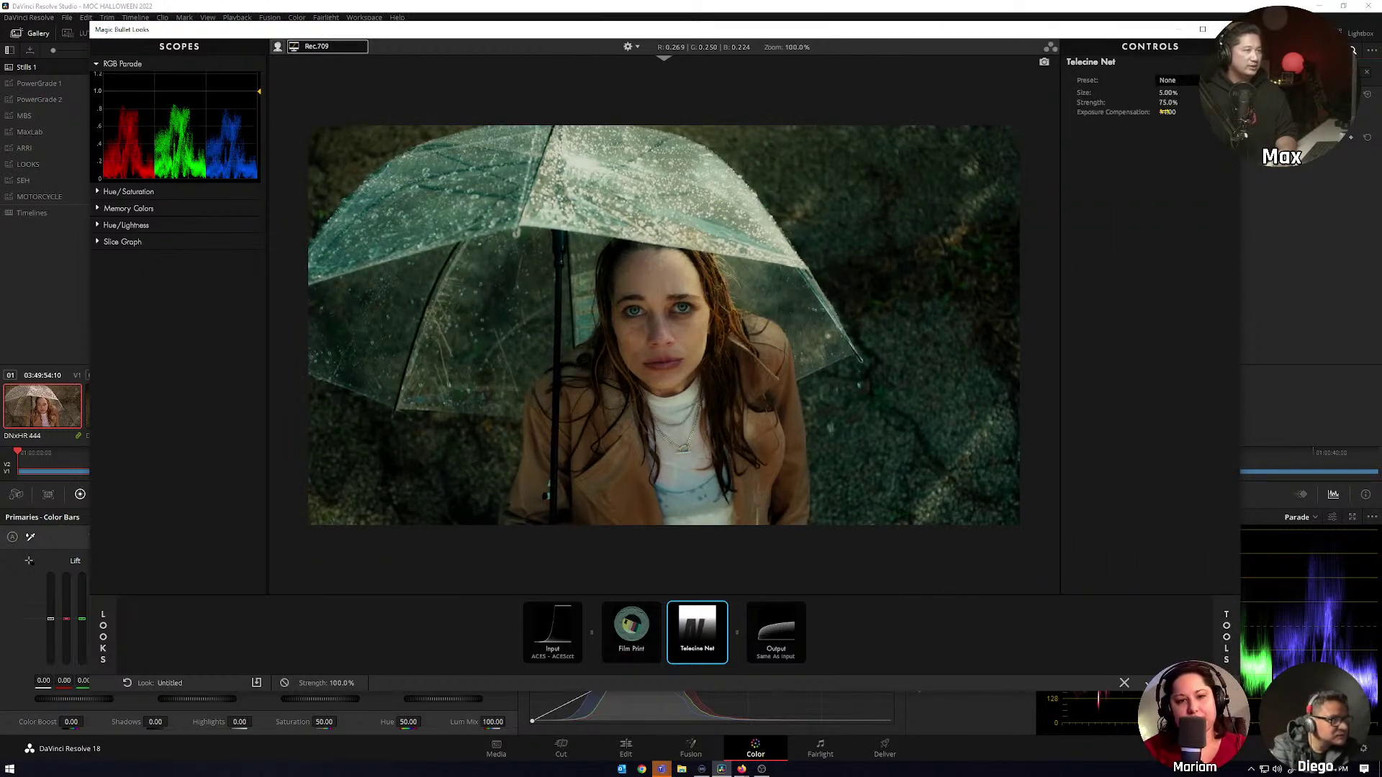
click(1166, 103)
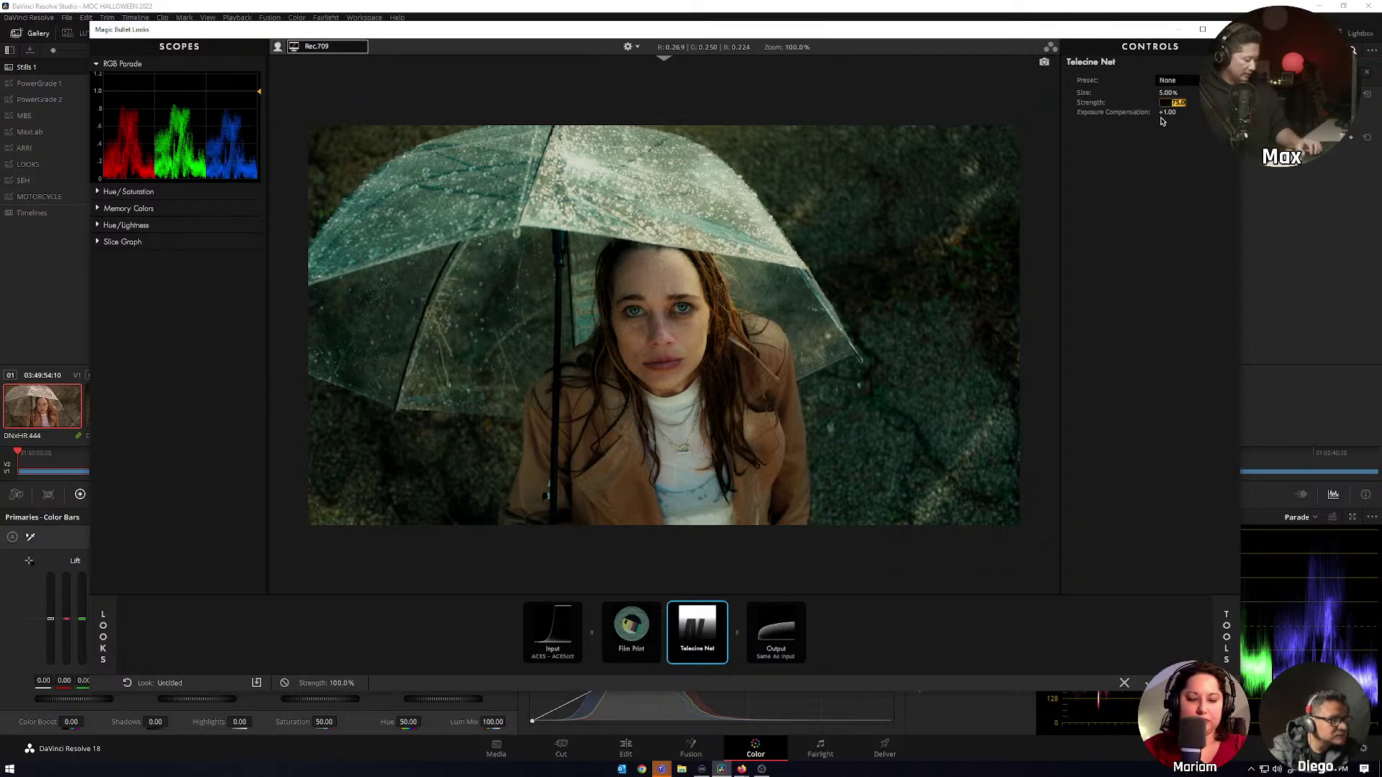
text(60)
key(Return)
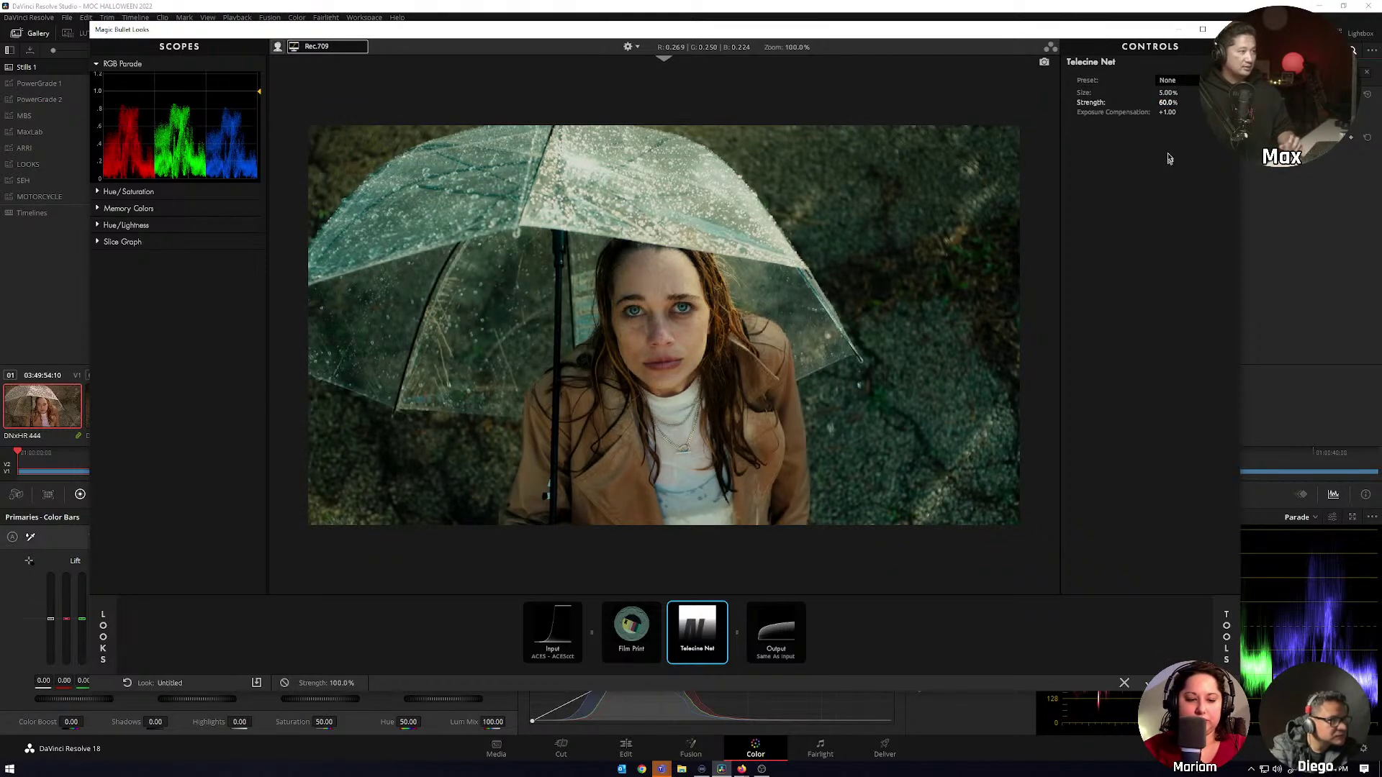
Set the Telecine Net's Exposure Compensation to 0.6, and lower it to 0.5.
key(BackSpace)
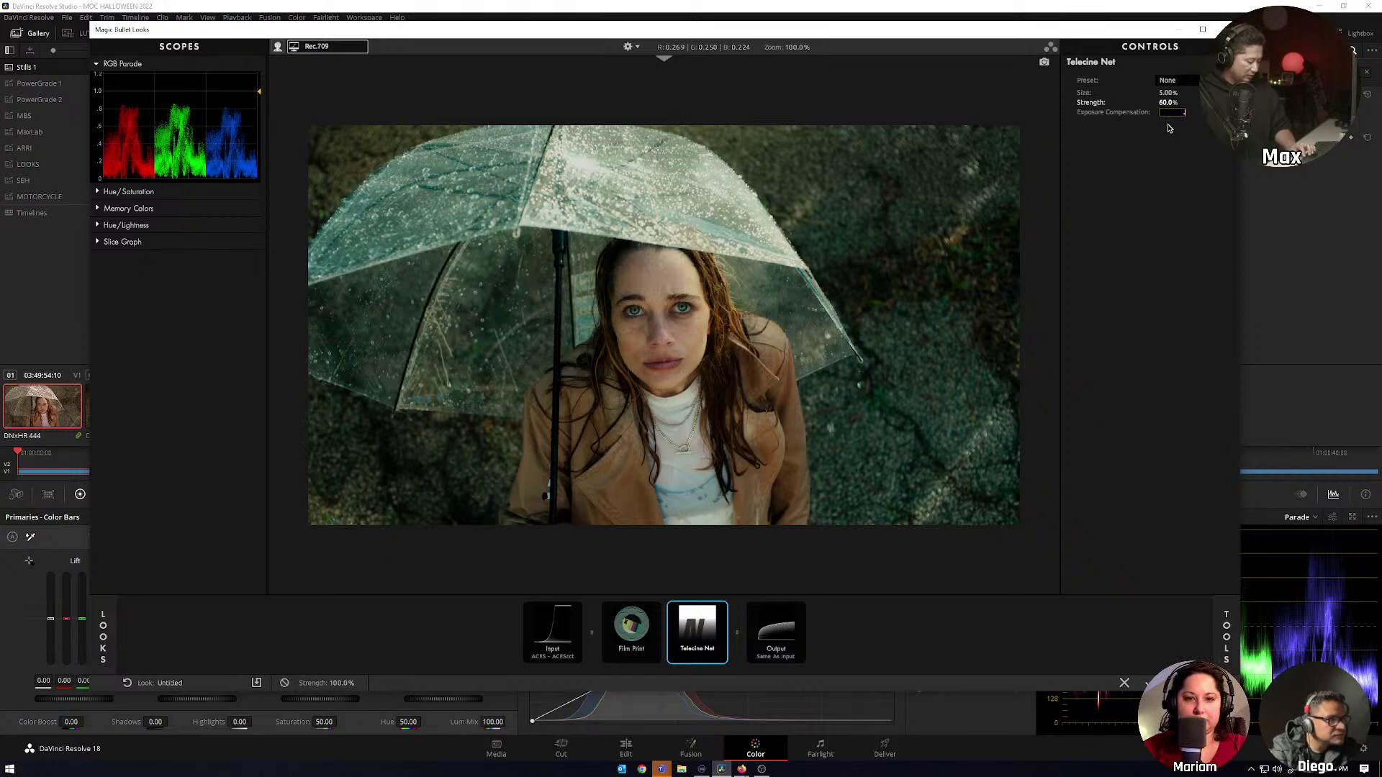
text(.6)
key(Return)
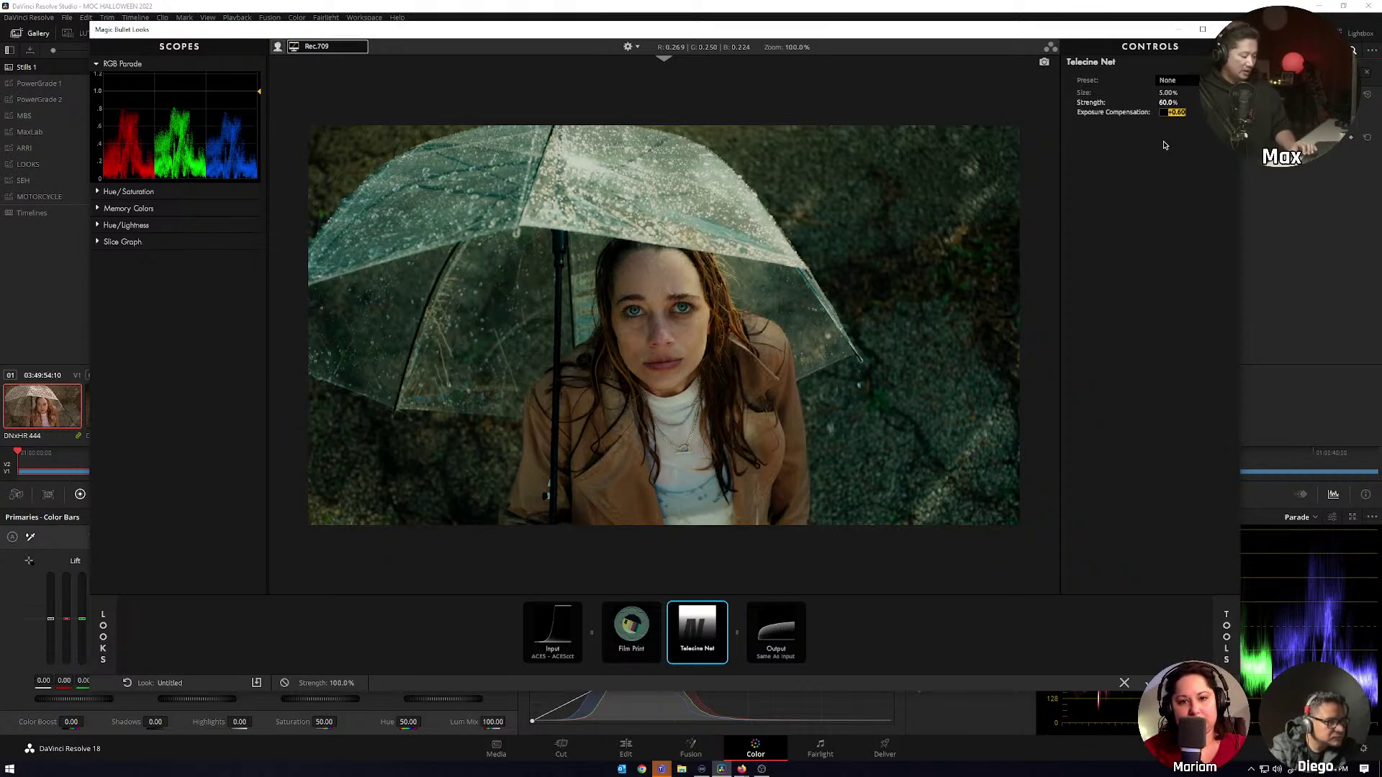
text(.5)
key(Return)
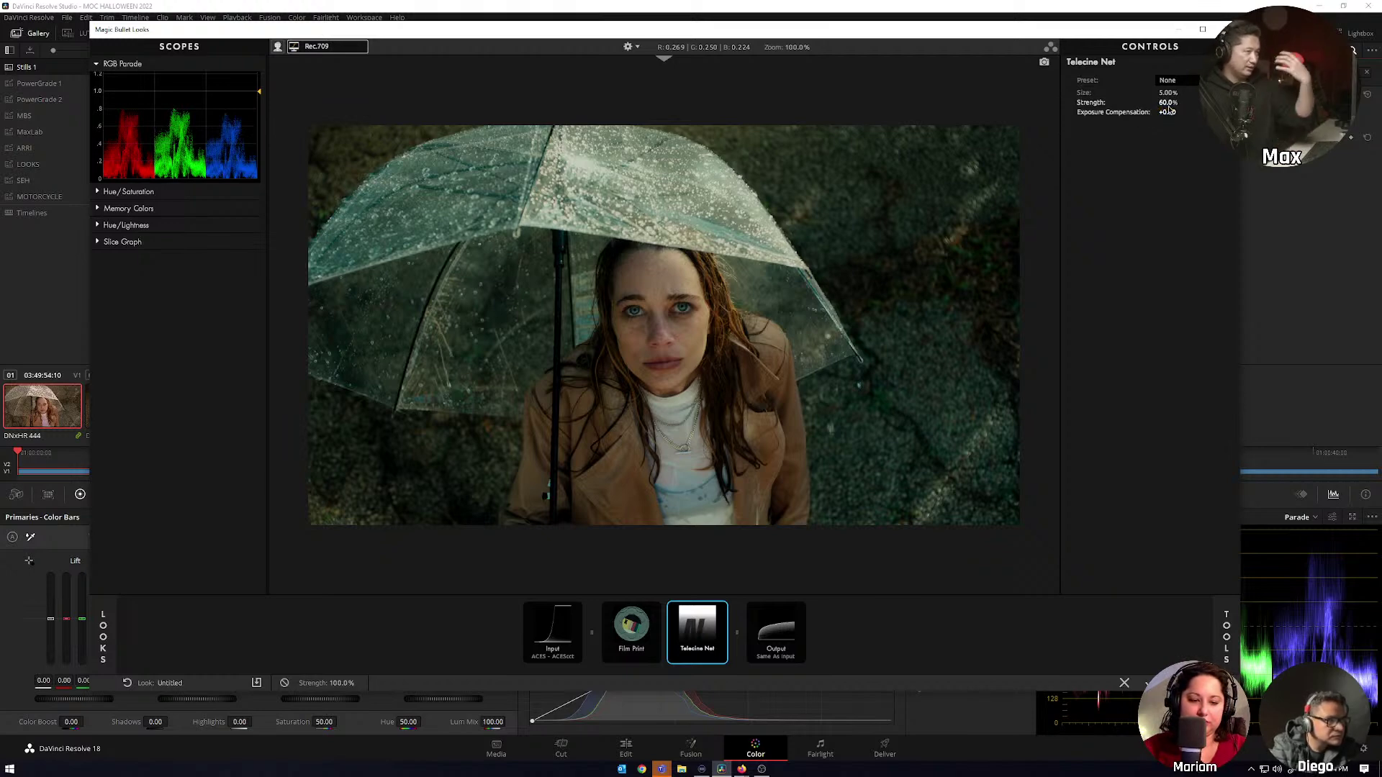
Try a much higher Exposure Compensation on the Telecine Net and restore it to 0.5.
drag(1167, 111, 1174, 111)
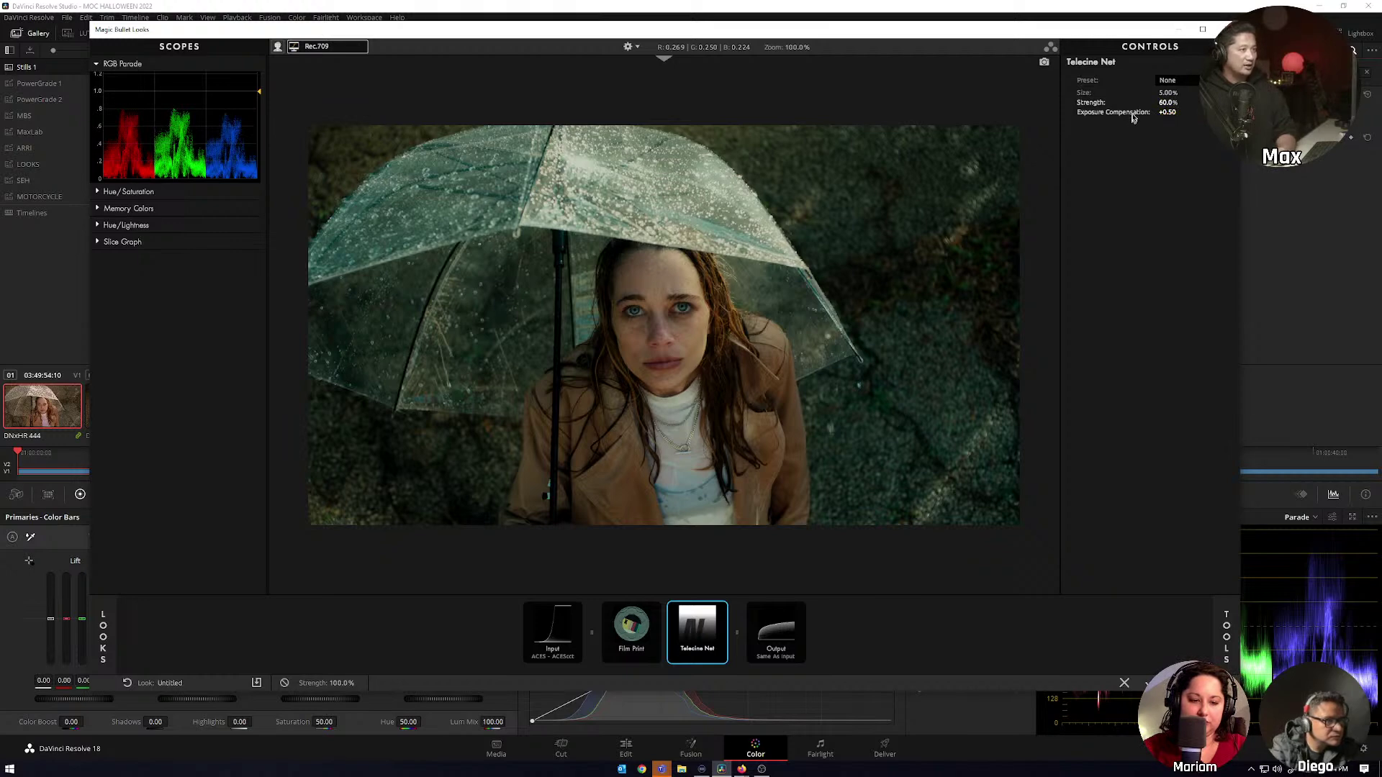
mouse_move(1167, 111)
mouse_down()
mouse_move(1194, 111)
mouse_move(1159, 120)
mouse_up()
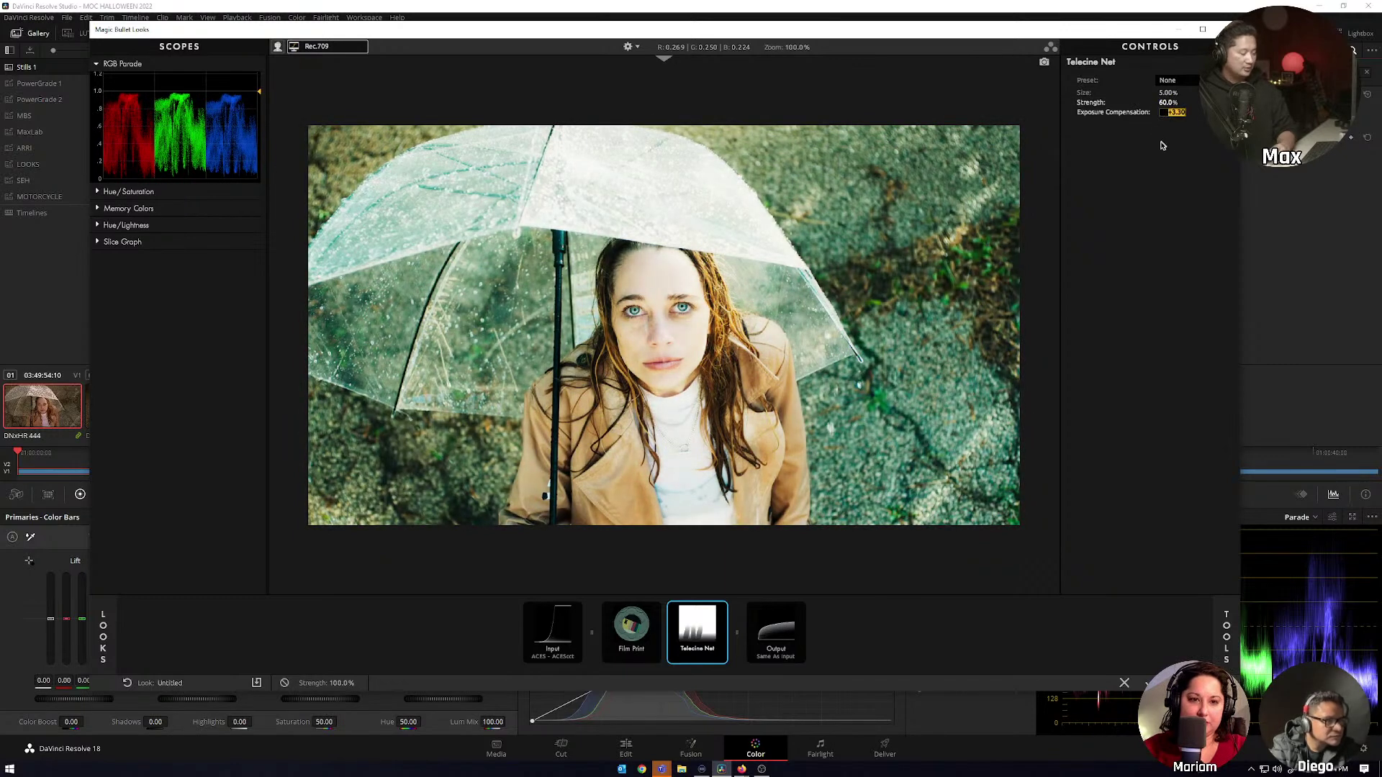
text(0.5)
key(Return)
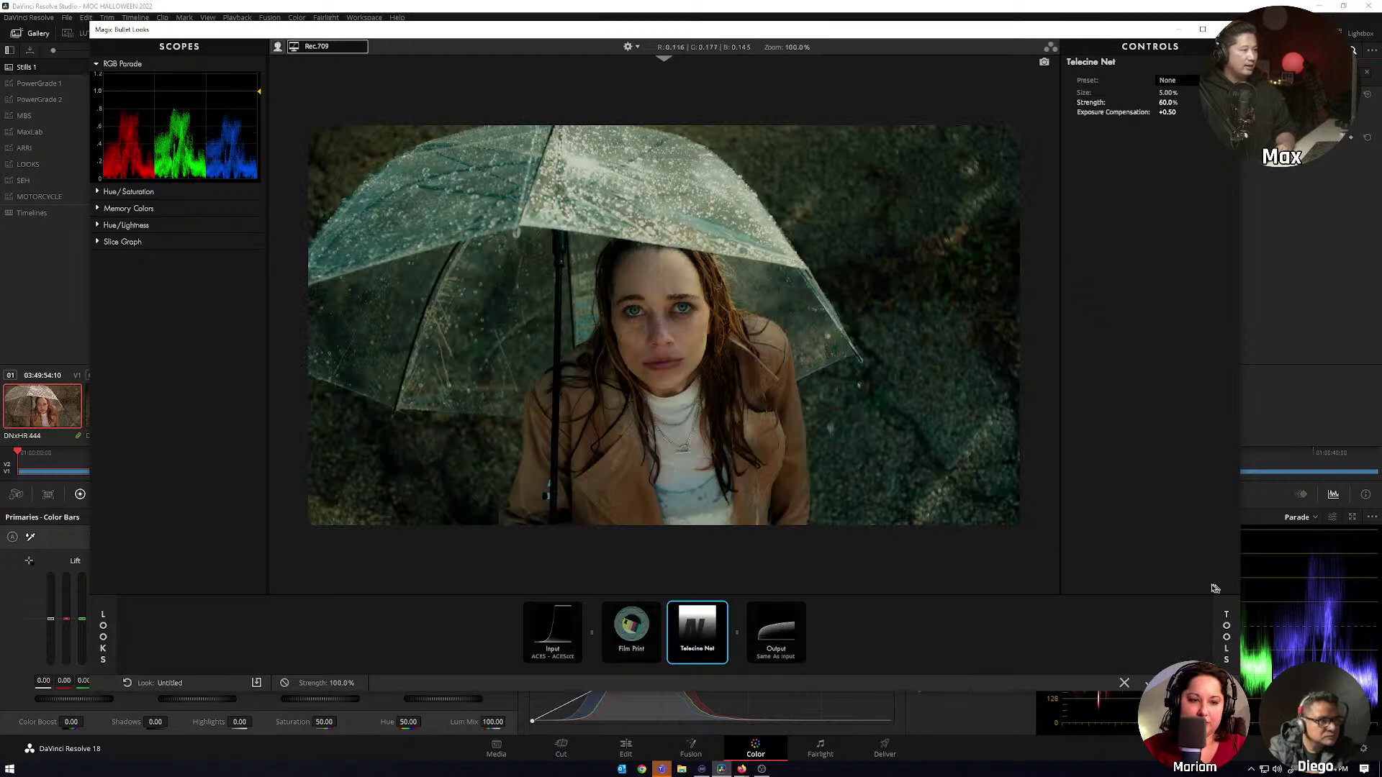
Compare the image with the whole look bypassed and enabled, and apply the look to the timeline node.
click(285, 683)
click(285, 683)
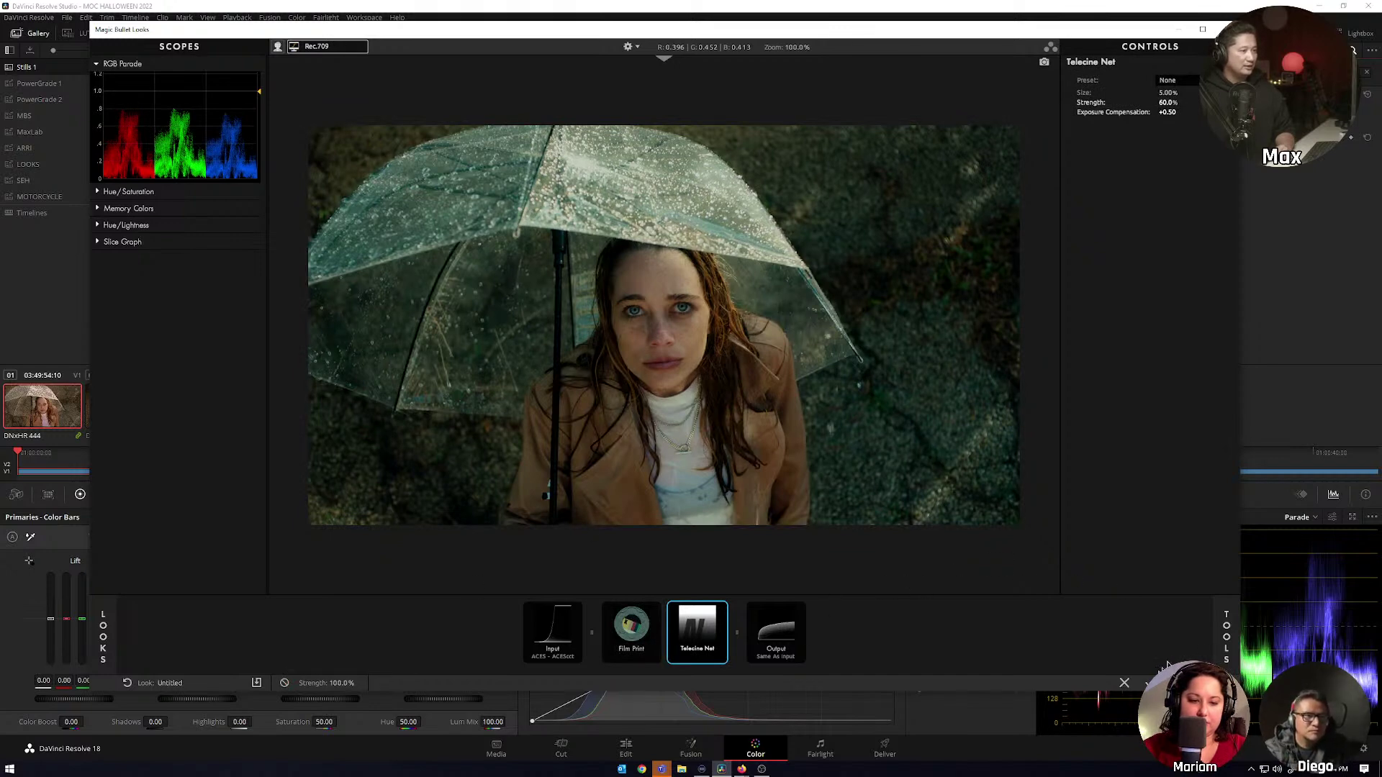
click(1151, 683)
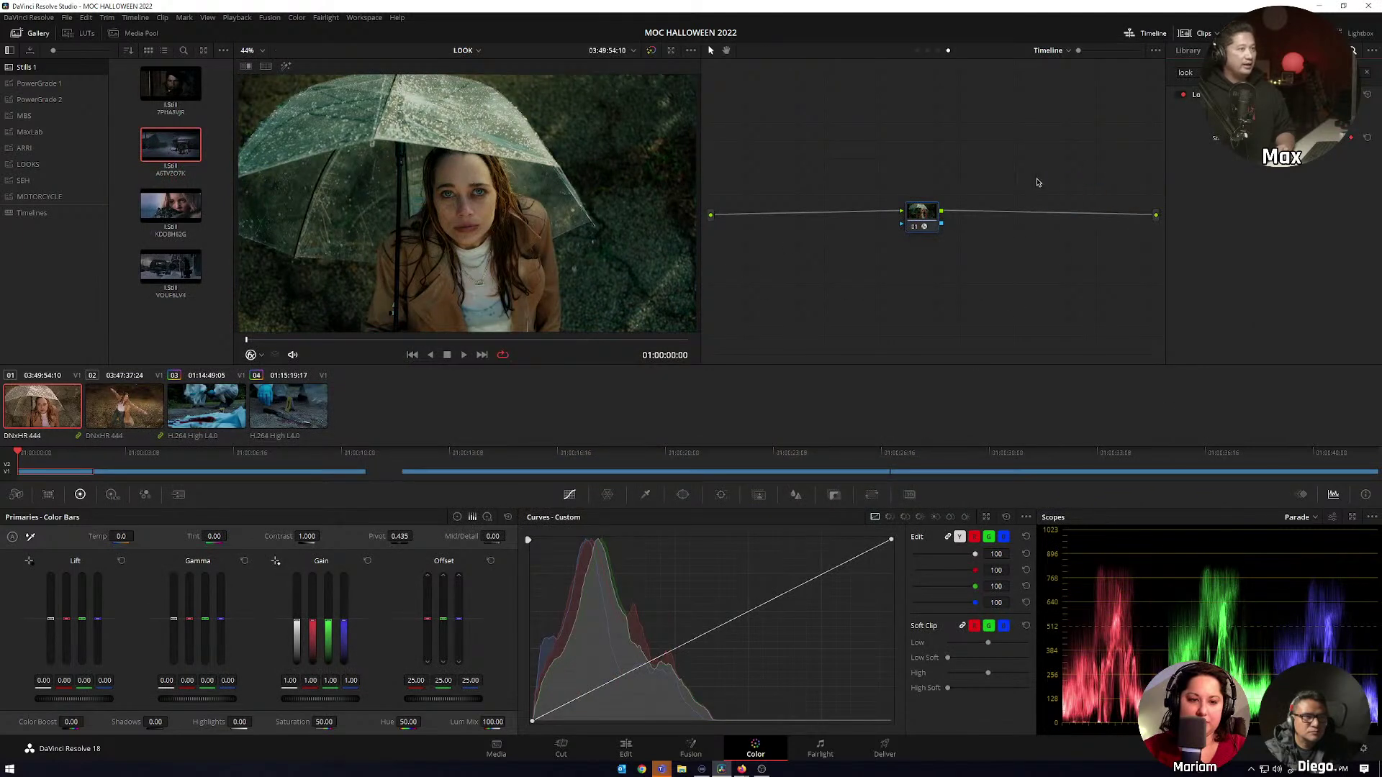
Apply Magic Bullet Looks to the Group Pre-Clip node and set its color management mode to OpenColorIO - ACES.
click(918, 51)
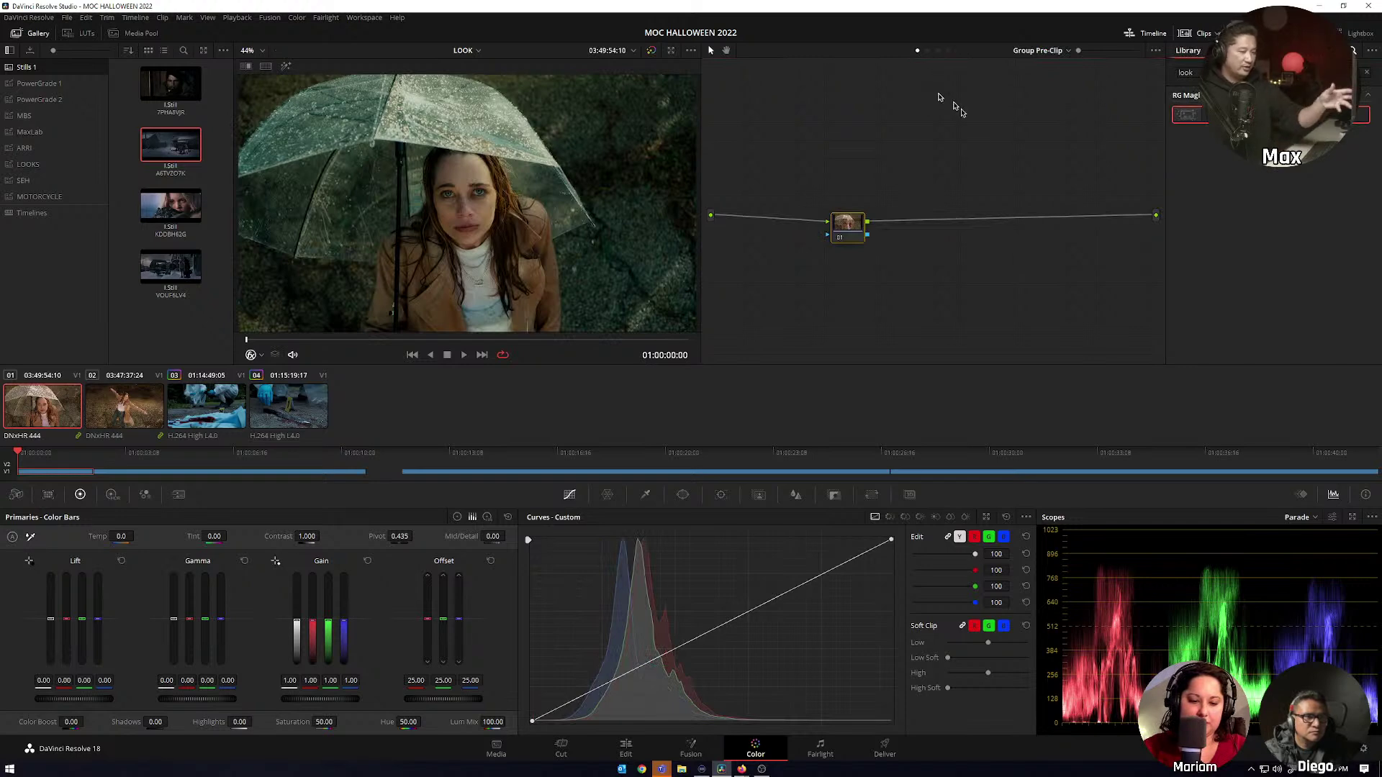
drag(1259, 116, 853, 216)
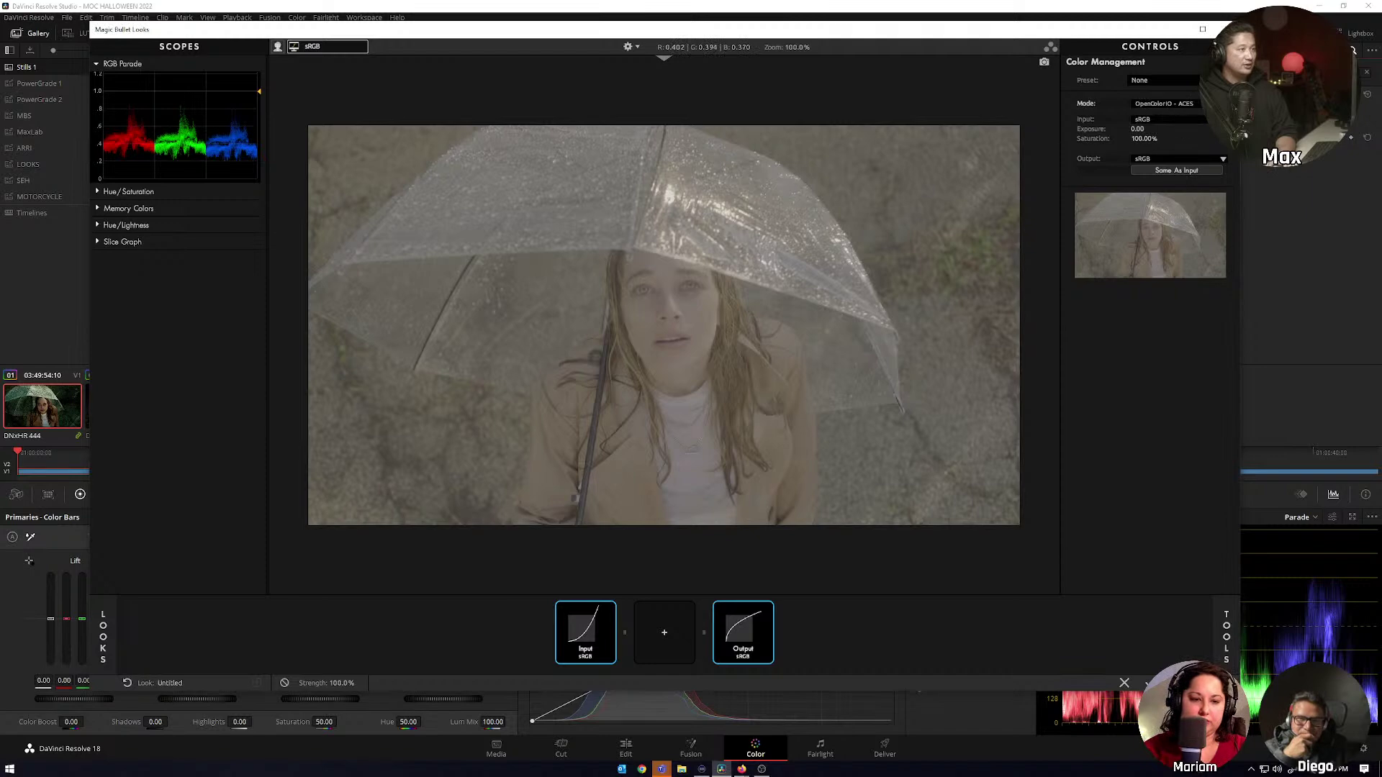
click(1184, 129)
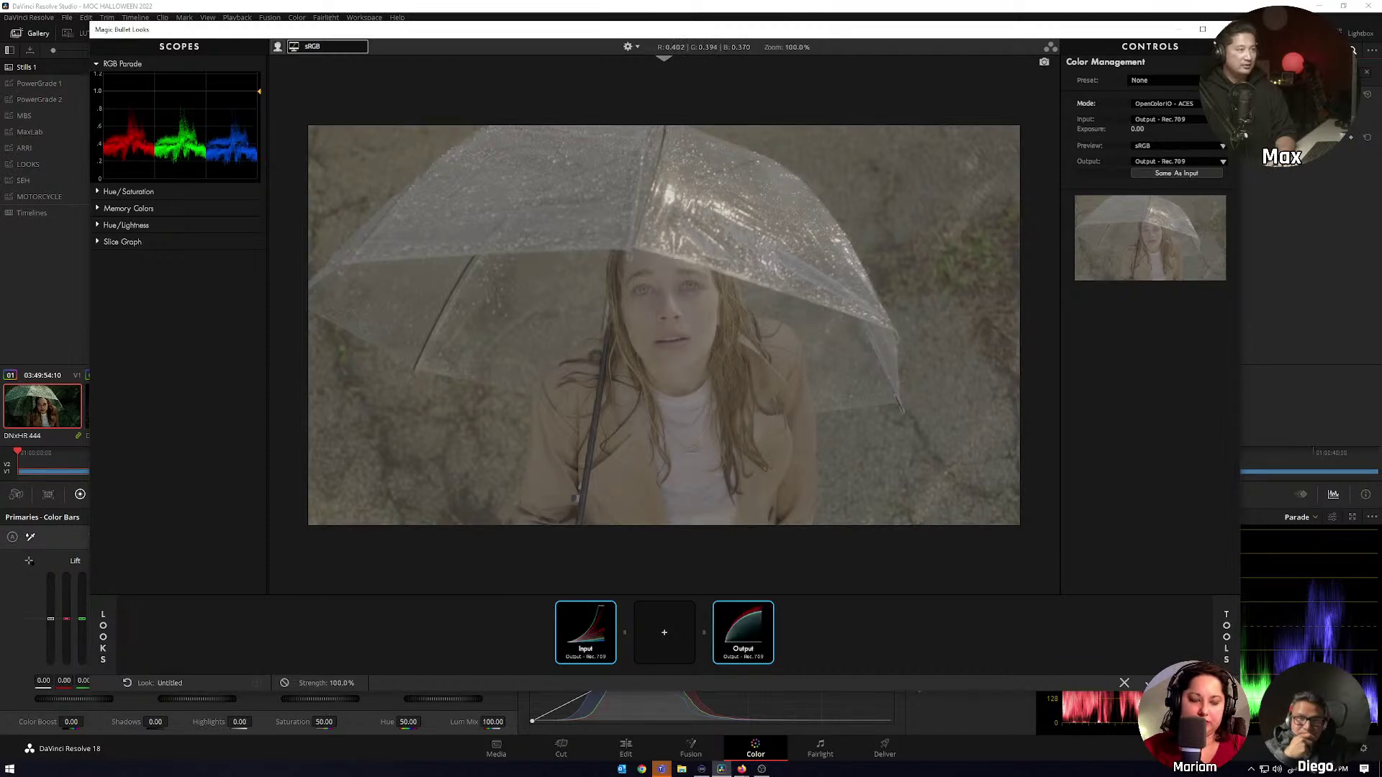
Set the pre-clip look's color management input to ACES - ACEScct, the output to Same As Input, and the preview to Rec.709.
click(1214, 144)
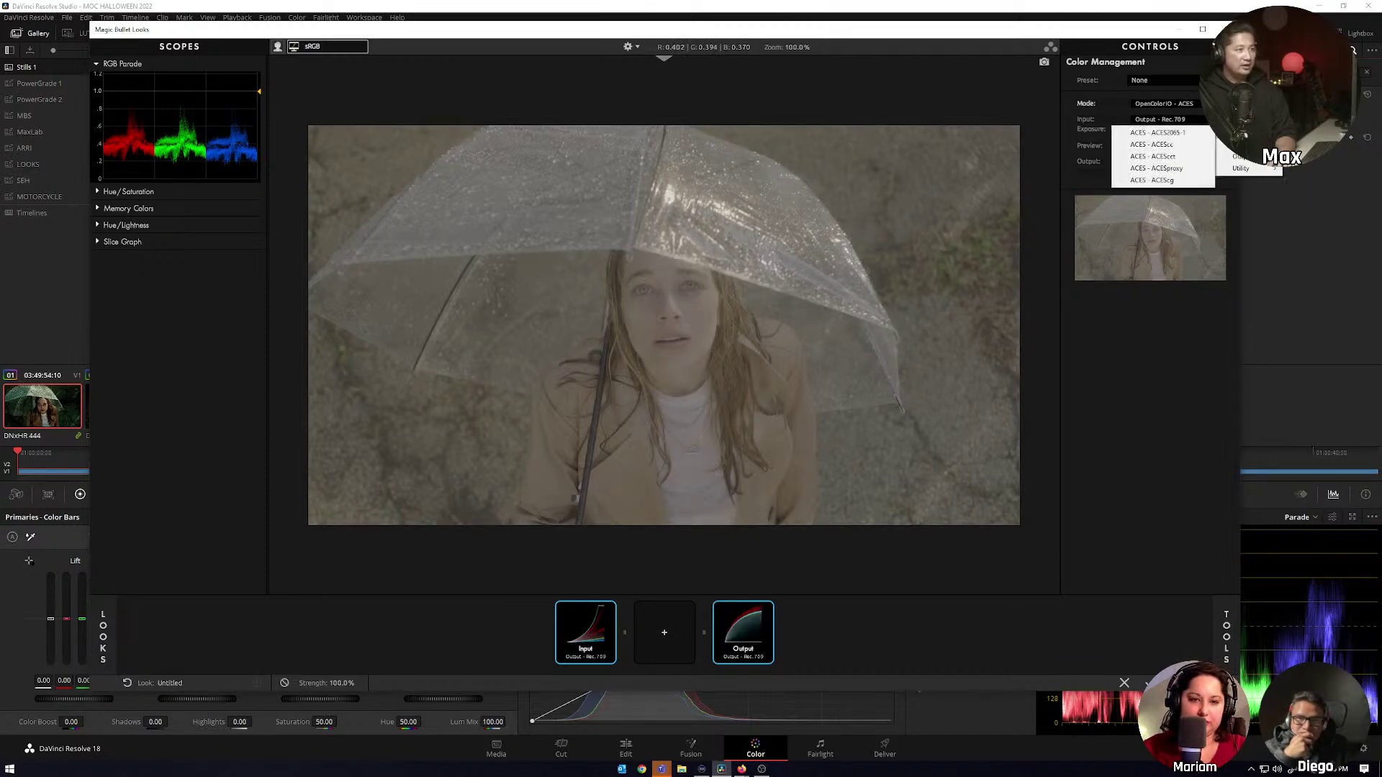
click(1178, 162)
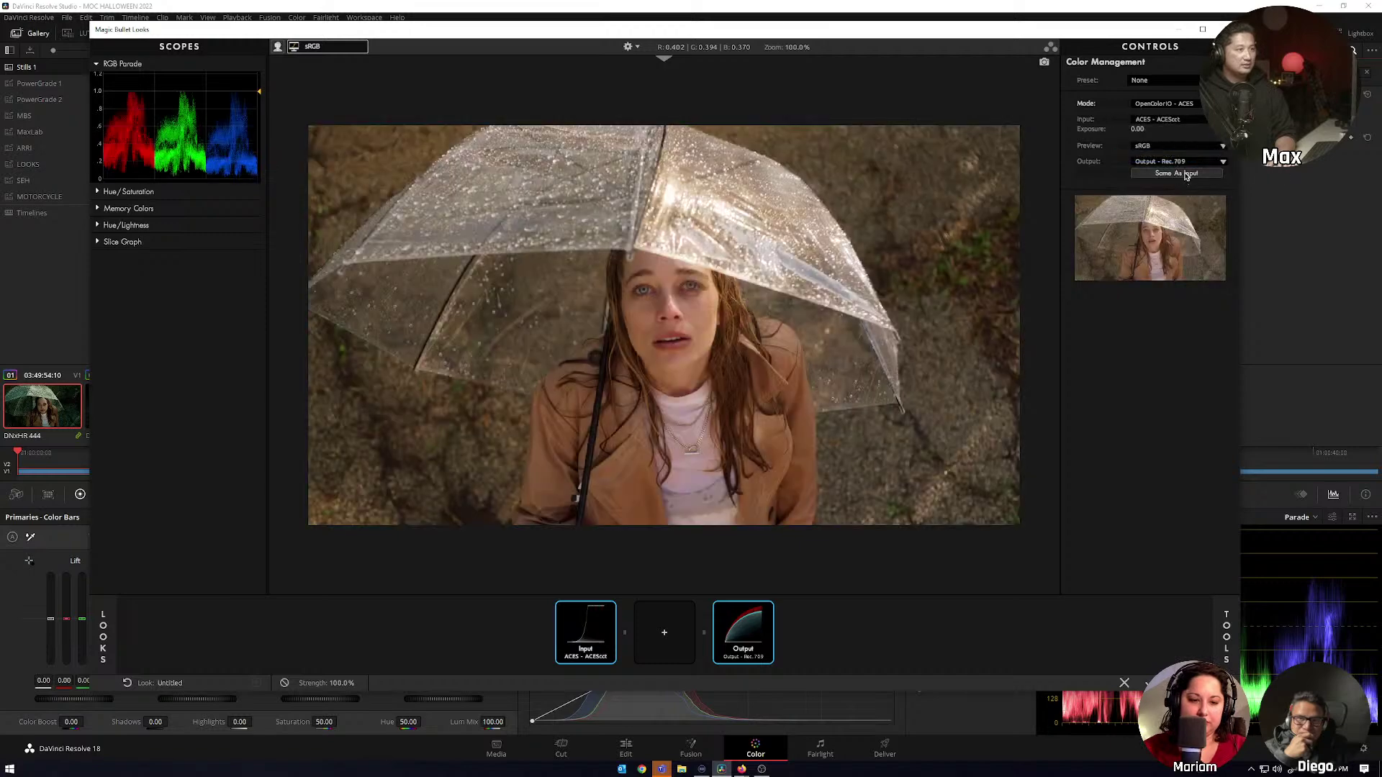
click(1186, 174)
click(1186, 148)
click(1186, 269)
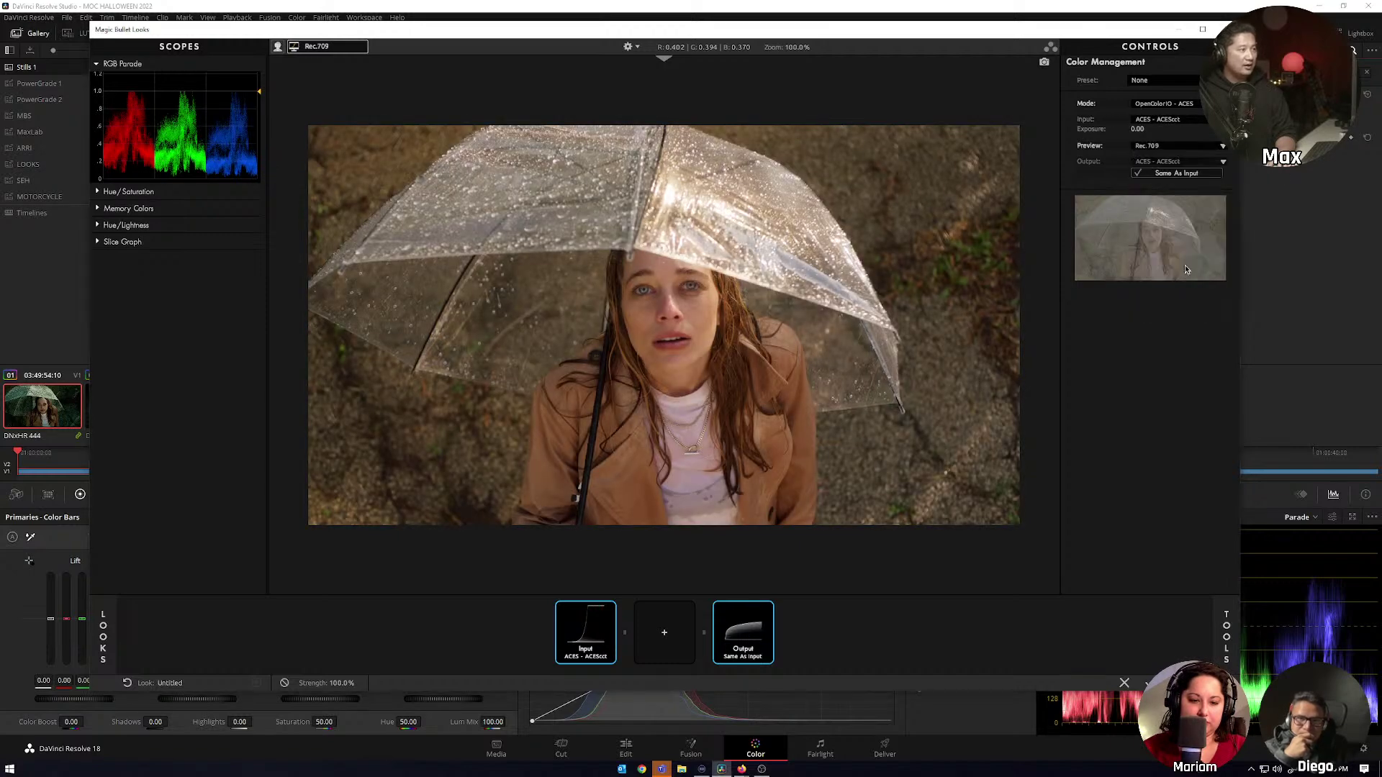
Add the Film Negative tool to the look with the Kodak 5218 Vision2 500T film stock.
click(1223, 641)
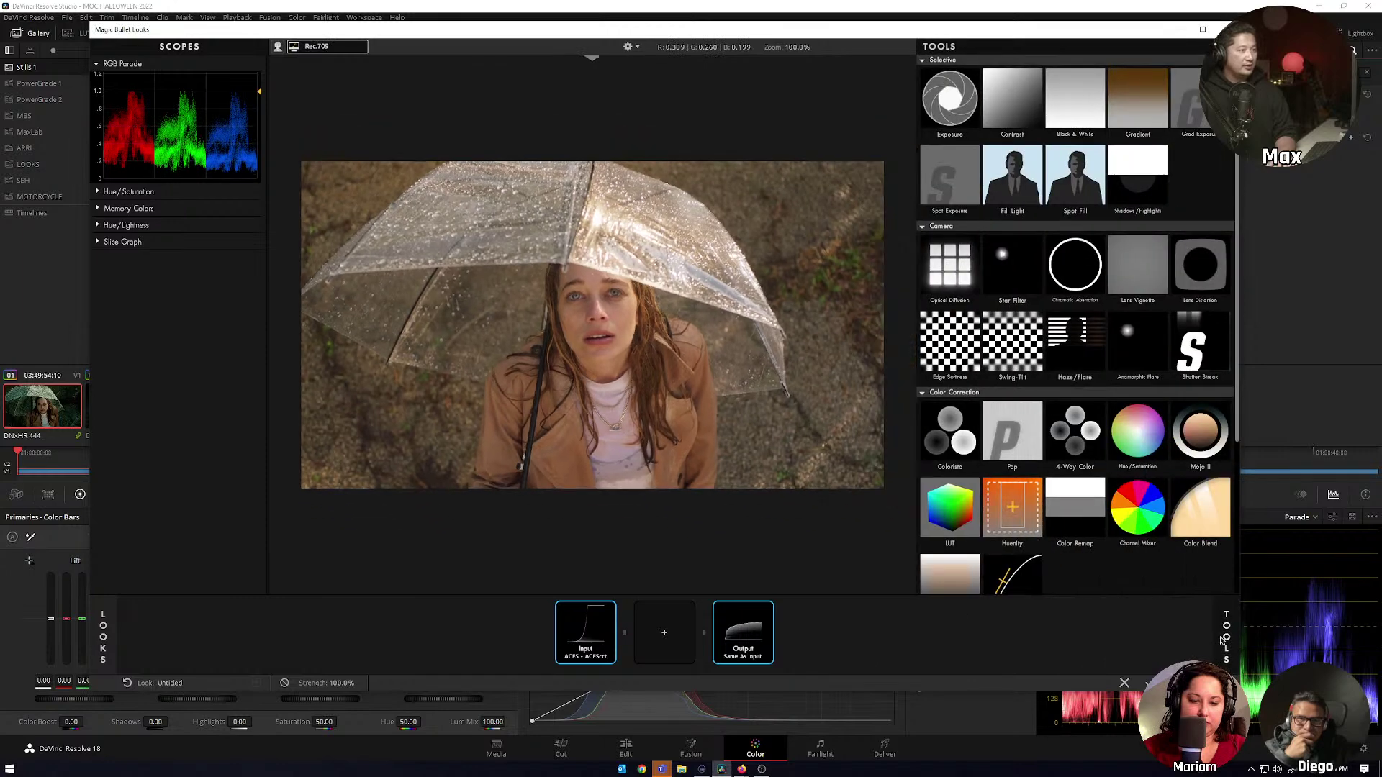
scroll(1078, 529, down, 4)
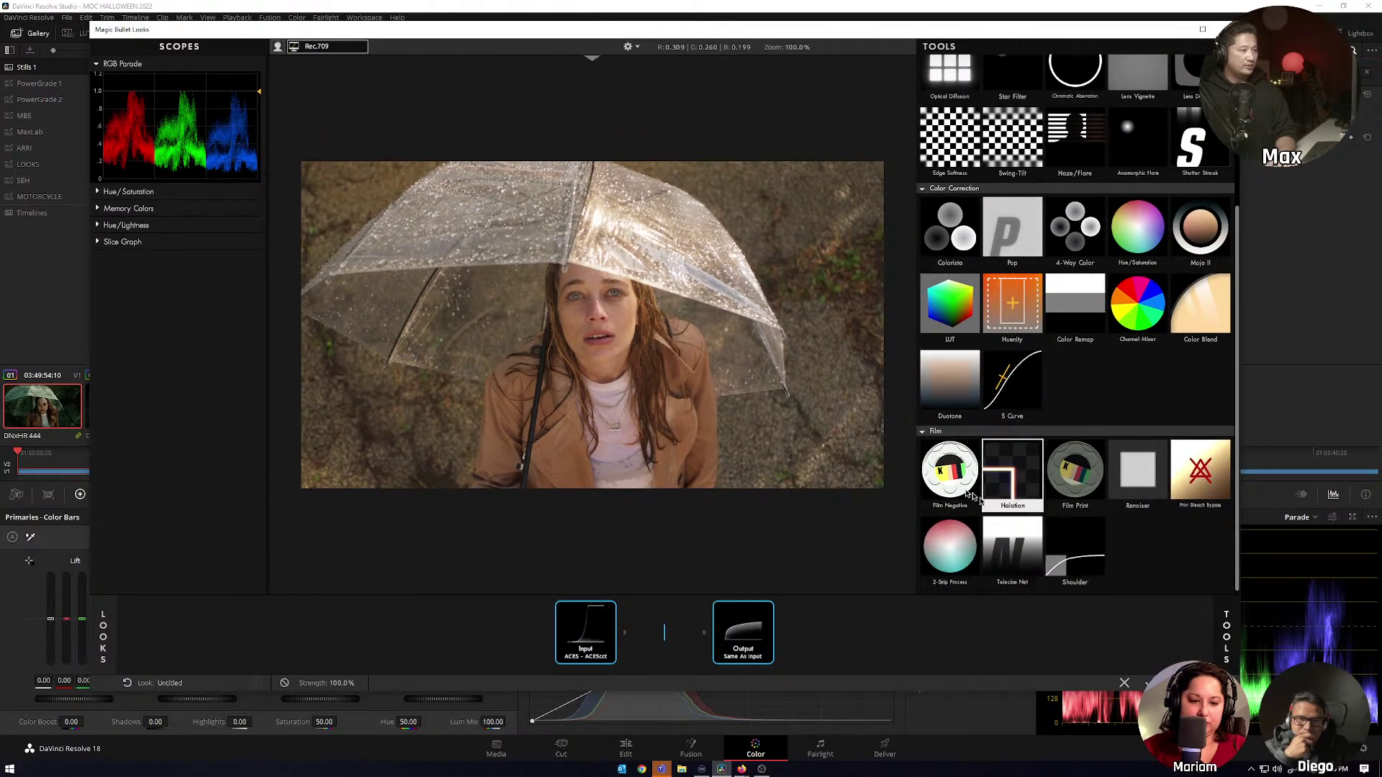
double_click(950, 471)
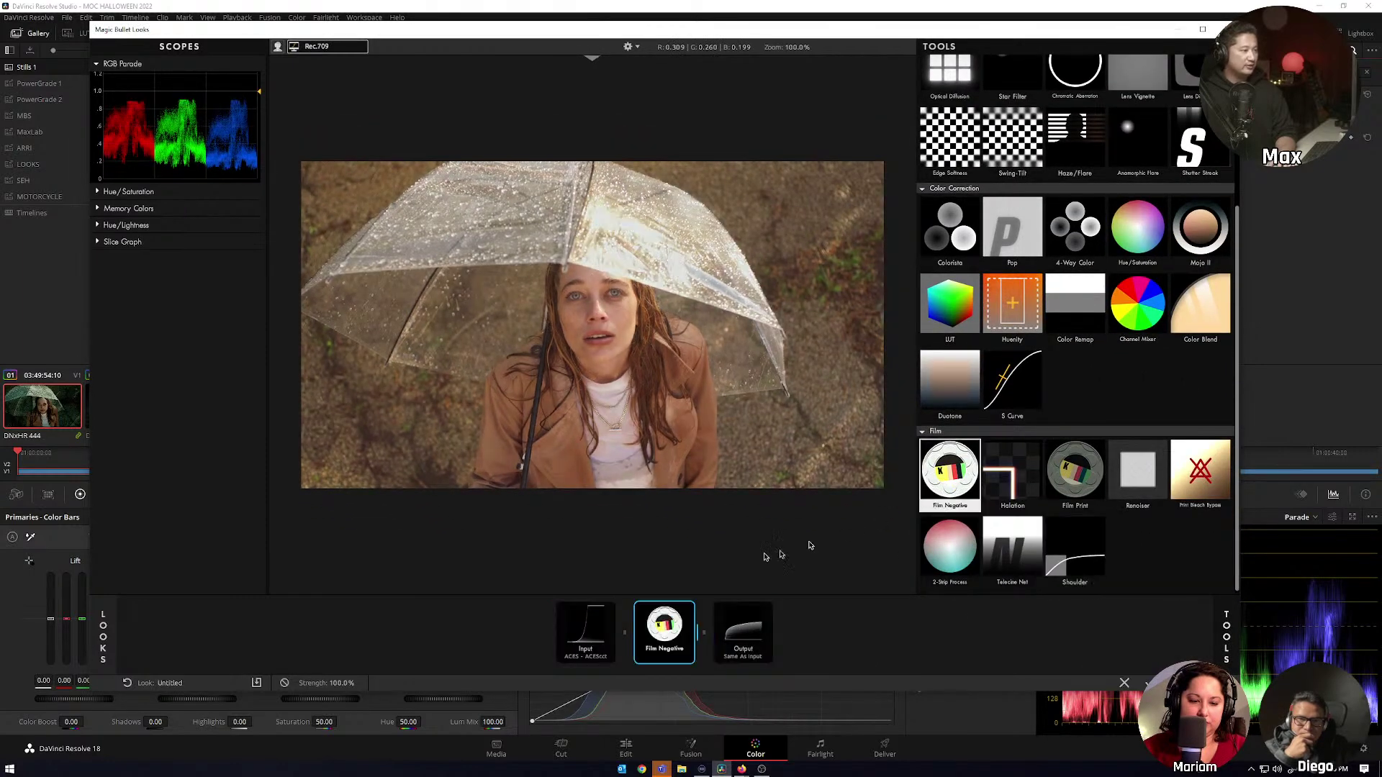
click(650, 635)
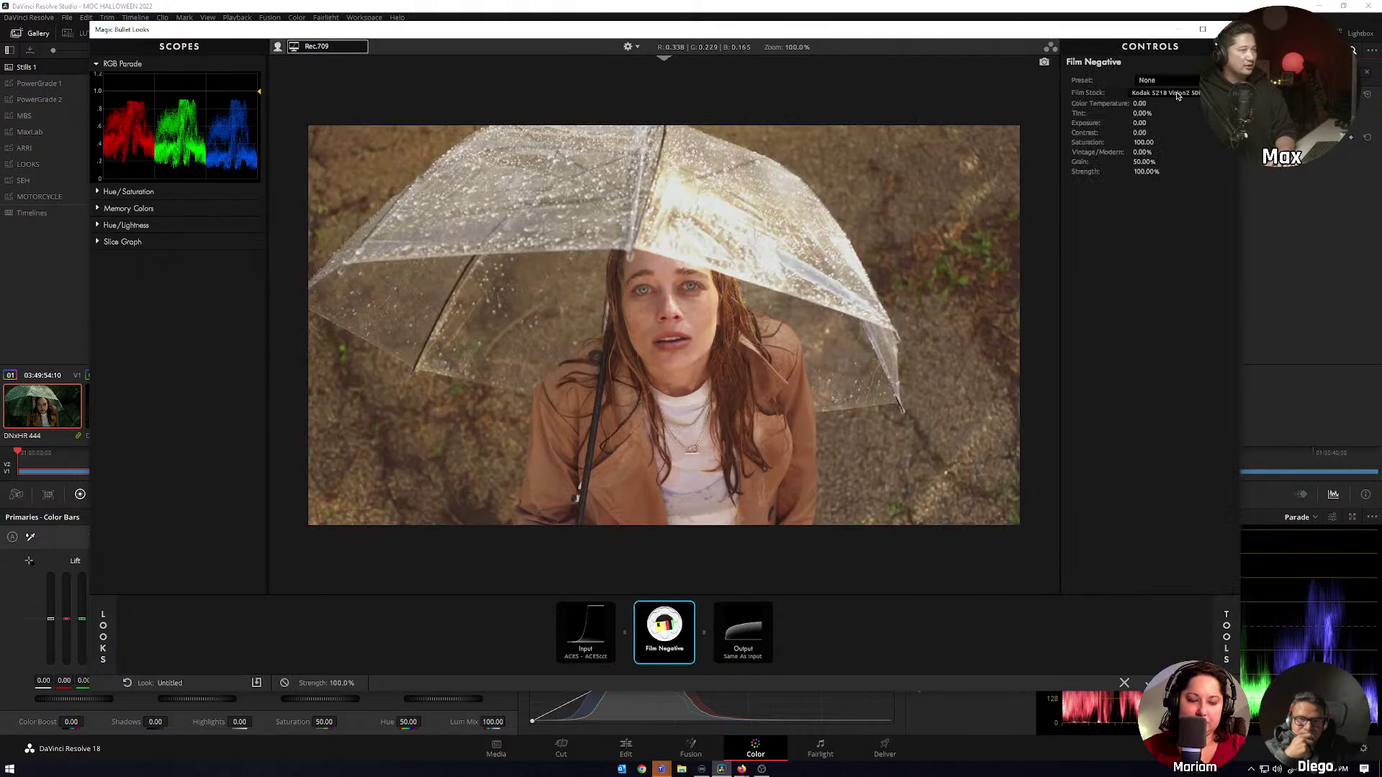
click(1180, 94)
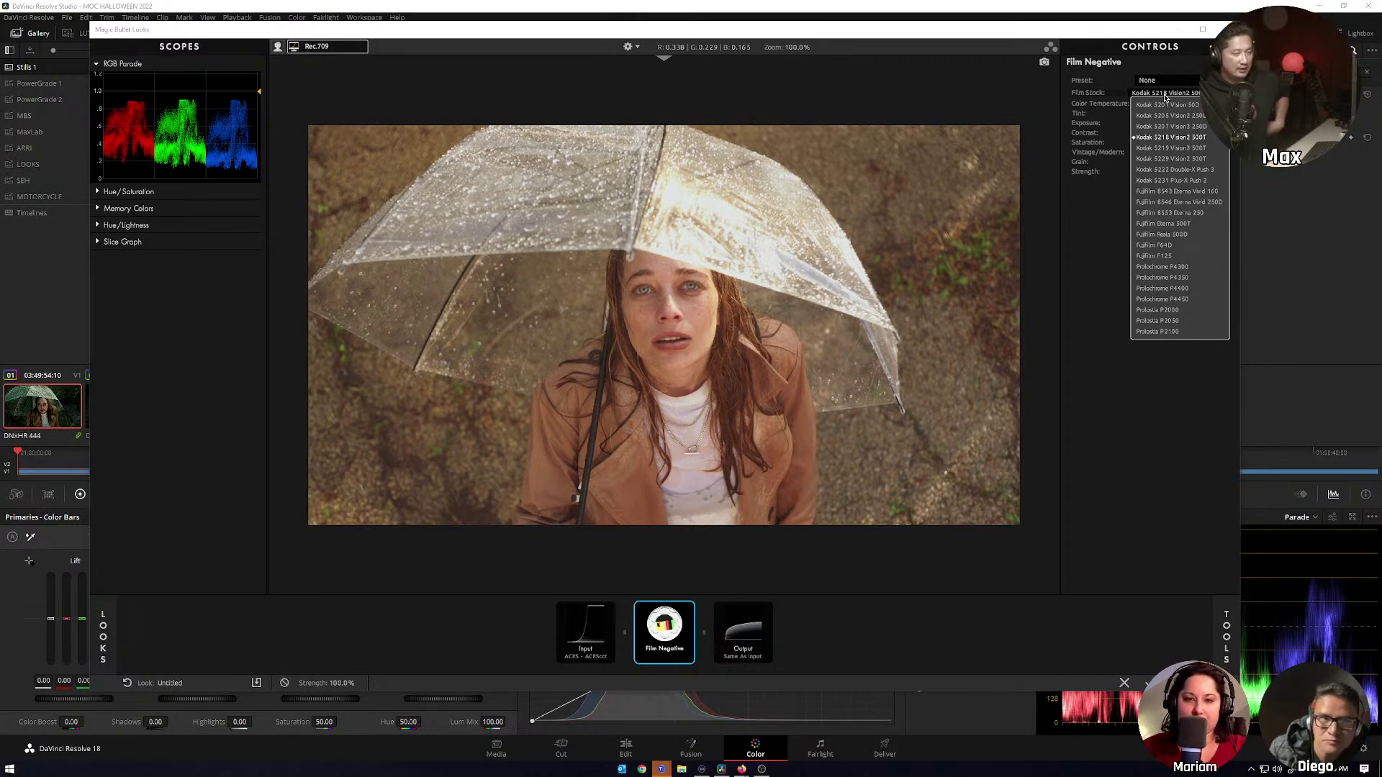
click(1196, 138)
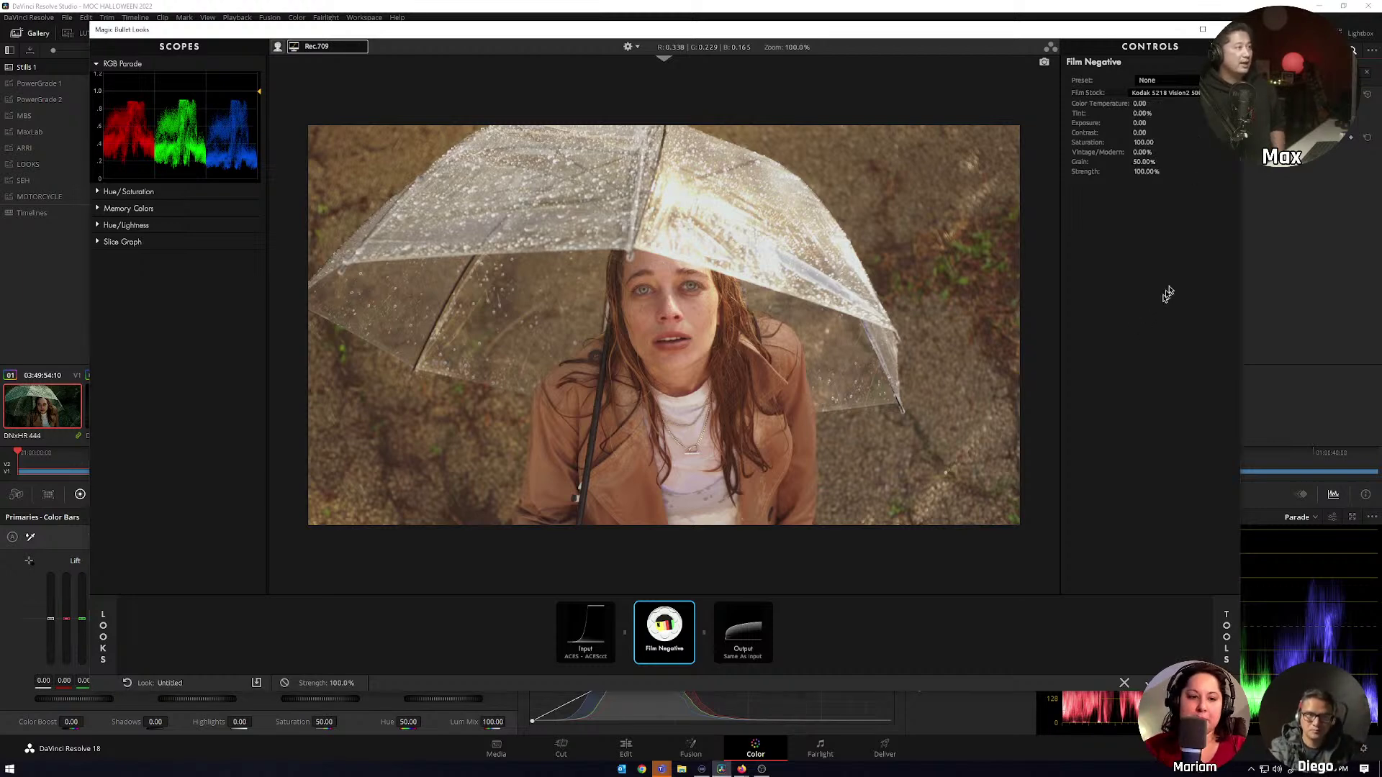
Set the Film Negative tool's color temperature to -20, tint to -10% and grain to 10%.
click(1150, 104)
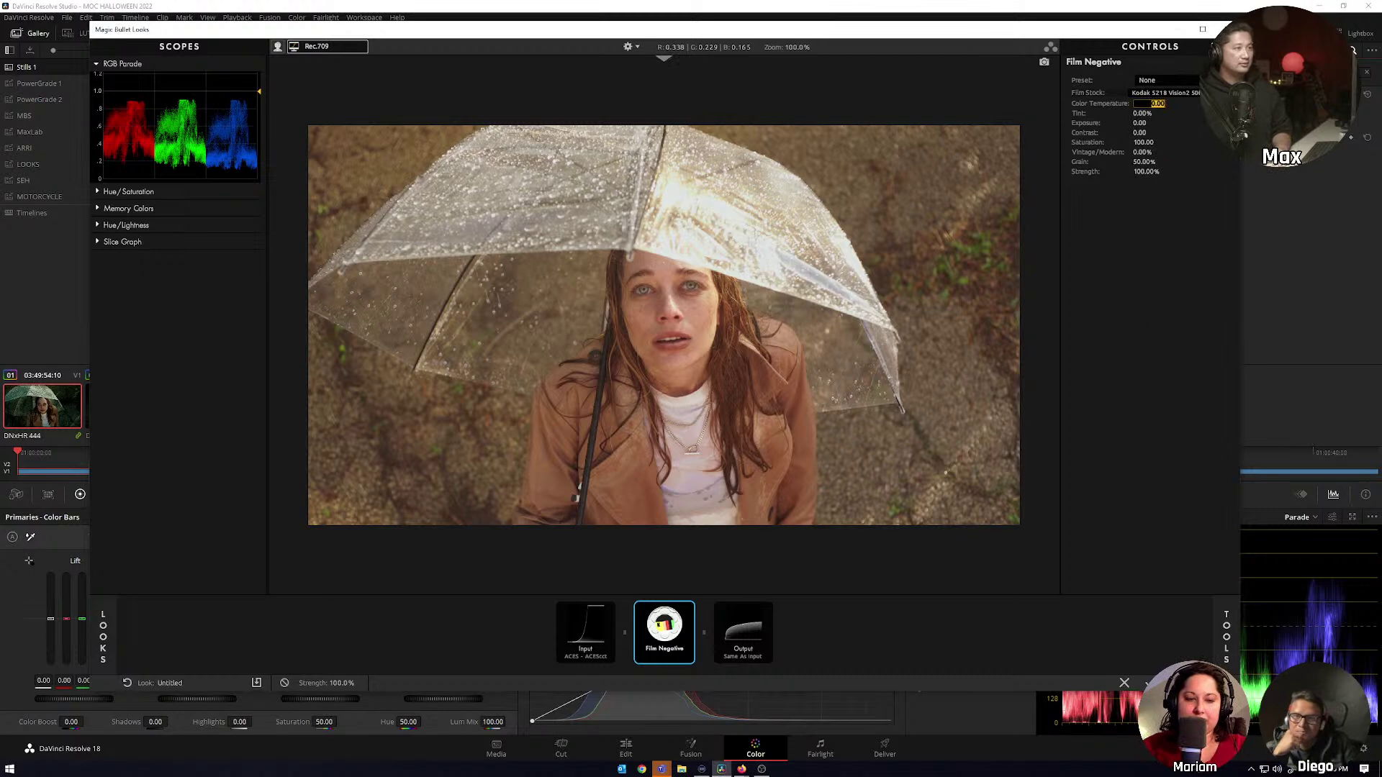
key(Return)
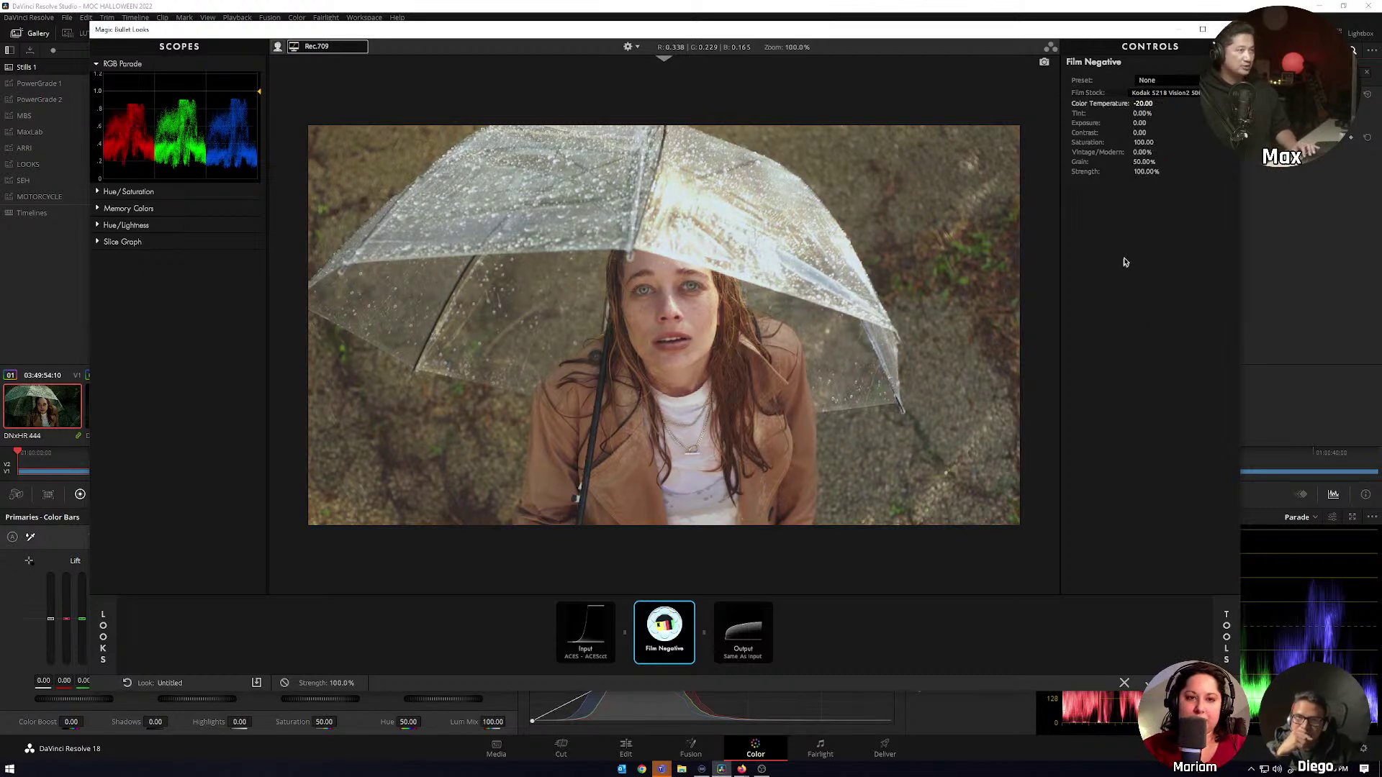
click(1142, 114)
text(-10)
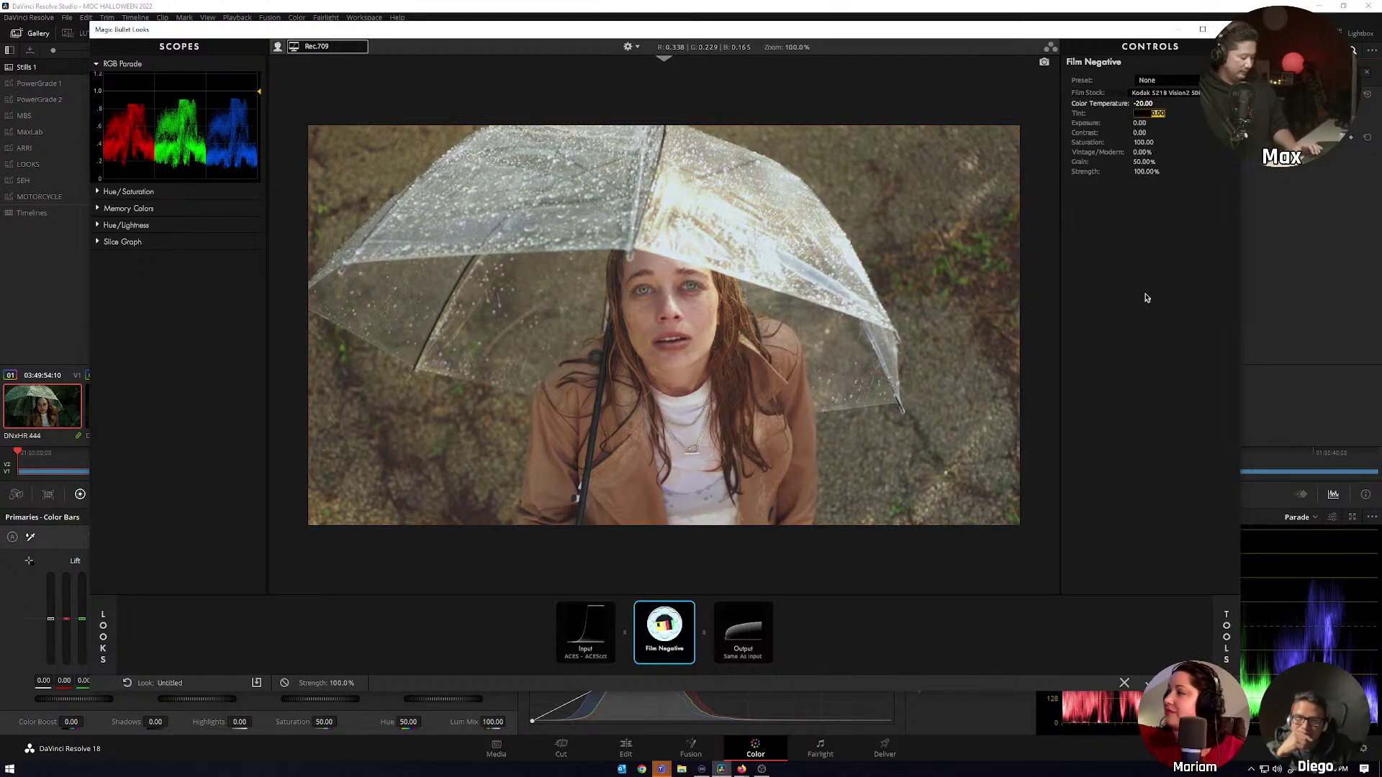
key(Return)
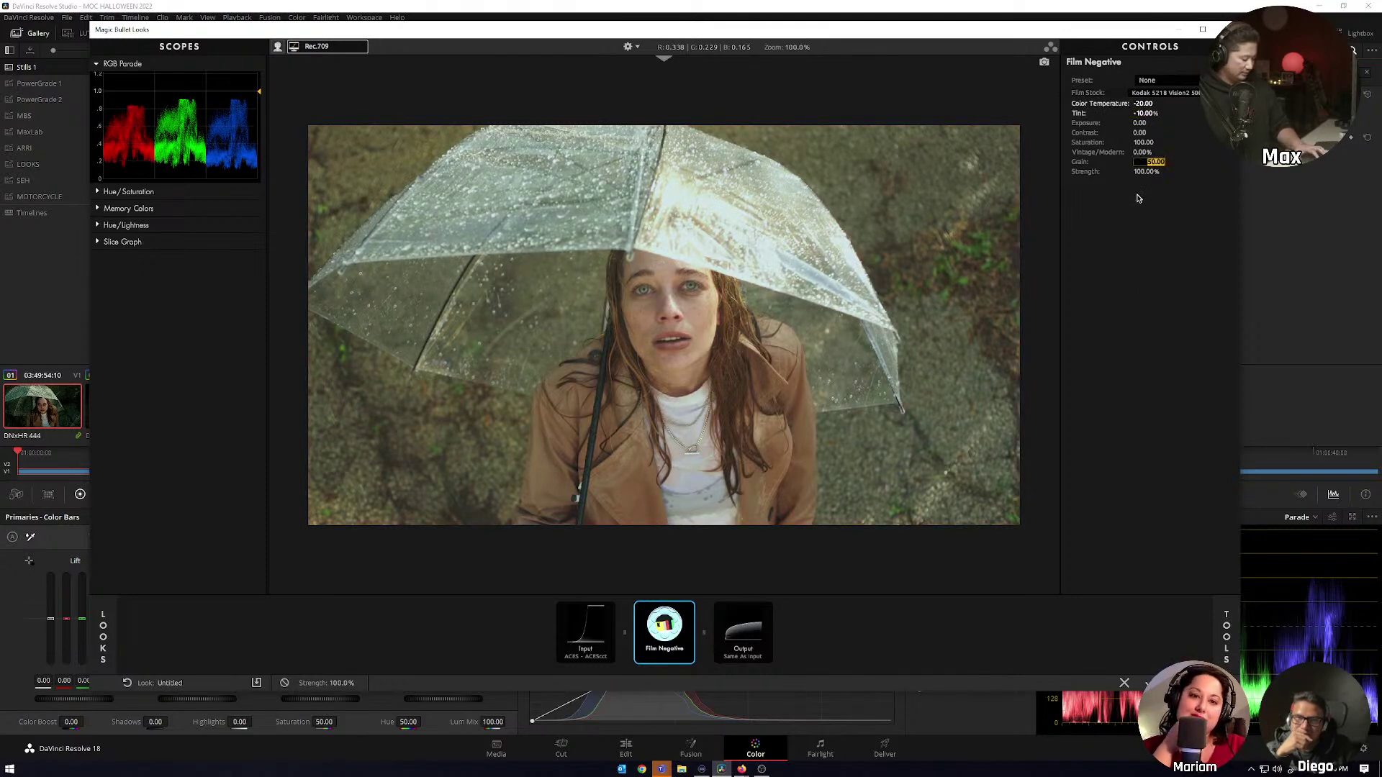
key(BackSpace)
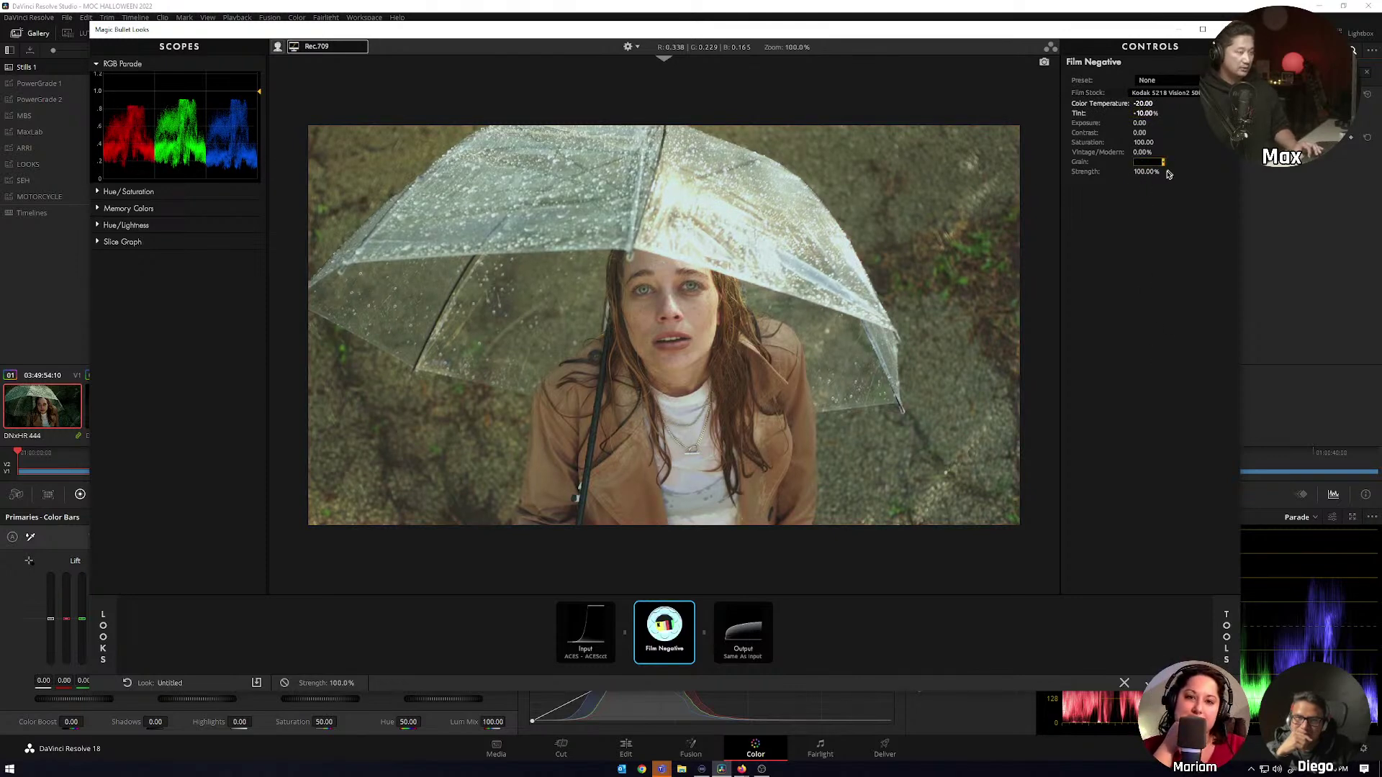
text(10)
key(Return)
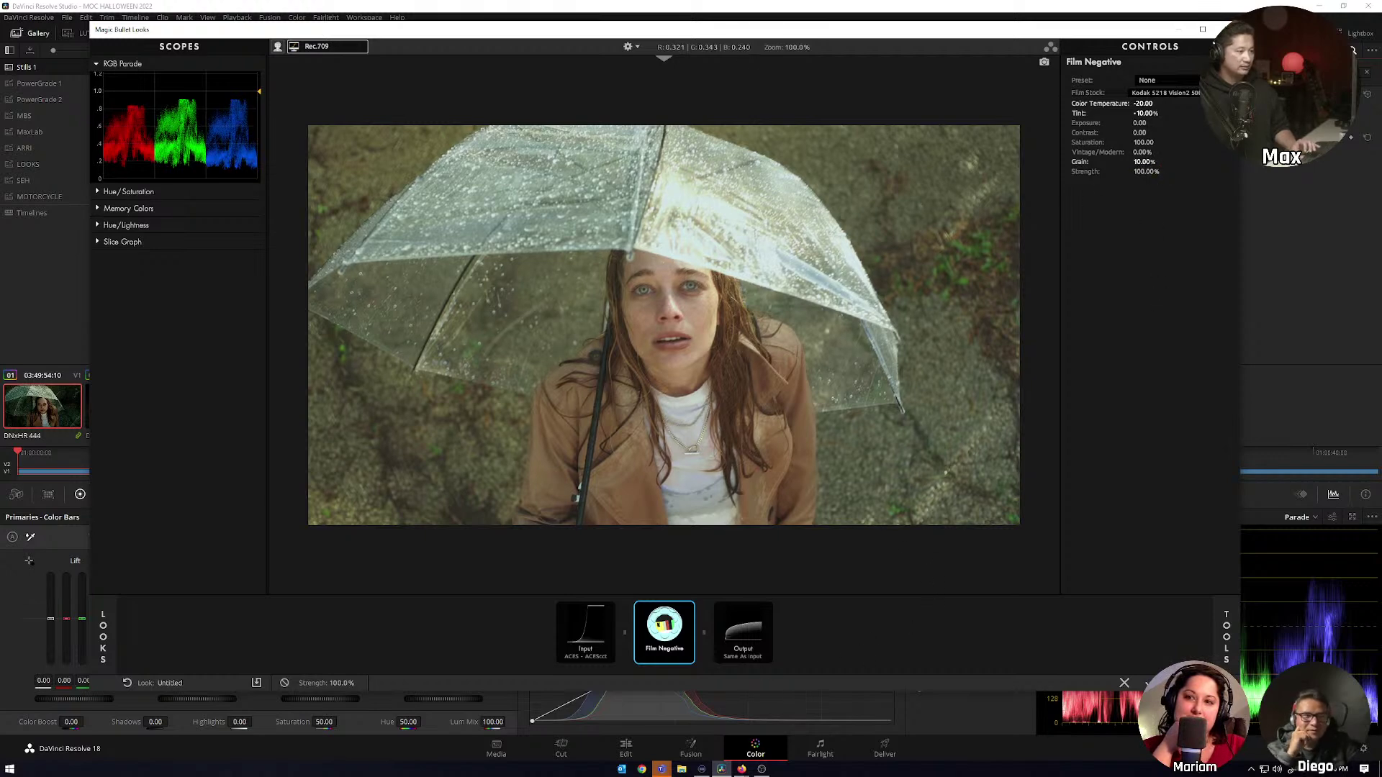
Add the Halation tool after Film Negative, and Optical Diffusion with the Glimmer Glass Full preset before it.
mouse_move(1226, 637)
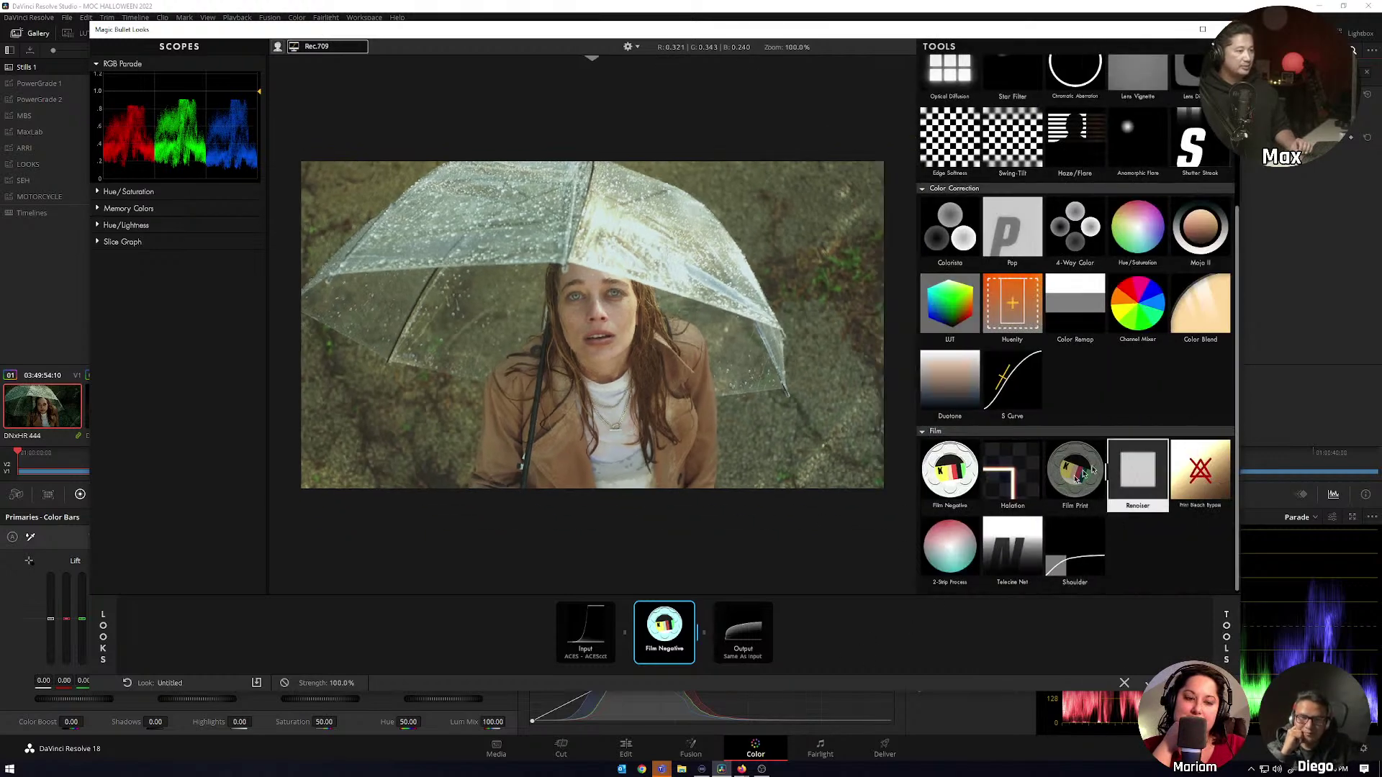
double_click(1012, 472)
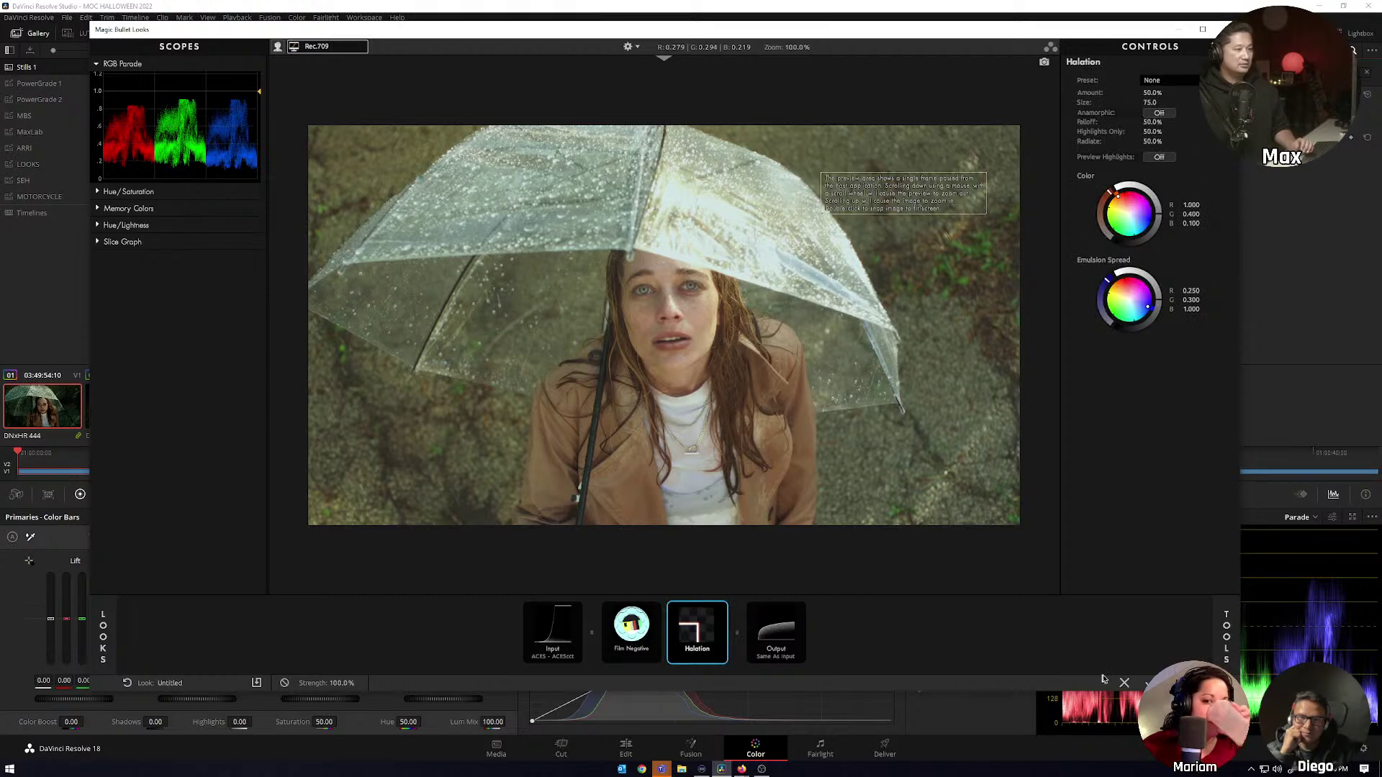
mouse_move(1227, 644)
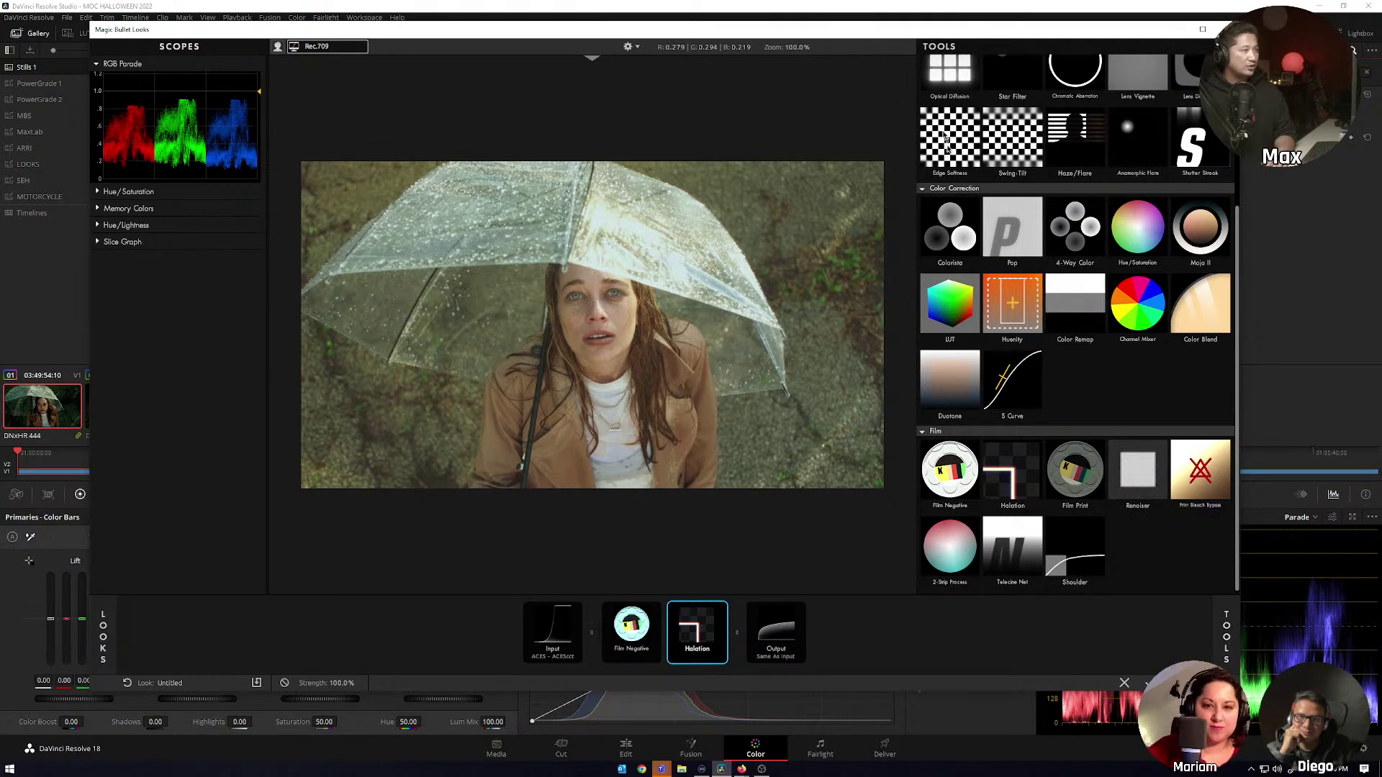
drag(949, 72, 821, 635)
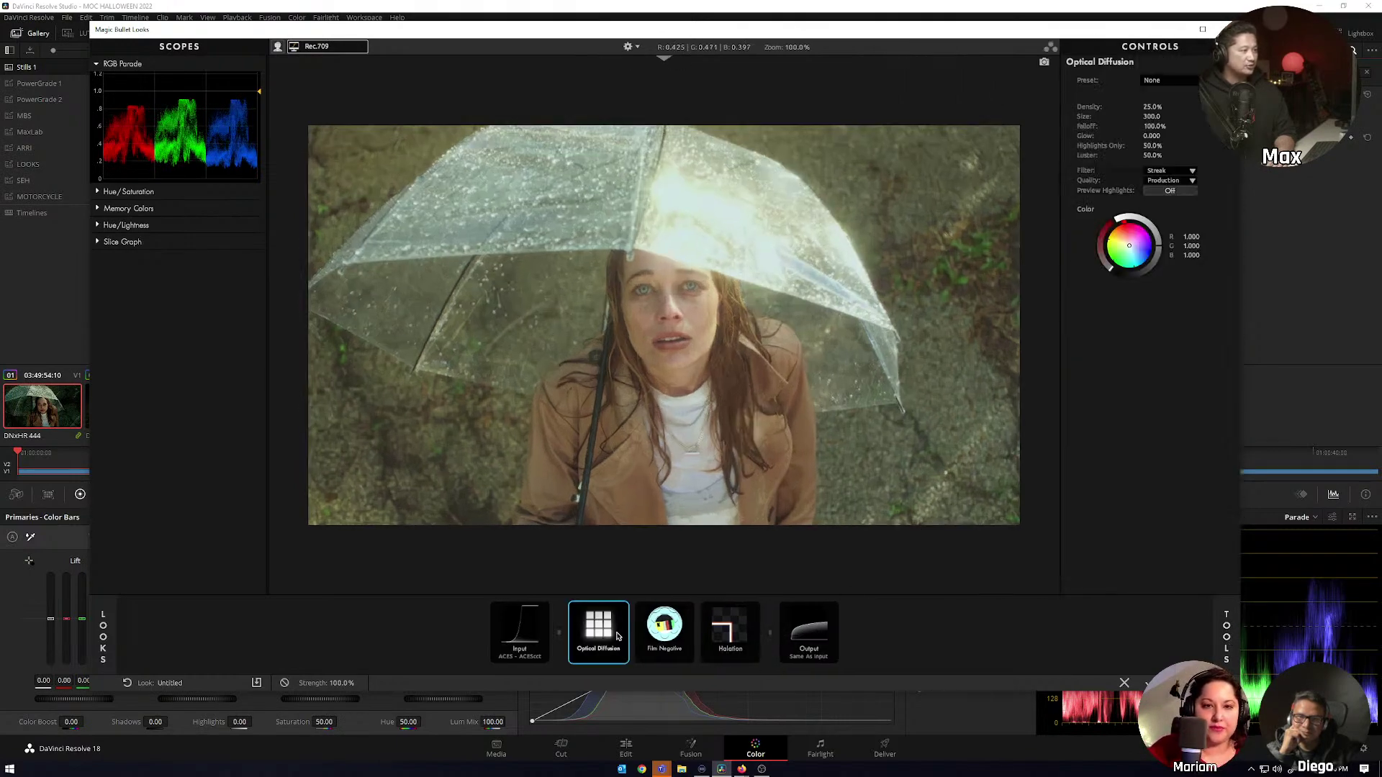
click(1198, 80)
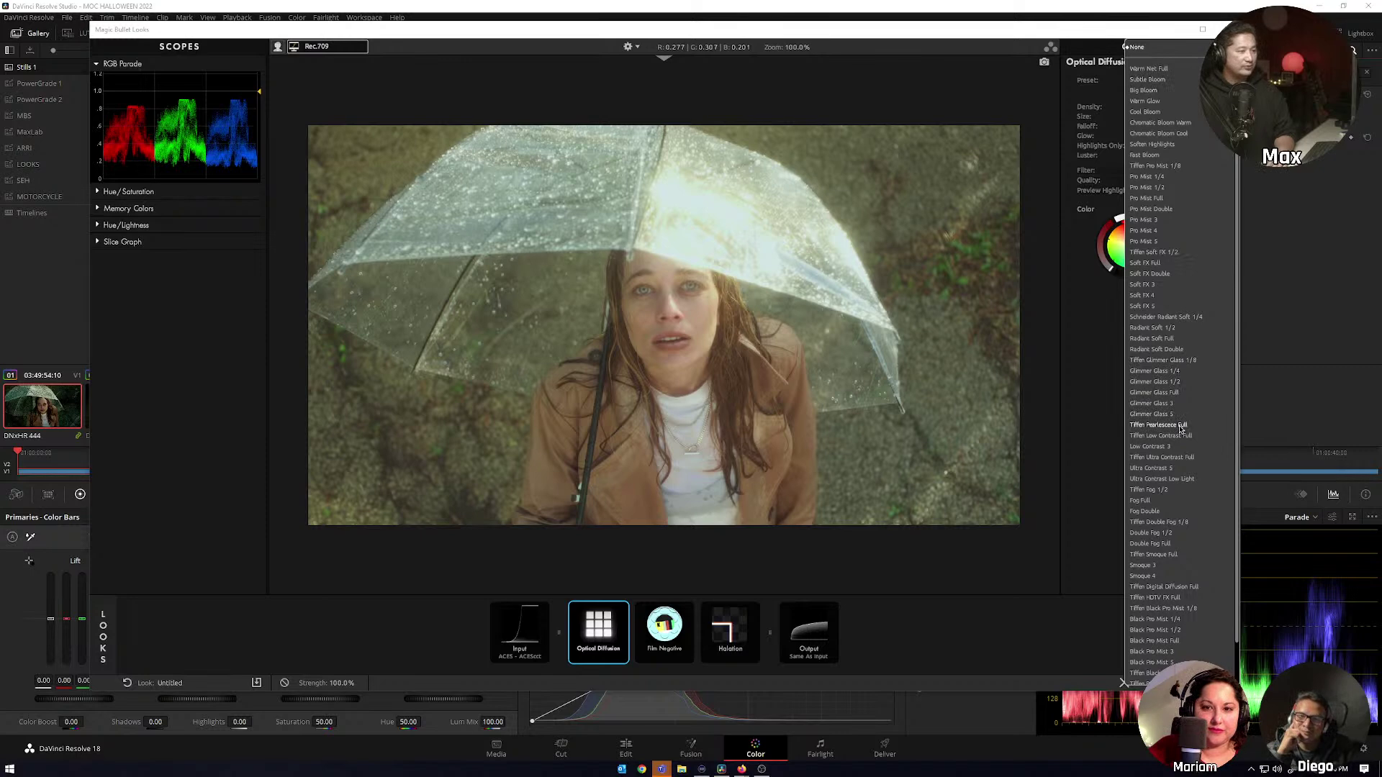
click(1154, 393)
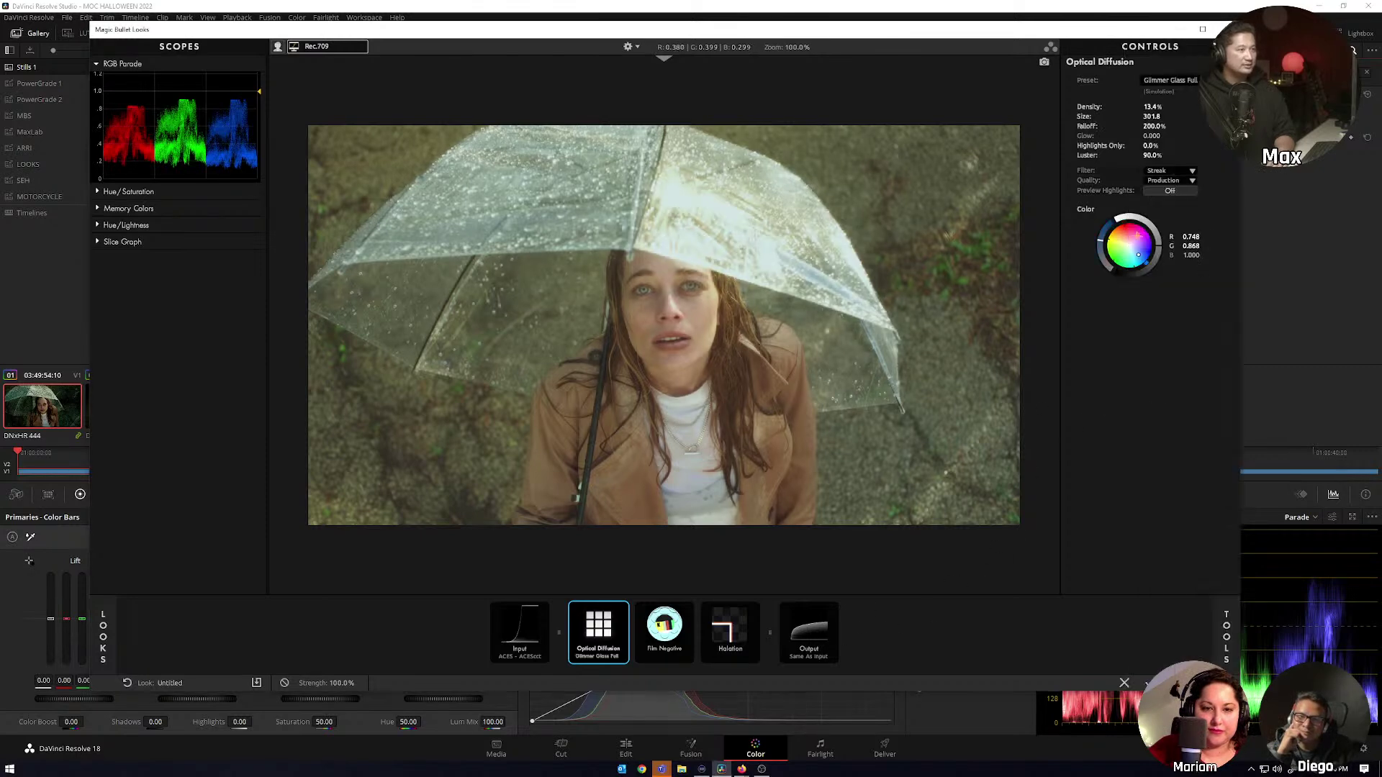
Add the Haze/Flare tool ahead of Optical Diffusion with the Cool Haze preset, and apply the look to the pre-clip node.
click(1221, 647)
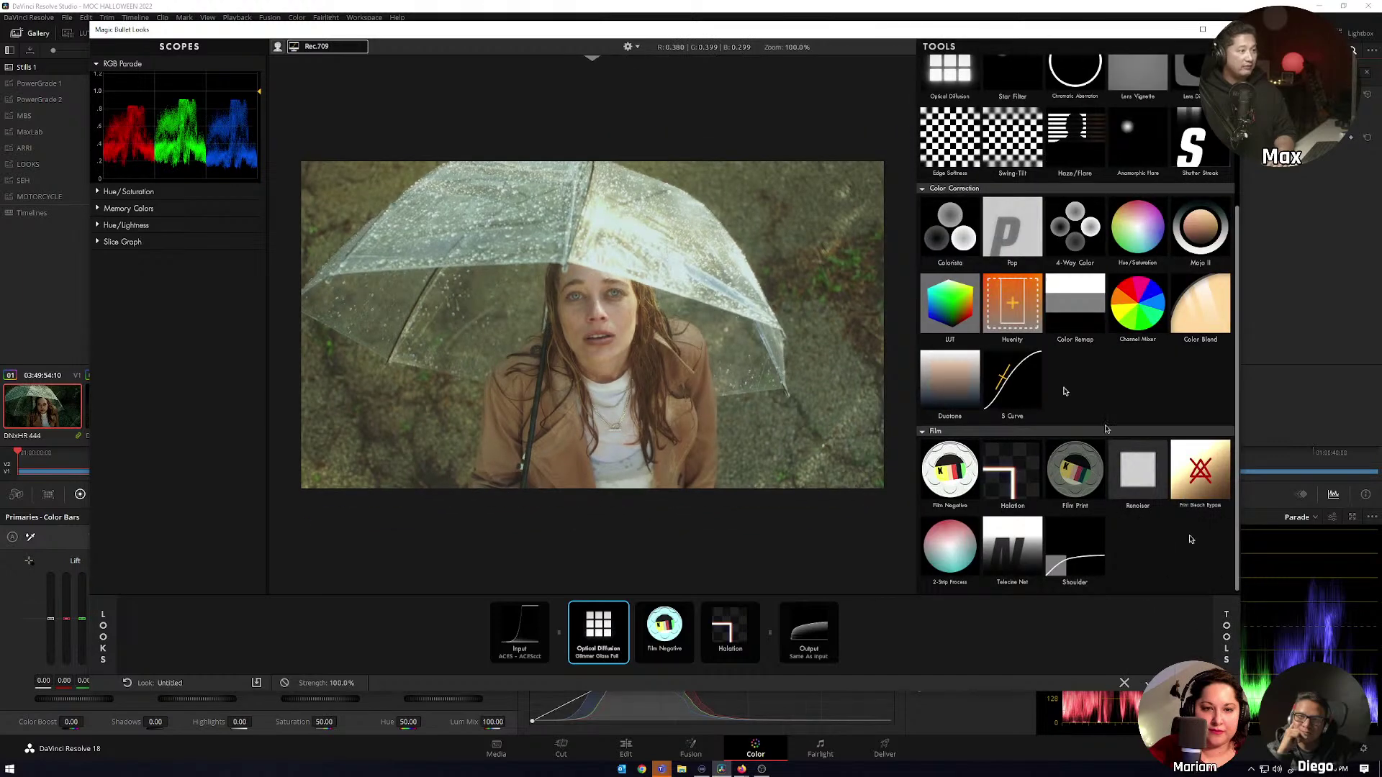
scroll(1022, 151, up, 2)
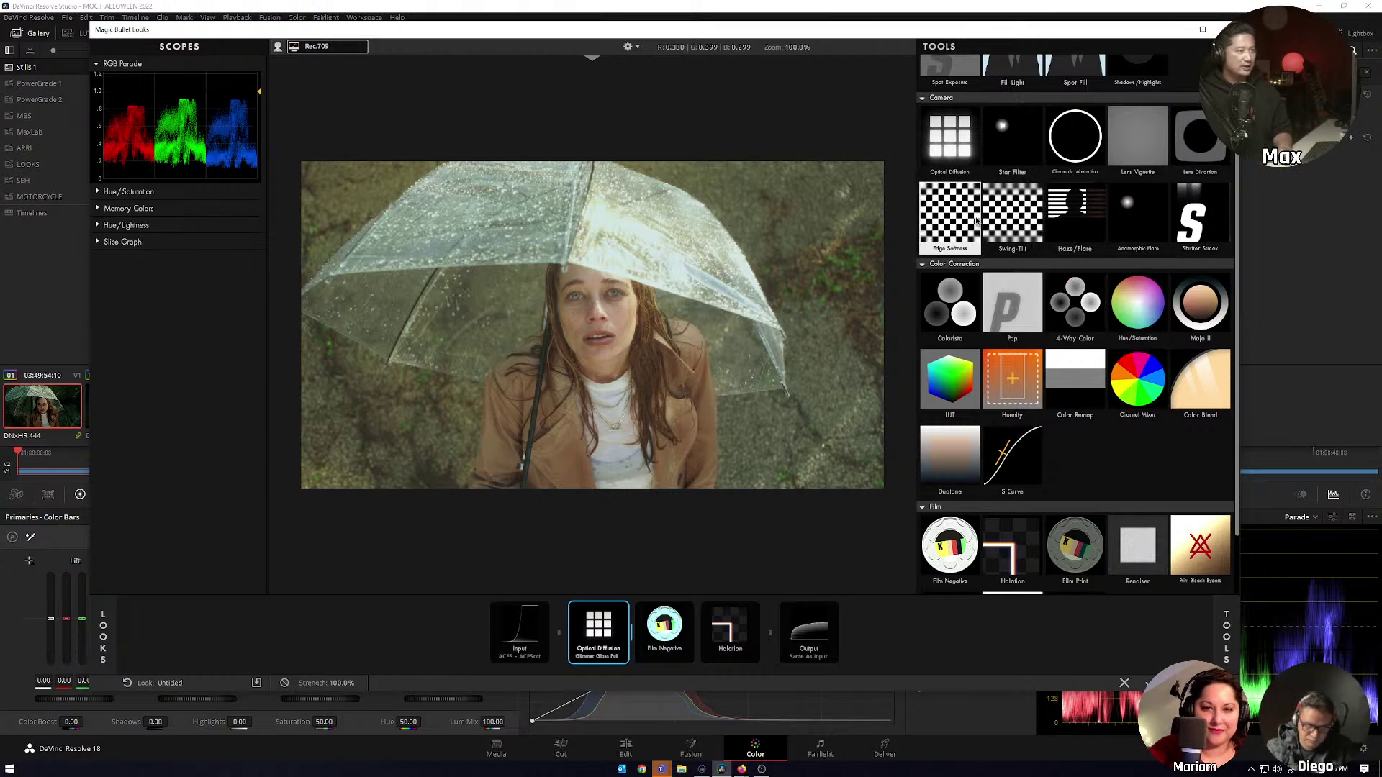
double_click(1075, 223)
drag(613, 655, 566, 640)
click(1193, 81)
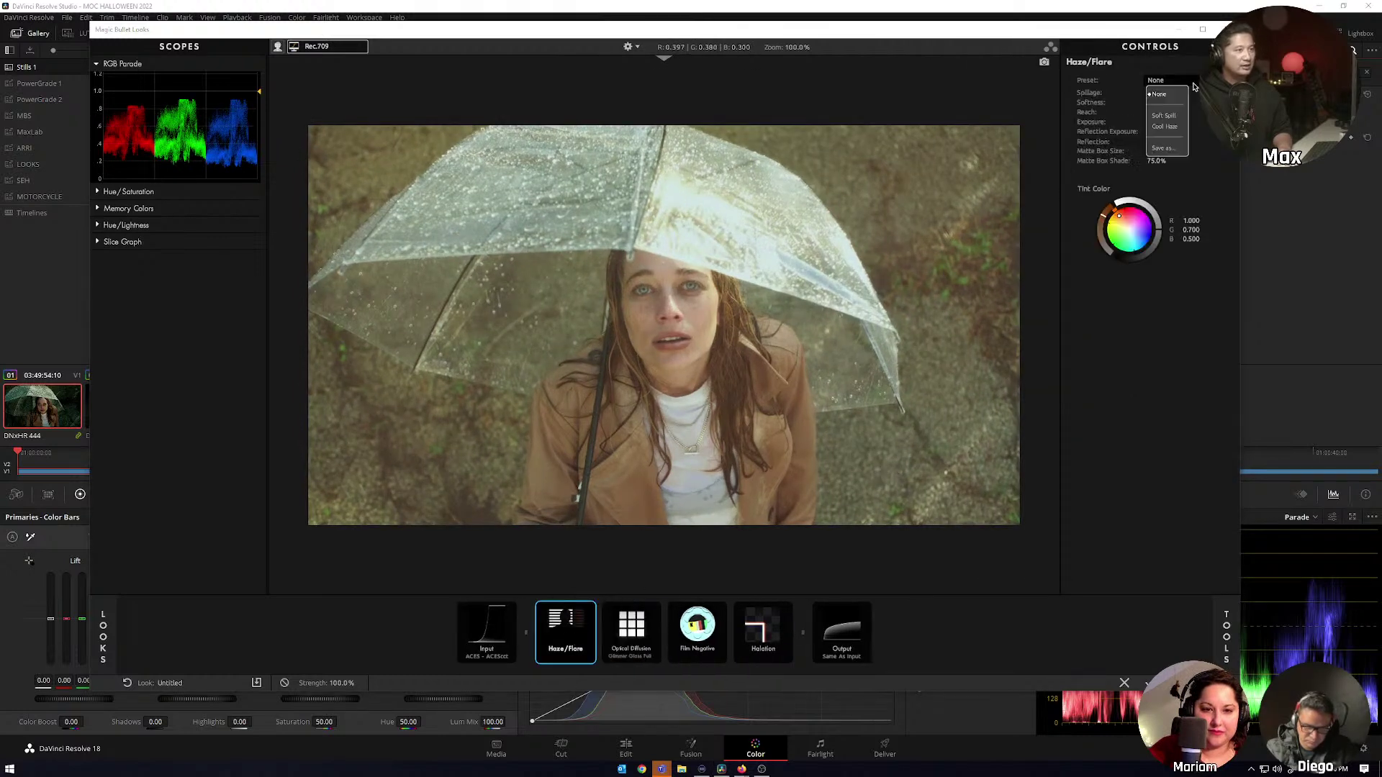
click(1175, 127)
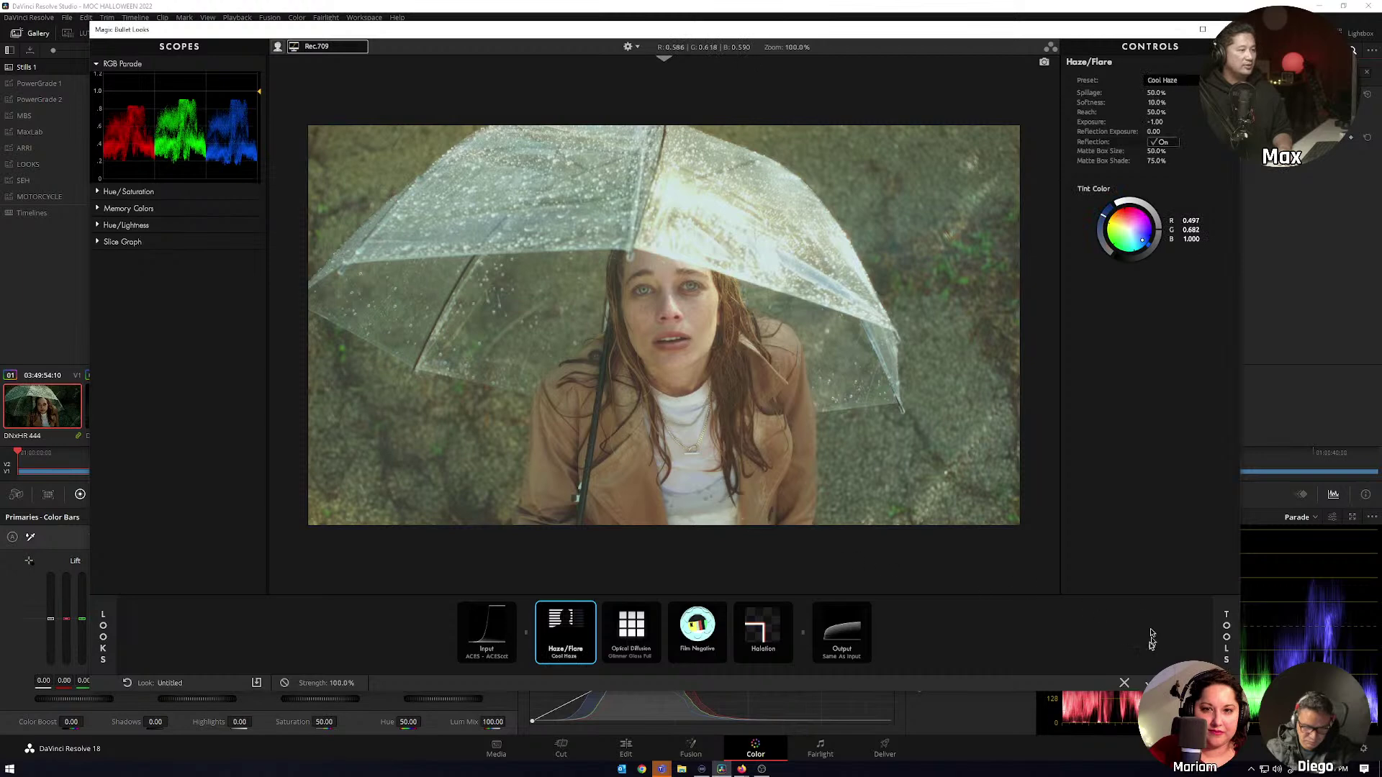
click(1149, 682)
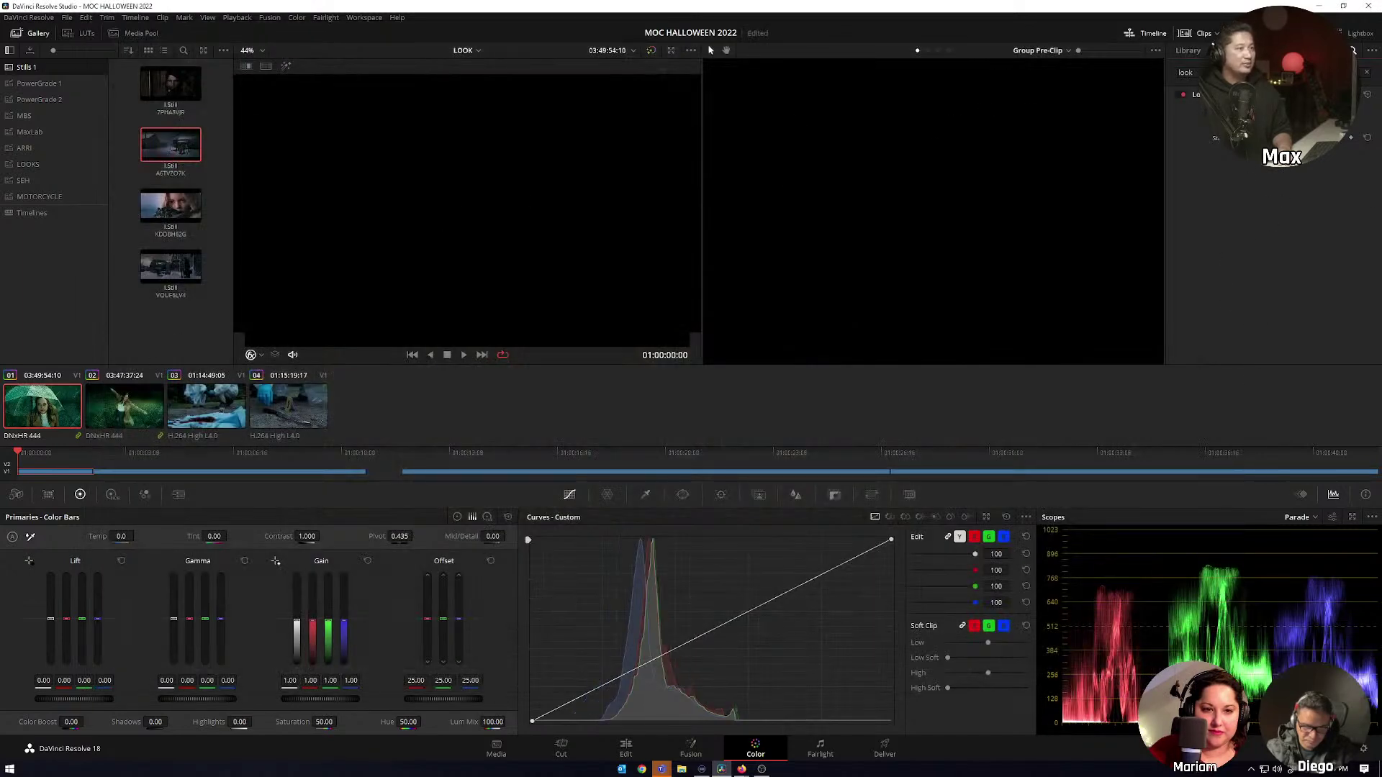
Hide the effects library and compare the umbrella shot with all grades bypassed and enabled.
click(1244, 34)
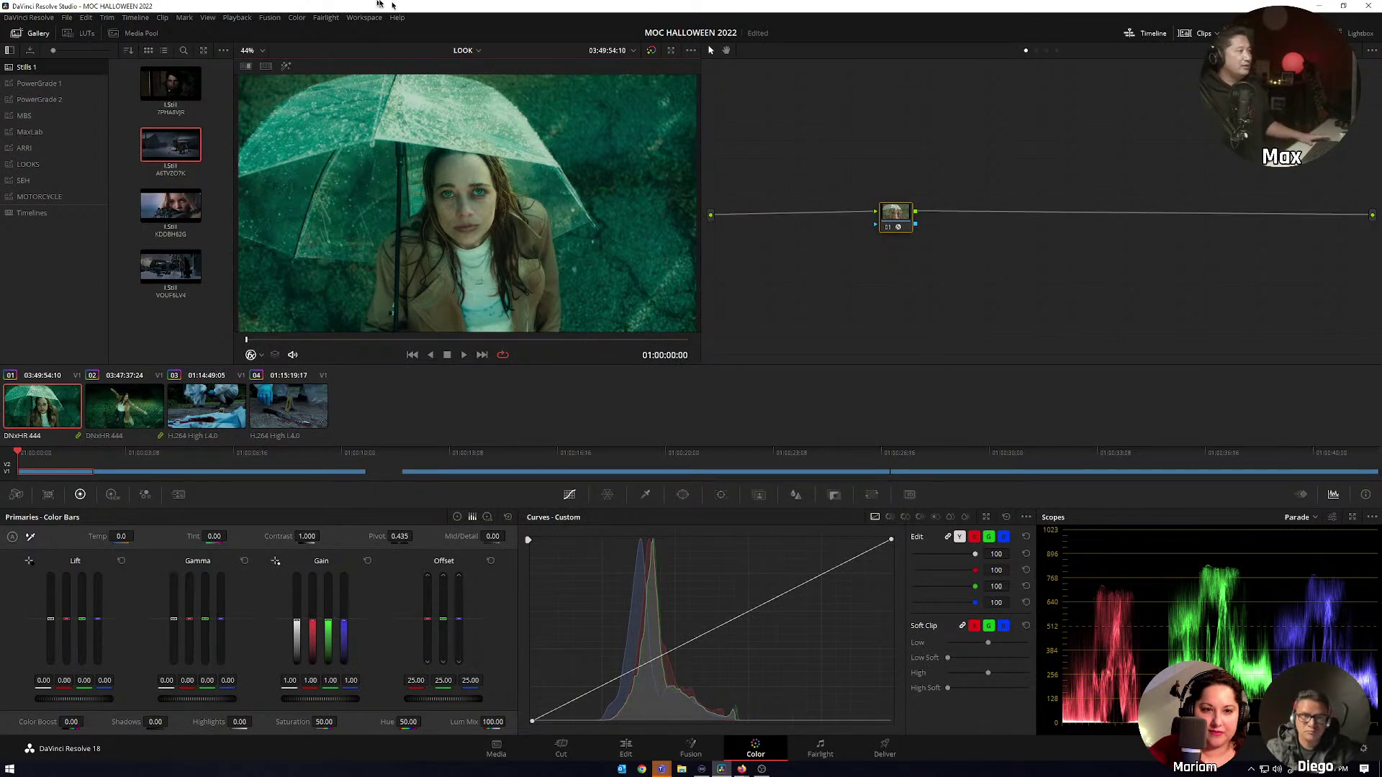
click(652, 49)
click(652, 49)
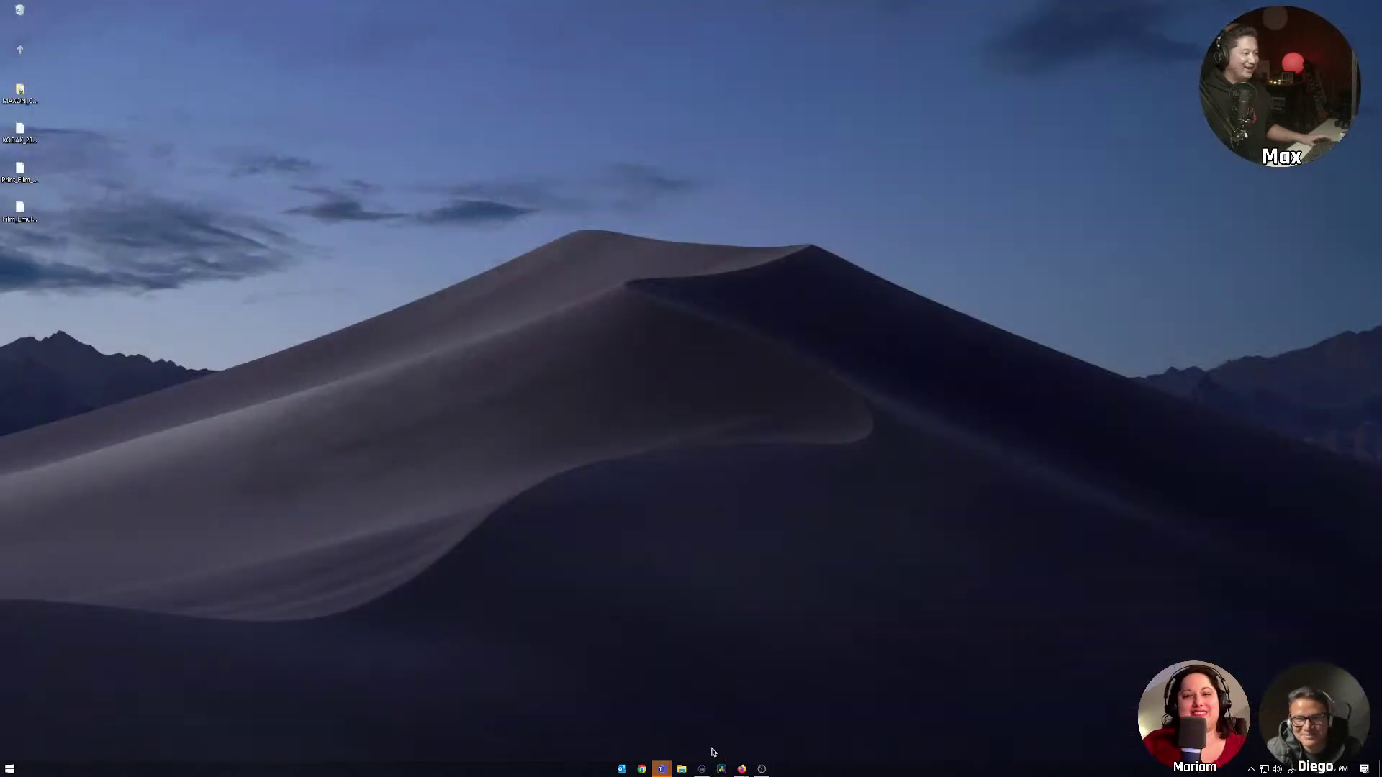
Relaunch DaVinci Resolve and open the MOC HALLOWEEN 2022 project from the MAX / Training / Max On Color folder.
click(721, 768)
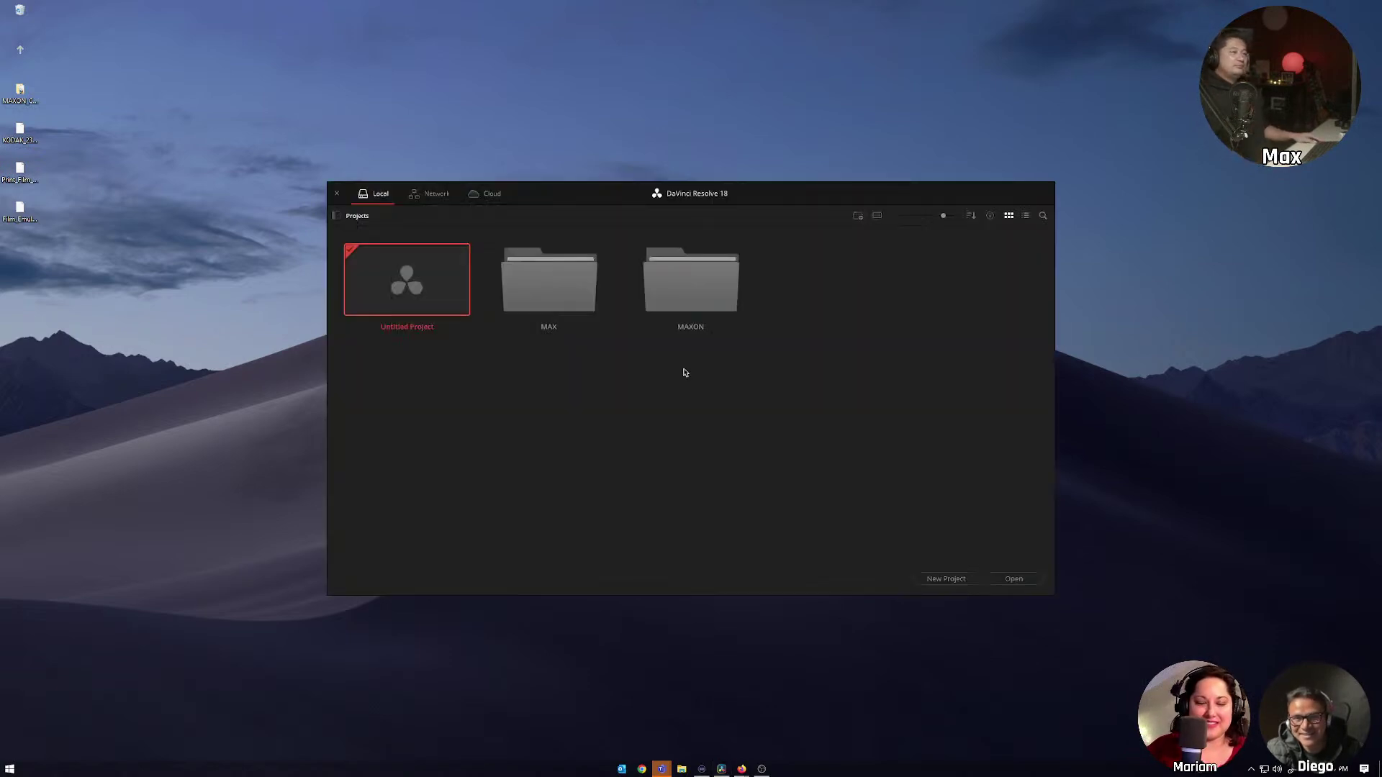
double_click(549, 282)
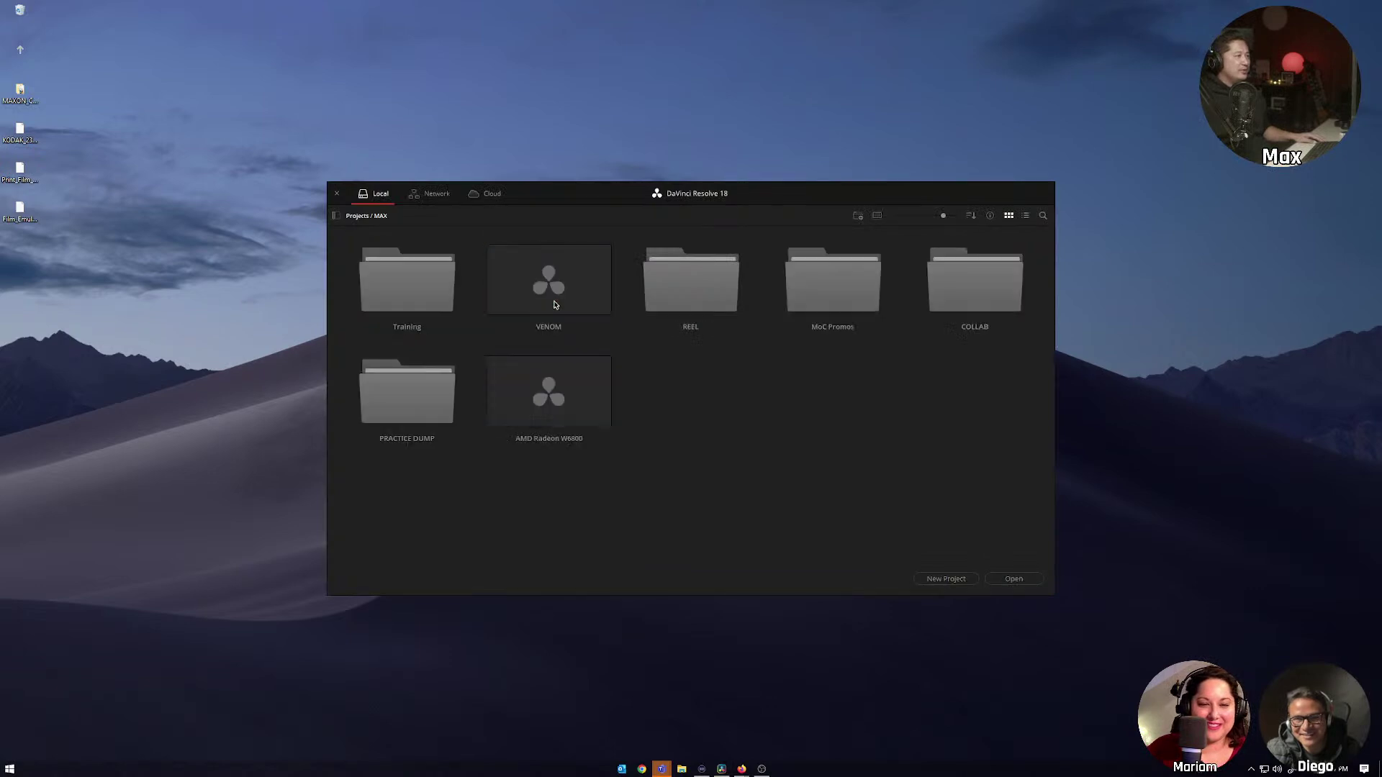
double_click(403, 288)
double_click(402, 295)
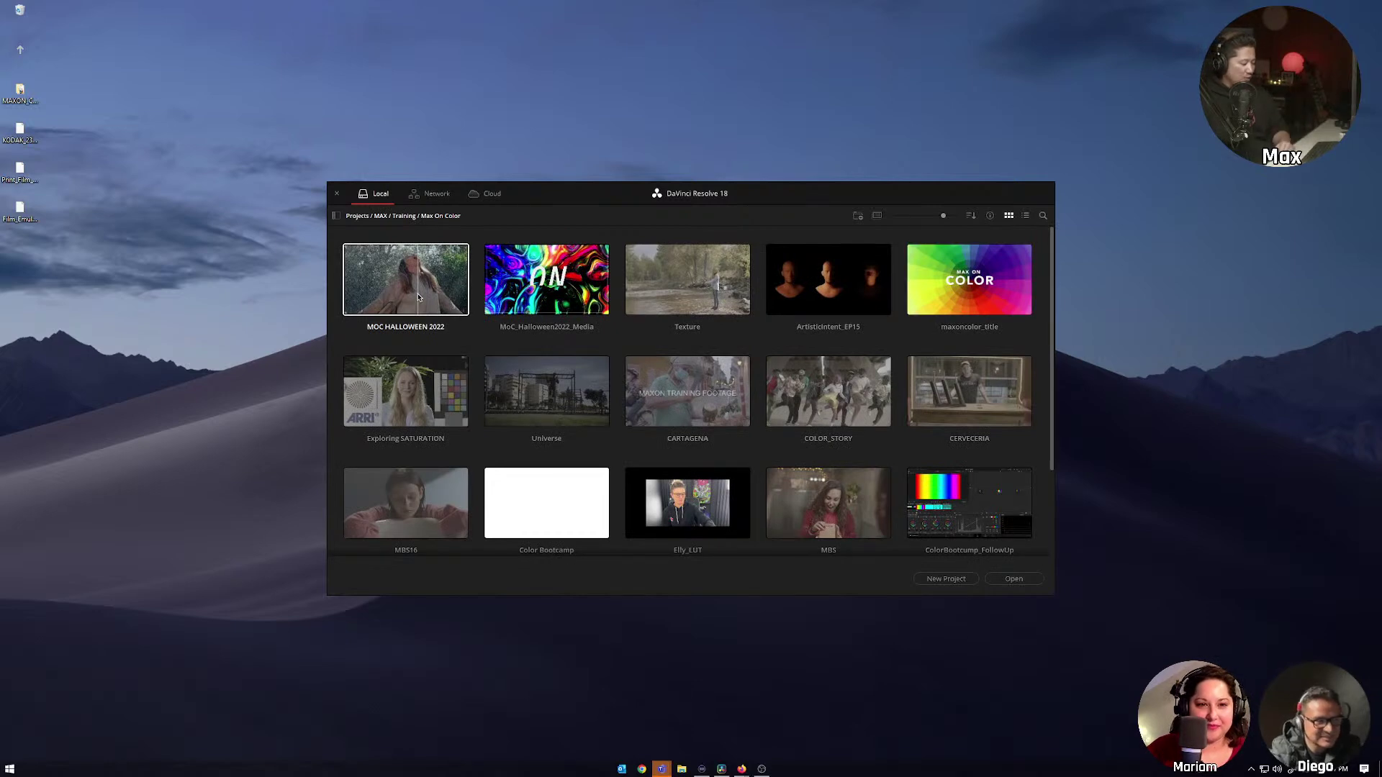
click(418, 297)
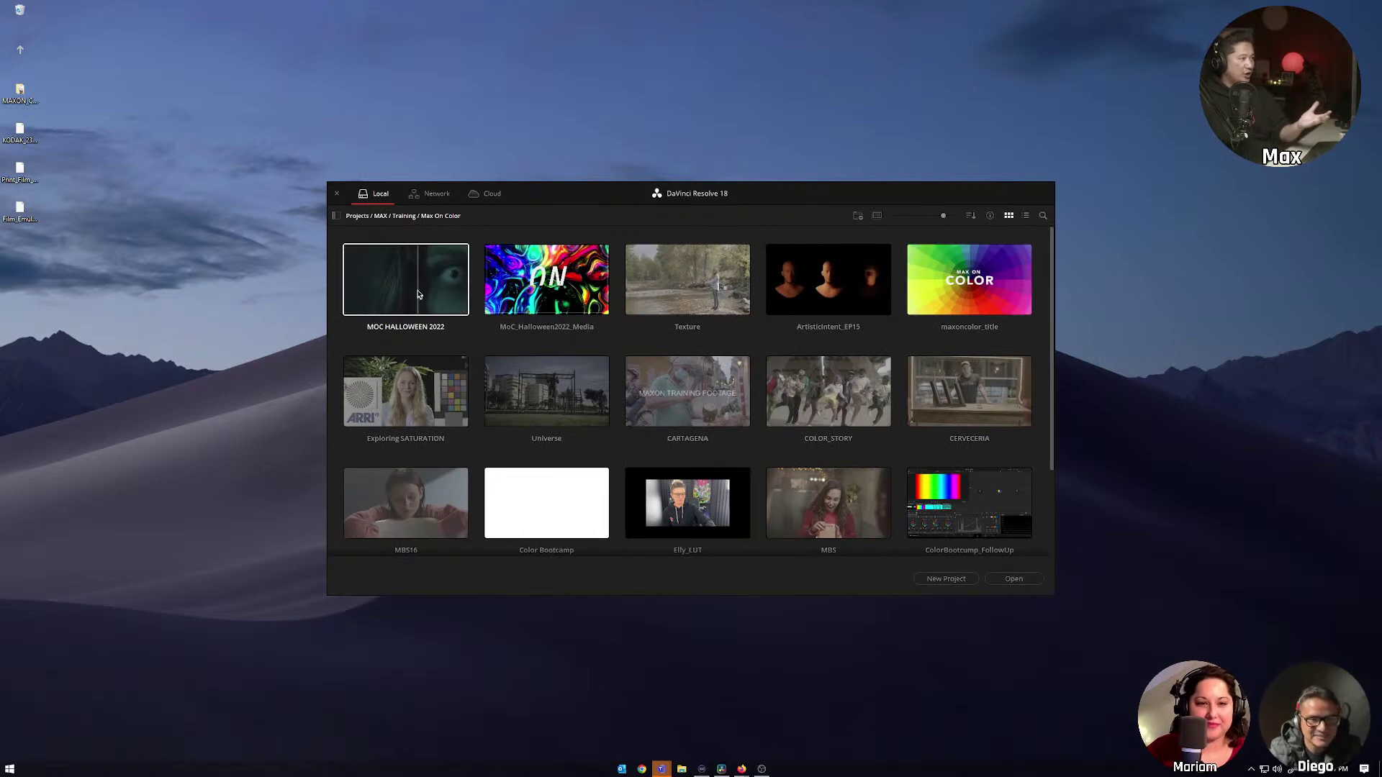
click(992, 578)
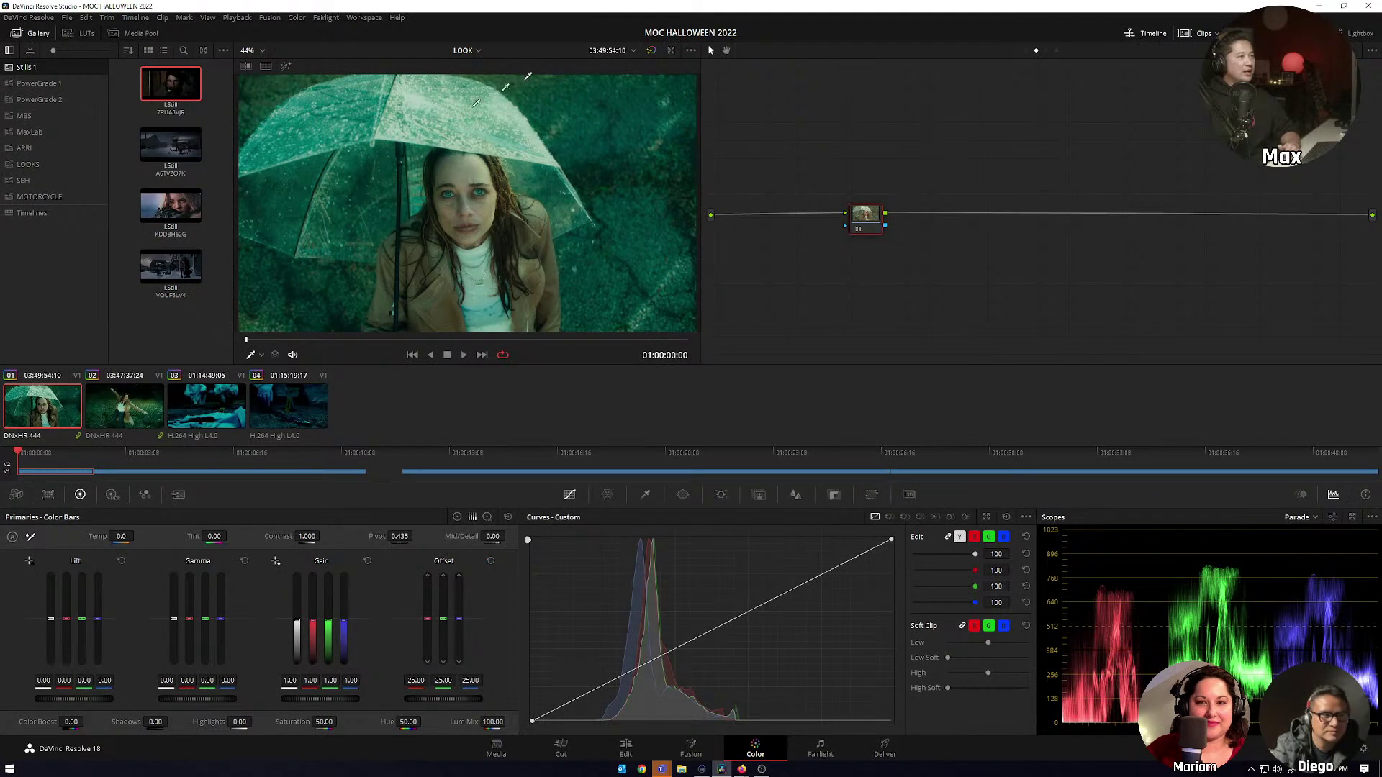
Bypass all grades and compare the ungraded umbrella shot in a wipe with the reference still of the vehicle in the snow.
click(650, 51)
click(651, 52)
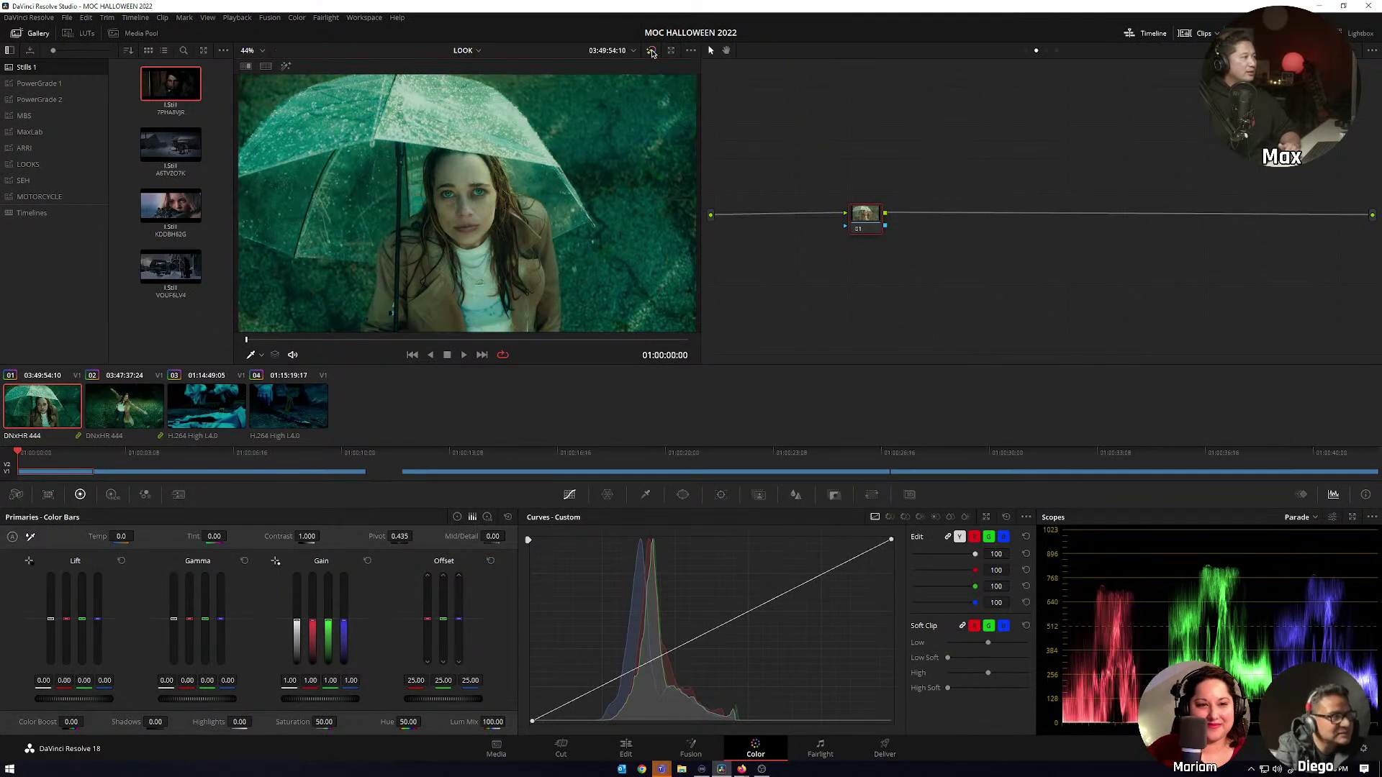
click(652, 52)
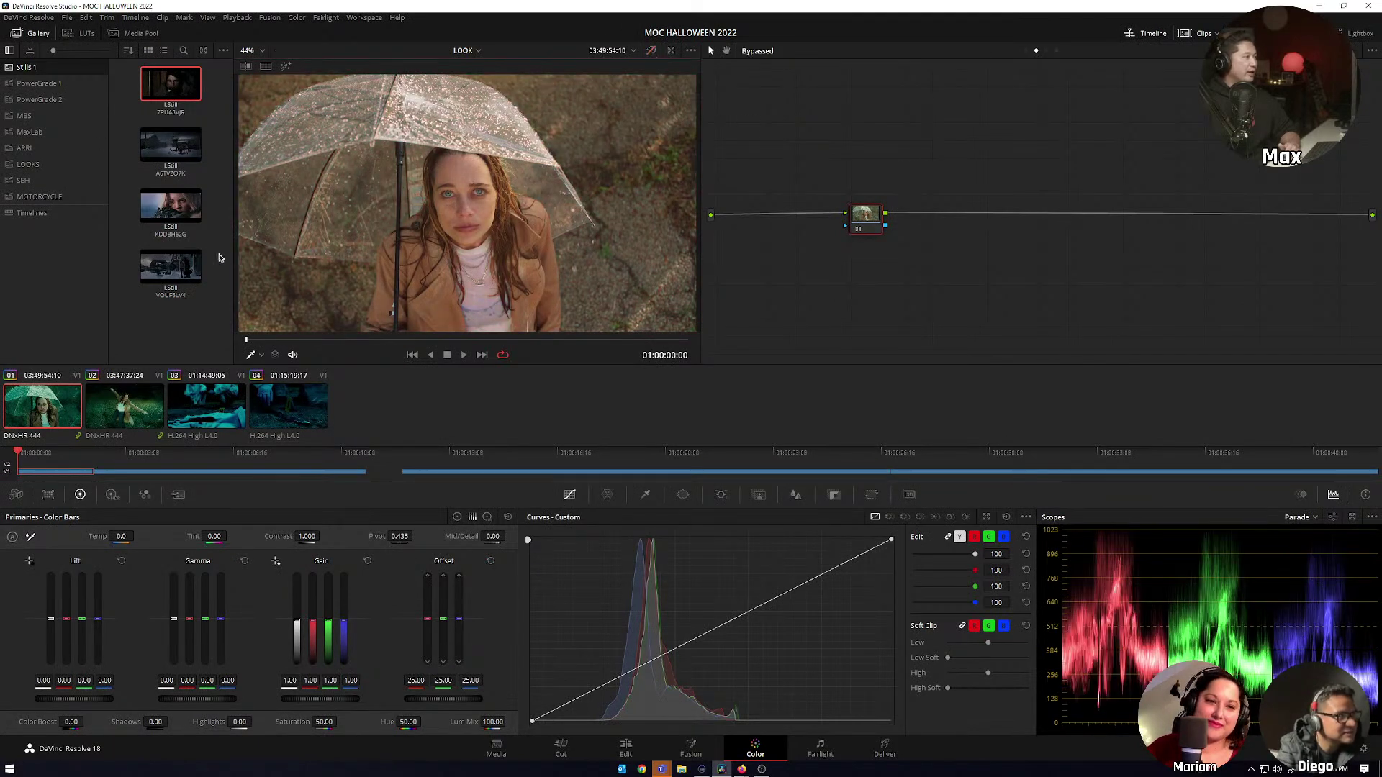
click(172, 266)
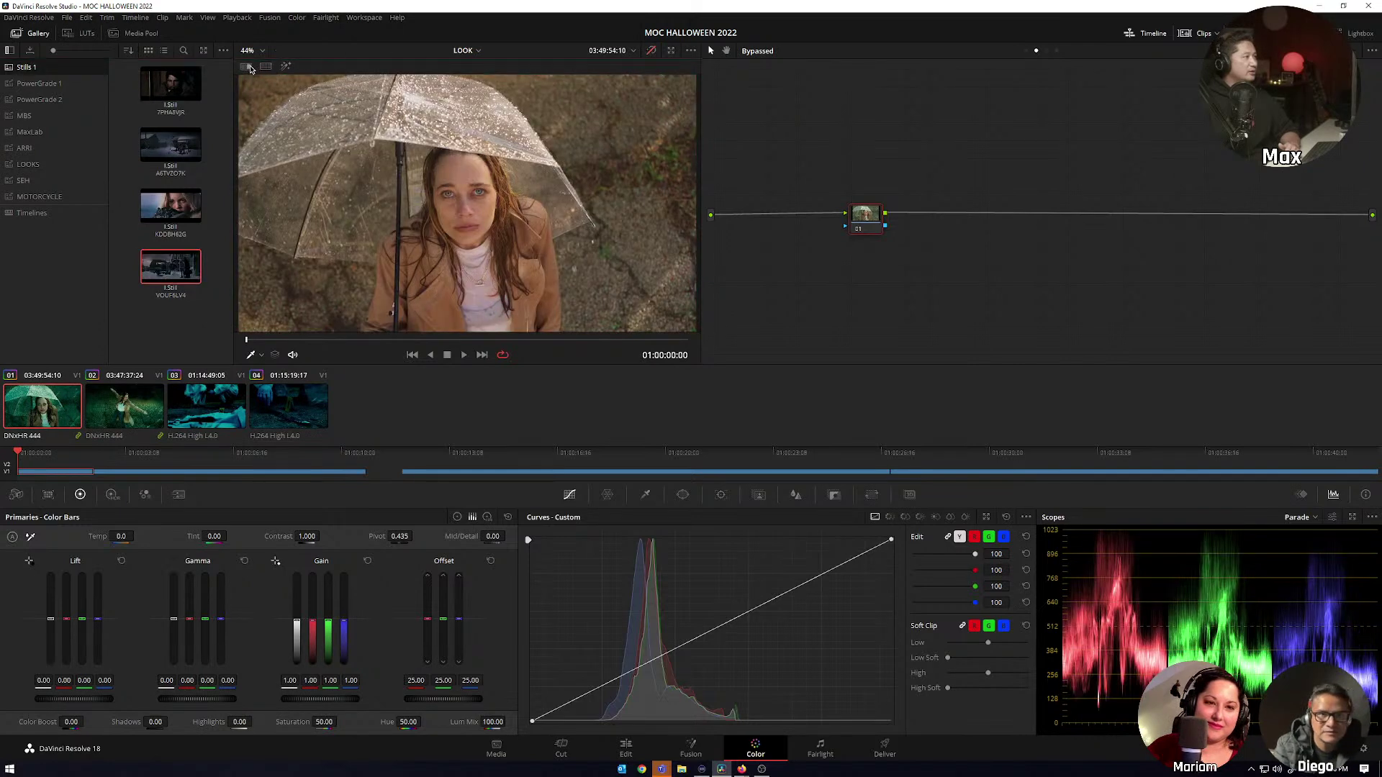
click(246, 65)
drag(465, 146, 321, 174)
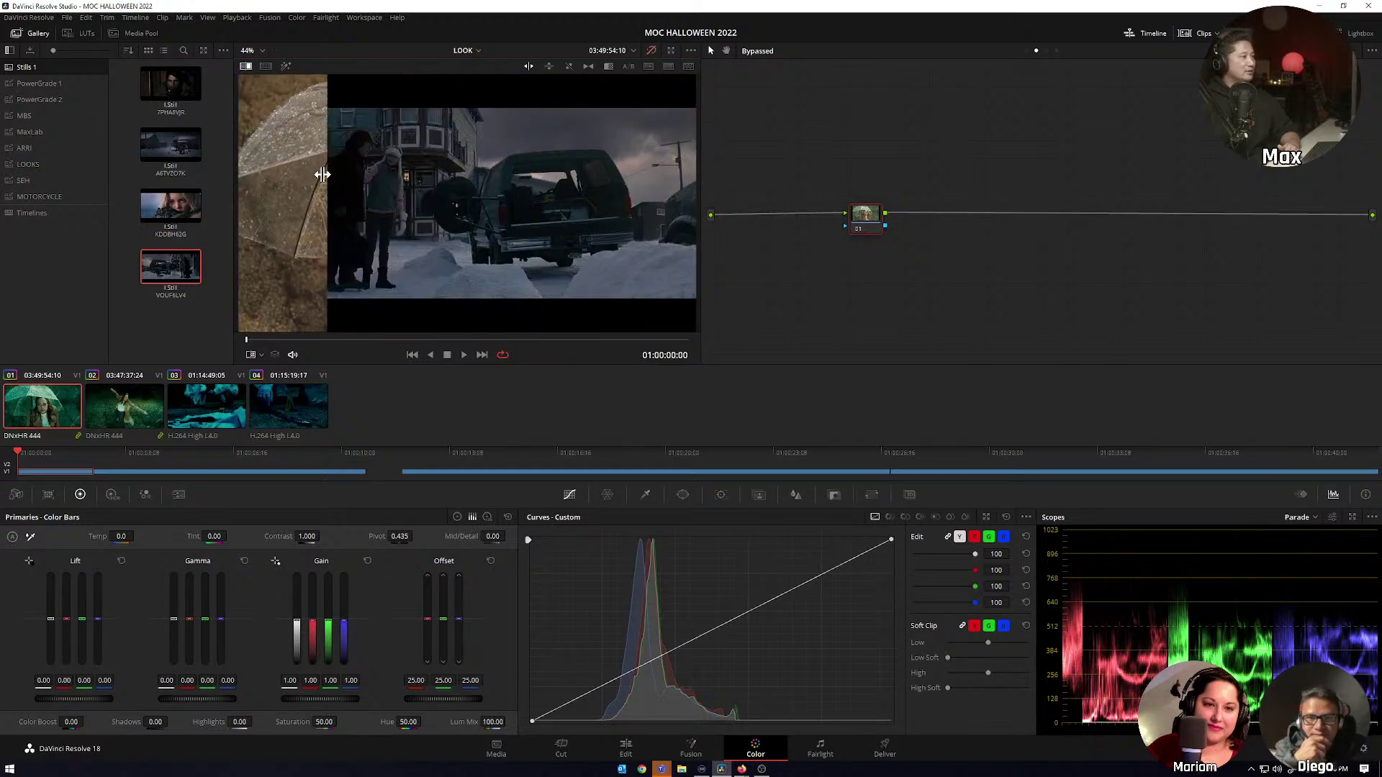
click(247, 67)
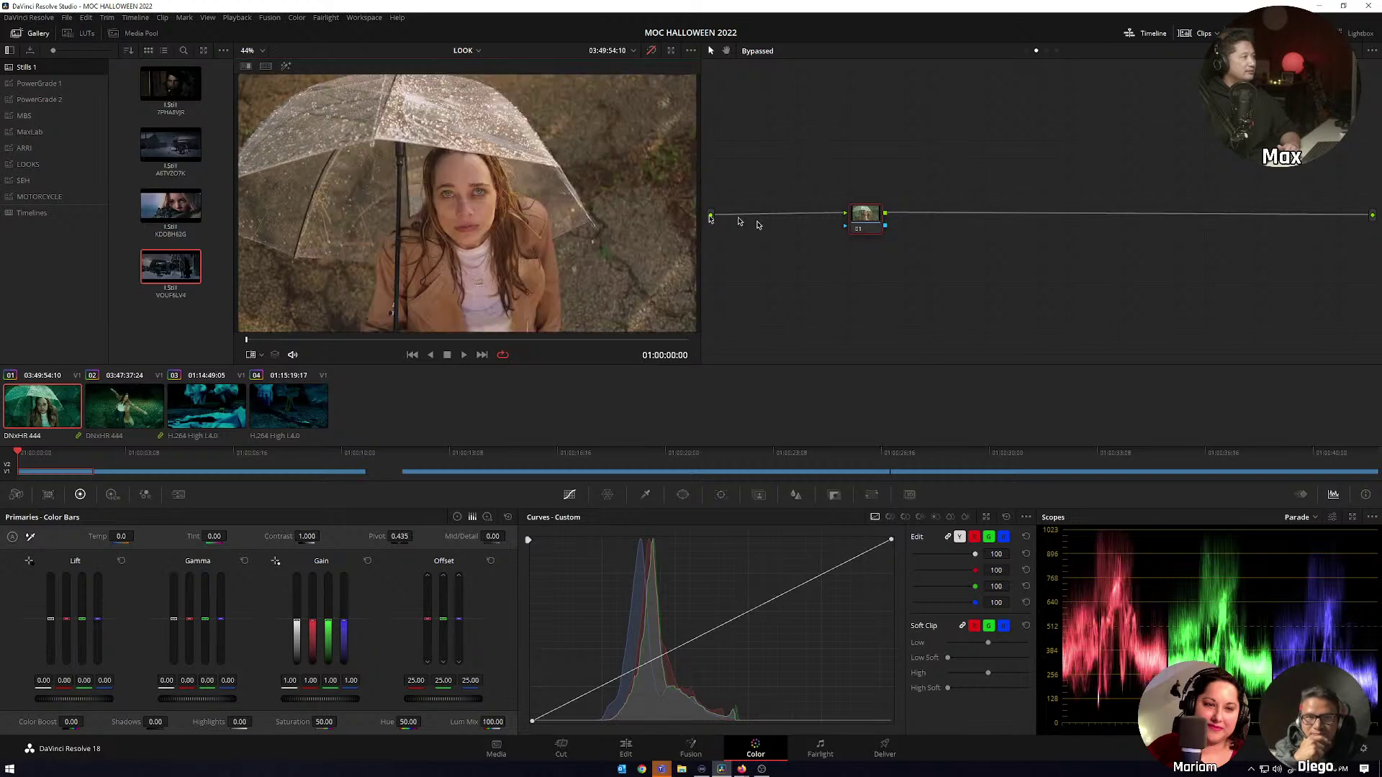
Enable the grades again and compare the graded umbrella shot in a wipe with the vehicle still and the dark snowy barn still.
click(651, 51)
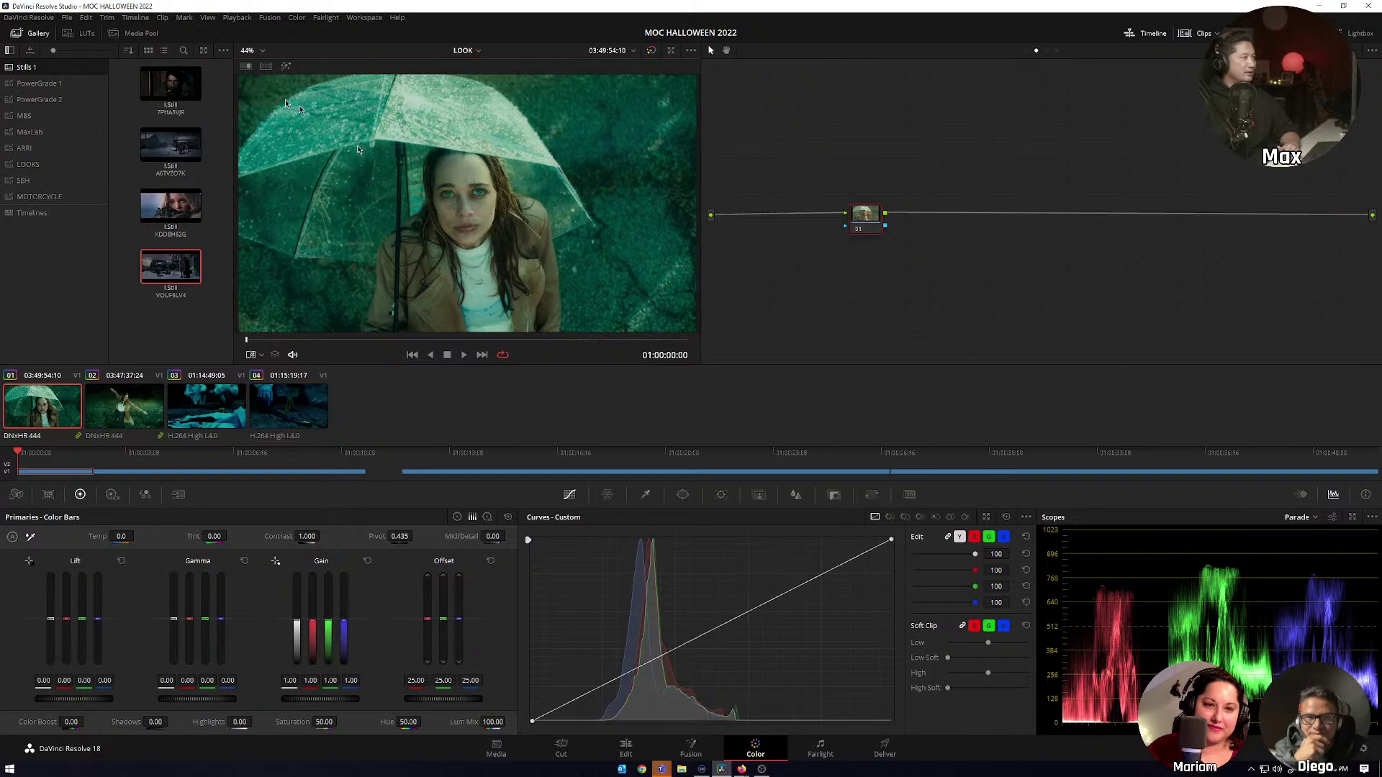
click(246, 67)
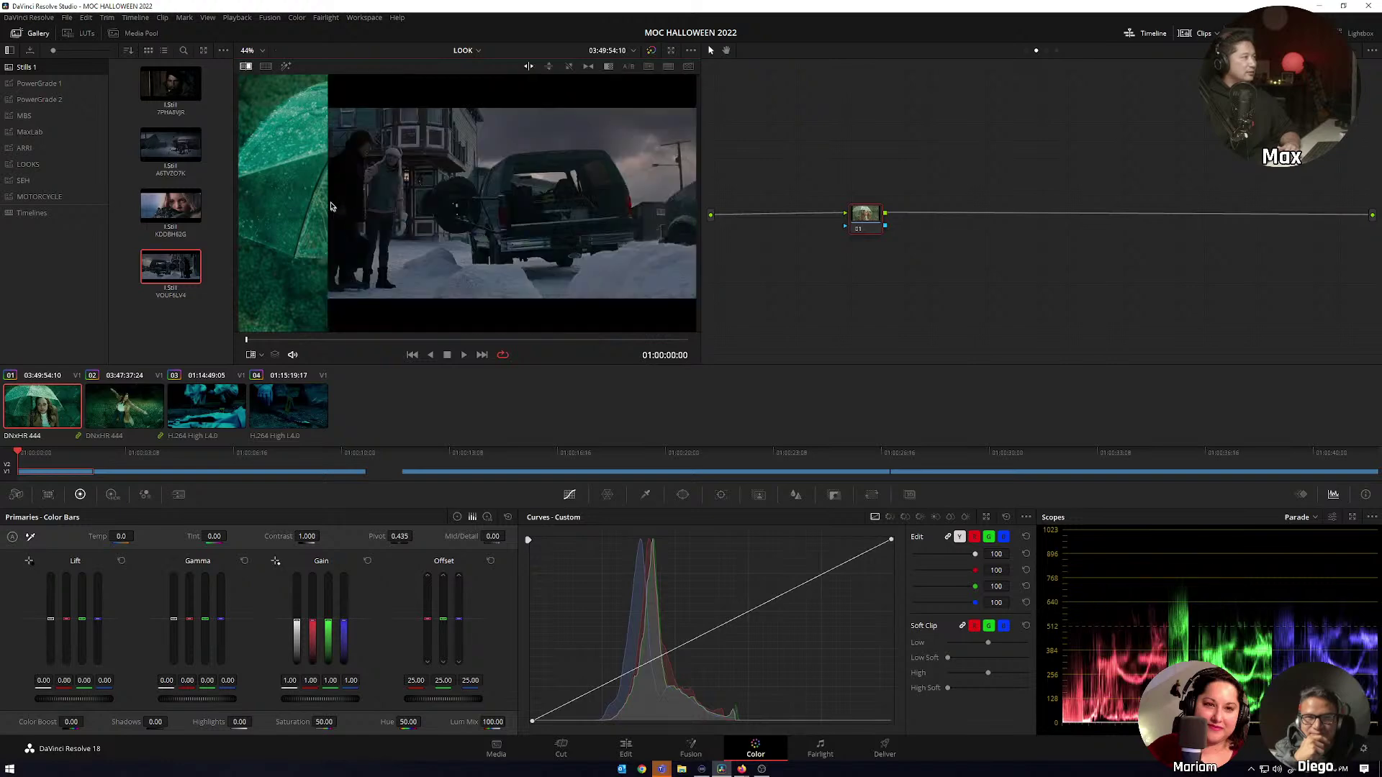
mouse_move(335, 200)
mouse_down()
mouse_move(651, 201)
mouse_move(350, 196)
mouse_up()
click(173, 159)
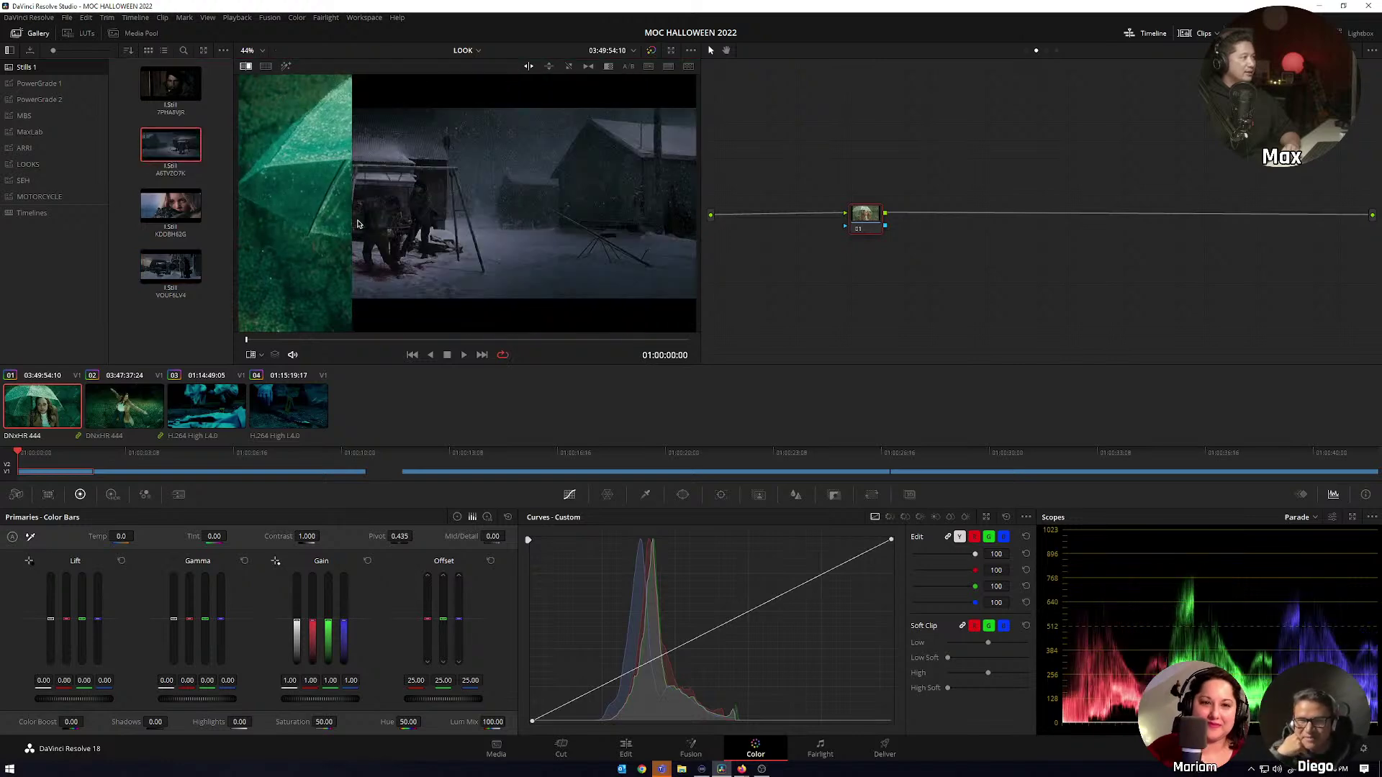
drag(348, 208, 529, 195)
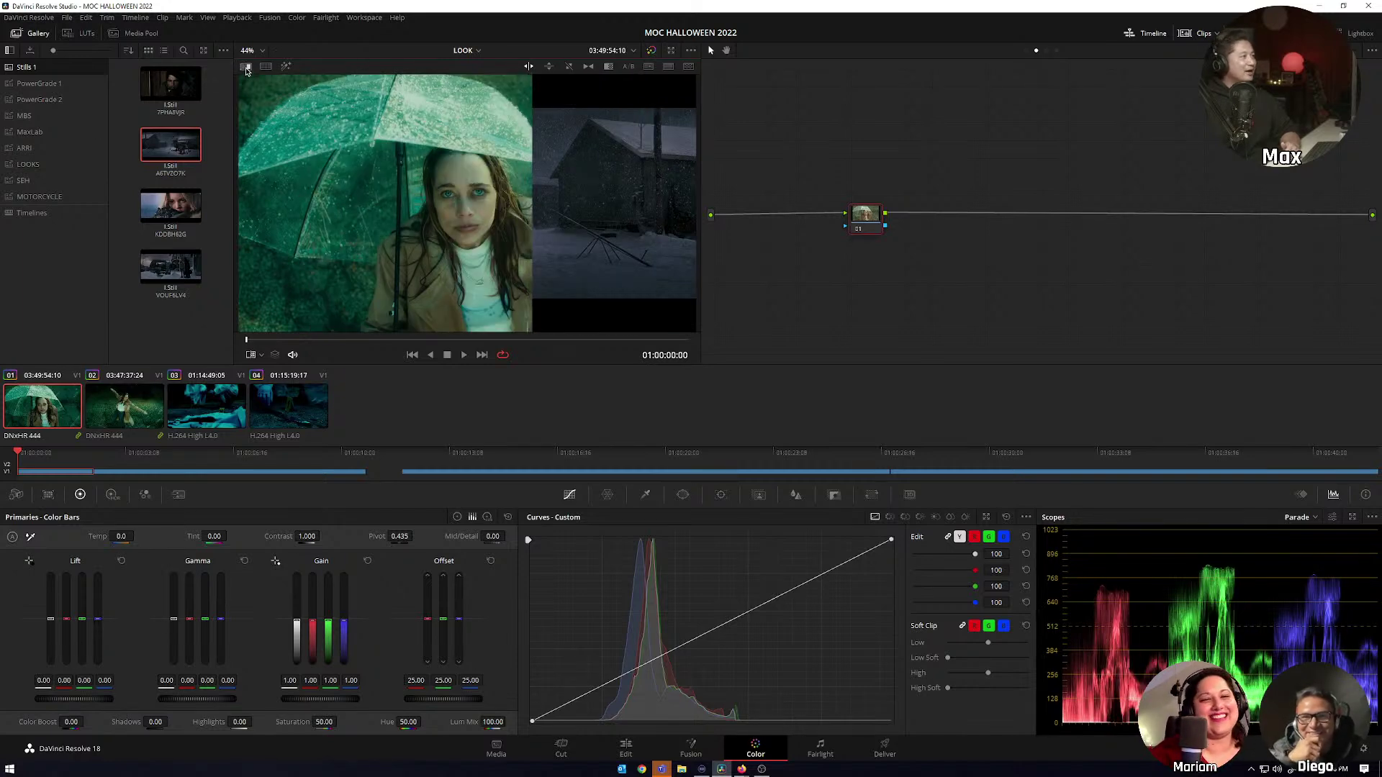
click(246, 67)
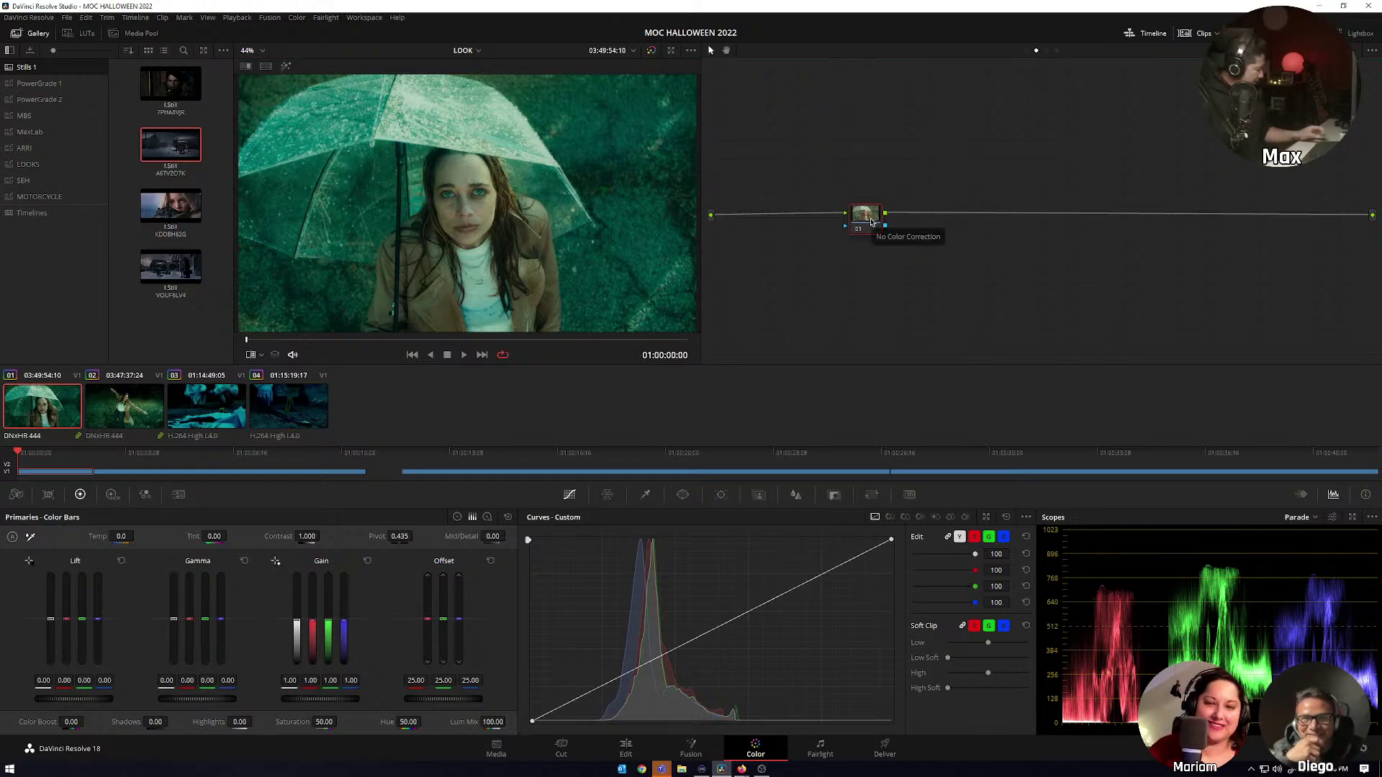
Lower the overall offset to 18.20 on a new serial node and move that correction to the first node.
key(alt+s)
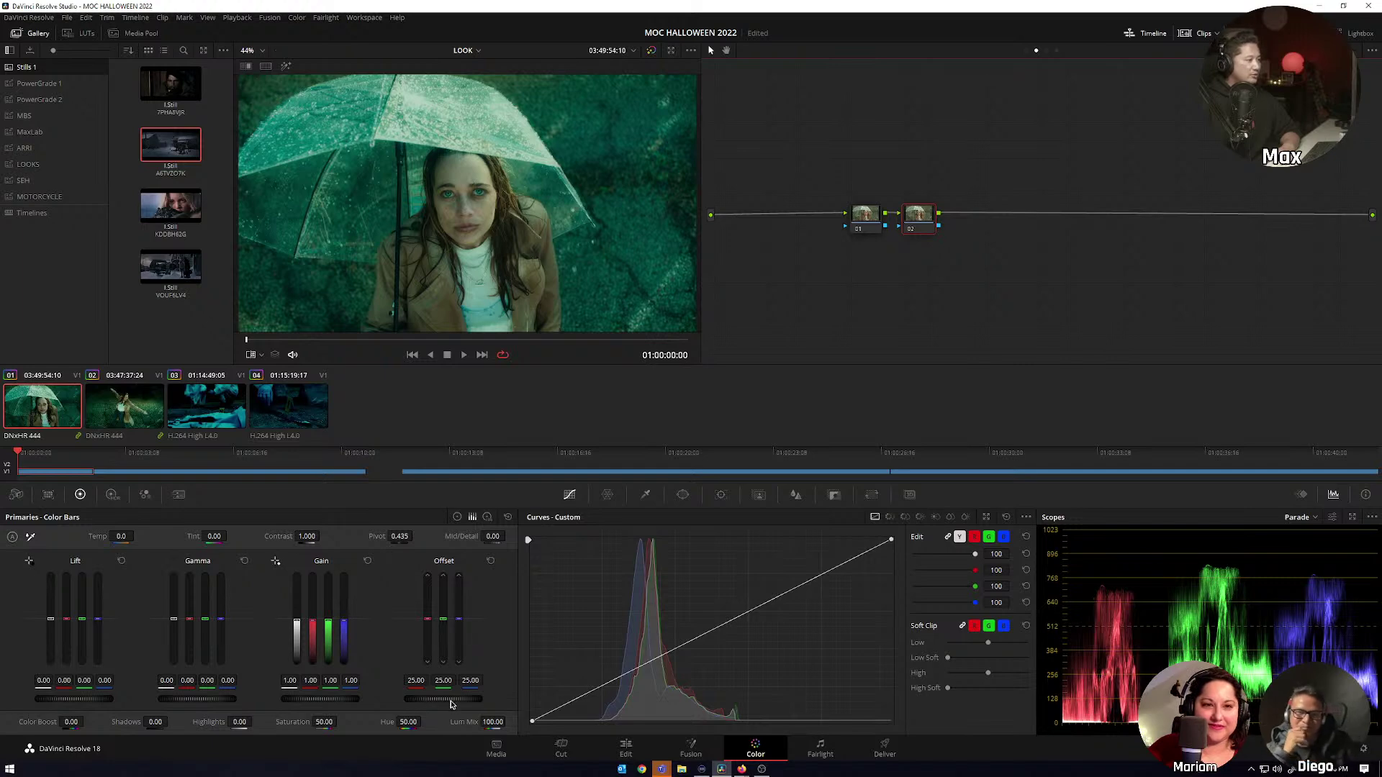
drag(443, 698, 417, 698)
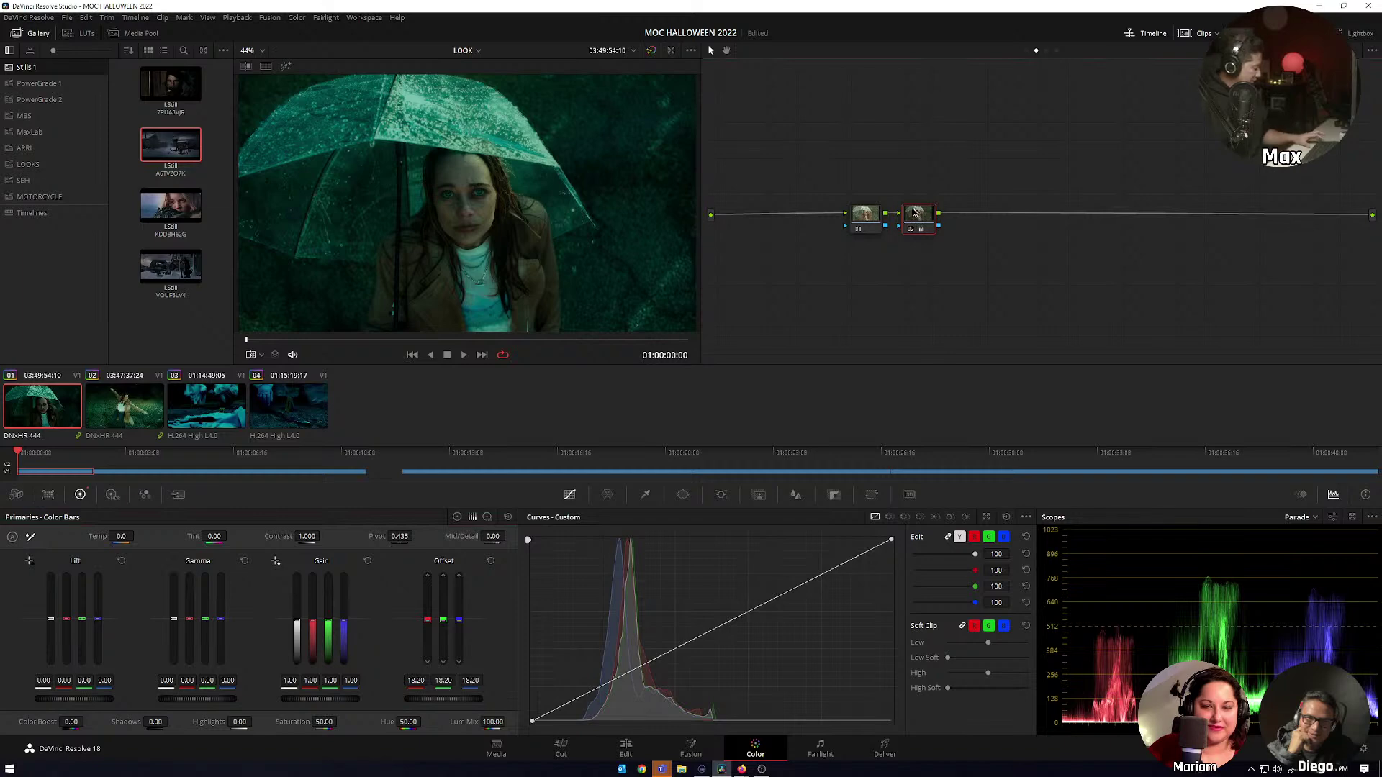
click(867, 216)
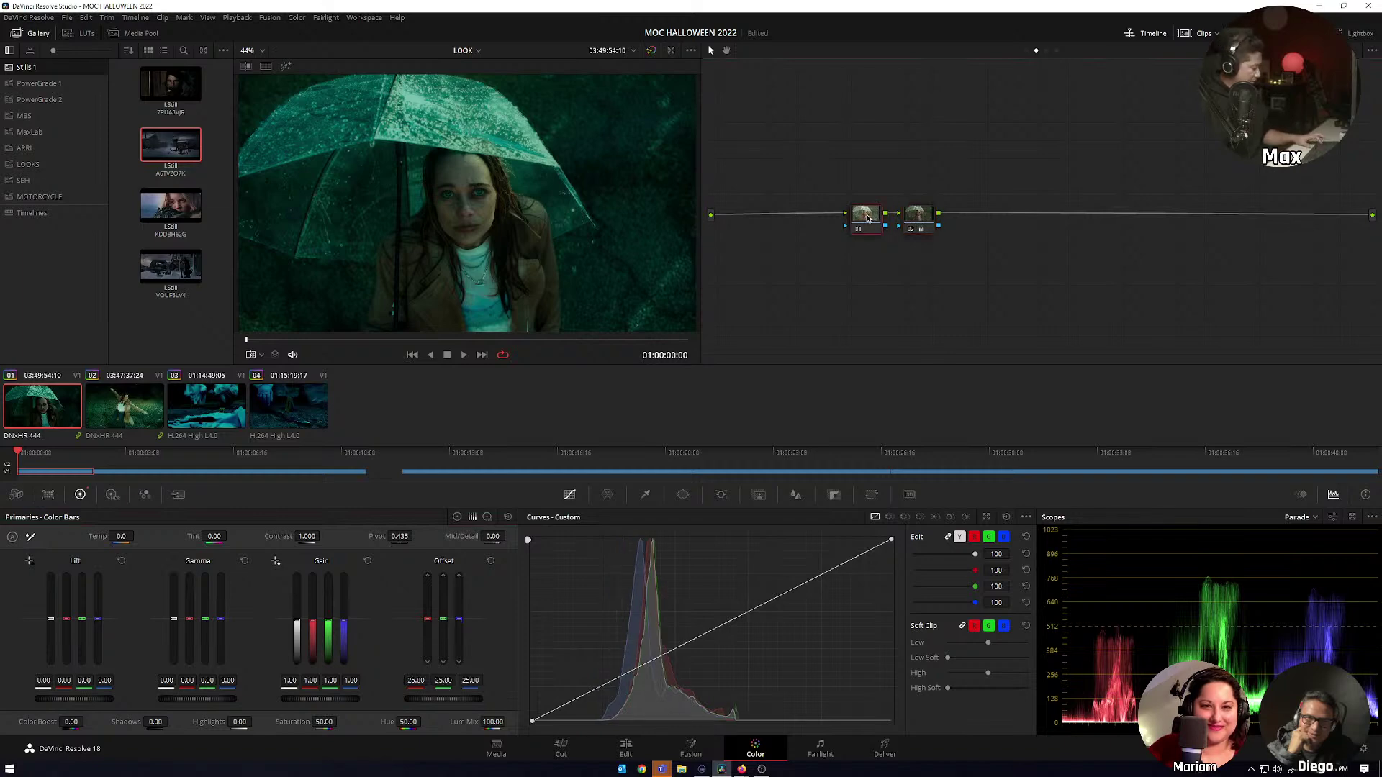
click(918, 216)
right_click(922, 218)
click(929, 229)
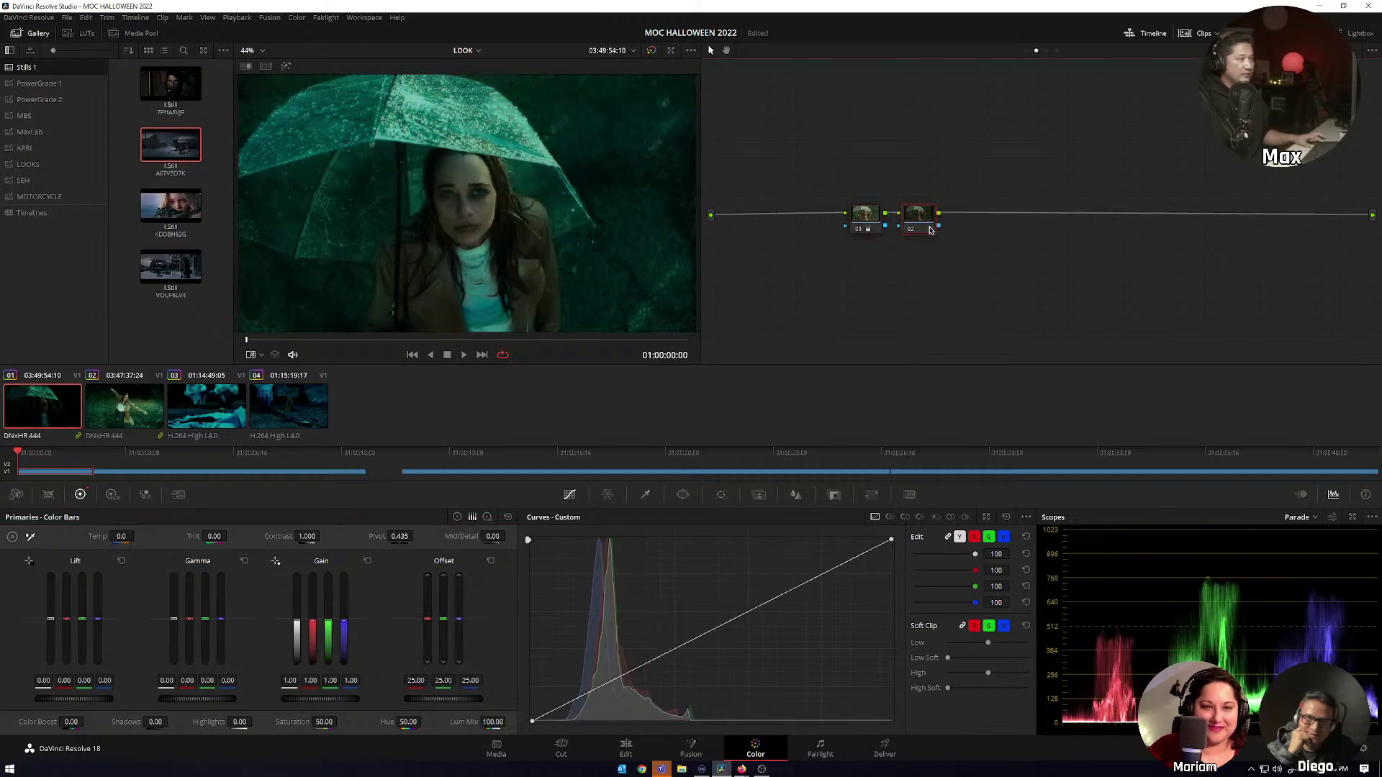
click(863, 225)
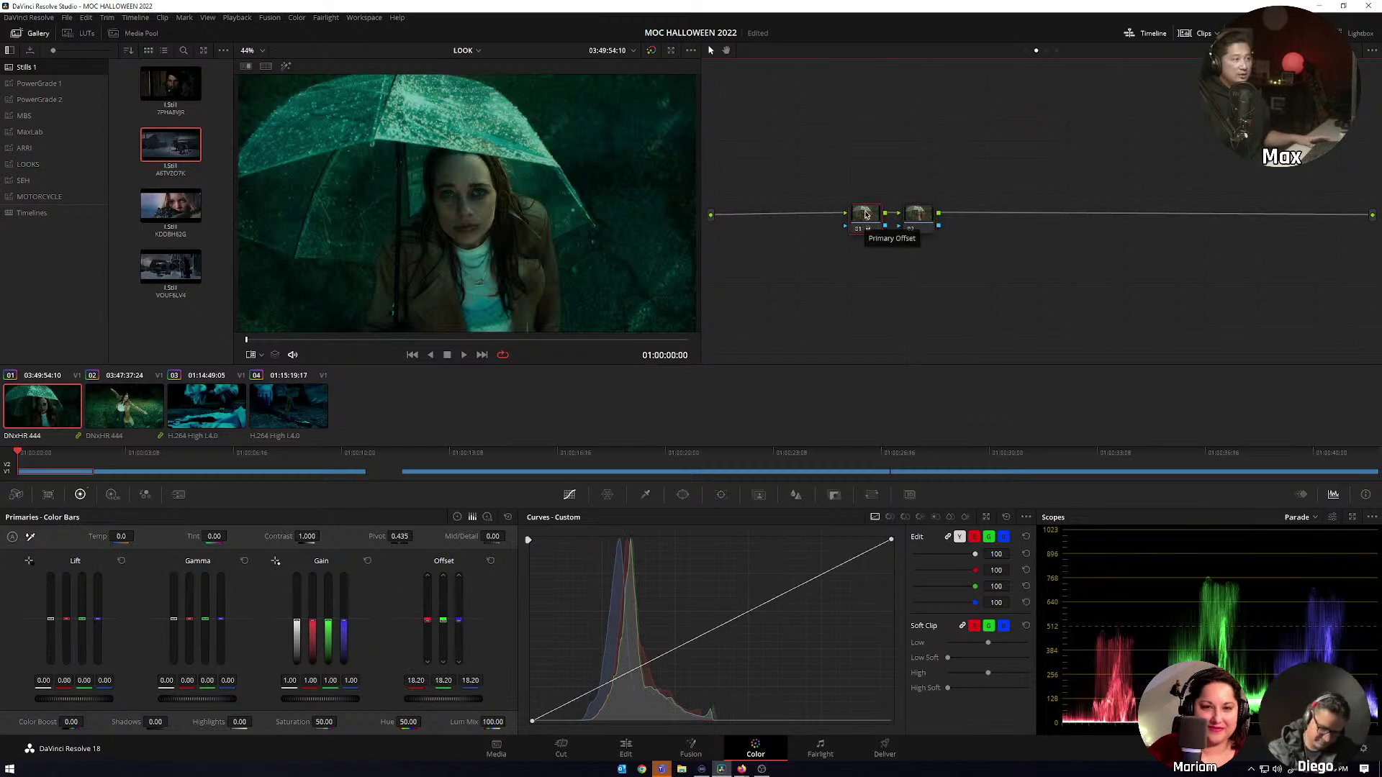
On the second node, set the pivot to 0.413 and reduce the contrast to 0.756.
click(918, 224)
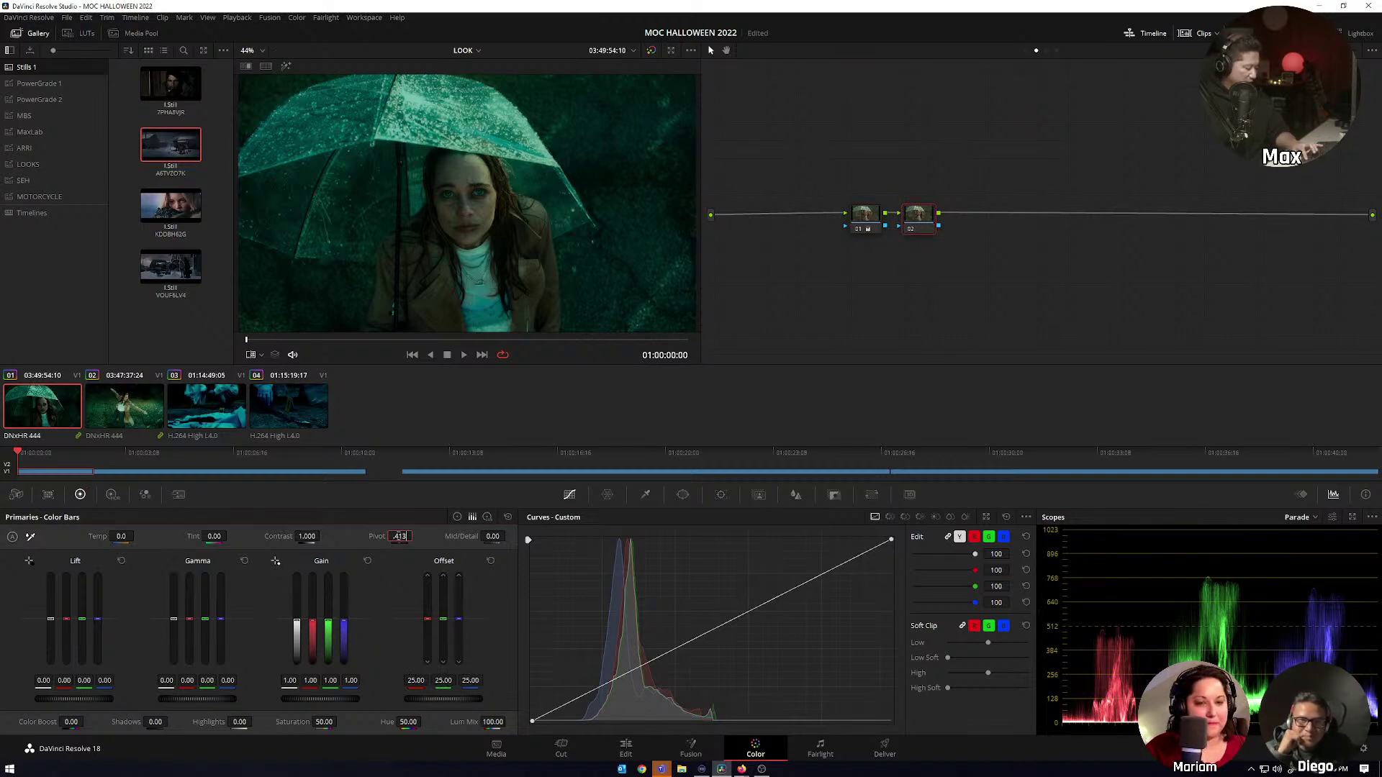
mouse_move(397, 537)
mouse_down()
mouse_move(397, 579)
mouse_move(393, 548)
mouse_up()
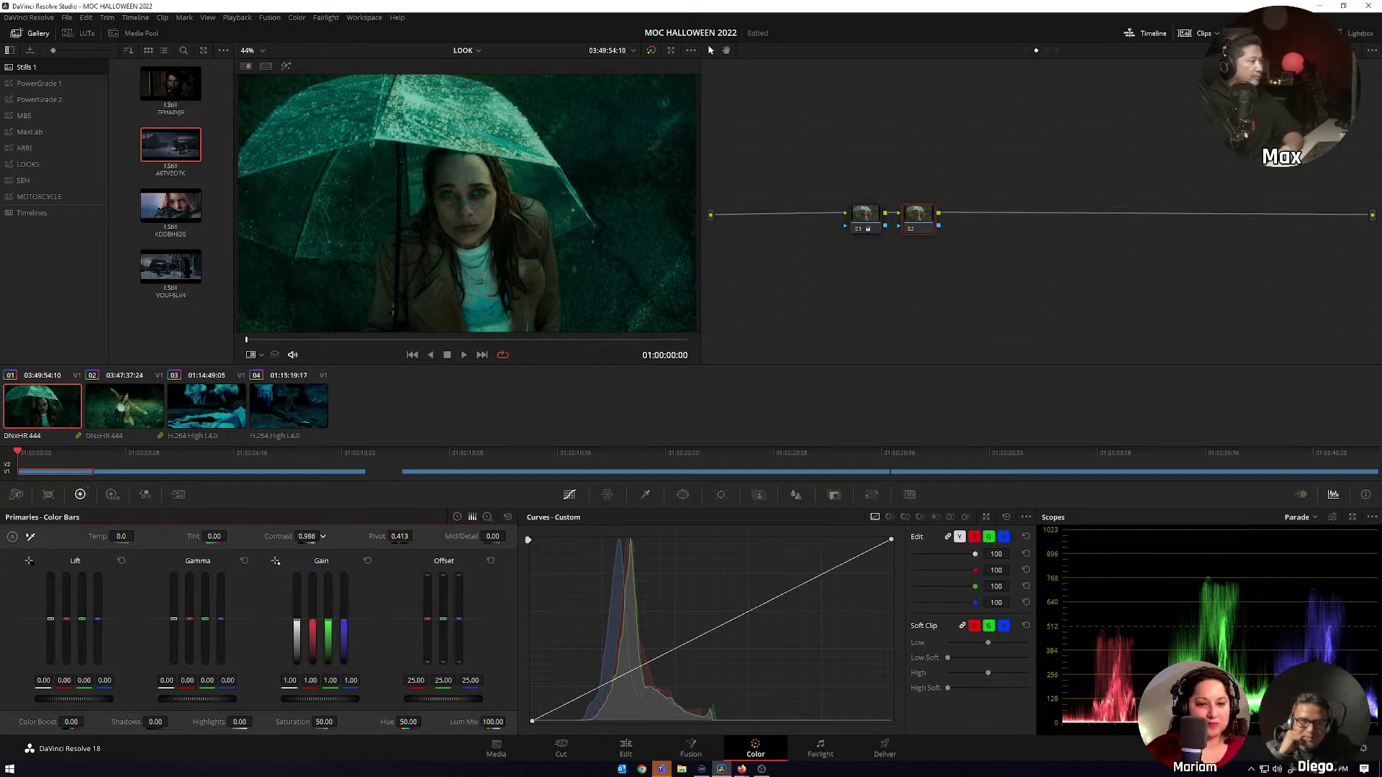
drag(306, 536, 230, 536)
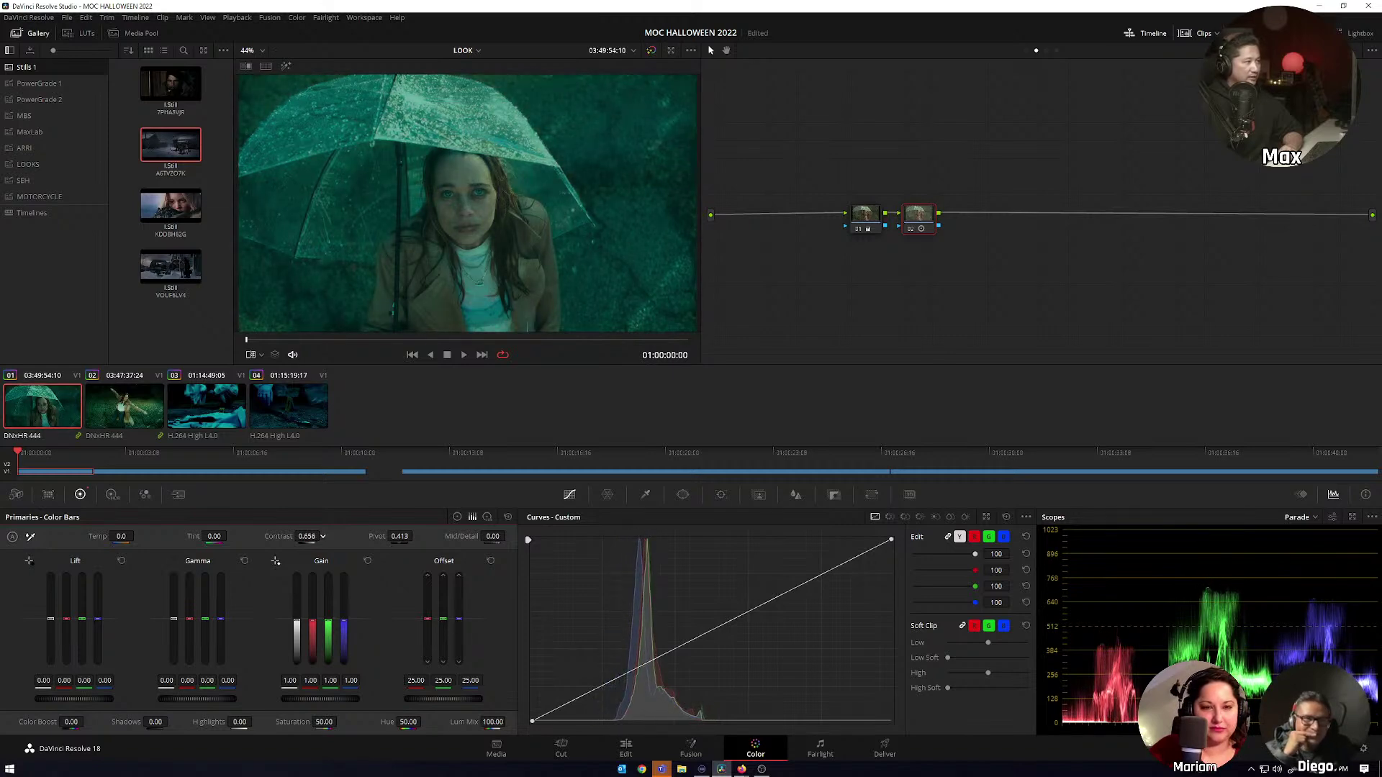
drag(323, 536, 327, 536)
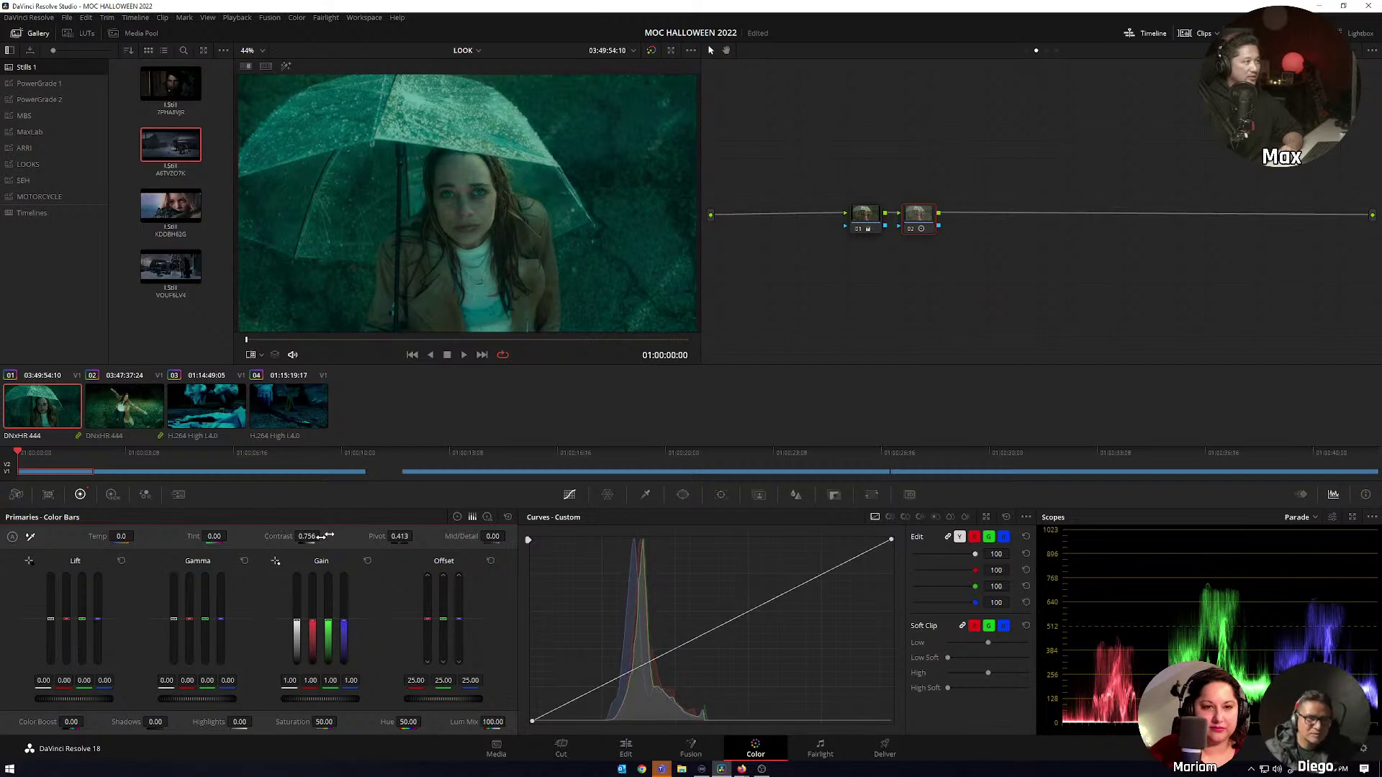
Lower the first node's overall offset to 16.00 and compare the umbrella shot in a wipe with the dark snowy barn still.
click(865, 213)
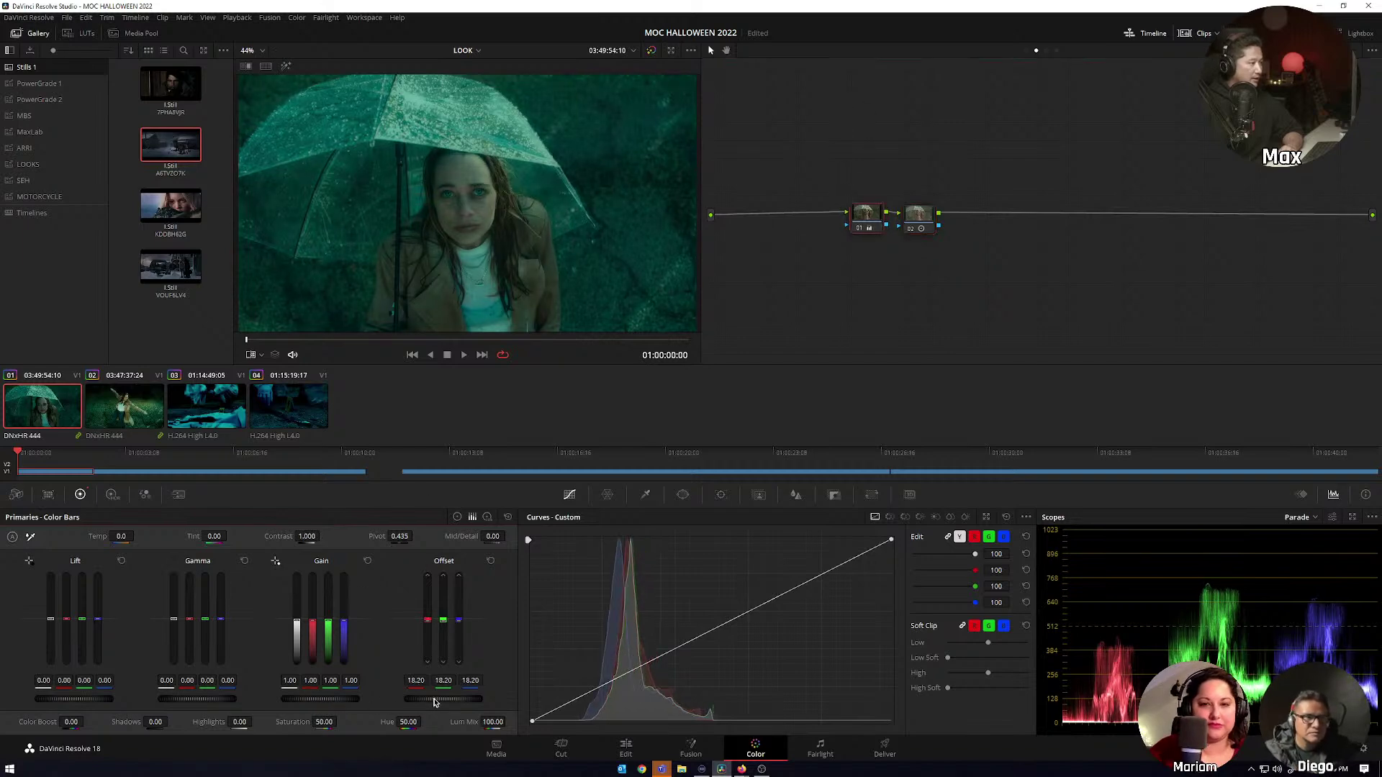
drag(443, 698, 430, 699)
double_click(172, 146)
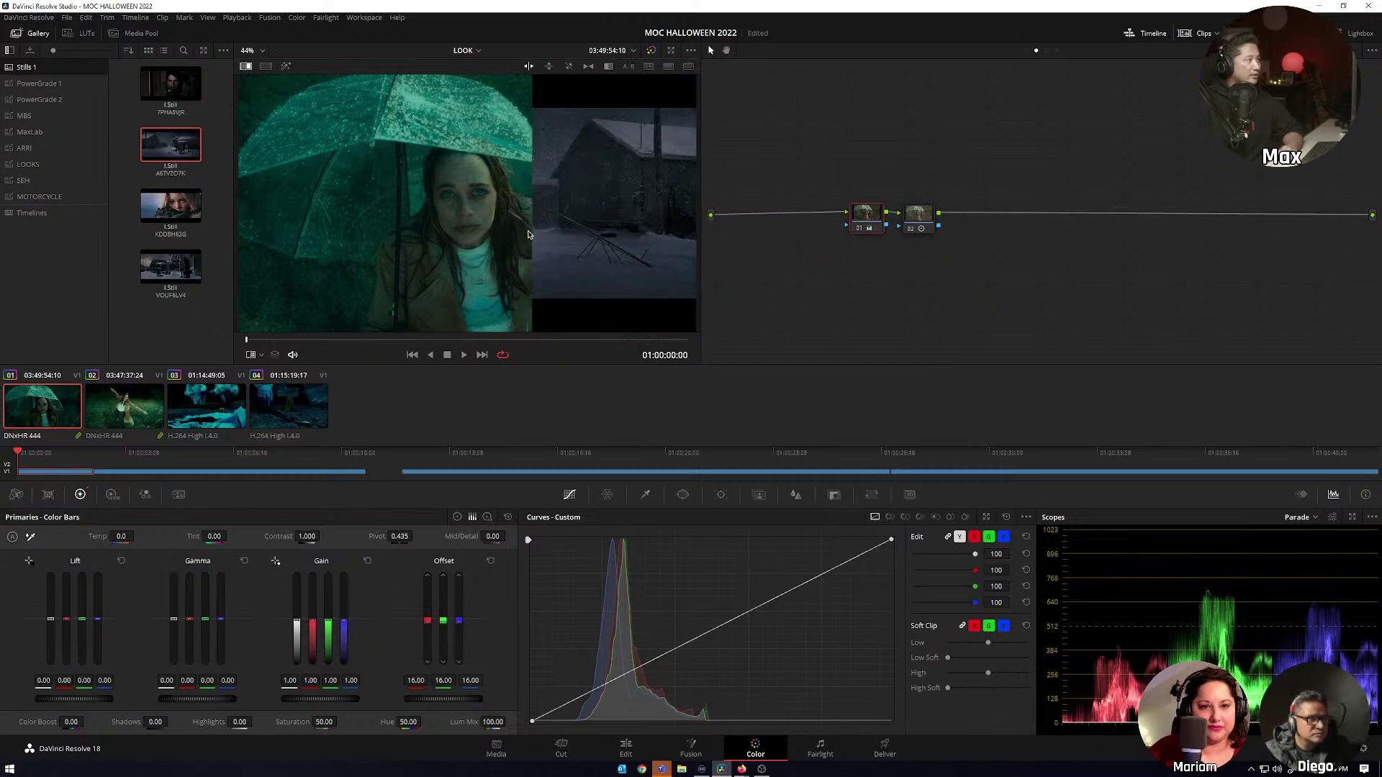
mouse_move(535, 226)
mouse_down()
mouse_move(321, 214)
mouse_move(577, 220)
mouse_move(348, 207)
mouse_move(545, 212)
mouse_up()
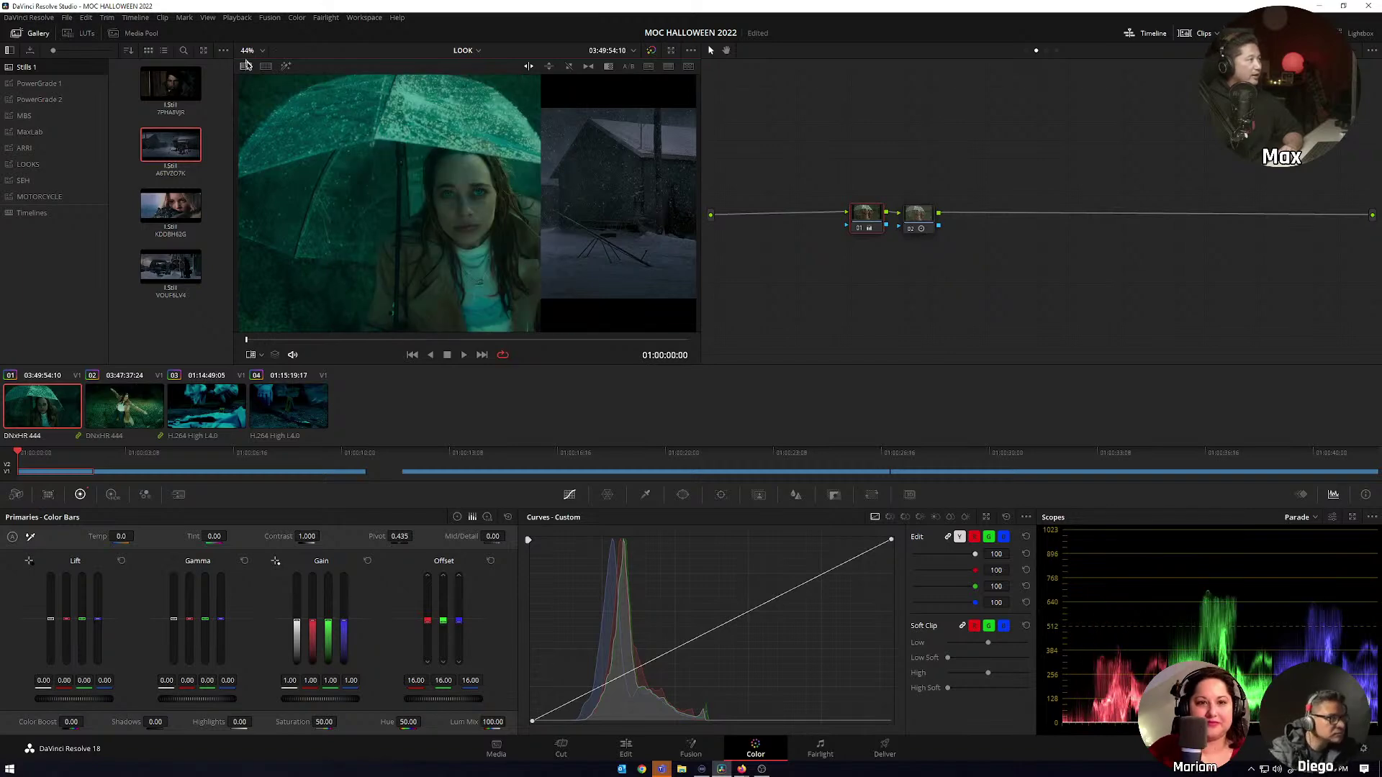
key(ctrl+w)
Add a third serial node and label the three nodes EXP, CON and BAL in order.
click(923, 228)
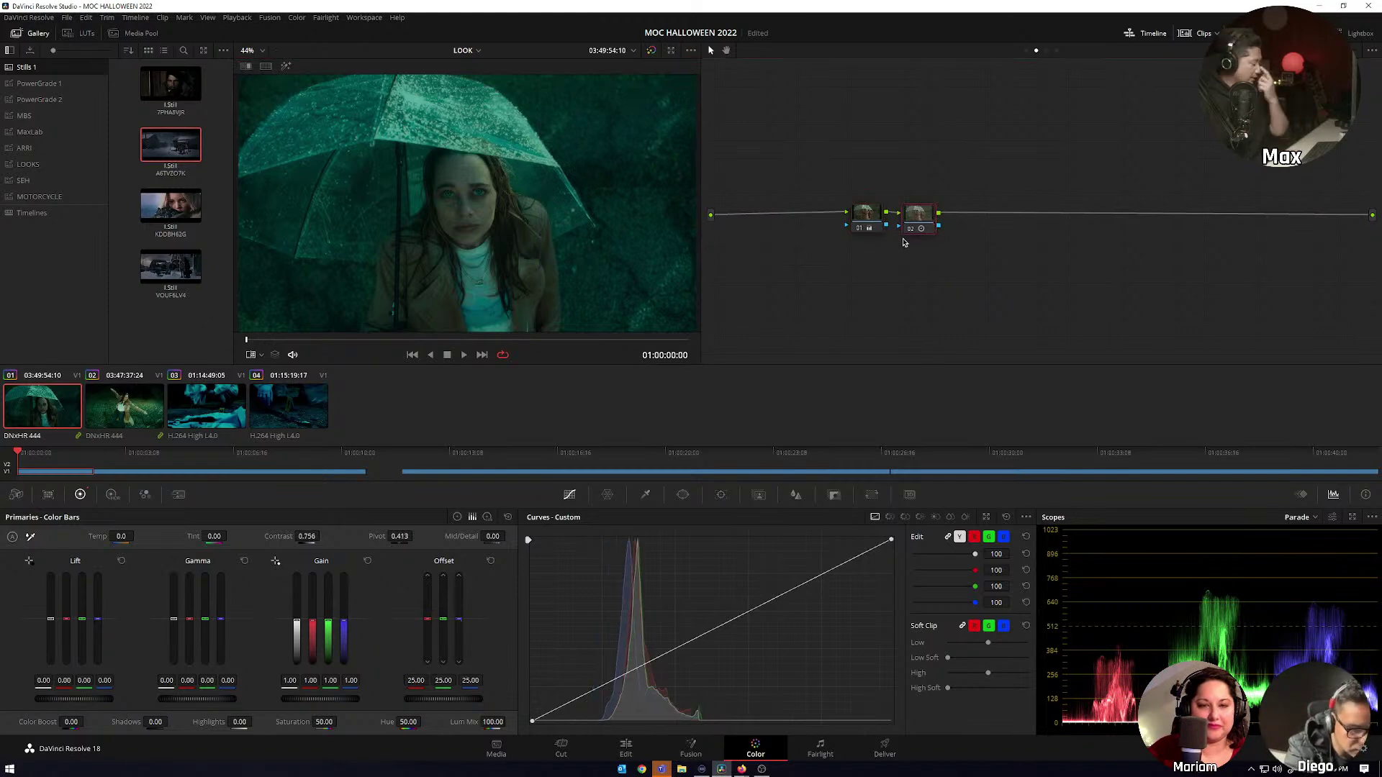
key(alt+s)
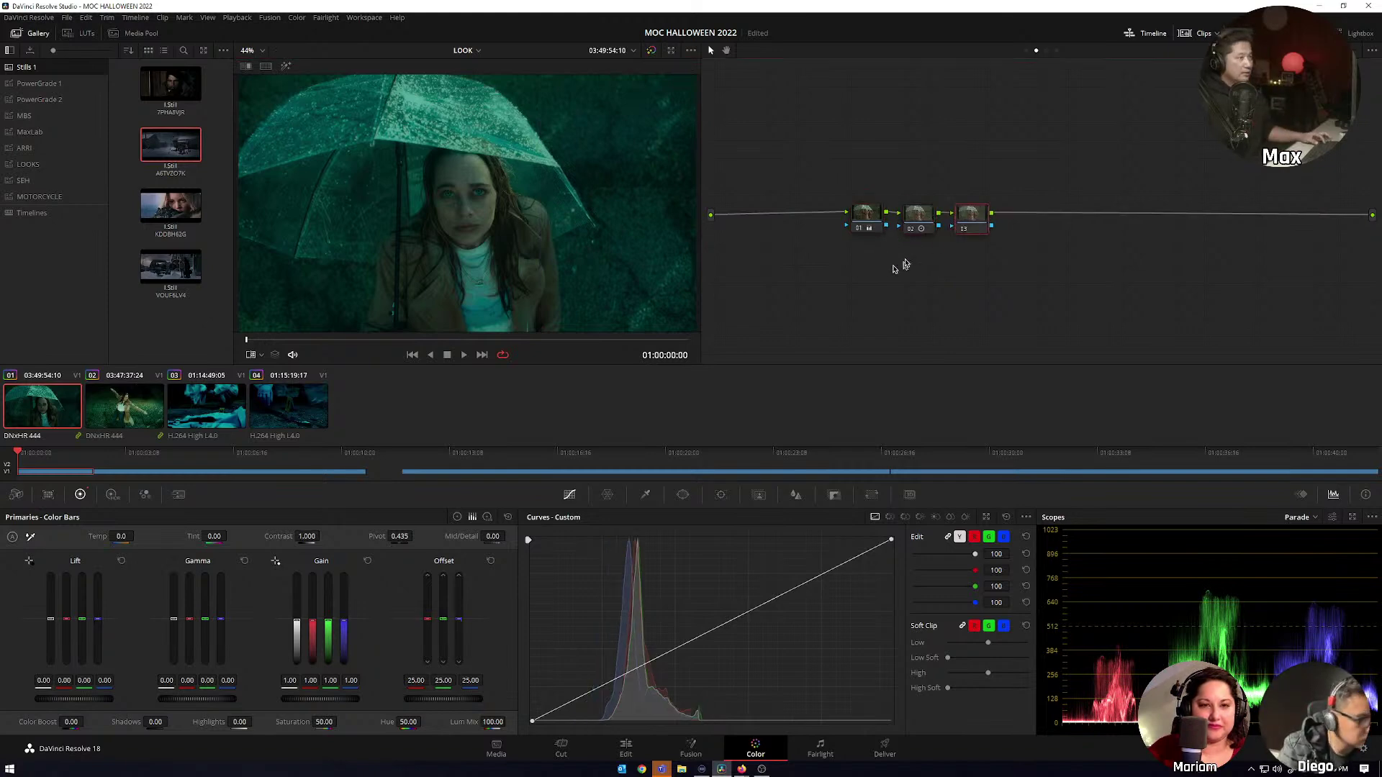
click(870, 213)
key(F2)
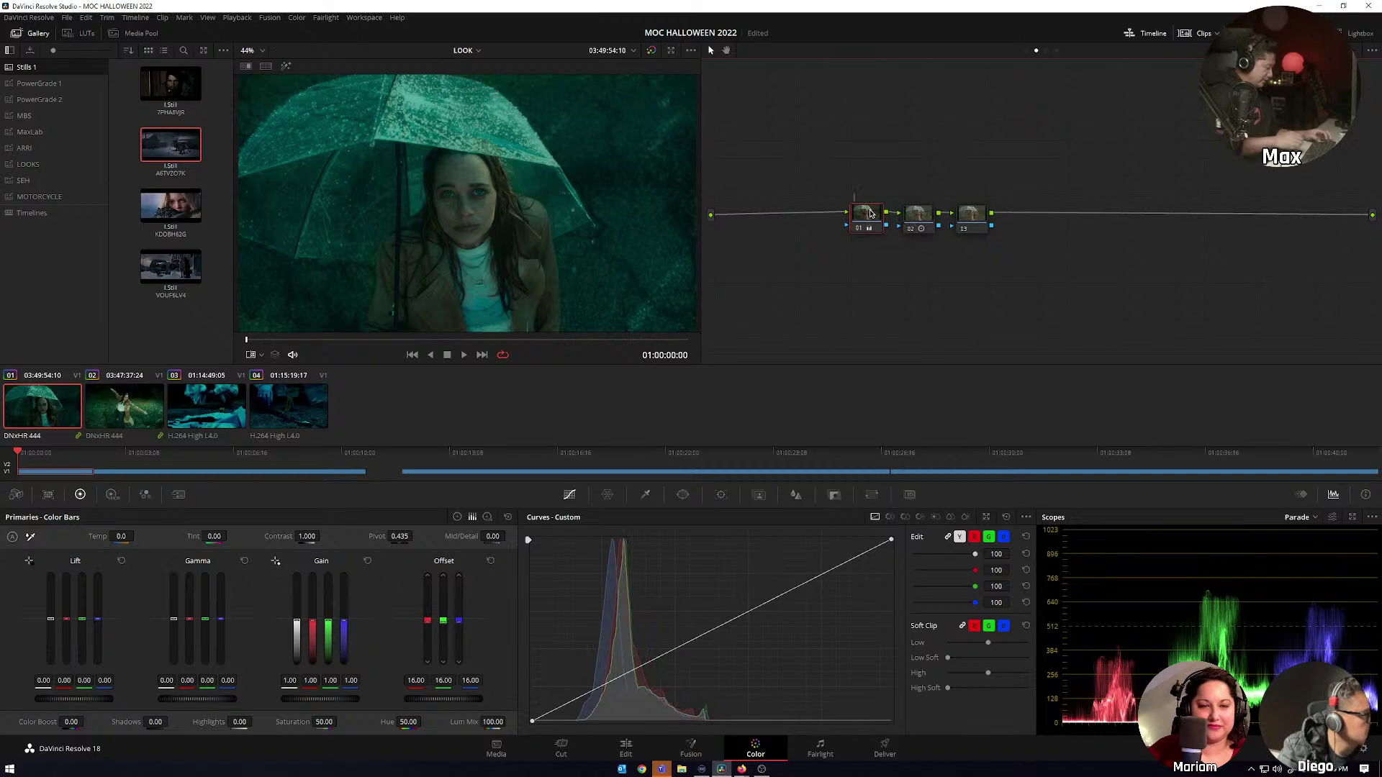
text(EXP)
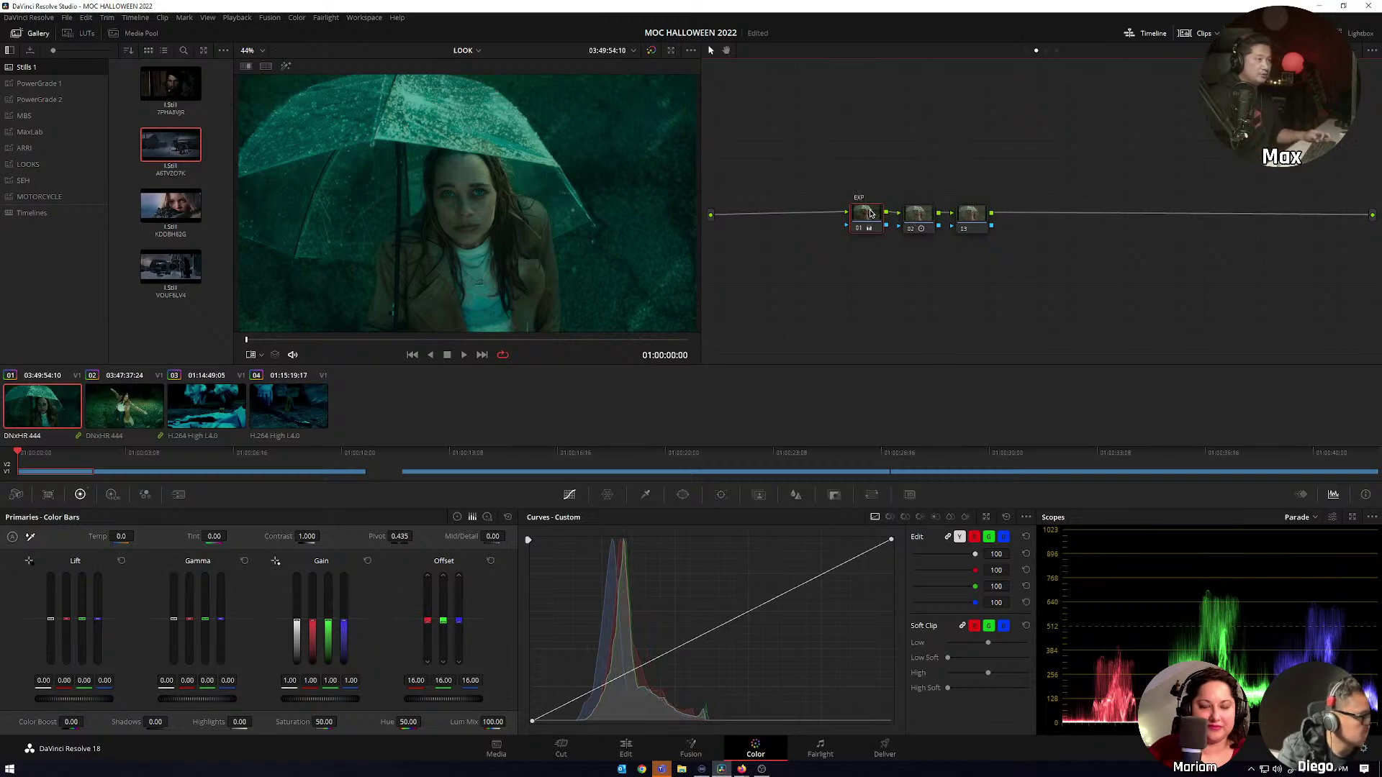
click(915, 213)
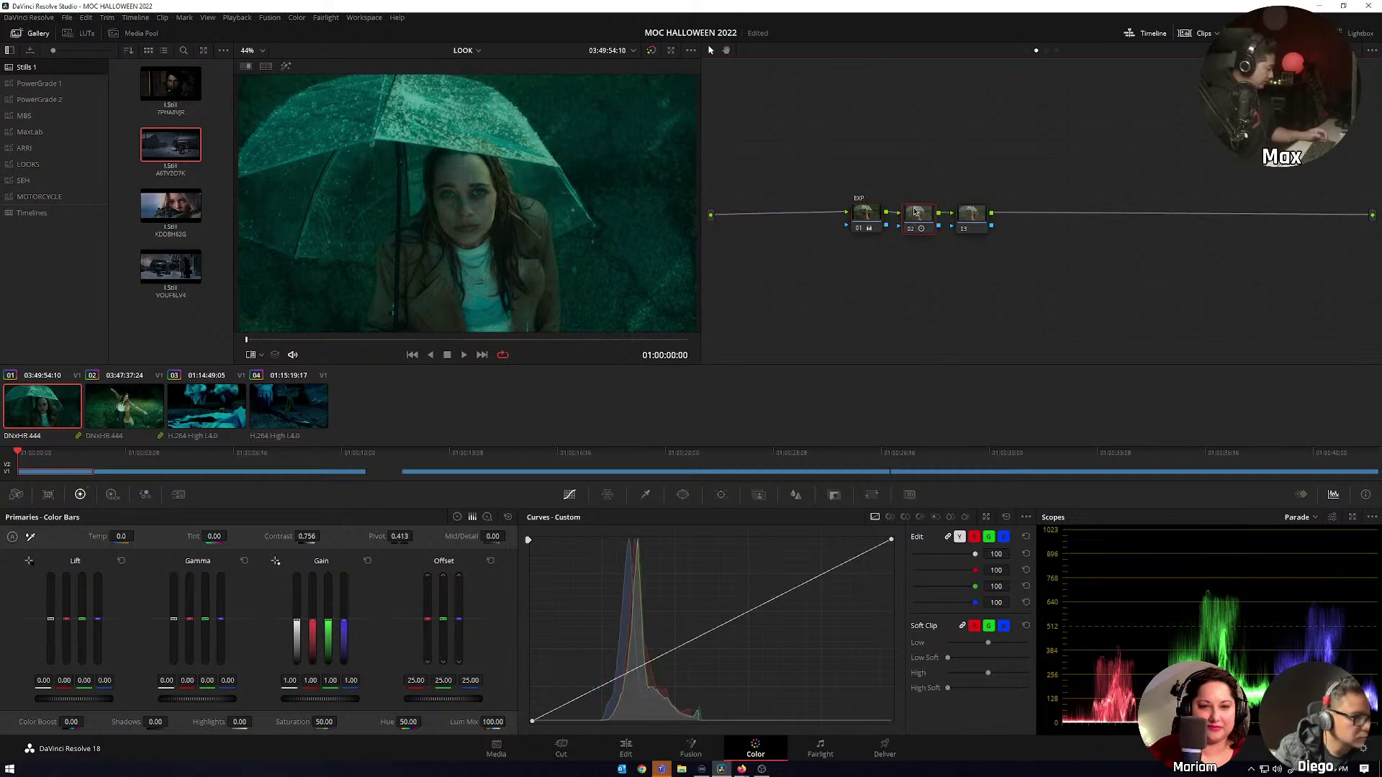
key(F2)
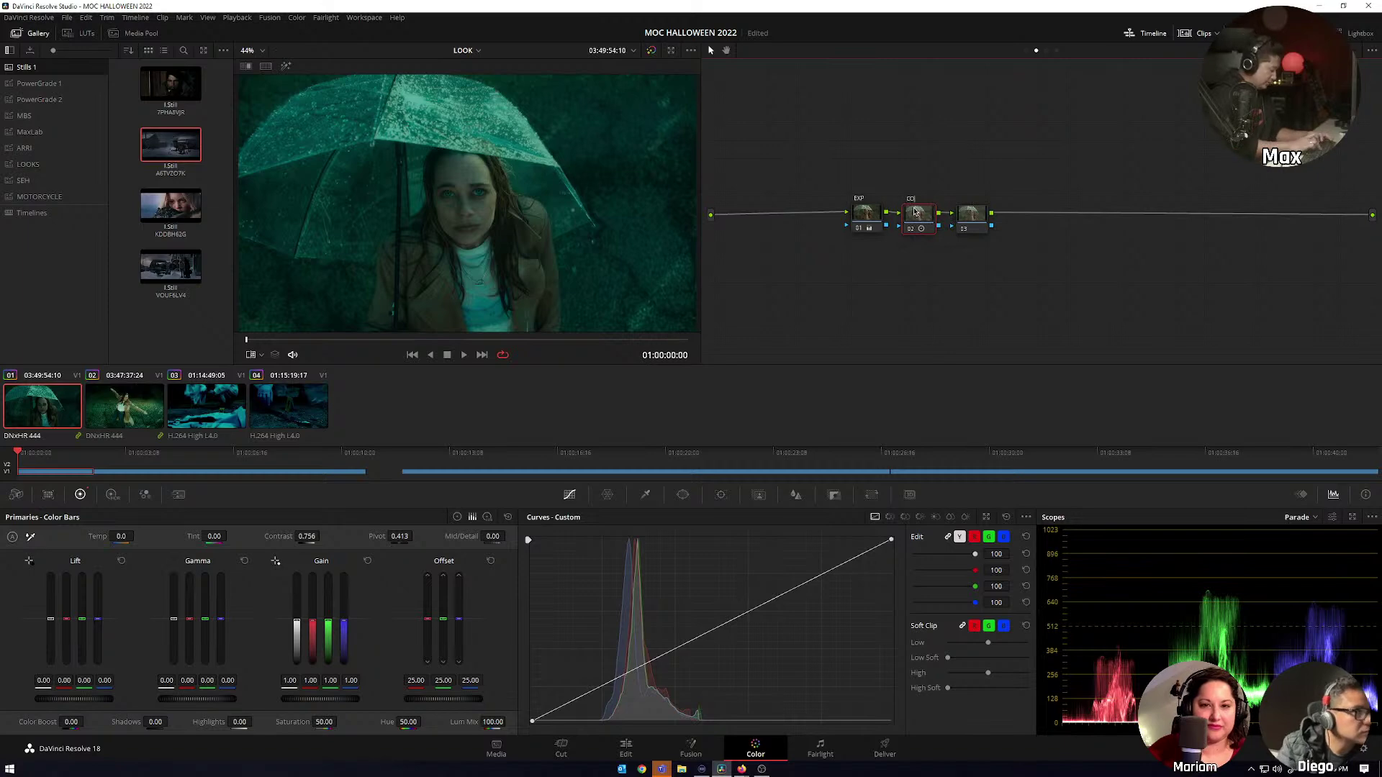
click(959, 214)
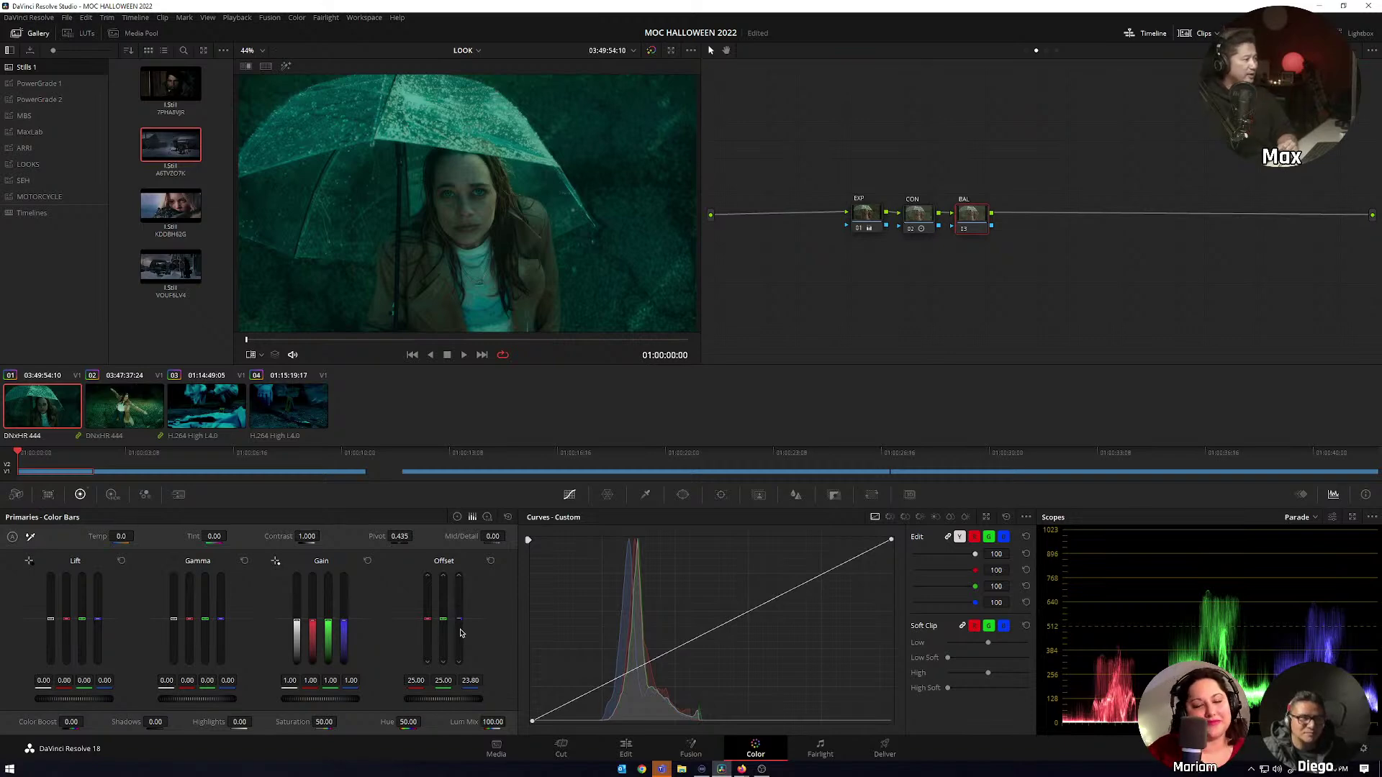
On the BAL node, set the red offset to 27.40 and the blue offset to 24.40.
scroll(460, 633, down, 6)
scroll(457, 635, down, 2)
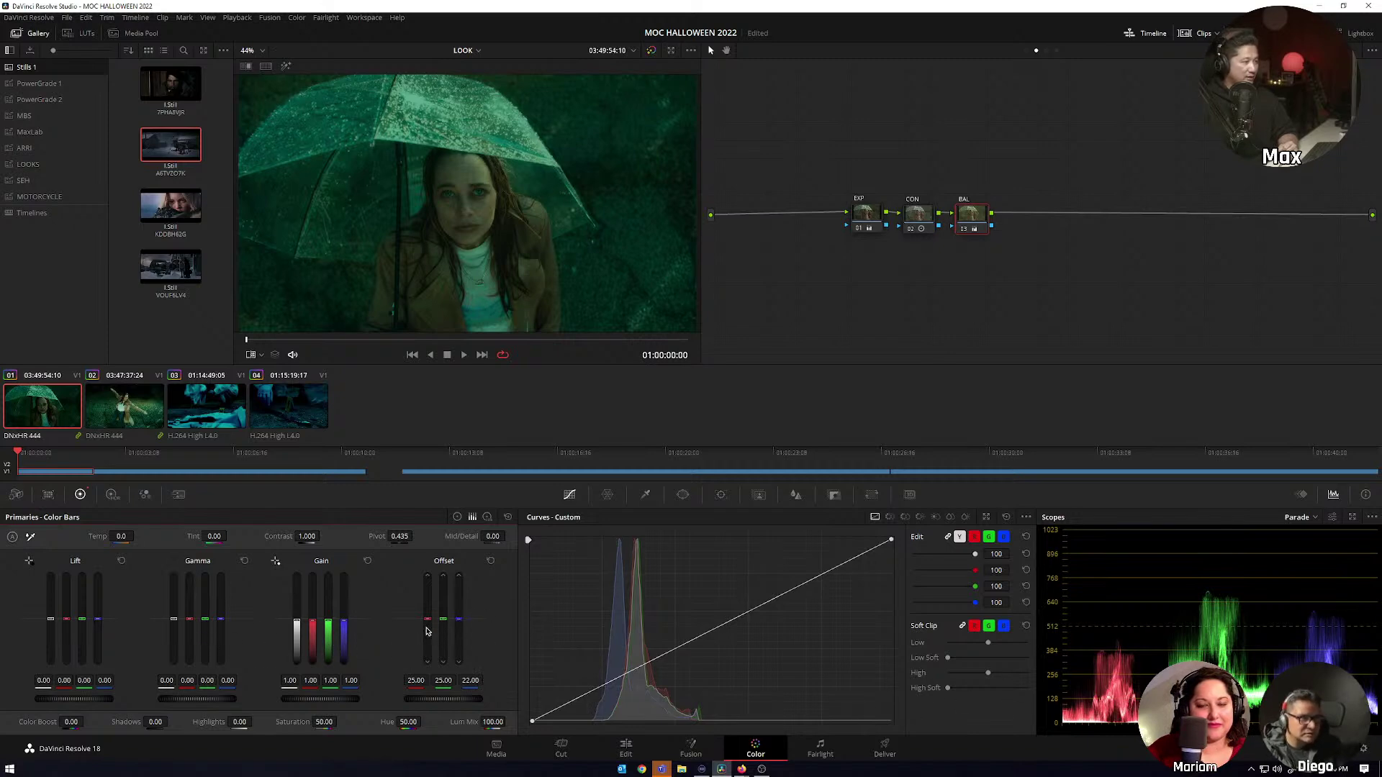
scroll(426, 630, up, 3)
scroll(426, 631, up, 3)
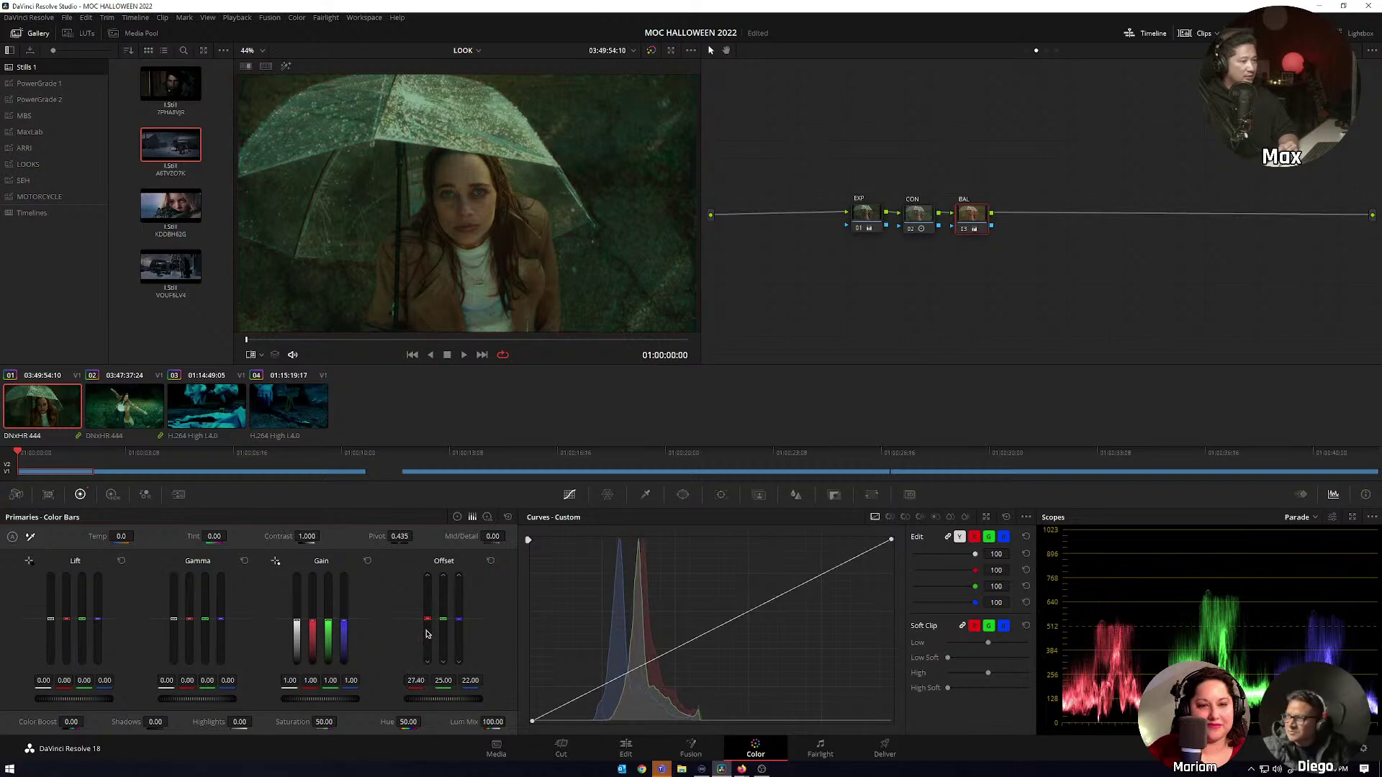
scroll(459, 631, down, 3)
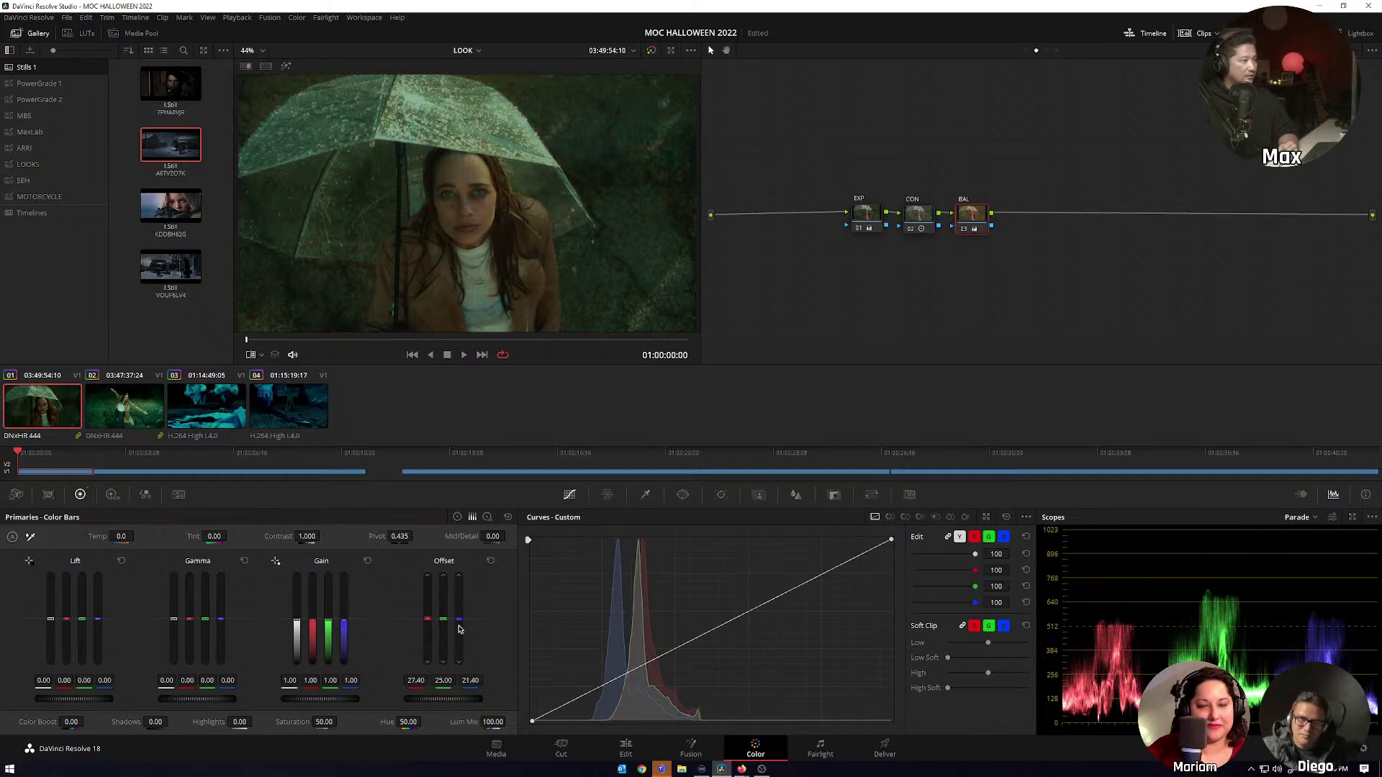
scroll(459, 631, up, 5)
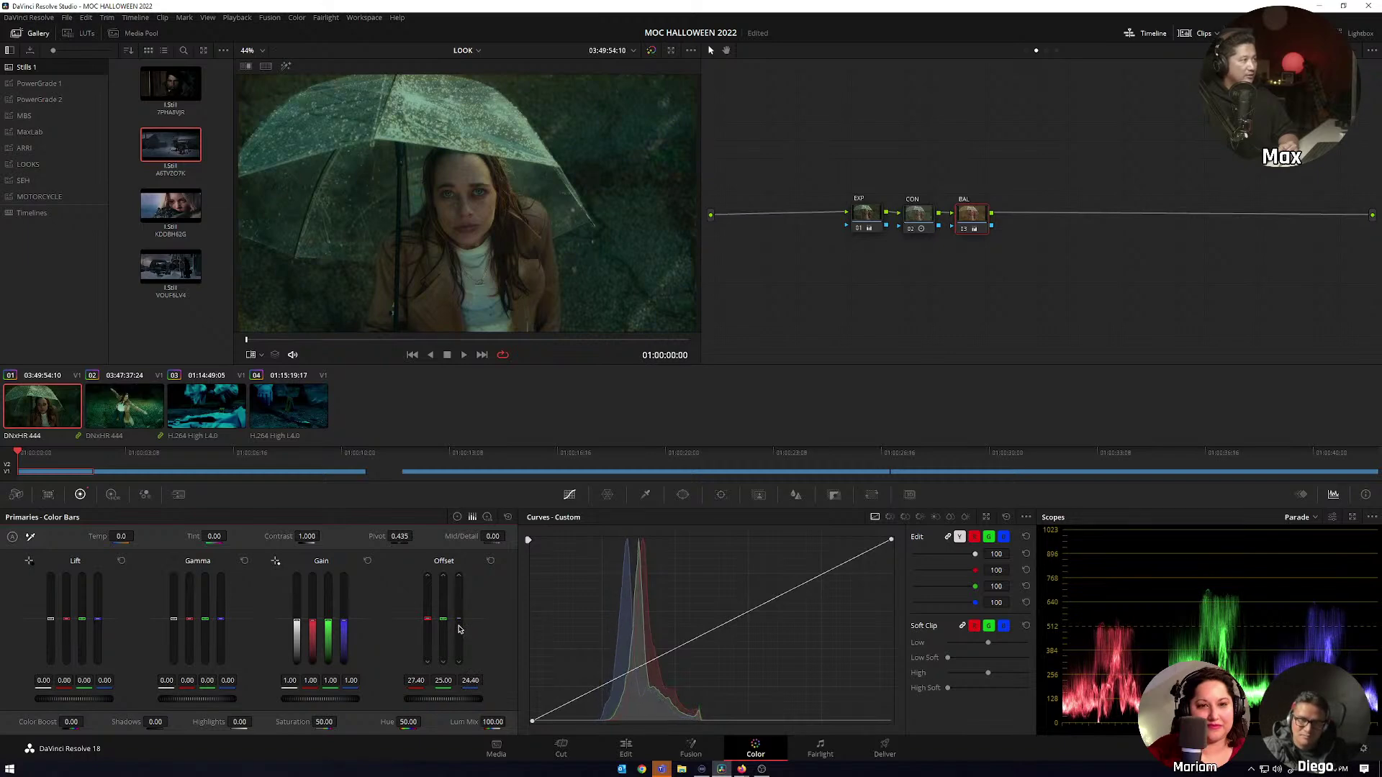
Compare the umbrella shot with the BAL node disabled and enabled, and in a wipe with the dark snowy barn still.
click(964, 231)
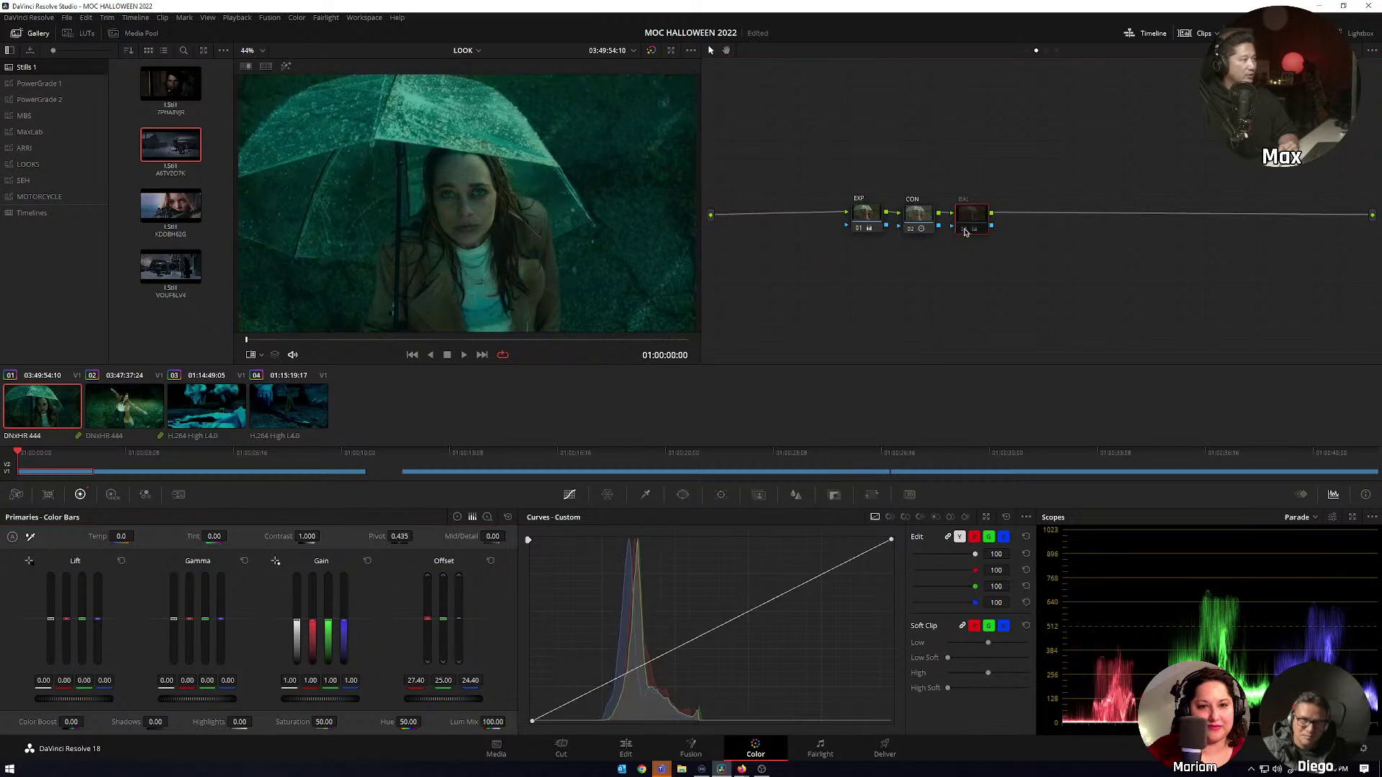
click(965, 231)
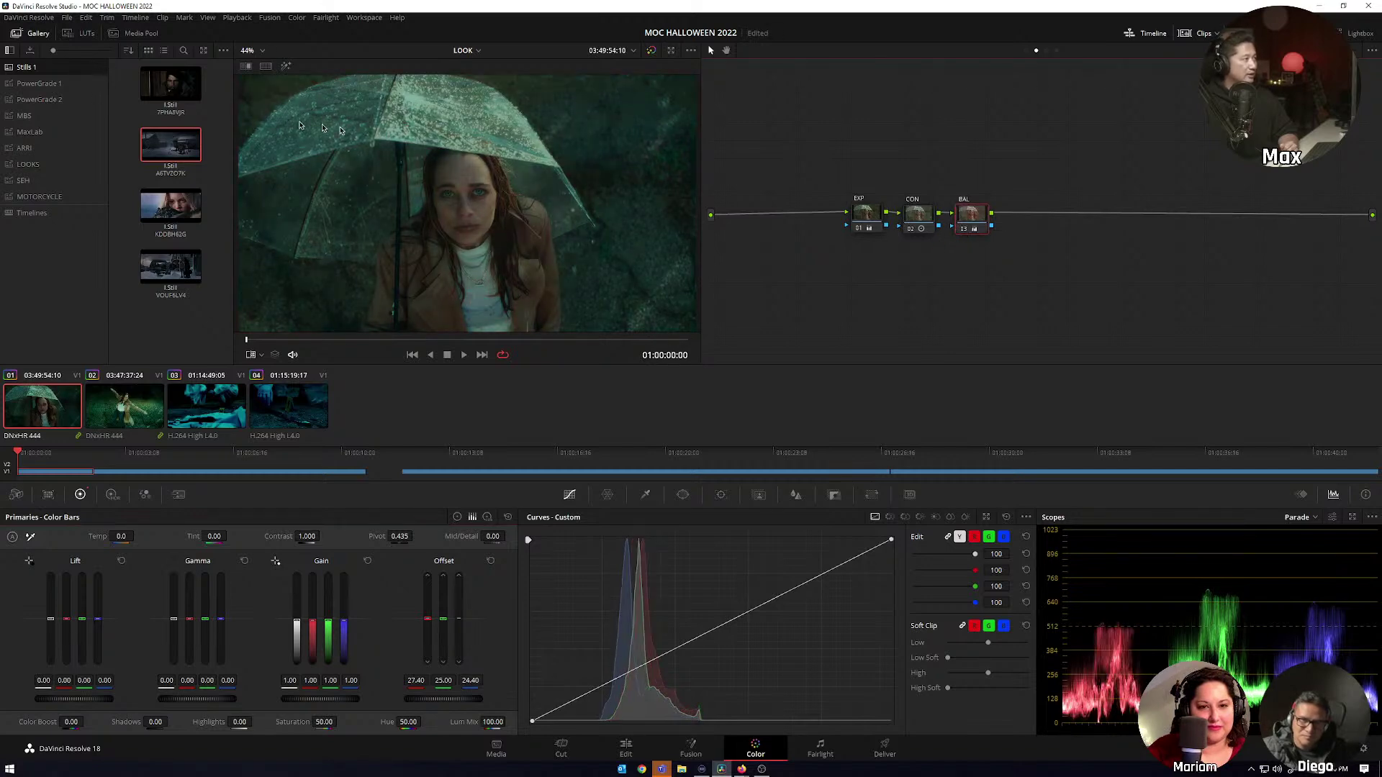
key(ctrl+w)
key(ctrl+w)
key(ctrl+w)
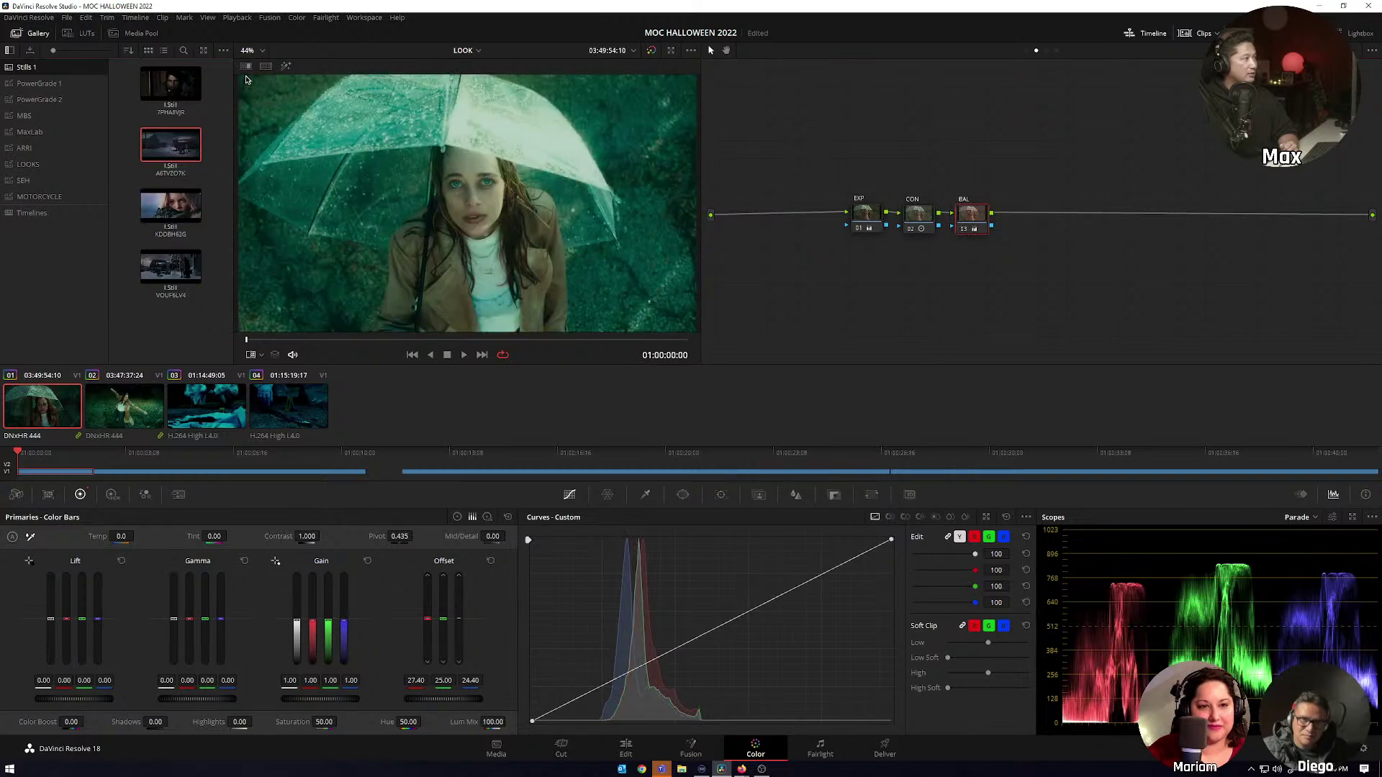
click(246, 65)
drag(540, 237, 483, 228)
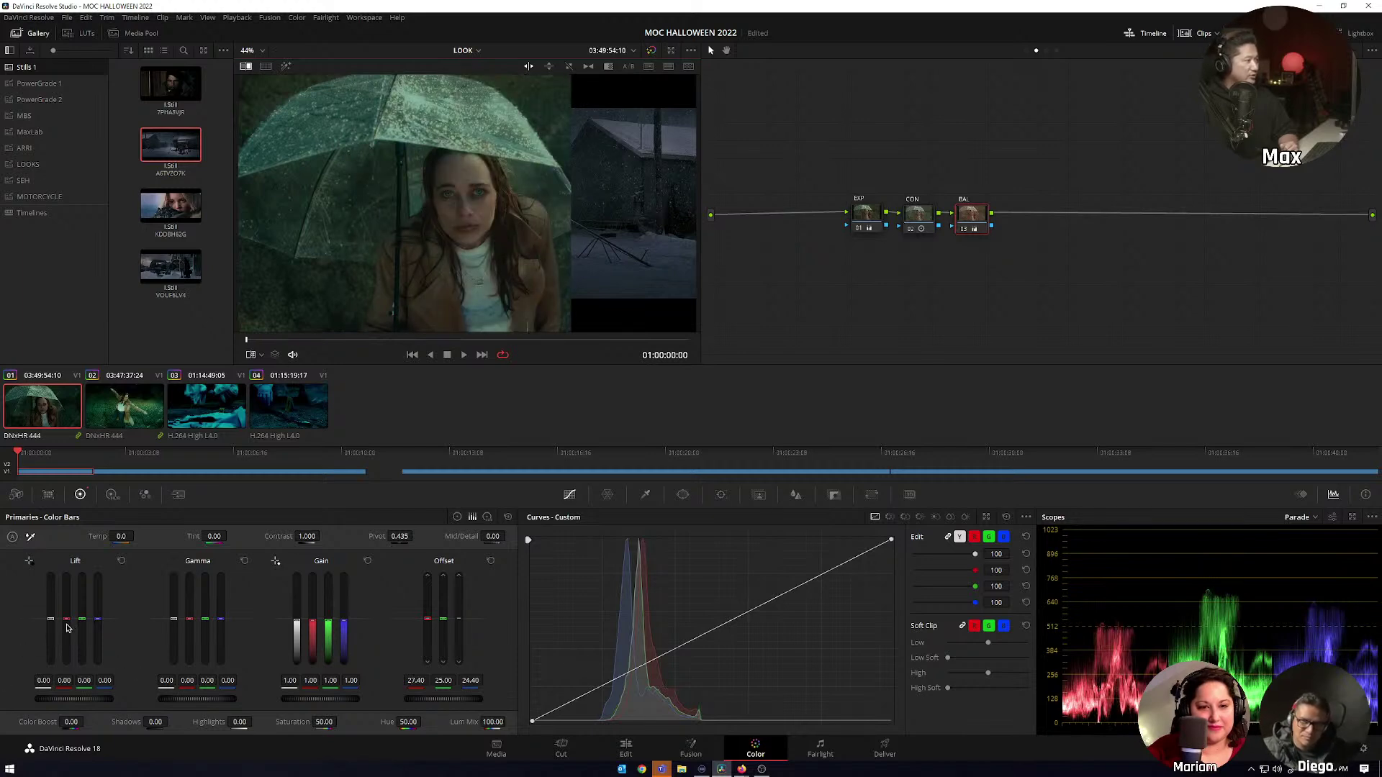
Raise the BAL node's red offset to 28.00 against the barn still and turn off the wipe.
drag(67, 628, 66, 625)
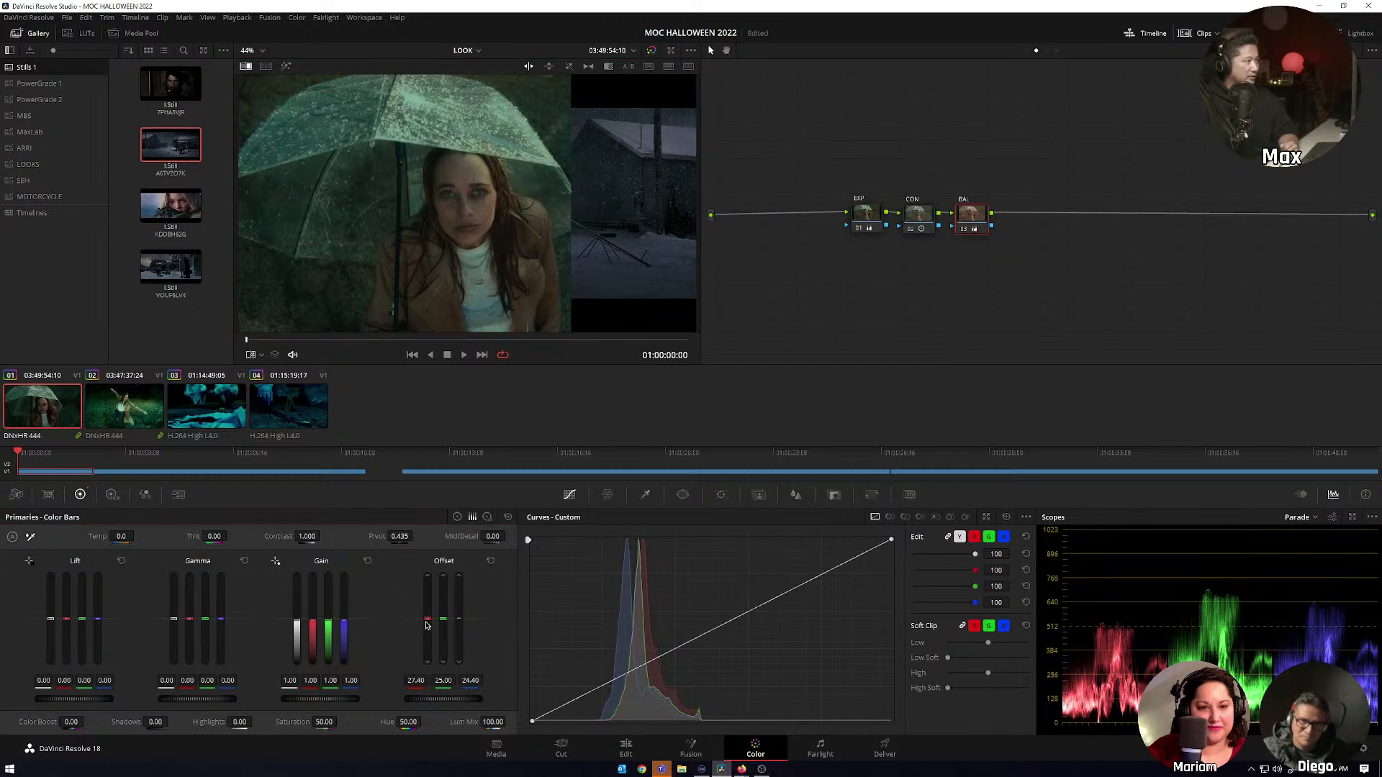
drag(426, 625, 425, 623)
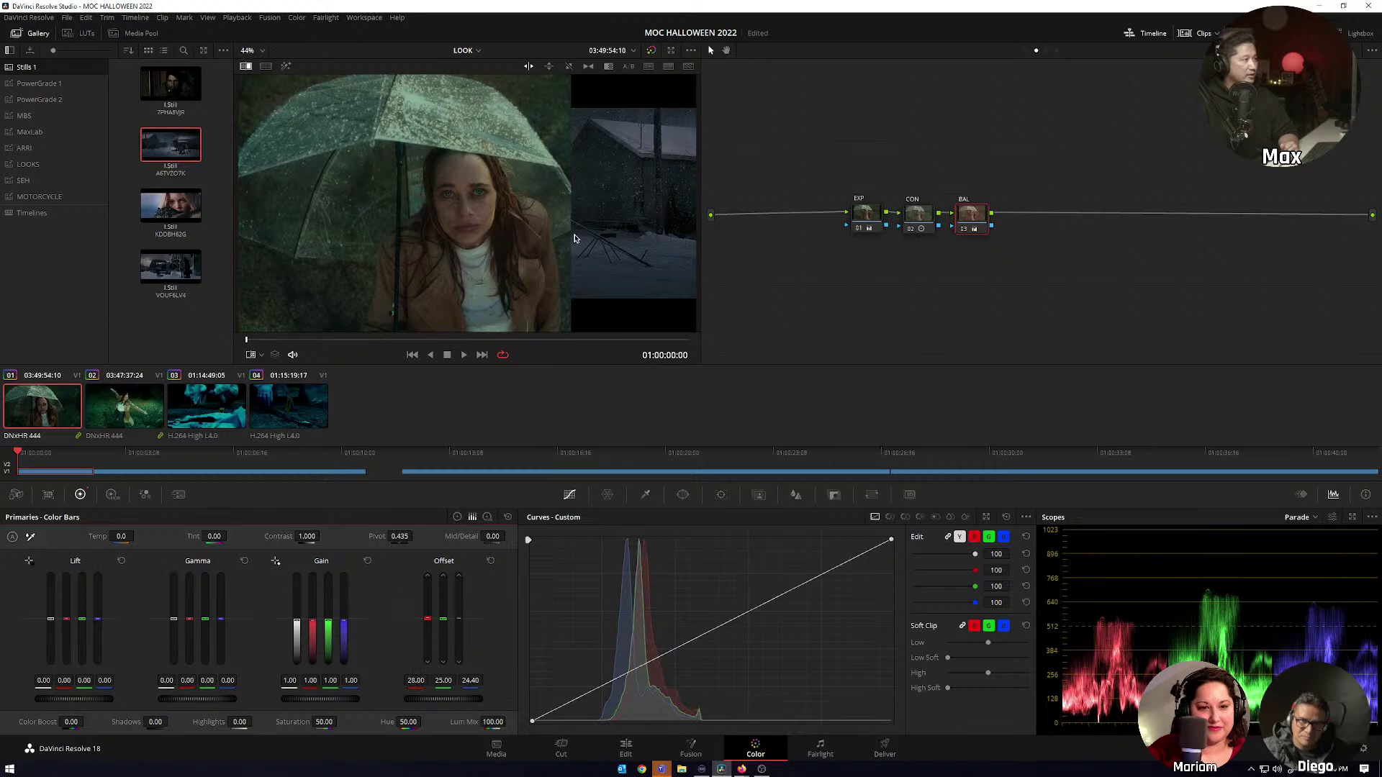
click(246, 67)
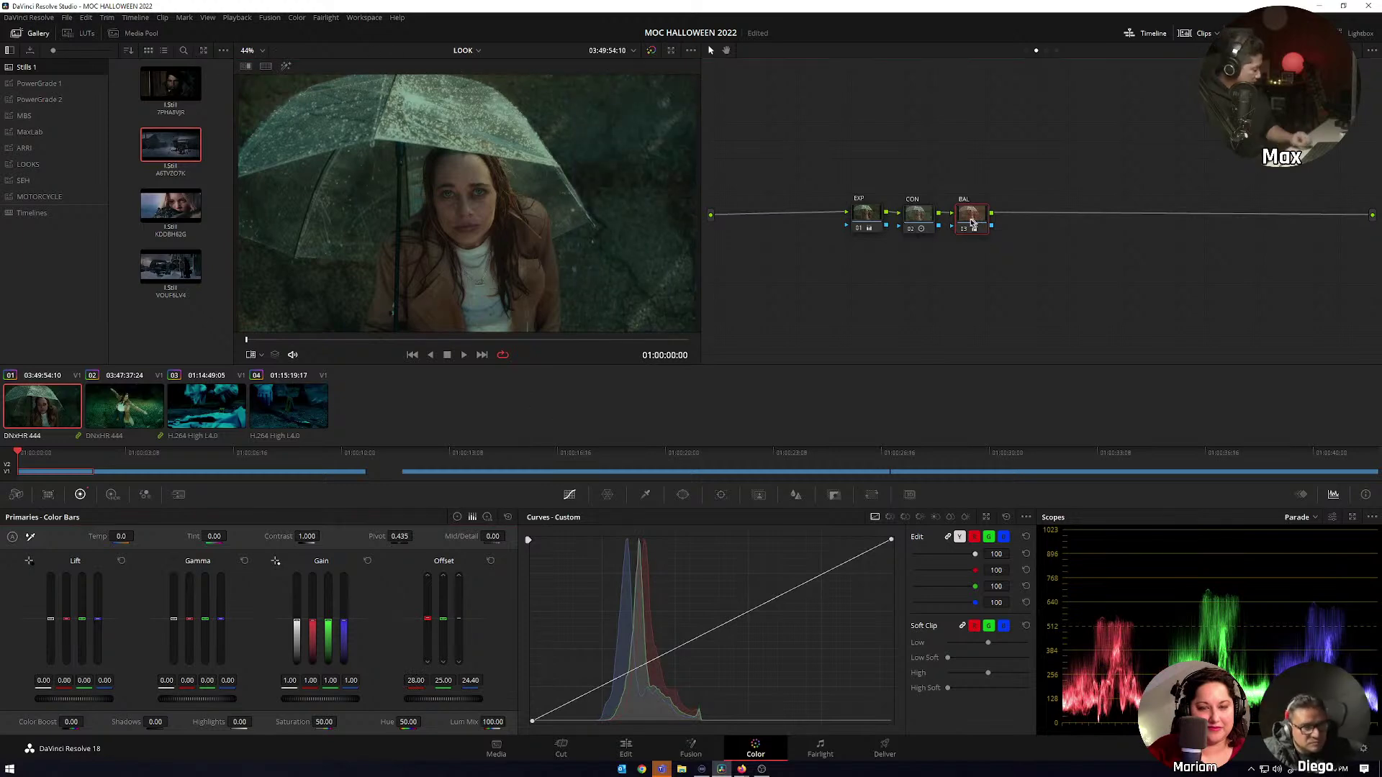
Apply Chromatic Adaptation to a new fourth node and set its target illuminant type to Color Temperature.
key(alt+s)
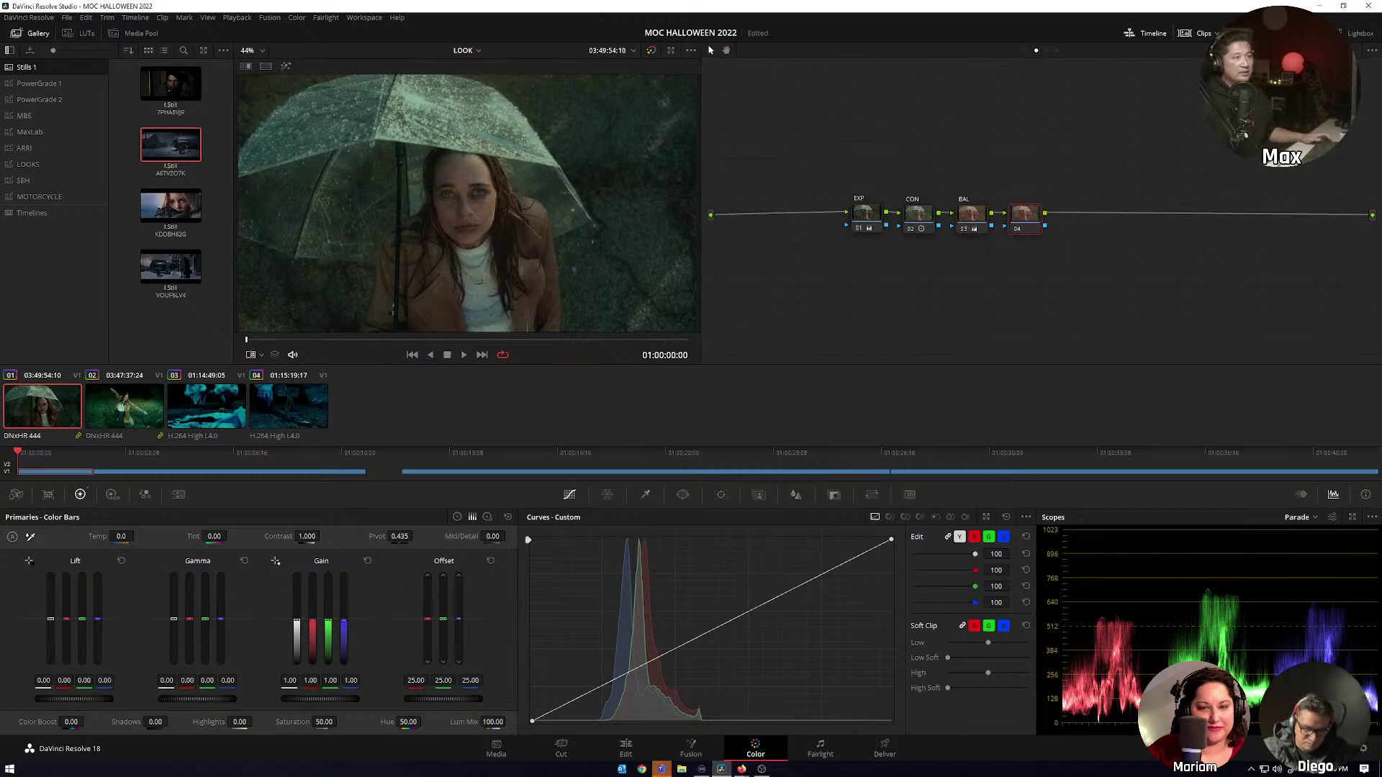
click(1306, 33)
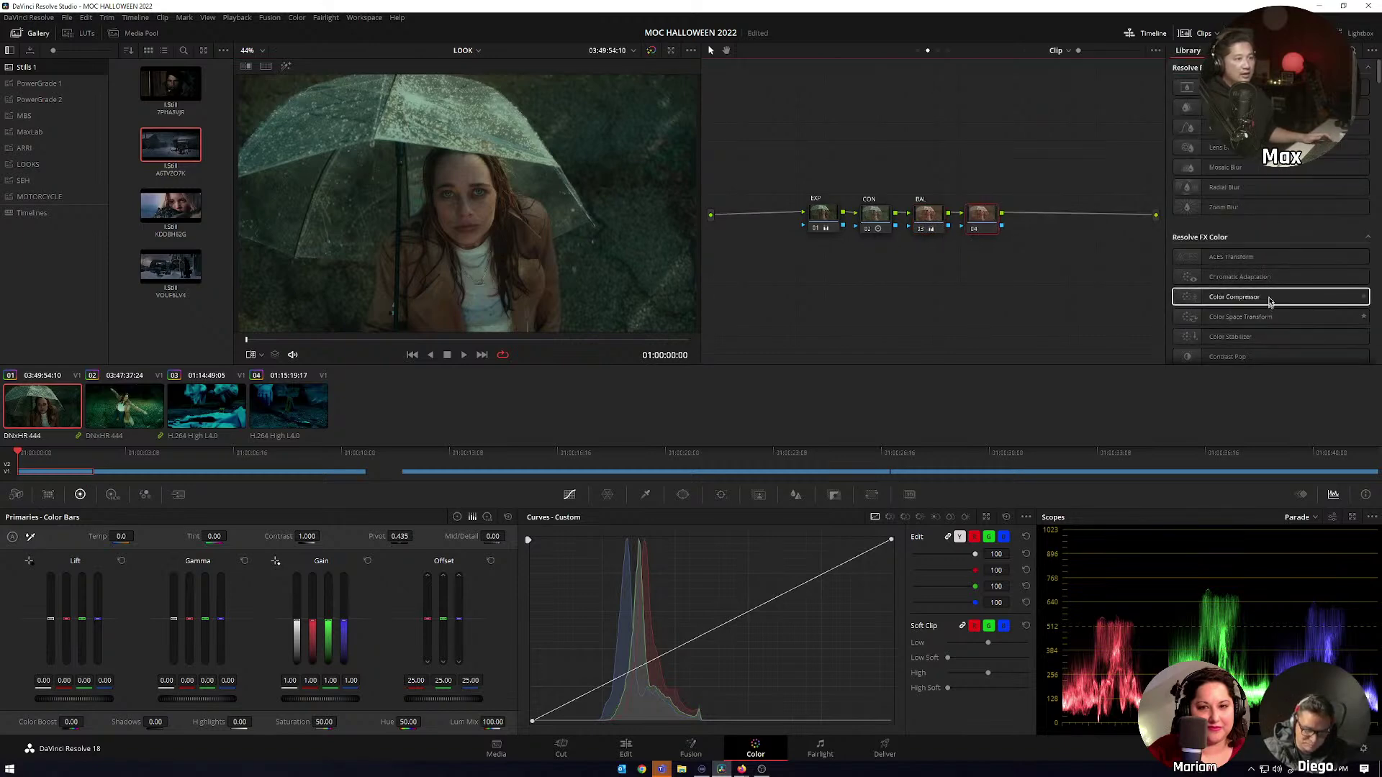
drag(1270, 279, 986, 220)
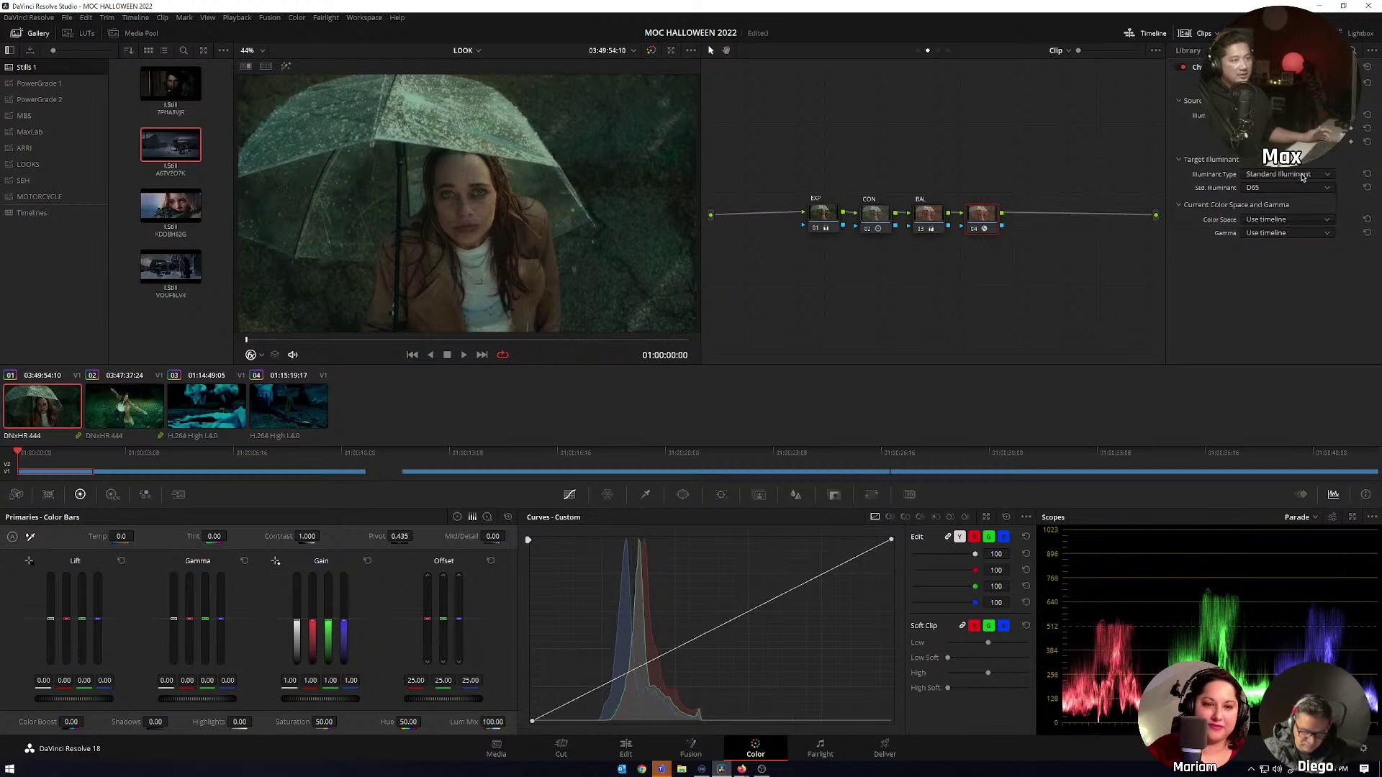
click(1298, 176)
click(1300, 201)
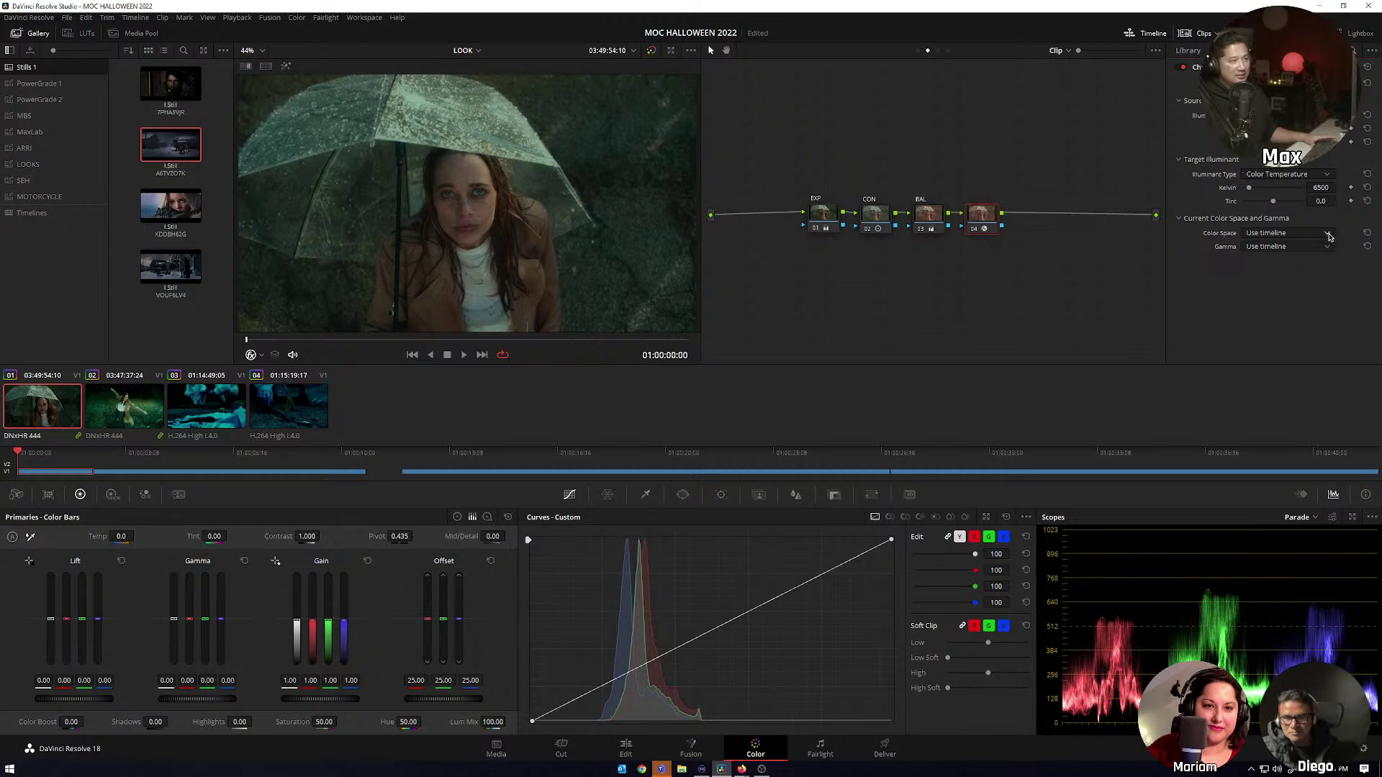
Set the Chromatic Adaptation's current color space to ACES (AP1) and its gamma to ACEScct.
click(1328, 237)
click(1315, 270)
click(1327, 249)
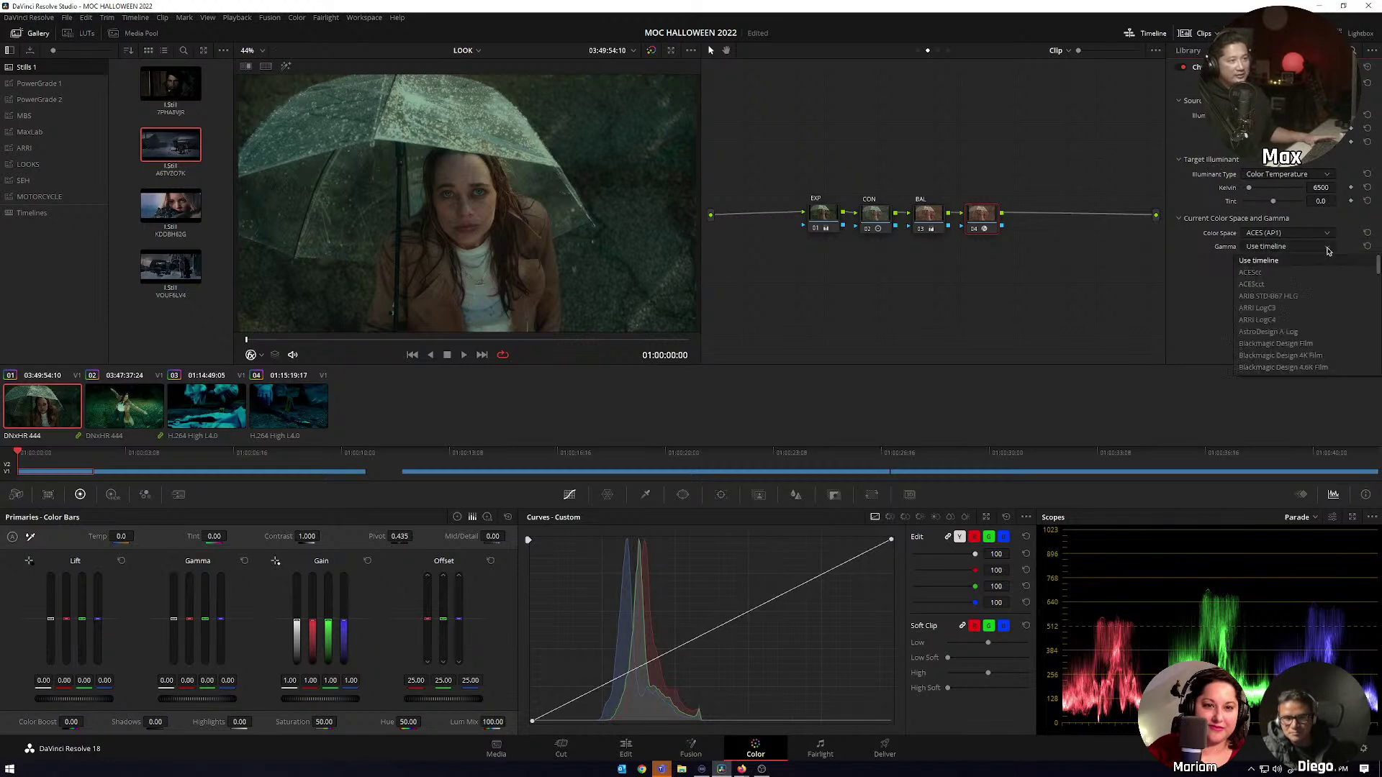
click(1252, 285)
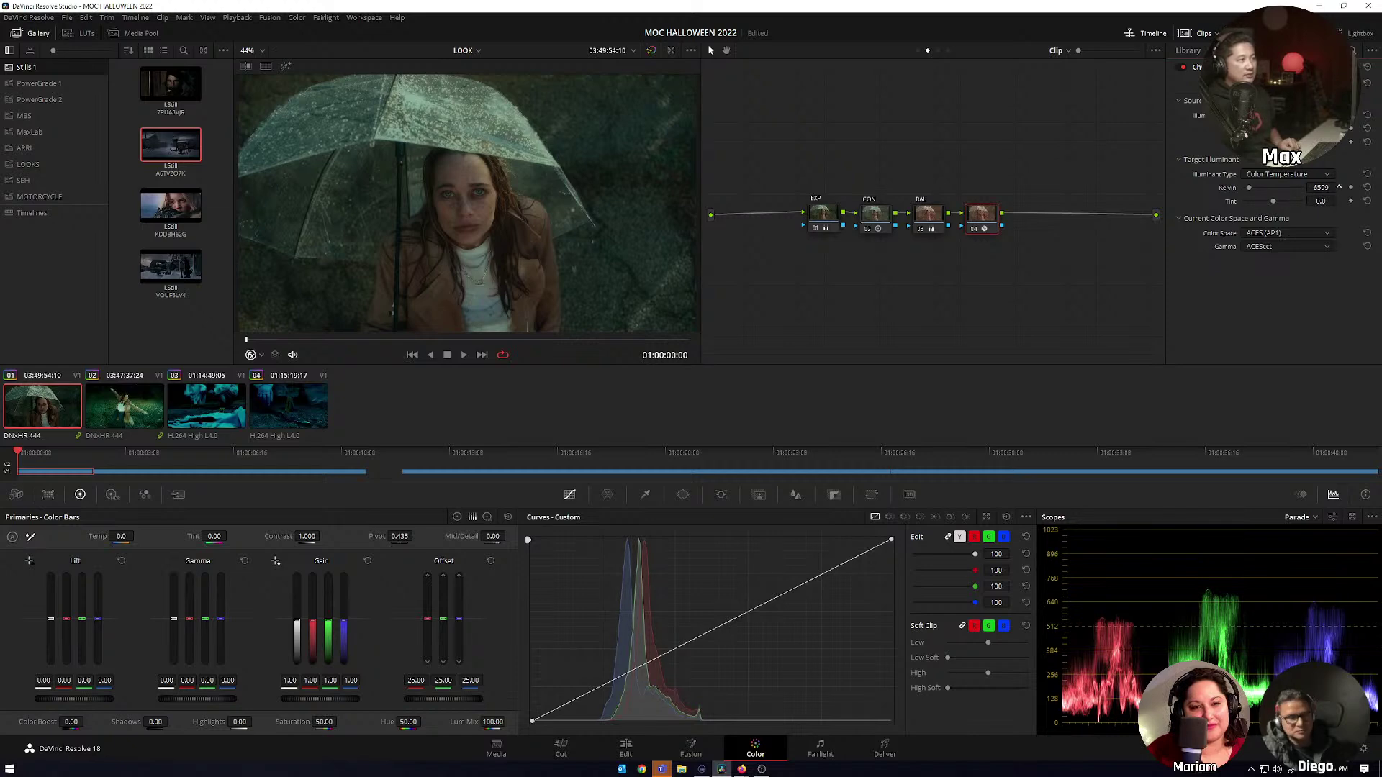
Set the Chromatic Adaptation's target color temperature to 7056 Kelvin and its tint to 50.1.
mouse_move(1320, 188)
mouse_down()
mouse_move(1339, 187)
mouse_move(1326, 200)
mouse_up()
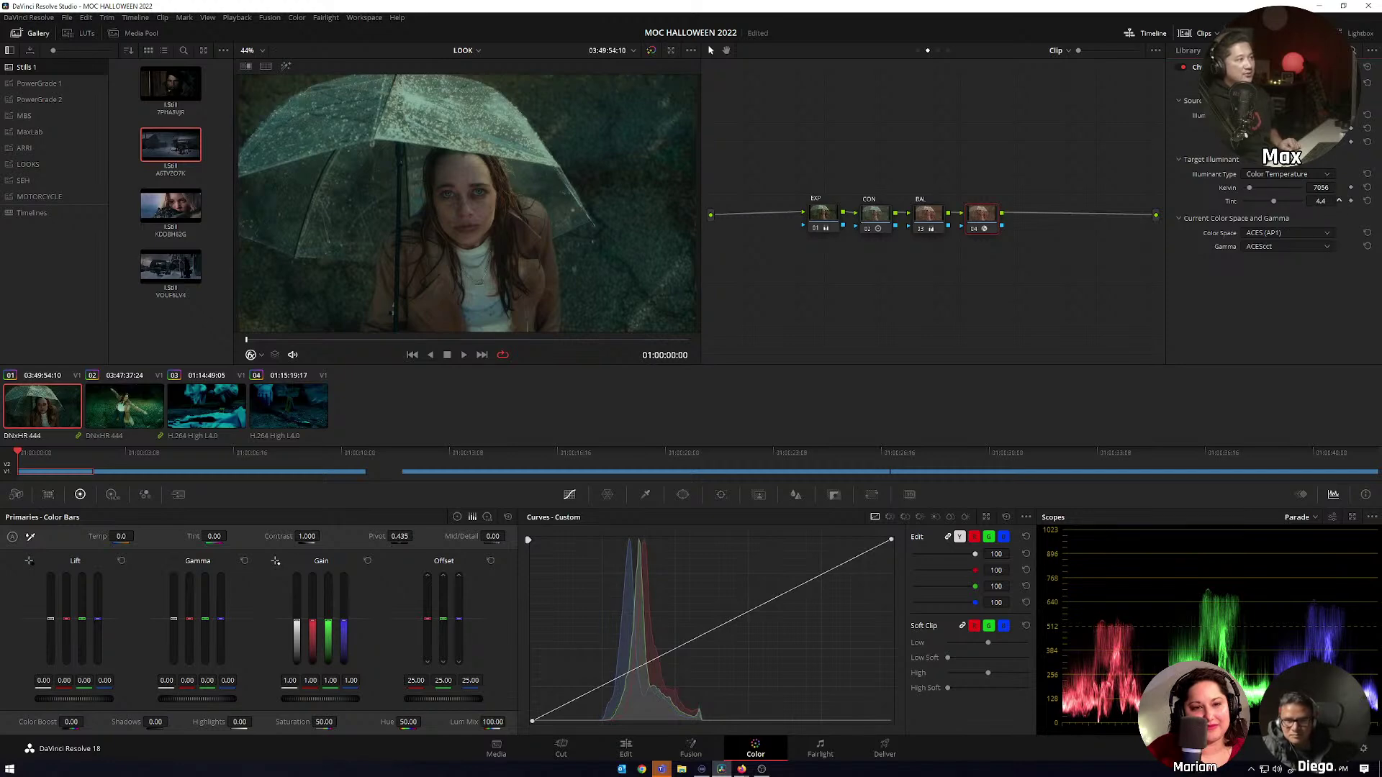
drag(1339, 201, 1339, 200)
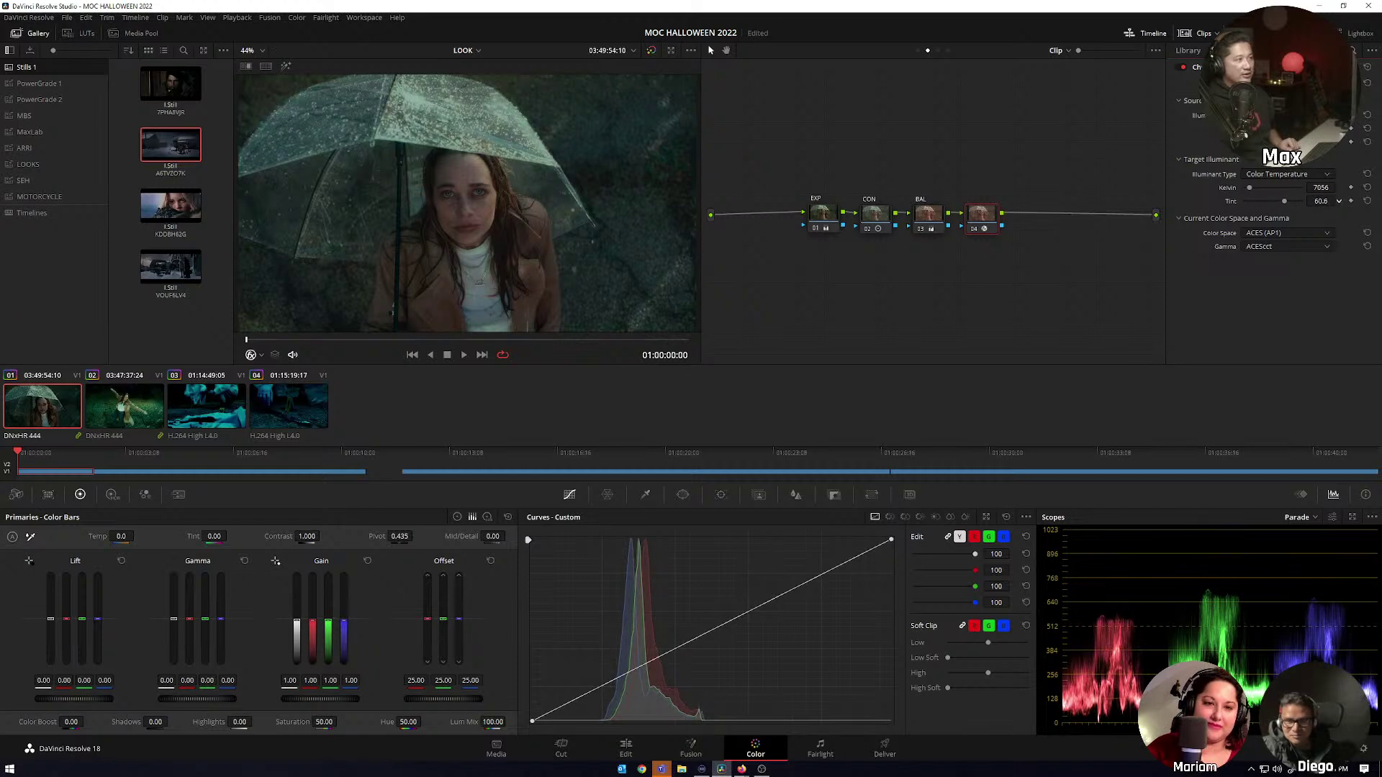
drag(1338, 201, 1338, 200)
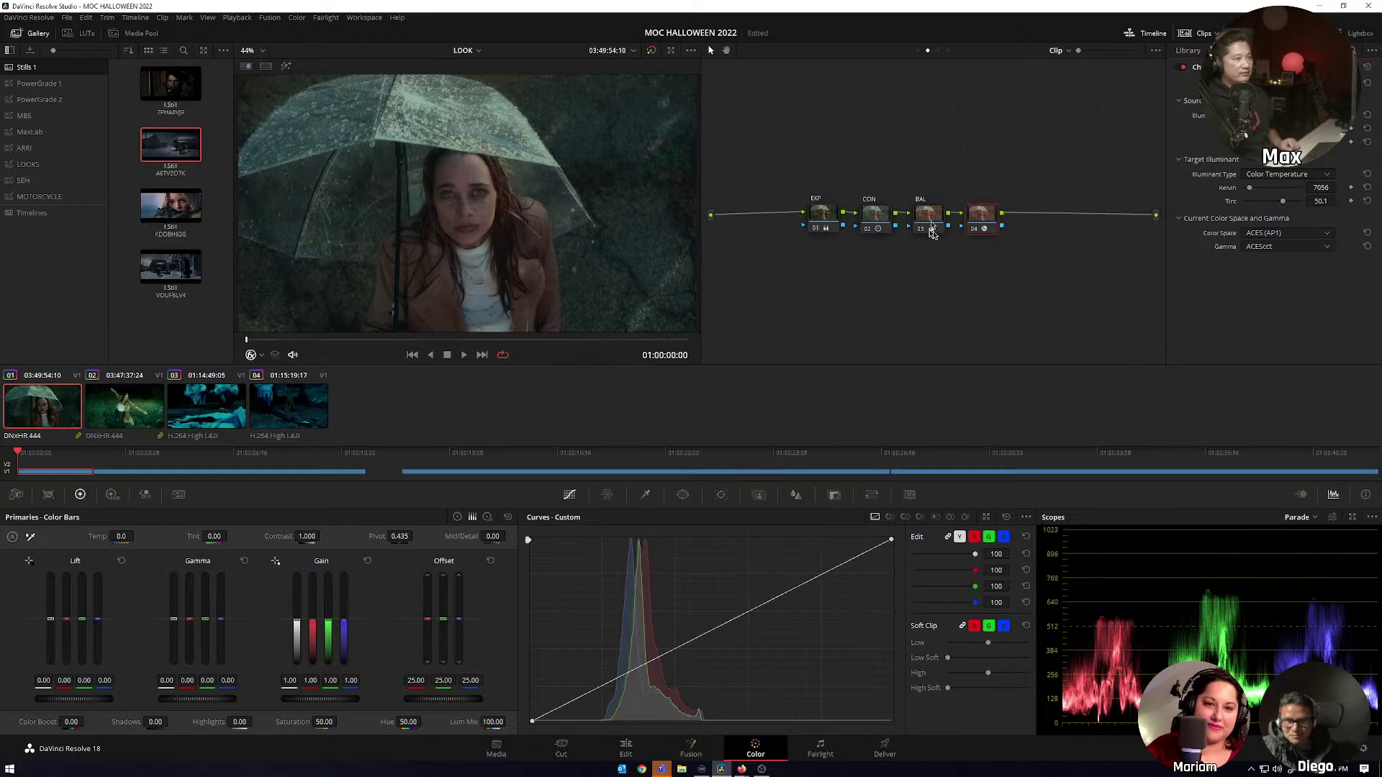
Compare the umbrella shot with the Chromatic Adaptation node disabled and enabled.
click(974, 230)
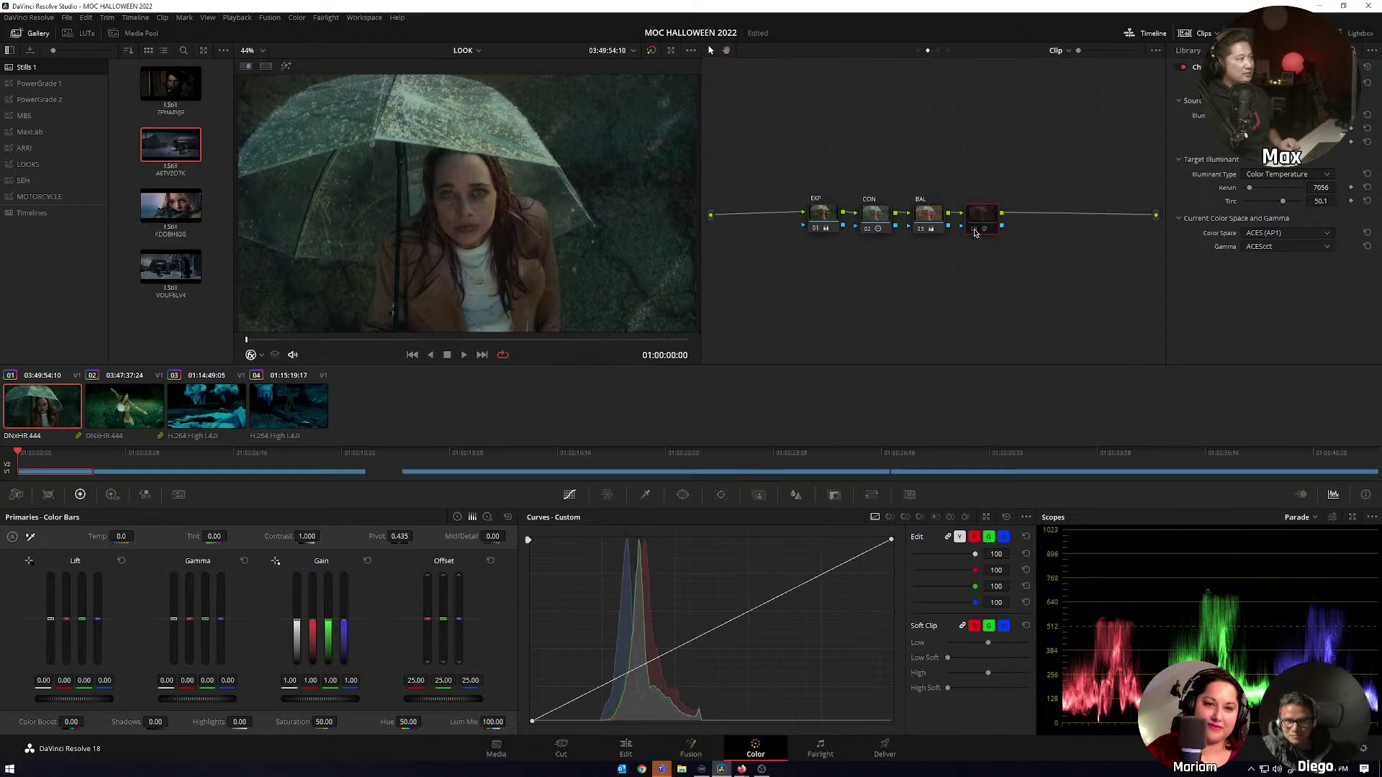
click(974, 231)
click(974, 231)
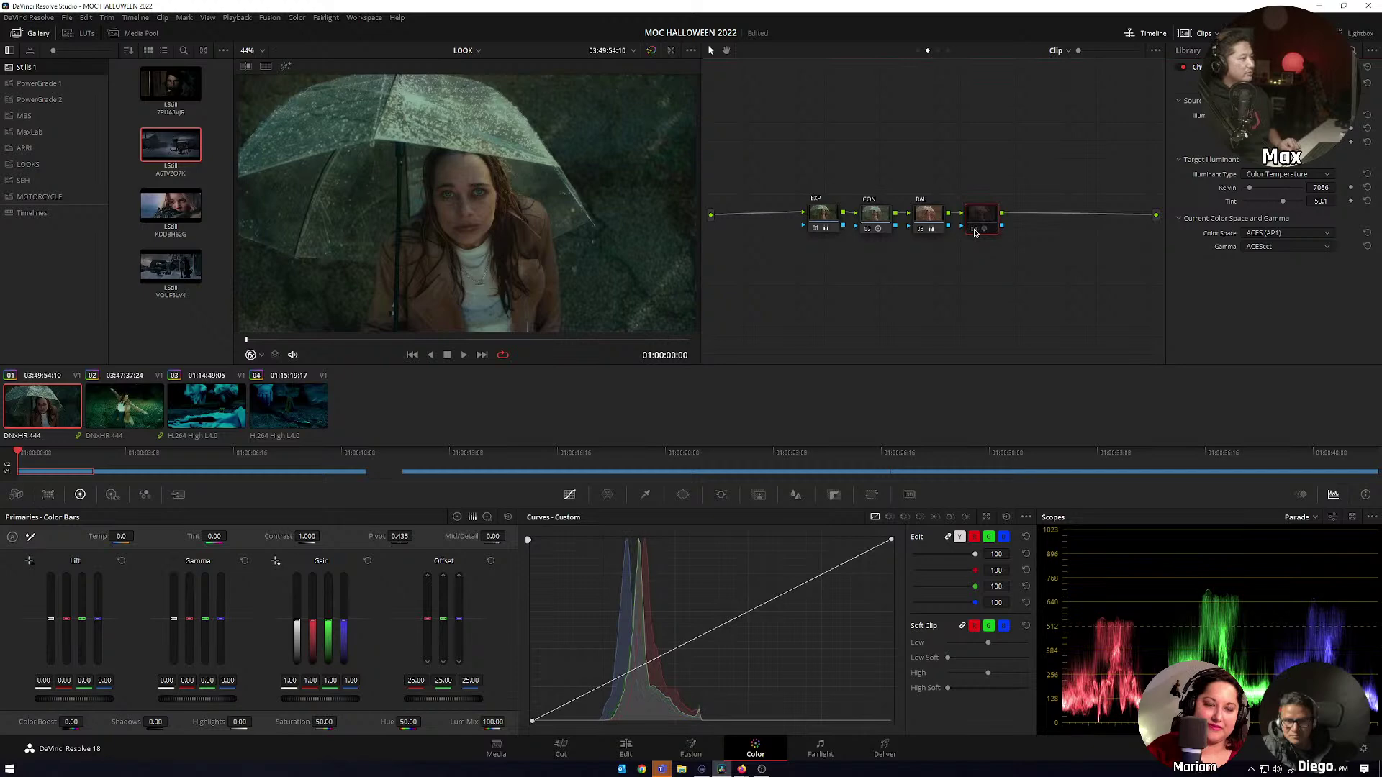
click(974, 230)
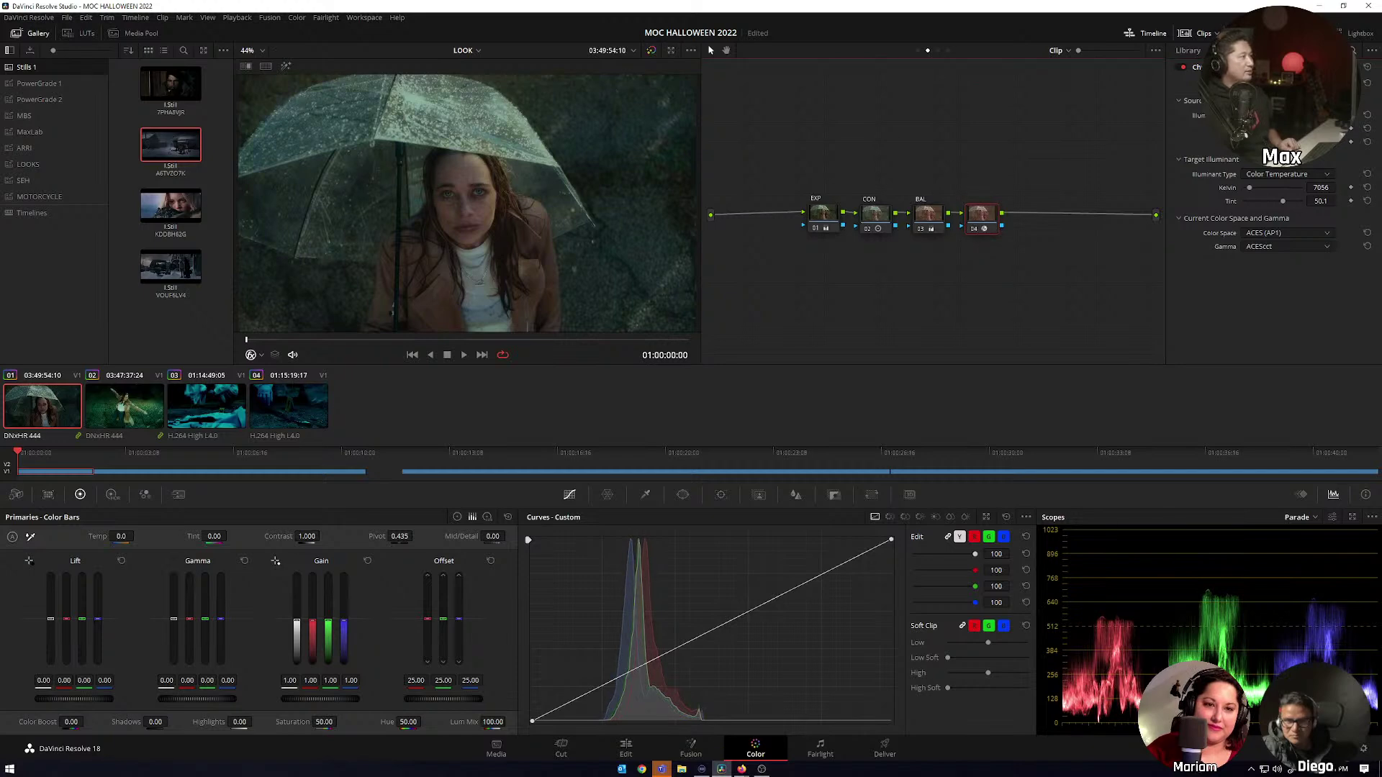
Hide the stills gallery and compare the umbrella shot with the snowy barn still in a wipe.
click(36, 33)
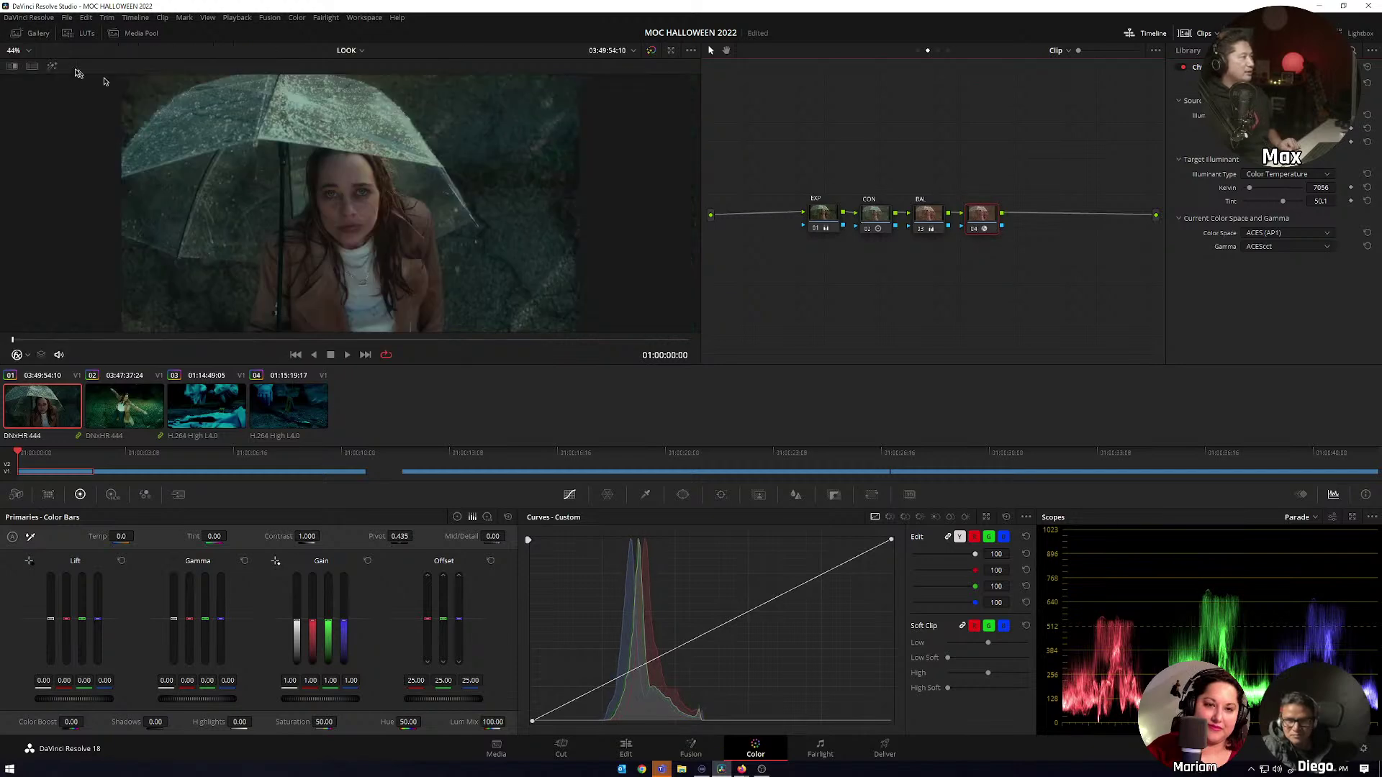
click(13, 66)
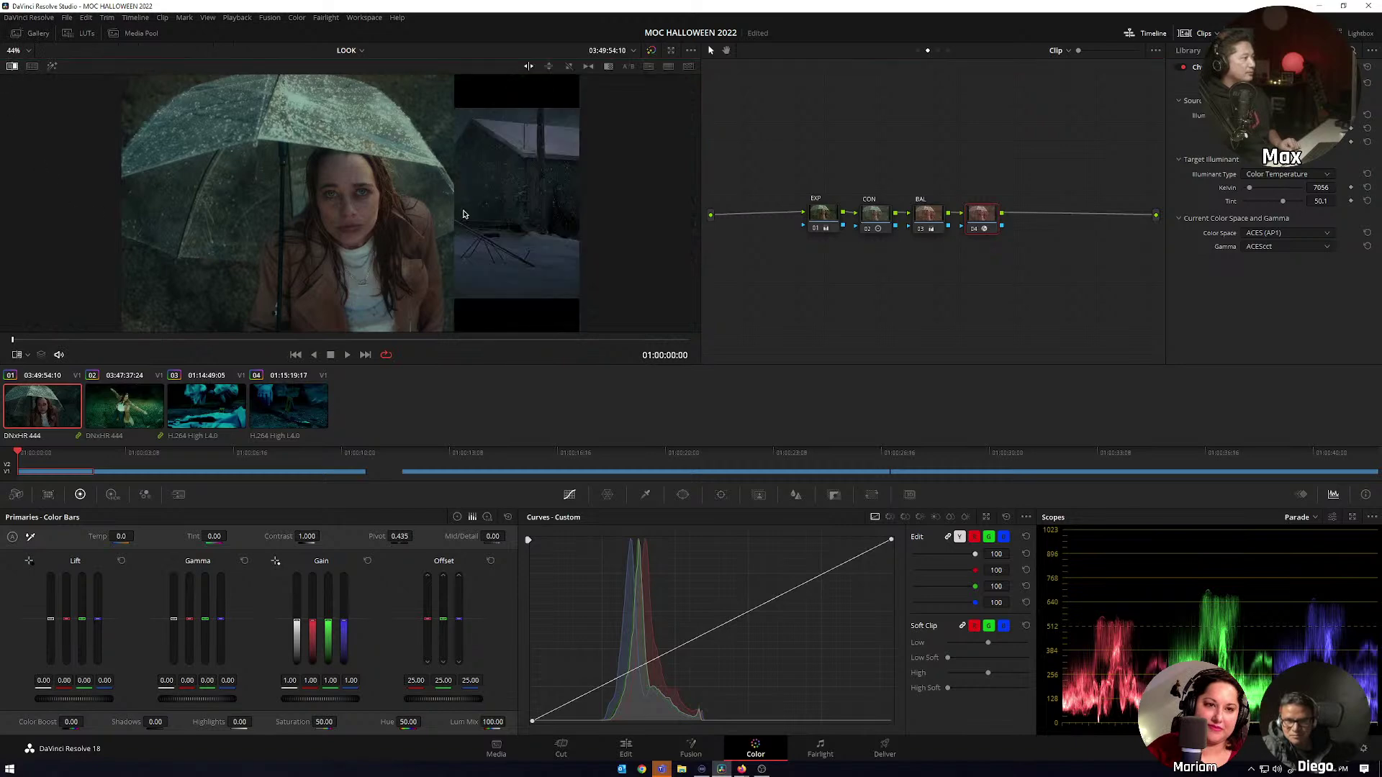
drag(401, 213, 507, 195)
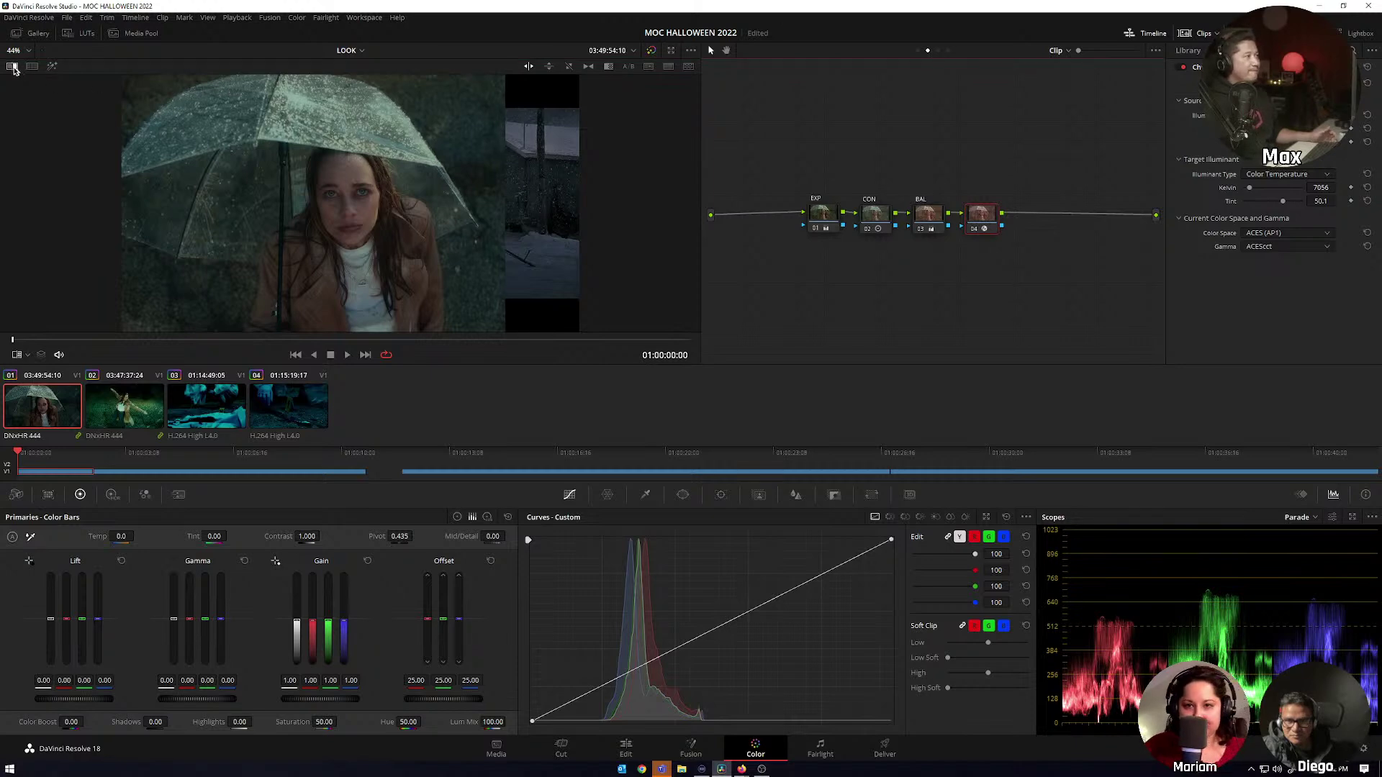
click(12, 67)
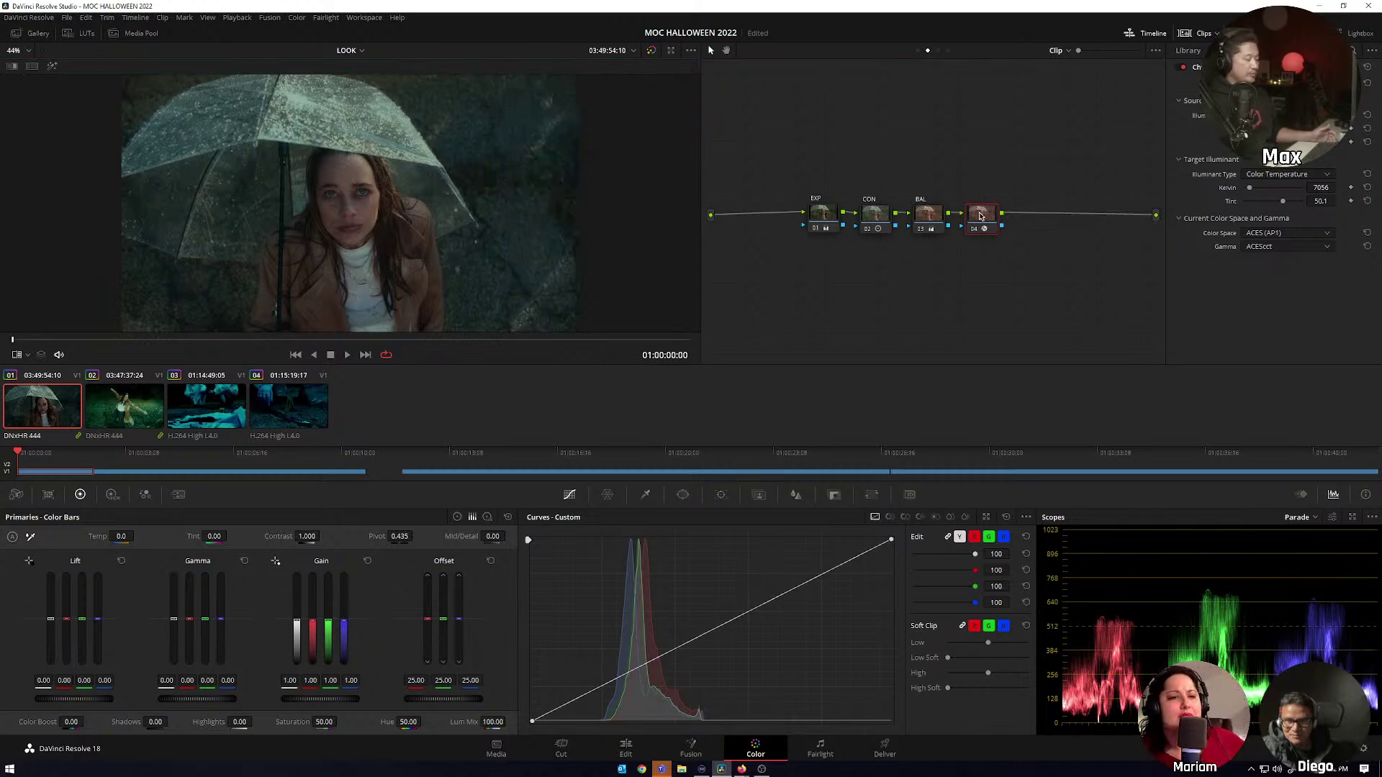
Label the fourth node CHRM.
text(CHRM)
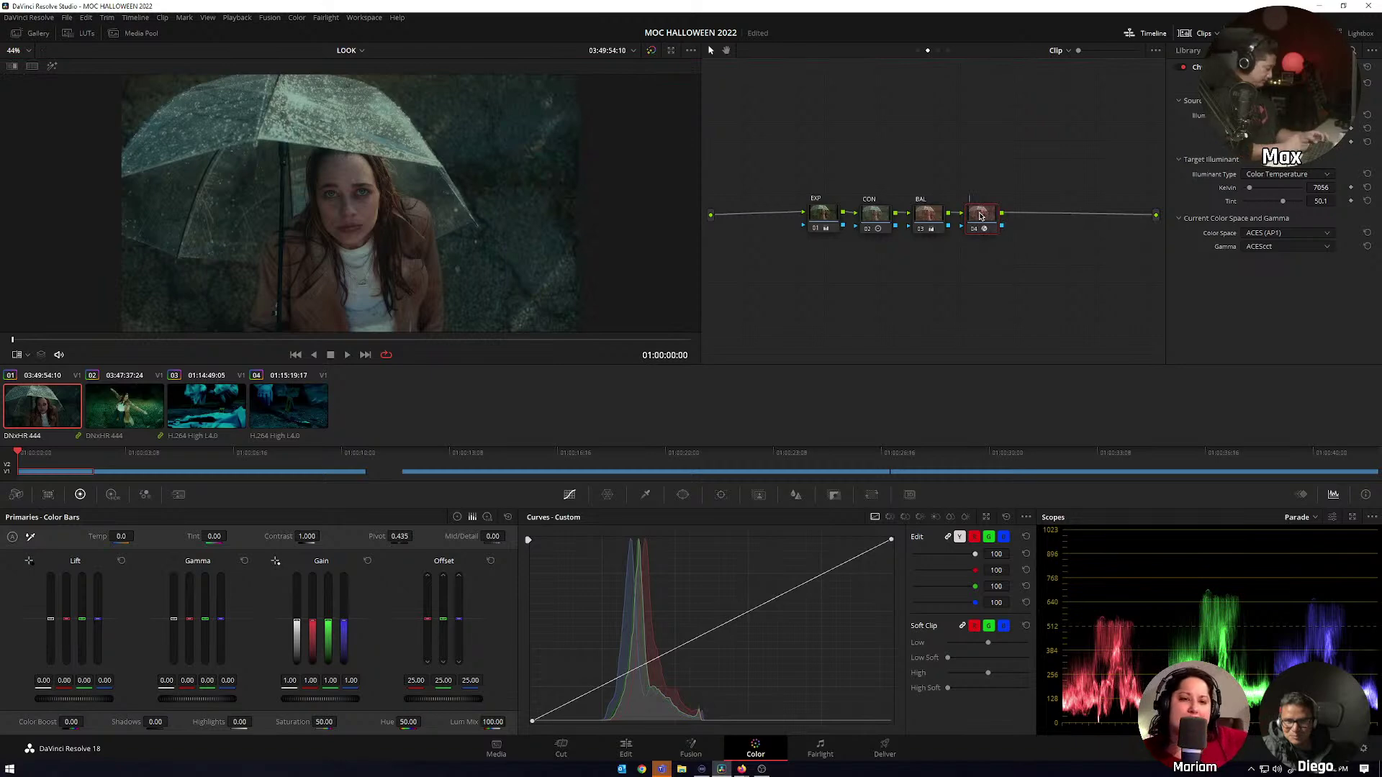
key(Return)
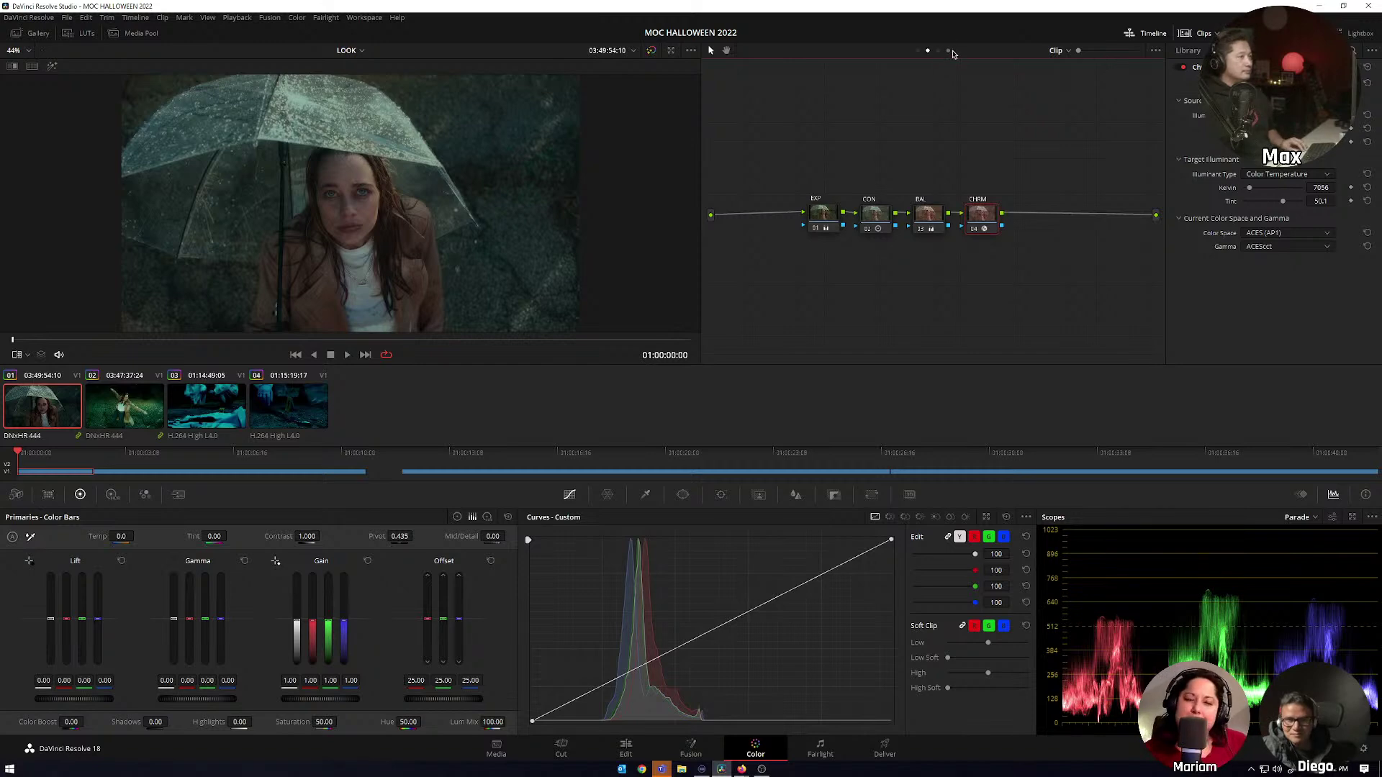
Add a Print Bleach Bypass tool after Film Print in the timeline-level Magic Bullet Looks chain and apply the look.
click(948, 51)
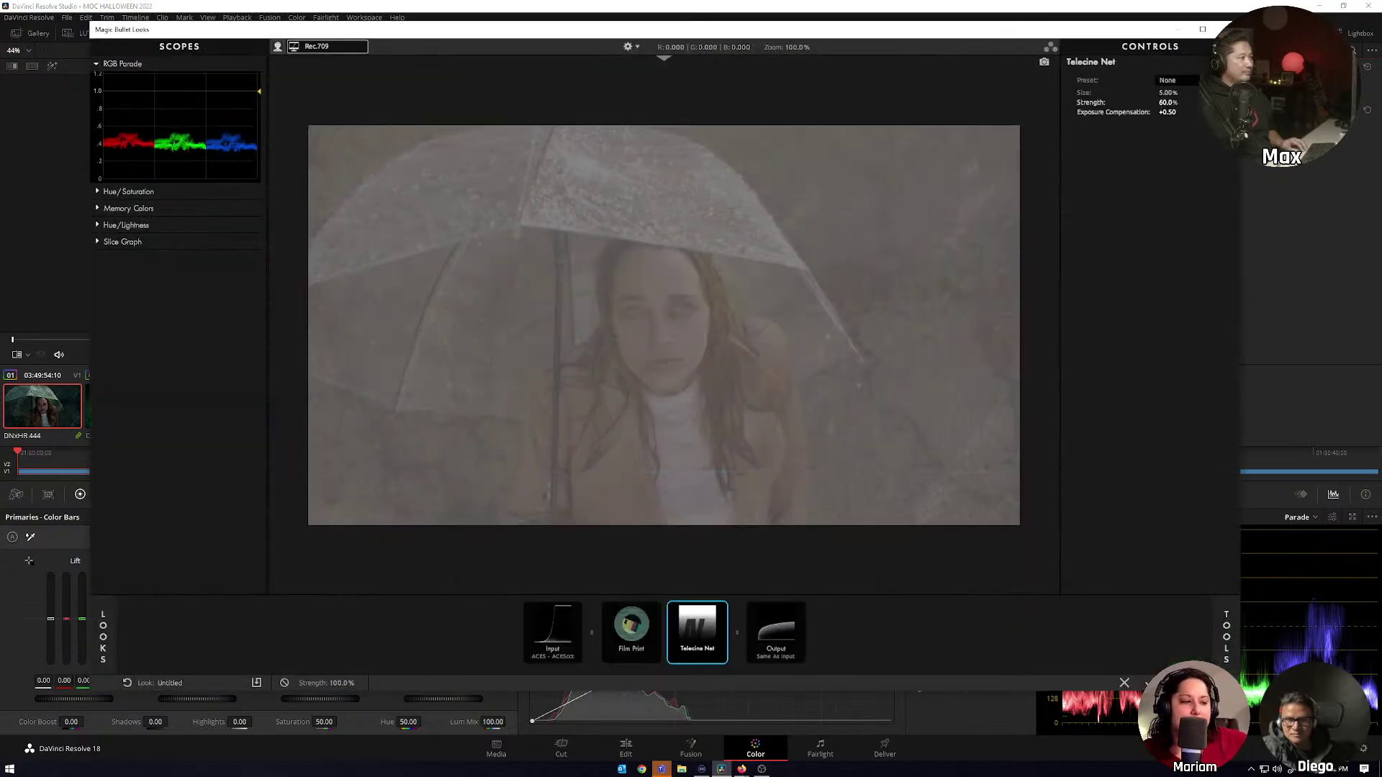
click(638, 628)
click(1222, 637)
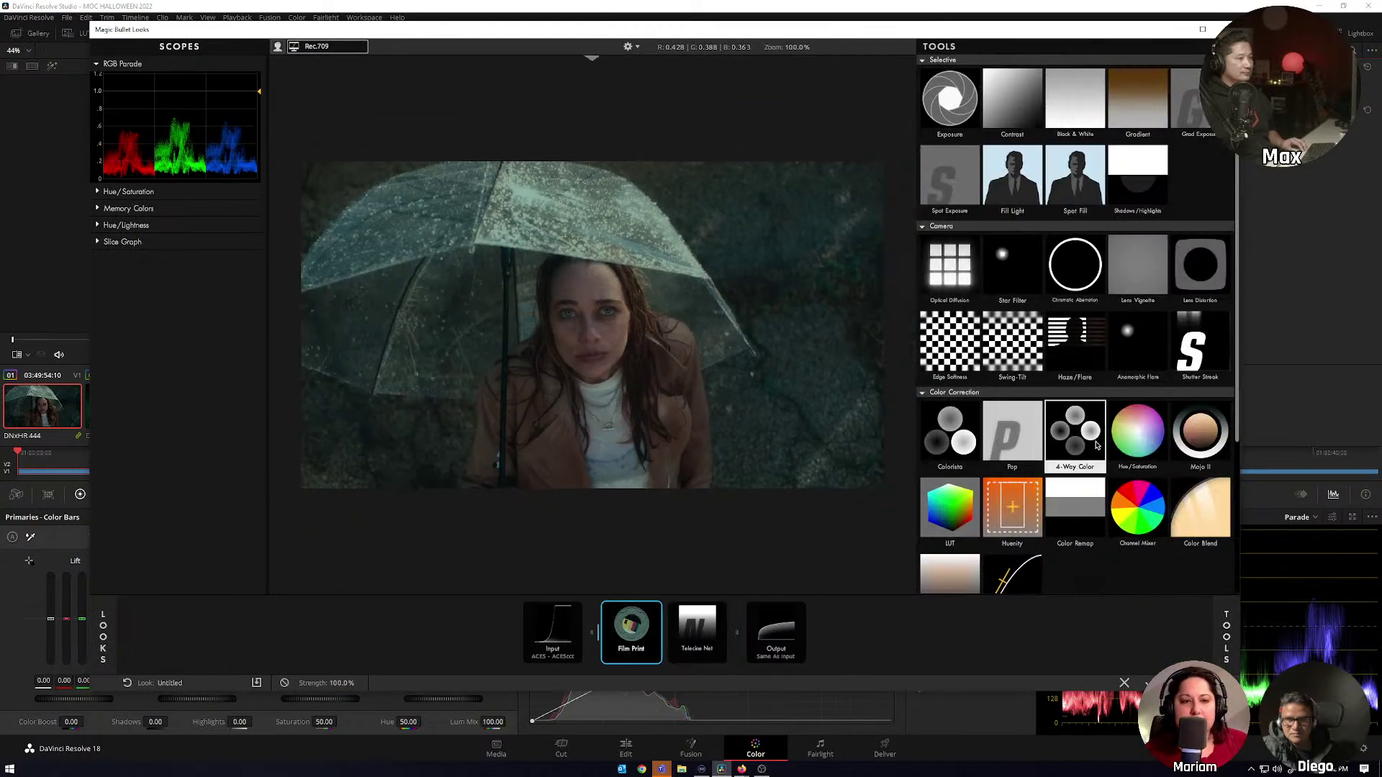
scroll(1080, 432, down, 3)
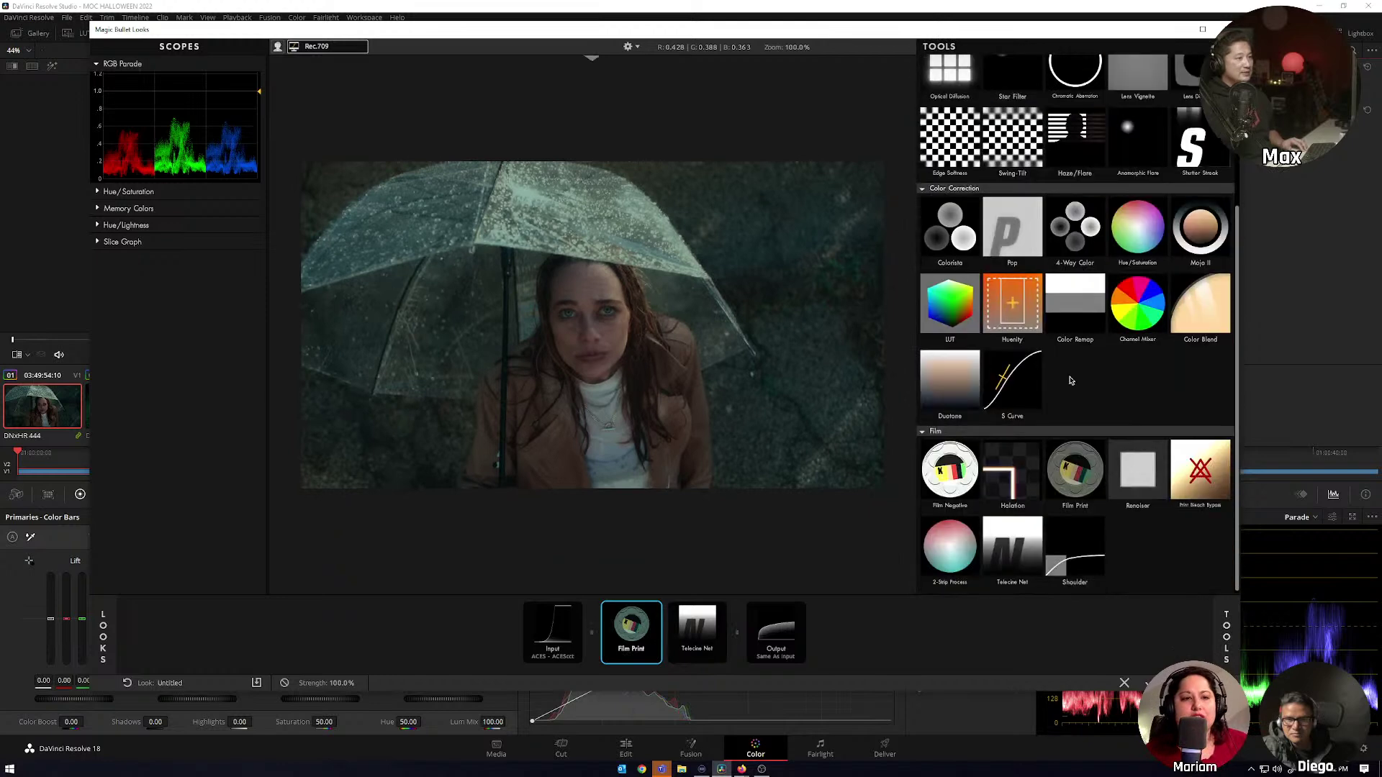
double_click(1202, 483)
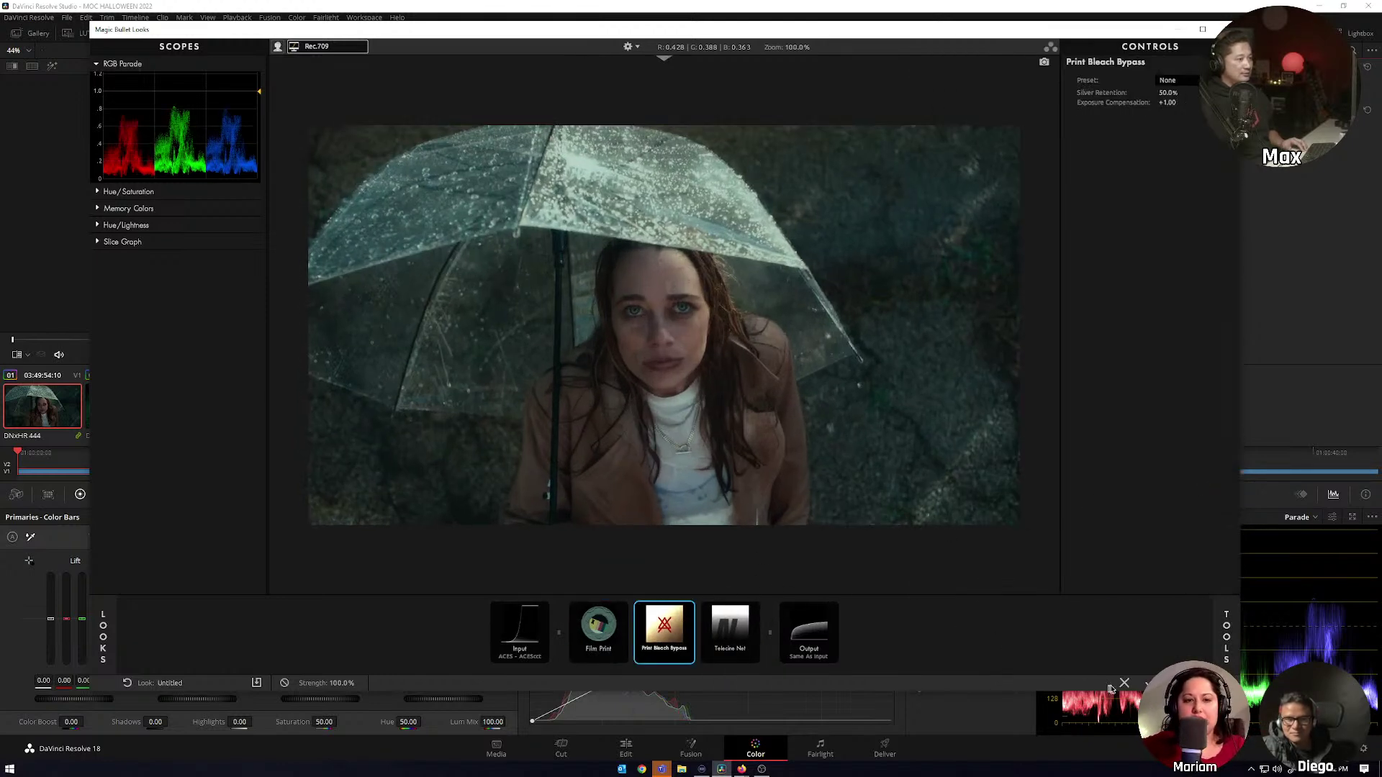
click(1145, 681)
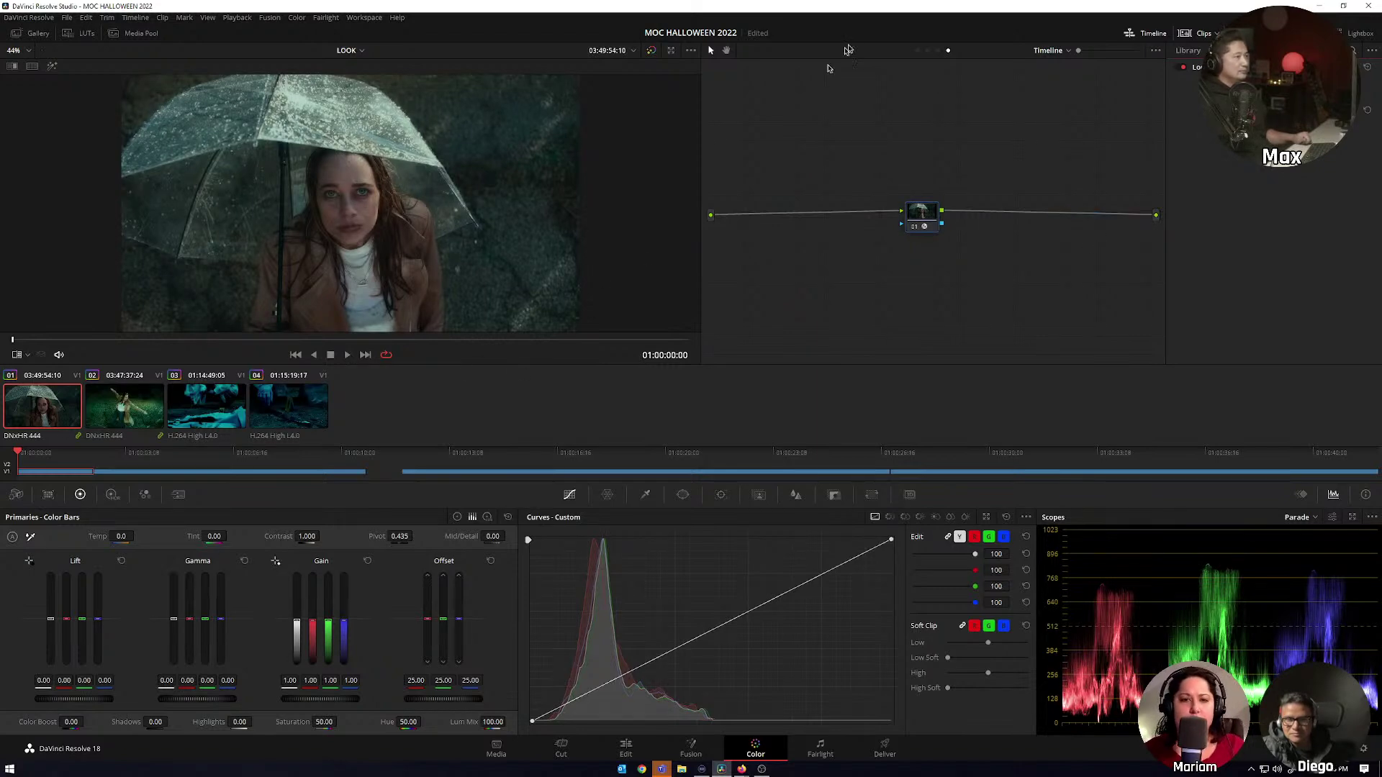
Add three parallel nodes after CHRM in the clip's node graph and align them symmetrically around the parallel mixer.
click(929, 51)
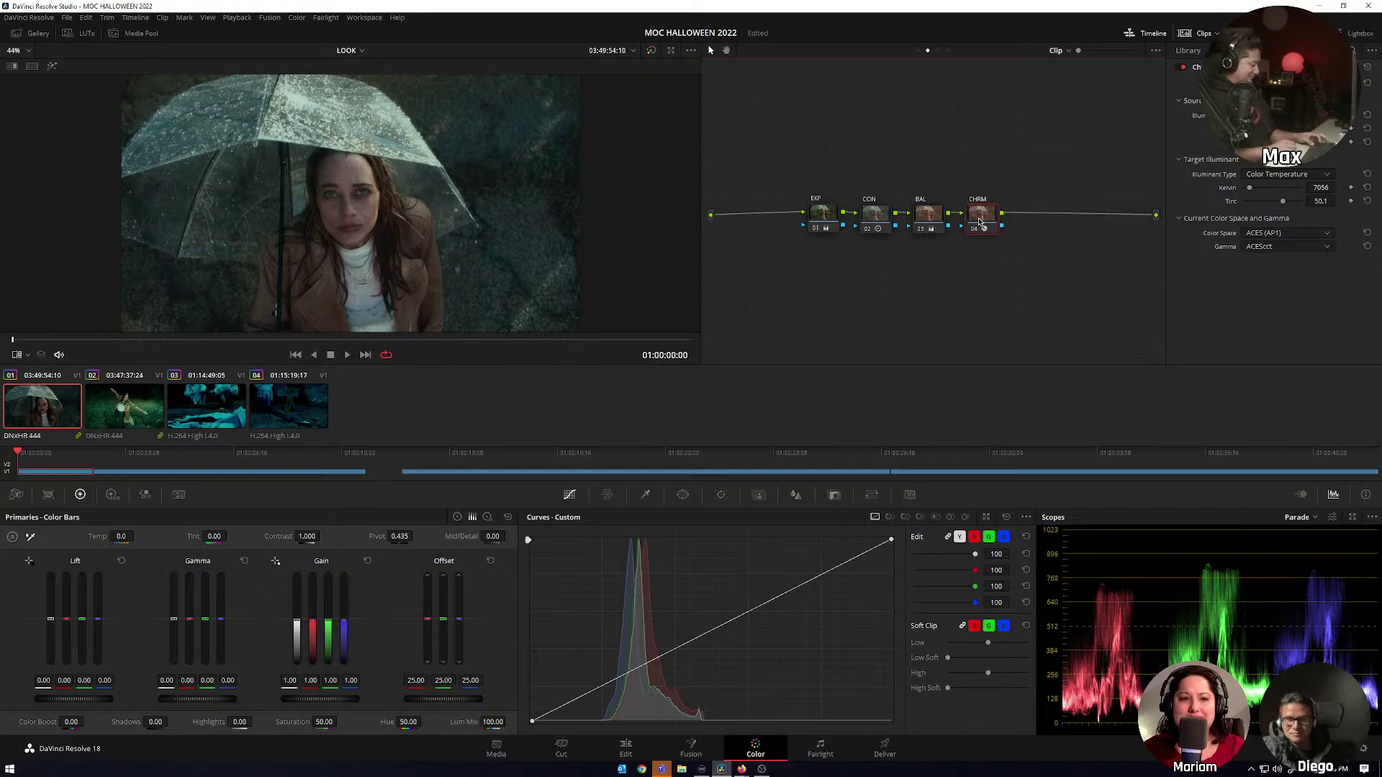
key(alt+s)
key(alt+p)
key(alt+p)
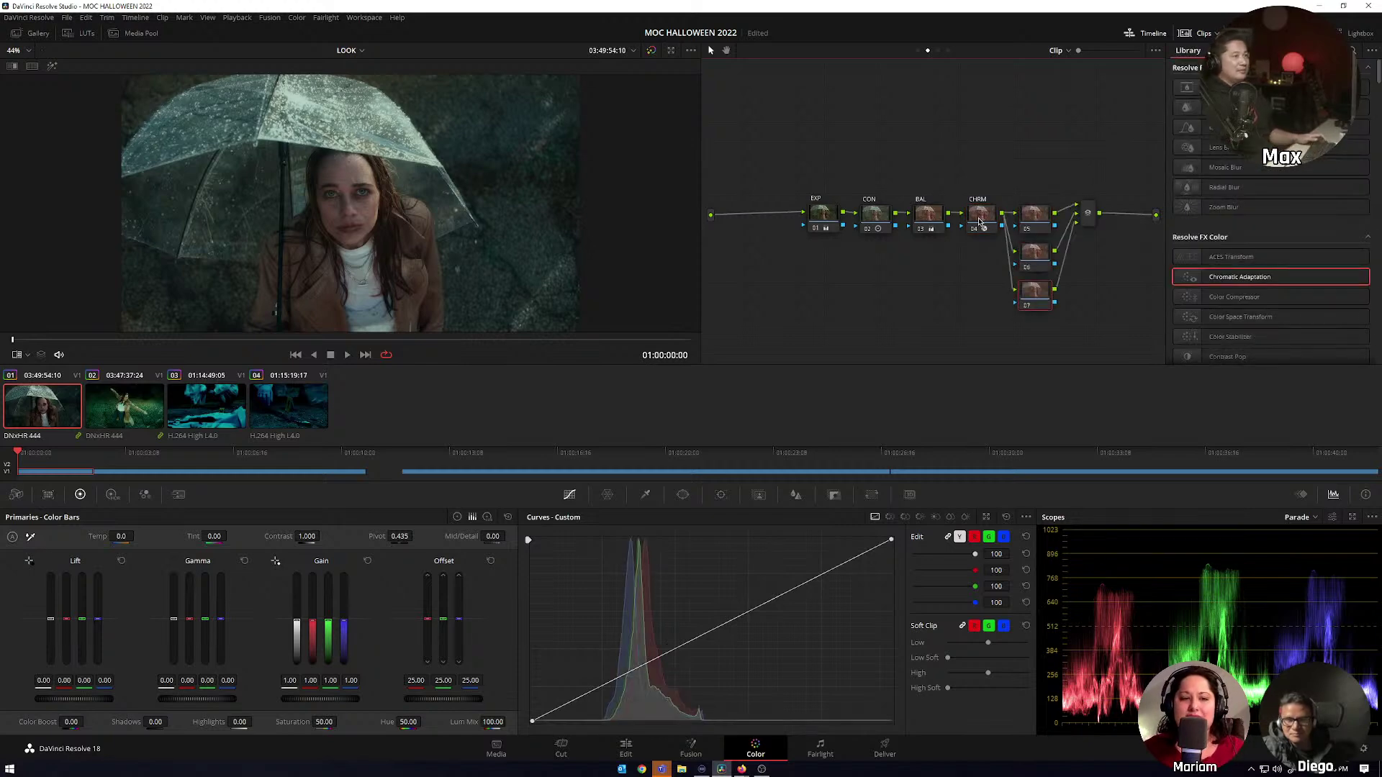
drag(1007, 185, 1153, 355)
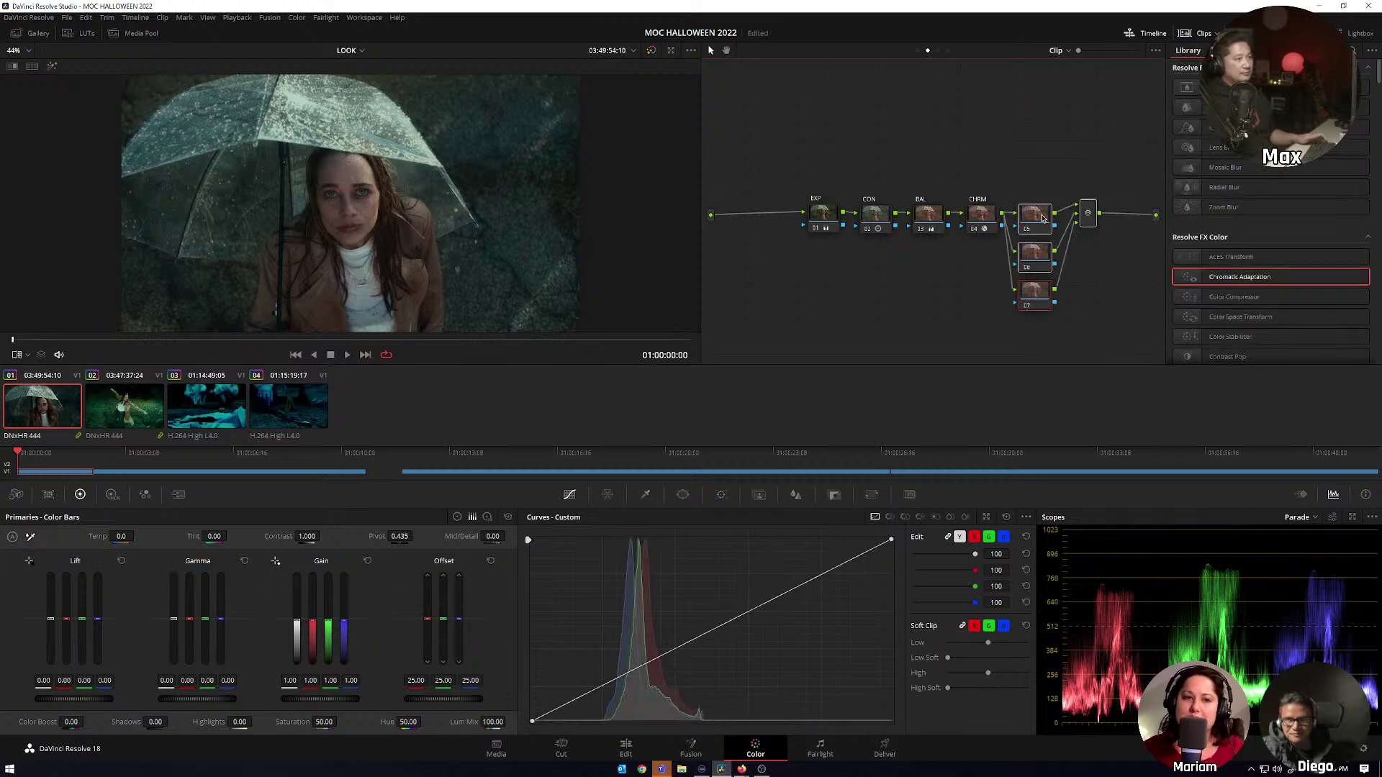
drag(1036, 216, 1089, 218)
click(1079, 290)
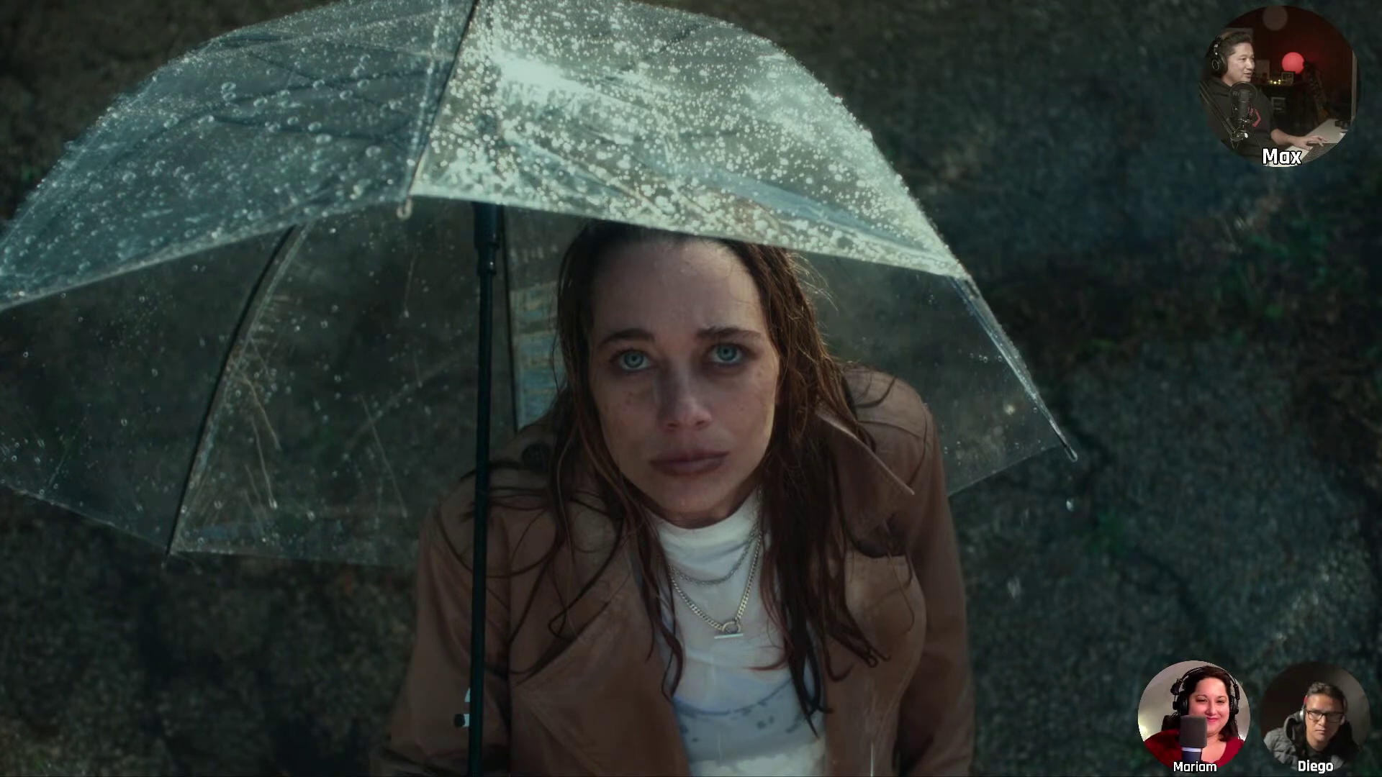
Compare Print Bleach Bypass off and on in the timeline-level look, set its silver retention to 56.7%, and apply the look.
mouse_move(369, 112)
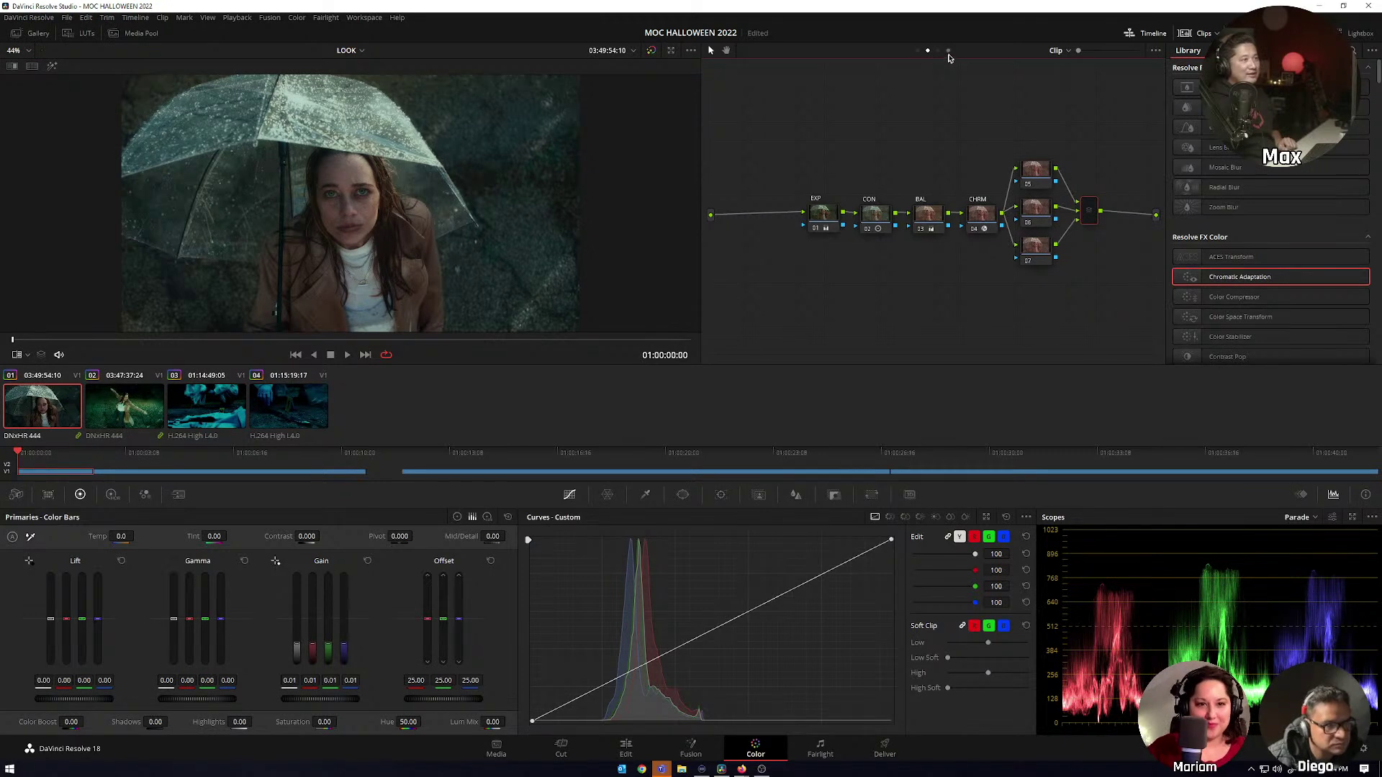
click(948, 52)
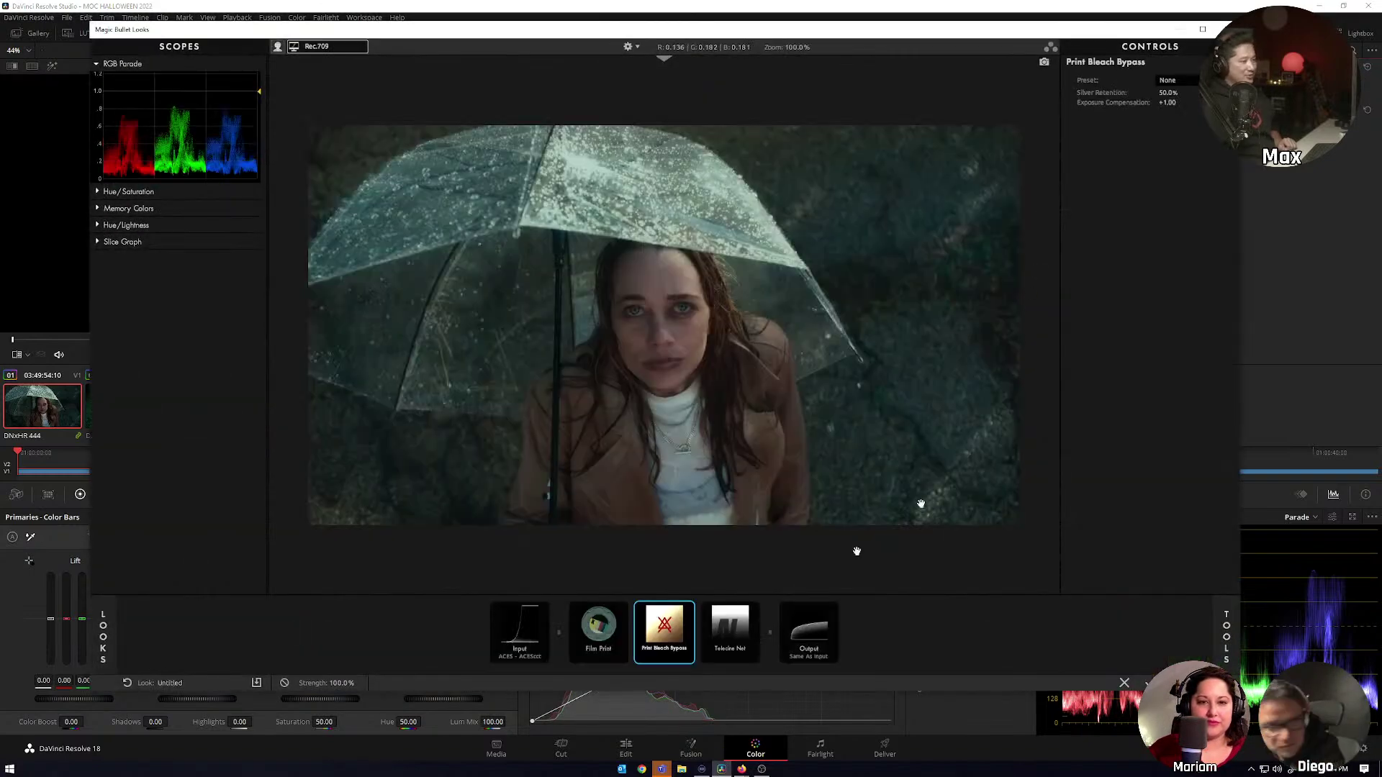
click(688, 610)
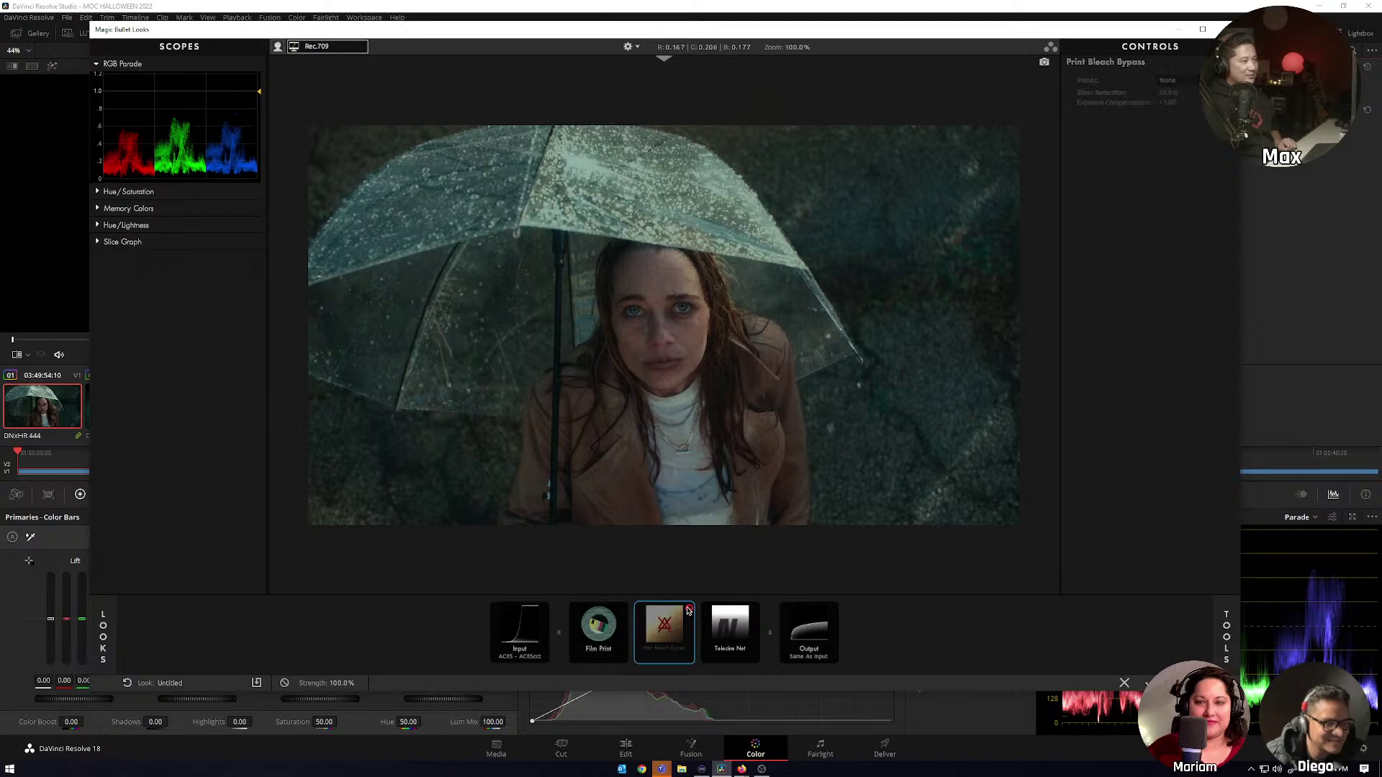
click(688, 609)
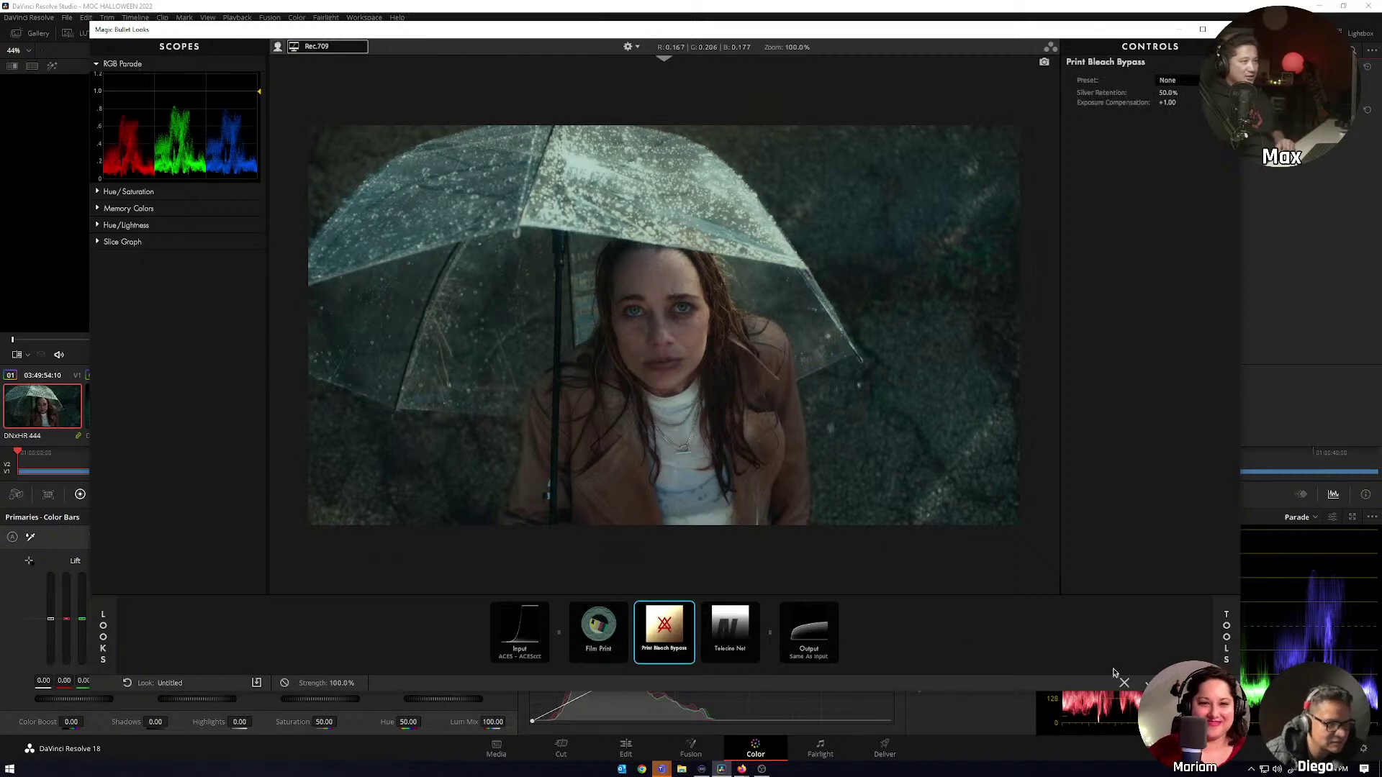
drag(1168, 92, 1173, 92)
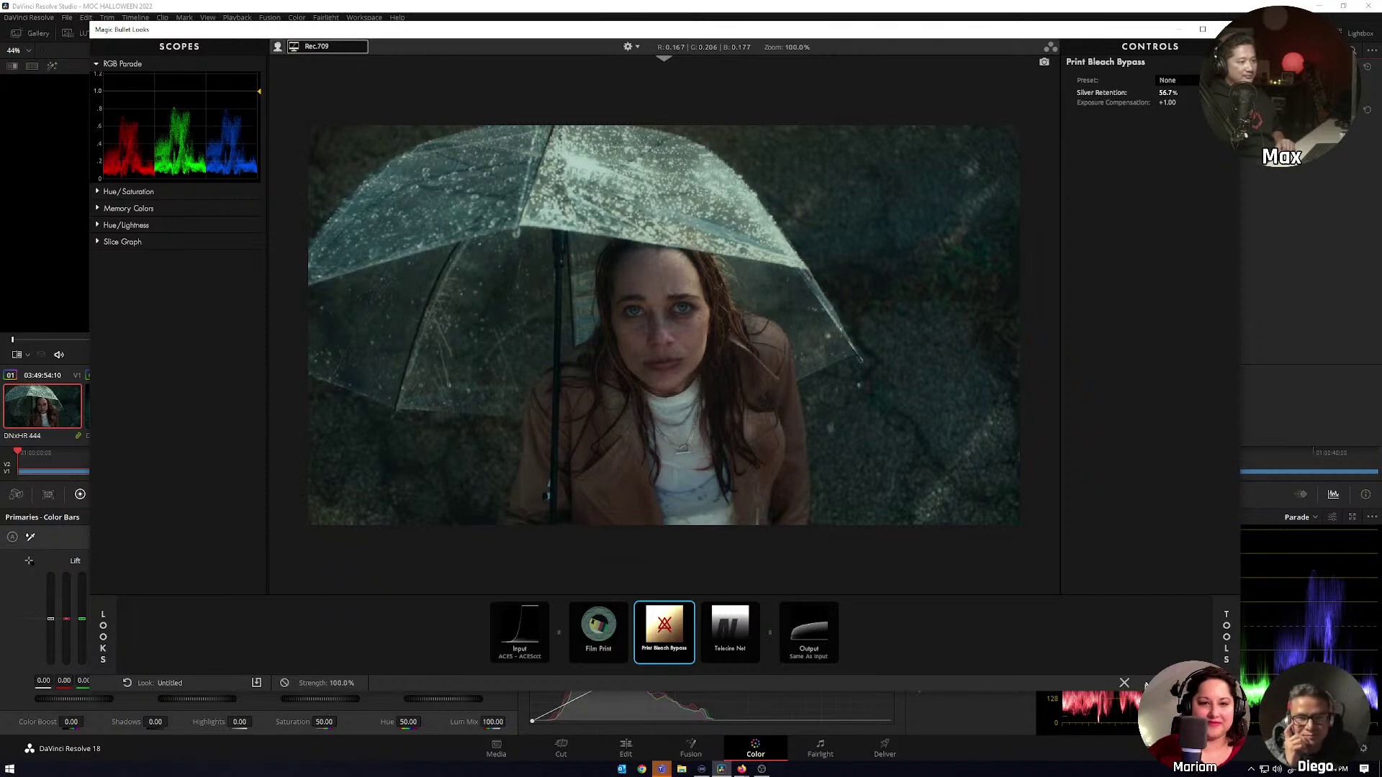
click(1146, 683)
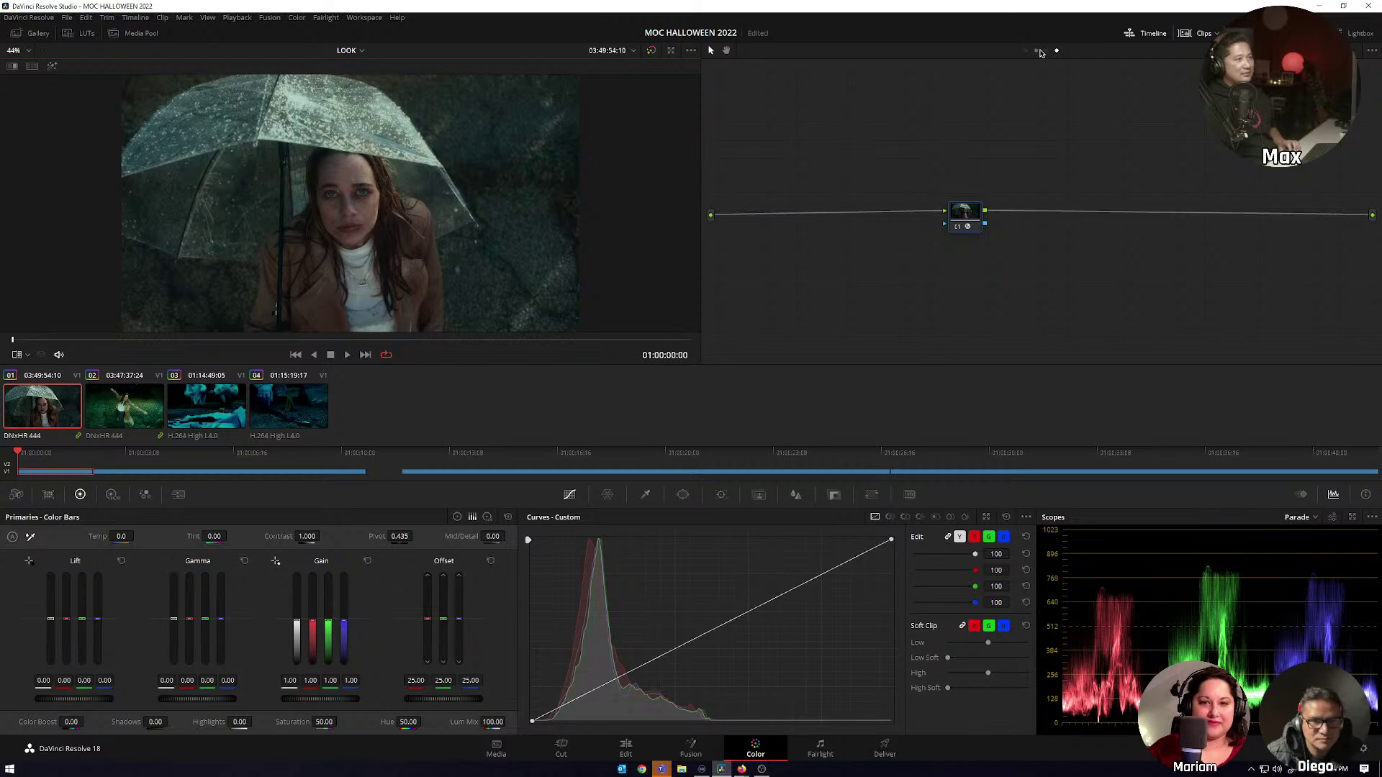
Add a serial node after the parallel mixer in the clip's node graph.
click(1037, 51)
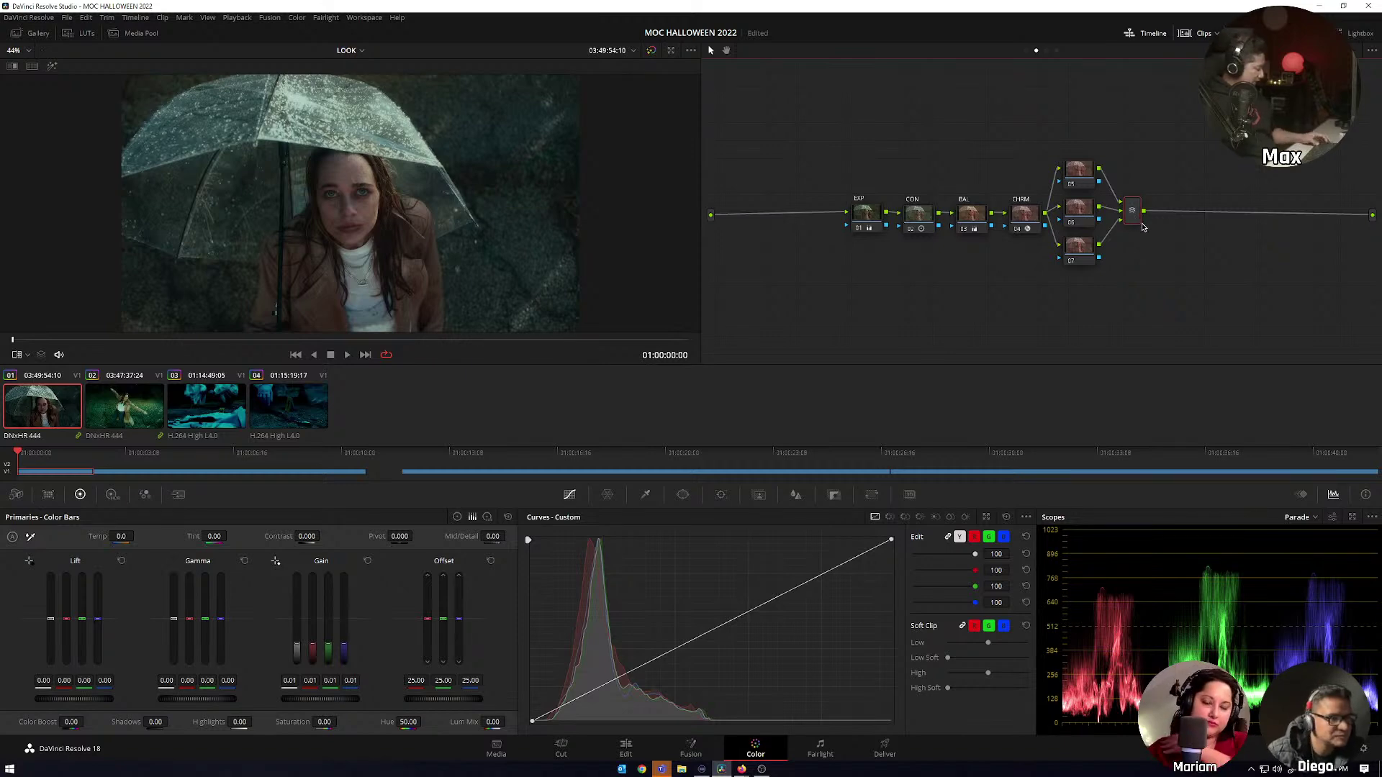
key(alt+s)
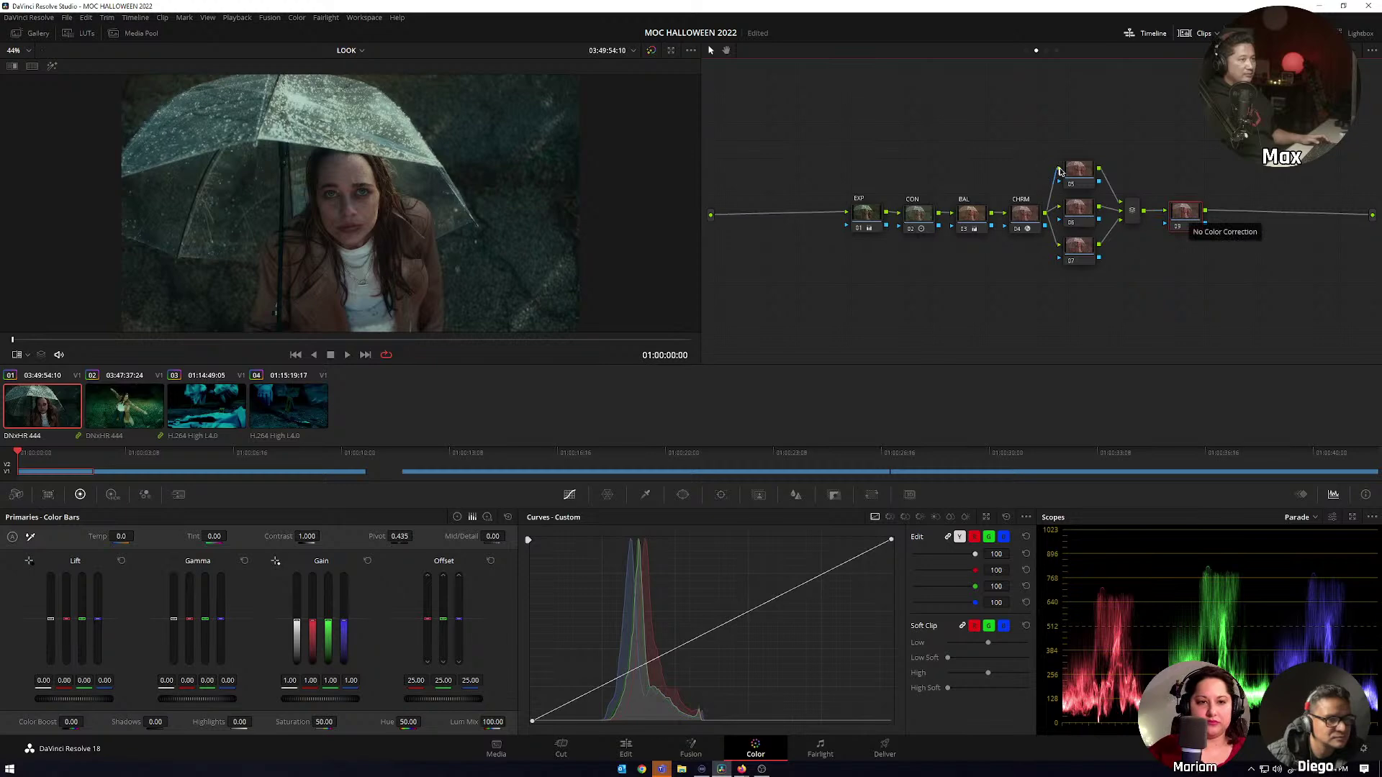
Add a circular window to the uppermost parallel node and stretch it into a wide oval, size about 59 and aspect about 71.
click(1078, 177)
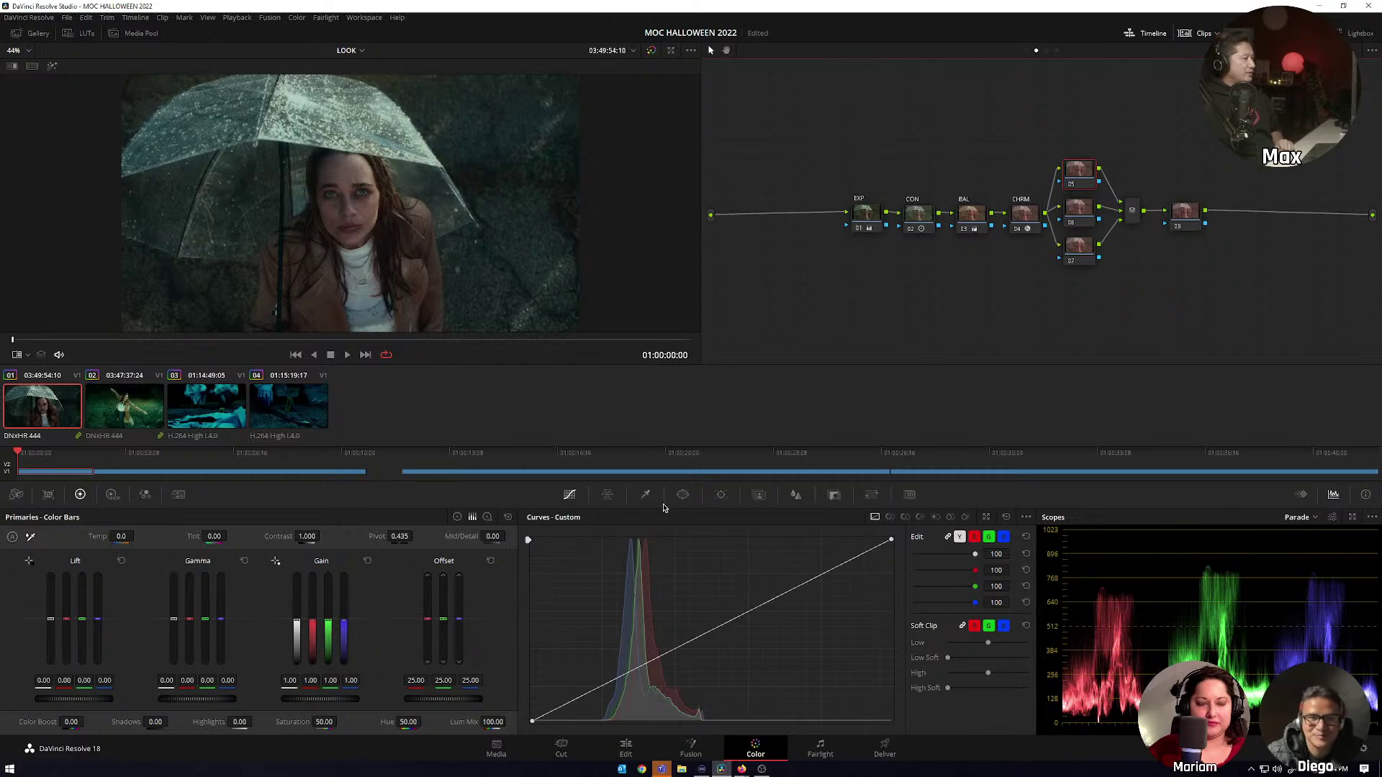
click(682, 494)
click(543, 594)
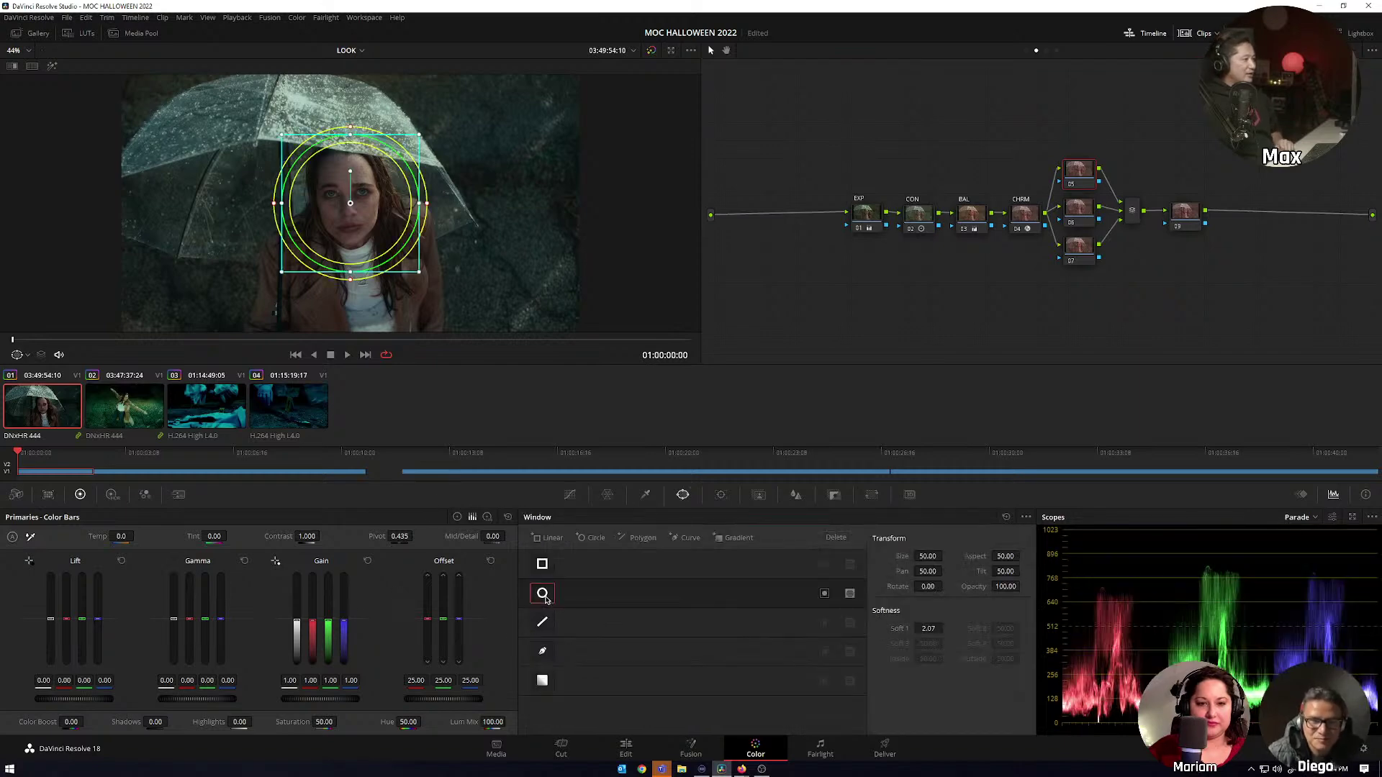
drag(422, 205, 575, 204)
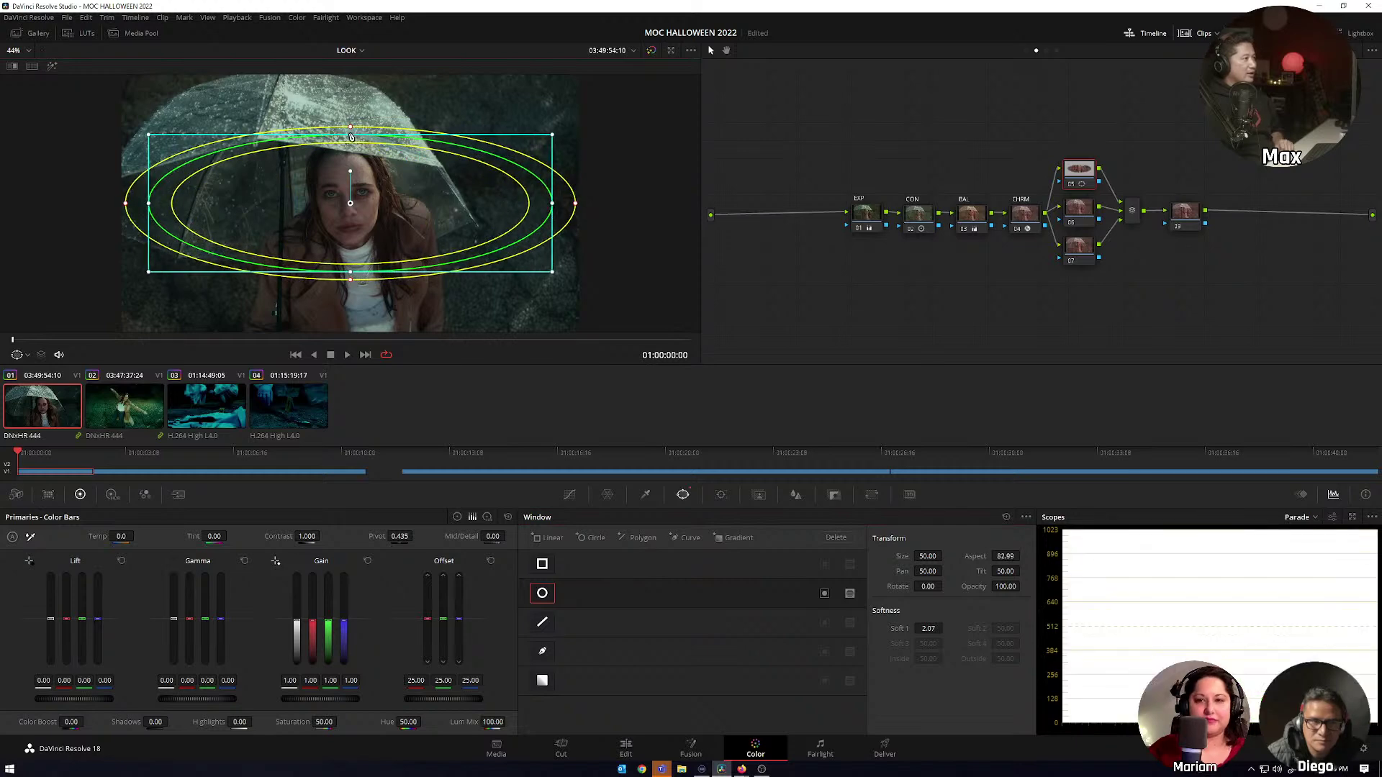
drag(351, 136, 346, 87)
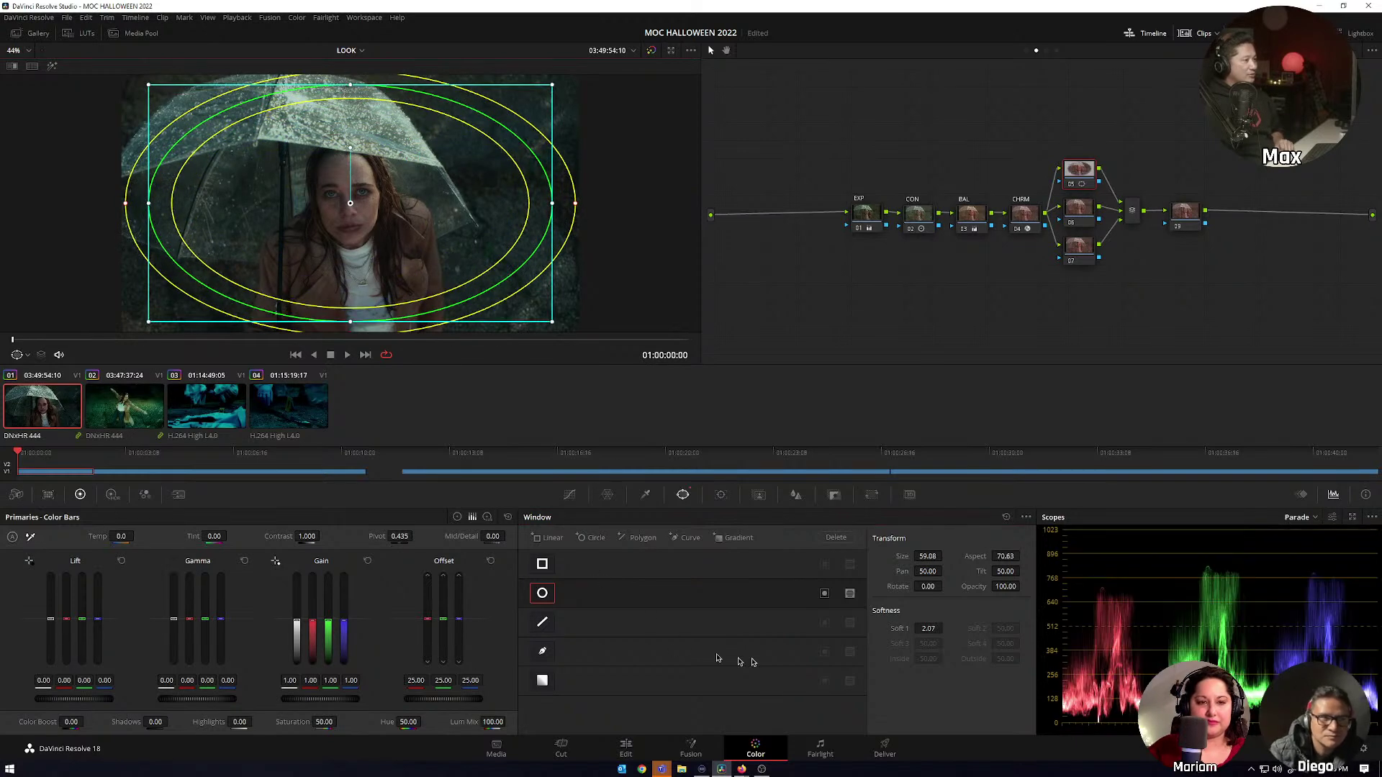
Increase the oval window's edge softness to about 4.09.
drag(927, 628, 923, 631)
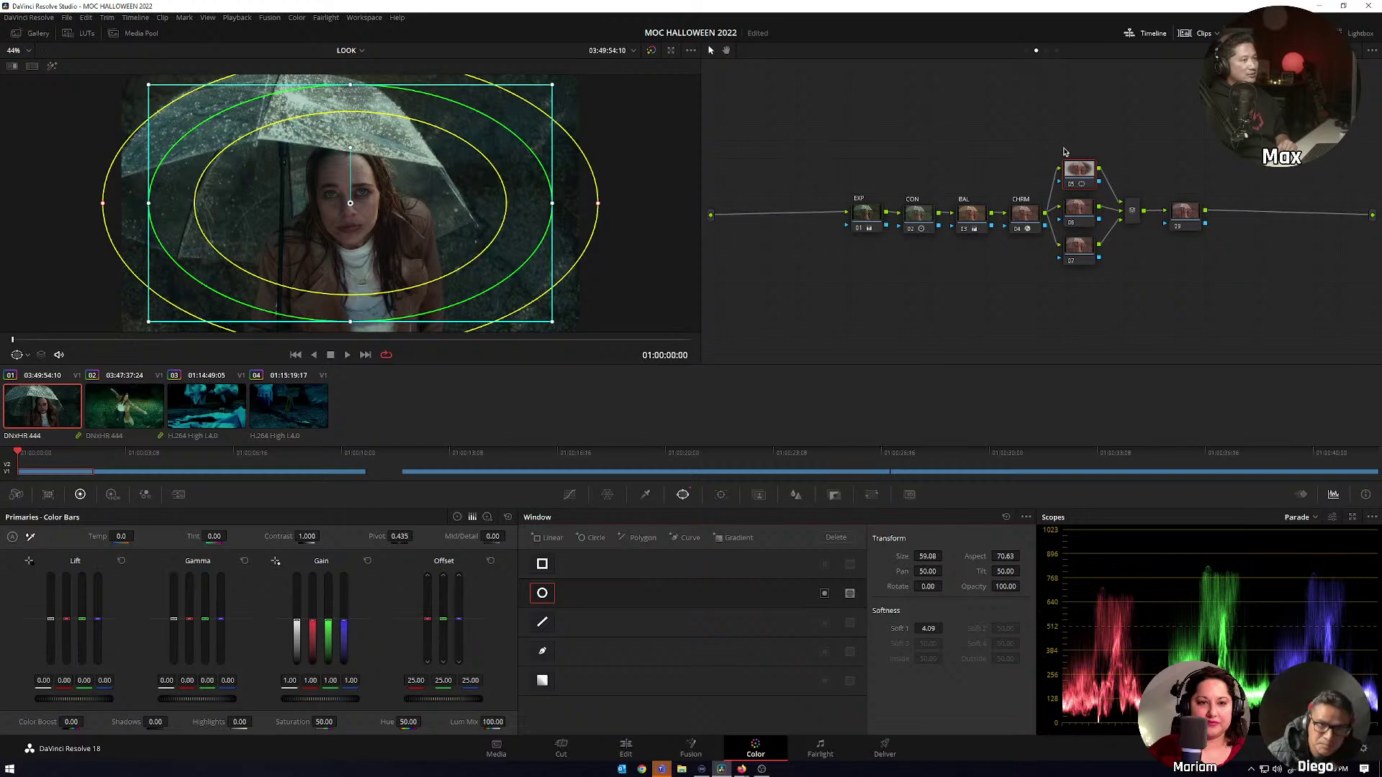
Move the EXP, CON, BAL and CHRM nodes together away from the parallel nodes, leaving a wider gap after CHRM.
drag(1058, 140, 1115, 292)
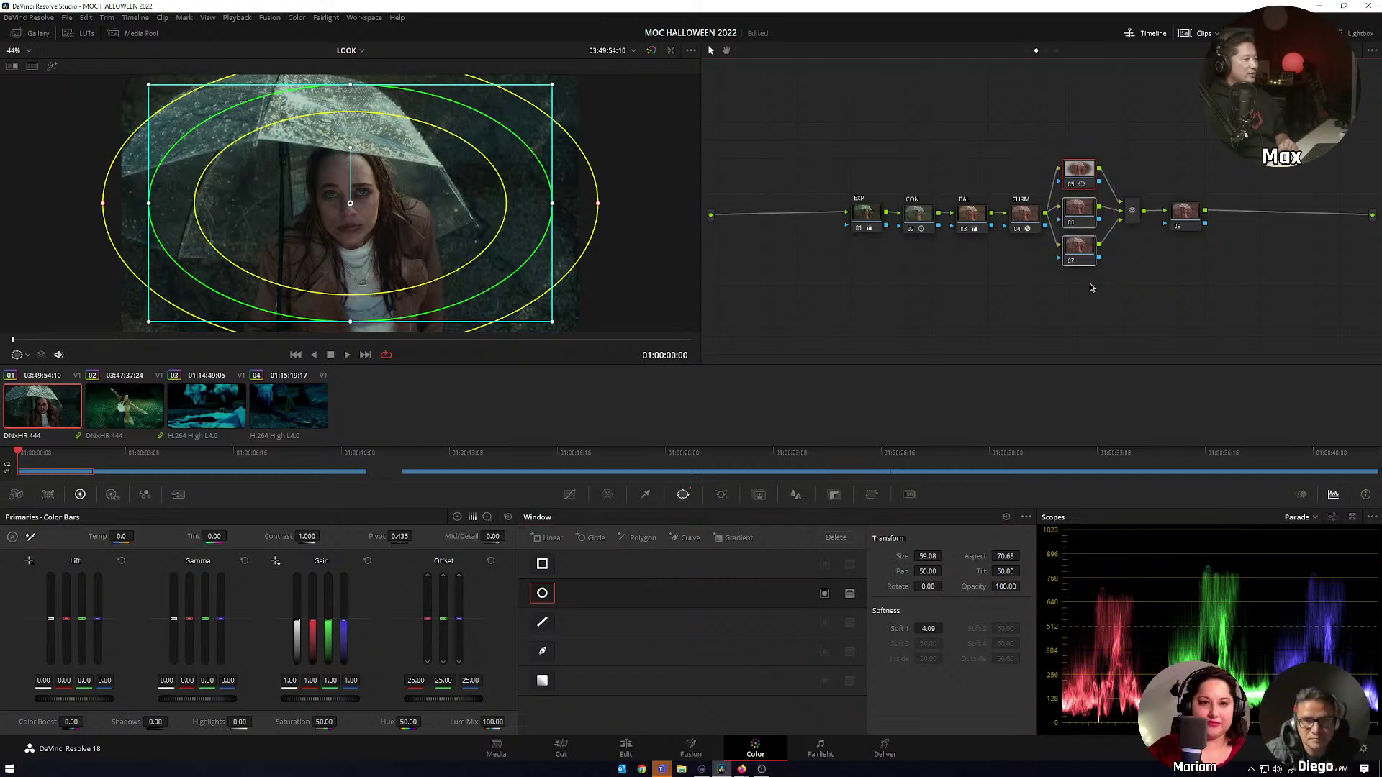
drag(759, 123, 1041, 292)
drag(1028, 225, 964, 225)
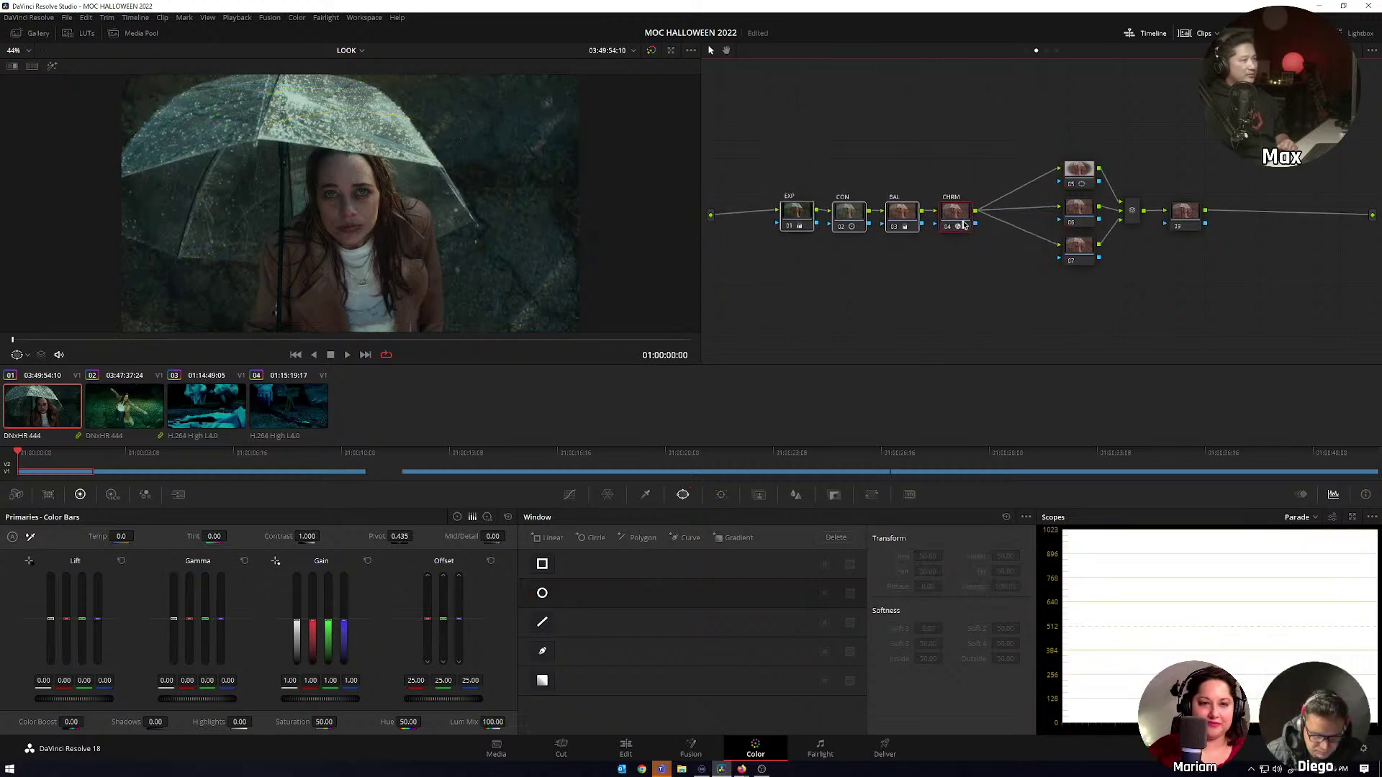
drag(755, 170, 1005, 259)
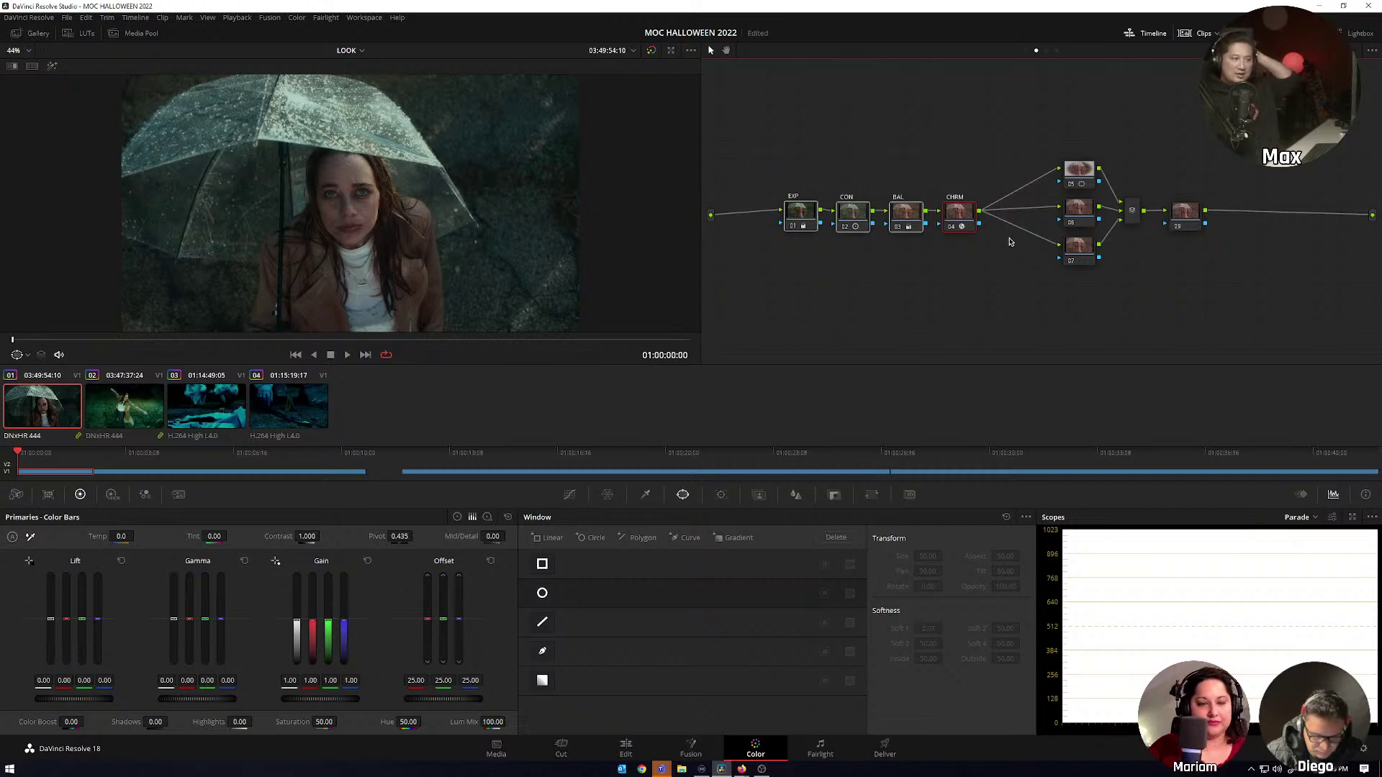
Invert the oval window on the uppermost parallel node and lower that node's overall offset to 24.40.
click(1071, 169)
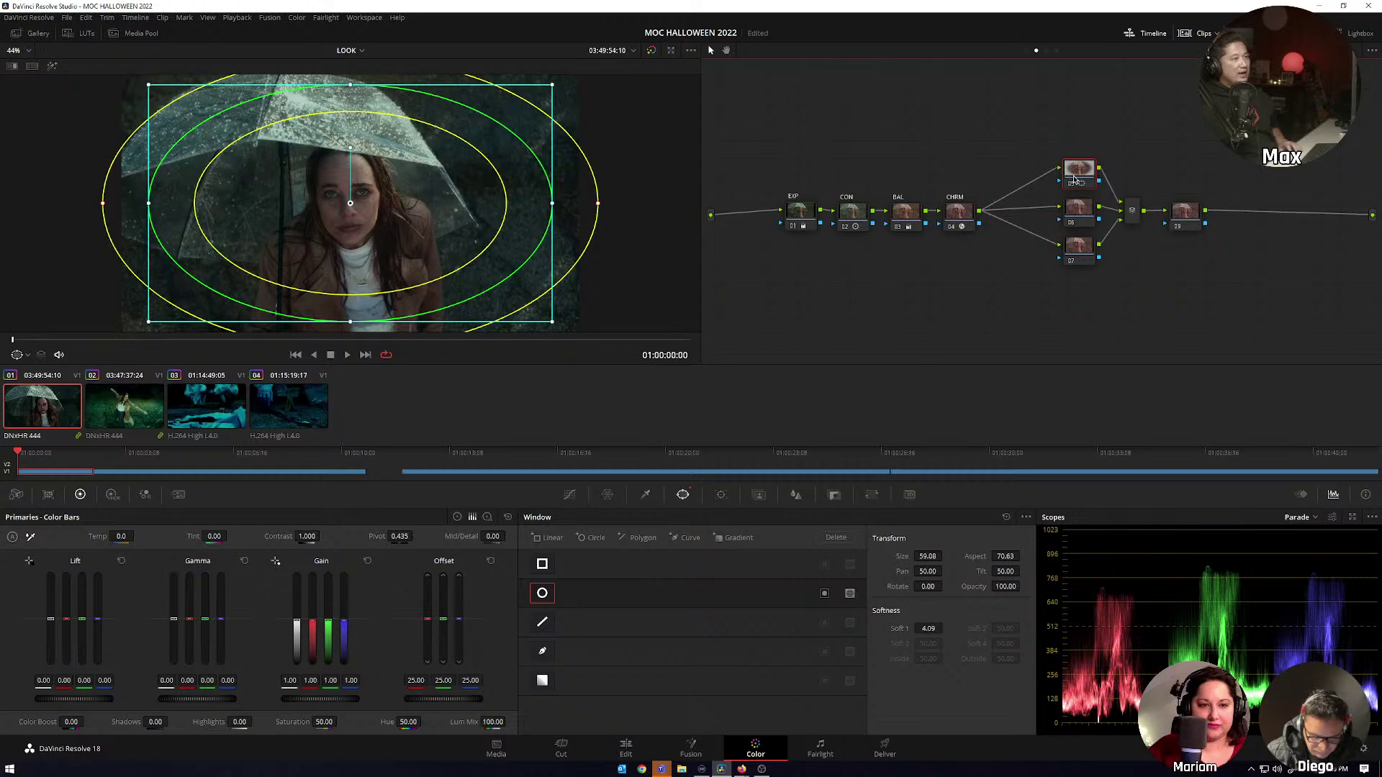
key(shift+apostrophe)
key(shift+apostrophe)
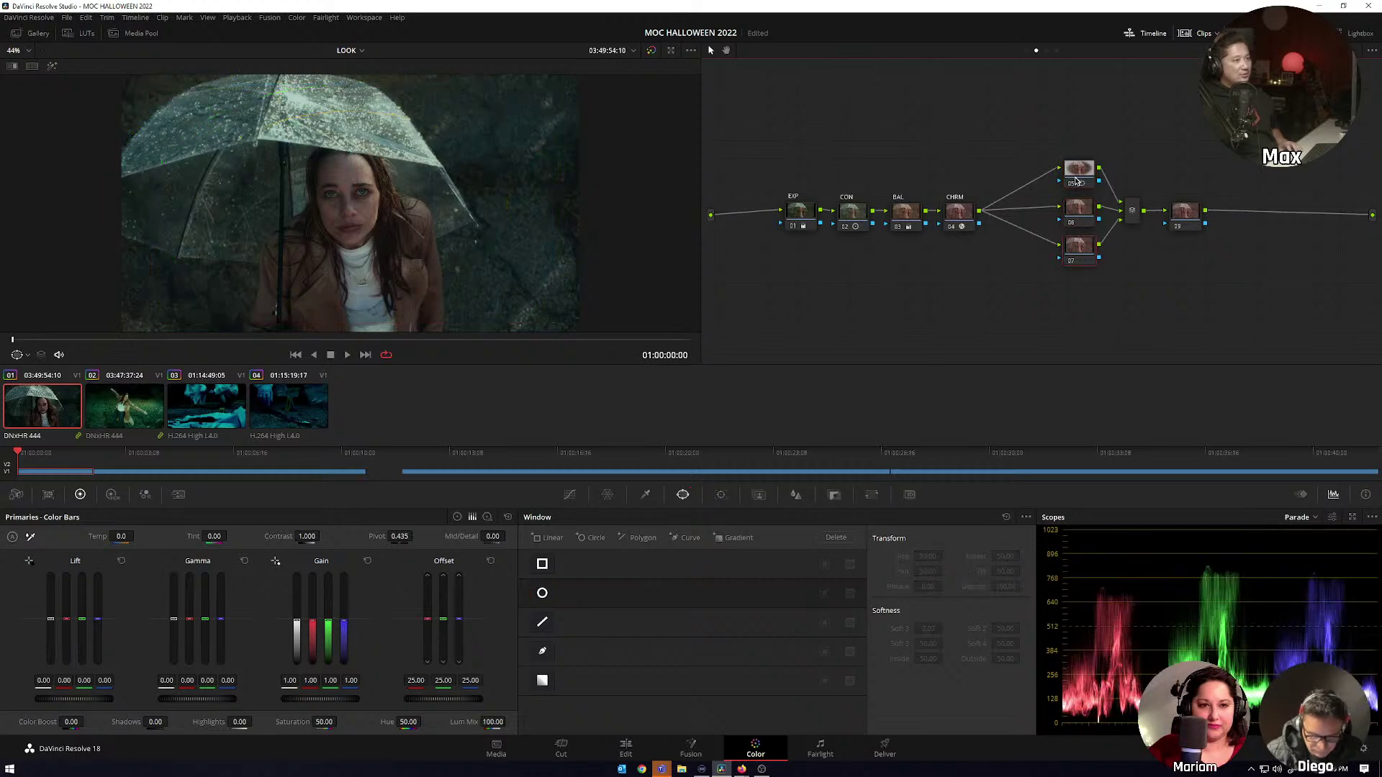
click(1076, 181)
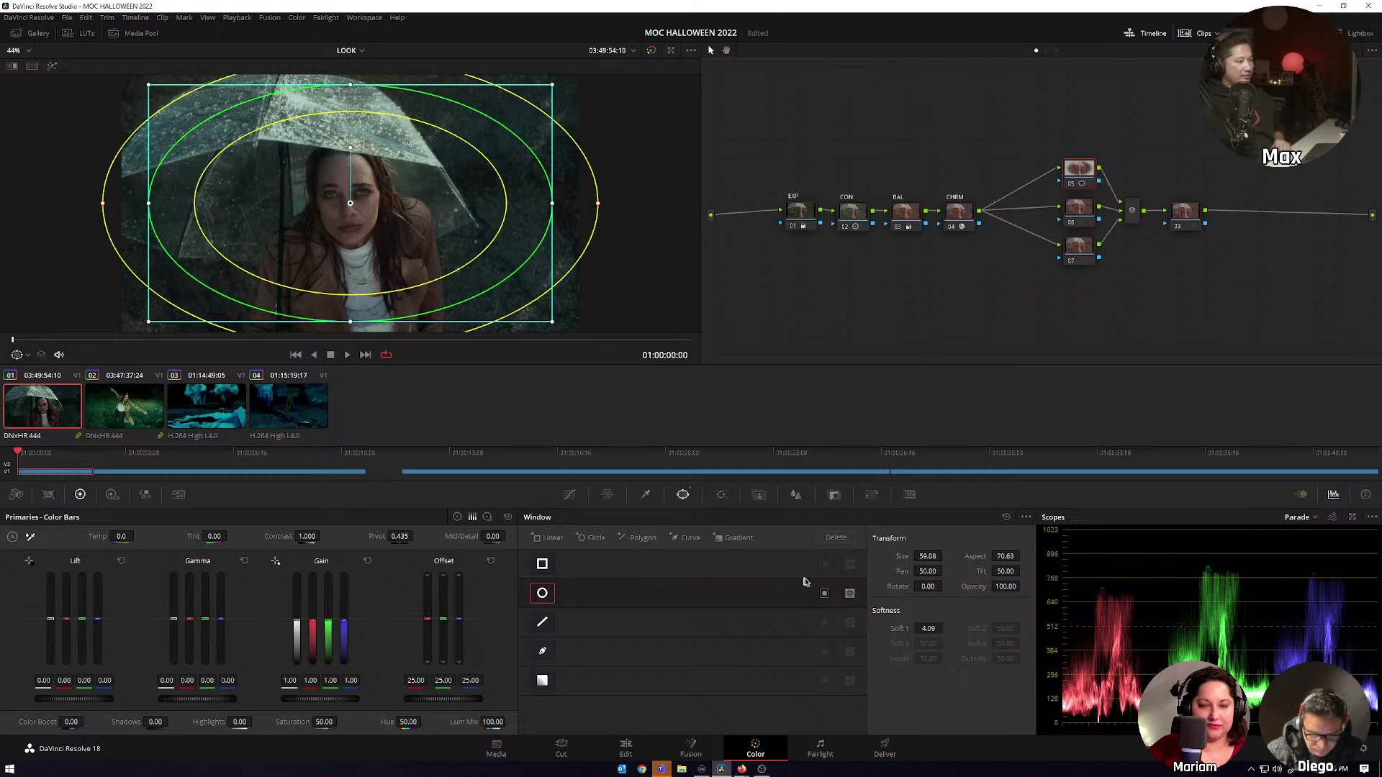
click(824, 595)
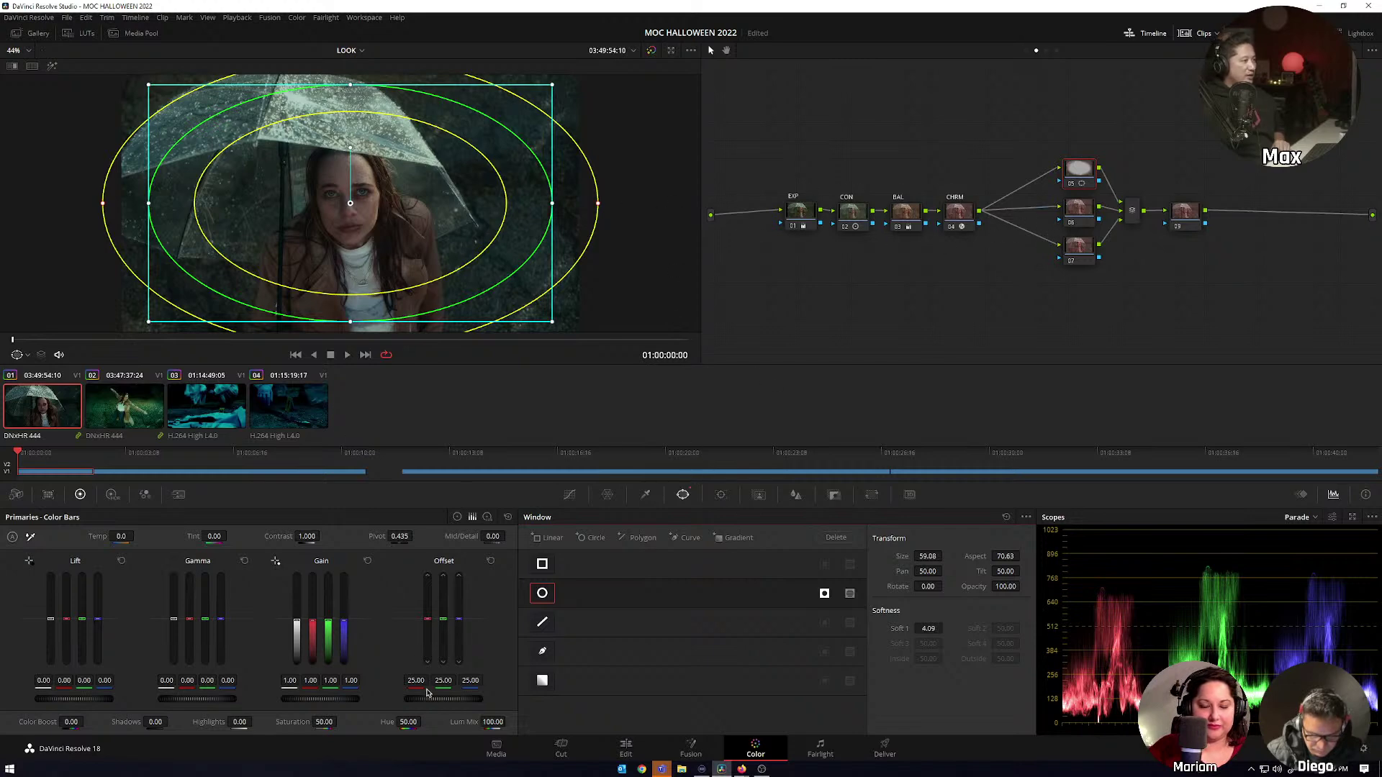
mouse_move(453, 701)
mouse_down()
mouse_move(436, 702)
mouse_move(448, 701)
mouse_up()
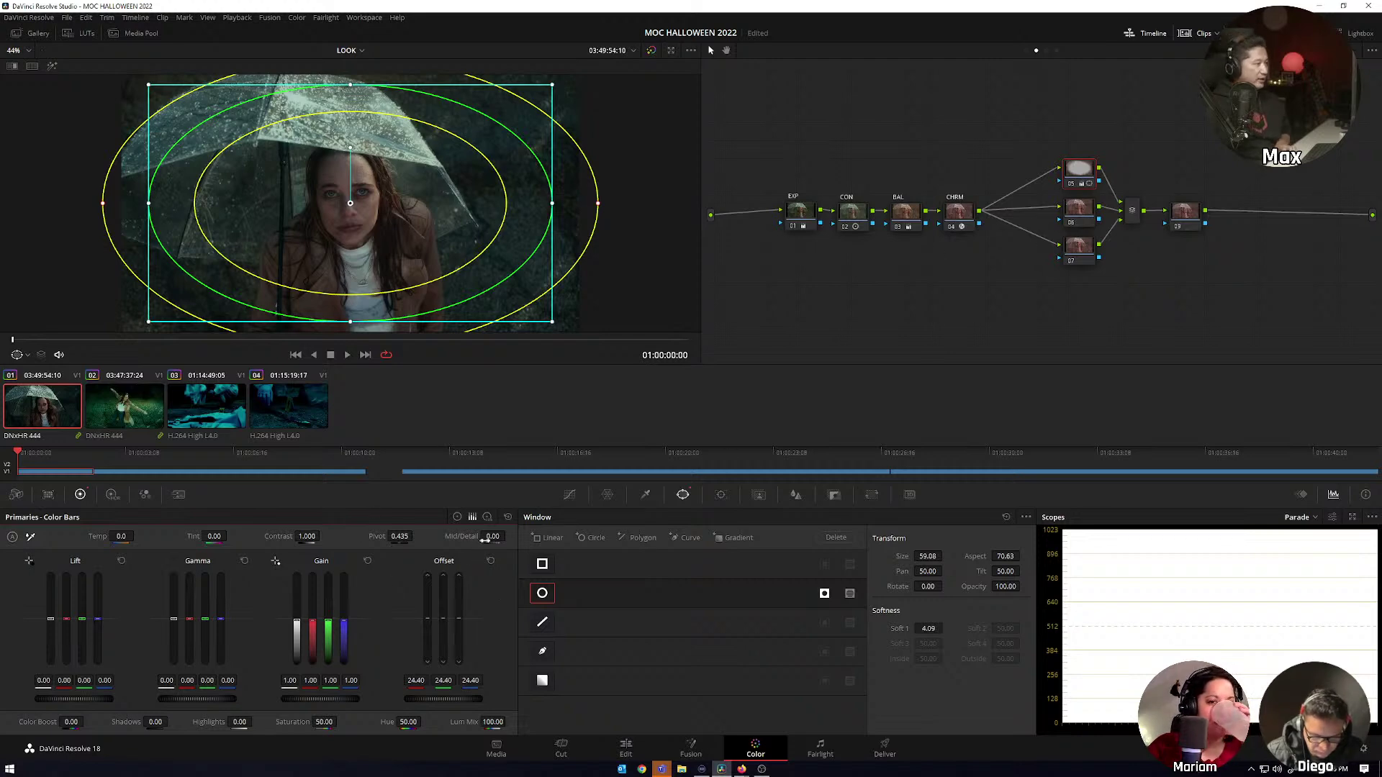
Try midtone detail at -20 on the uppermost parallel node and reduce it further to -100.
text(-)
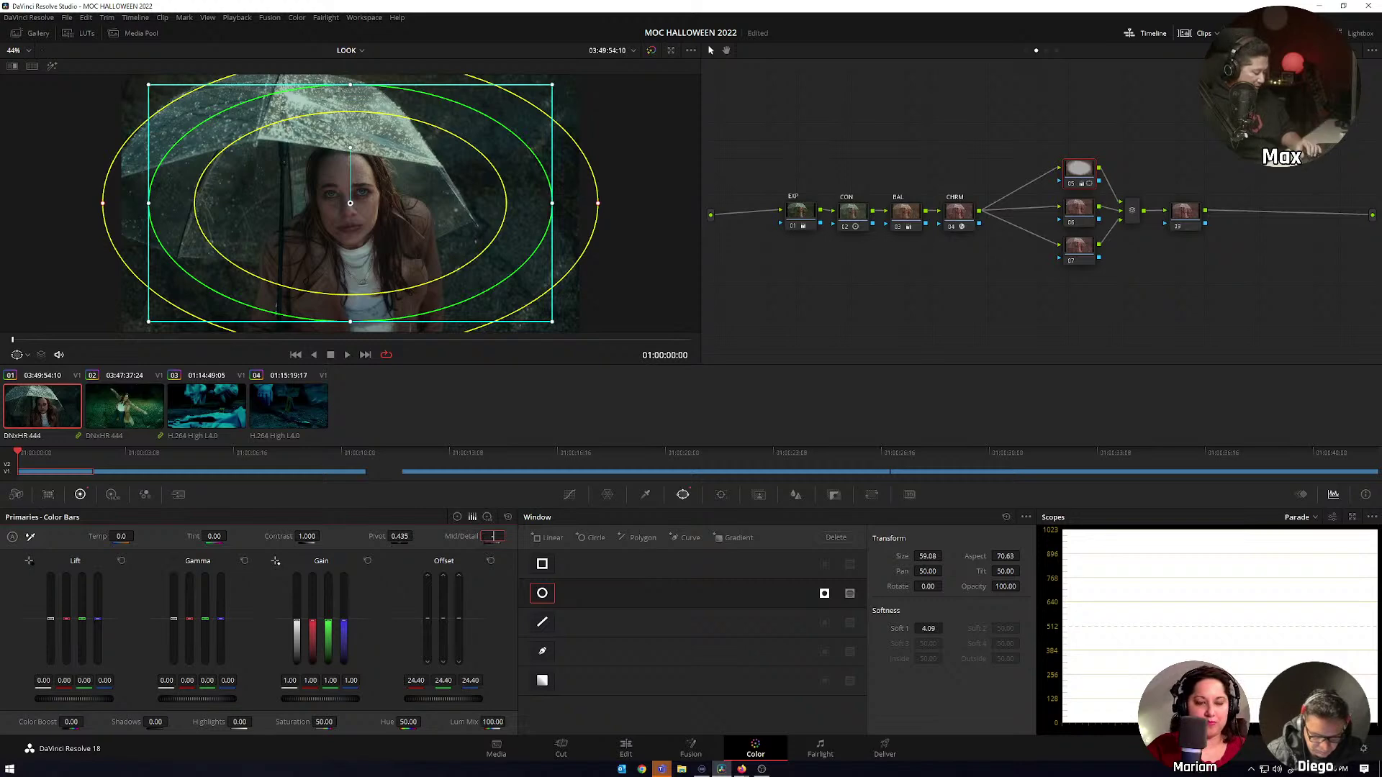
text(20)
key(Return)
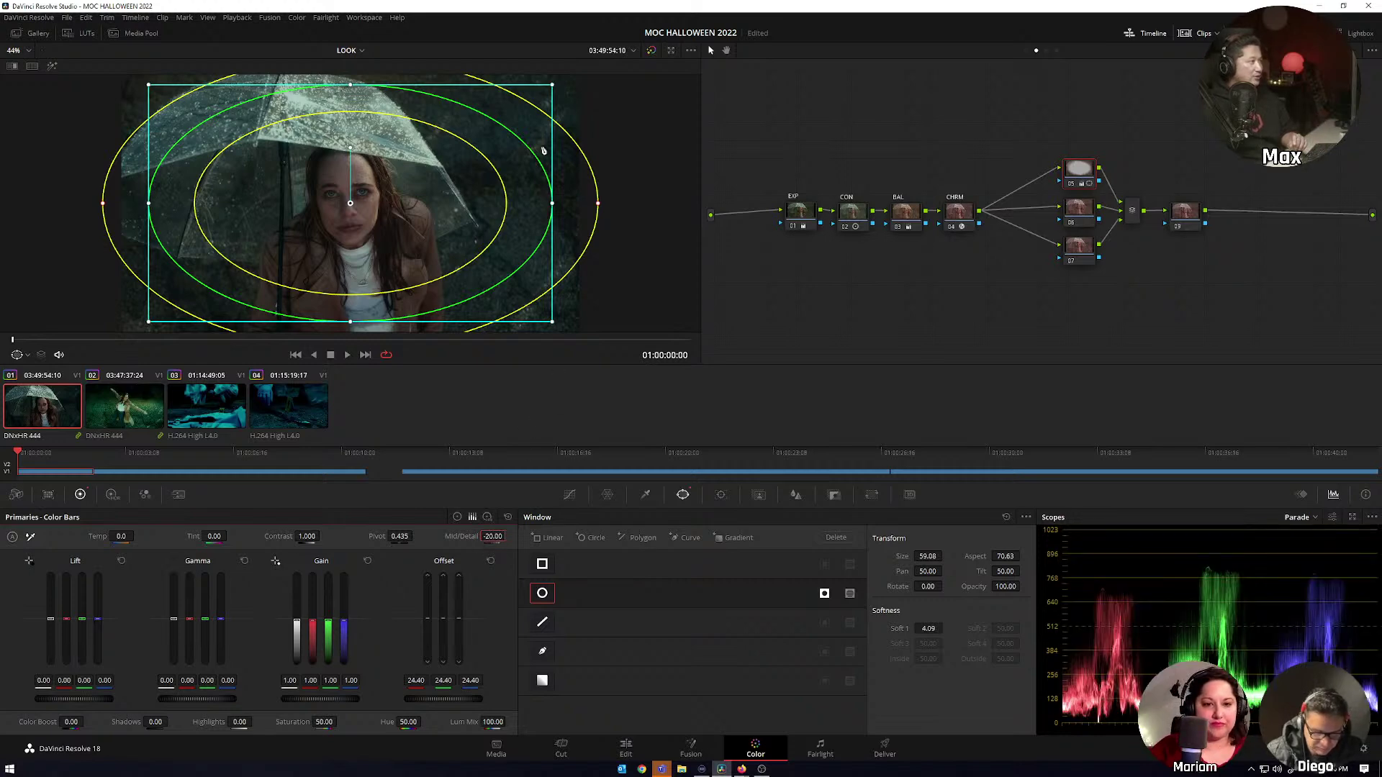
click(1088, 211)
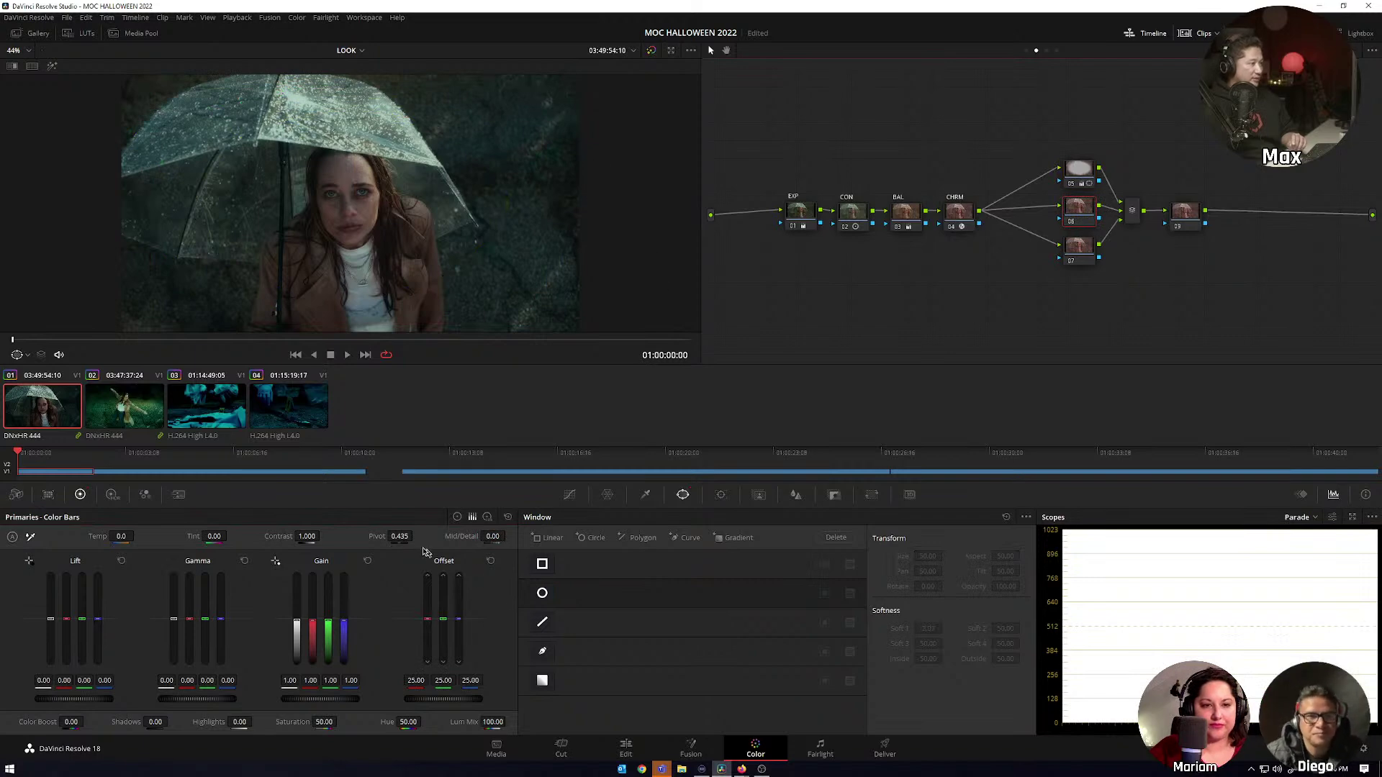
click(1079, 180)
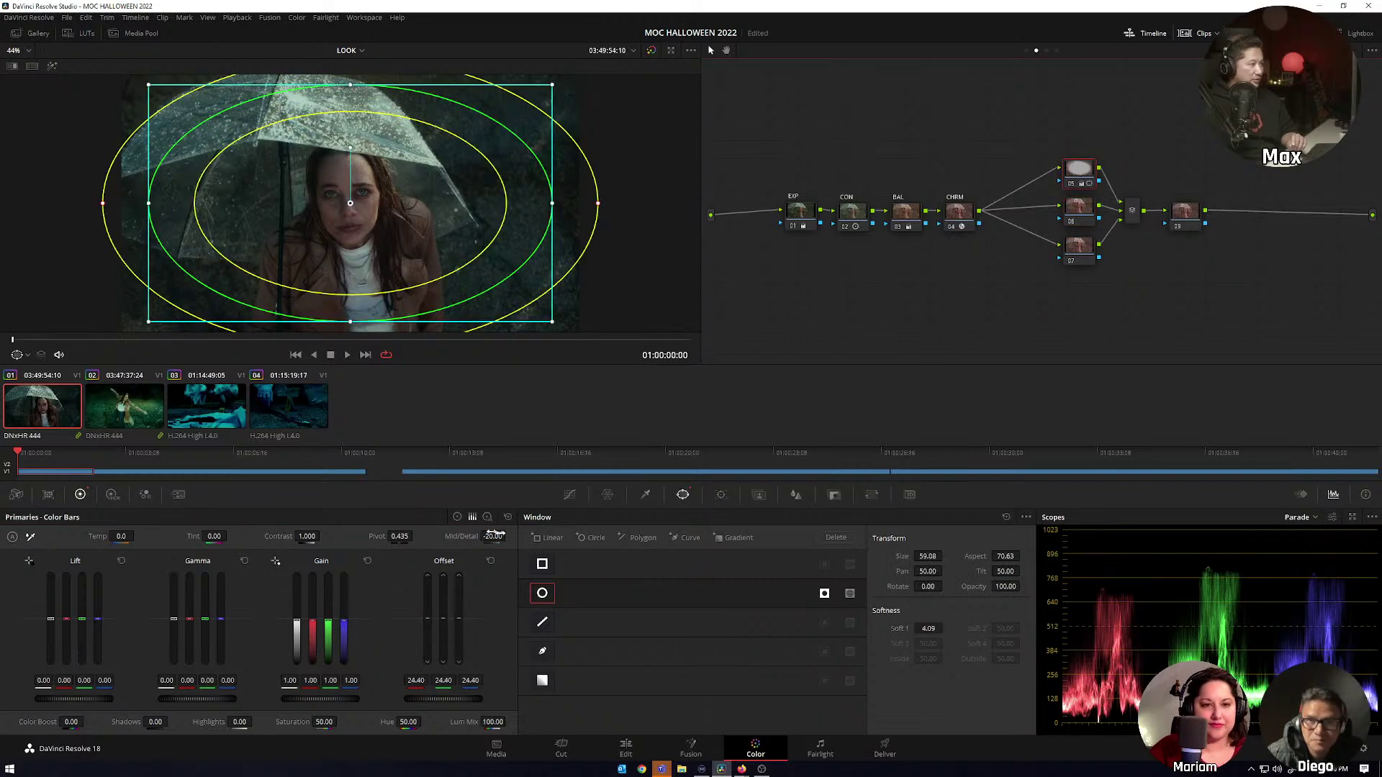
drag(496, 534, 432, 534)
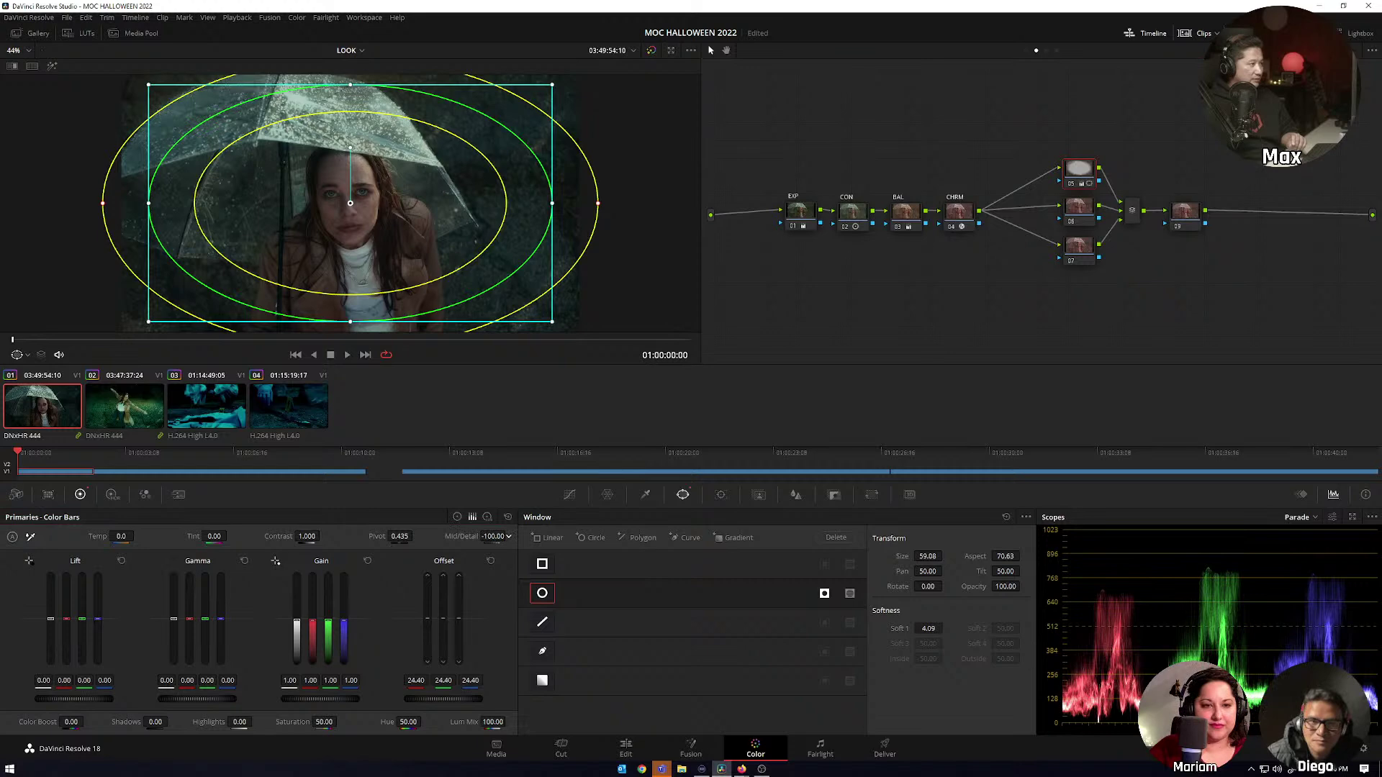
Compare the umbrella shot with the uppermost parallel node disabled and enabled, viewing the image full screen.
click(1085, 214)
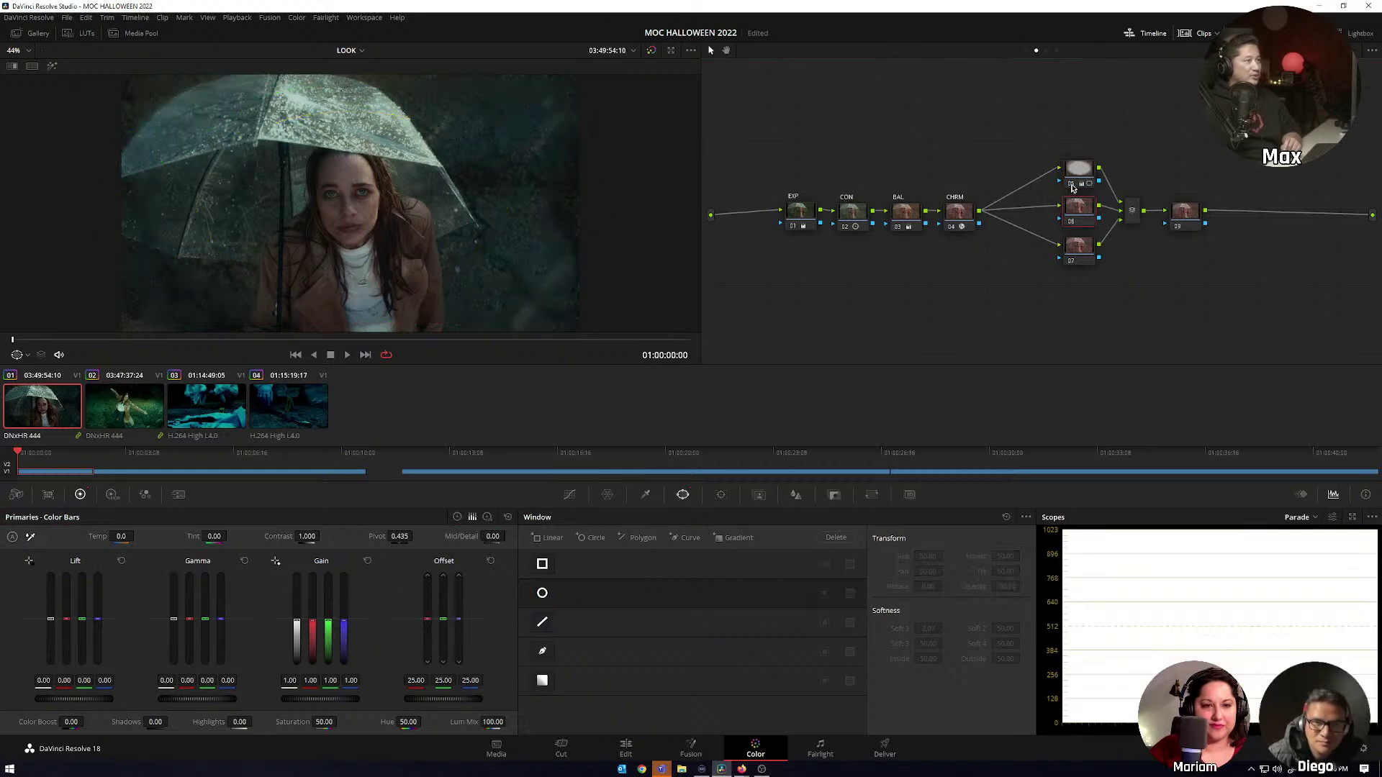
click(1072, 187)
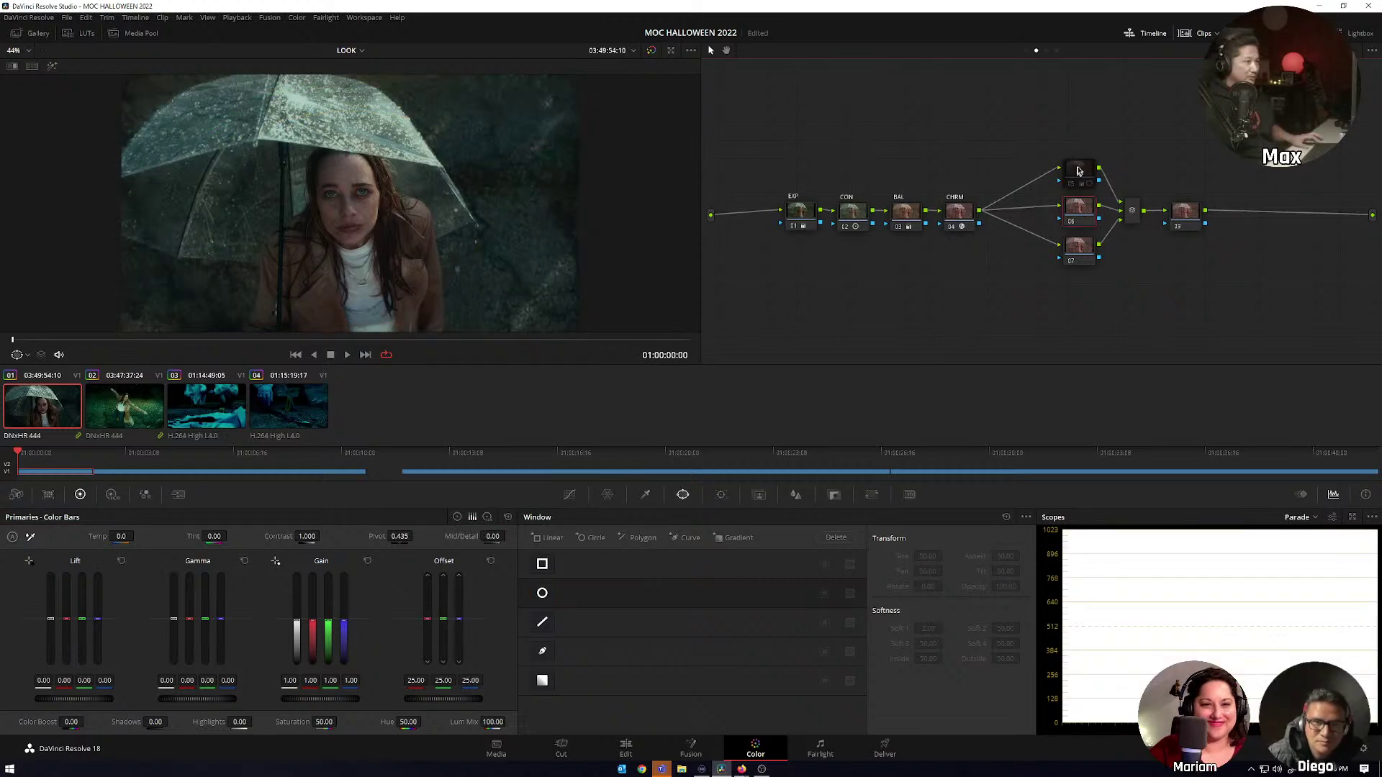
key(ctrl+f)
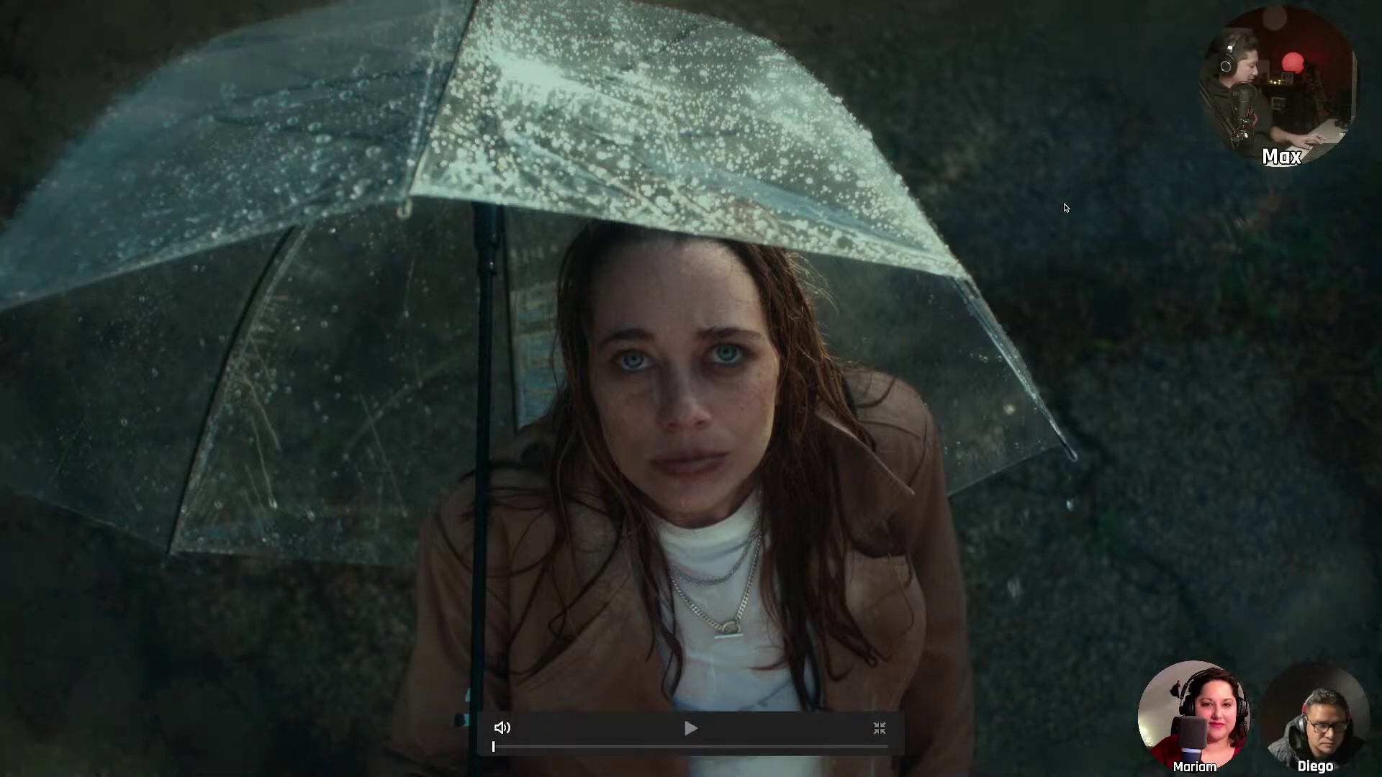
key(ctrl+f)
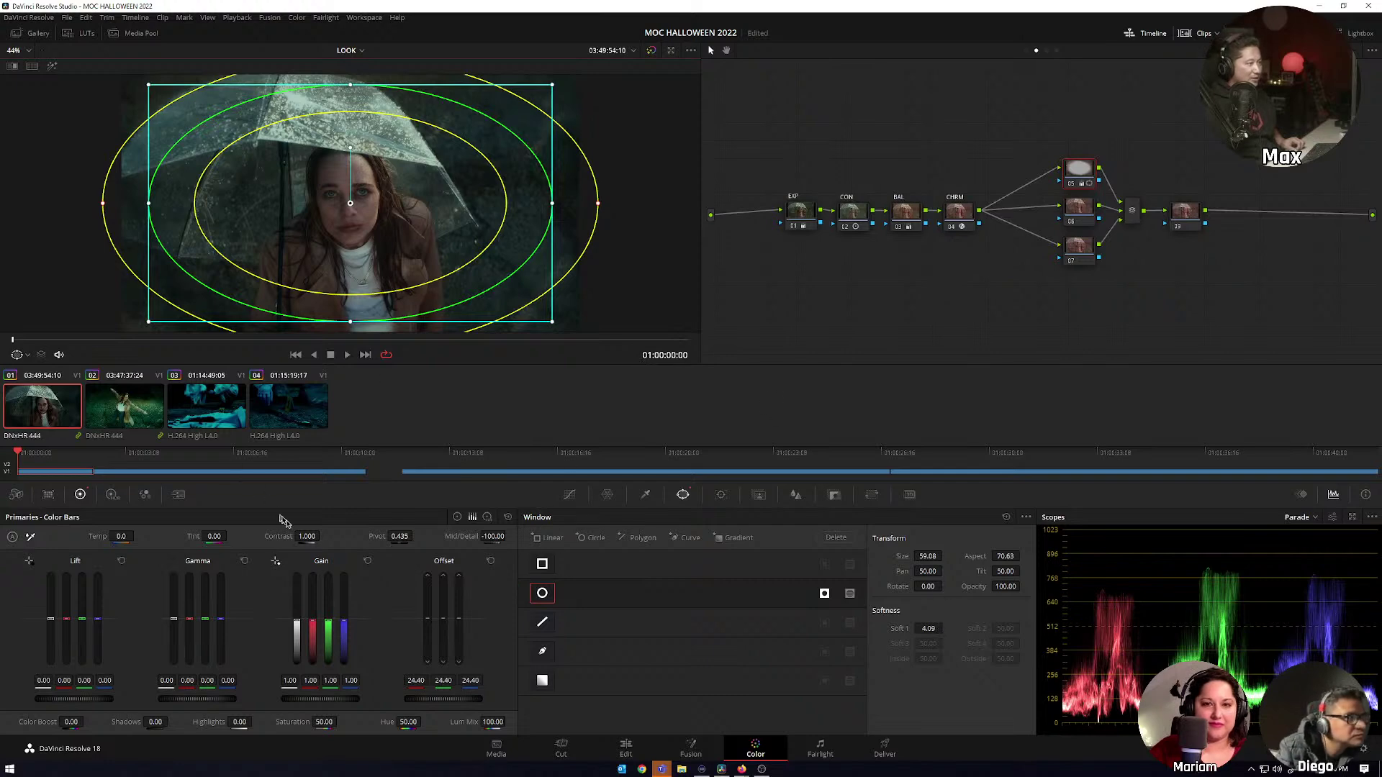
Open the uppermost parallel node's midtone detail value for editing.
double_click(497, 535)
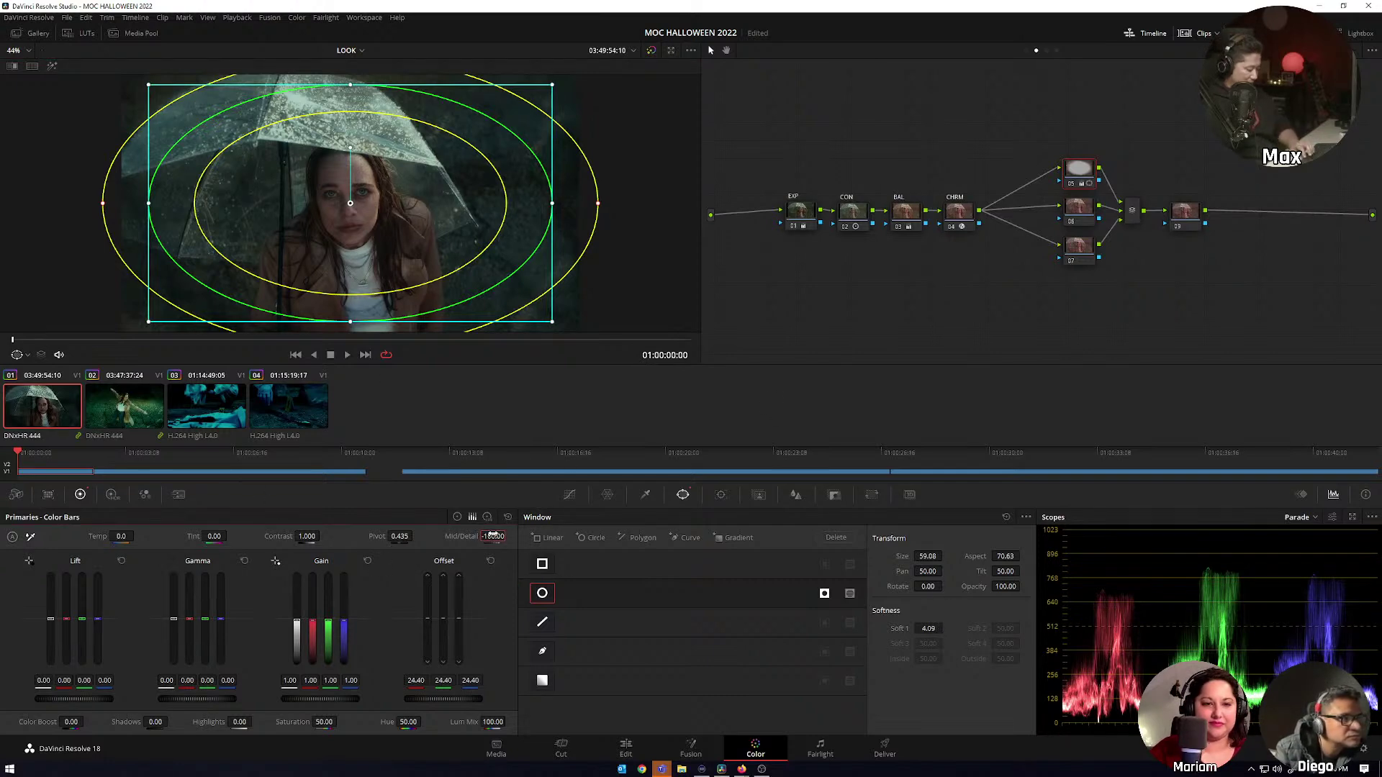
Set the midtone detail of the circle-window node to 0.50, then select the final node after the parallel mixer.
text(.5)
key(Return)
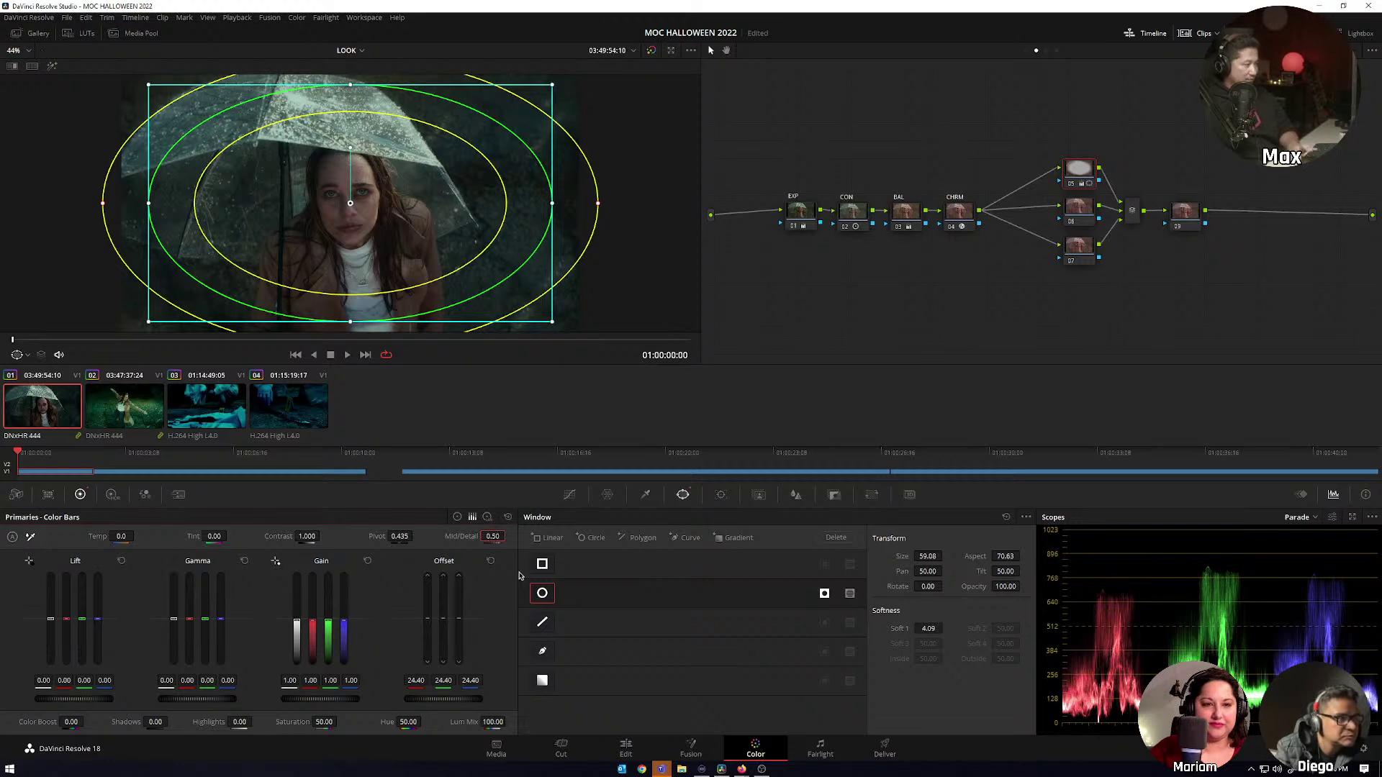
click(1078, 209)
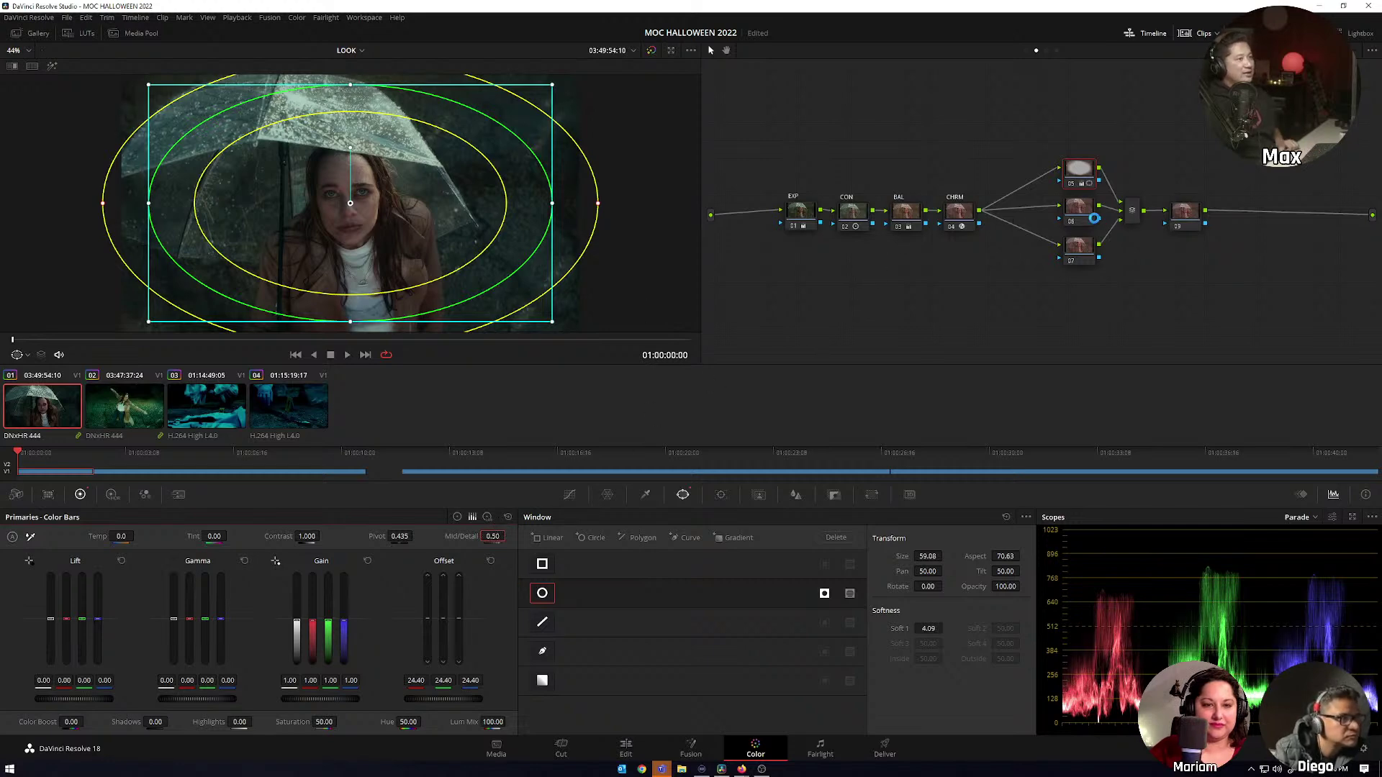
click(1183, 213)
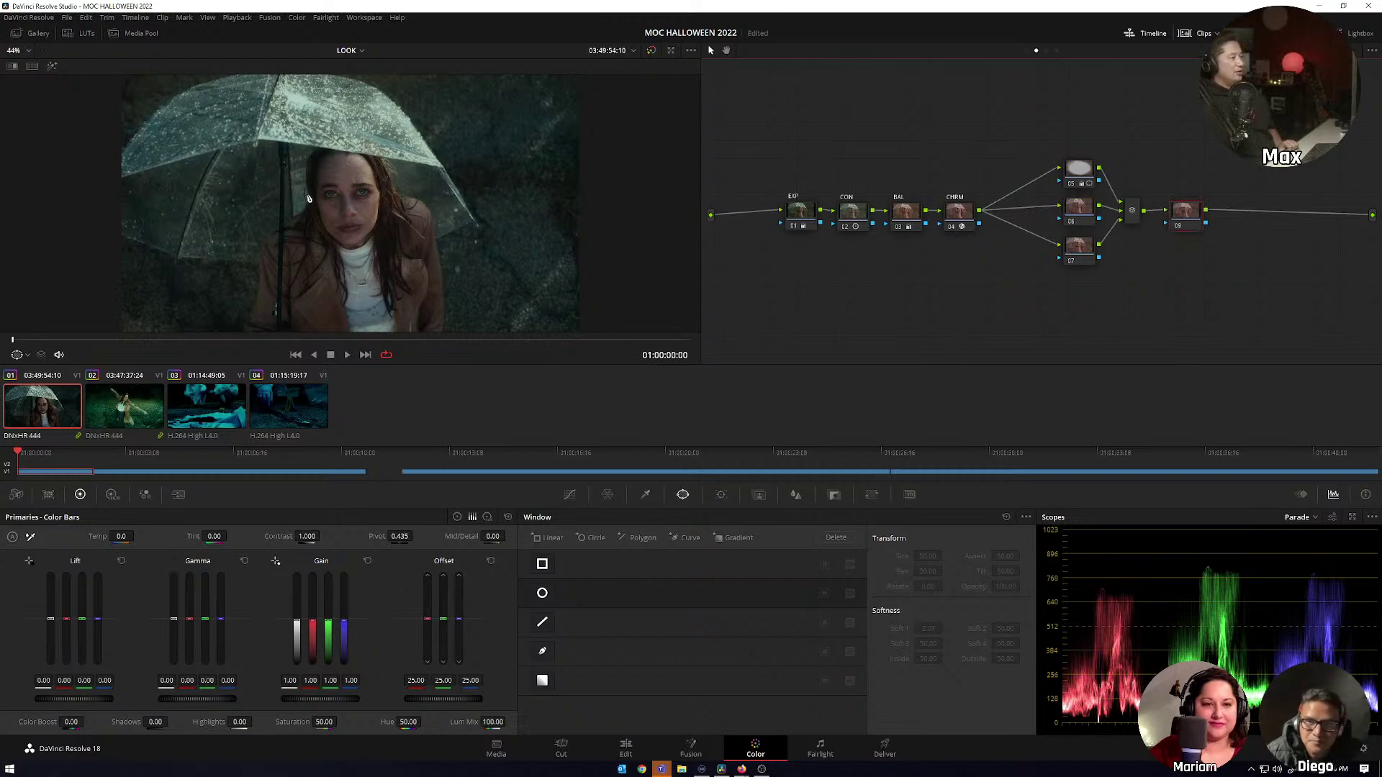
Copy the node grade from clip 01 onto clip 02 and compare the two clips.
click(127, 415)
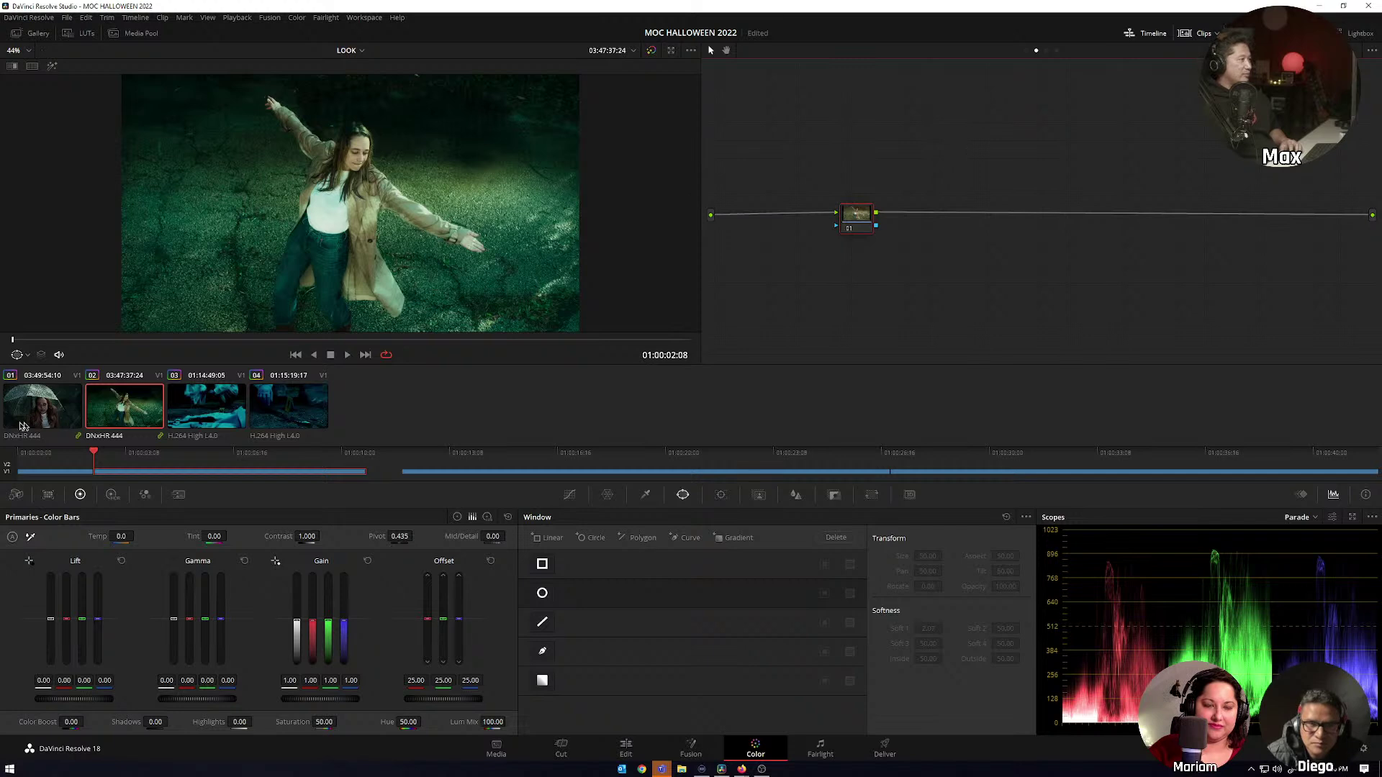
middle_click(37, 412)
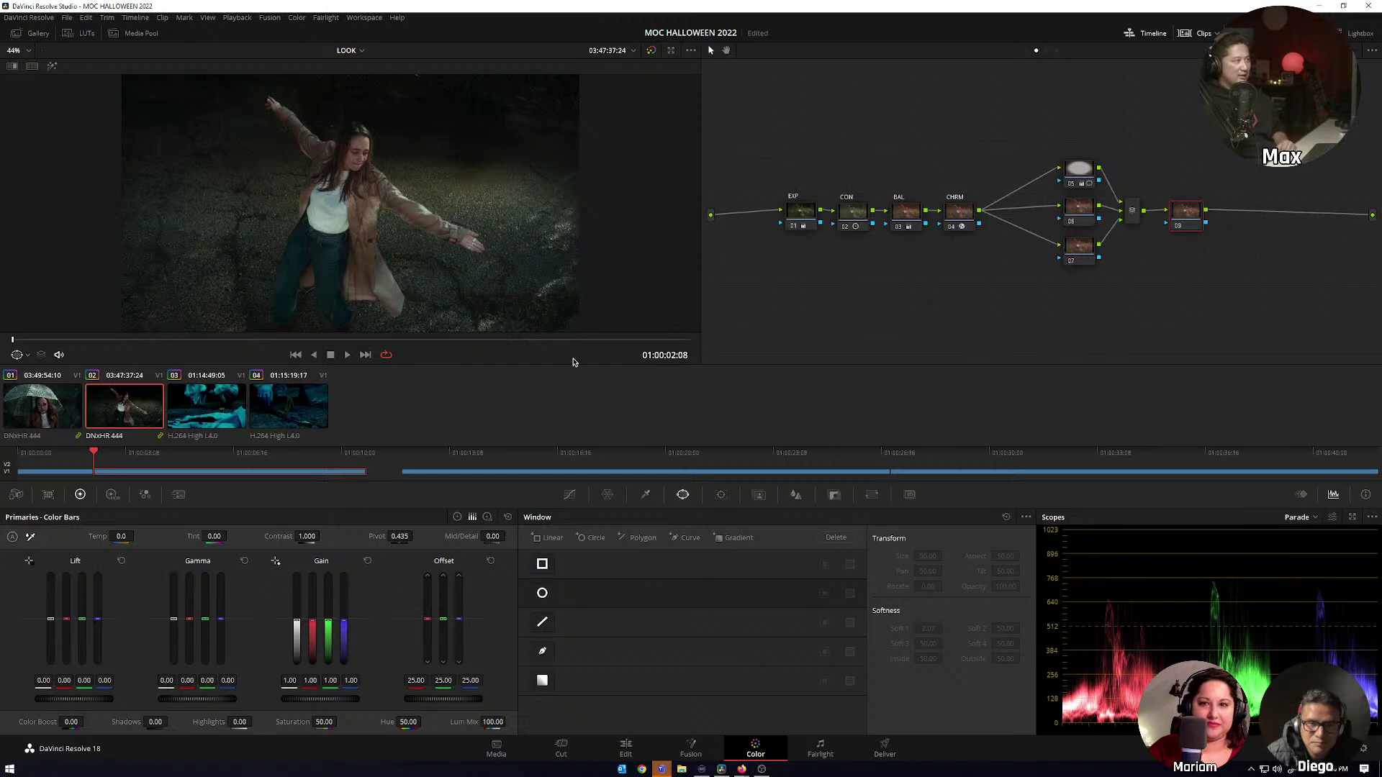
click(72, 407)
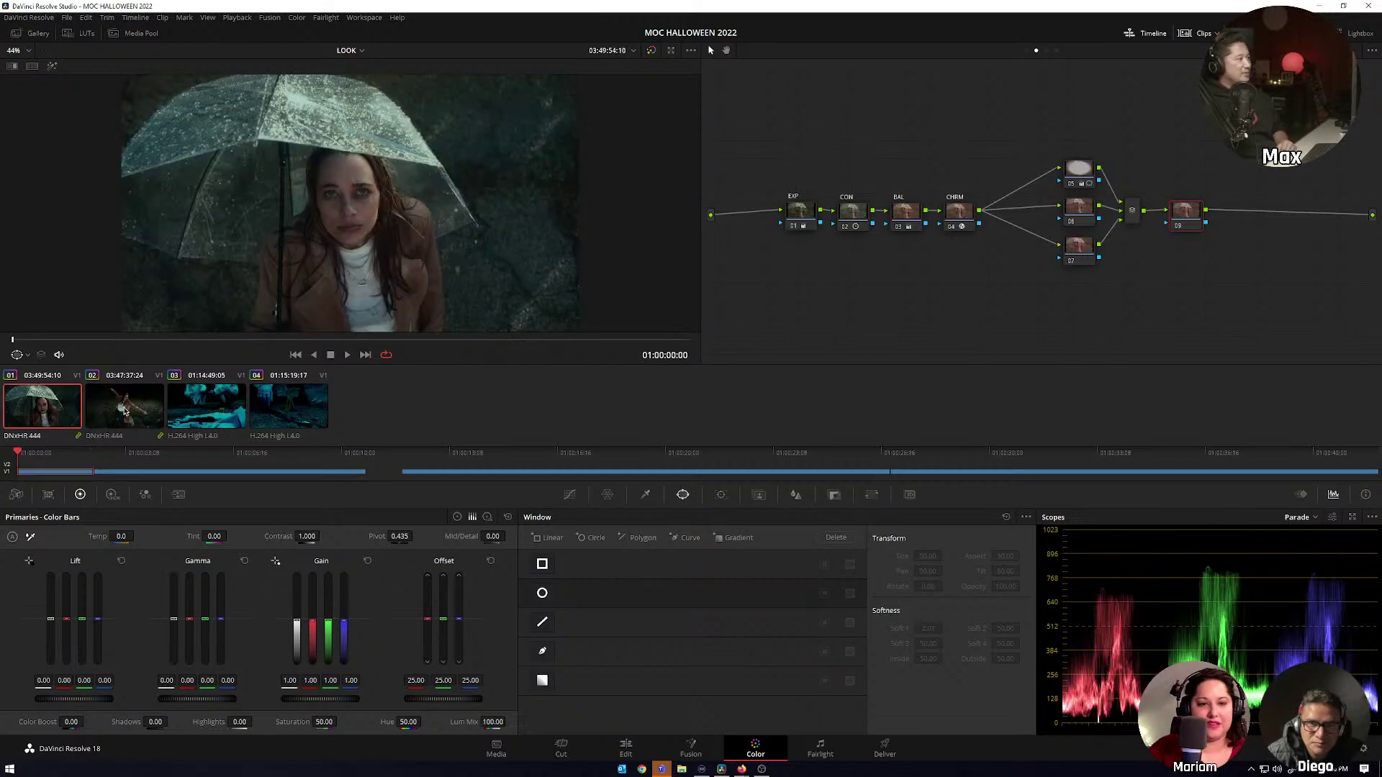
click(121, 411)
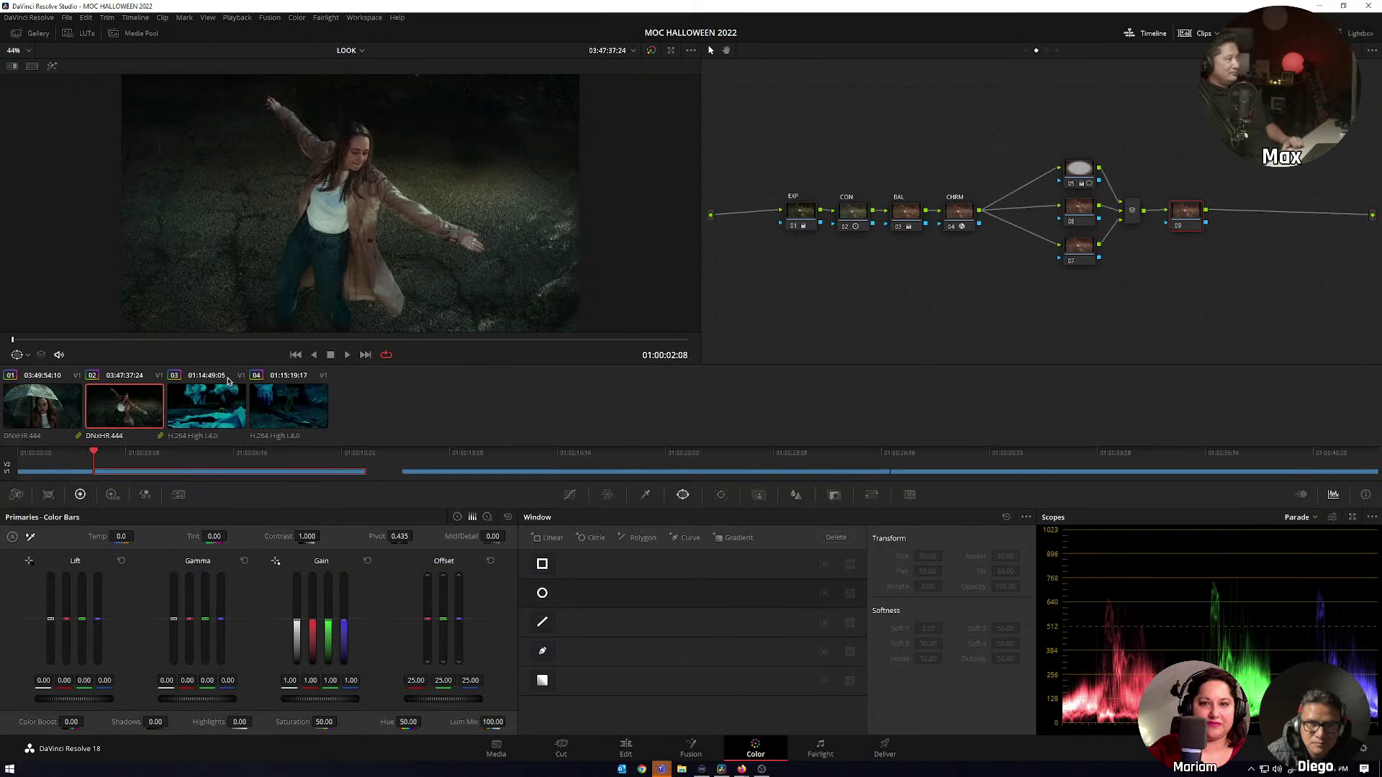
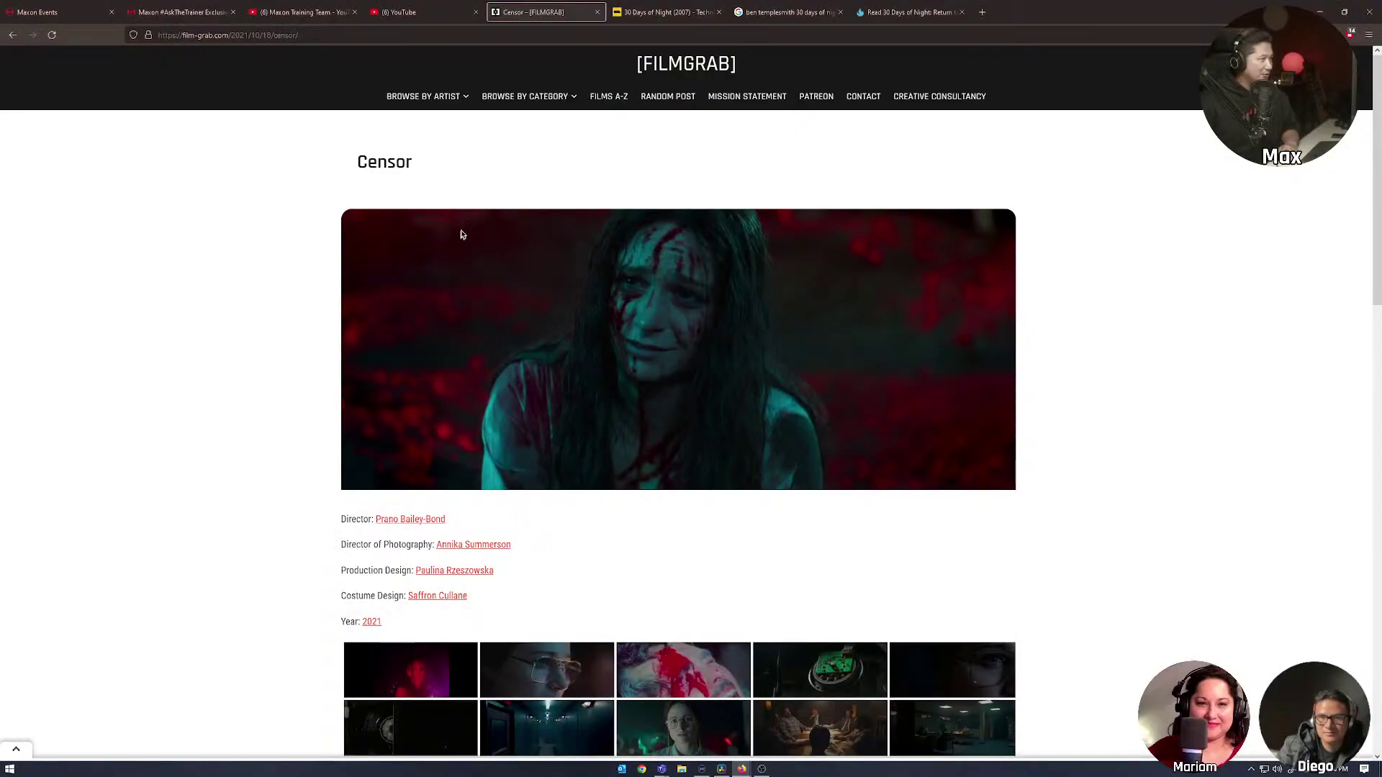
In the web browser, look over the Censor page on FilmGrab, including its credits and gallery of film stills.
scroll(489, 302, down, 3)
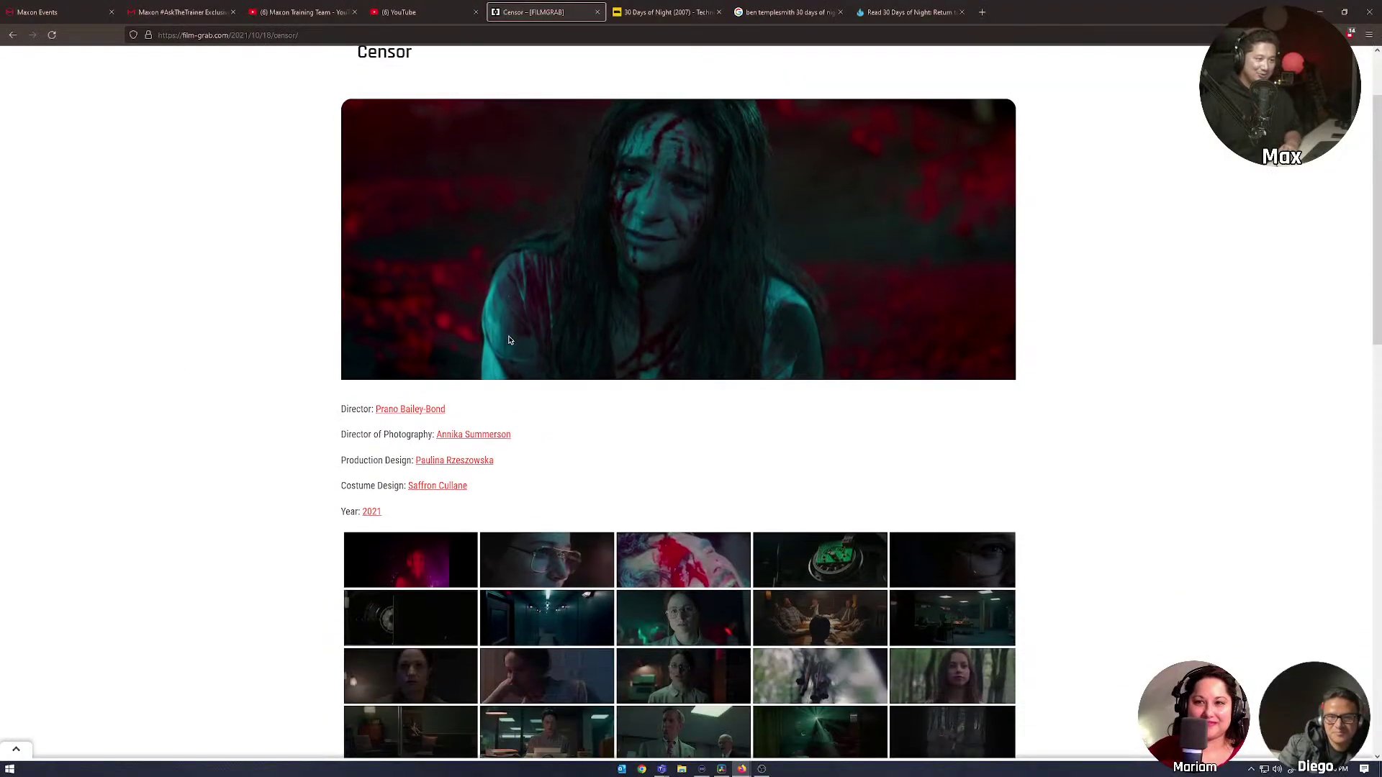
scroll(509, 339, down, 1)
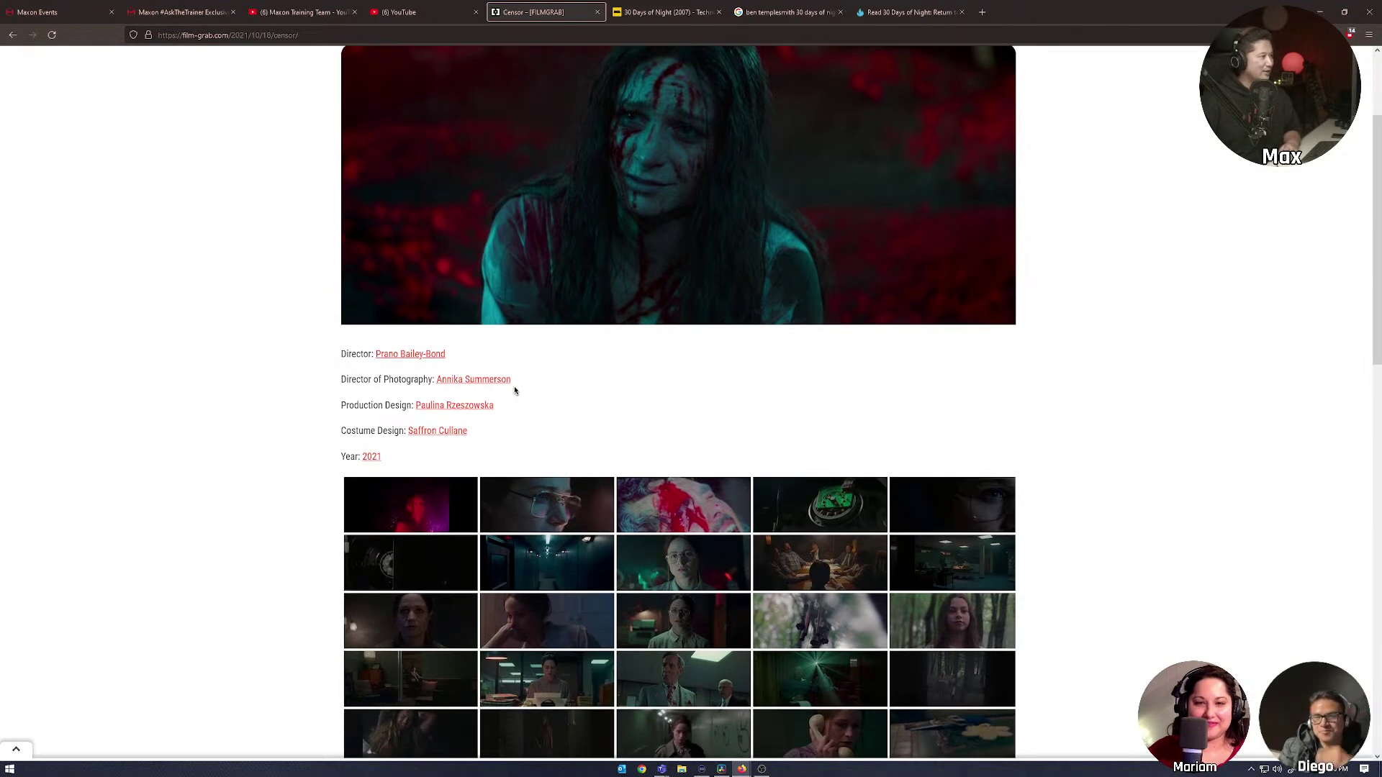
scroll(515, 391, up, 3)
scroll(514, 389, down, 3)
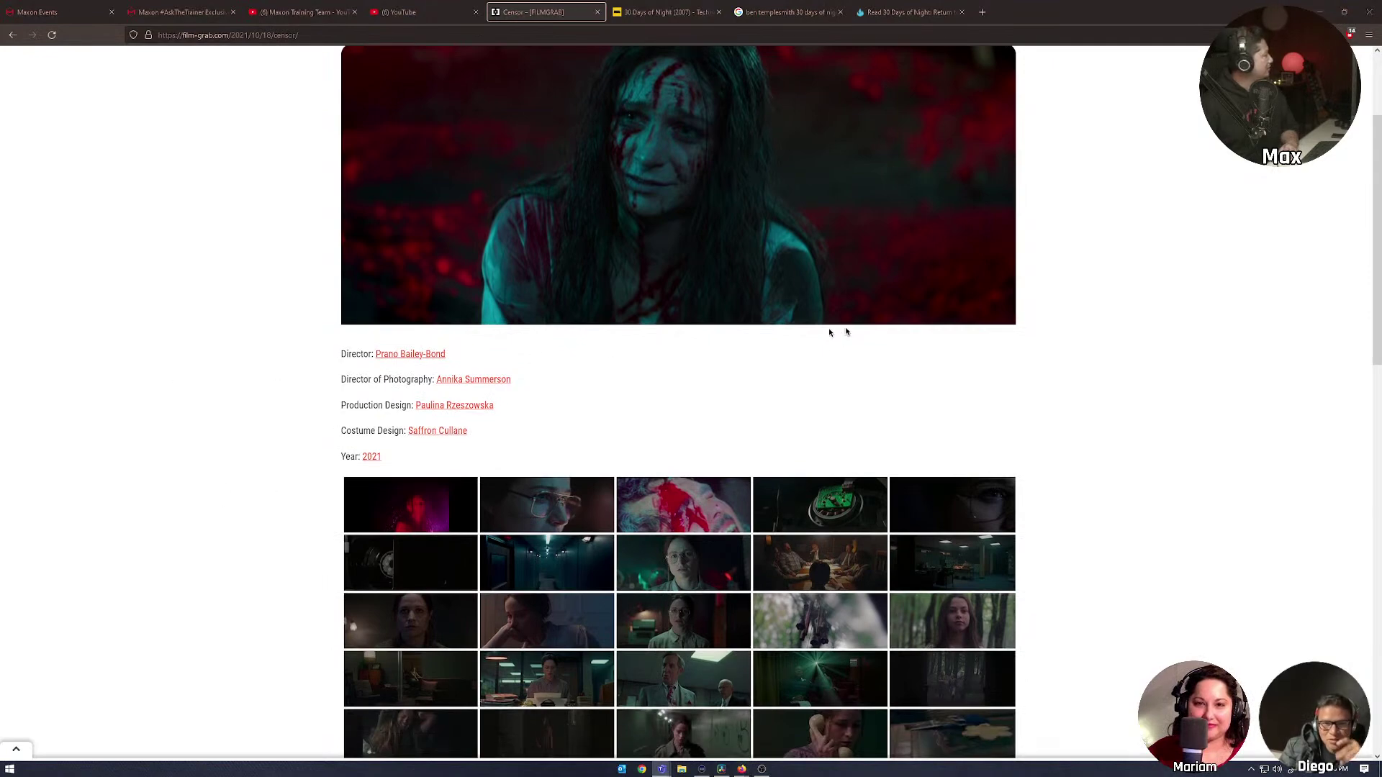
scroll(553, 446, down, 8)
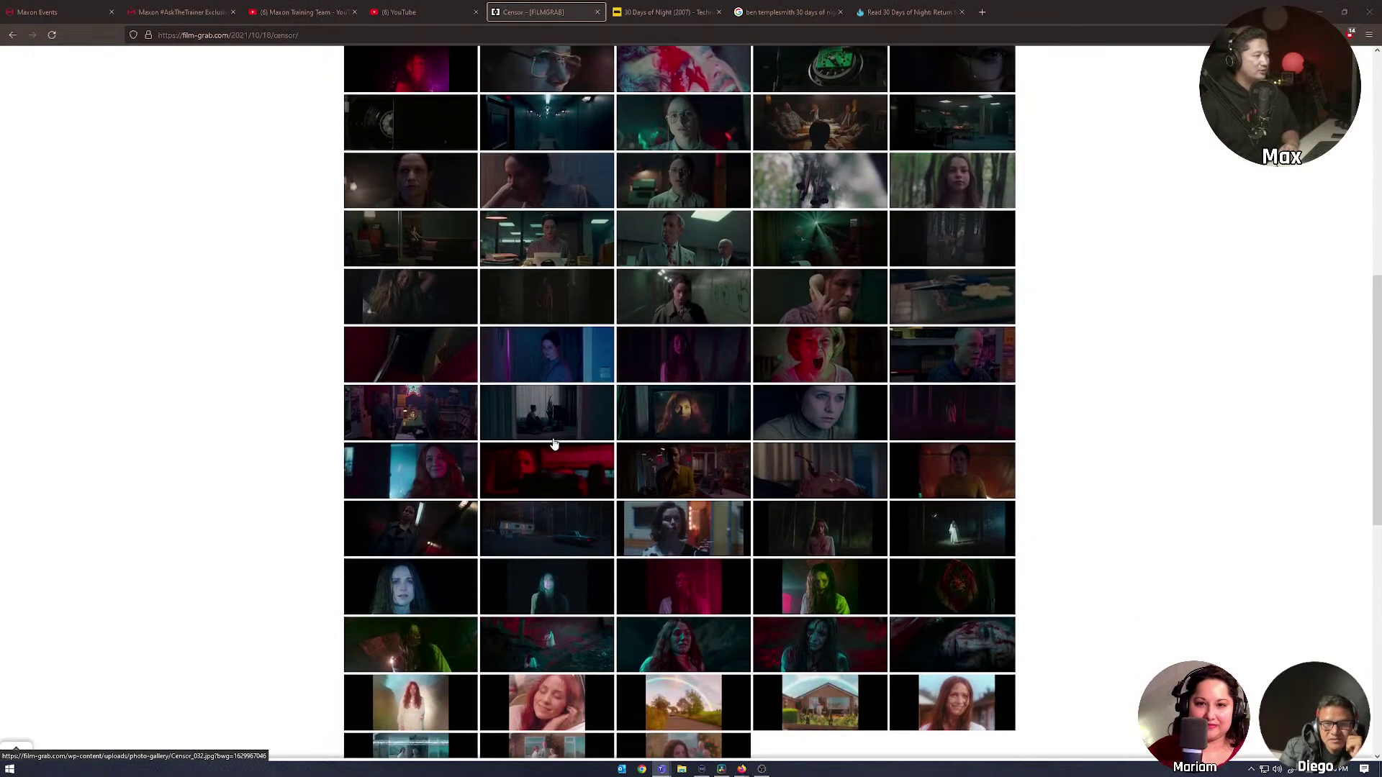
scroll(554, 444, up, 7)
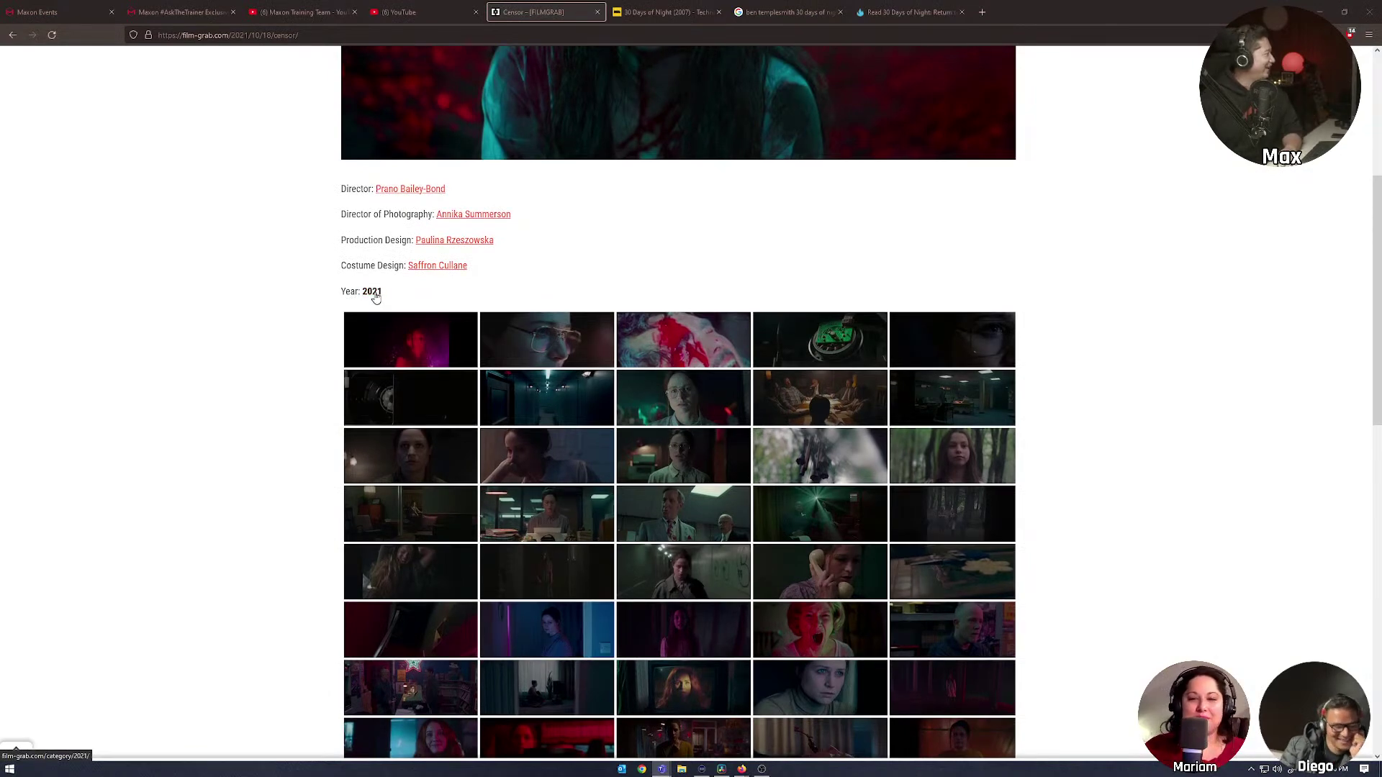
scroll(919, 534, down, 6)
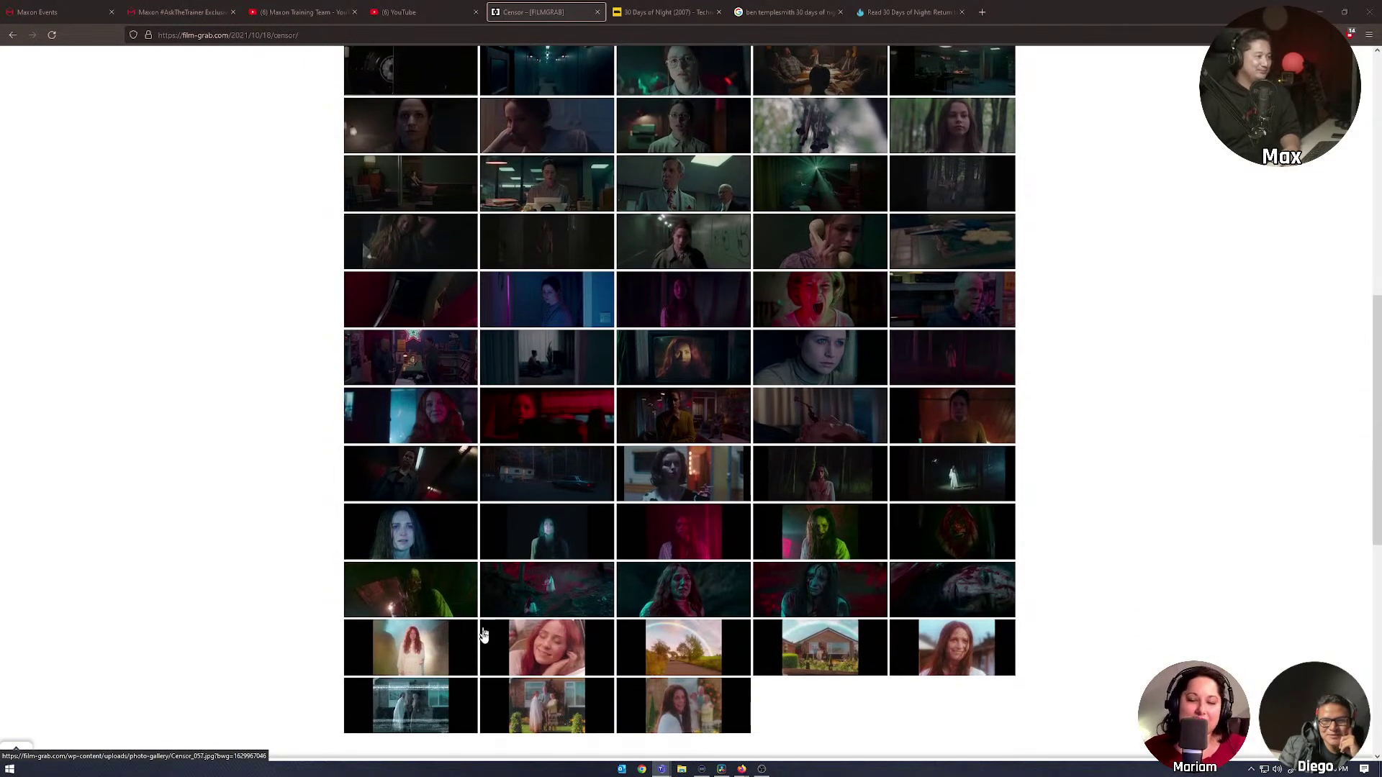
Open the enlarged still of the red-haired woman in a white dress and page forward through the Censor stills to study their colour palettes.
click(414, 646)
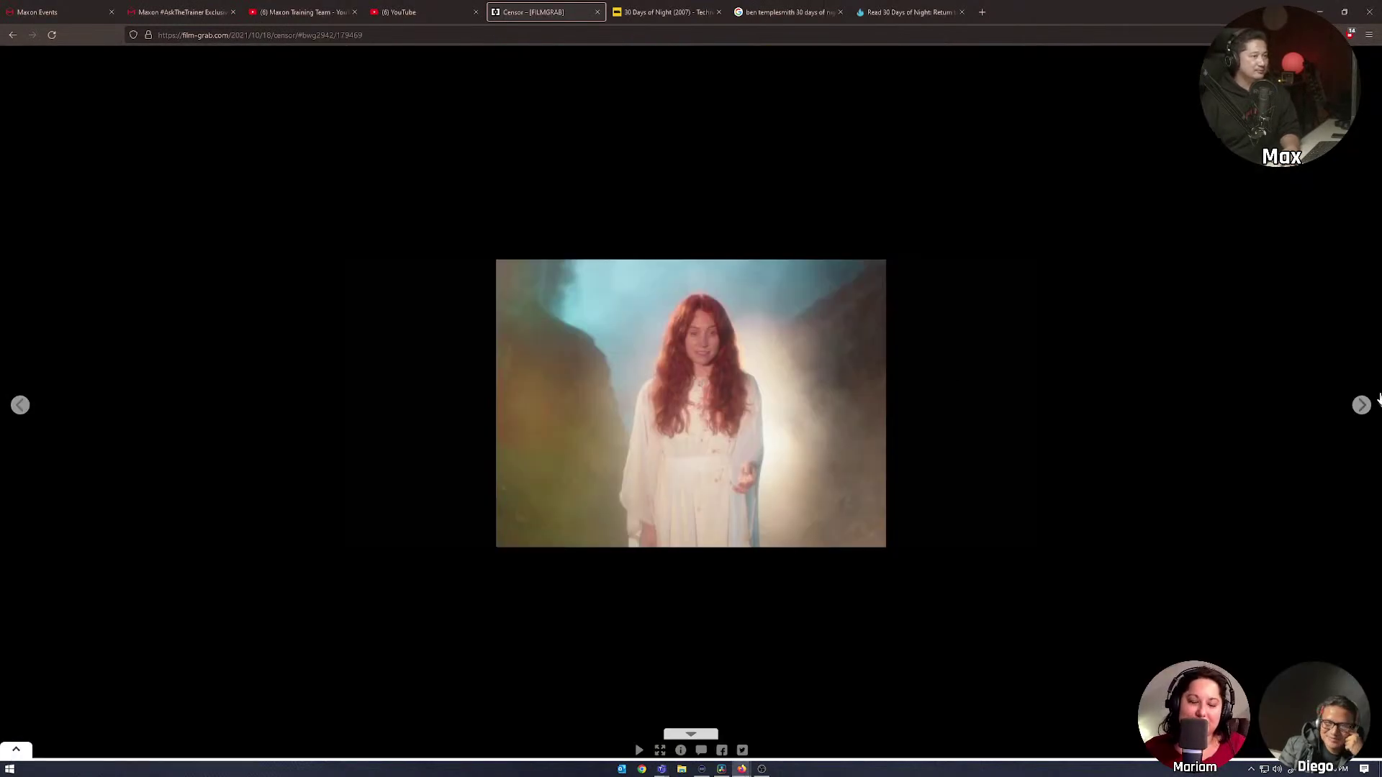
click(1362, 405)
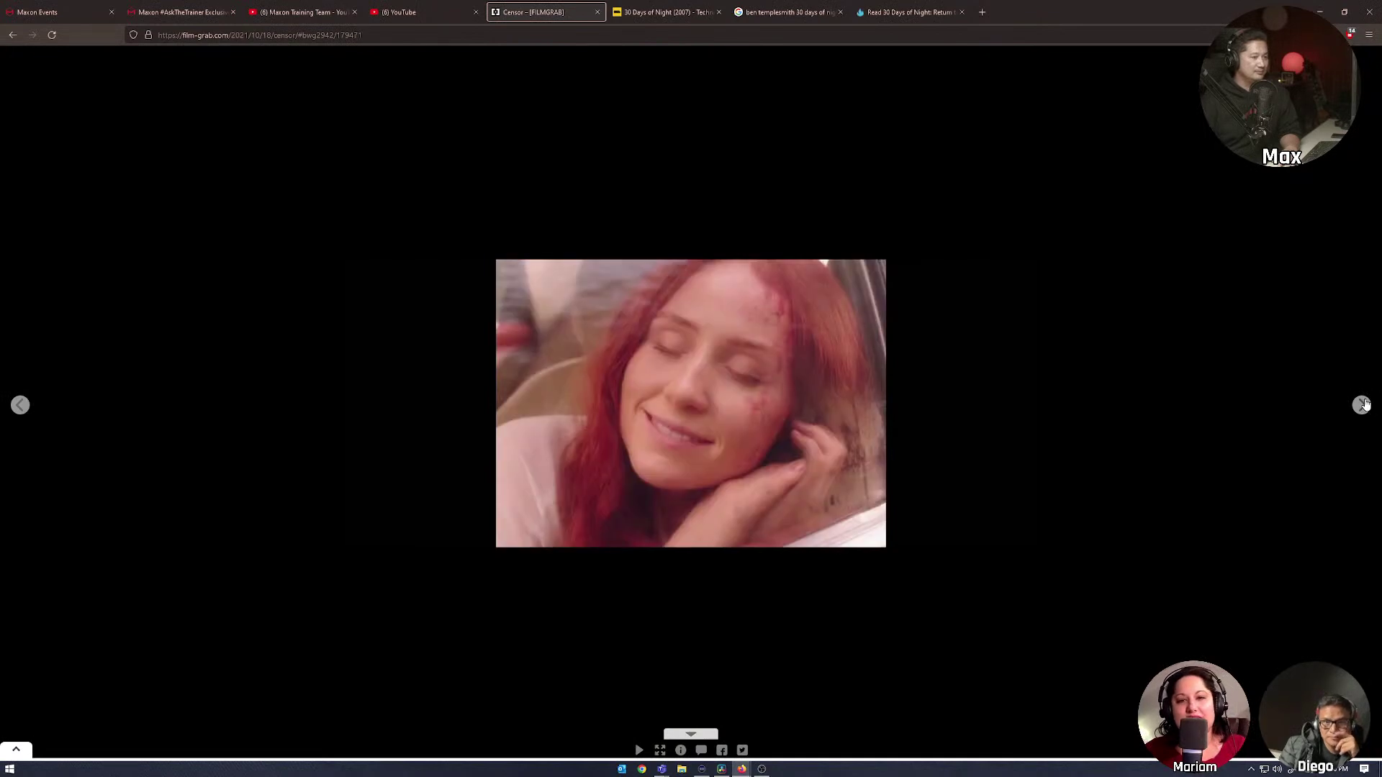
click(1362, 405)
click(1362, 404)
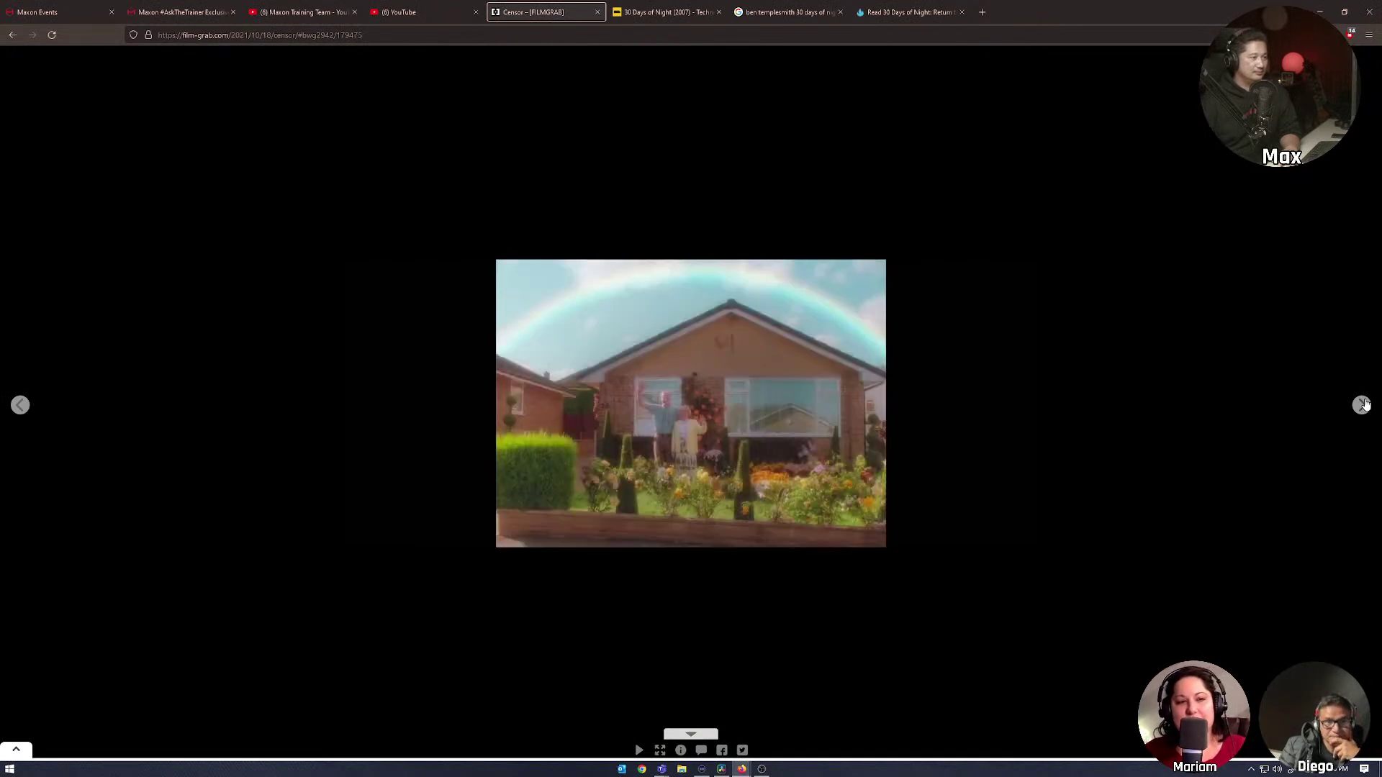
click(1362, 405)
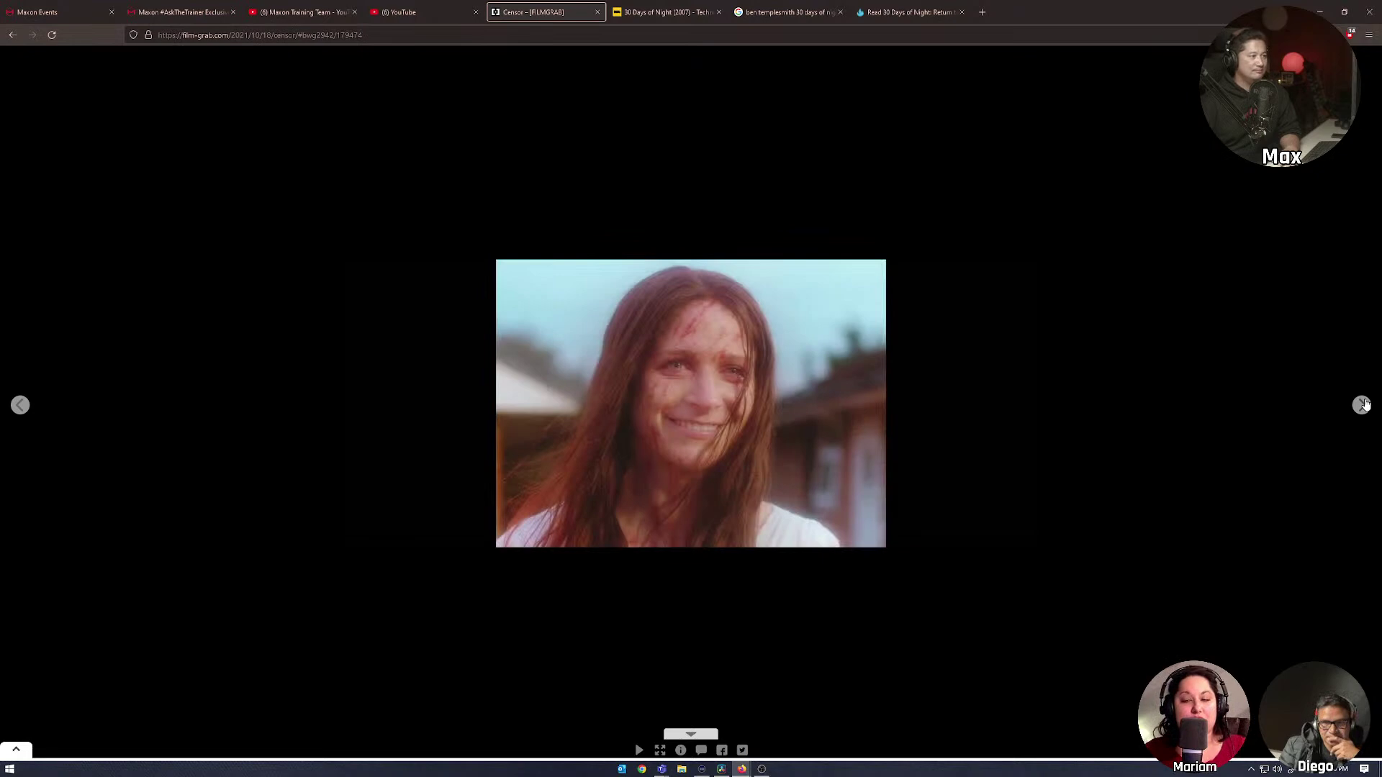
click(1362, 404)
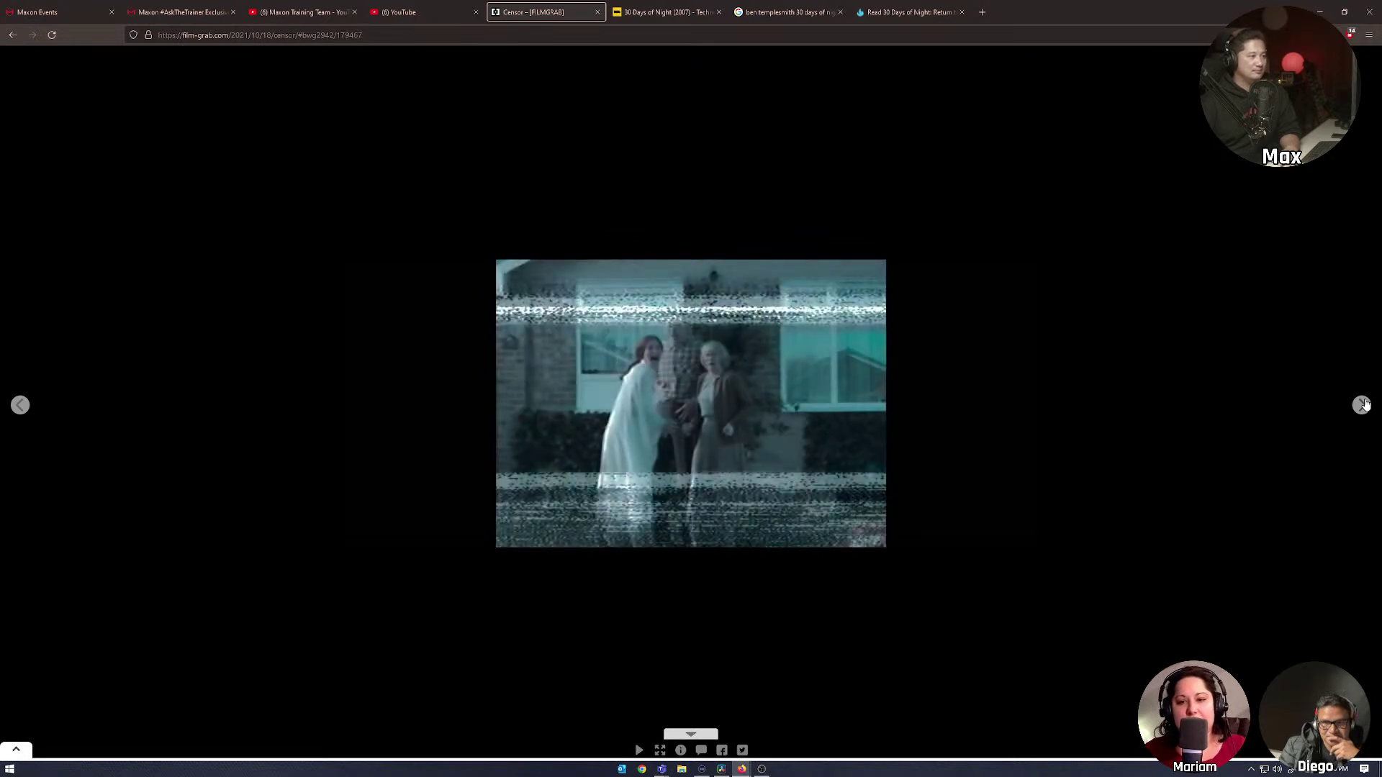
click(1362, 404)
click(1362, 405)
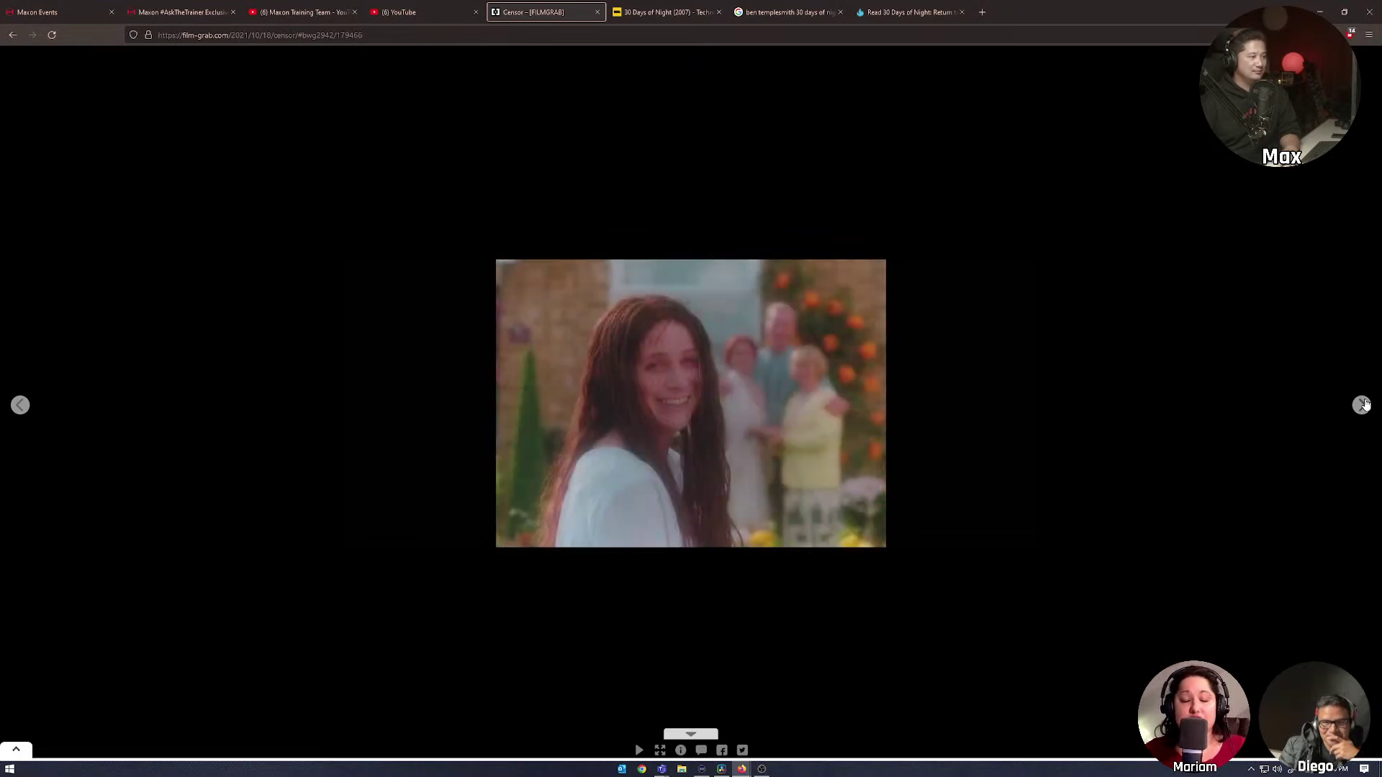
click(1362, 404)
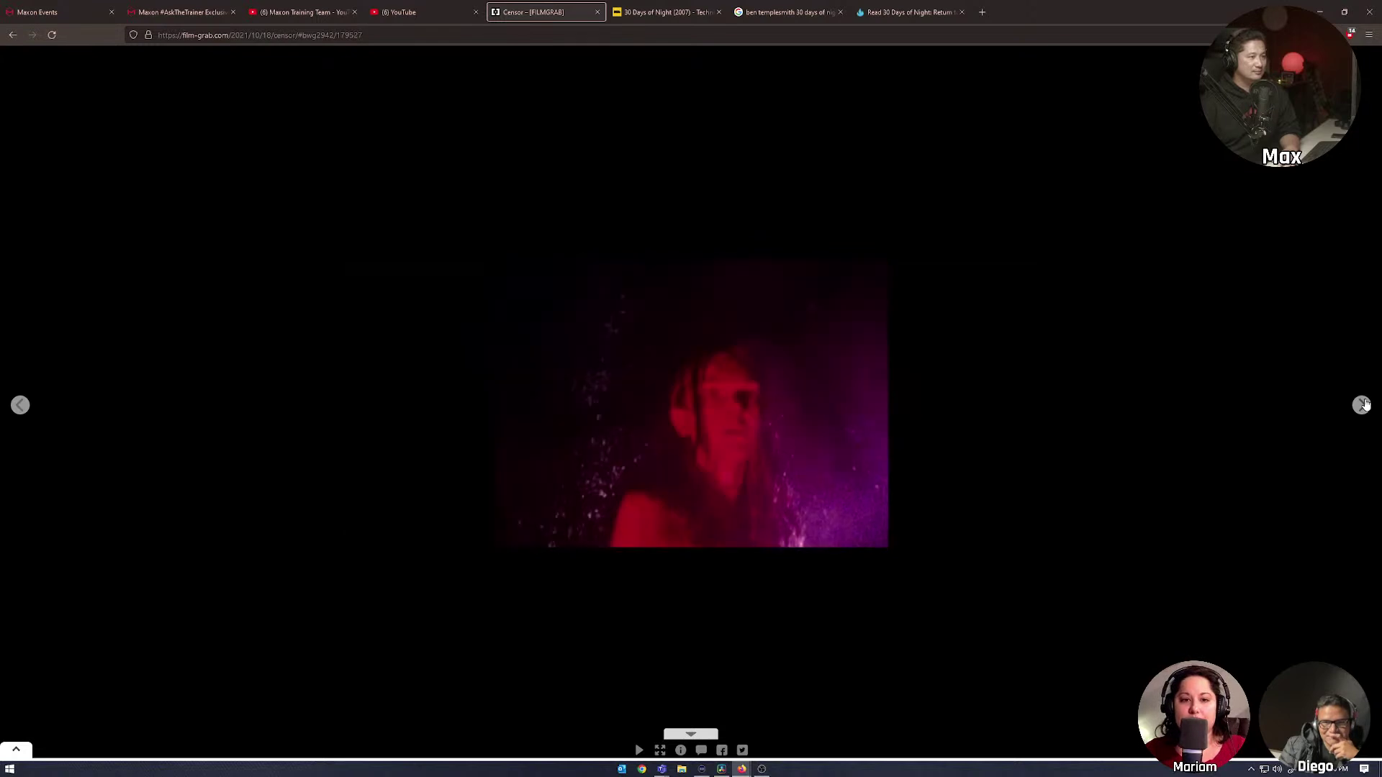
click(1362, 404)
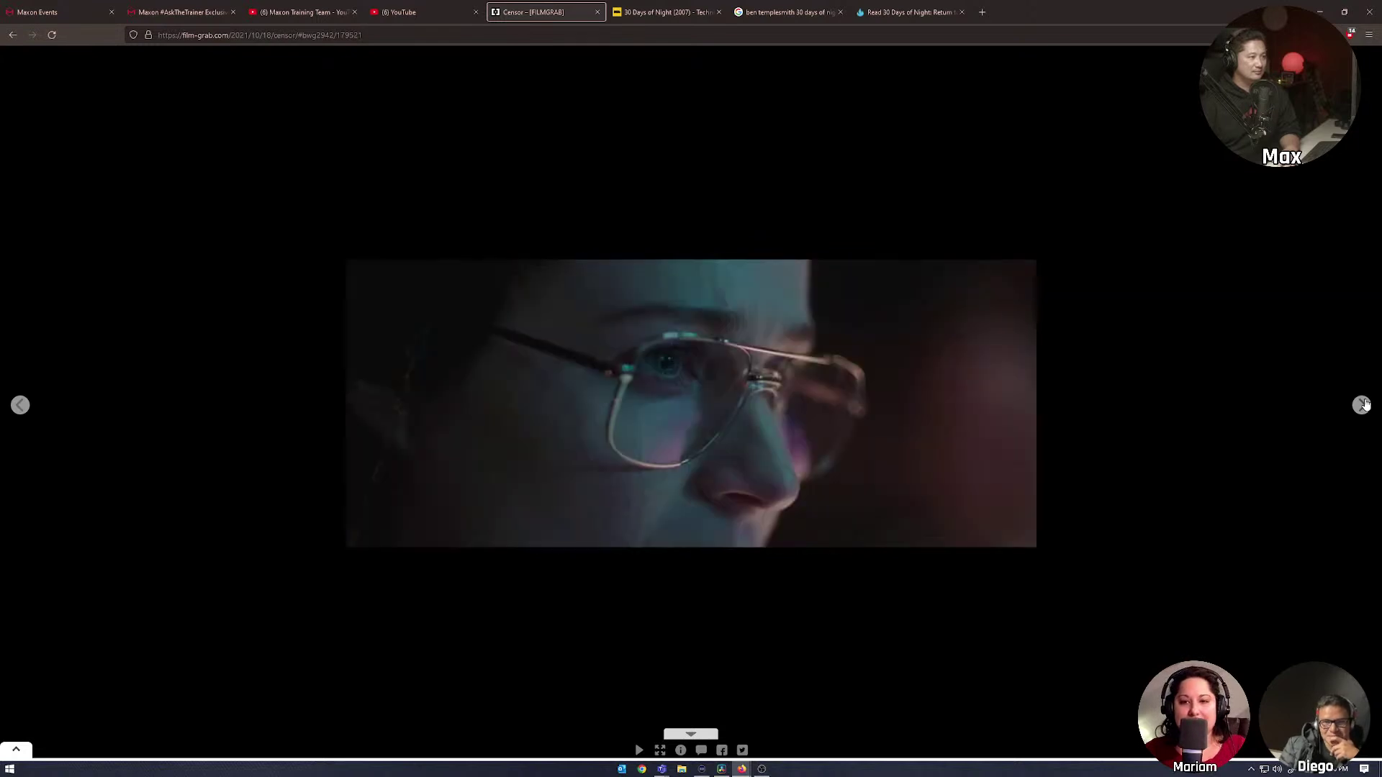
click(1362, 404)
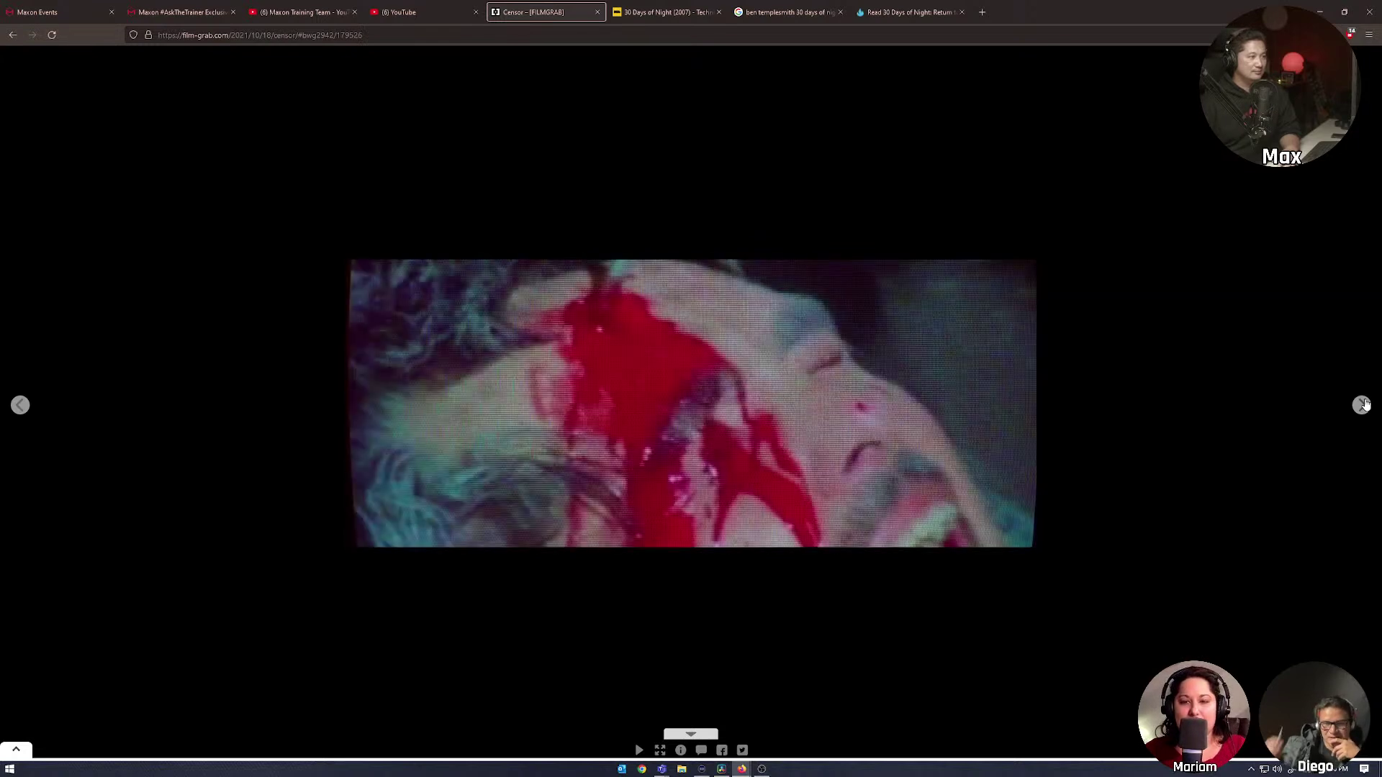
click(1362, 404)
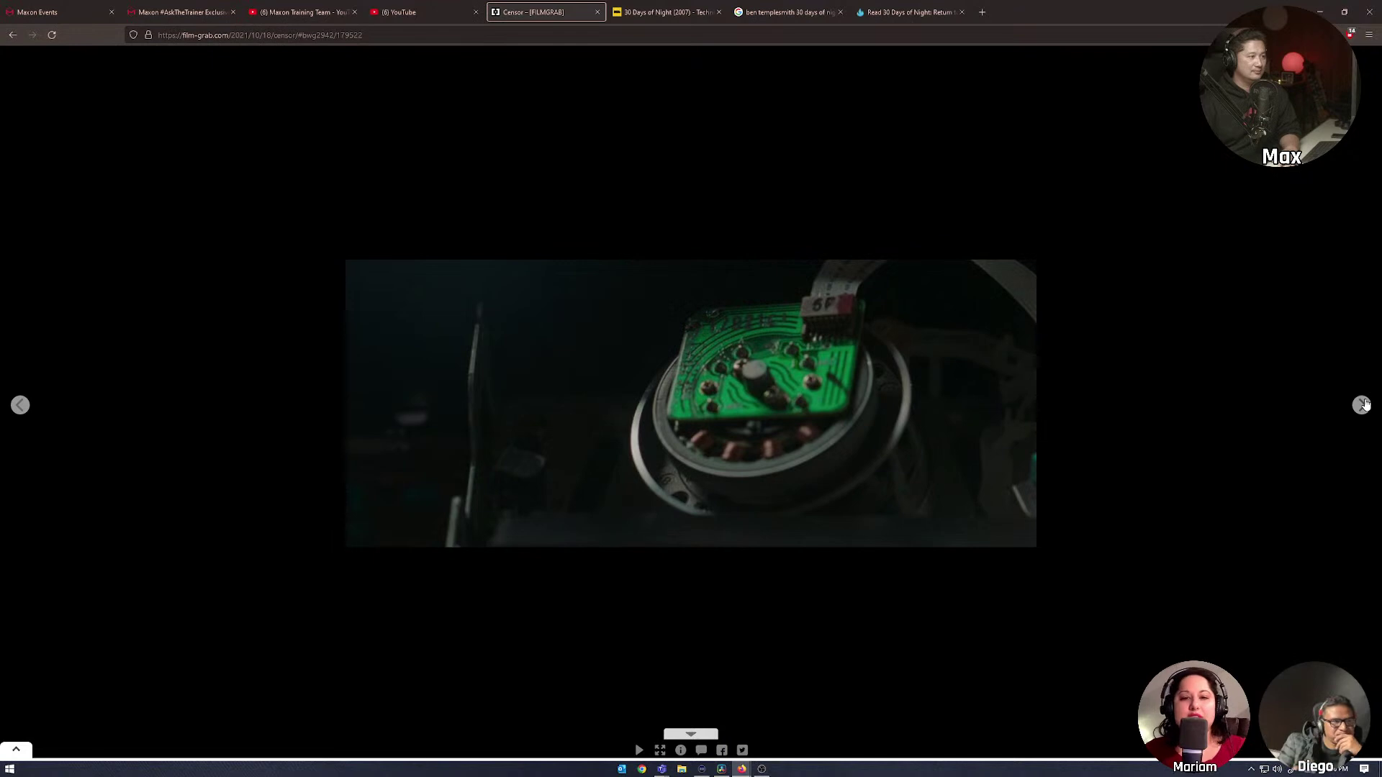
click(1362, 405)
click(1362, 405)
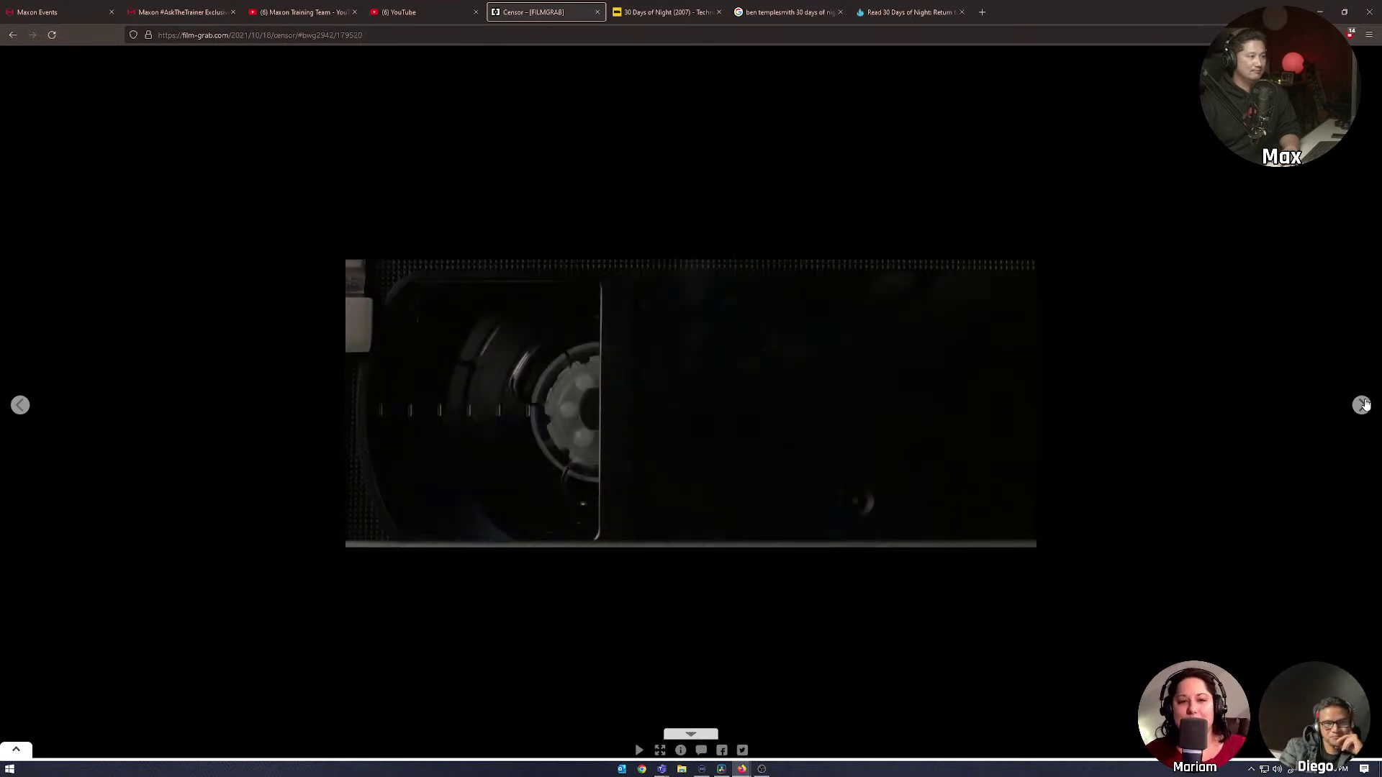
click(1362, 405)
click(1363, 404)
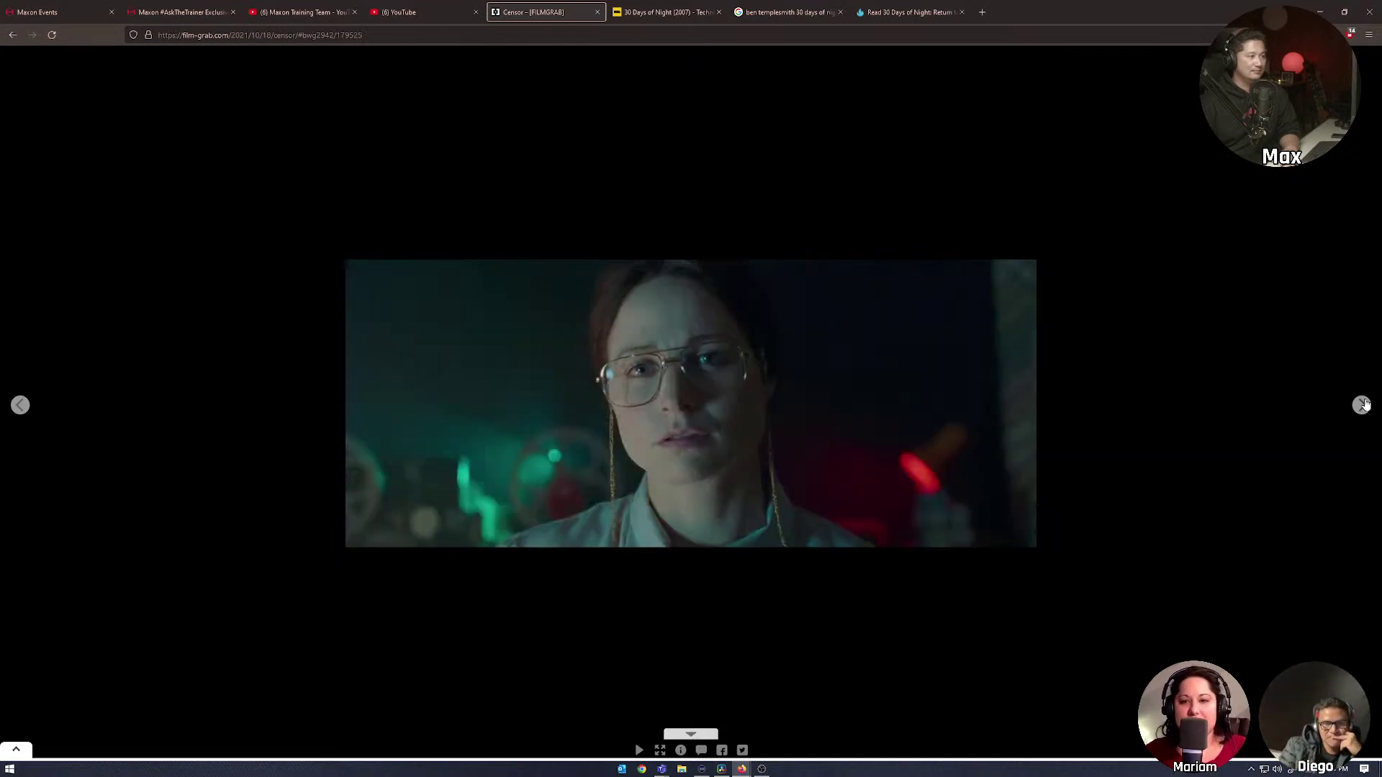
click(1362, 404)
click(1362, 404)
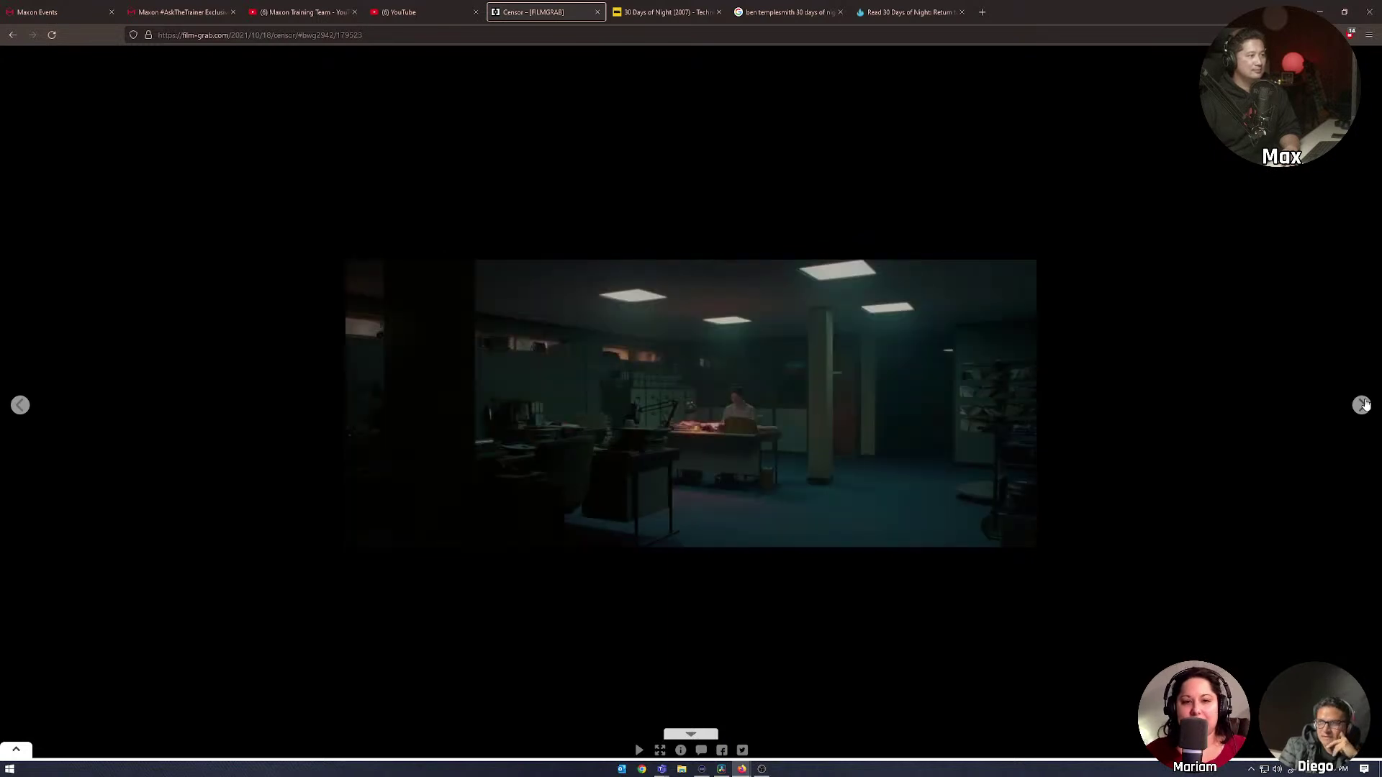
click(1362, 405)
click(1362, 404)
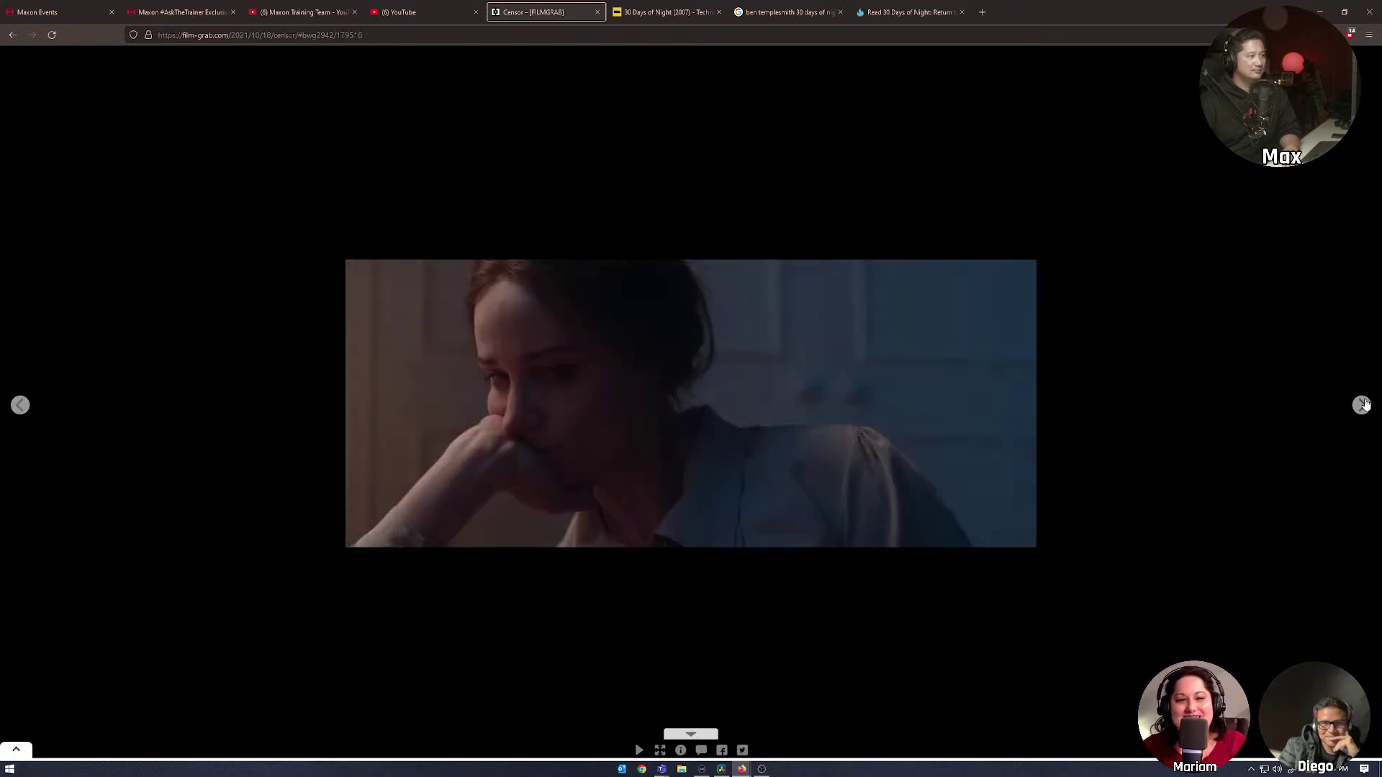
click(1362, 404)
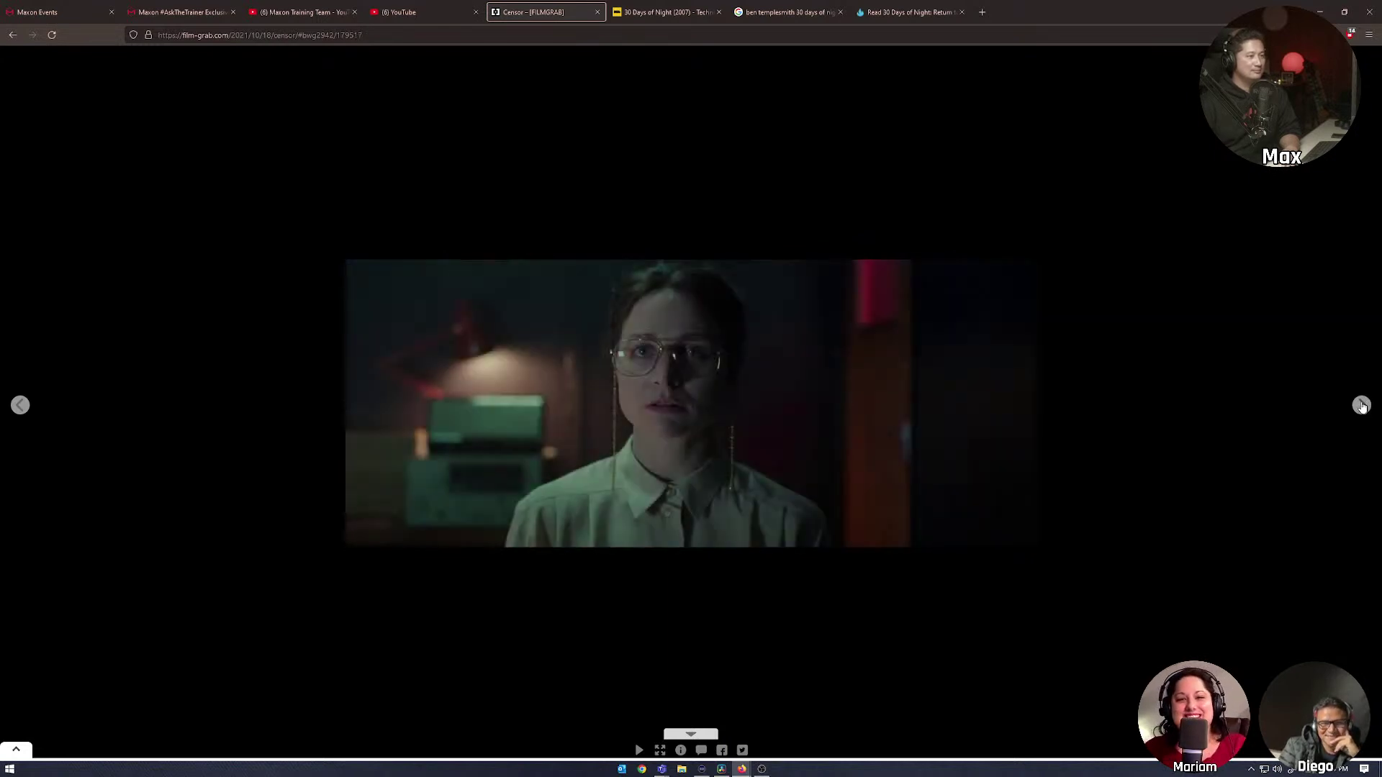
click(1363, 404)
click(1363, 404)
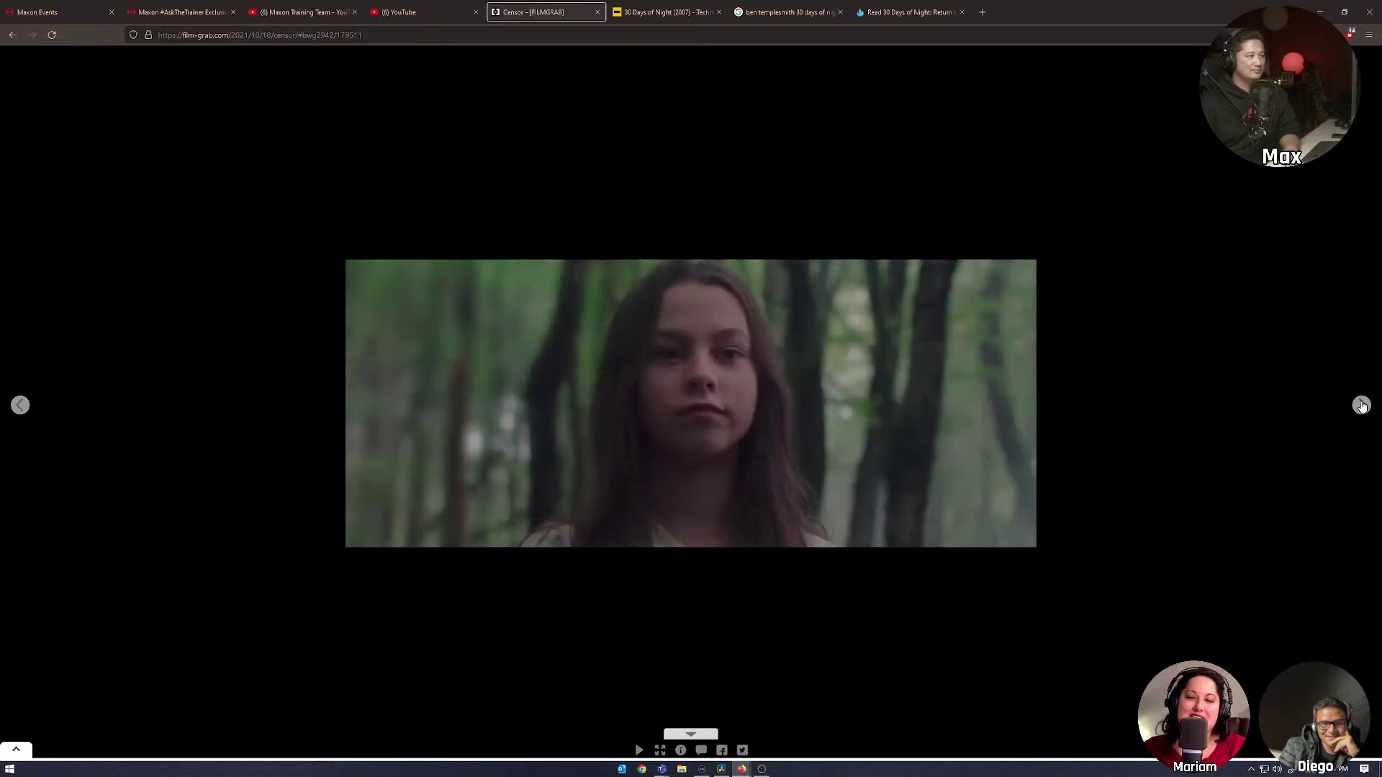
click(1362, 405)
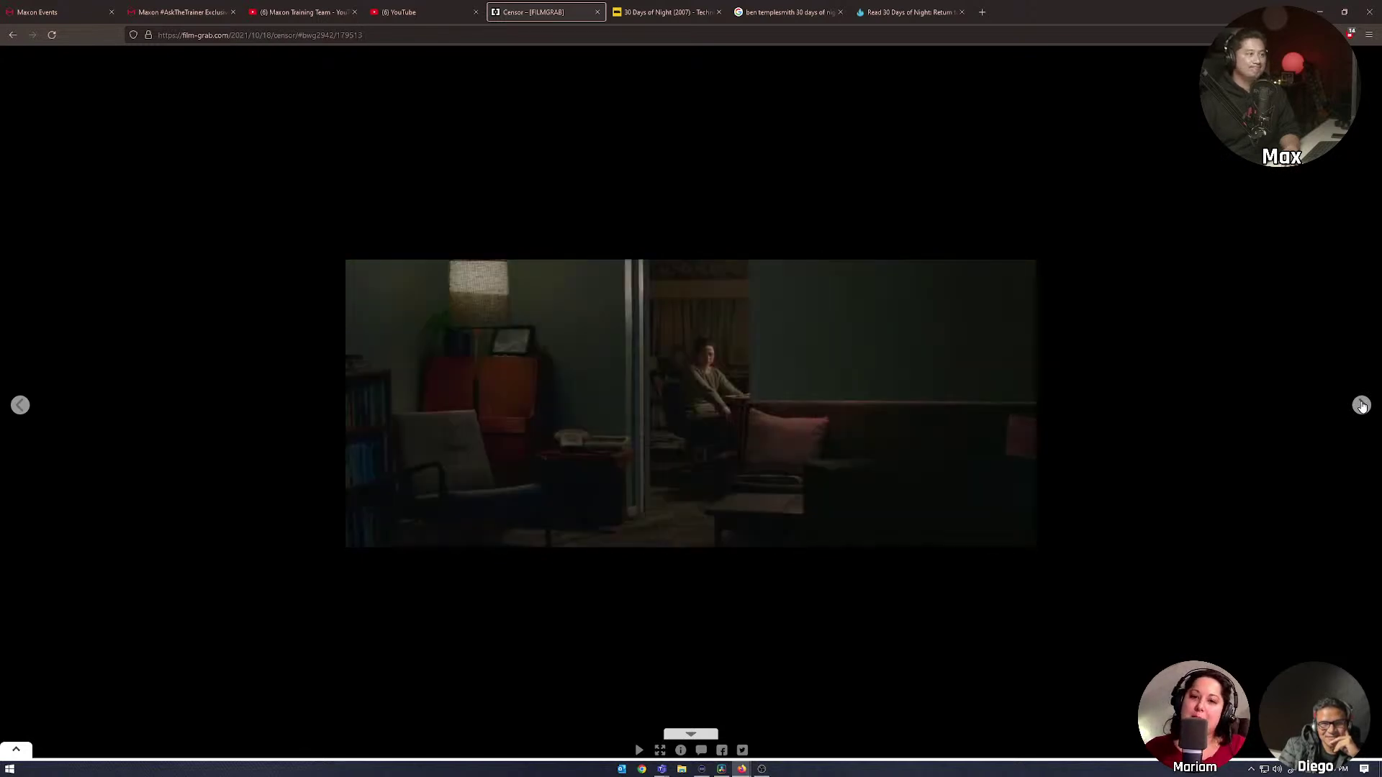
click(1361, 405)
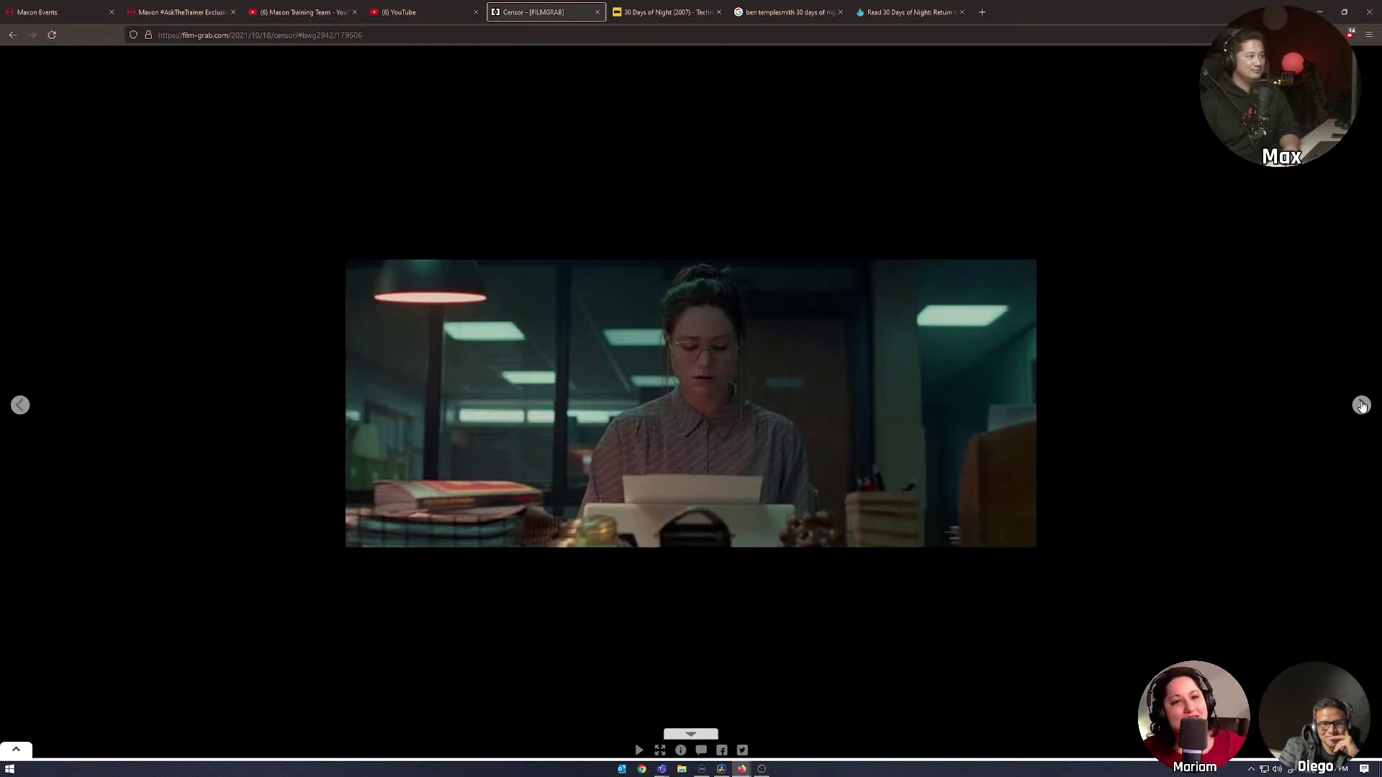
click(1362, 405)
click(1362, 406)
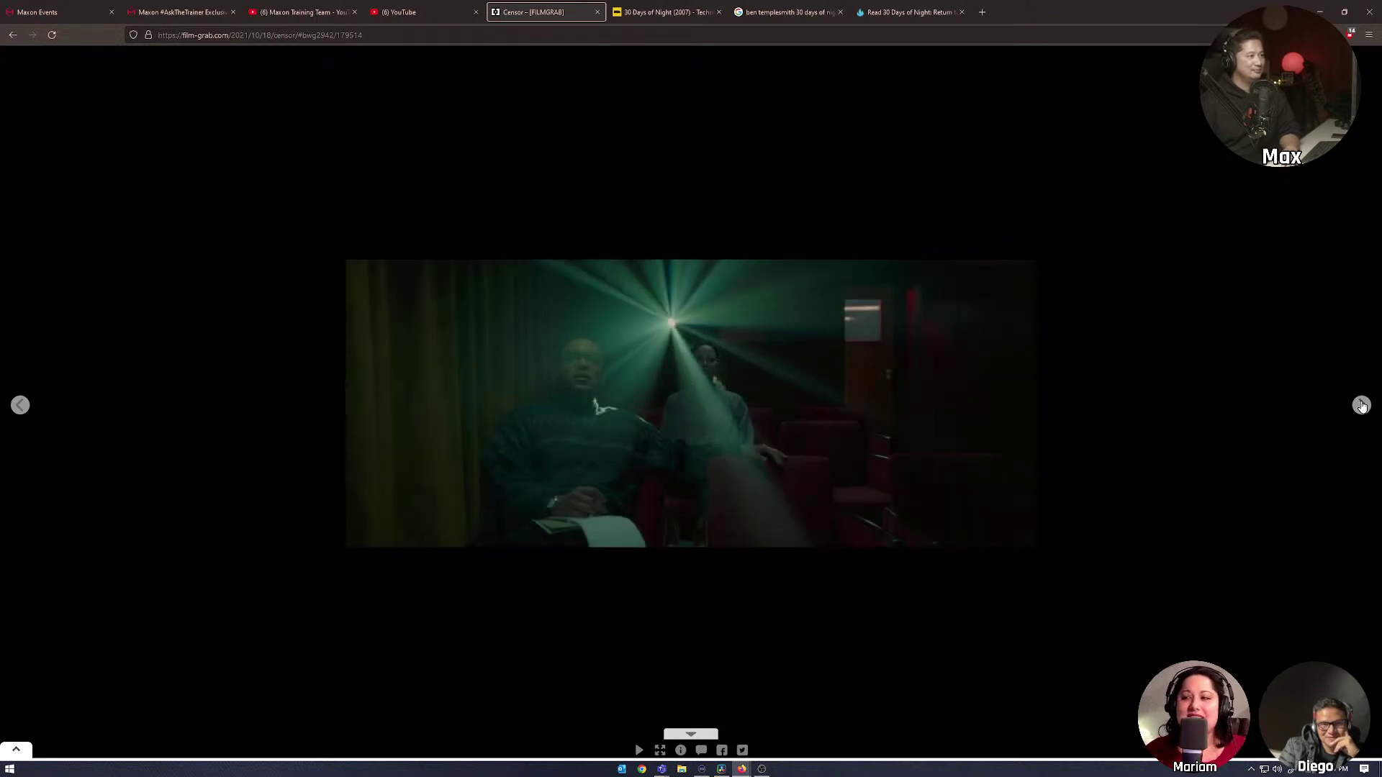
click(1362, 406)
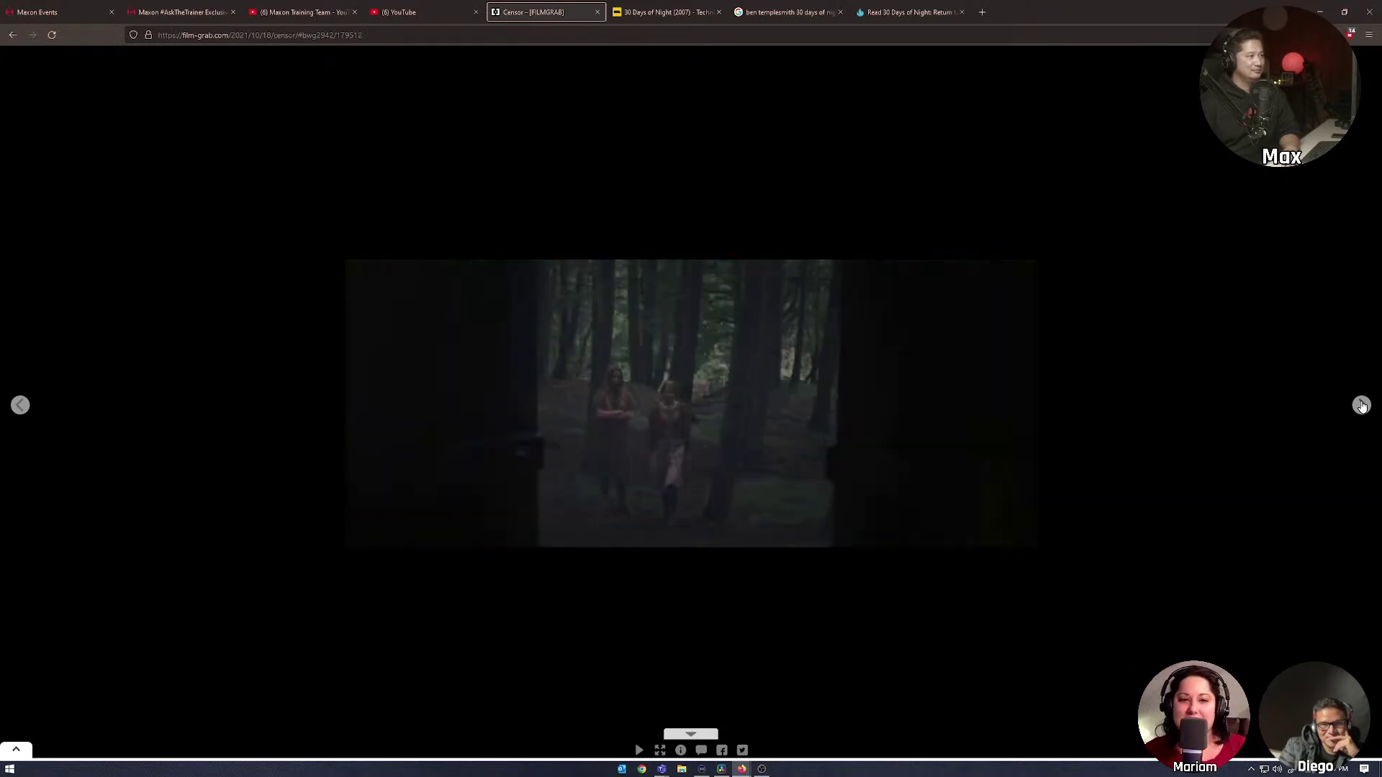
click(1362, 406)
click(1361, 406)
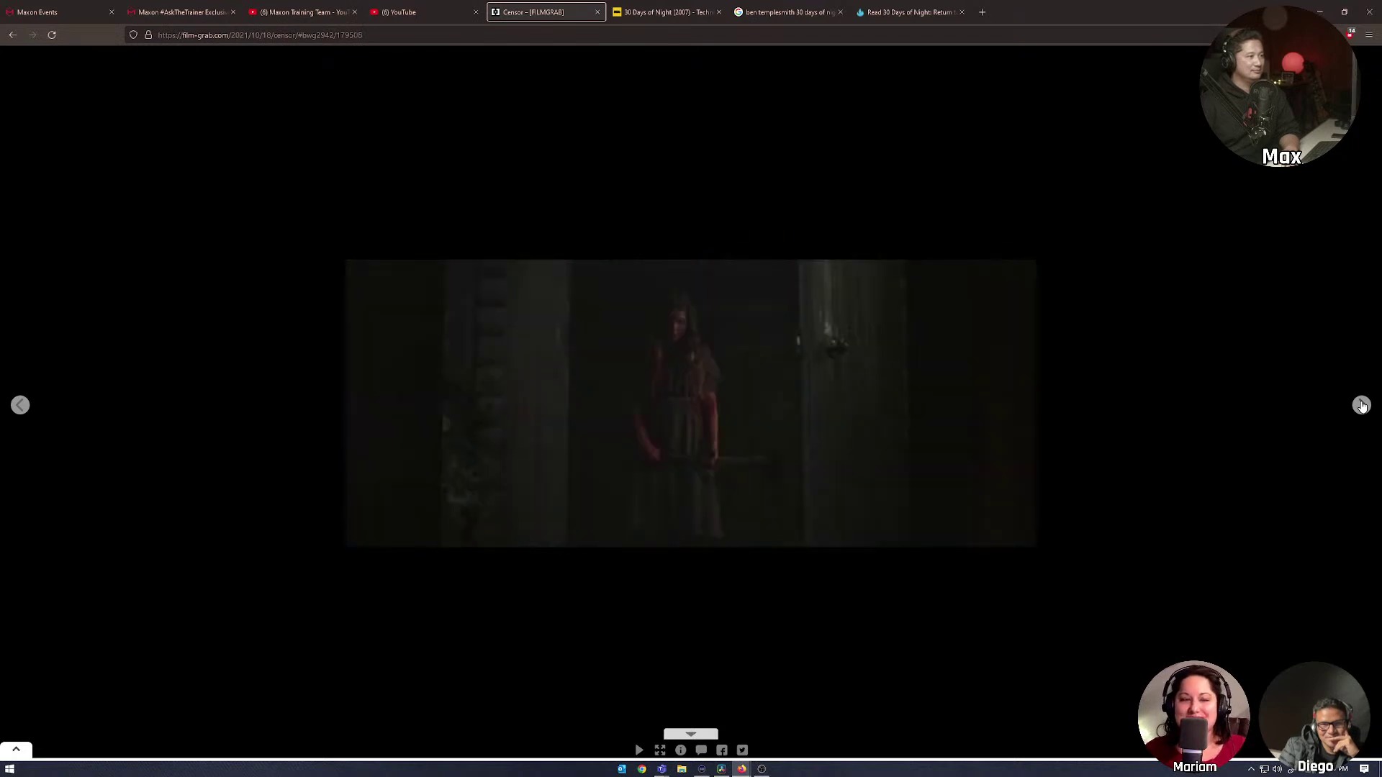
Continue through the enlarged Censor stills as far as the red-and-teal forest shot of two women, studying the coloured lighting.
click(1361, 406)
click(1362, 406)
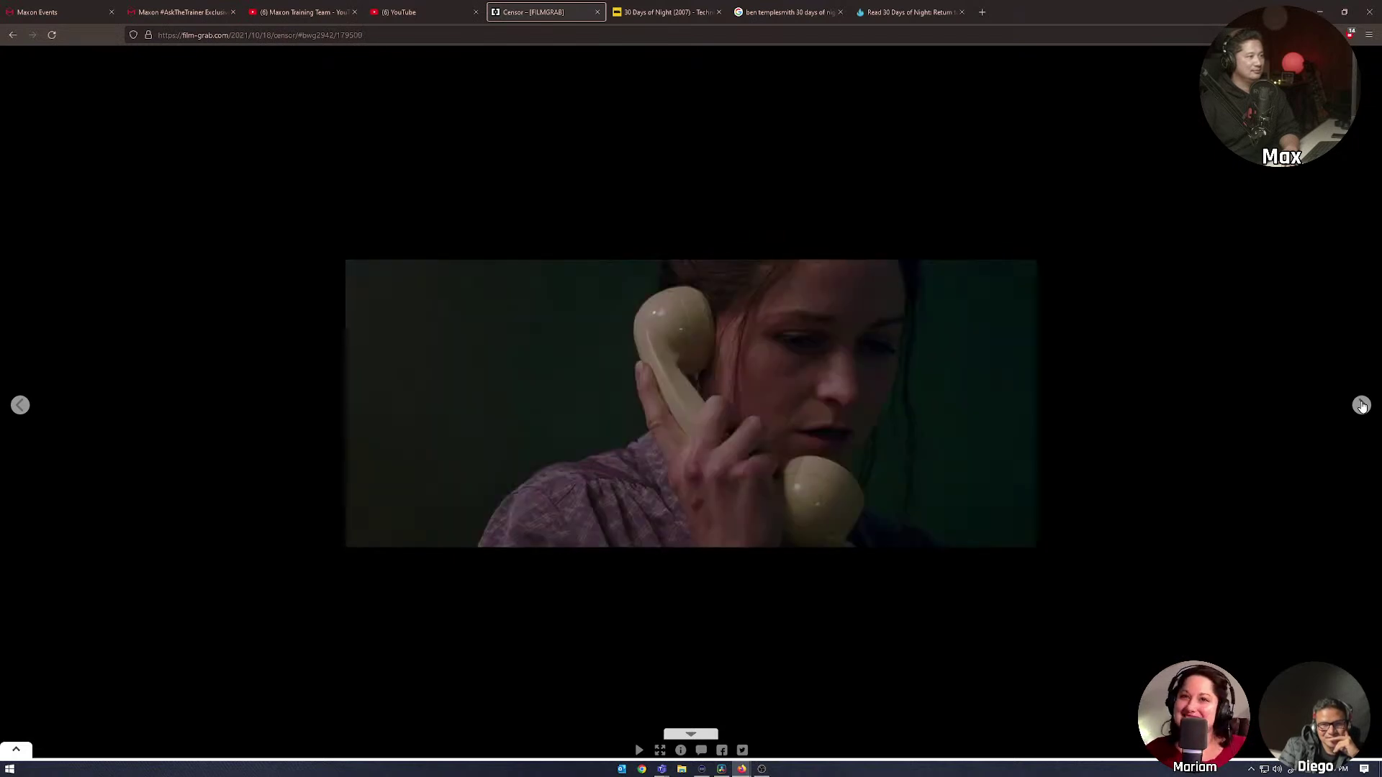
click(1362, 406)
click(1361, 406)
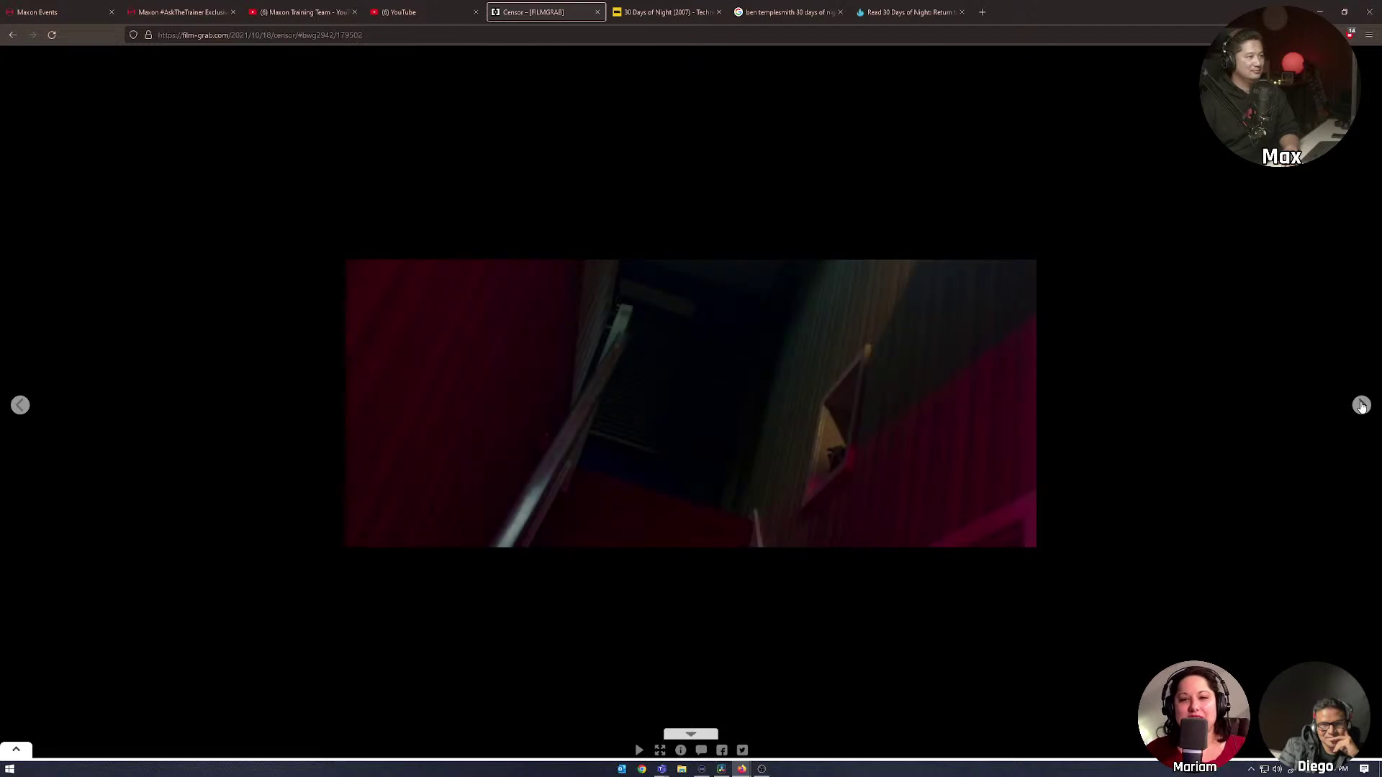
click(1361, 406)
click(1361, 406)
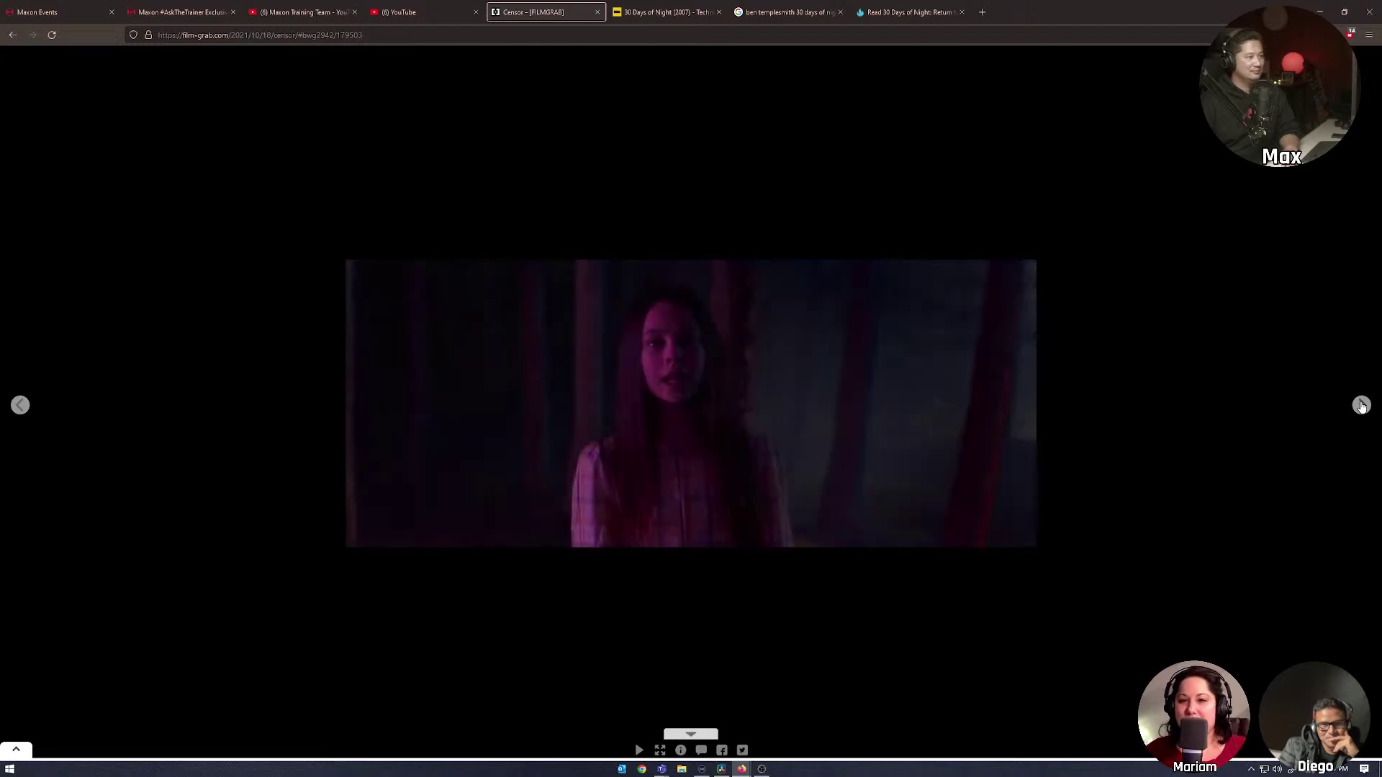
click(1362, 406)
click(1362, 406)
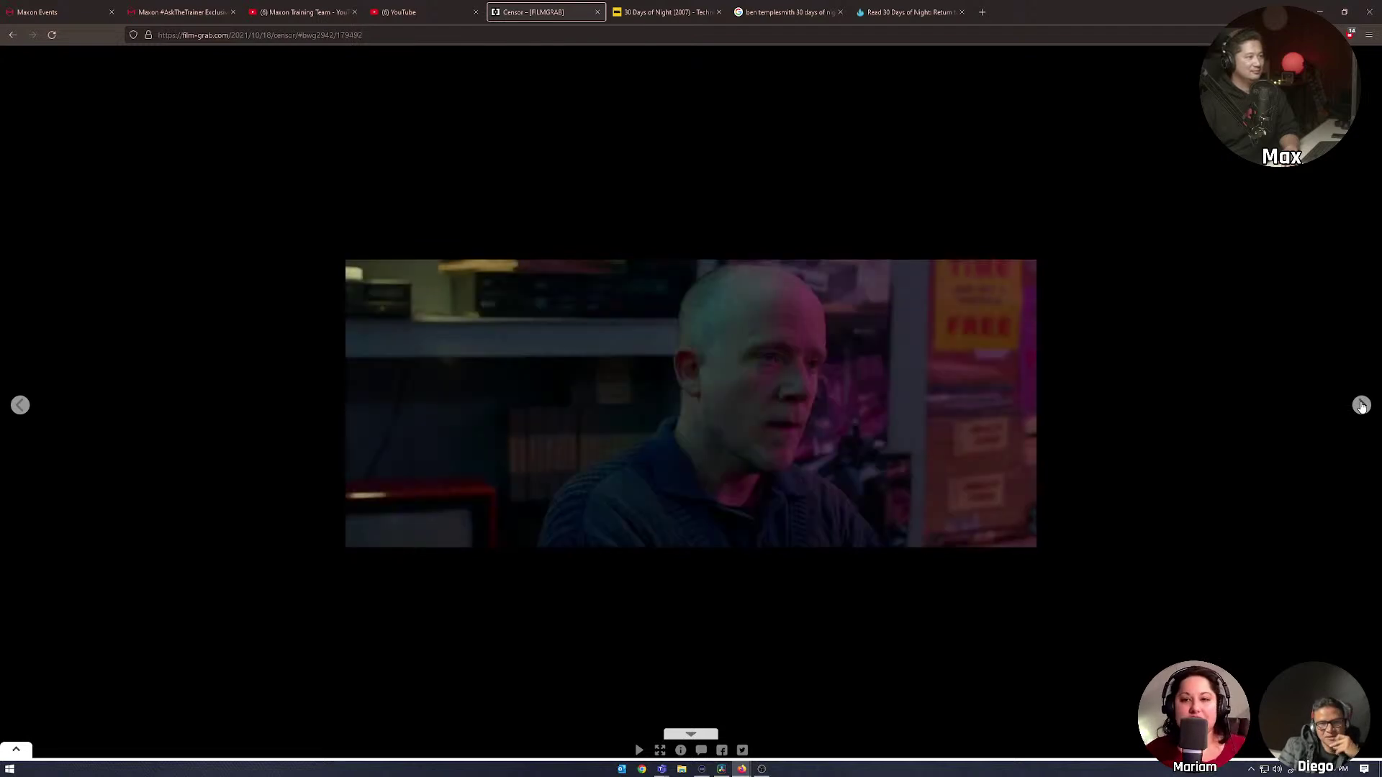
click(1361, 406)
click(1362, 406)
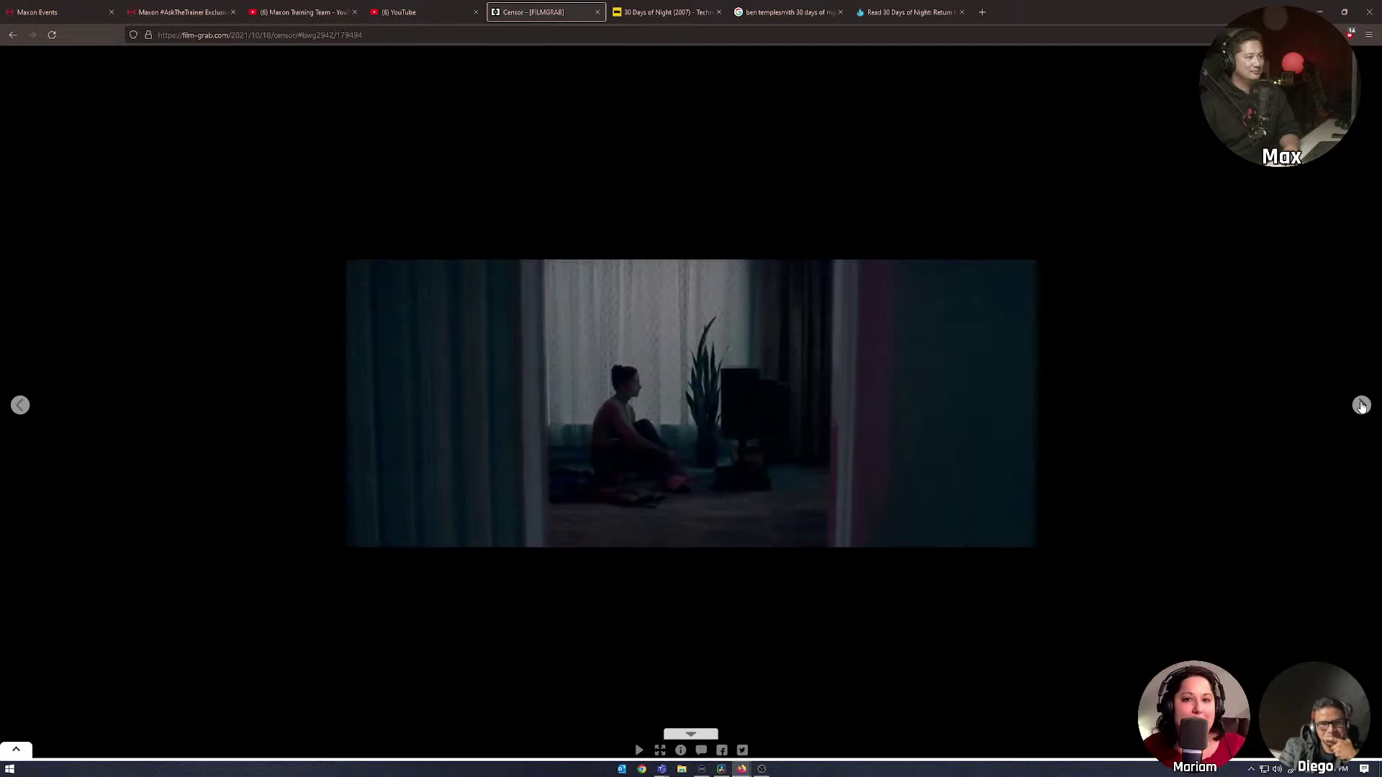
click(1361, 406)
click(1362, 406)
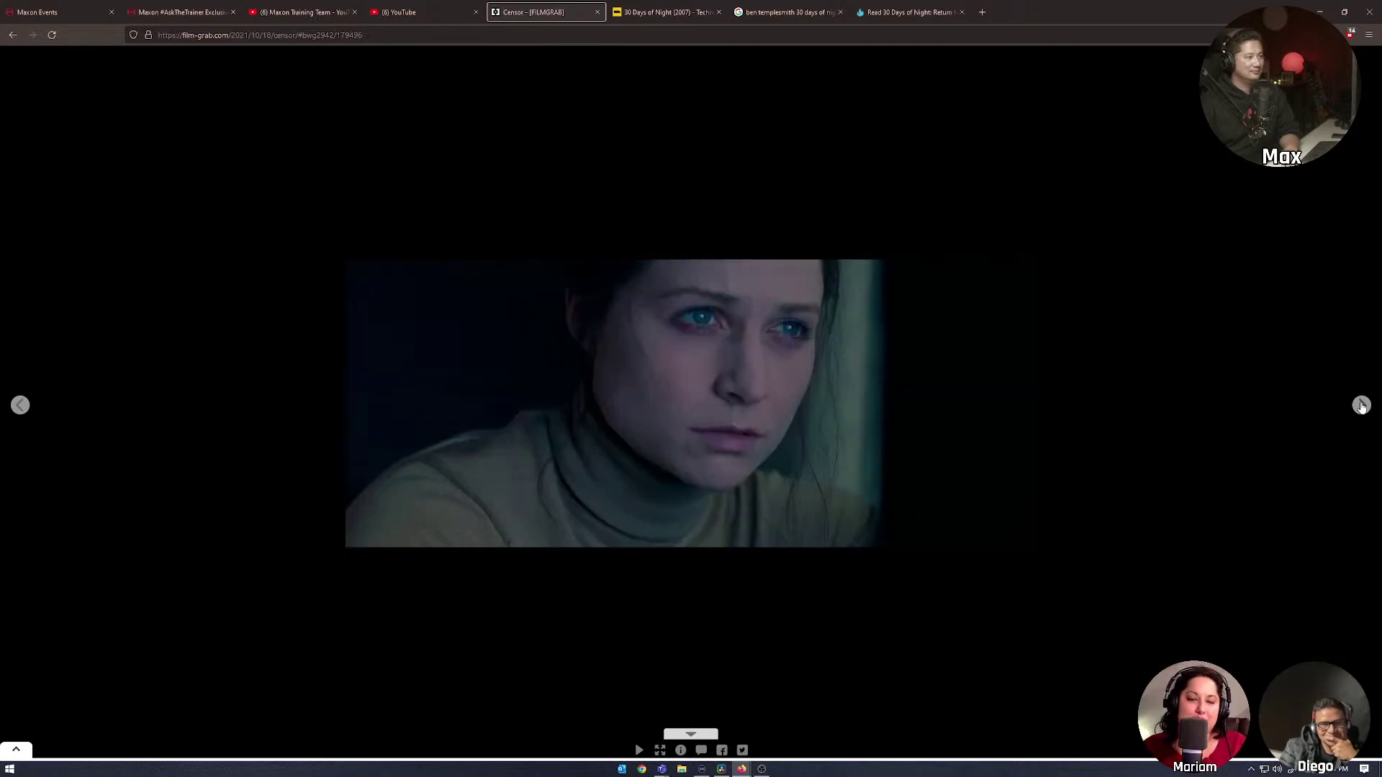
click(1361, 405)
click(1361, 405)
click(1361, 405)
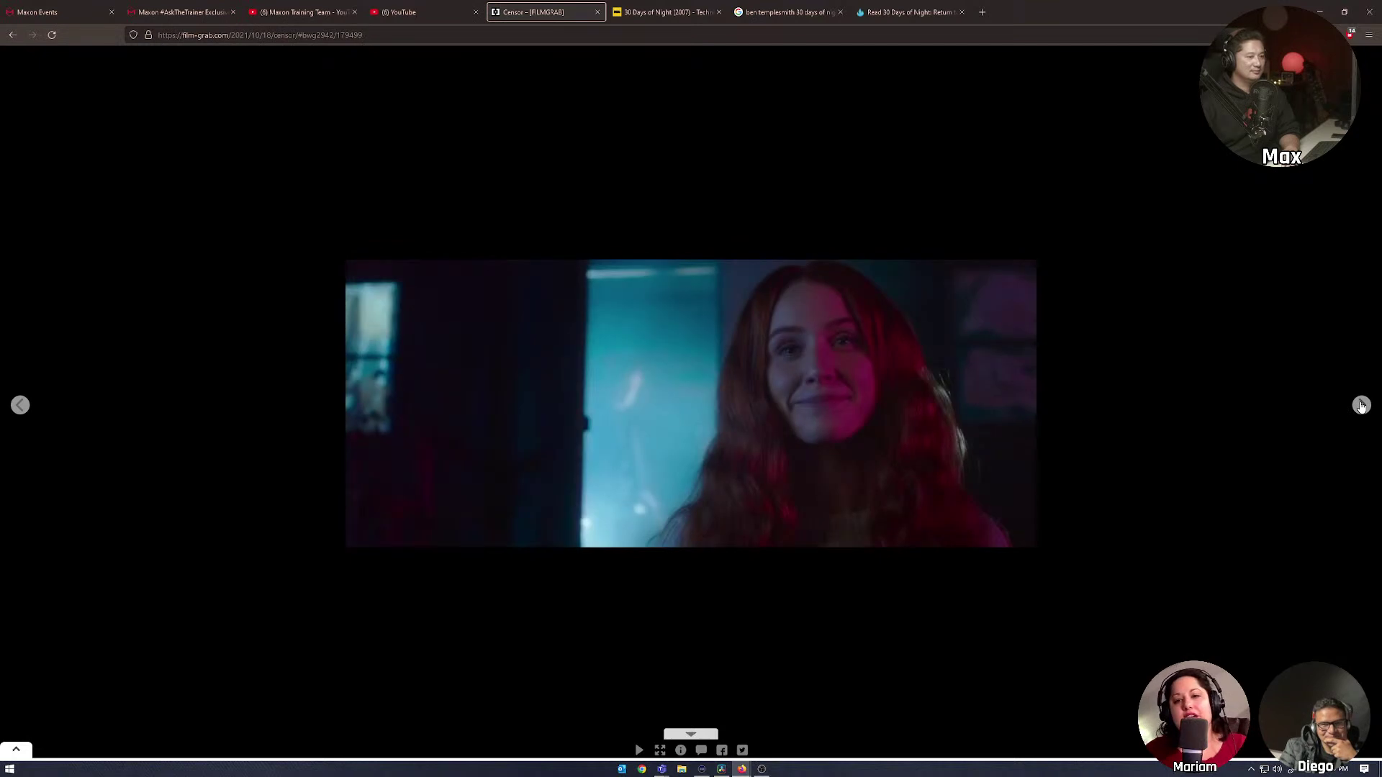
click(1361, 406)
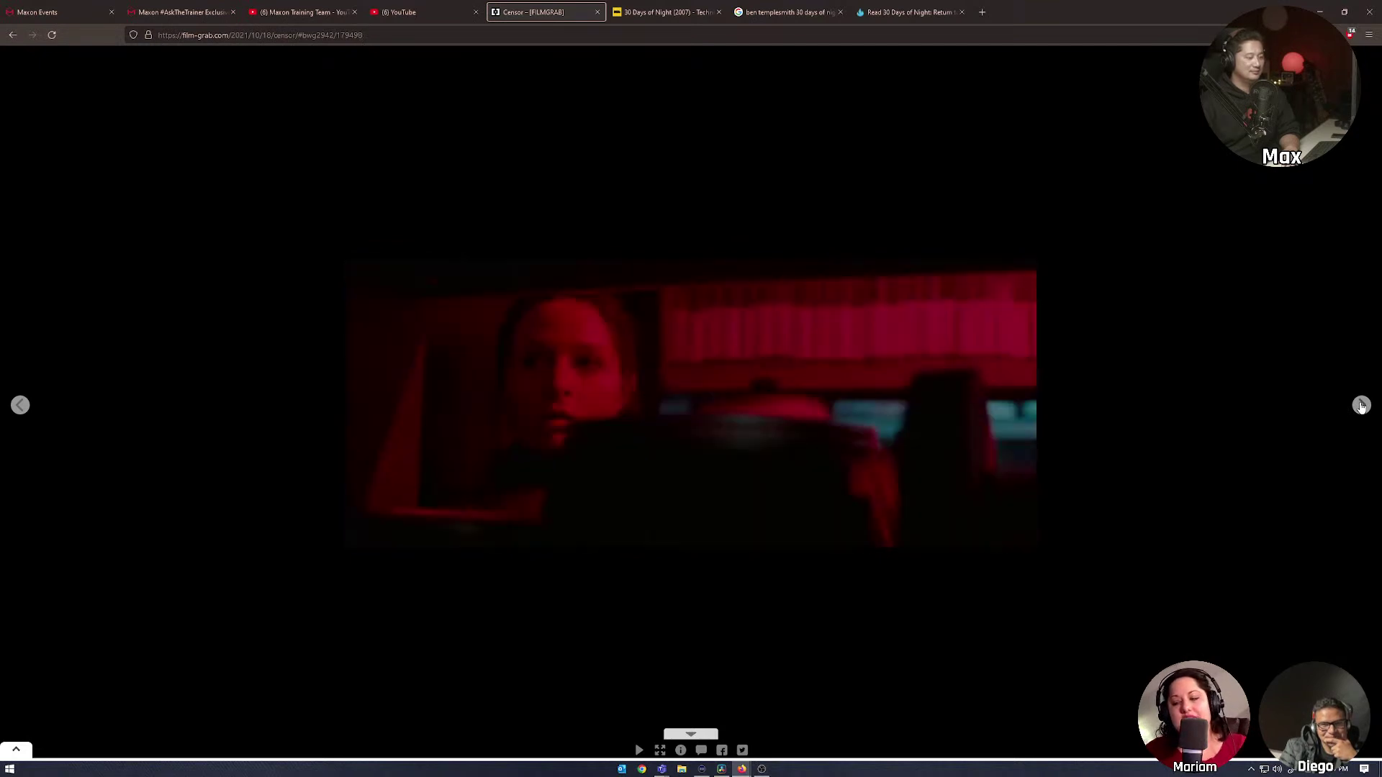
click(1361, 406)
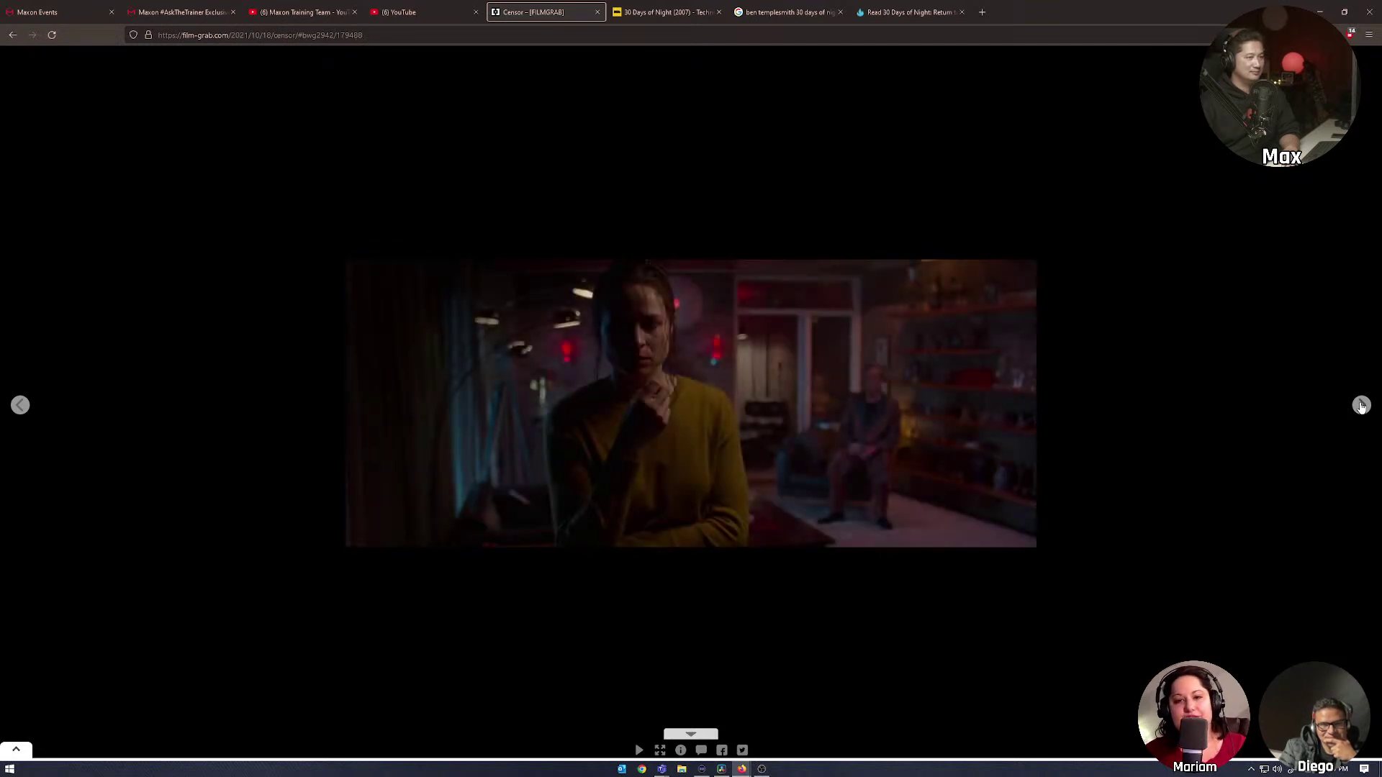
click(1361, 406)
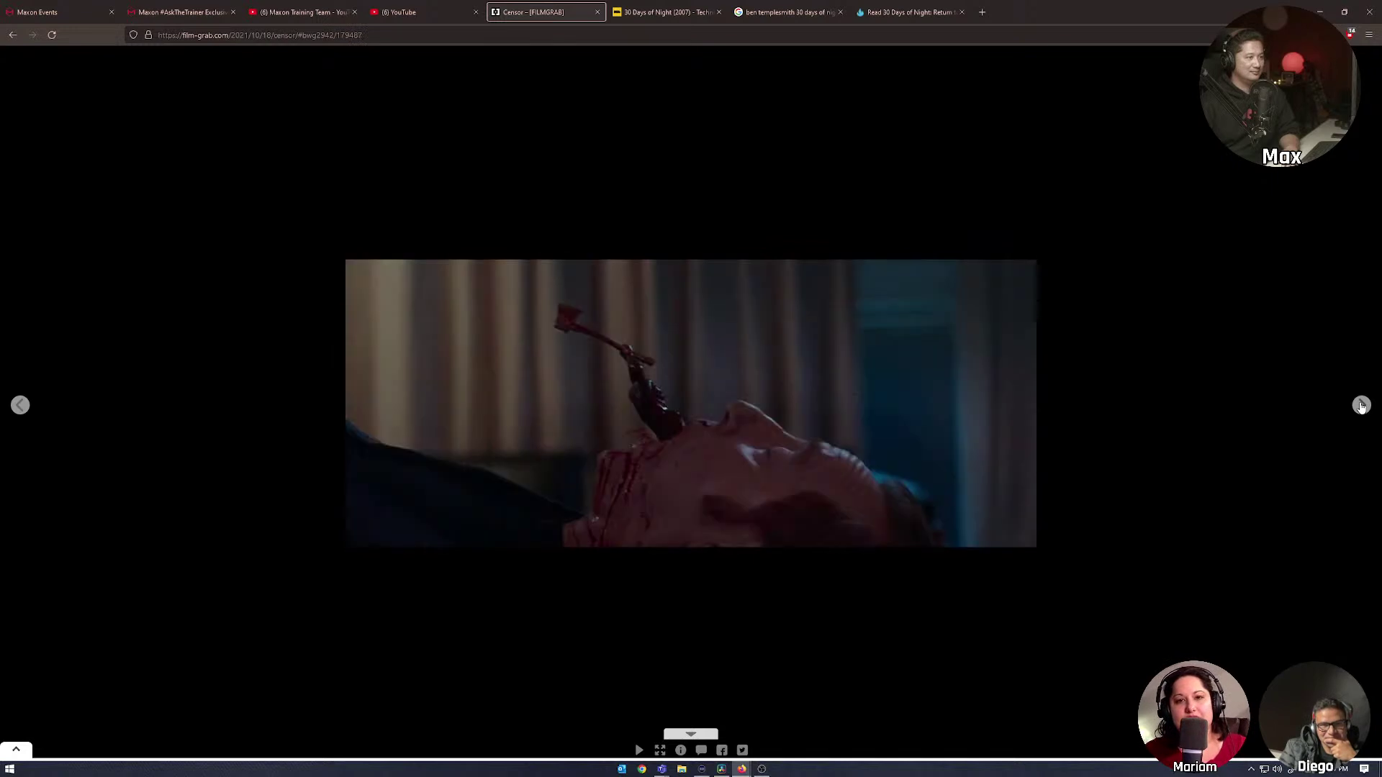
click(1361, 406)
click(1361, 406)
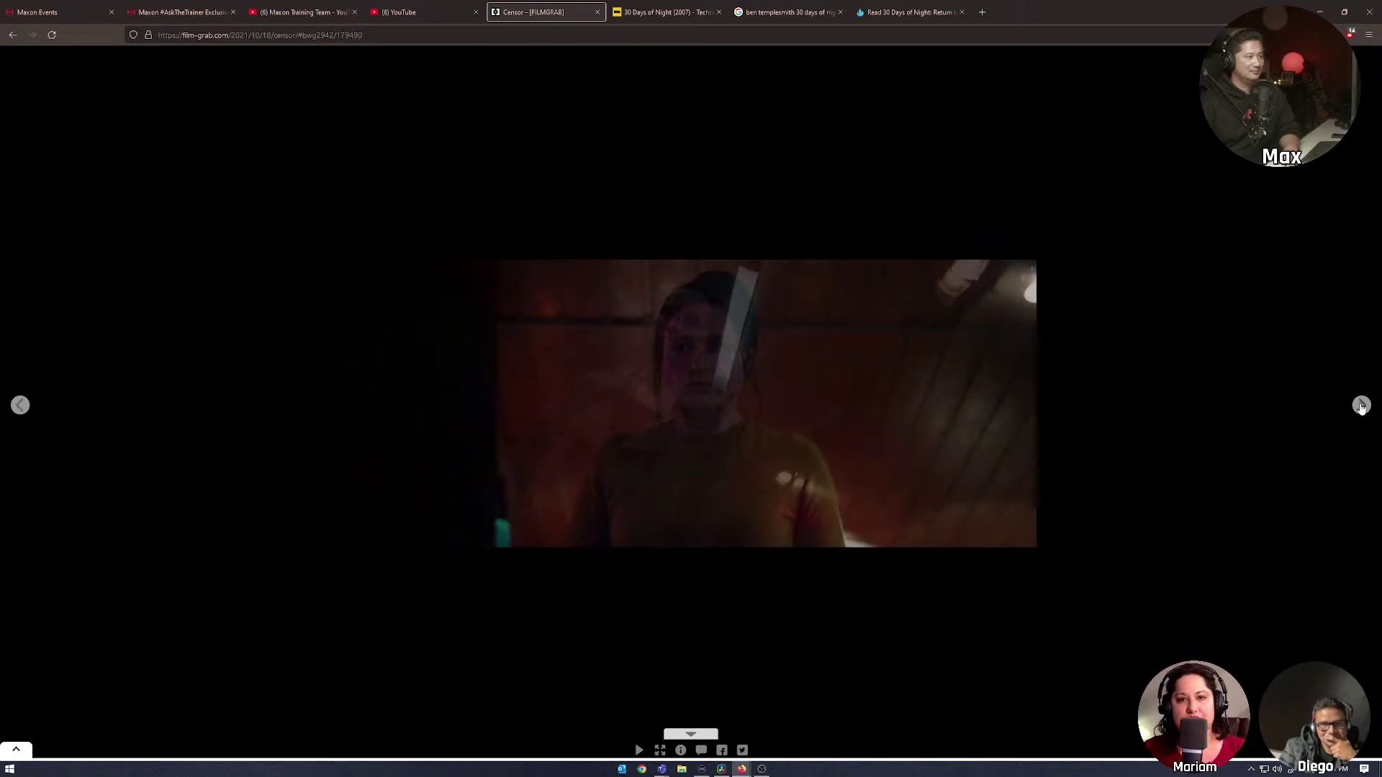
click(1361, 406)
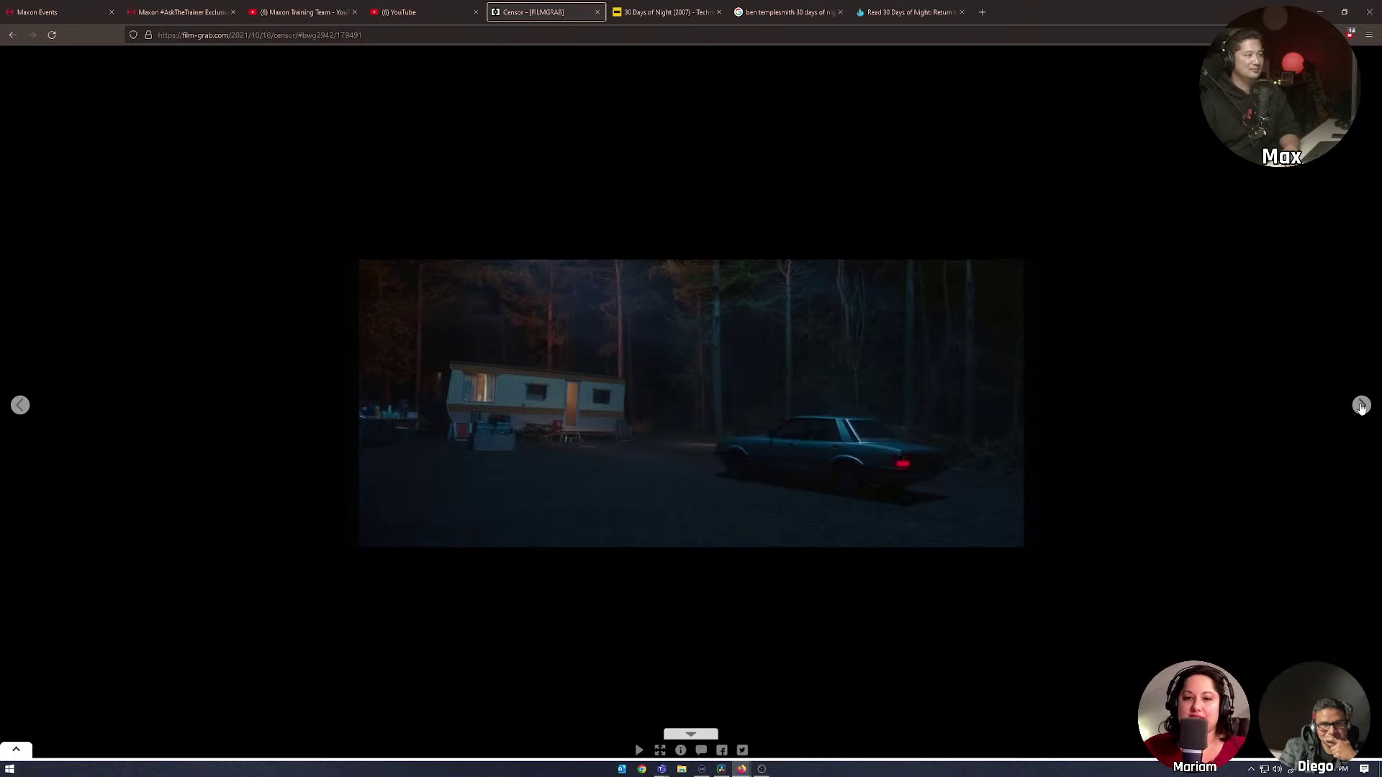
click(1360, 406)
click(1360, 406)
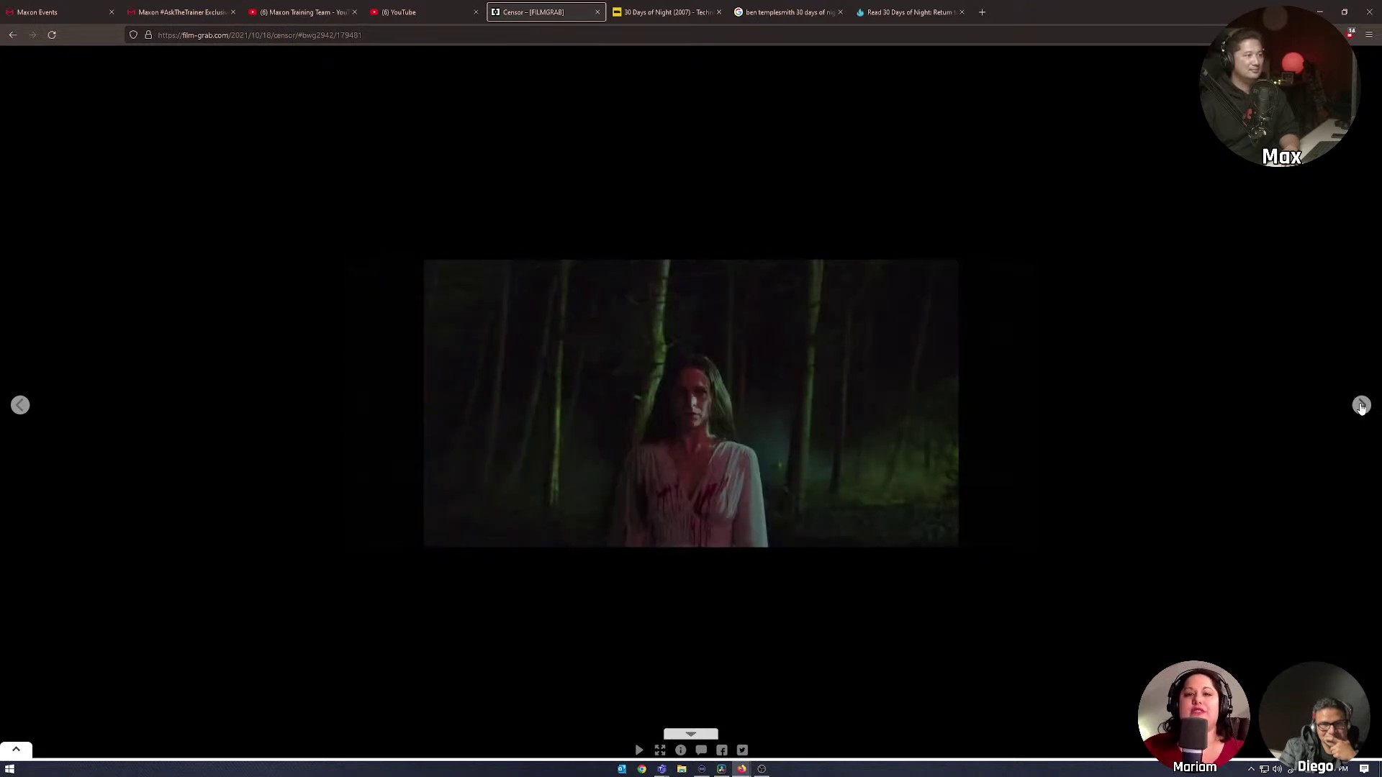
click(1361, 406)
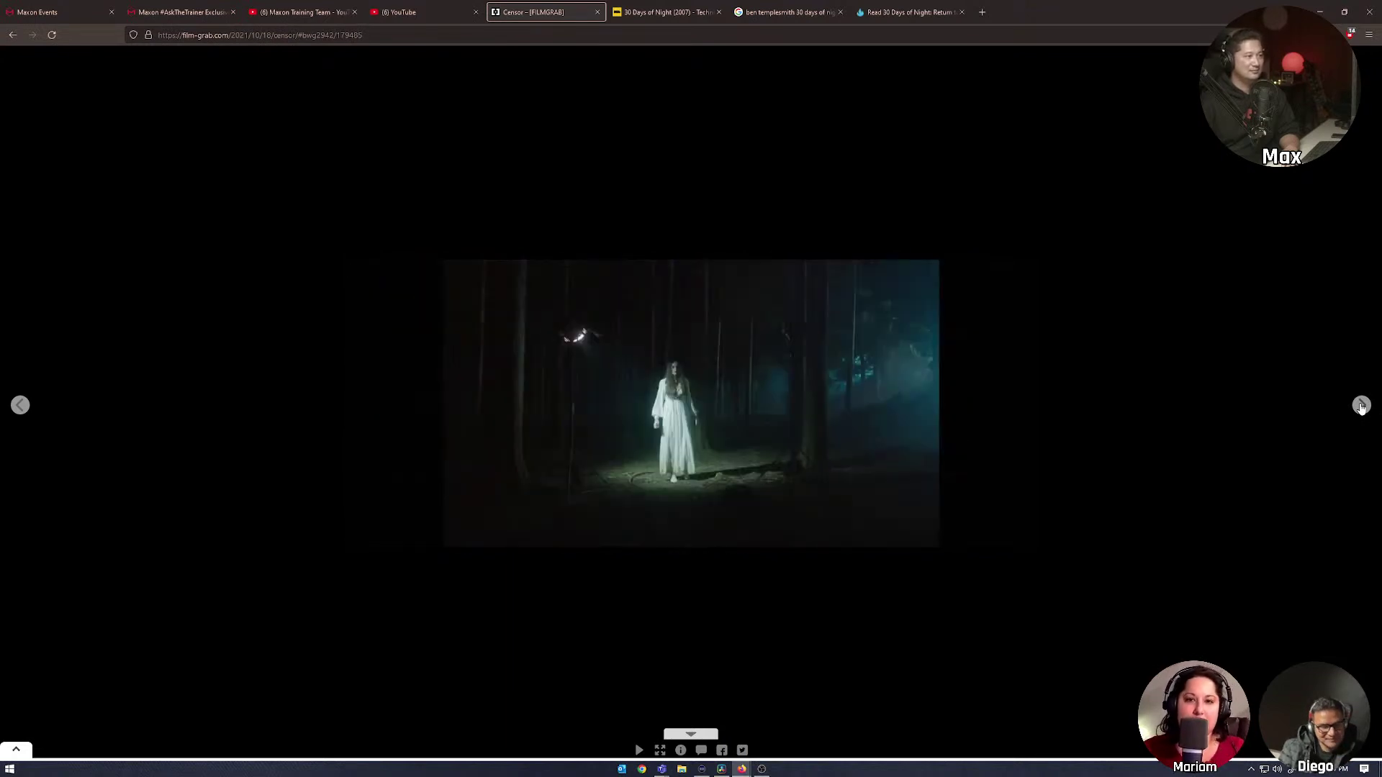
click(1361, 406)
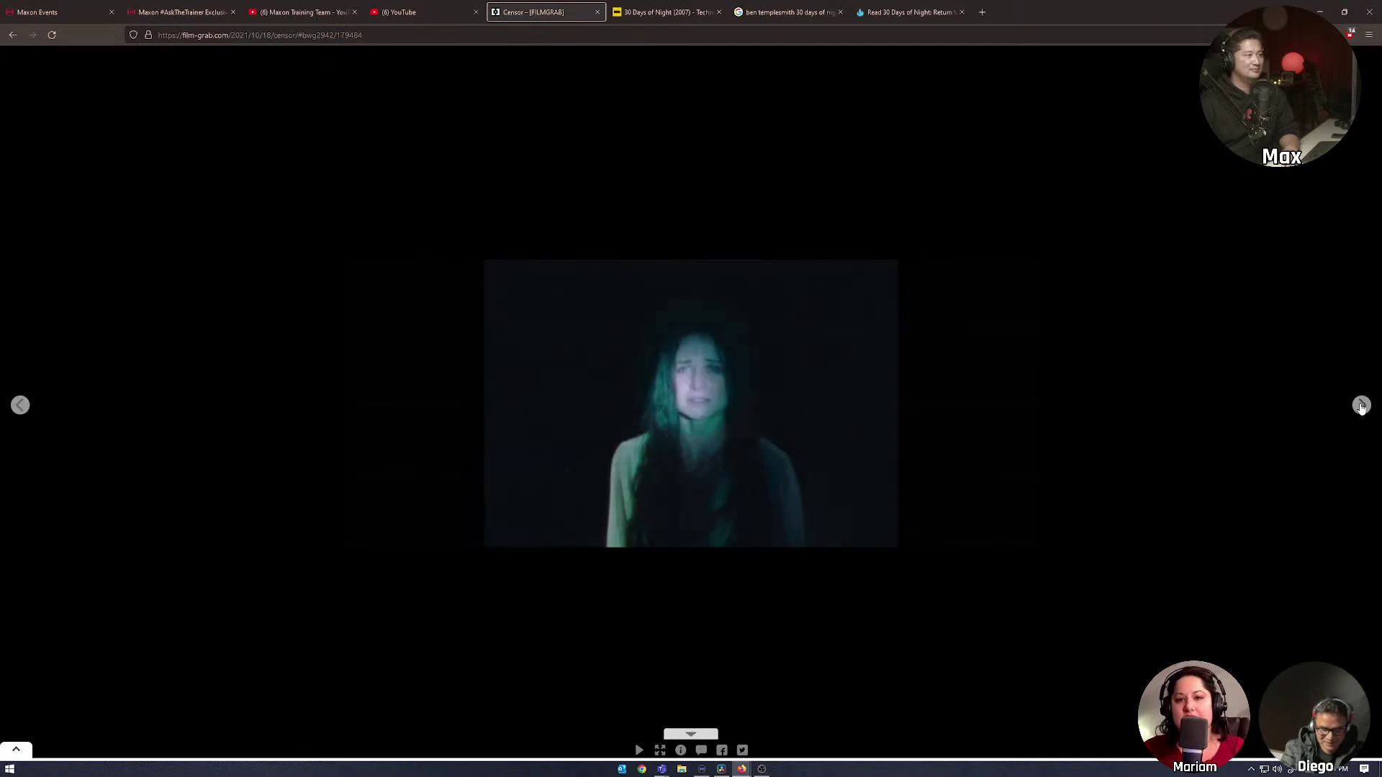
click(1361, 406)
click(1361, 406)
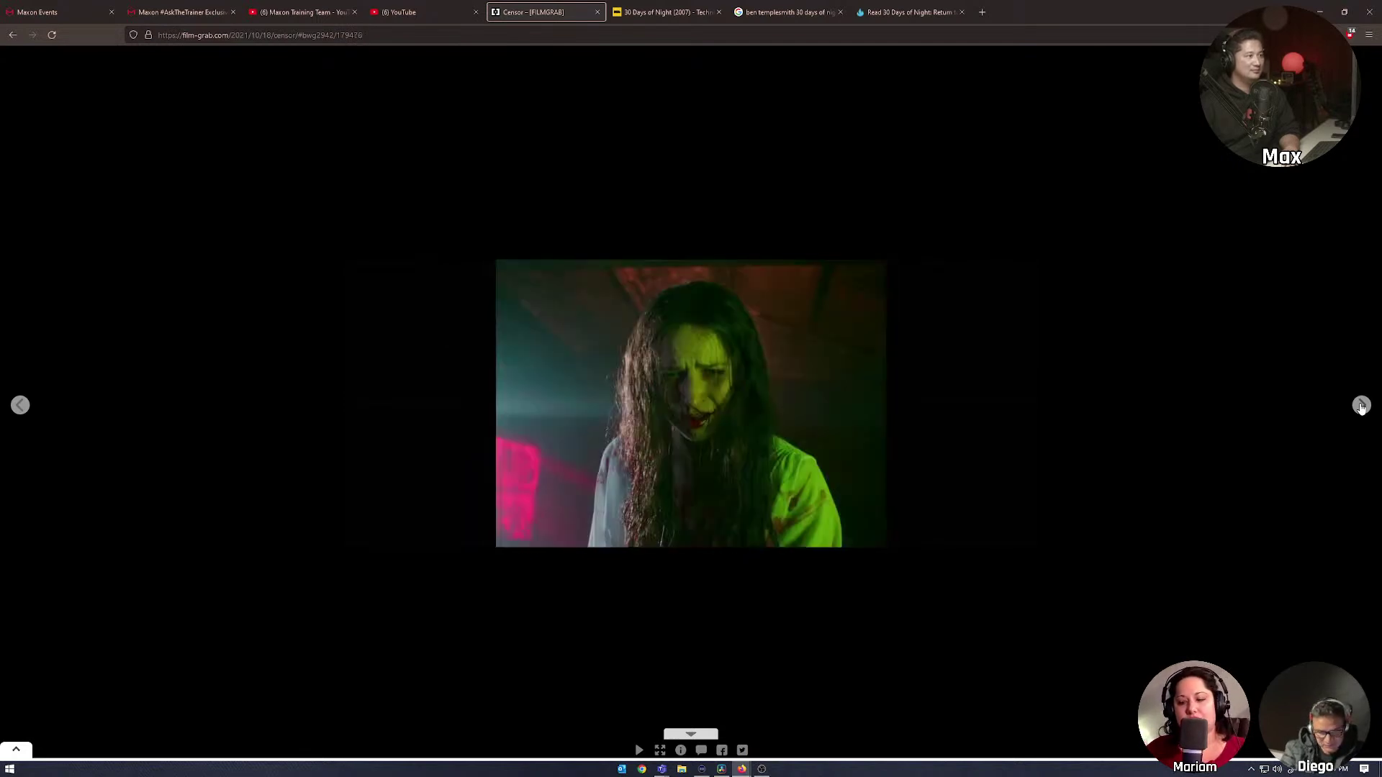
click(1361, 406)
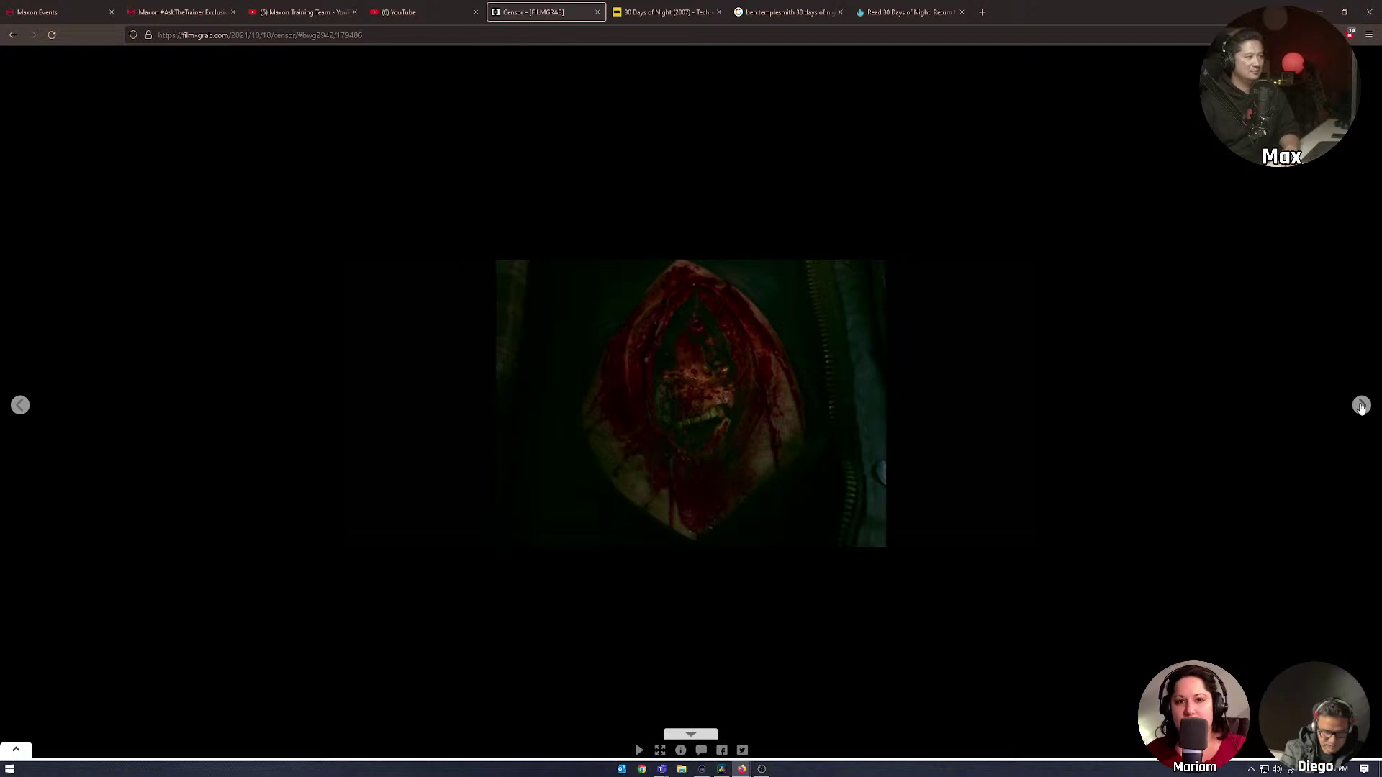
click(1360, 406)
click(1361, 406)
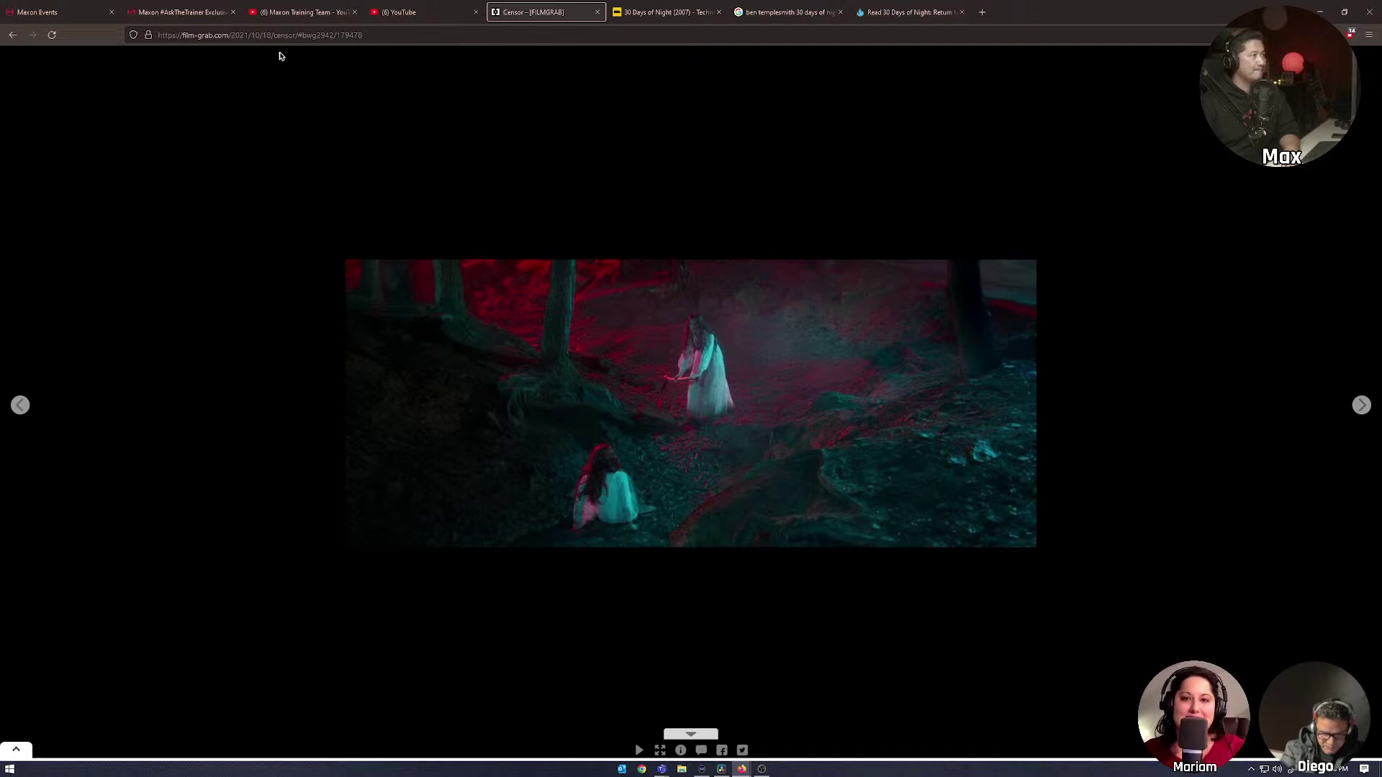
Return to the main Censor page by removing the image suffix from its address, and look over the whole thumbnail gallery.
drag(297, 36, 363, 36)
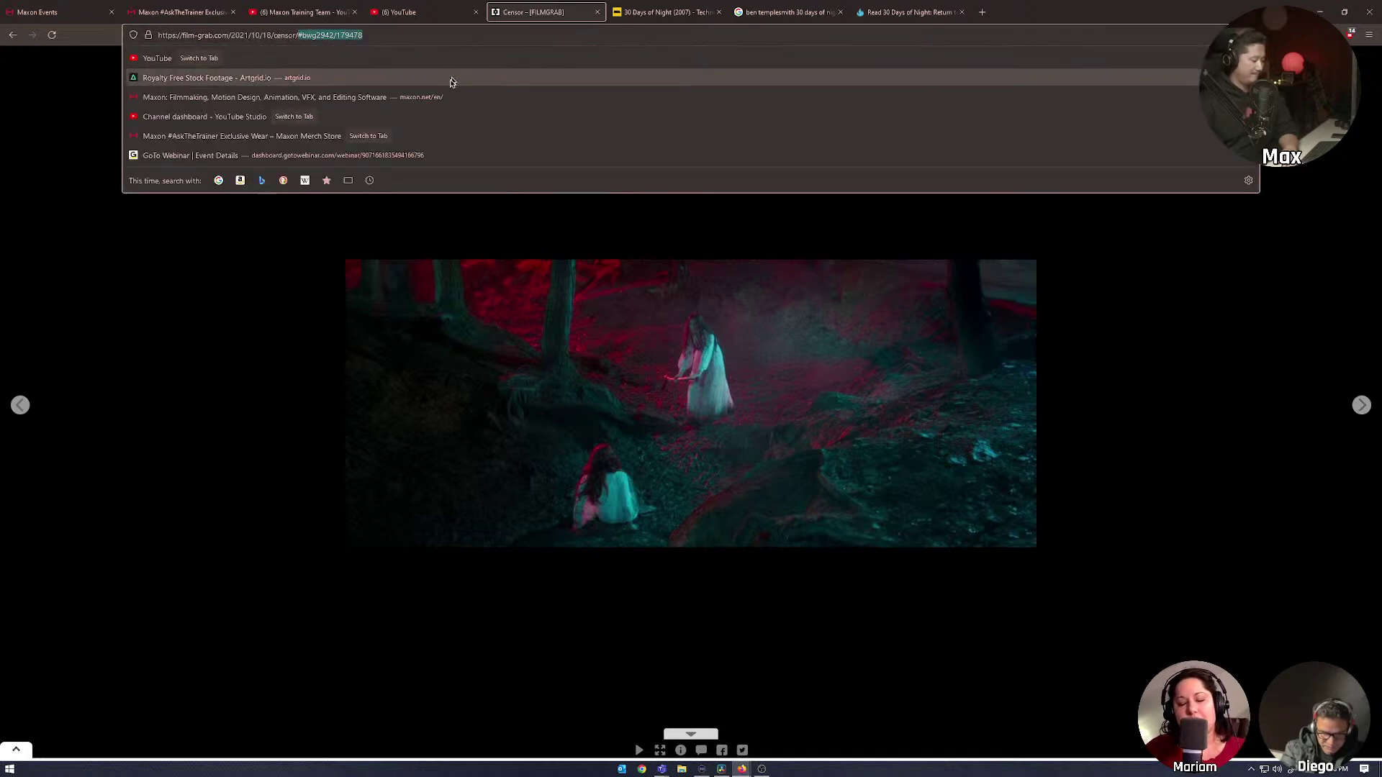
key(BackSpace)
key(Return)
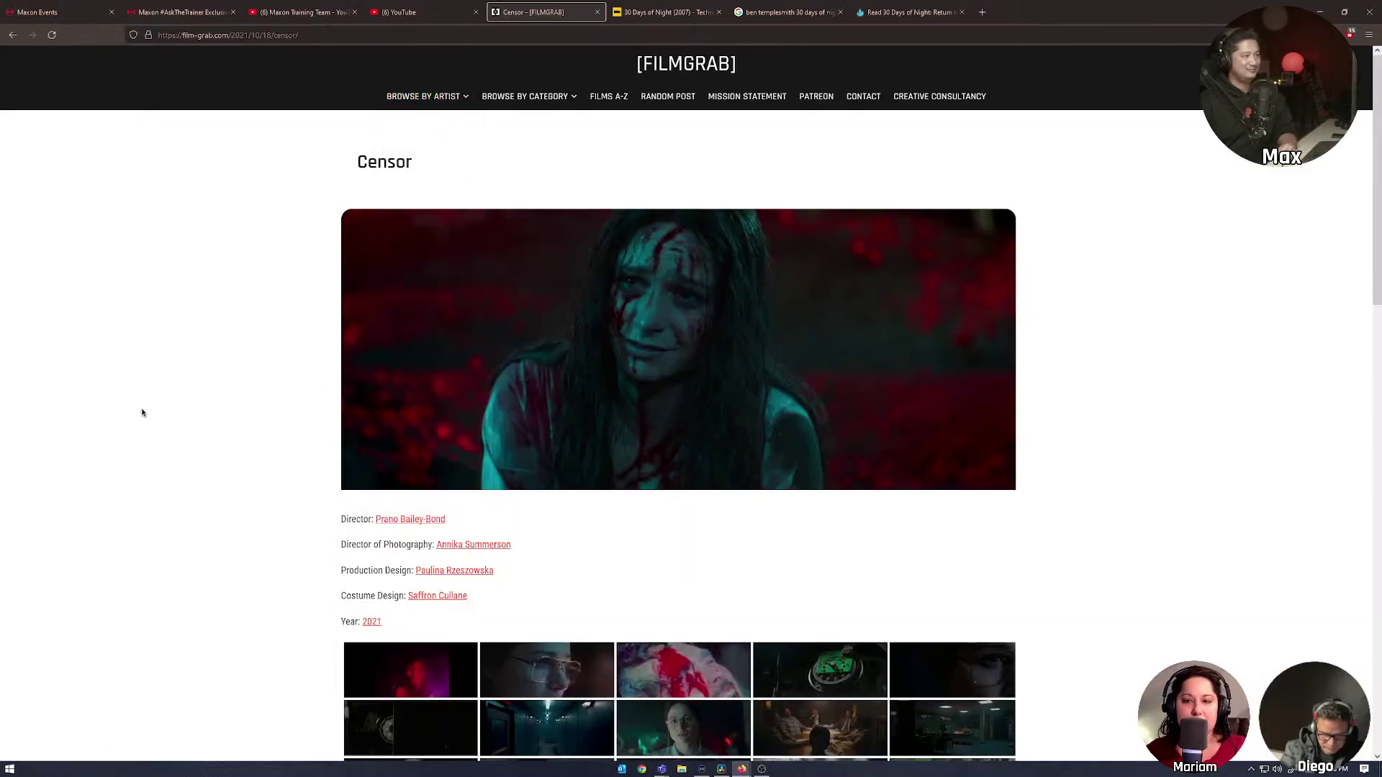
scroll(141, 412, down, 2)
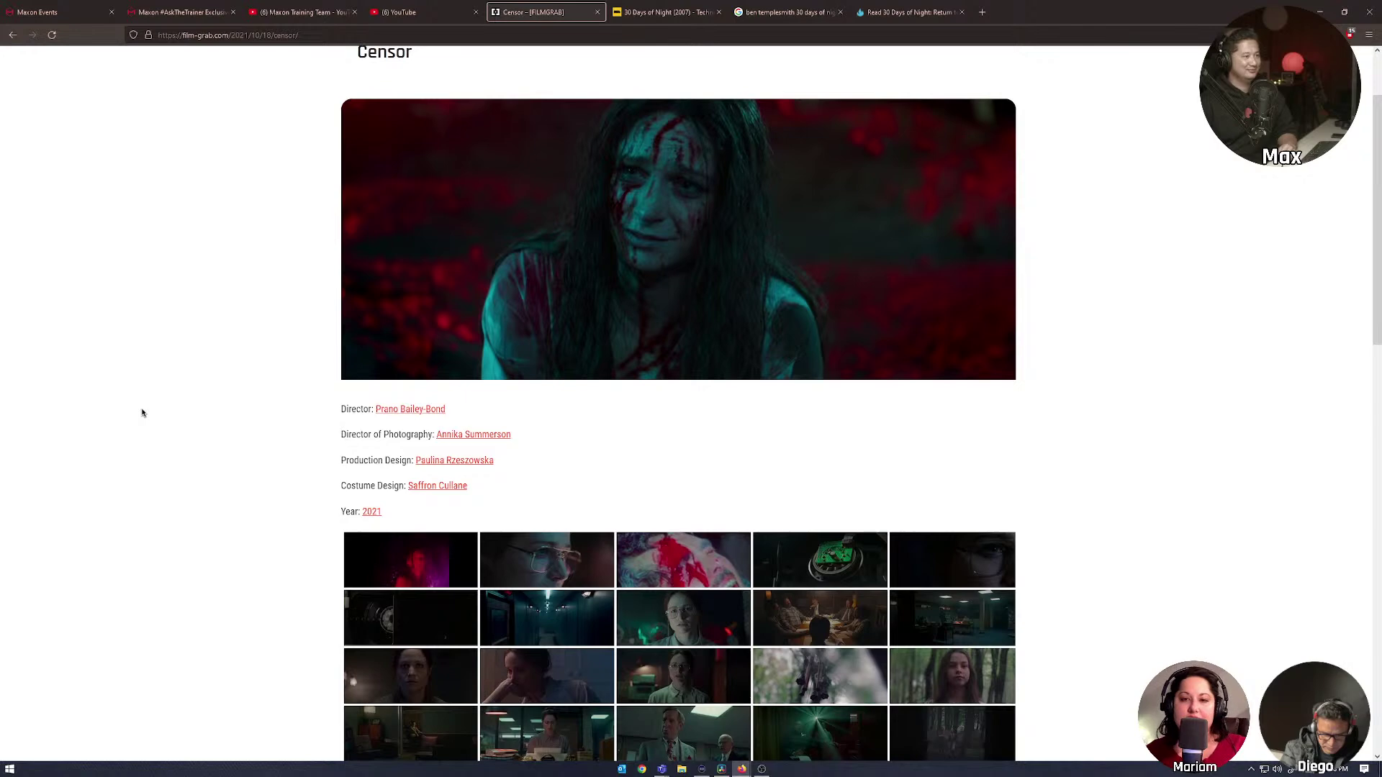
scroll(142, 412, down, 1)
scroll(142, 413, down, 7)
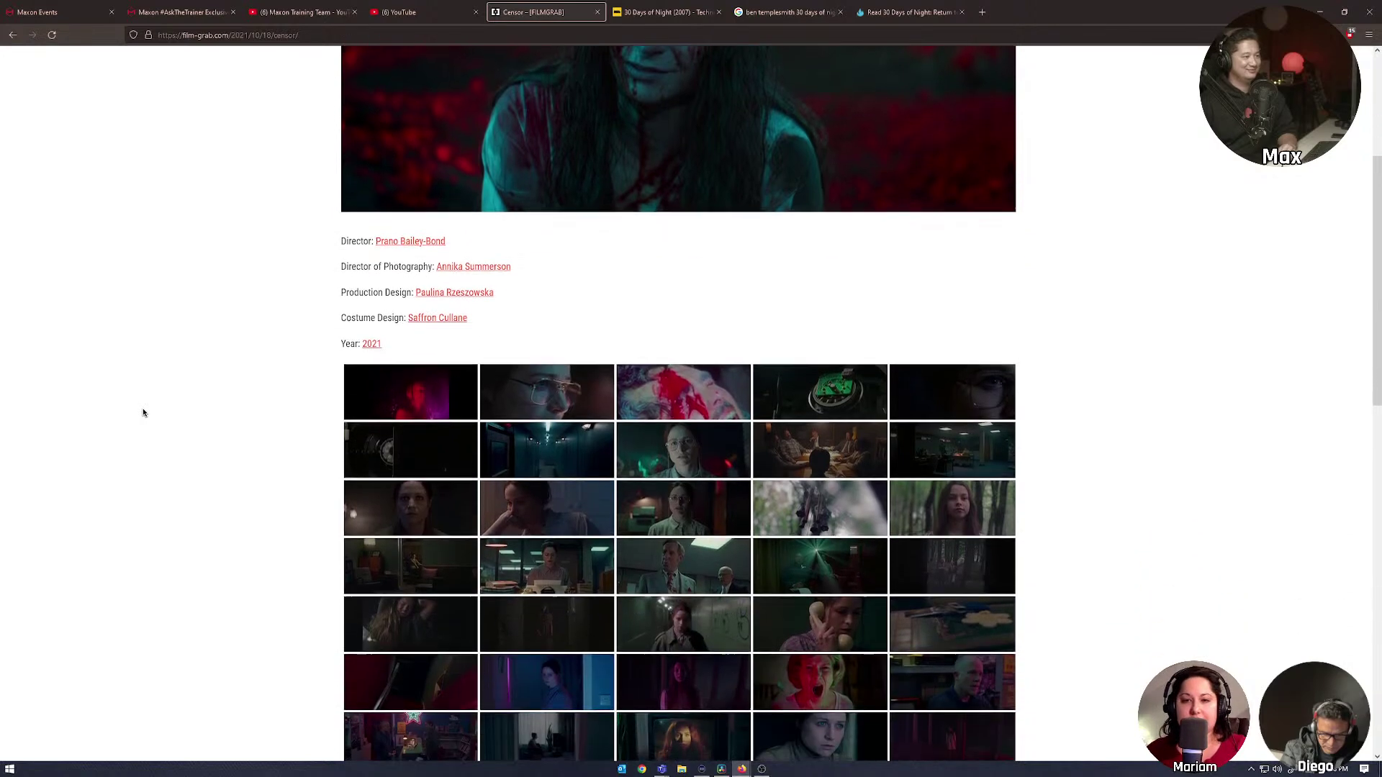
scroll(143, 412, down, 2)
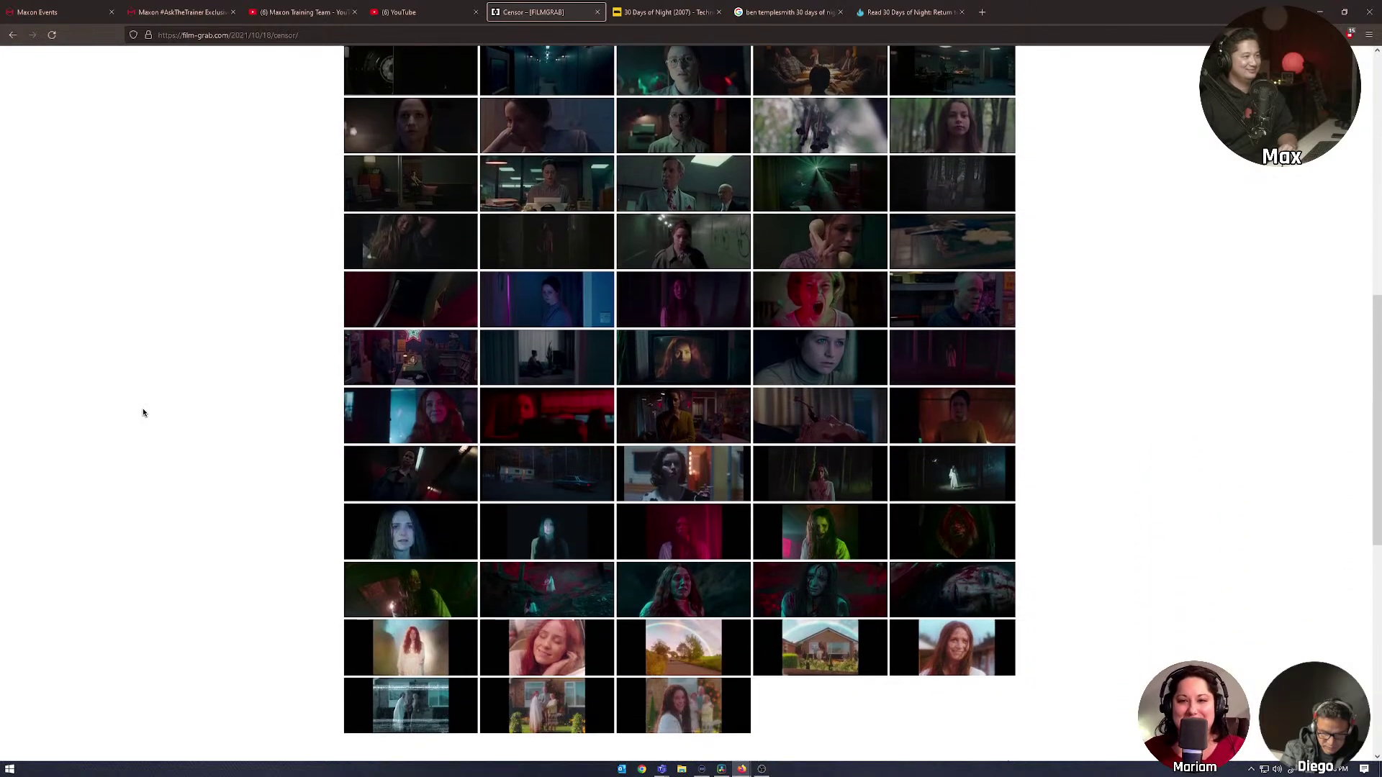
scroll(144, 413, up, 3)
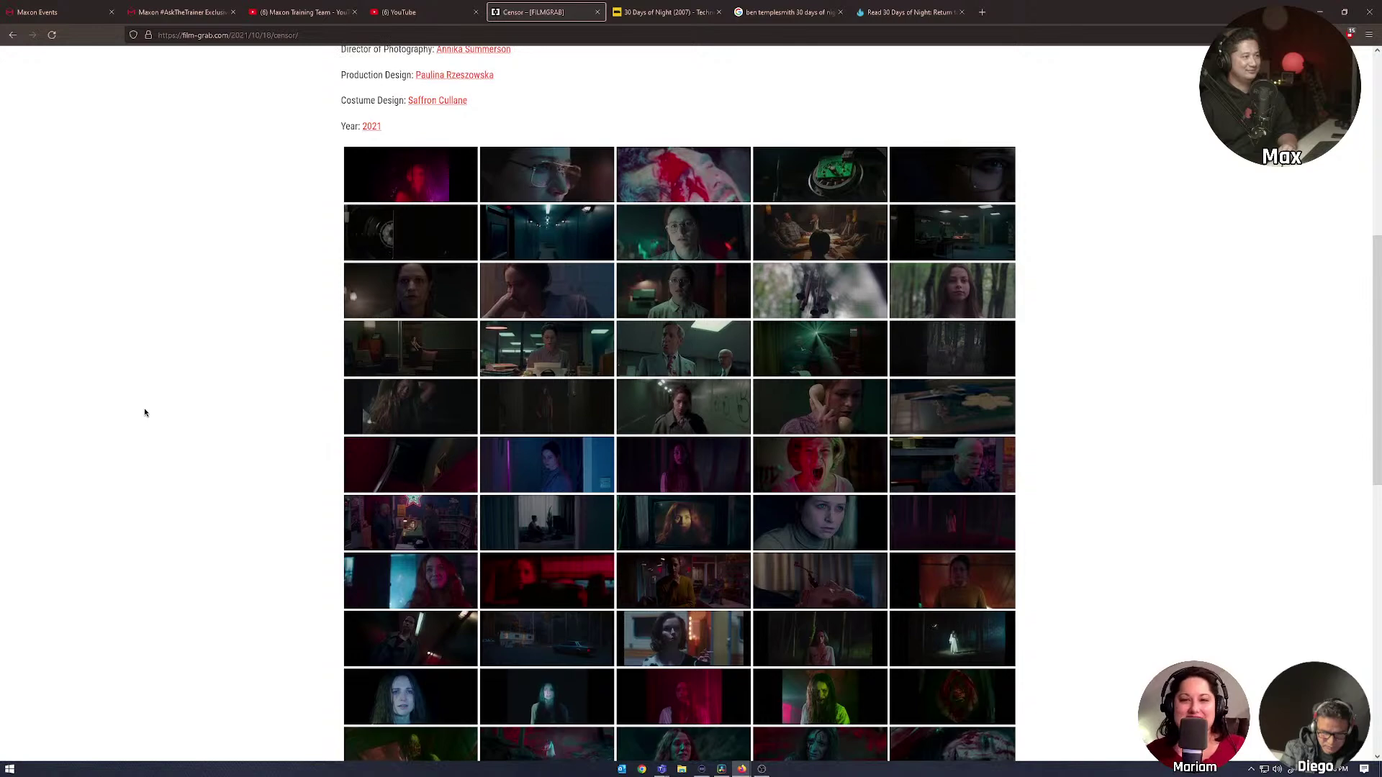
scroll(144, 410, up, 5)
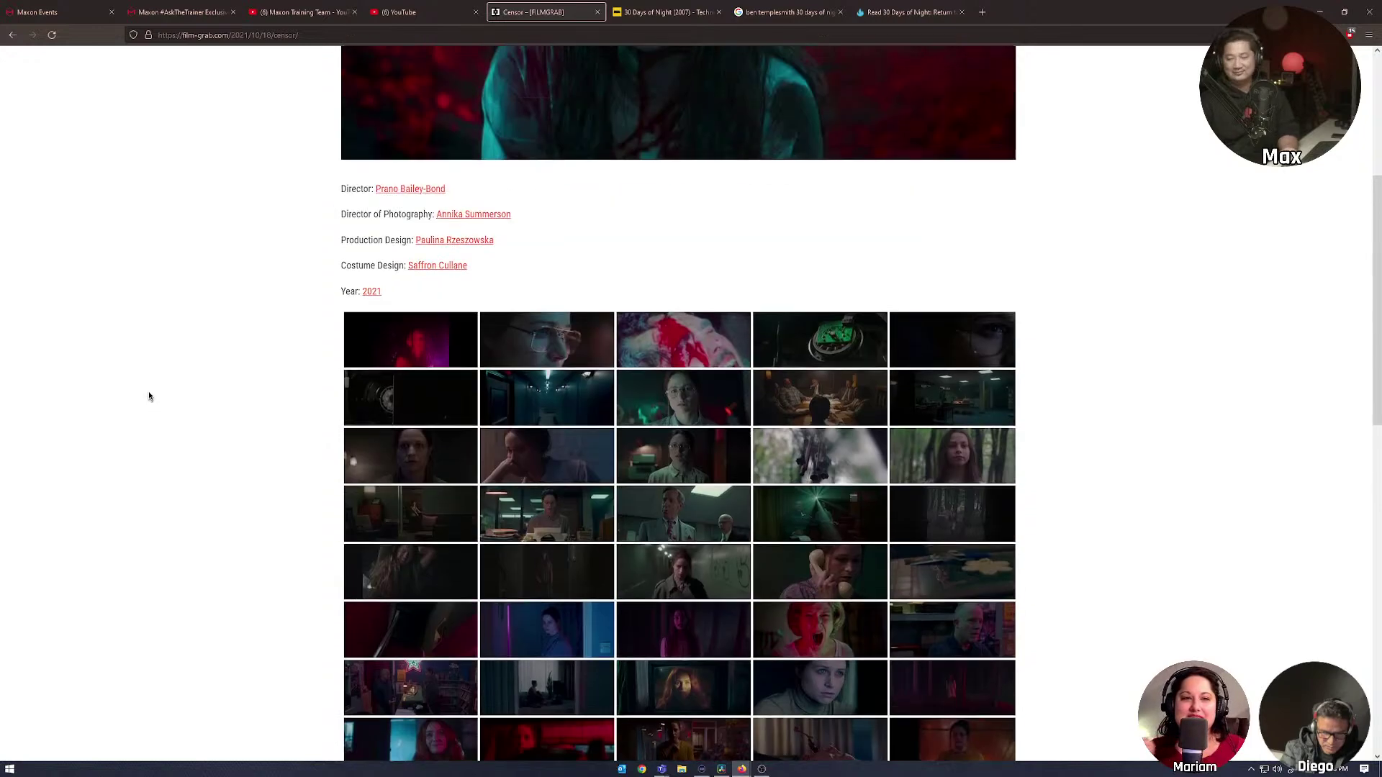
scroll(149, 396, up, 2)
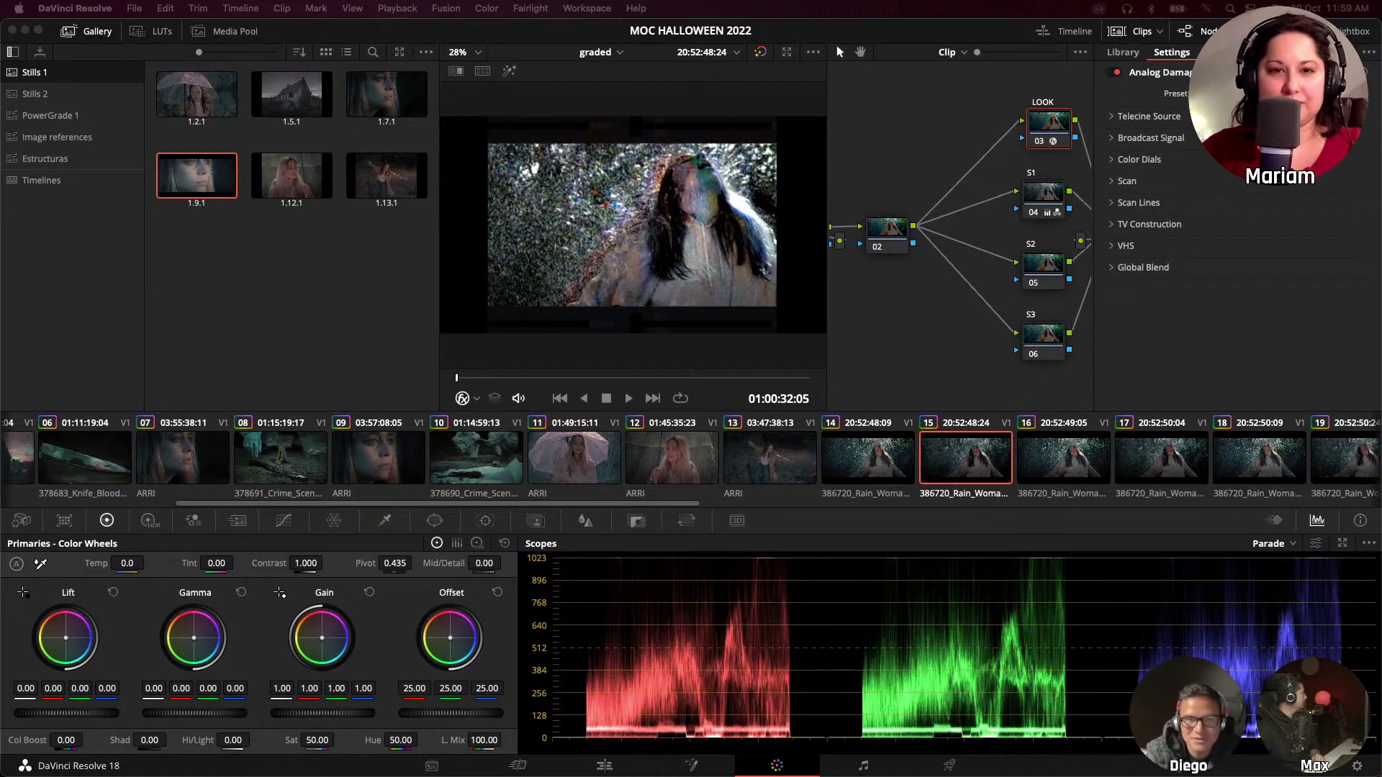
Switch to Google Chrome to view the Censor (2021) page on IMDb, and return to DaVinci Resolve.
key(super+Tab)
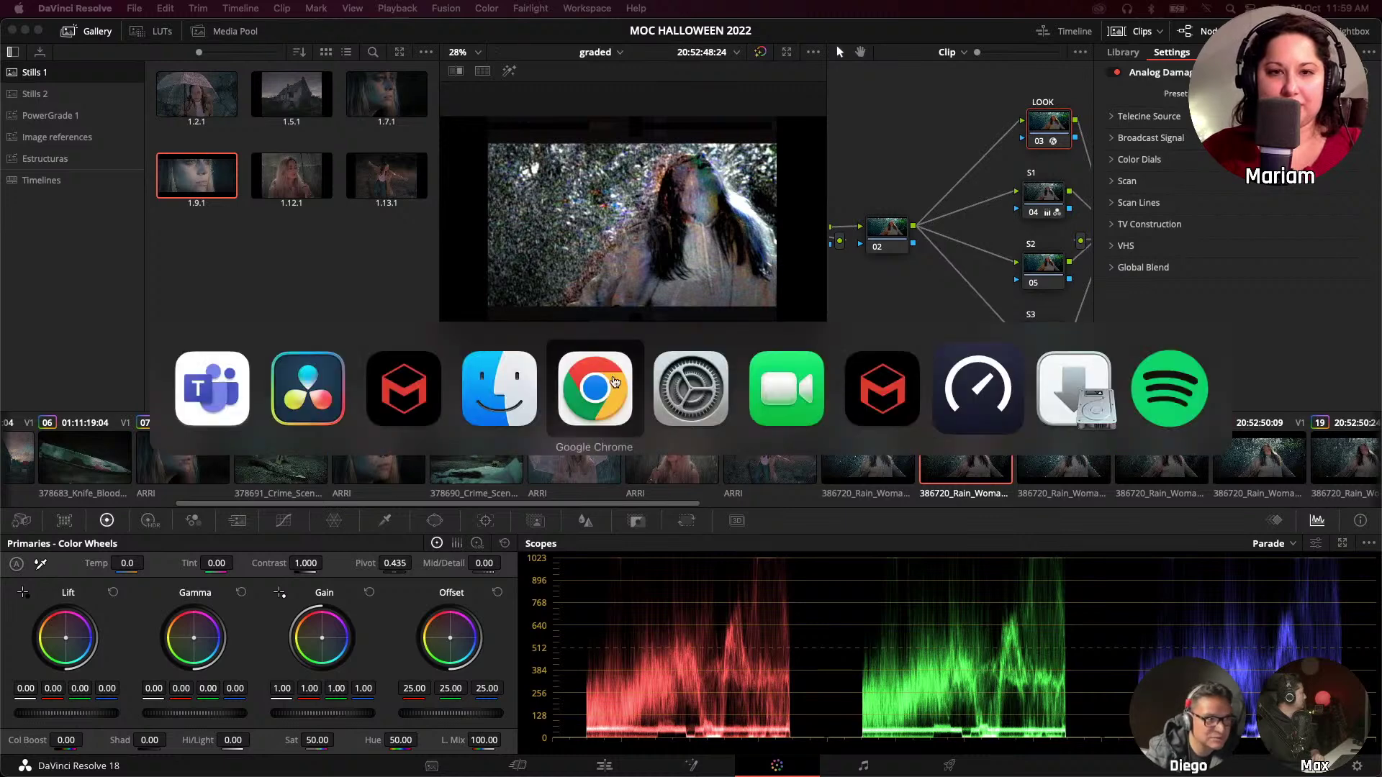
click(579, 387)
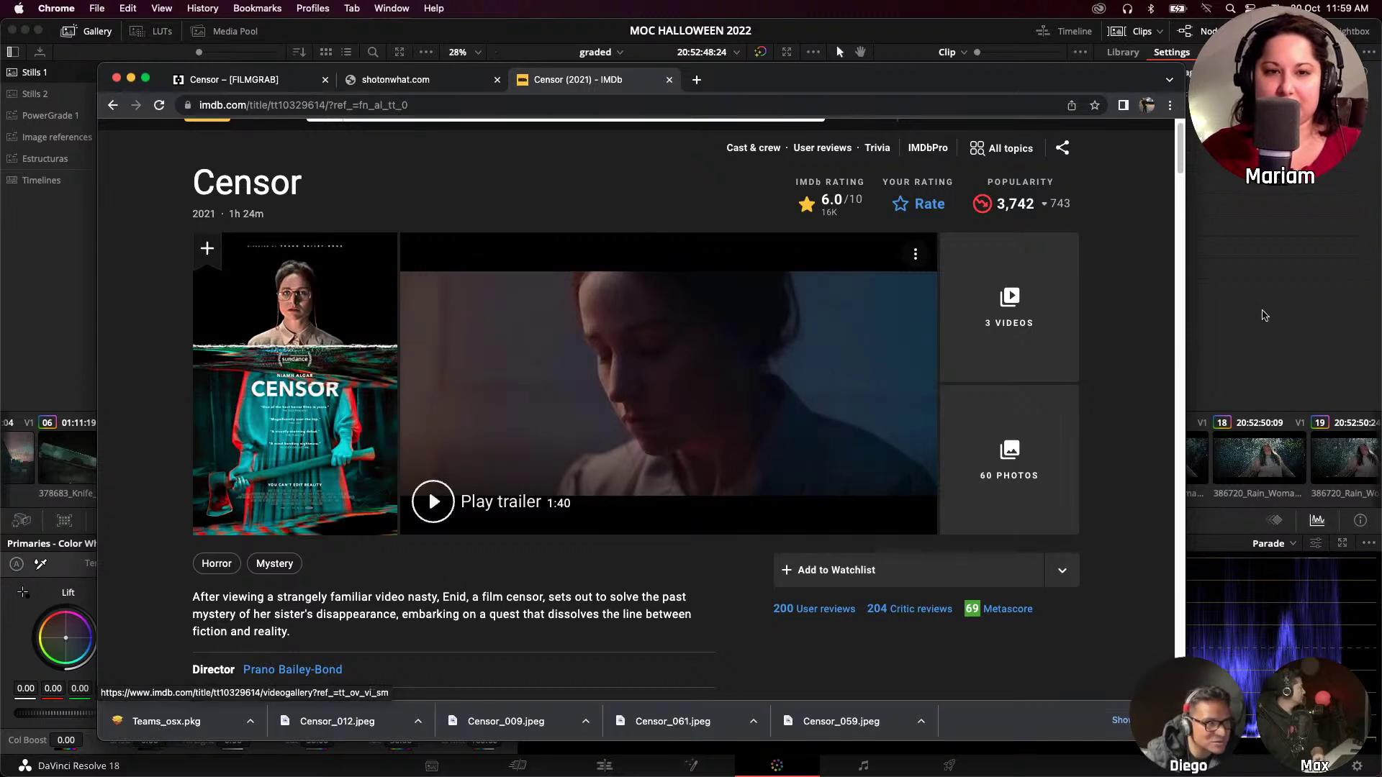
key(super+Tab)
View the Censor_059.jpeg still of the house under a rainbow in clip 35, and the VHS-distorted still in clip 36.
drag(666, 505, 1350, 471)
click(1138, 471)
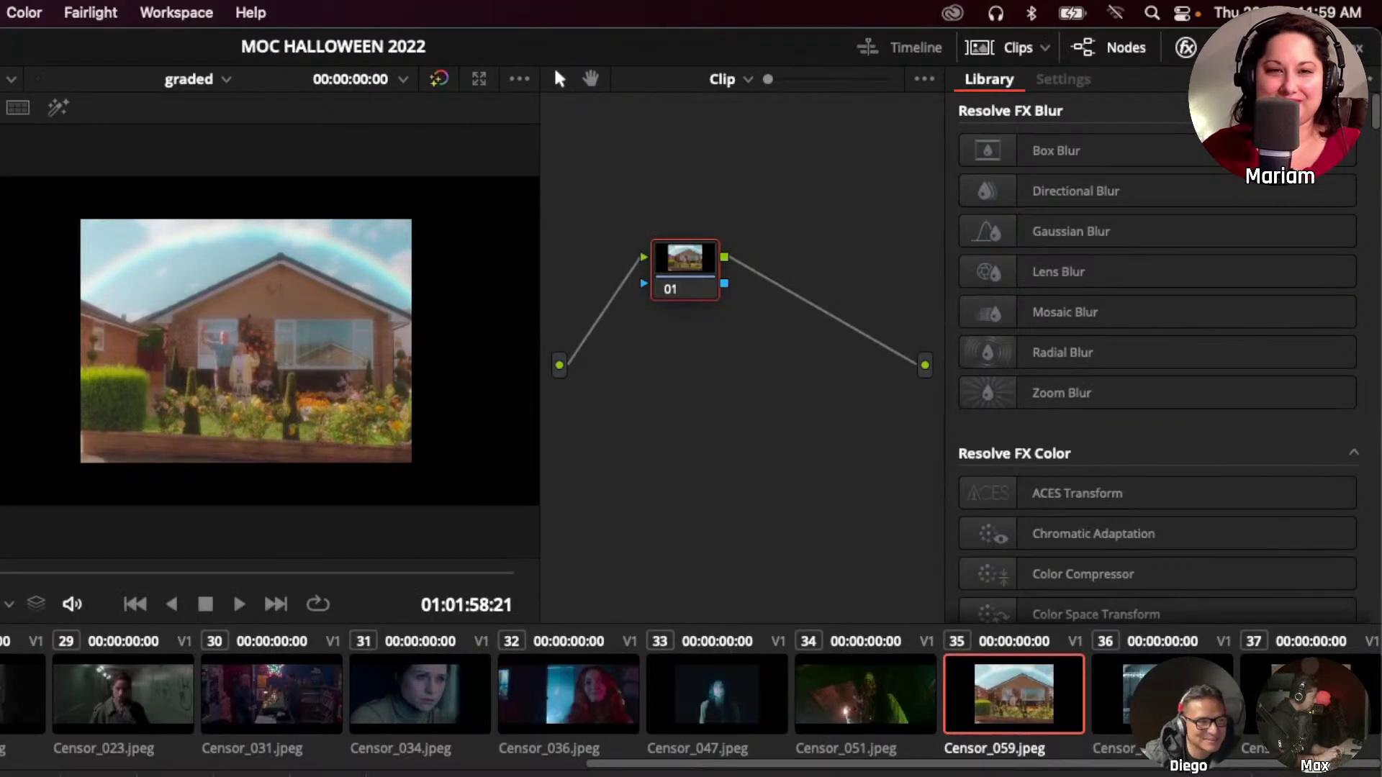
key(Down)
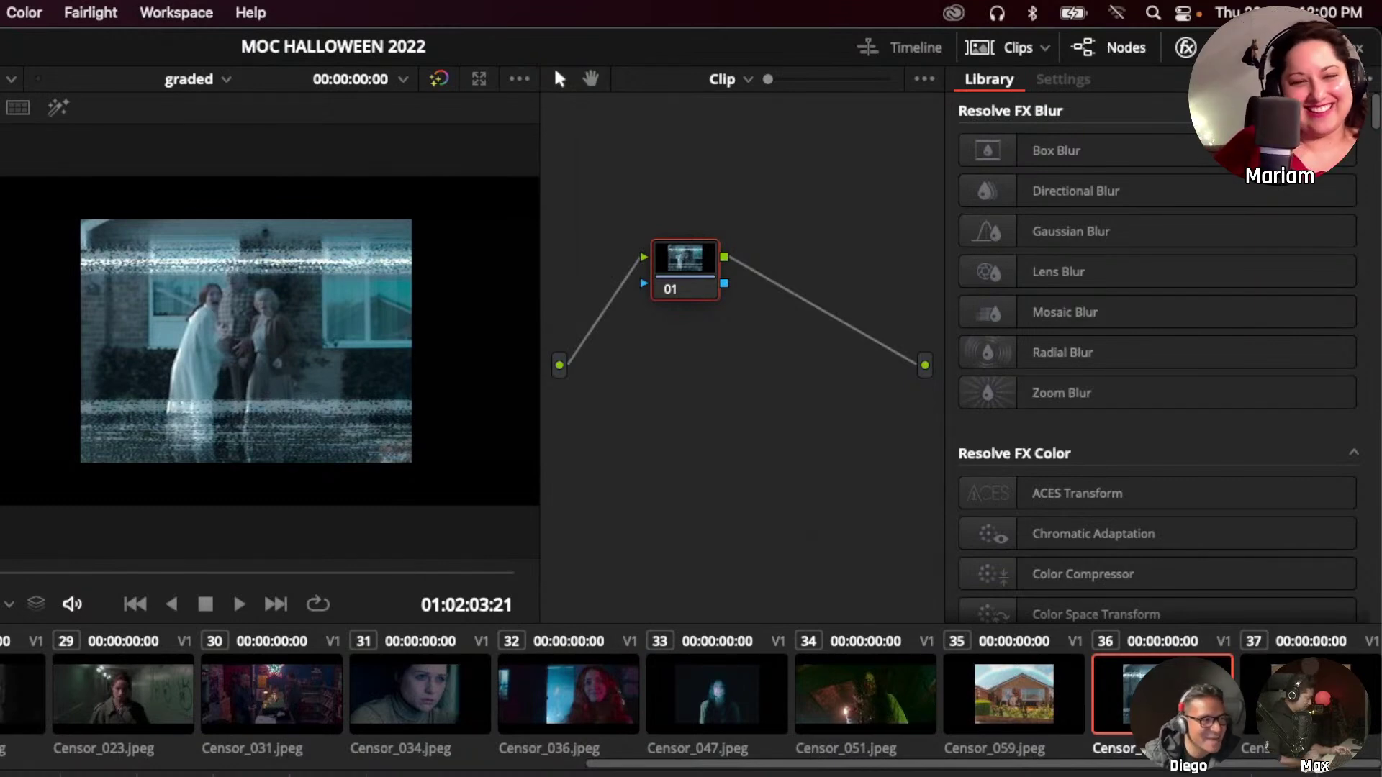
Compare the red-and-blue Censor_036.jpeg portrait in clip 32 with the VHS-distorted Censor still in clip 36.
click(601, 697)
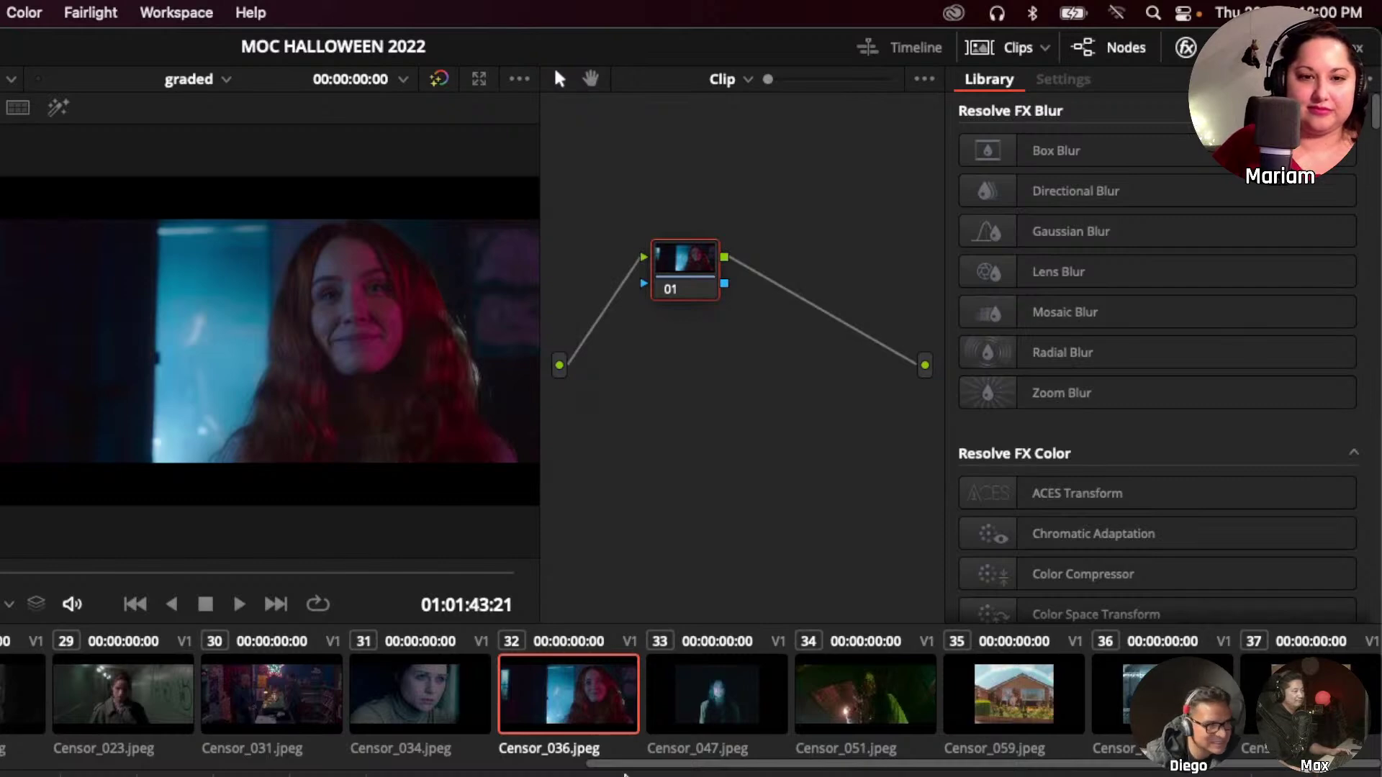
scroll(620, 769, left, 5)
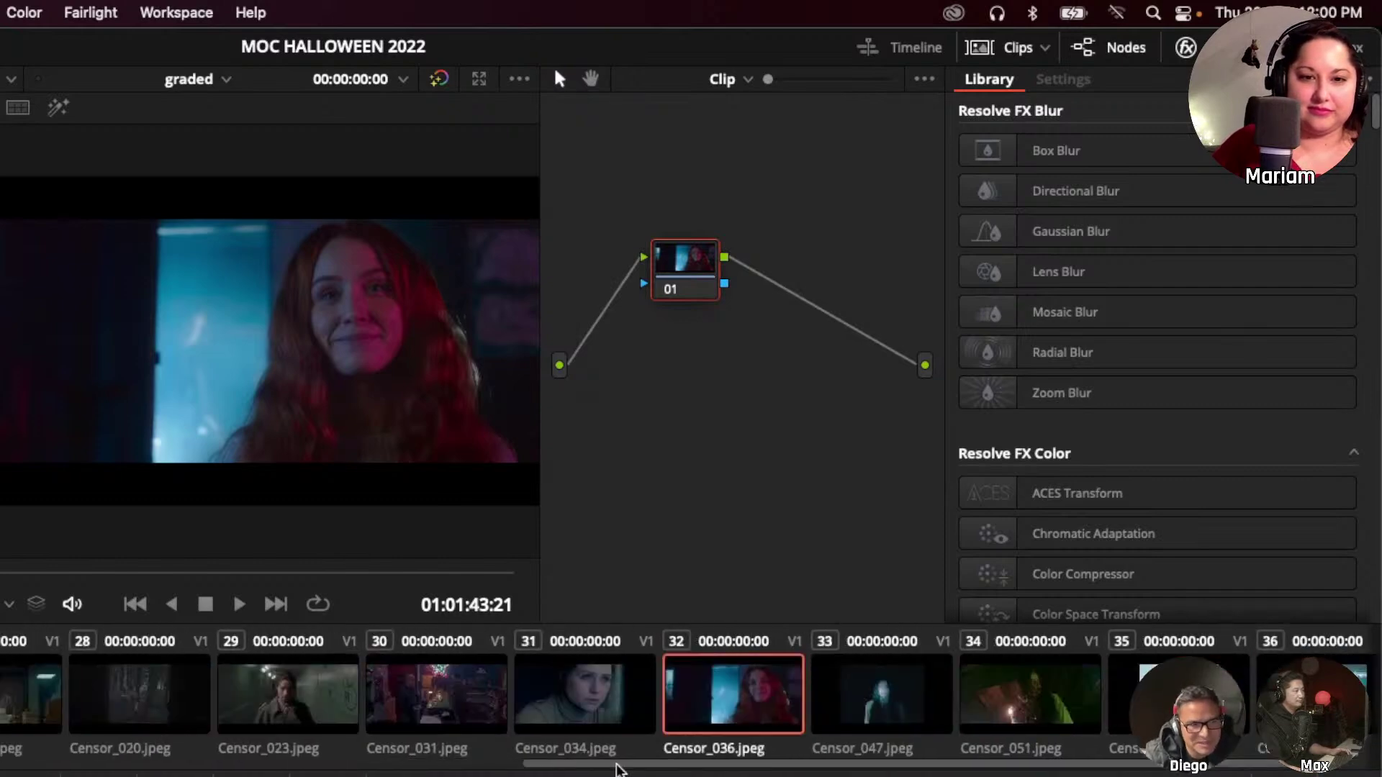
scroll(618, 769, right, 3)
click(874, 694)
click(1015, 694)
click(1117, 714)
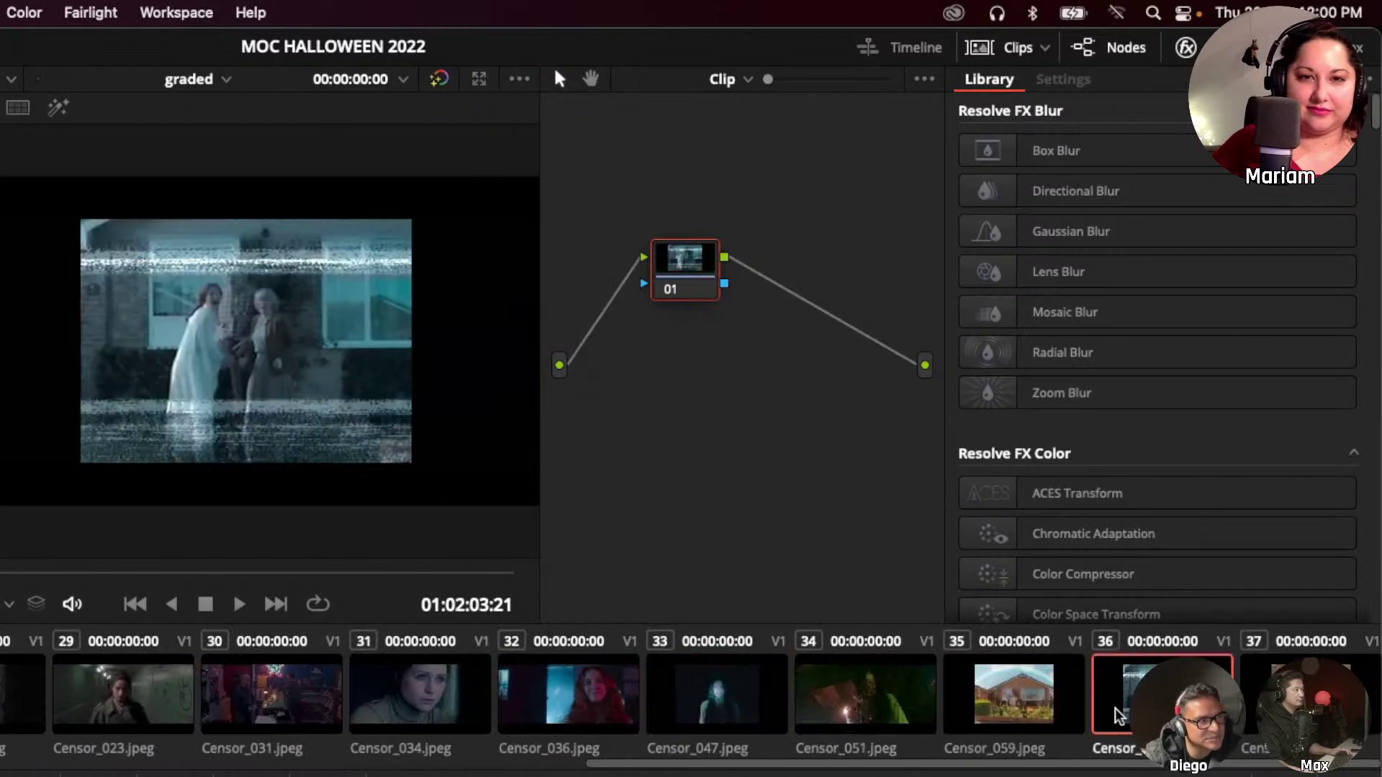
scroll(913, 767, left, 1)
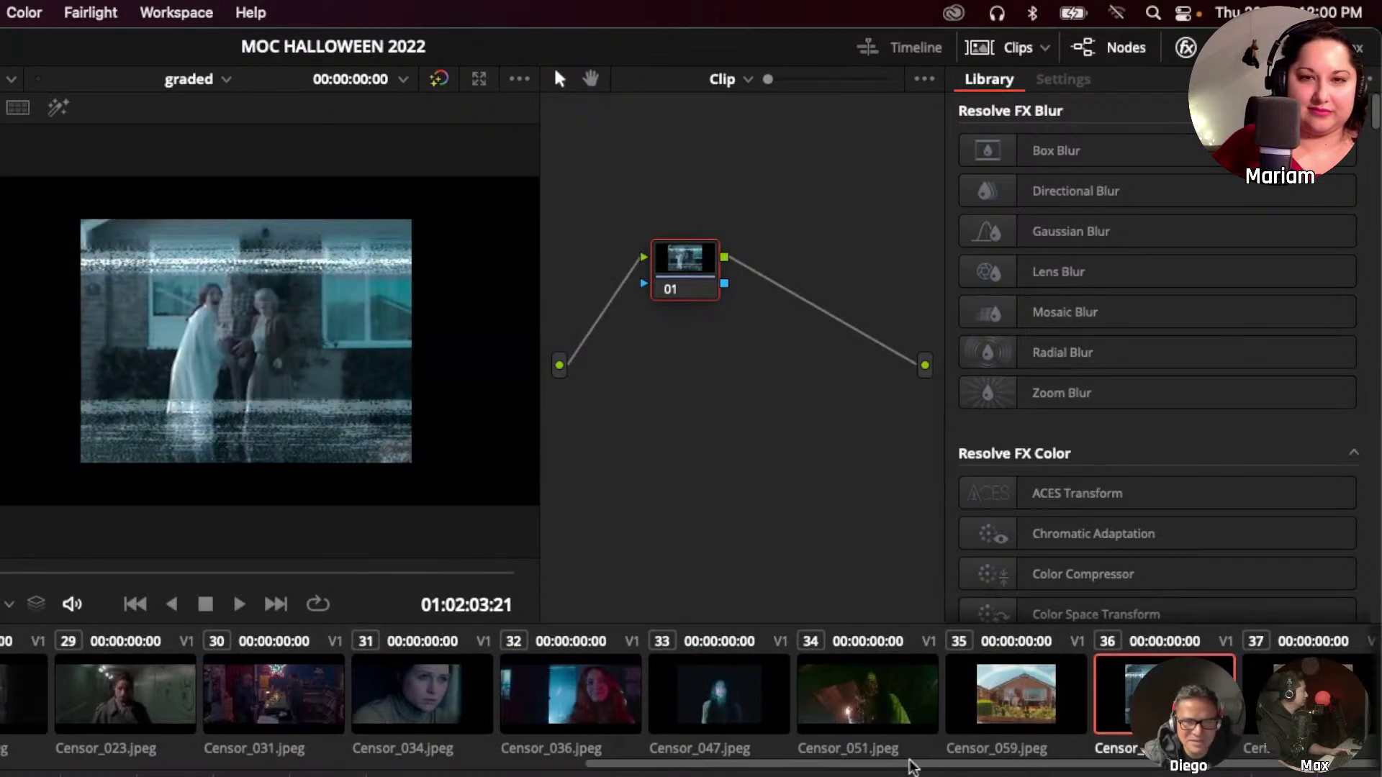
scroll(912, 766, left, 5)
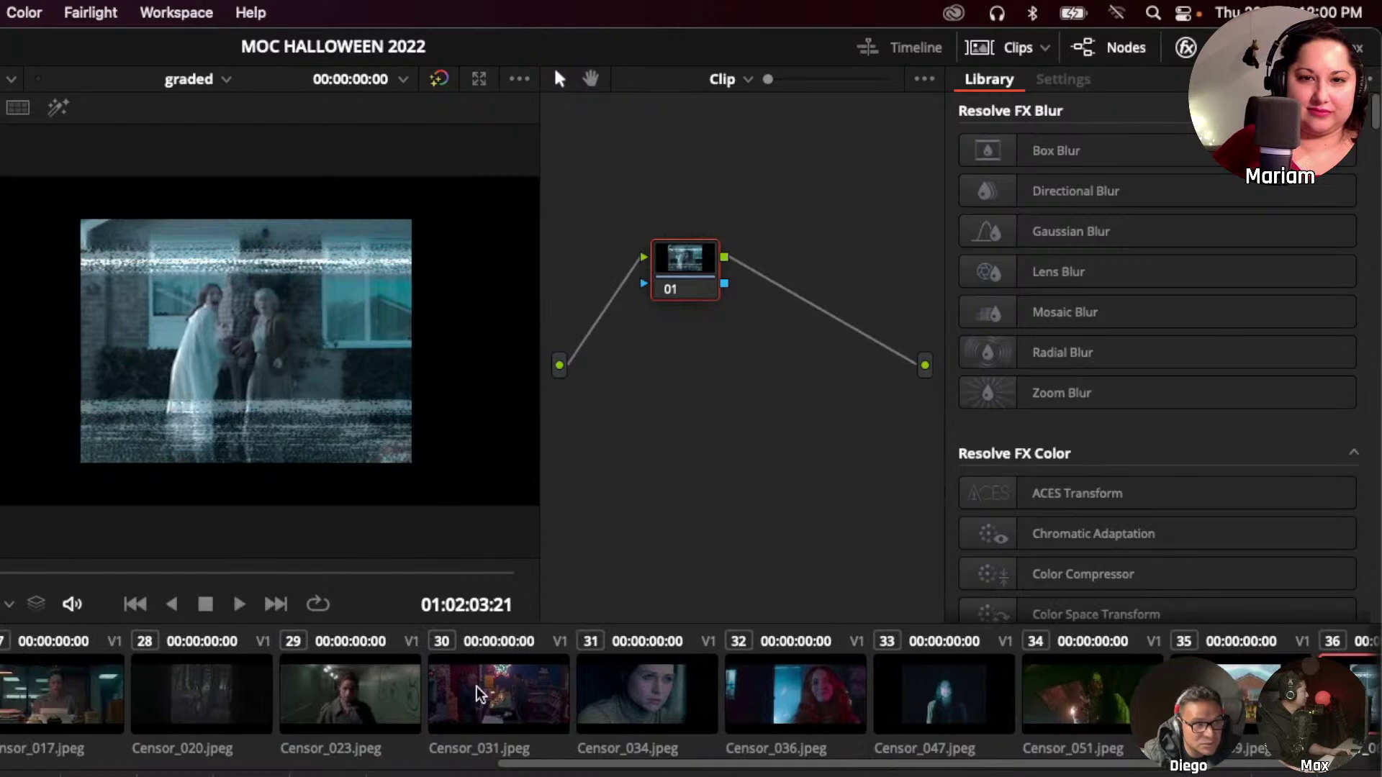
click(813, 710)
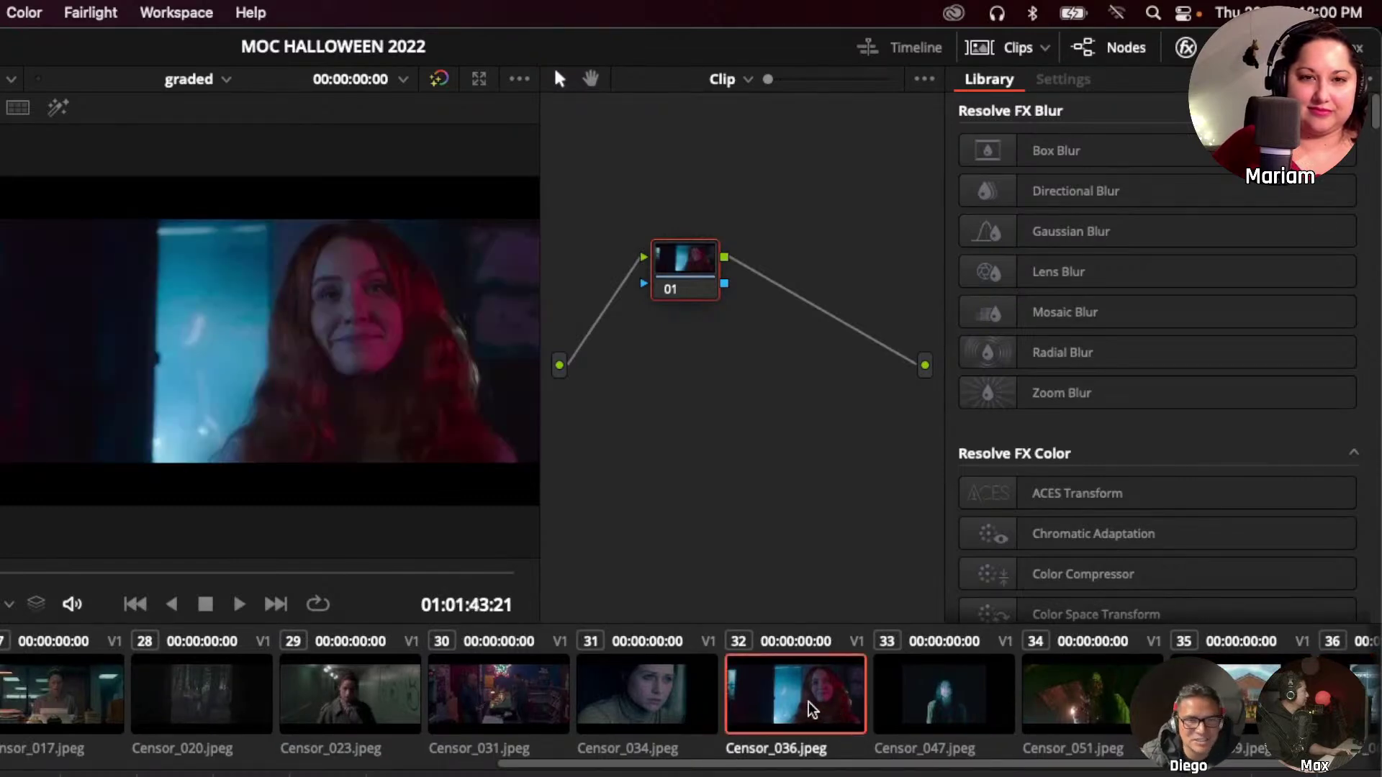
Return to the umbrella shot in clip 02 and bypass and restore its grade to compare before and after.
drag(672, 766, 7, 765)
key(Home)
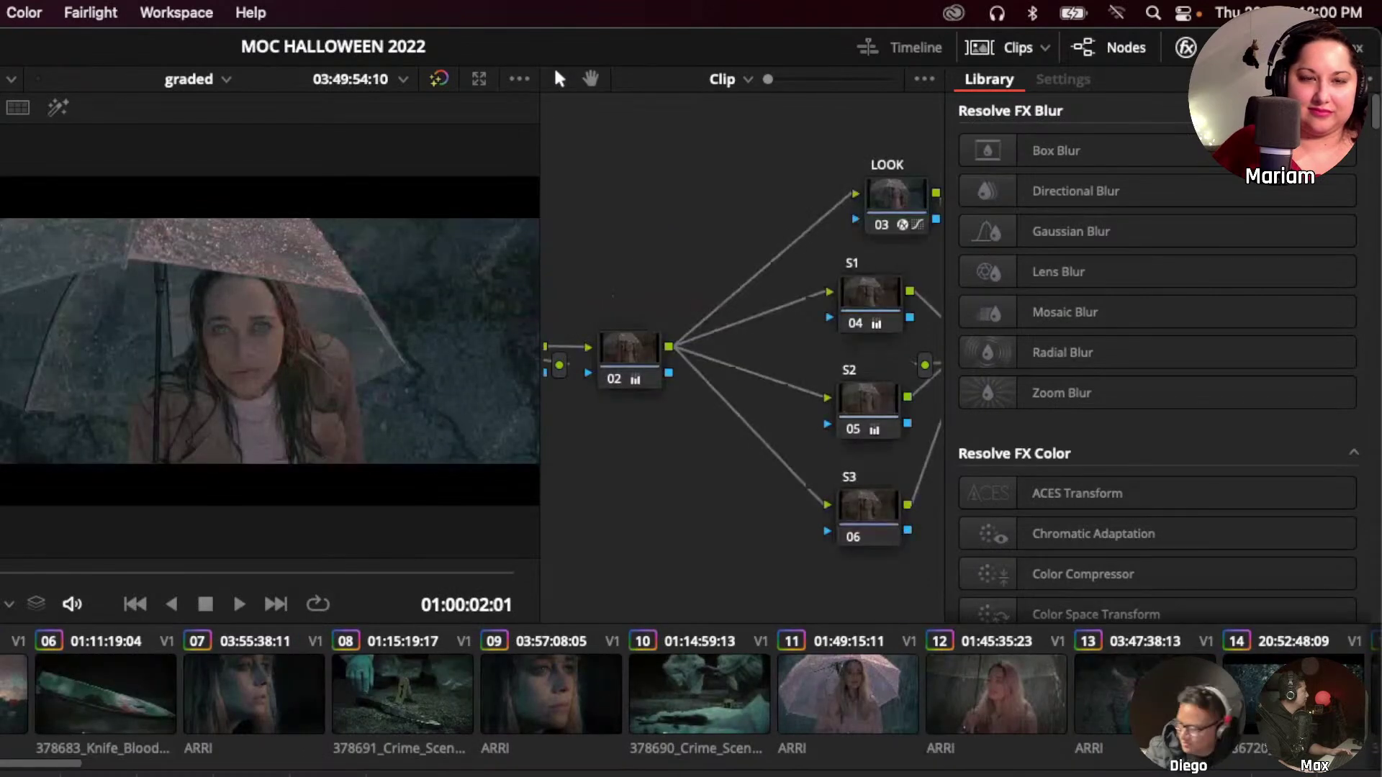
key(shift+d)
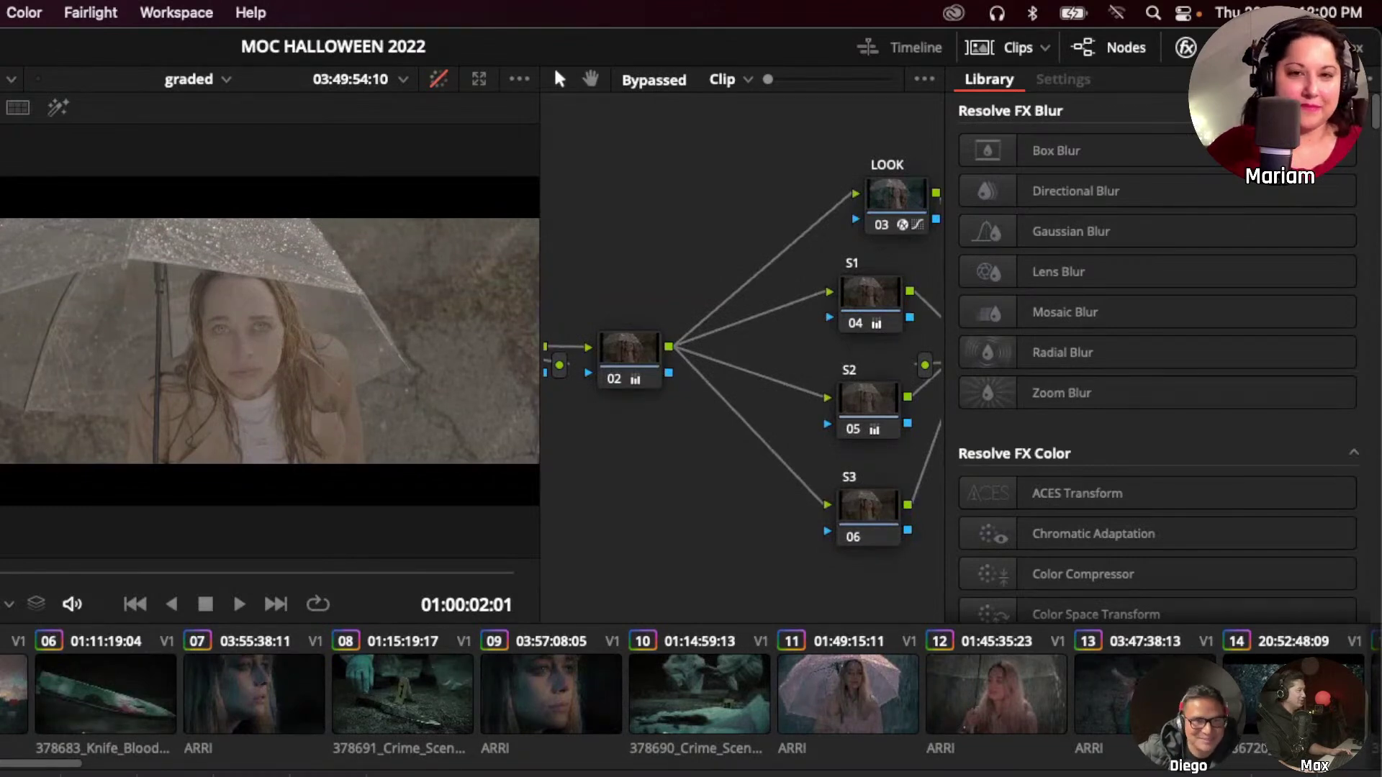
key(shift+d)
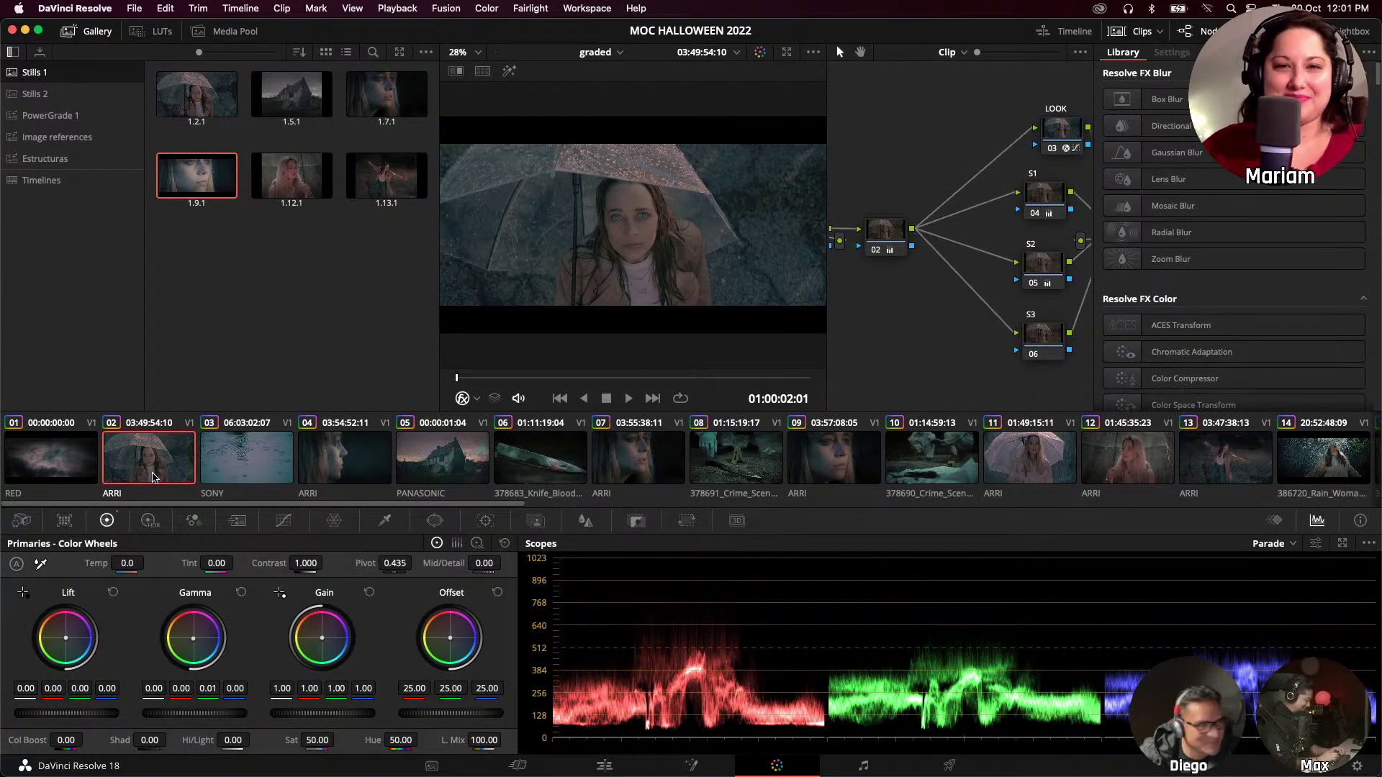
Show the Censor_002 and Censor_008 stills from the Image references album as reference wipes in the viewer, and turn the wipe off.
double_click(52, 136)
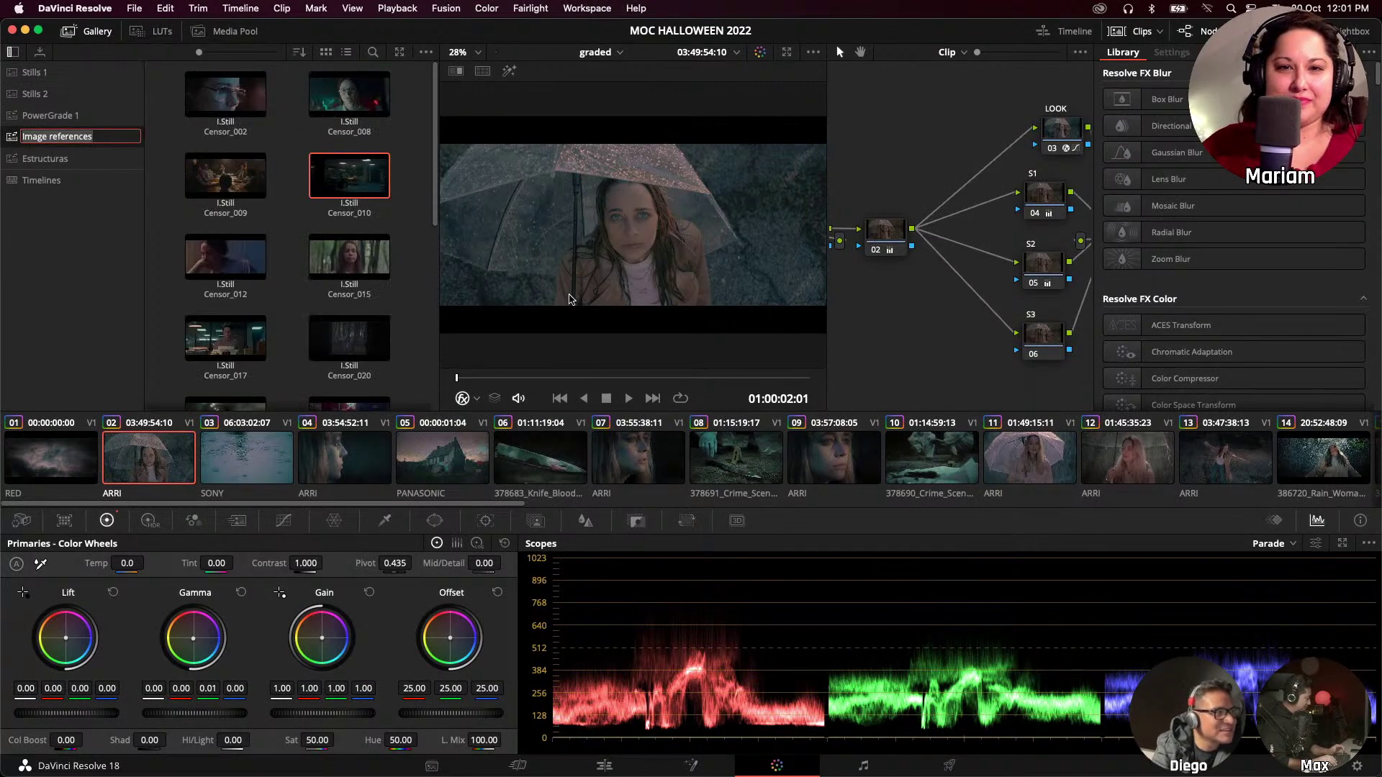
click(237, 105)
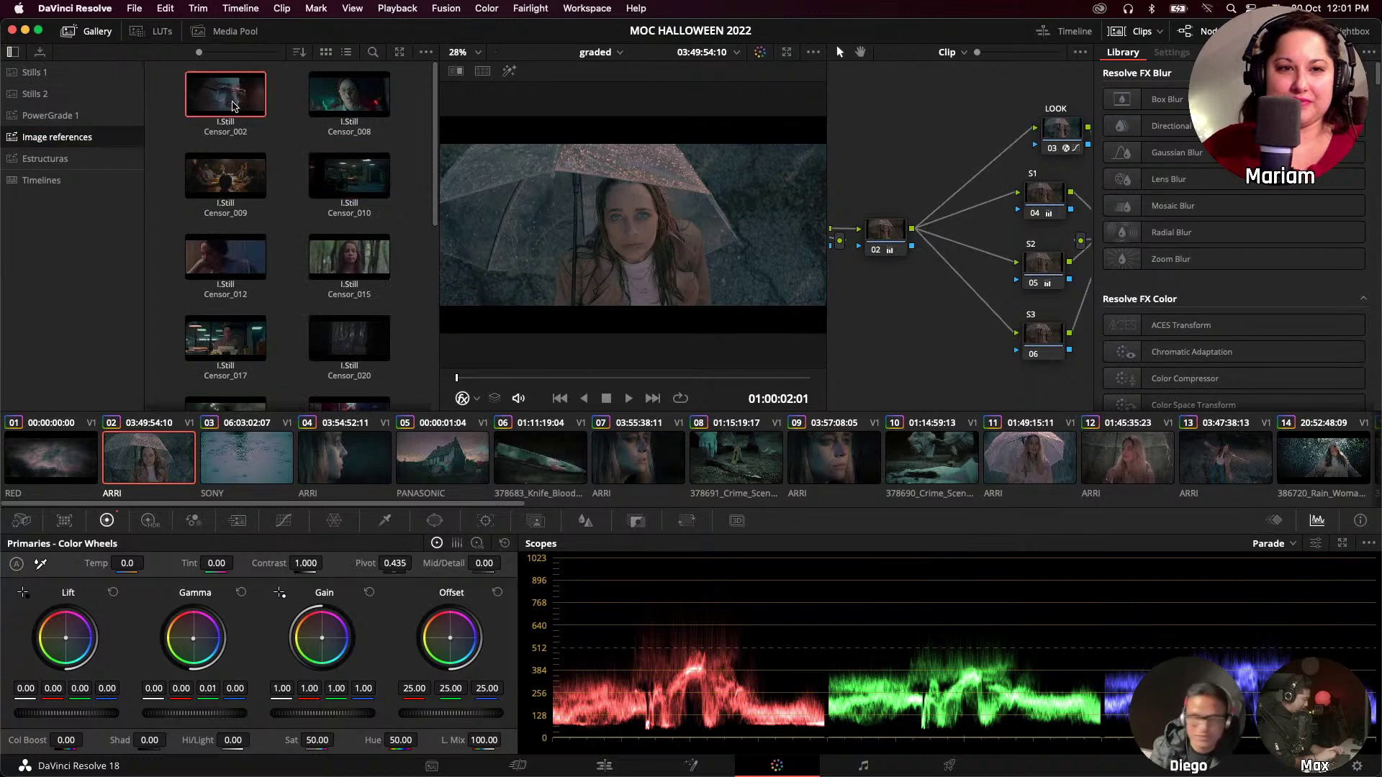
double_click(233, 107)
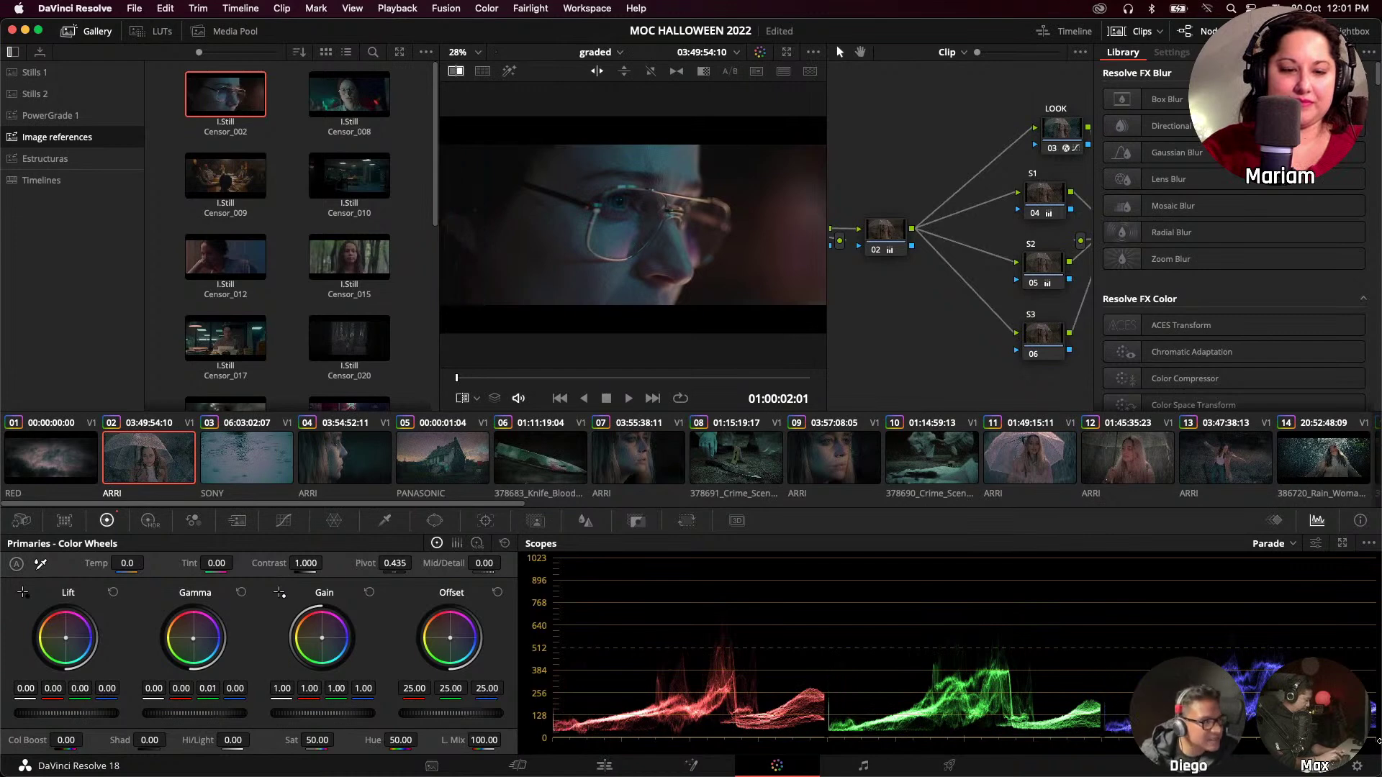
double_click(325, 94)
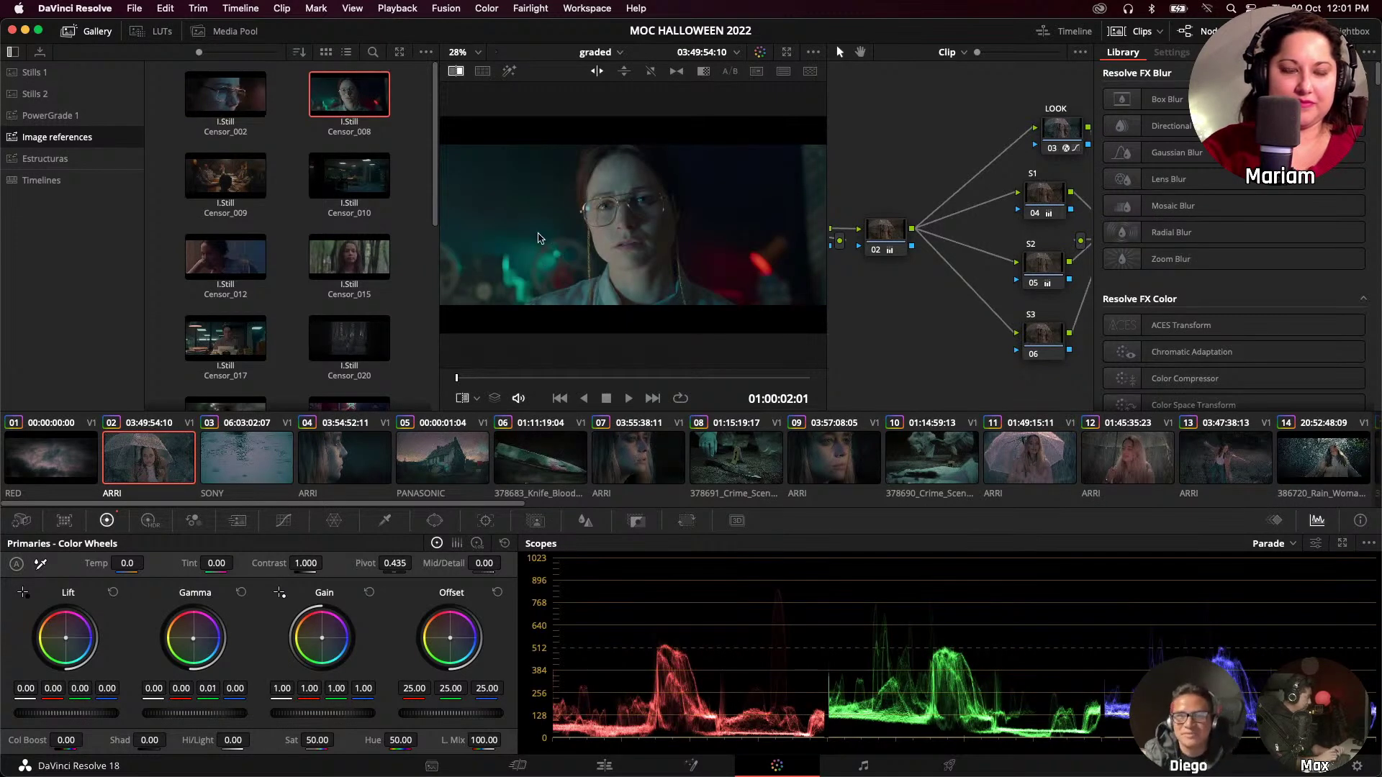
click(456, 72)
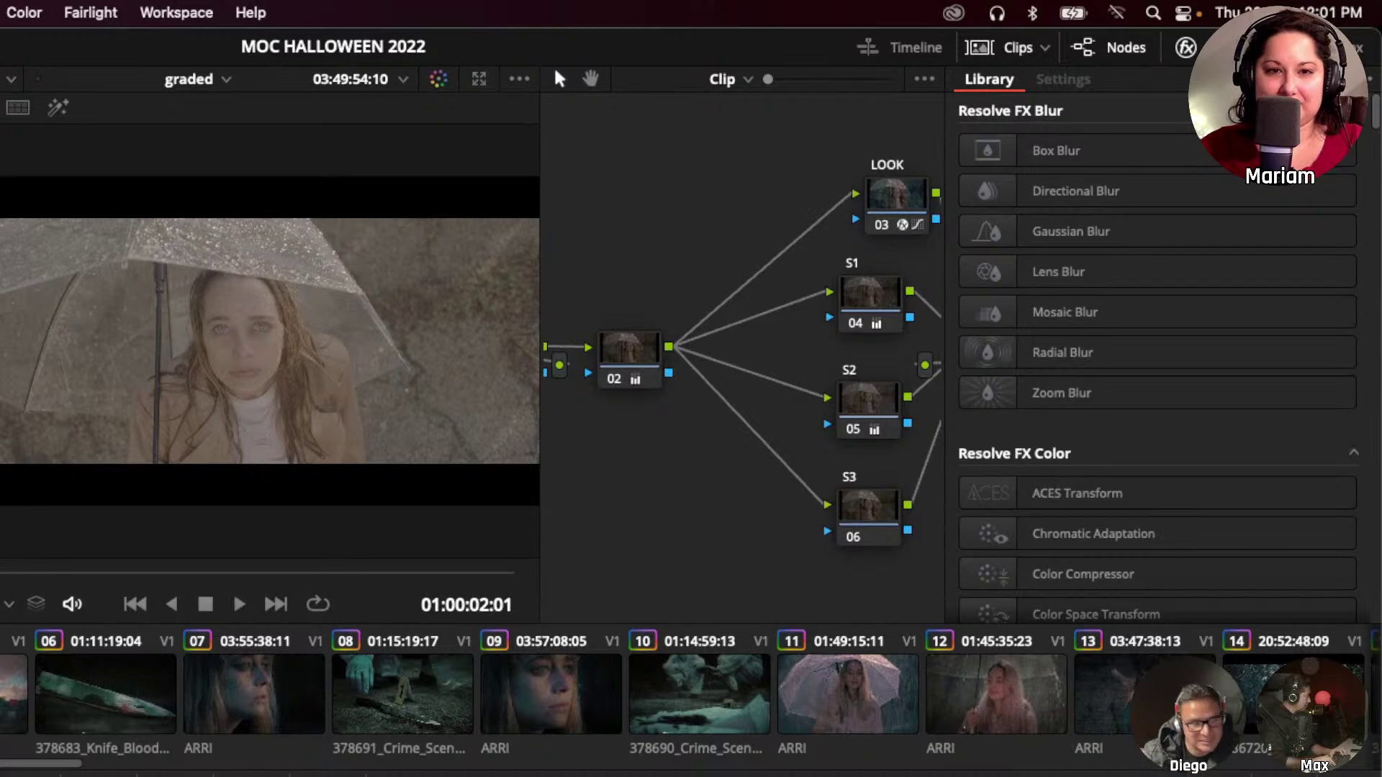
Open the abandoned house shot in clip 05, hide the effects library, and compare the shot with its grade bypassed and restored.
click(13, 695)
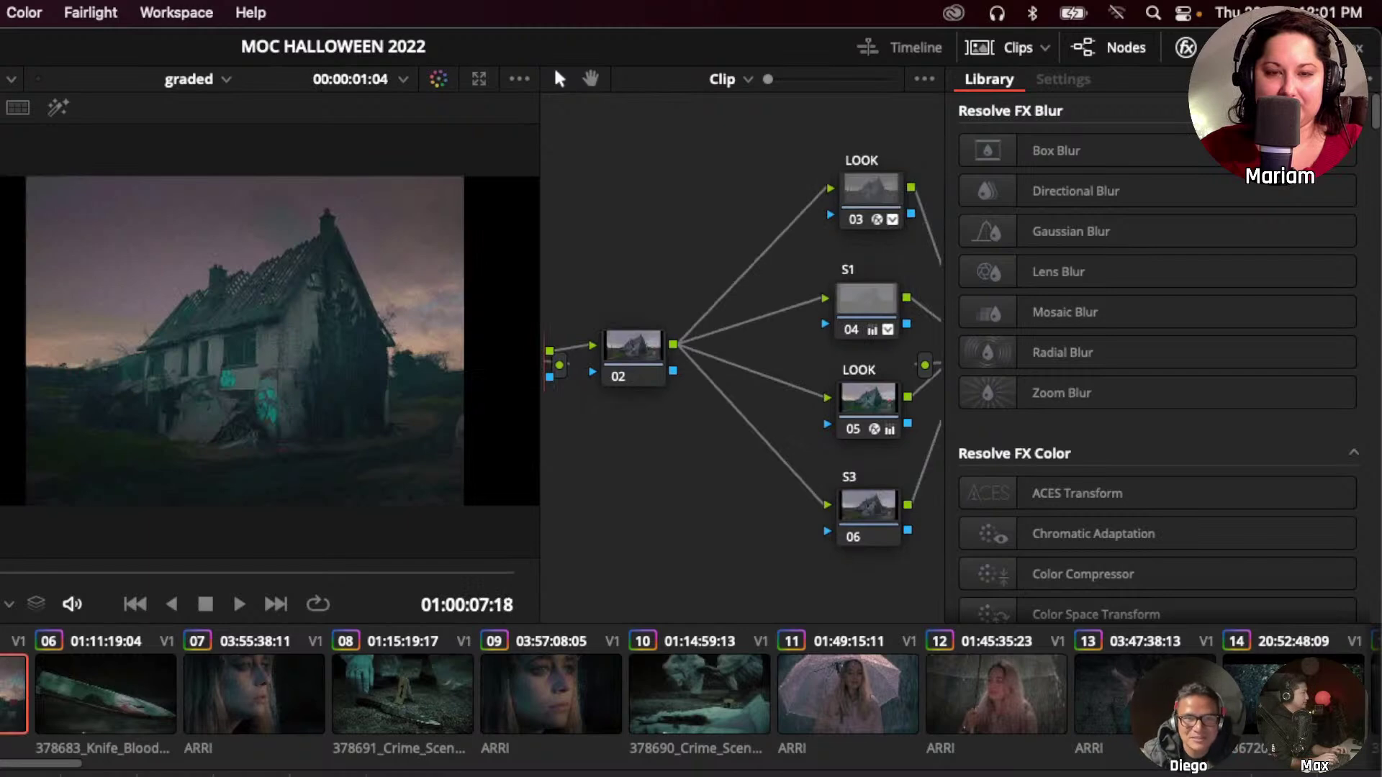
click(1185, 47)
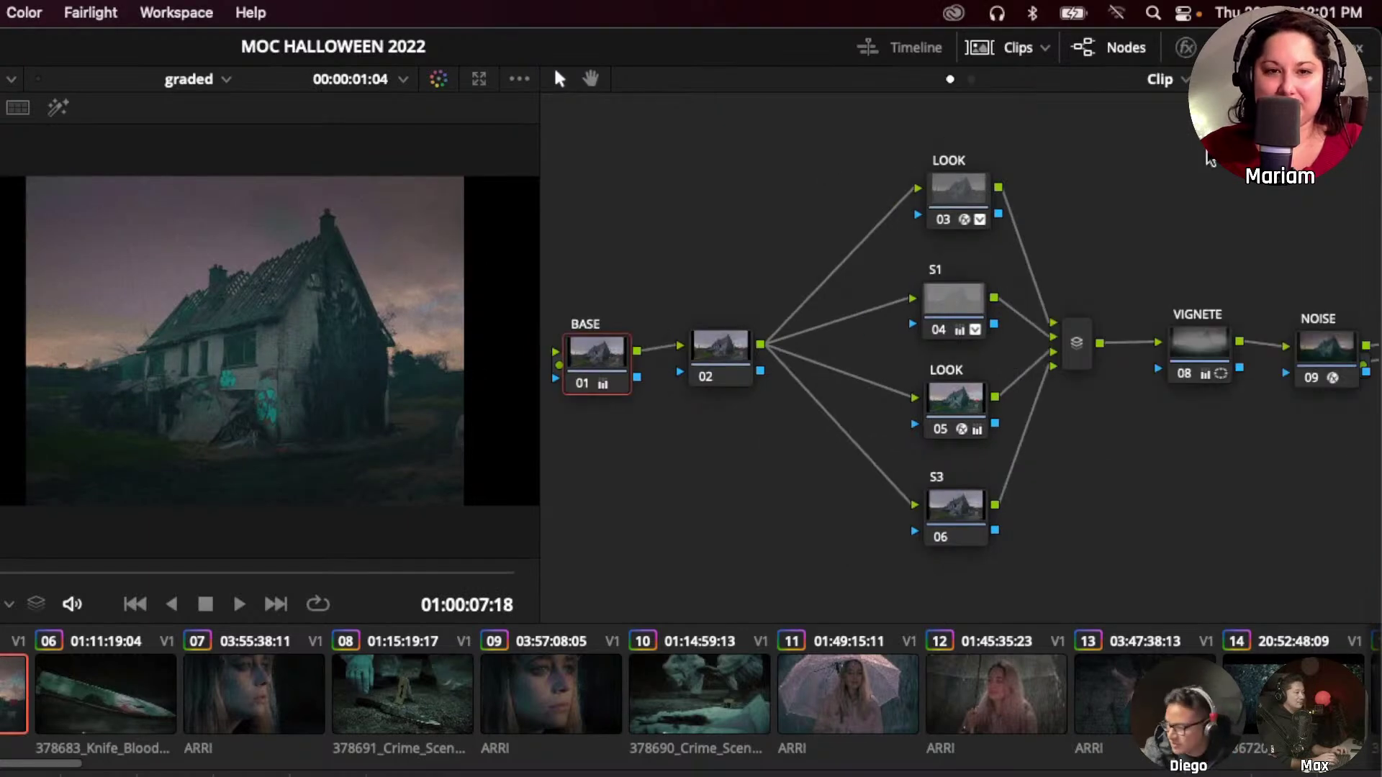
key(shift+d)
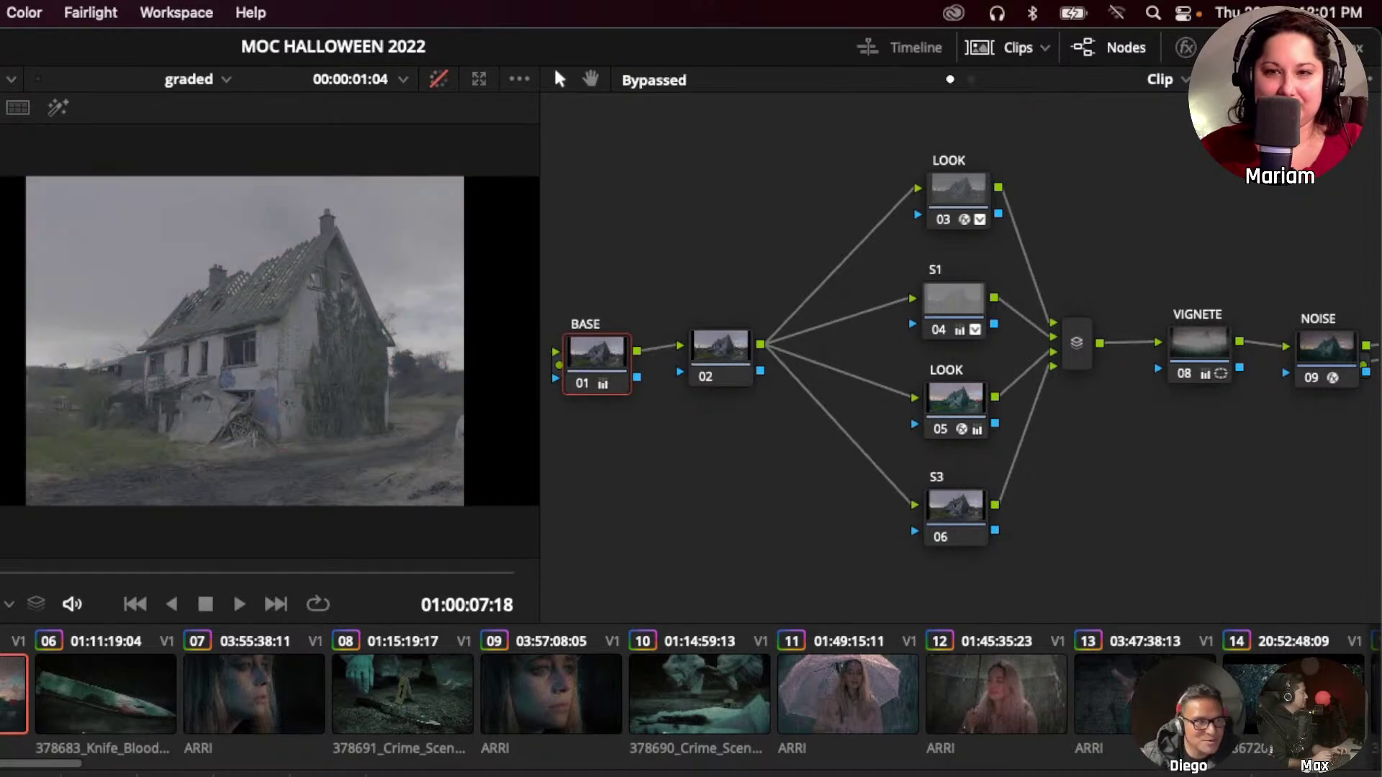
key(shift+d)
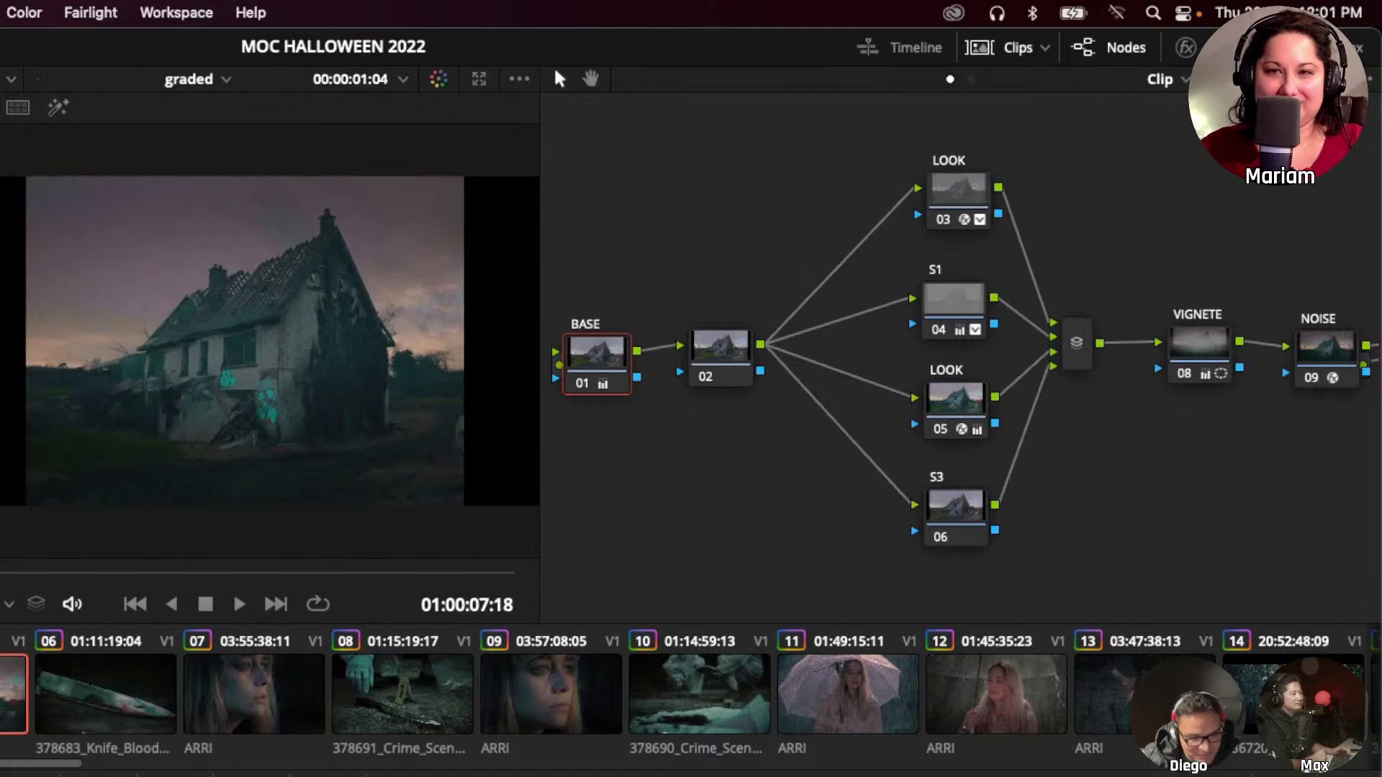
Disable all nodes of the house shot and toggle the BASE node on and off repeatedly to examine its correction.
key(alt+d)
drag(579, 388, 593, 393)
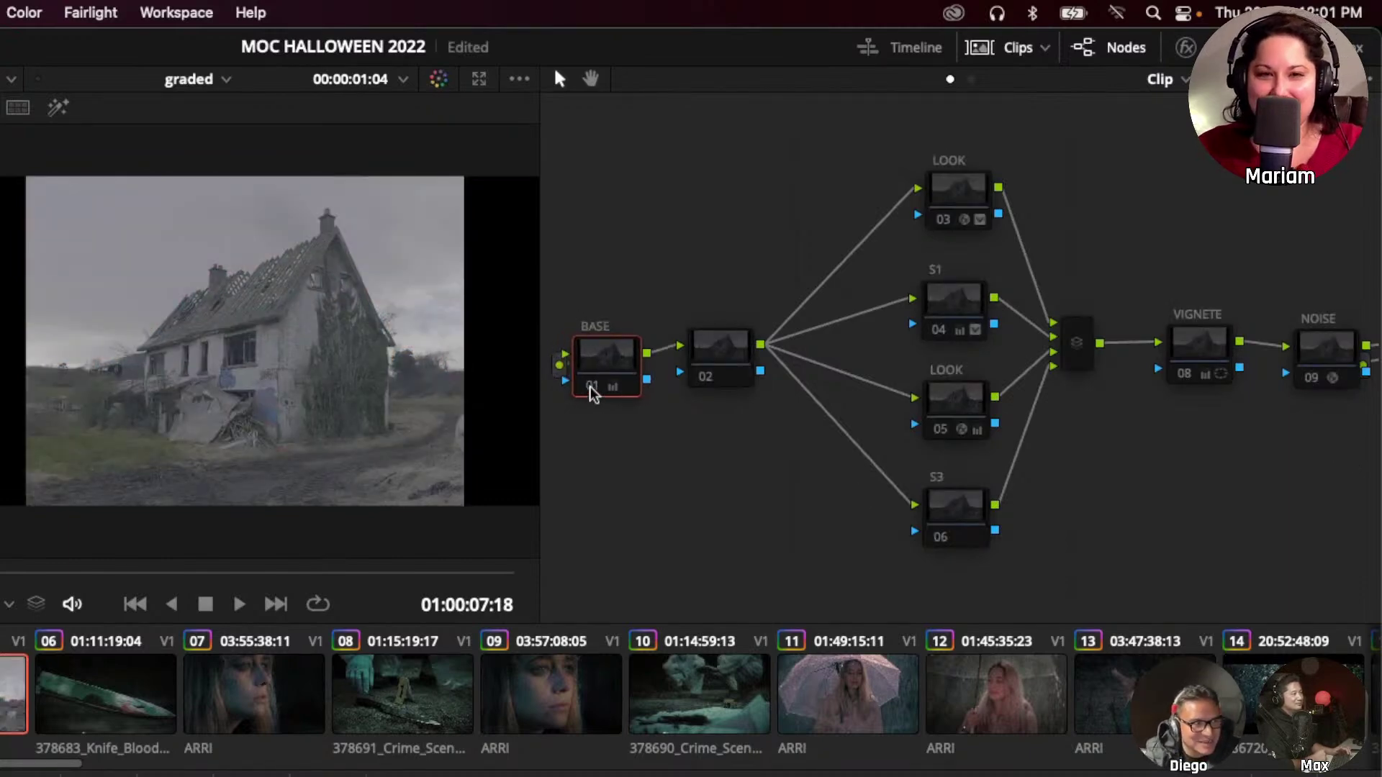
key(super+d)
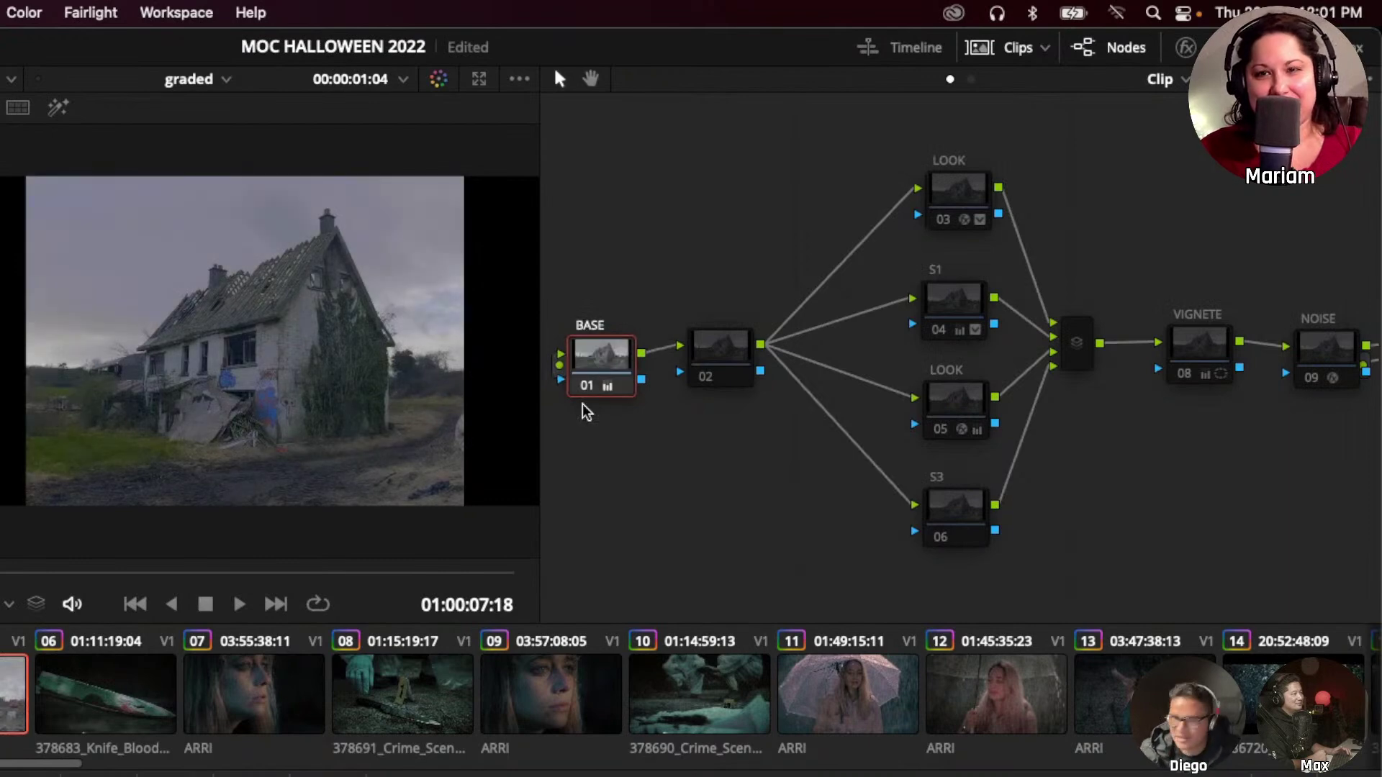
key(super+d)
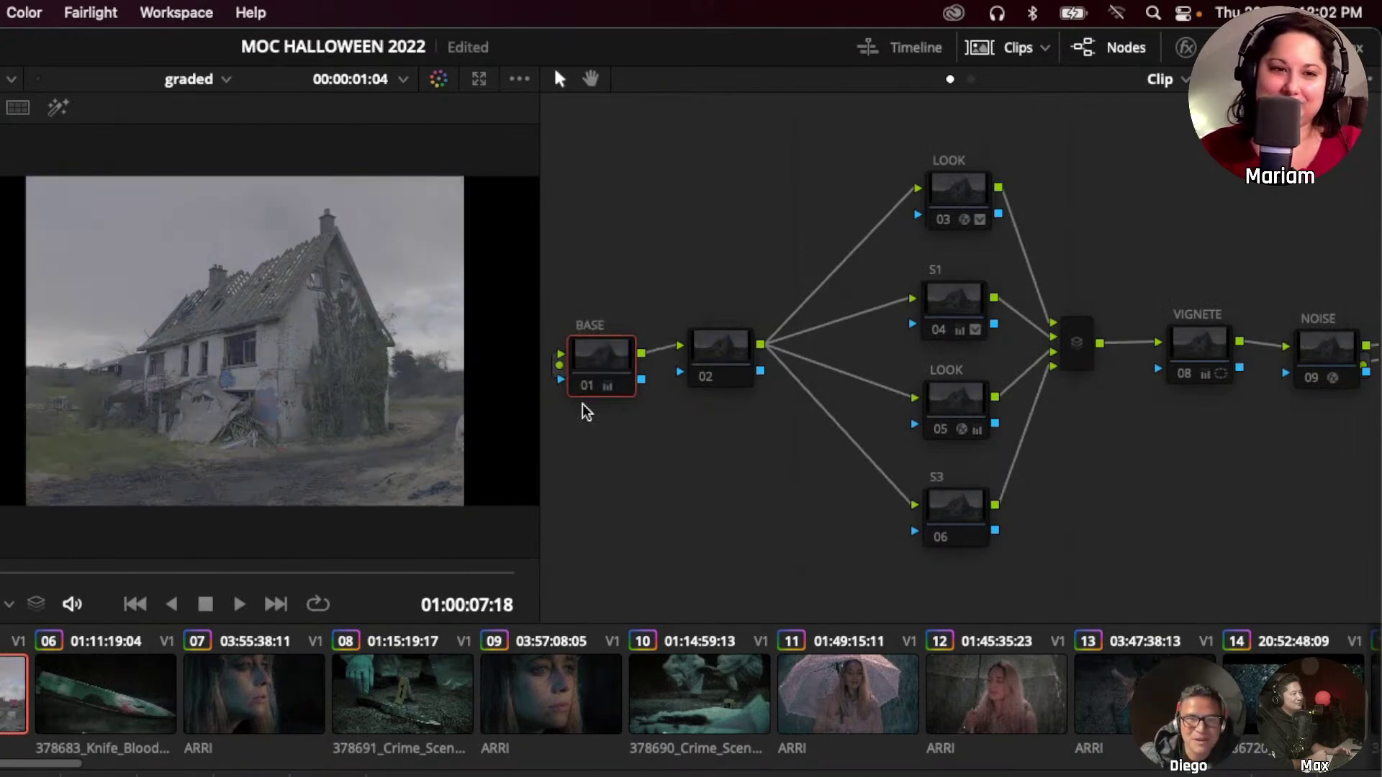
key(super+d)
key(super+d)
key(super+d)
key(super+d)
key(super+d)
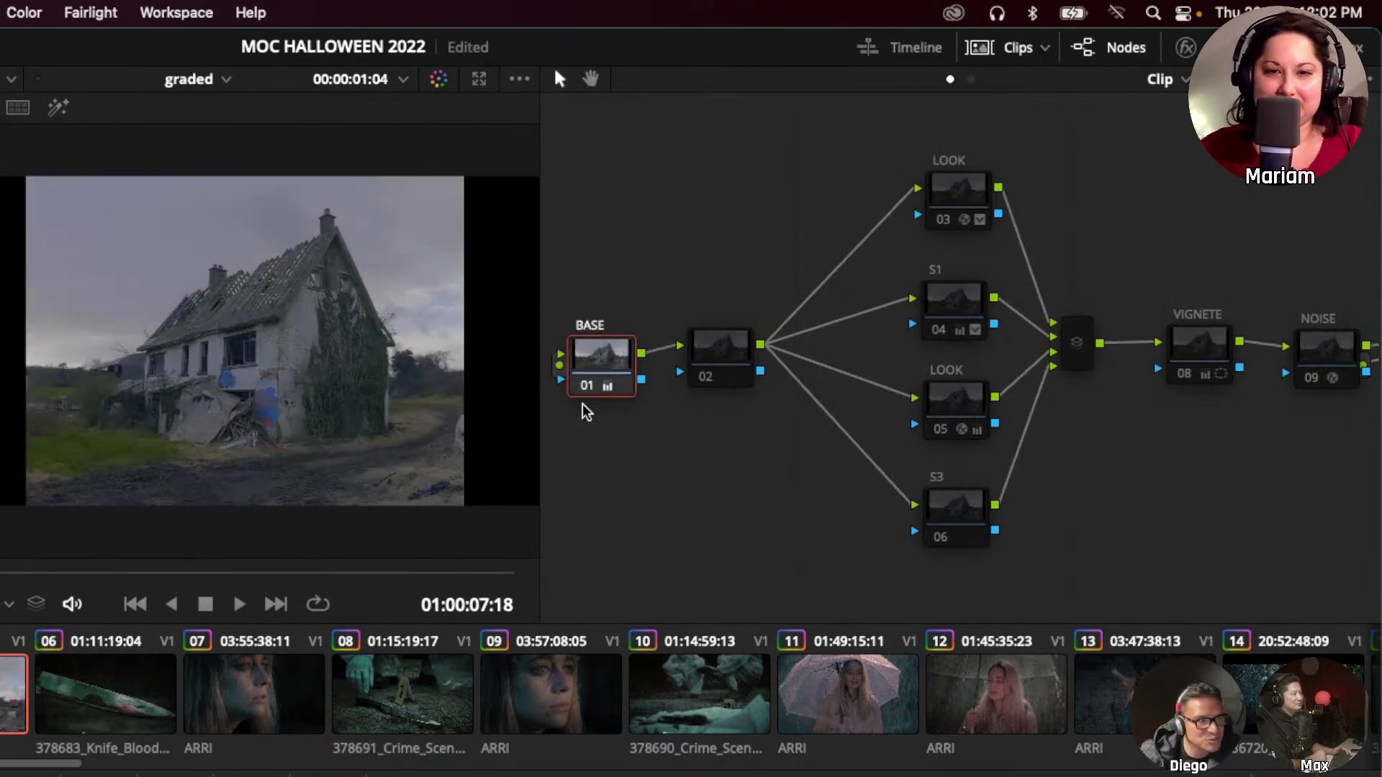
key(super+d)
key(super+d)
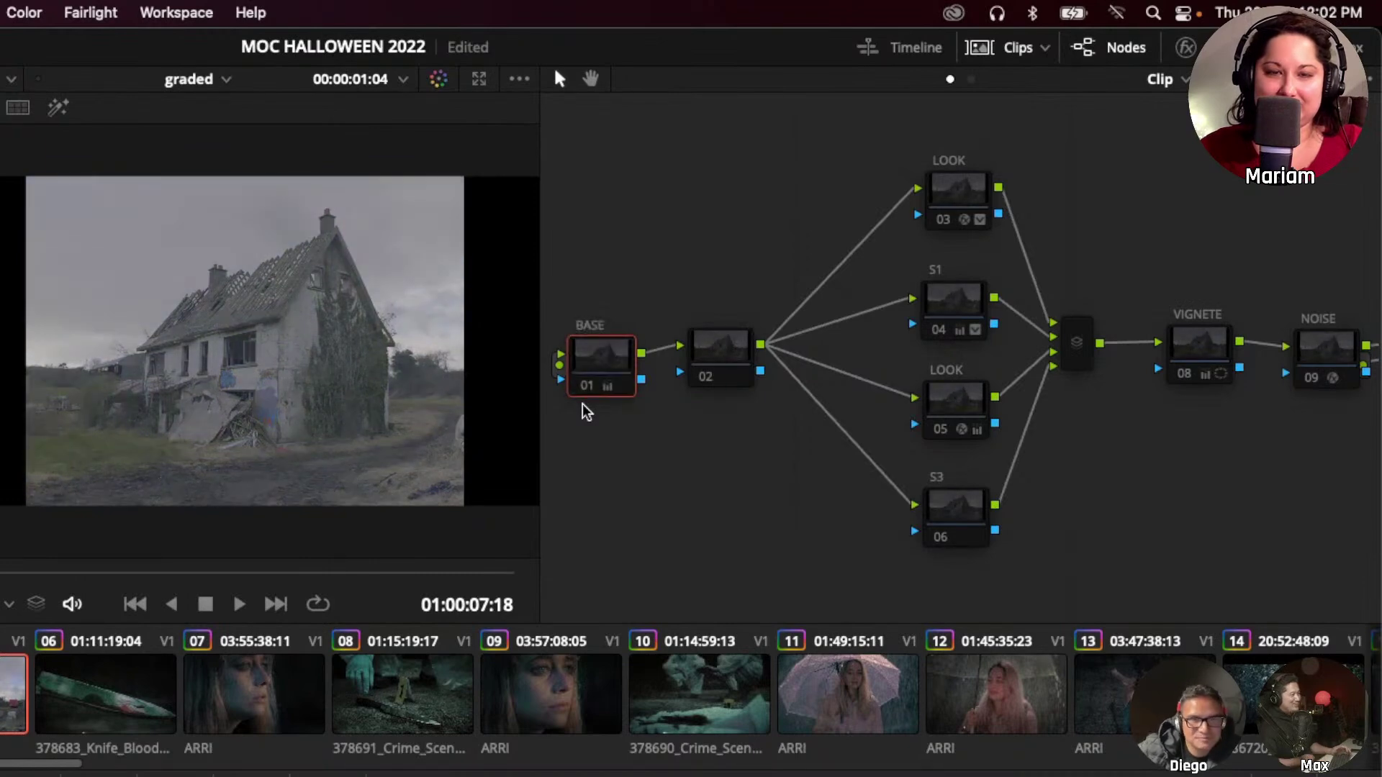
key(super+d)
key(super+d)
key(super+d)
key(super+d)
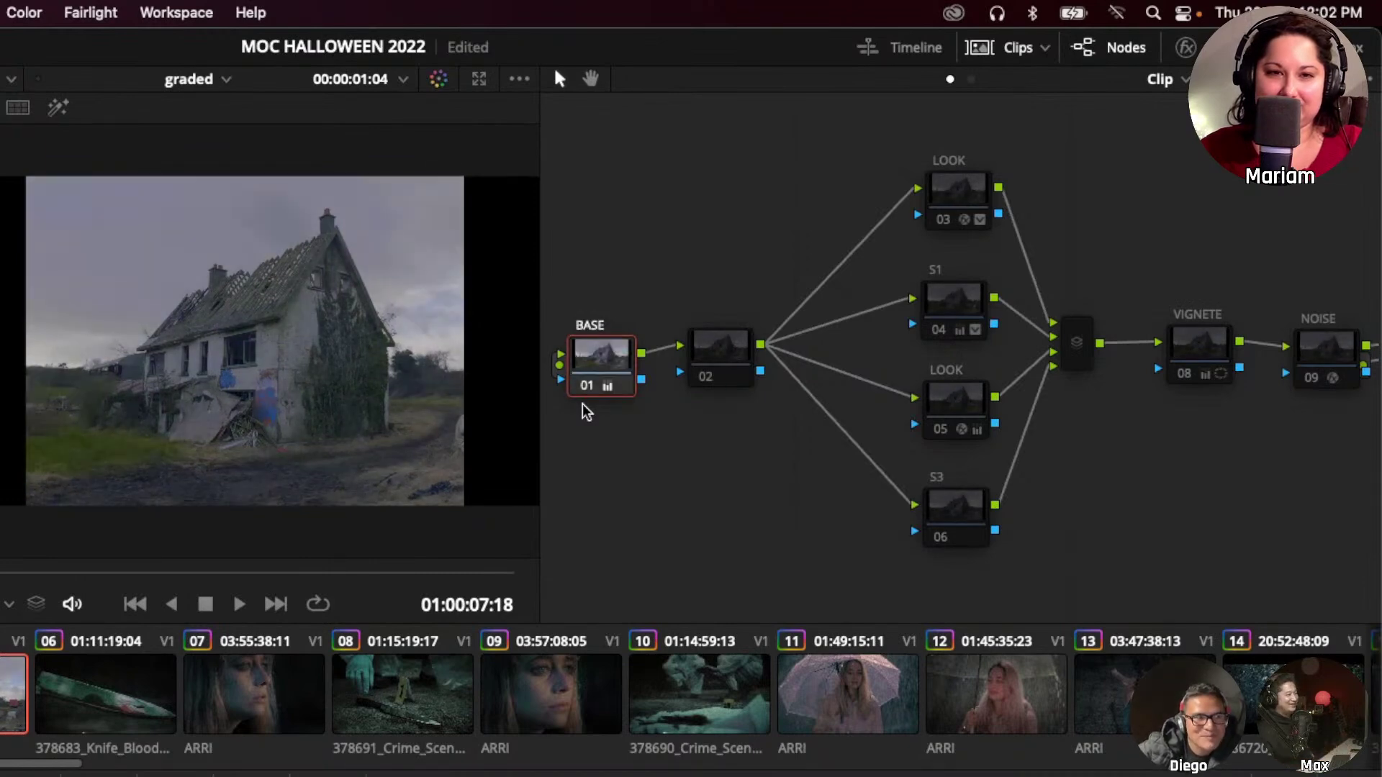
key(super+d)
key(super+d)
key(super+d)
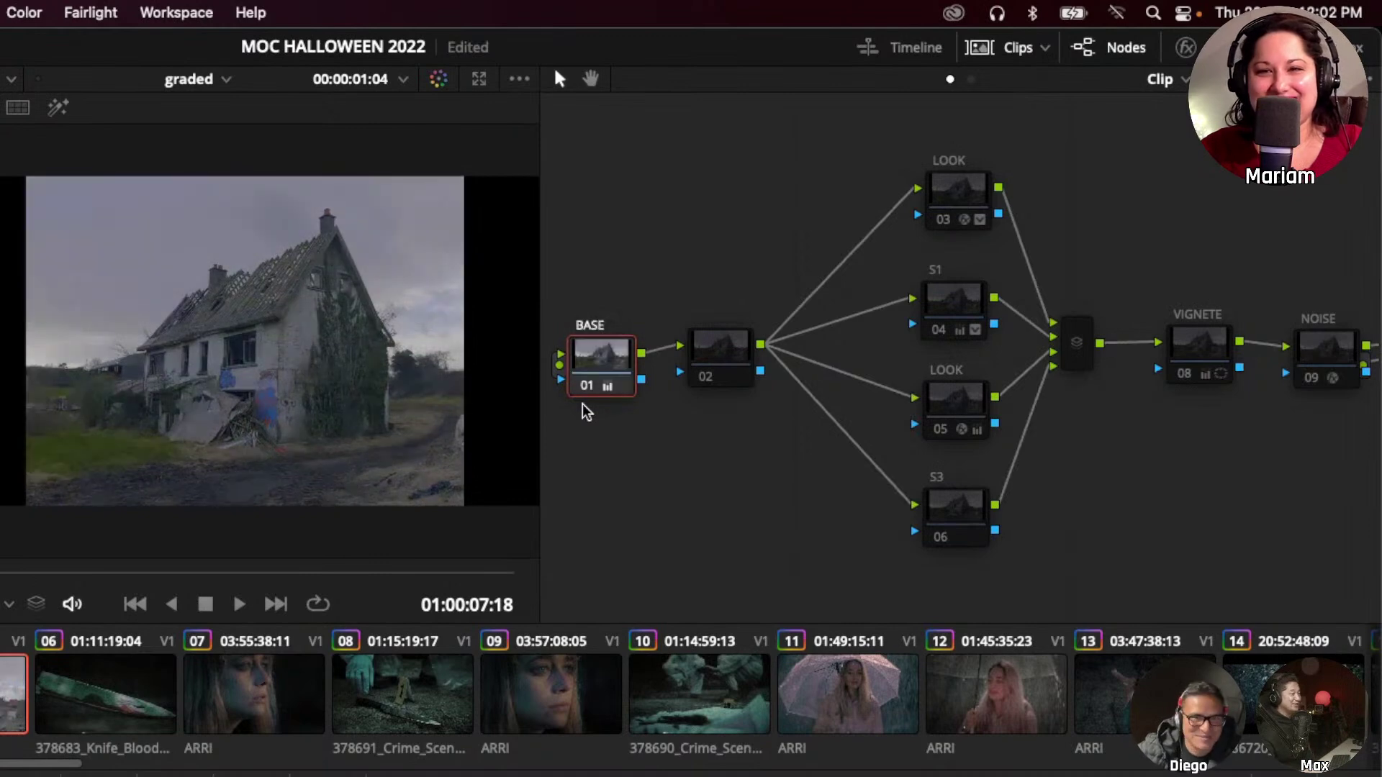
key(super+d)
key(super+d)
key(super+d)
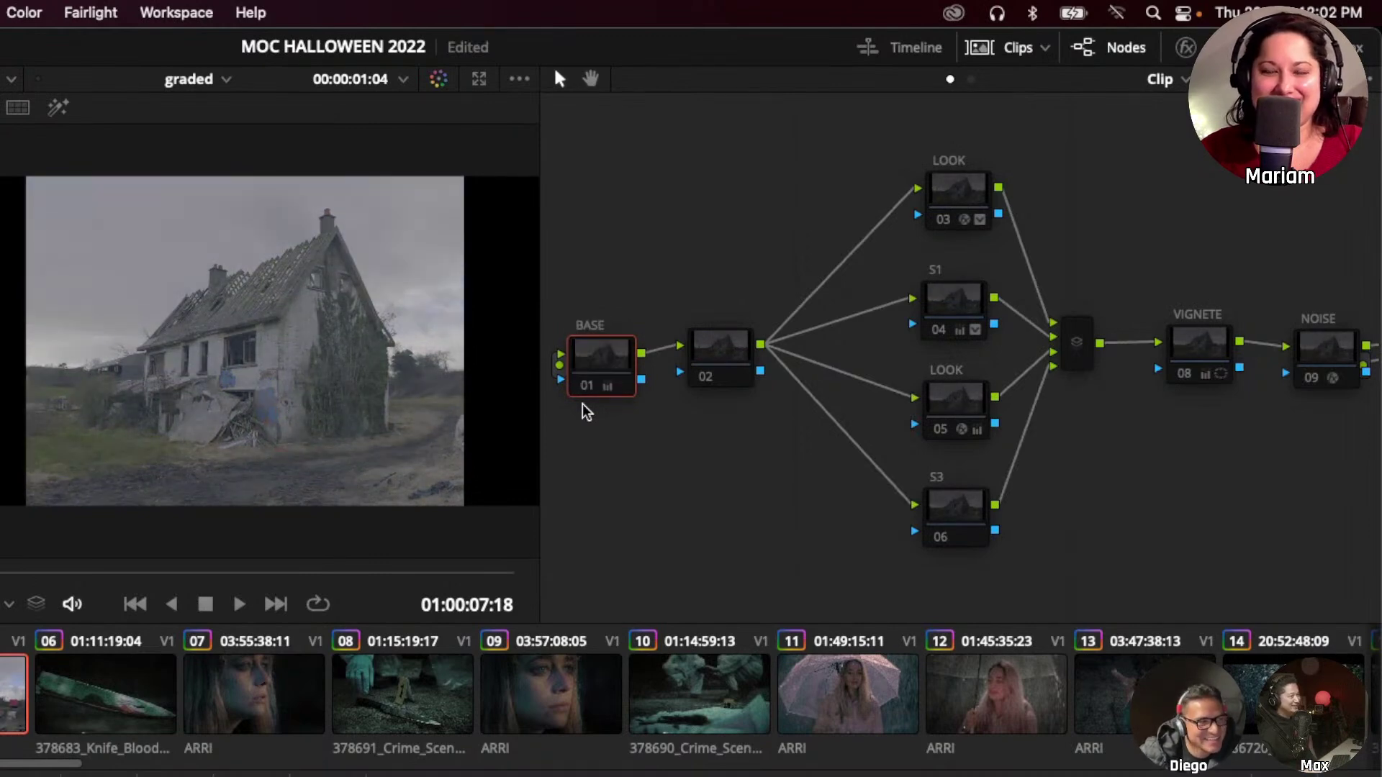
Turn on the BASE node and node 02, and toggle BASE off and on once more to compare.
key(shift+apostrophe)
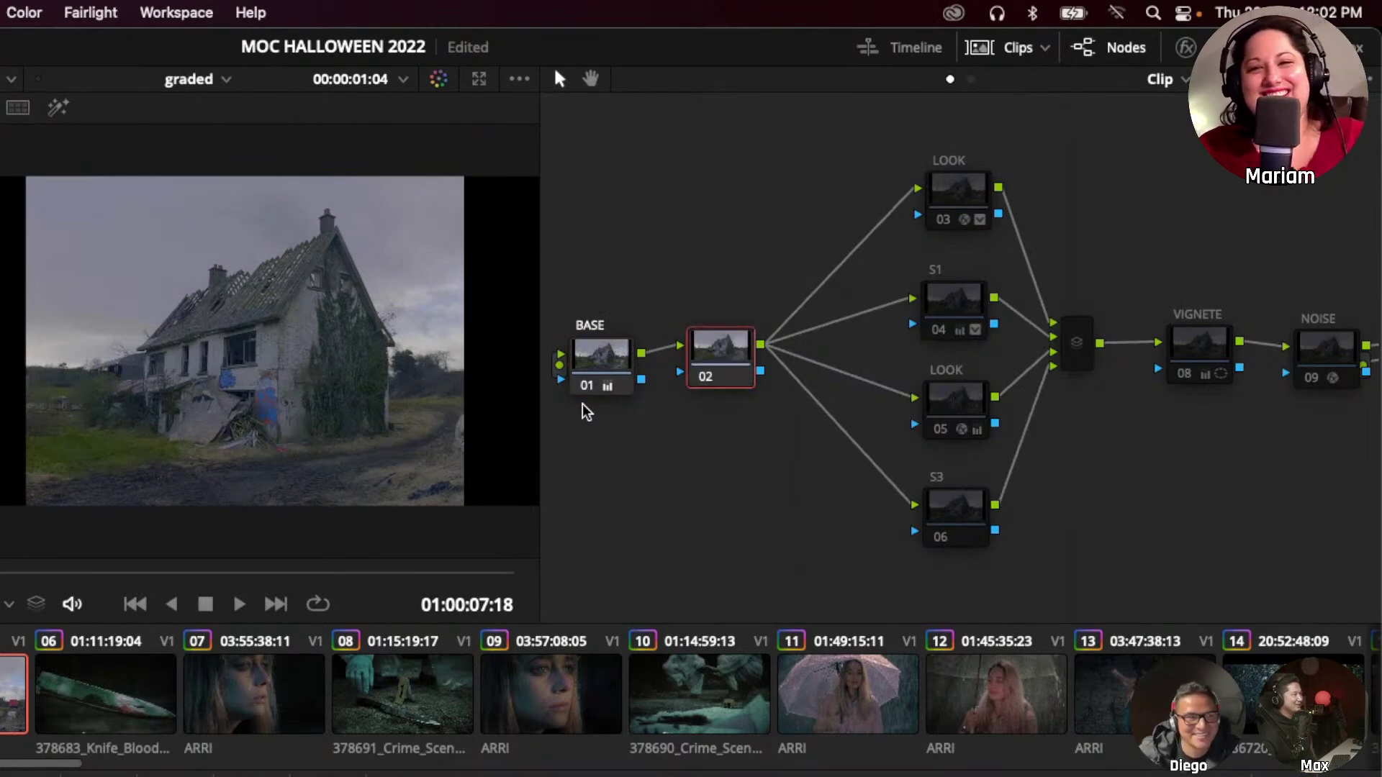
key(shift+semicolon)
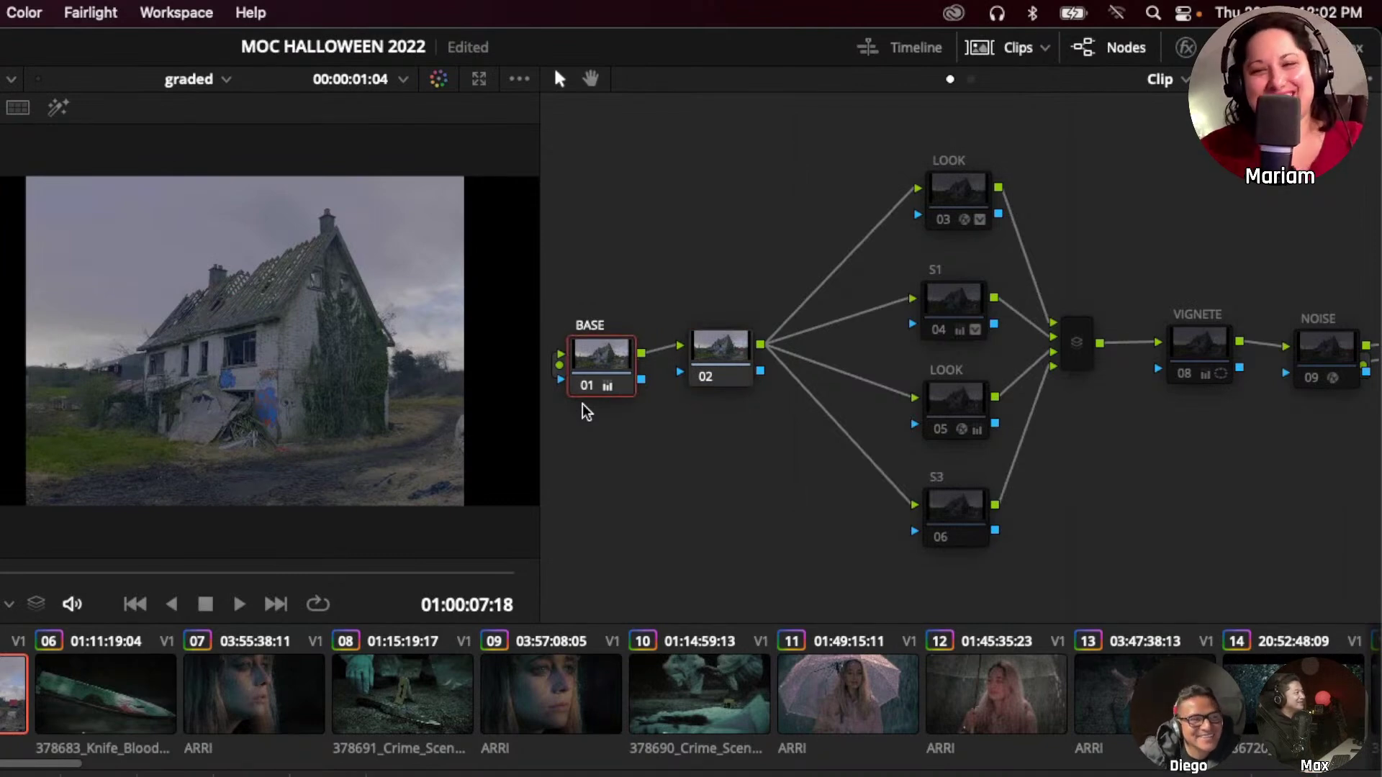
key(ctrl+d)
key(ctrl+d)
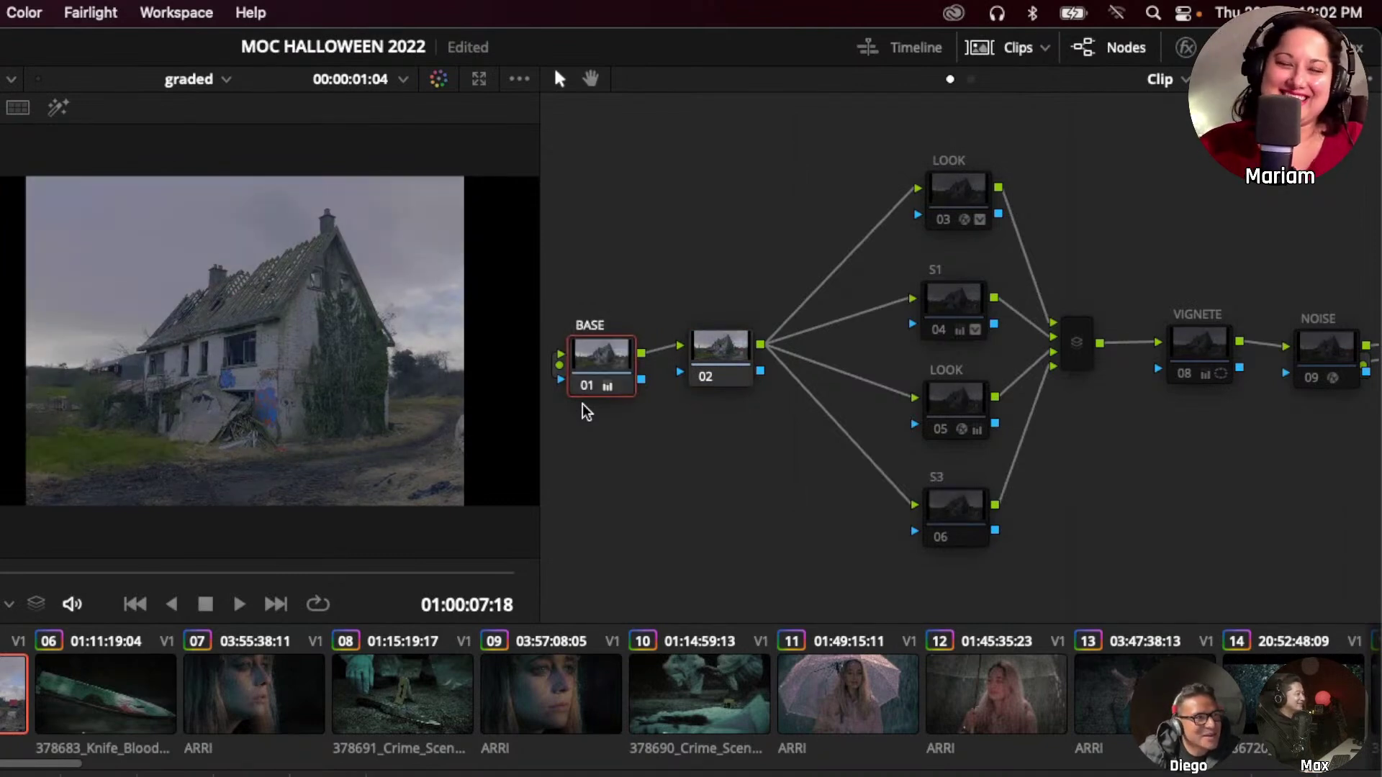
Step through the node tree from node 02 to the VIGNETE node and enable it.
key(shift+apostrophe)
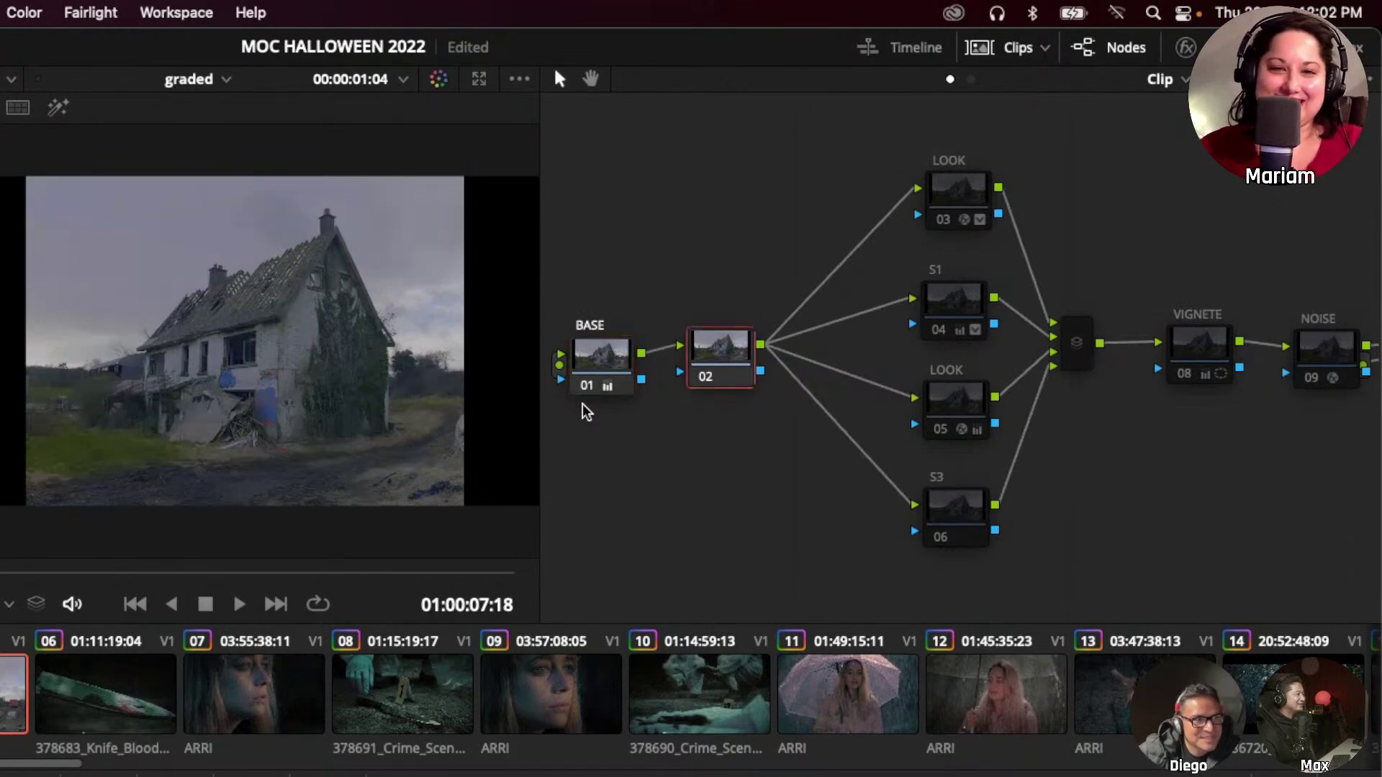
key(shift+apostrophe)
key(shift+apostrophe)
key(shift+apostrophe)
key(shift+apostrophe)
key(shift+apostrophe)
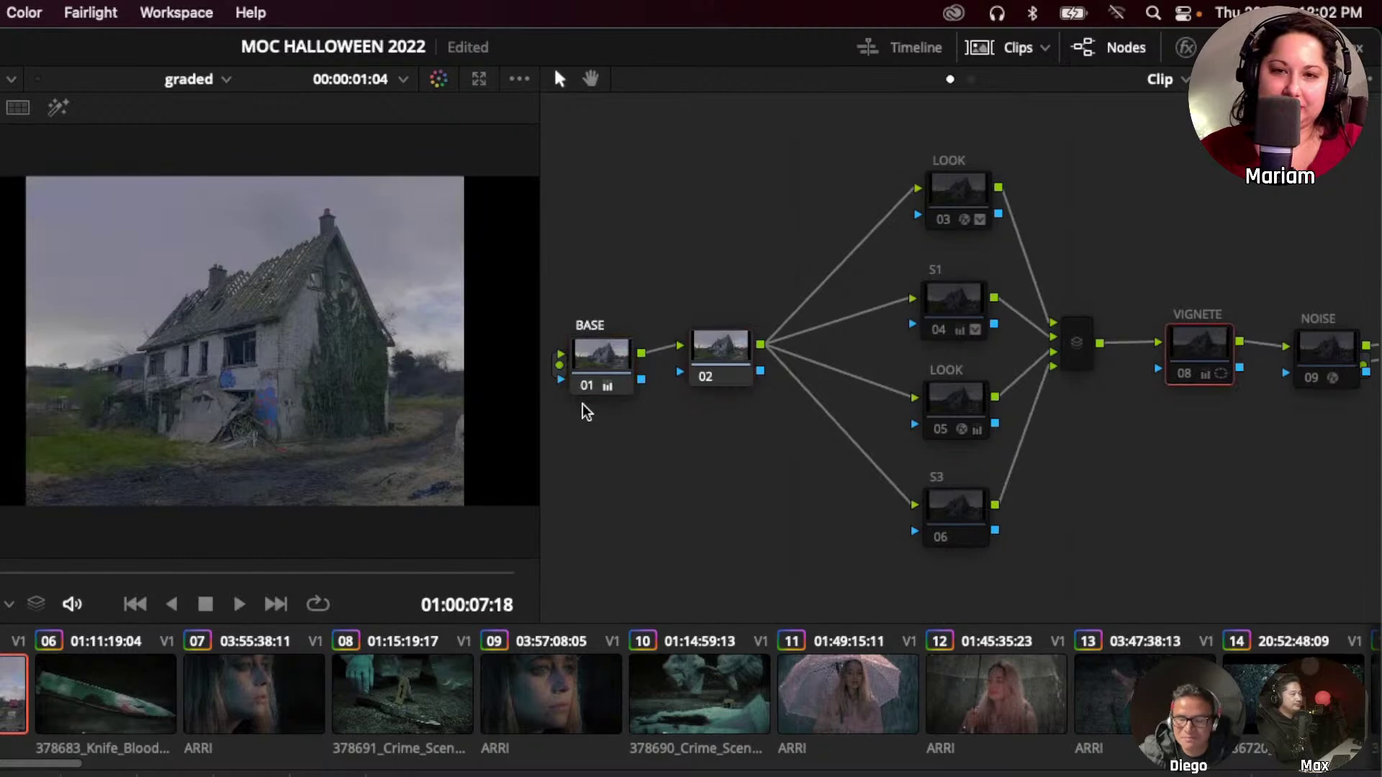
key(ctrl+d)
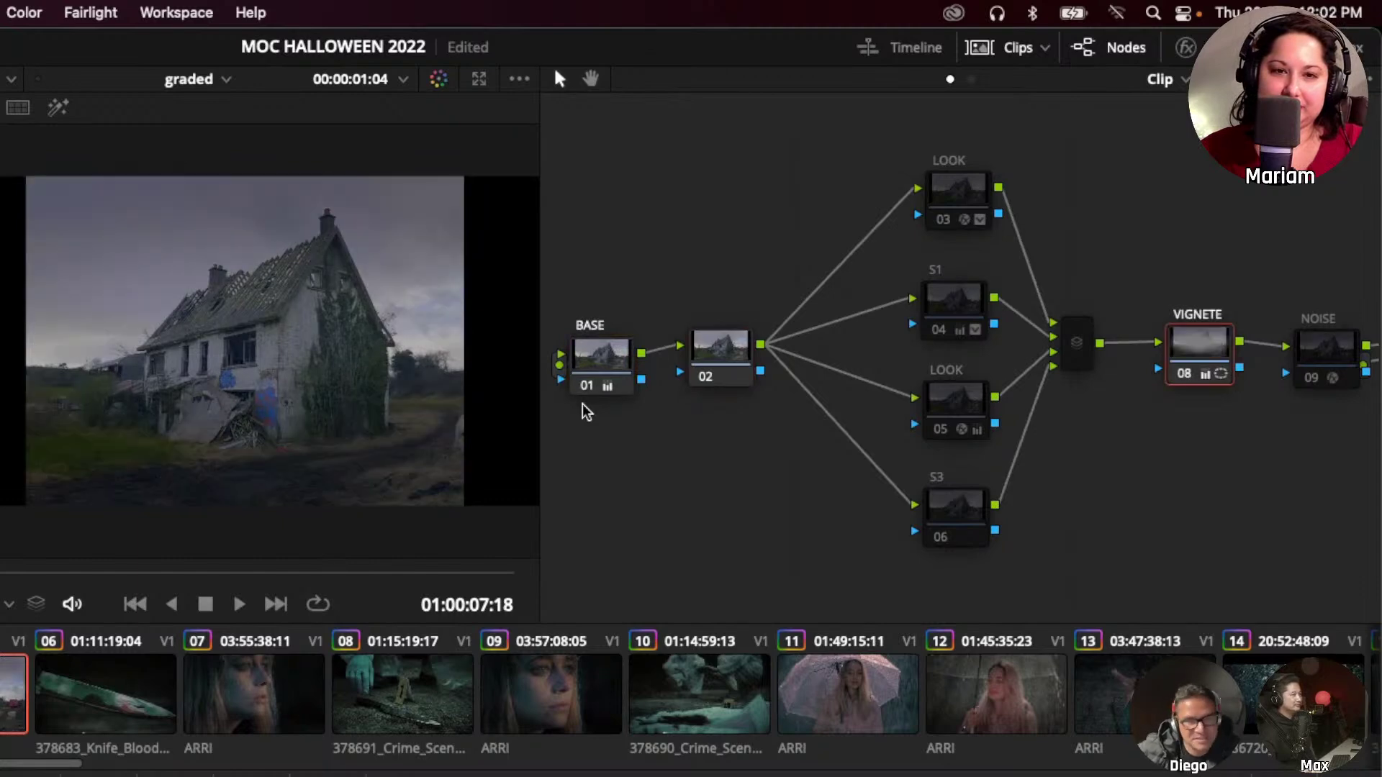
Enable the NOISE node and toggle it off and on to compare its effect on the house shot.
key(shift+apostrophe)
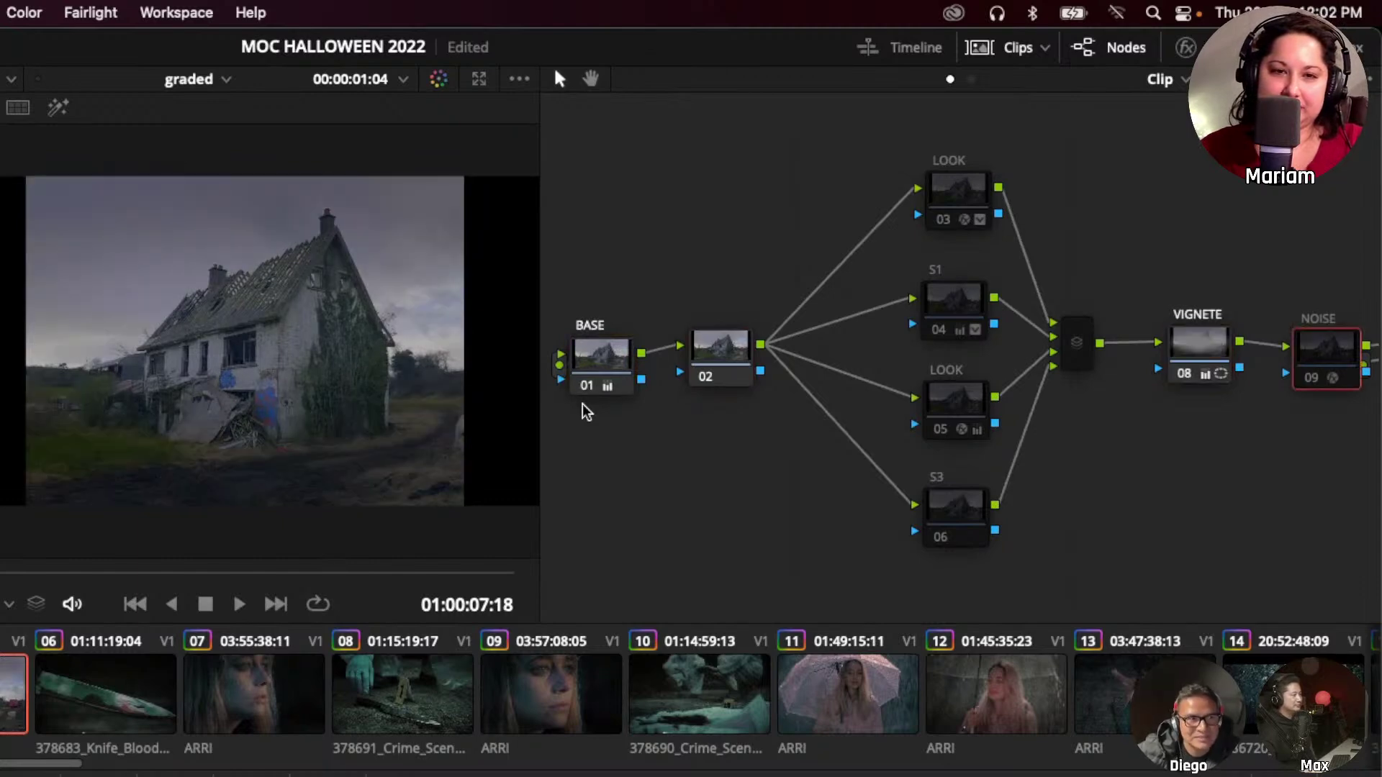
key(ctrl+d)
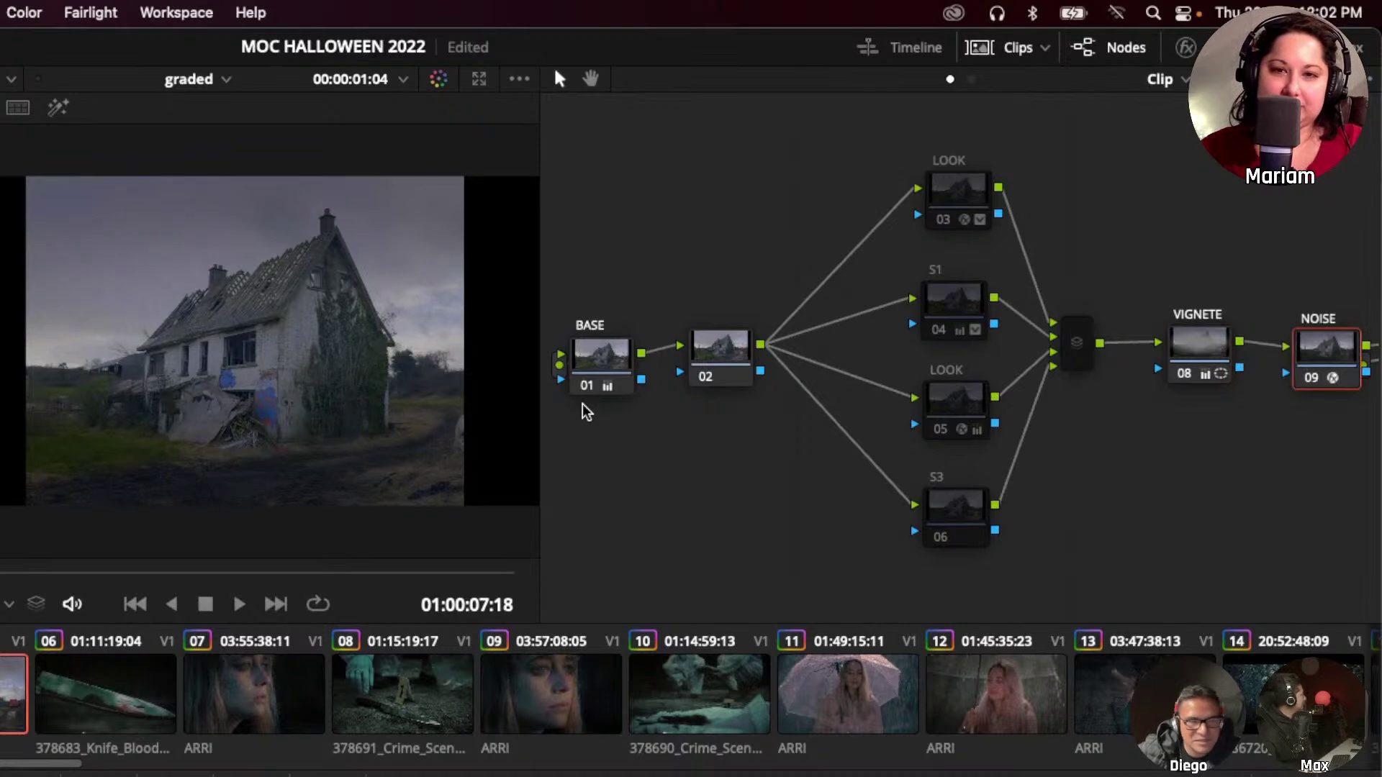
key(ctrl+d)
key(super+d)
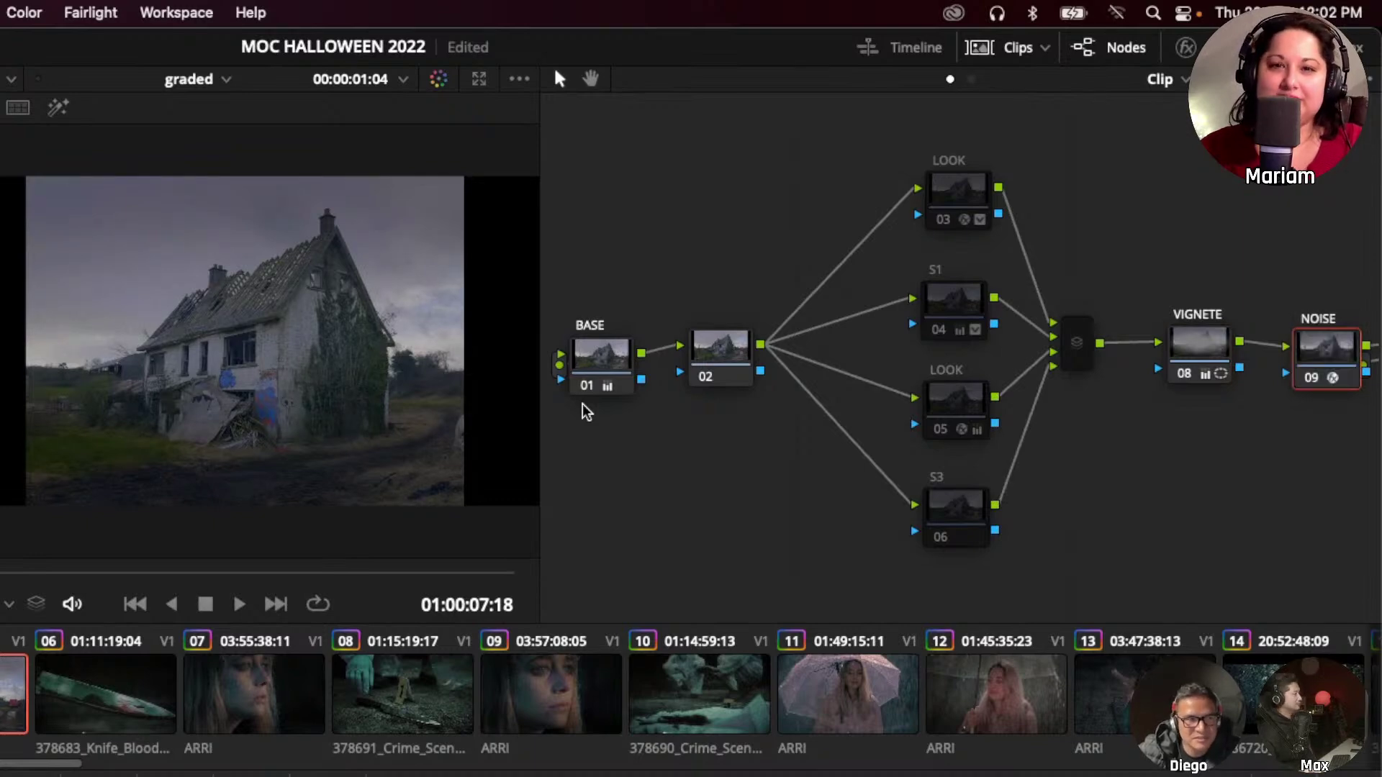
Raise the Renoiser grain amount on the house shot's NOISE node to about 94.5.
click(1217, 48)
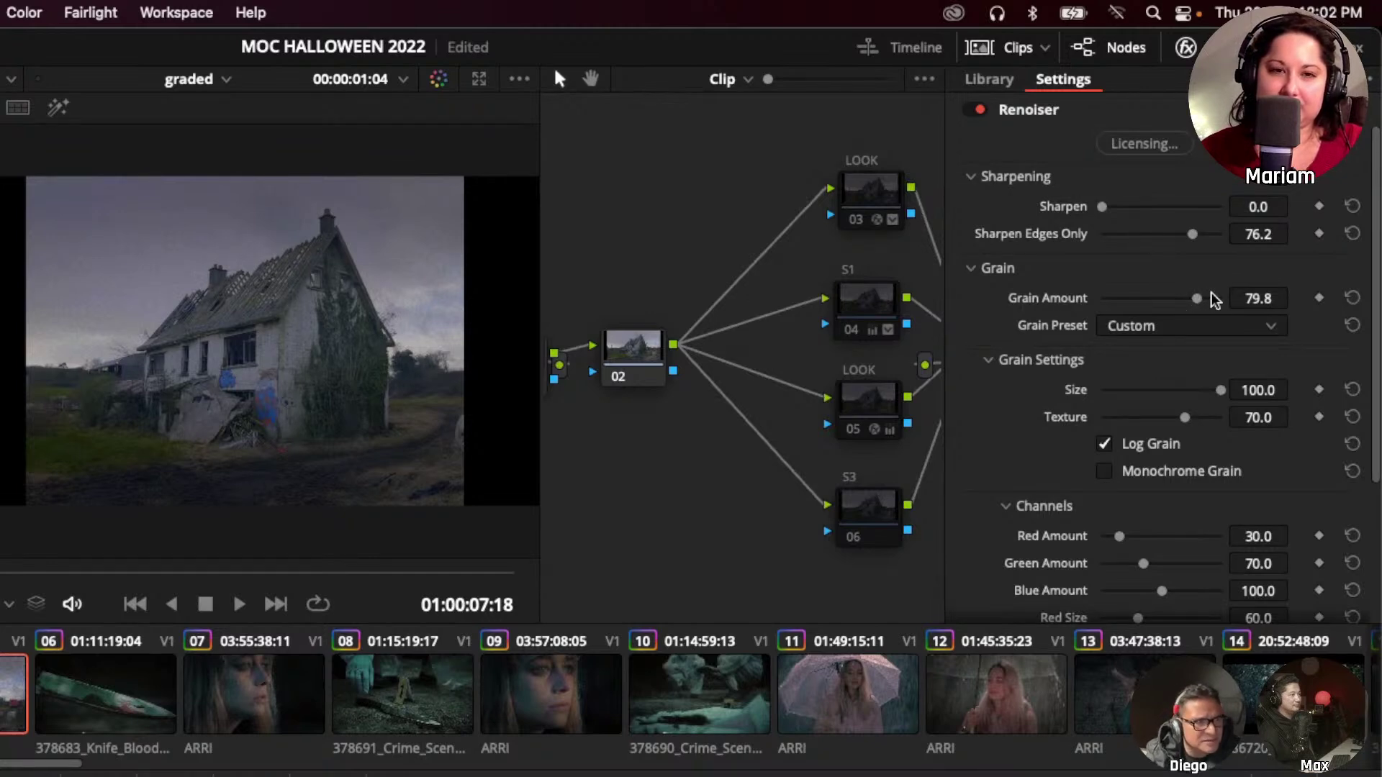
mouse_move(1199, 296)
mouse_down()
mouse_move(1227, 301)
mouse_move(1214, 298)
mouse_up()
click(1185, 48)
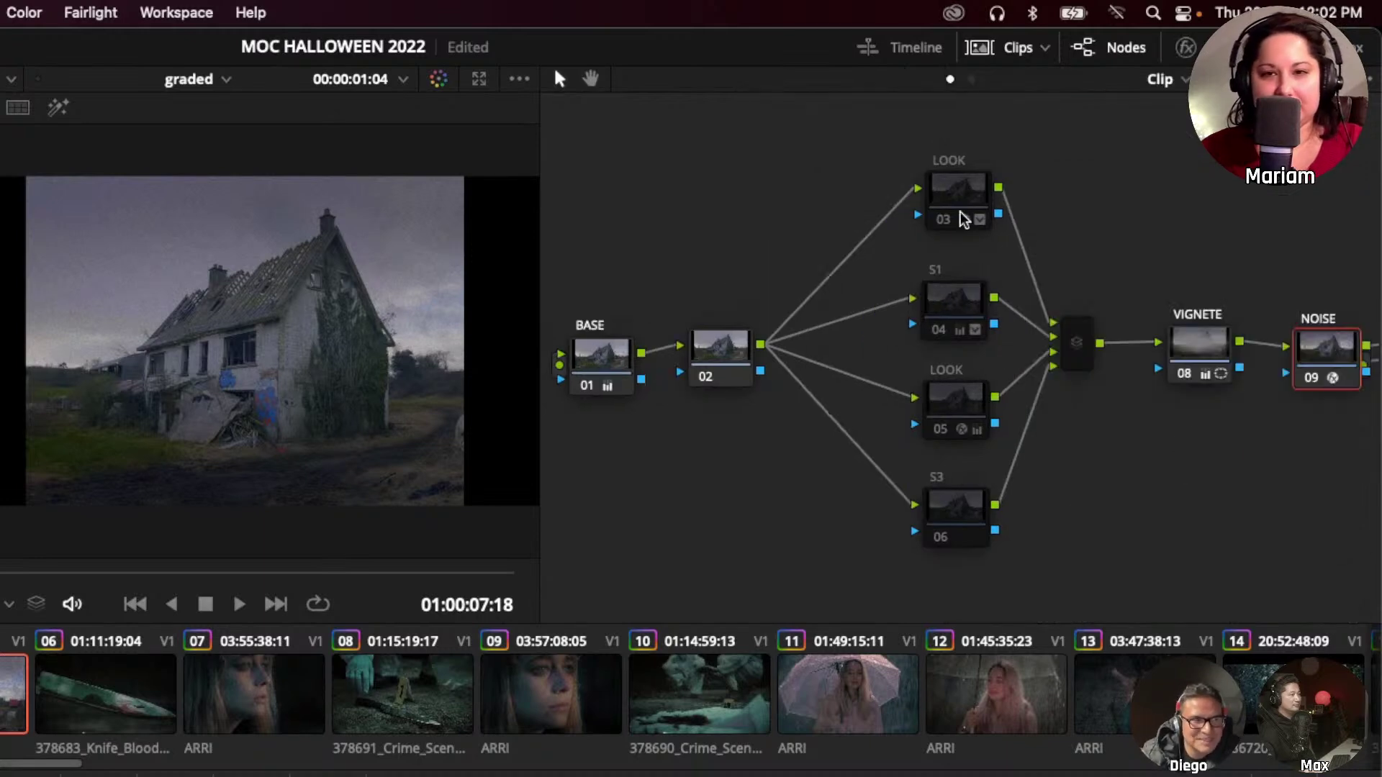
Enable LOOK node 03, show its Mojo II settings, and toggle the node off and on to compare its effect.
drag(964, 218, 971, 222)
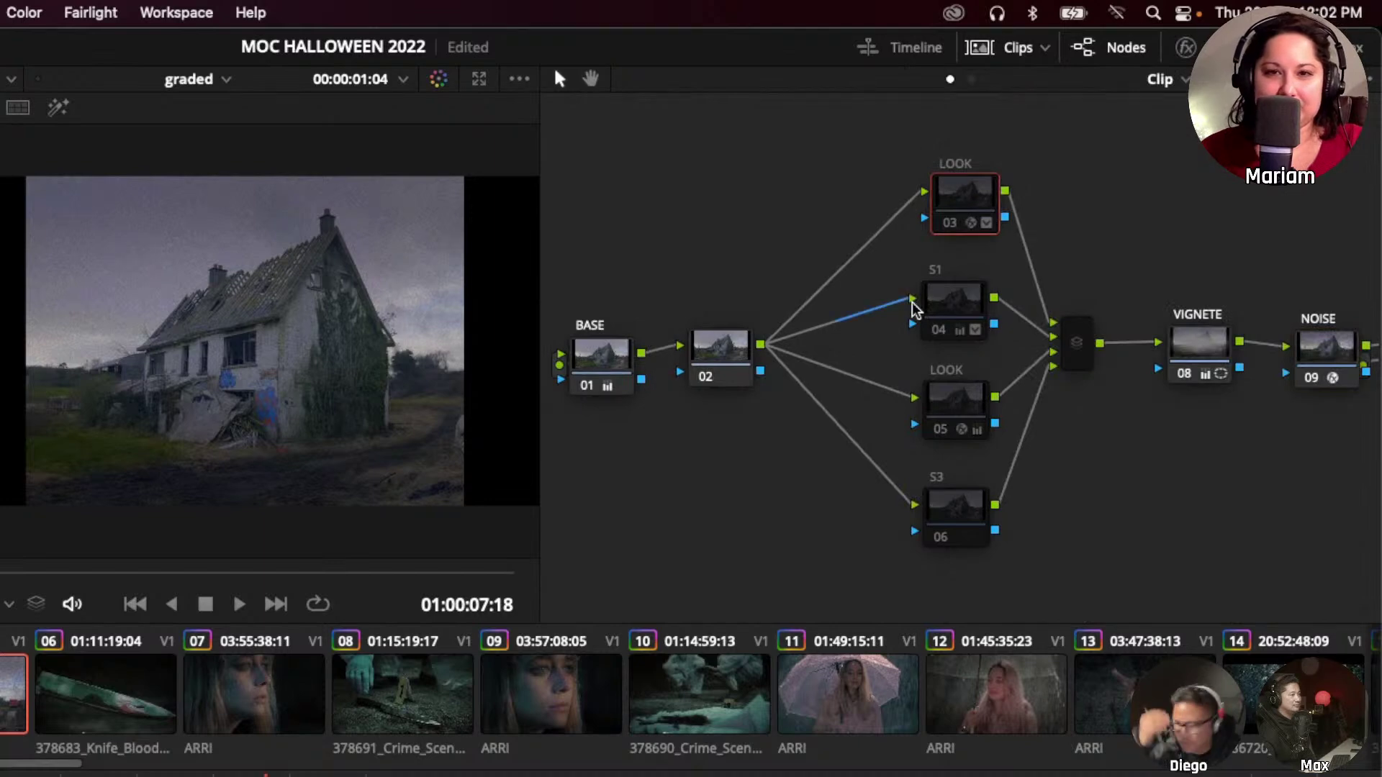
key(ctrl+d)
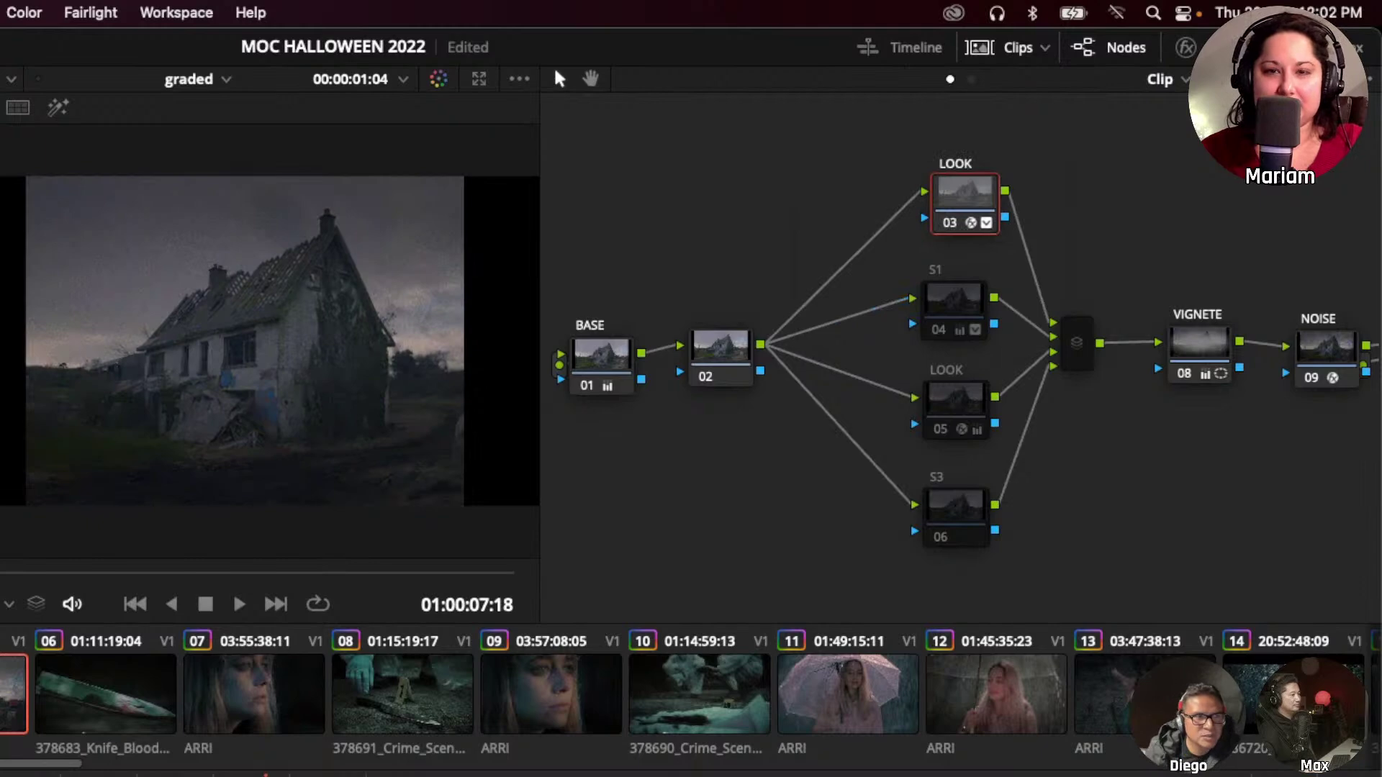
click(1185, 47)
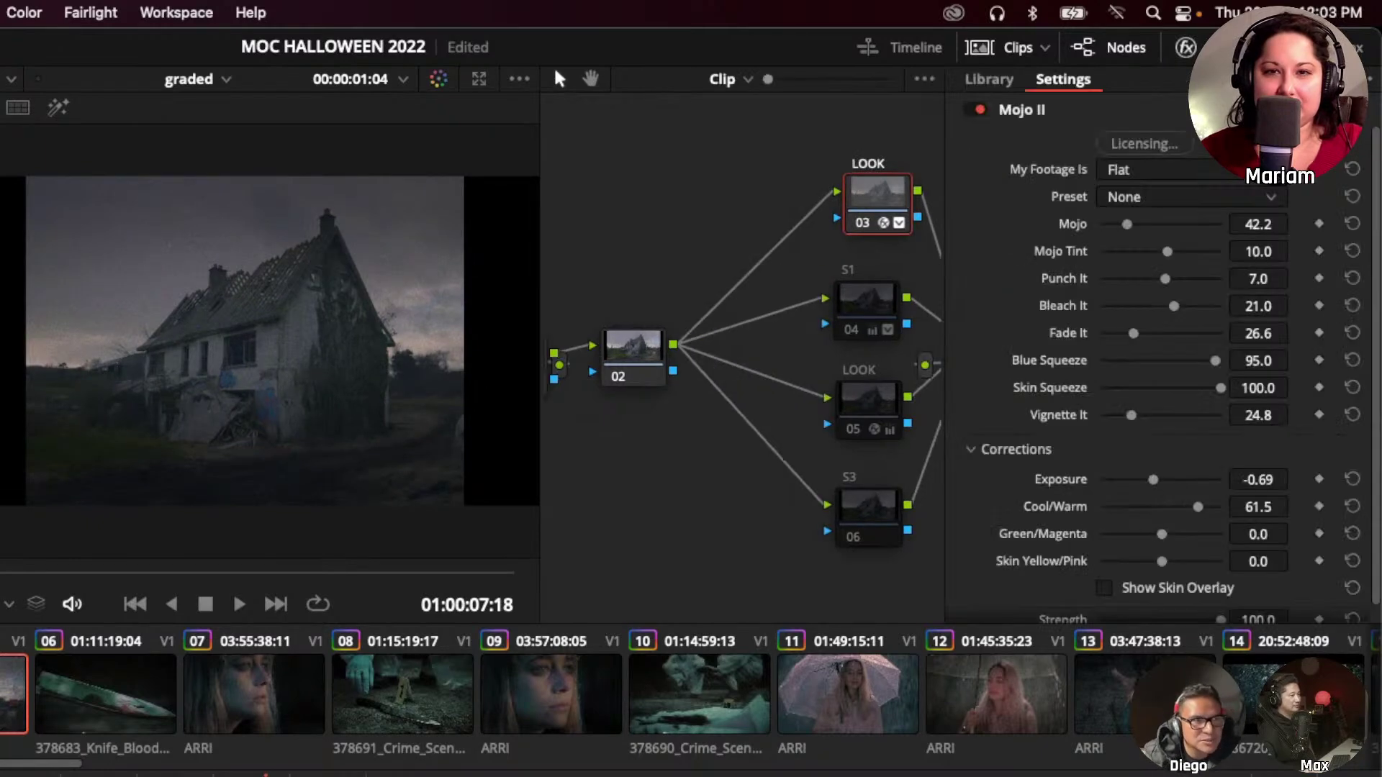
drag(866, 214, 870, 205)
key(super+d)
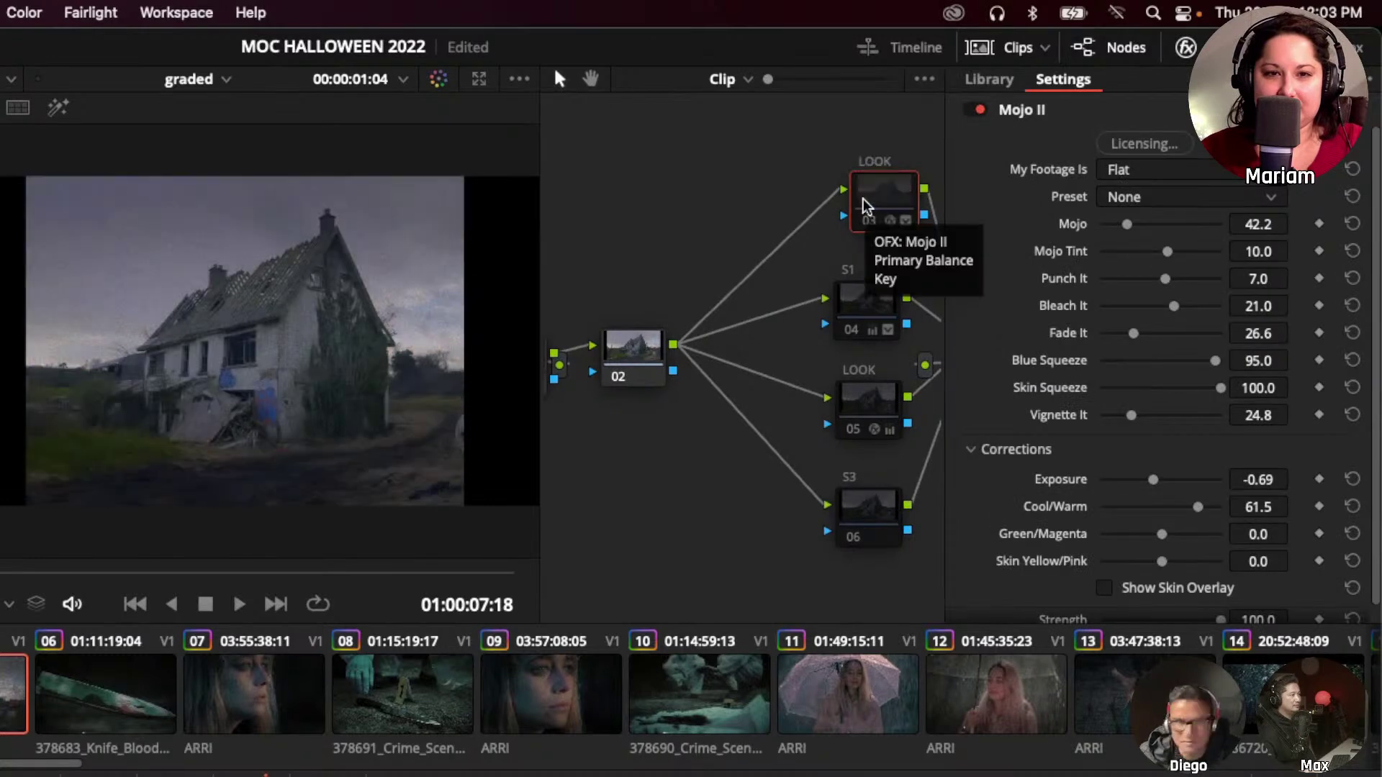
key(super+d)
key(super+d)
key(super+d)
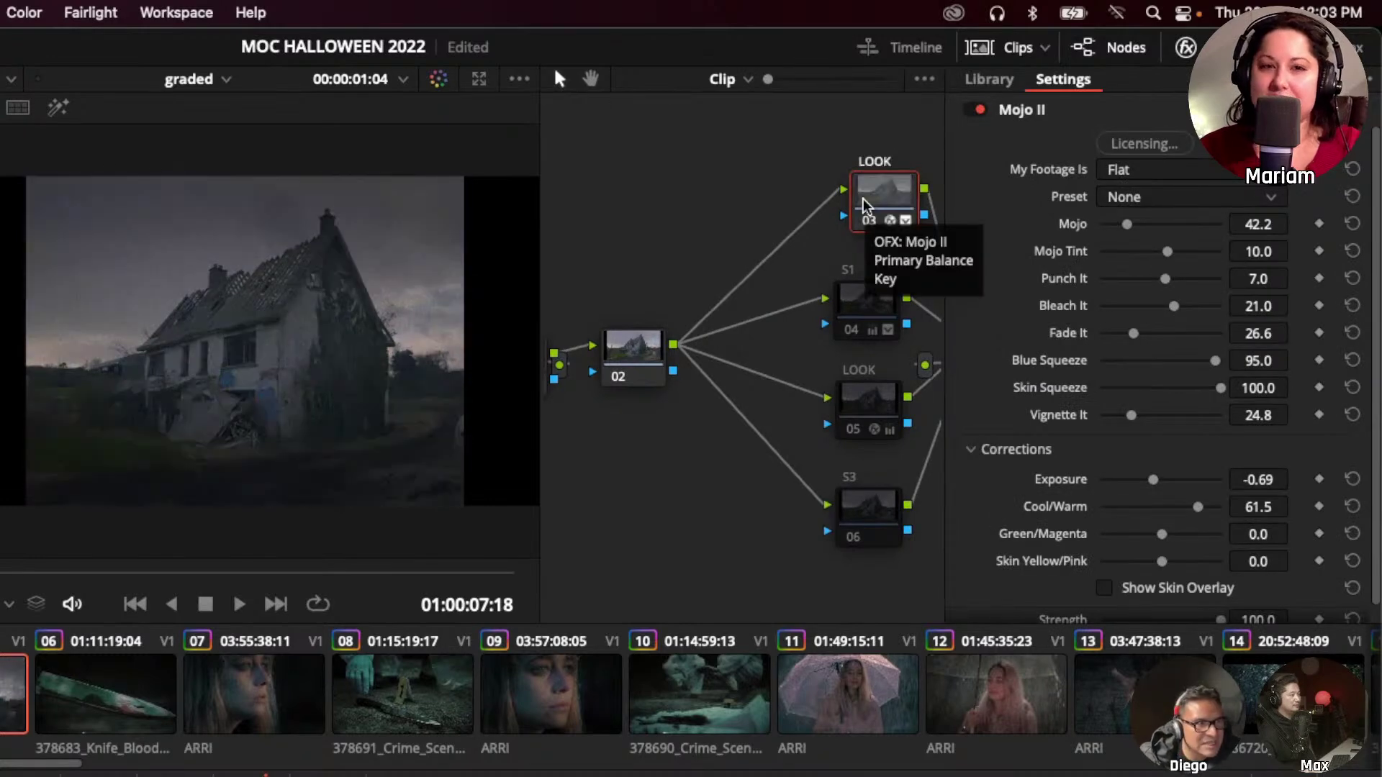
Enable the S1 node 04 and toggle it repeatedly to compare its effect on the house shot.
click(862, 311)
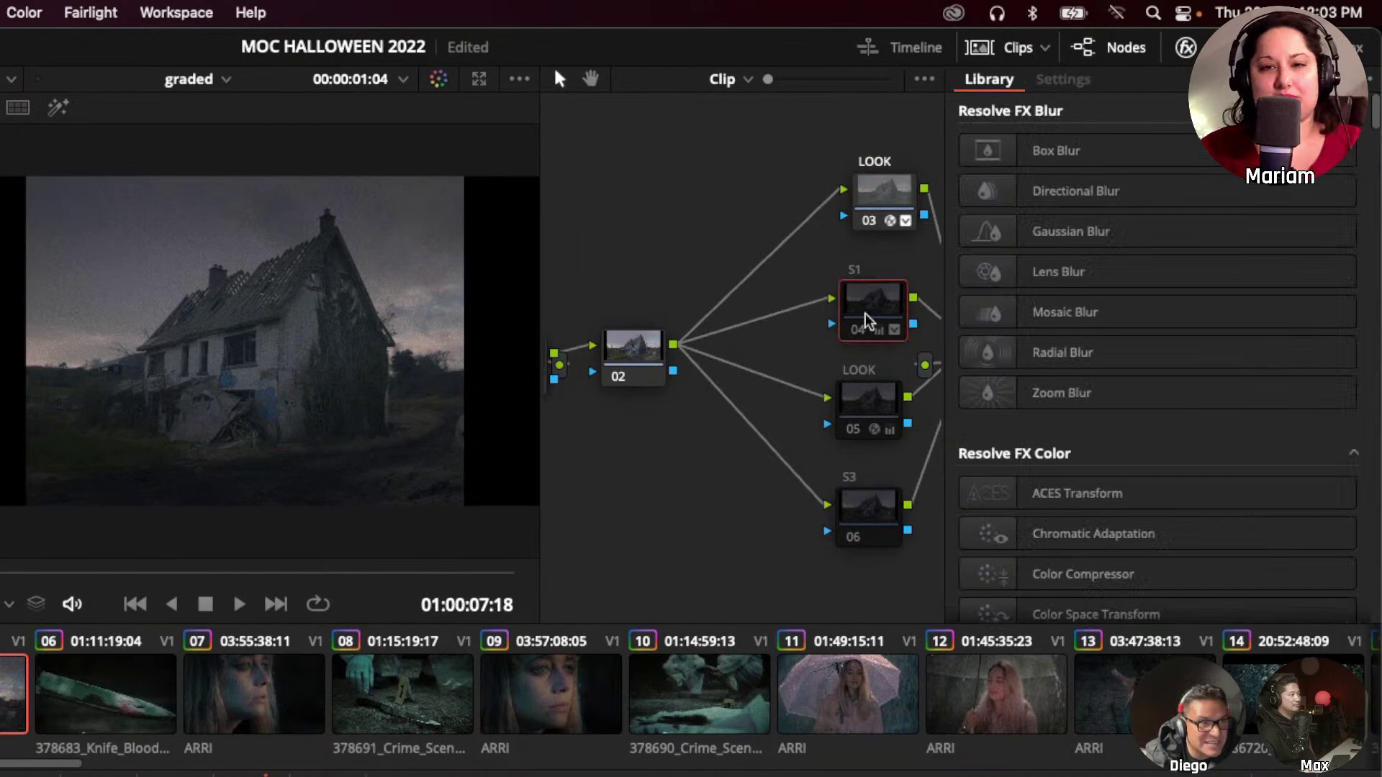
key(super+d)
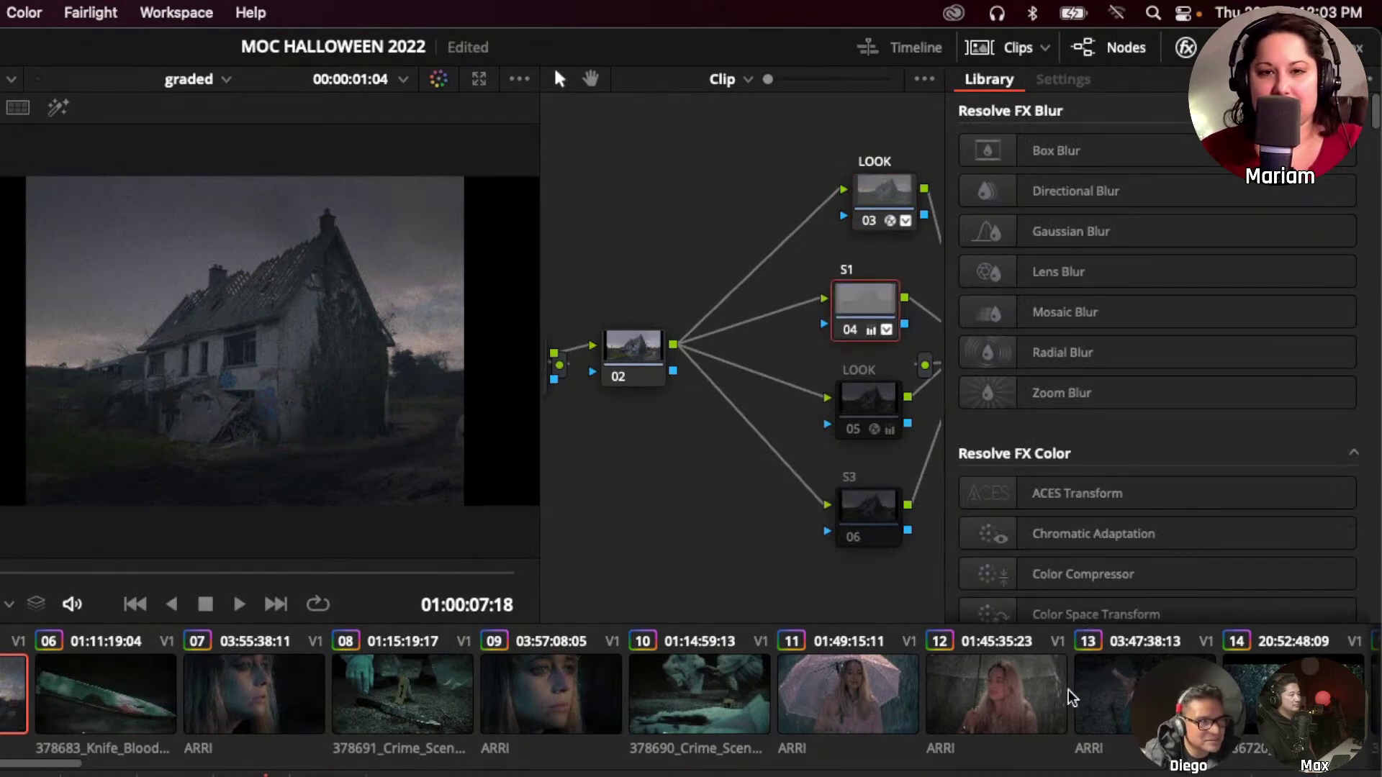
key(super+d)
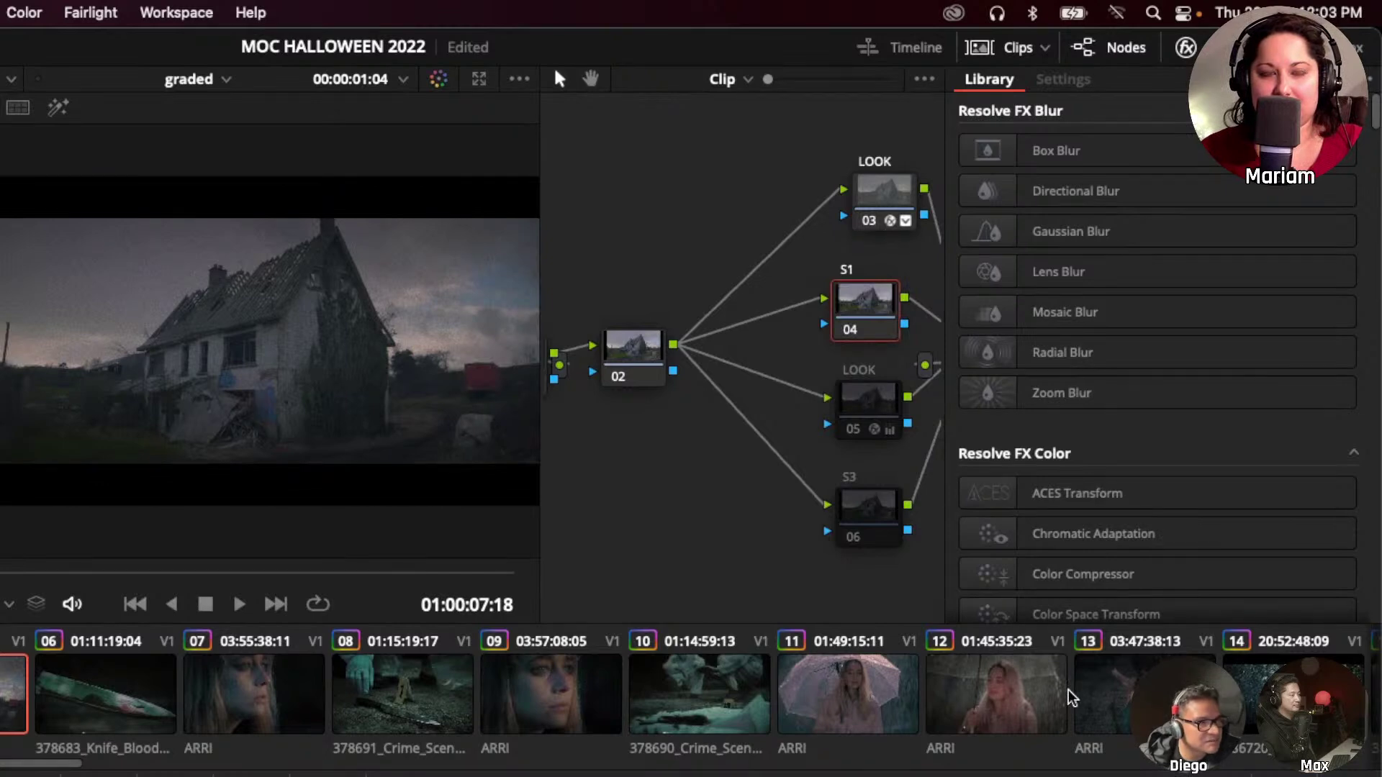
key(super+d)
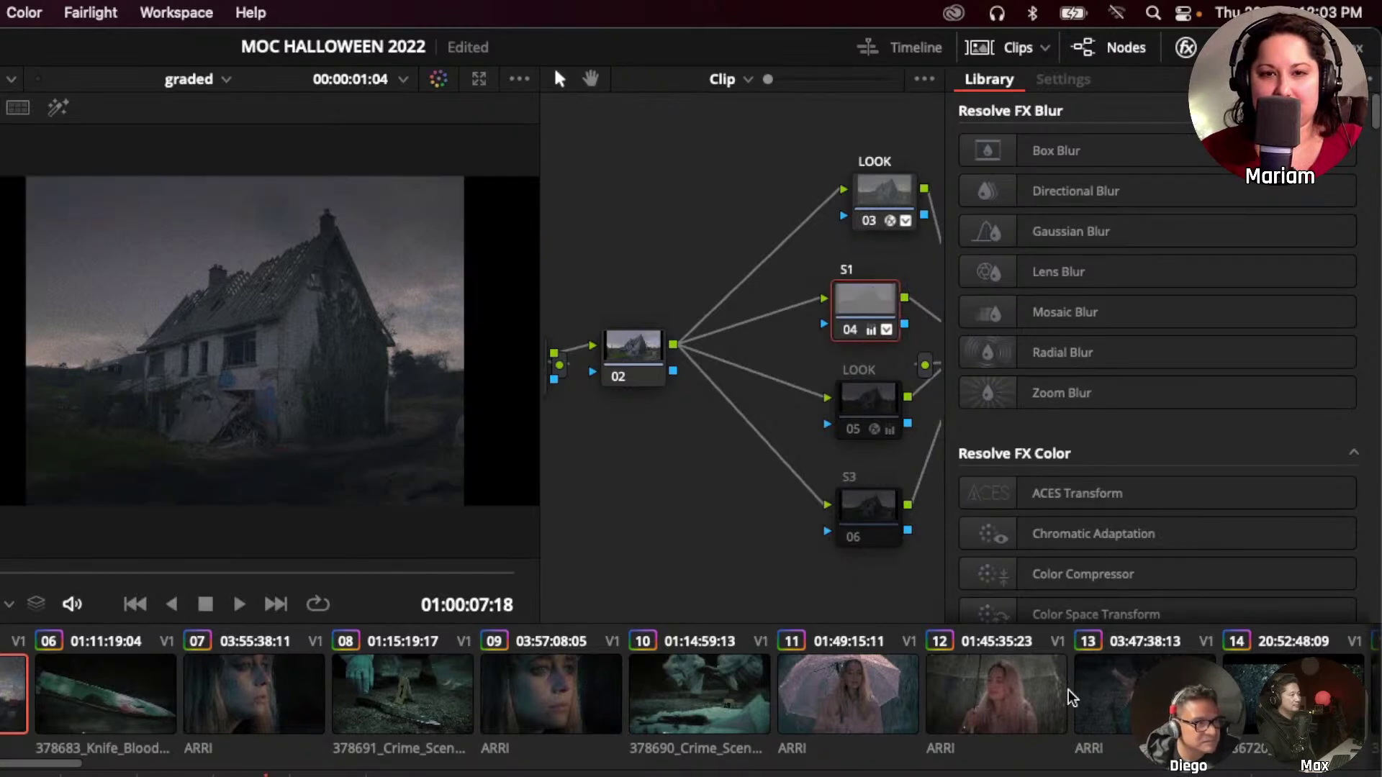
key(super+d)
key(super+d)
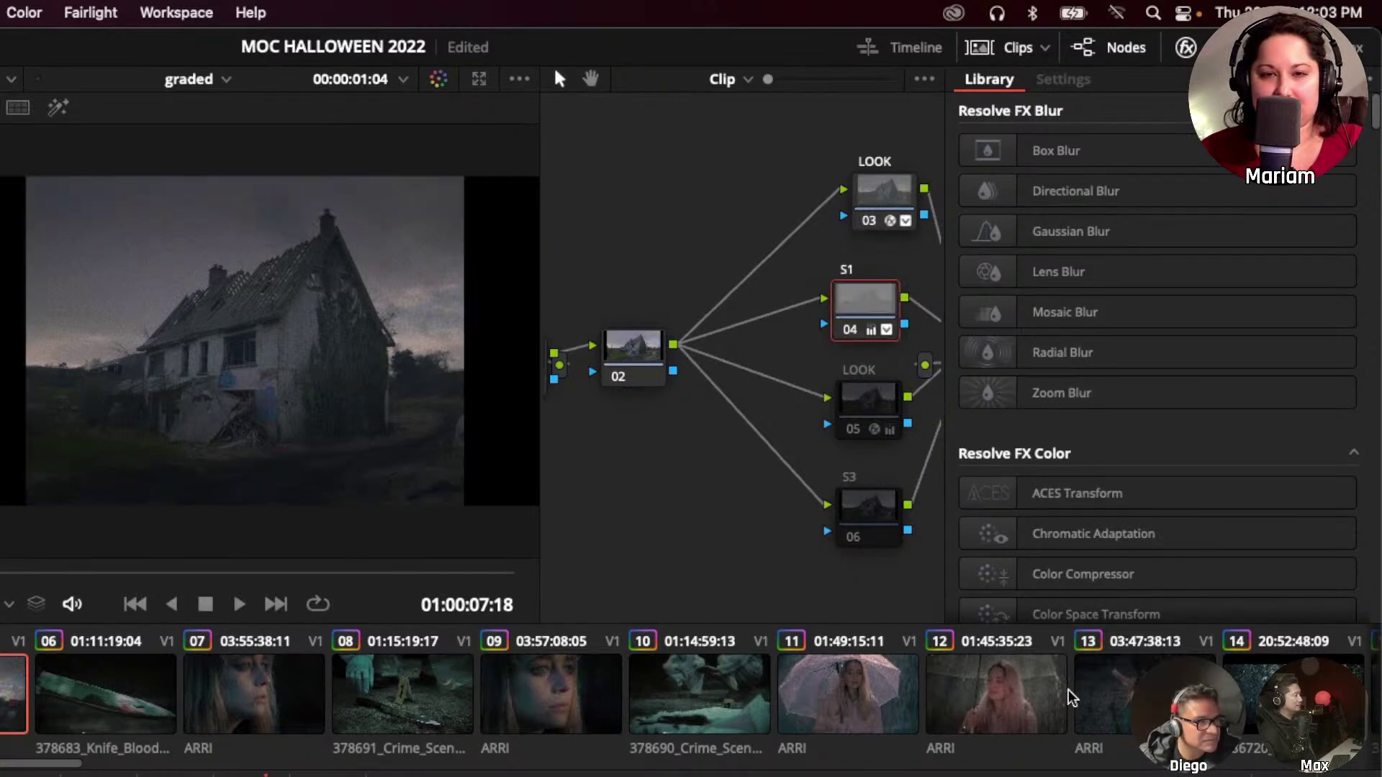
key(super+d)
key(super+d)
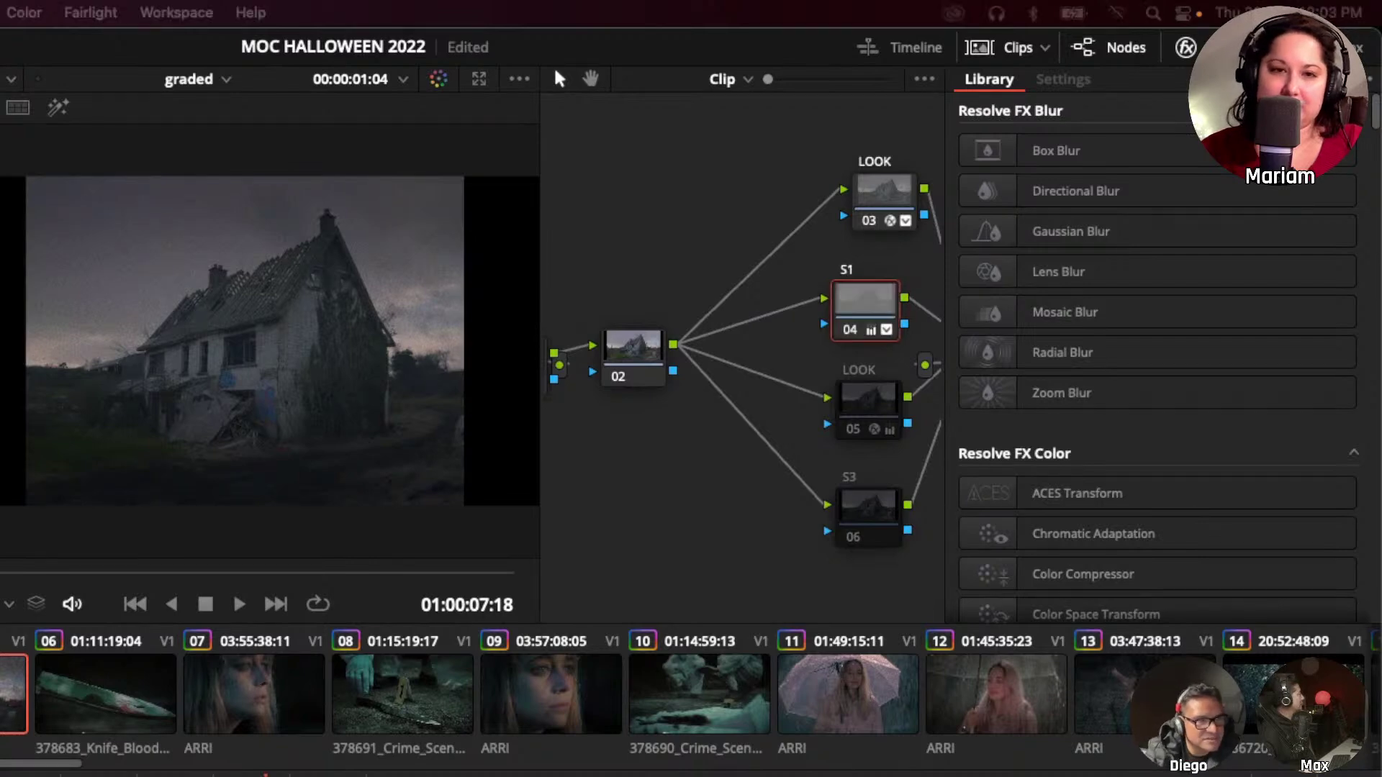
Enable LOOK node 05 and toggle it off and on to compare its color effect.
click(1185, 47)
click(960, 417)
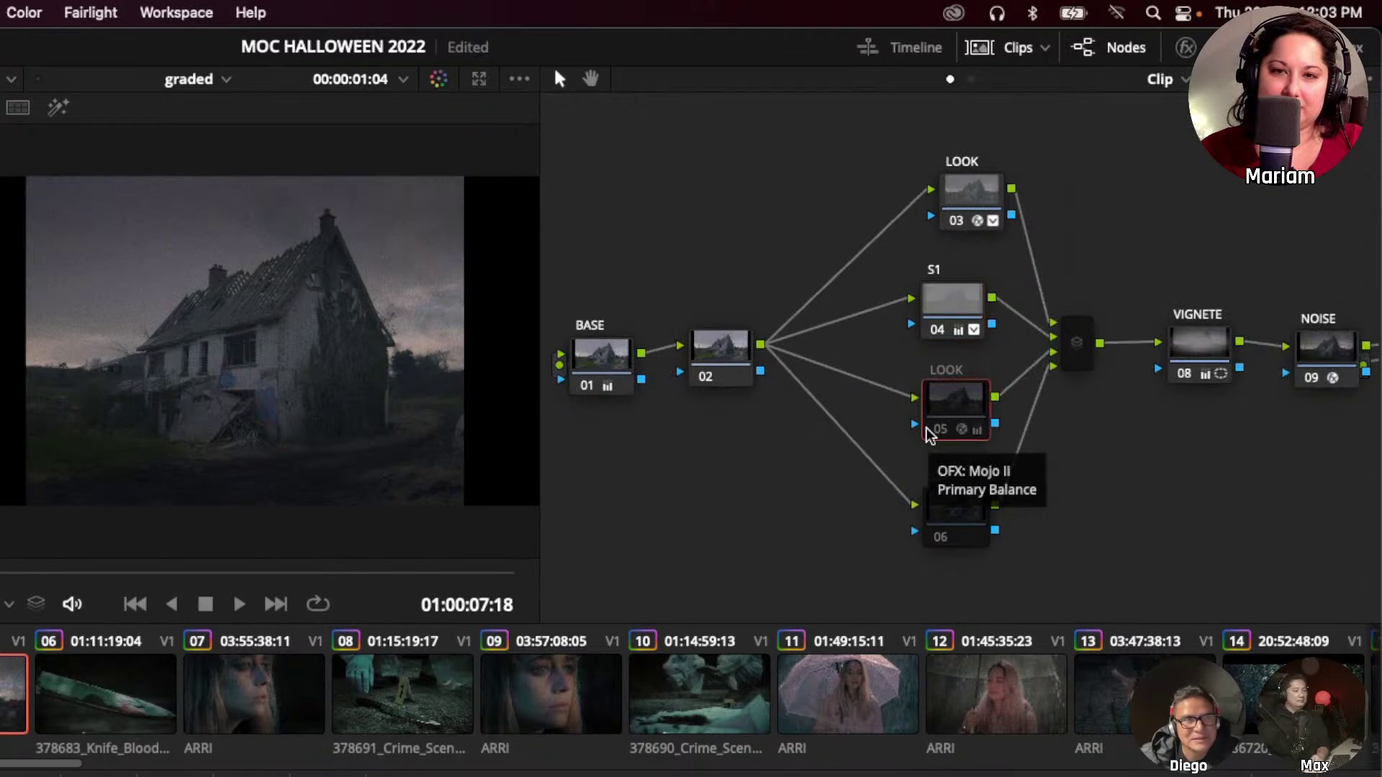
key(super+d)
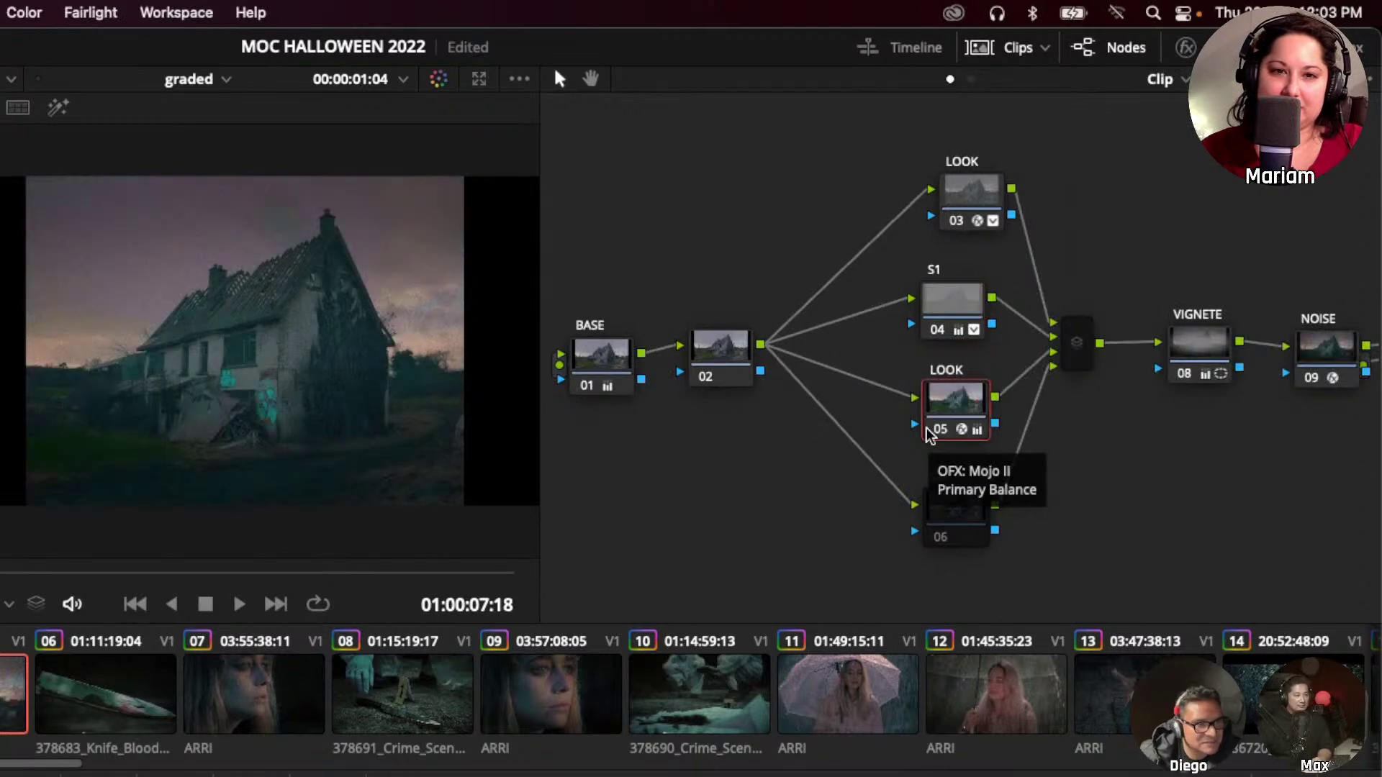
key(super+d)
key(super+d)
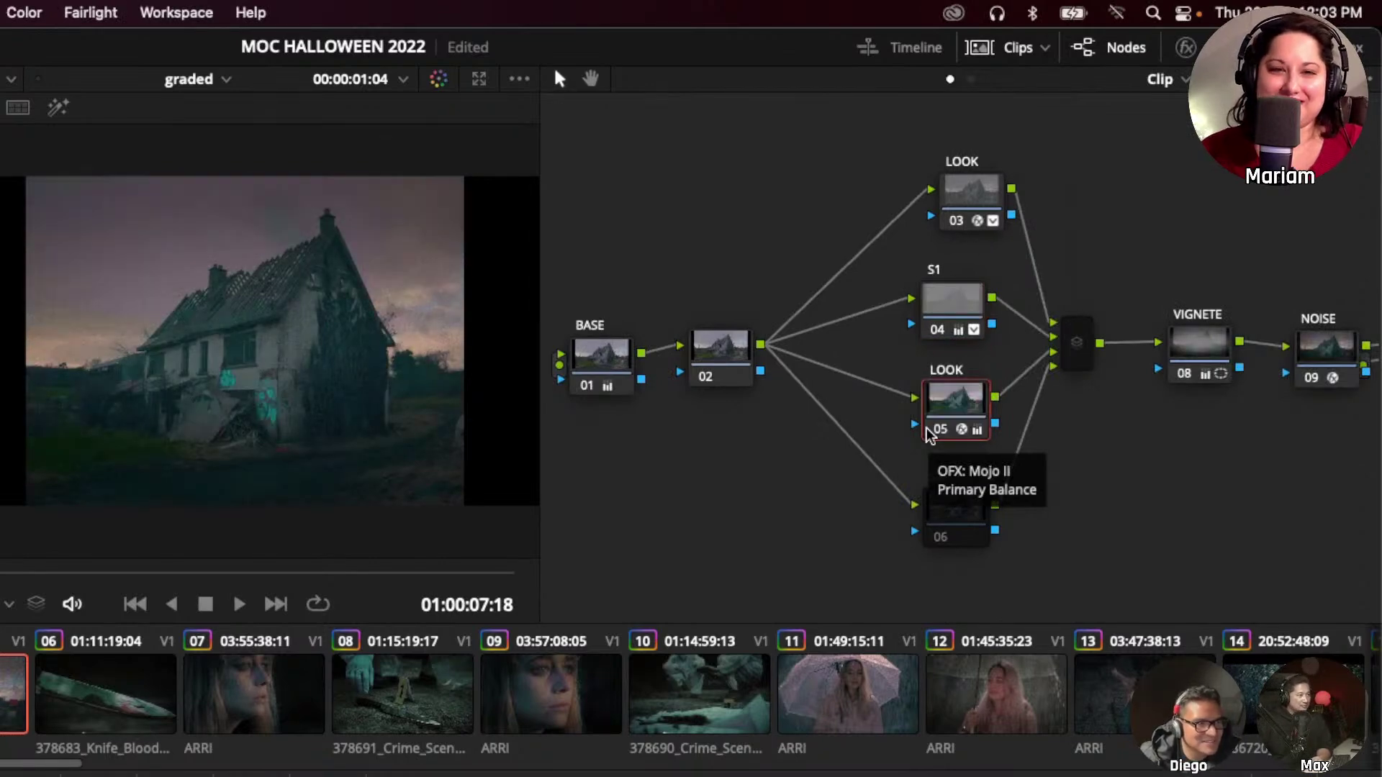
Undo the node activations back to the ungraded house shot and redo them to replay the grade's progression.
key(super+z)
key(super+z)
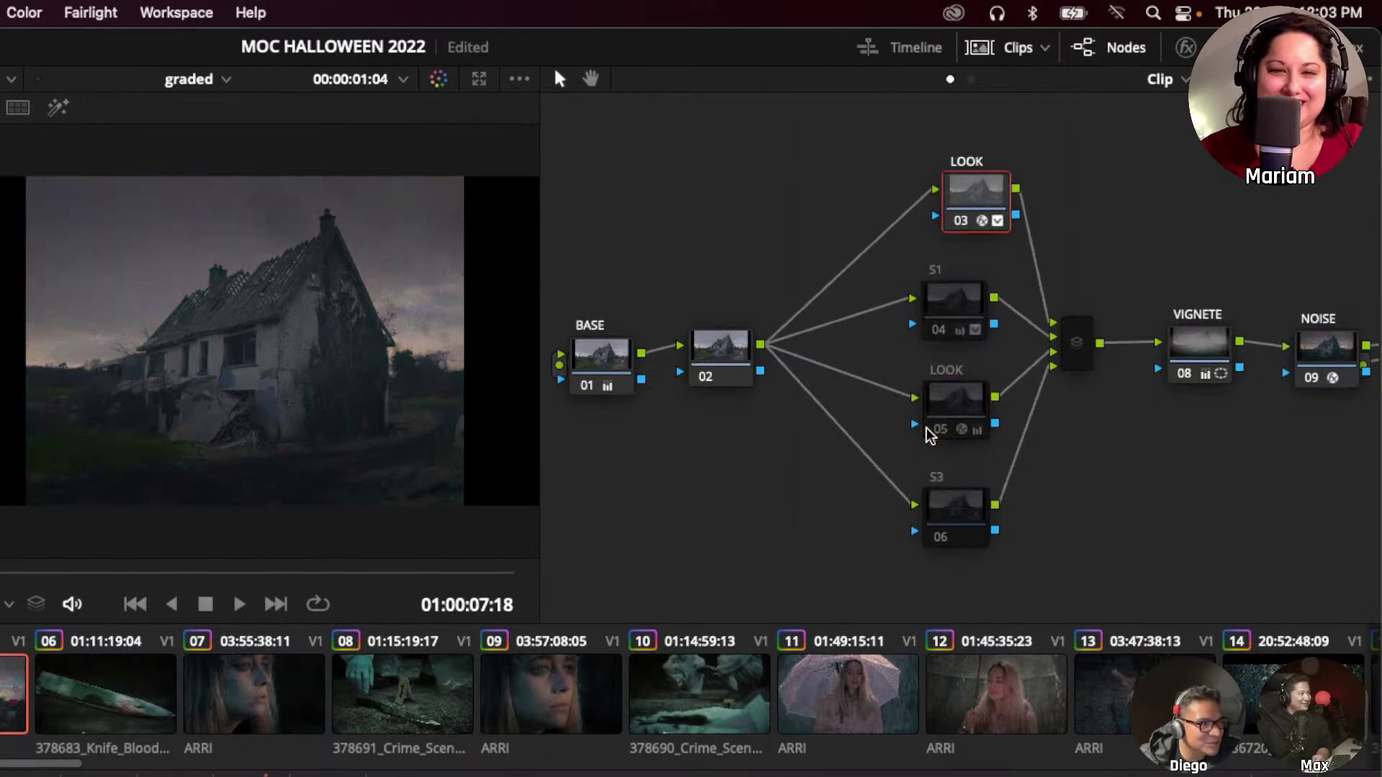
key(super+z)
key(super+z)
key(super+z)
key(super+z)
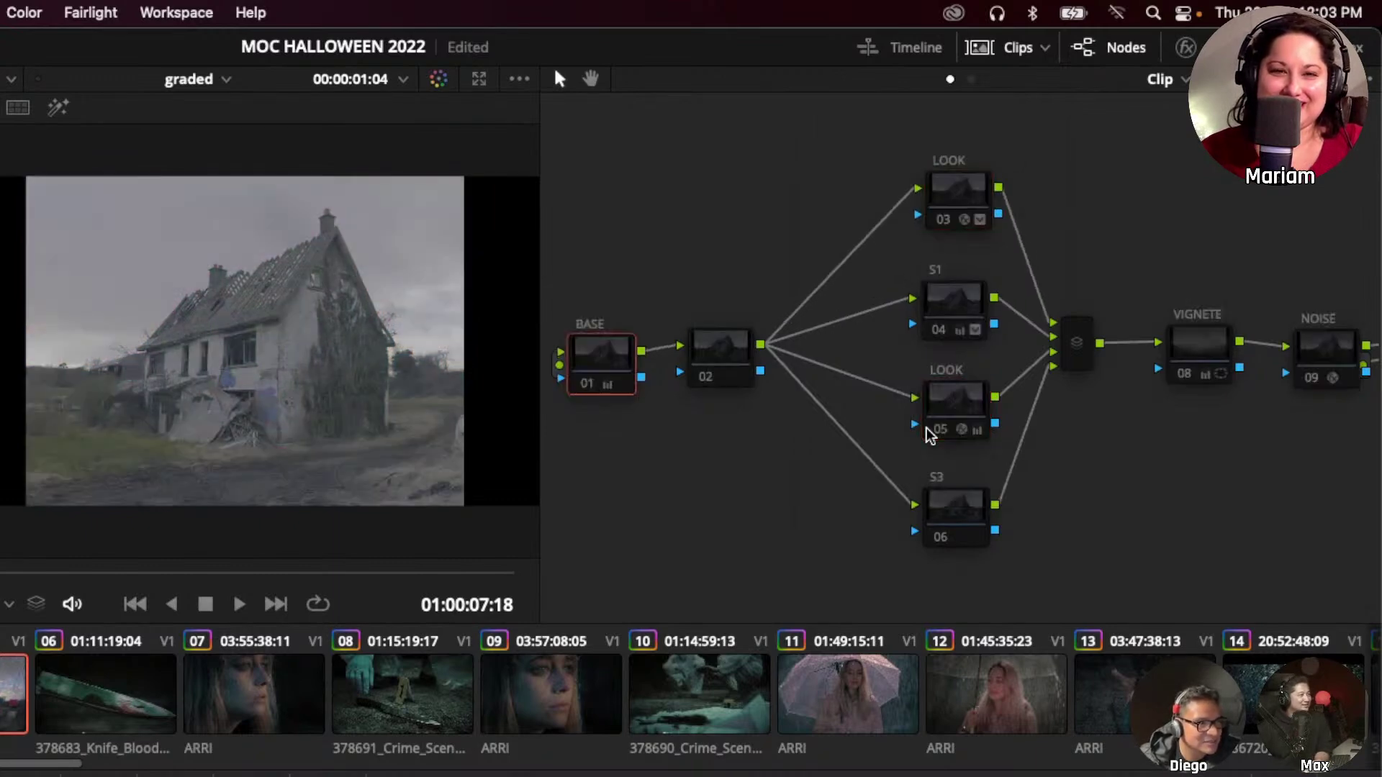
key(super+shift+z)
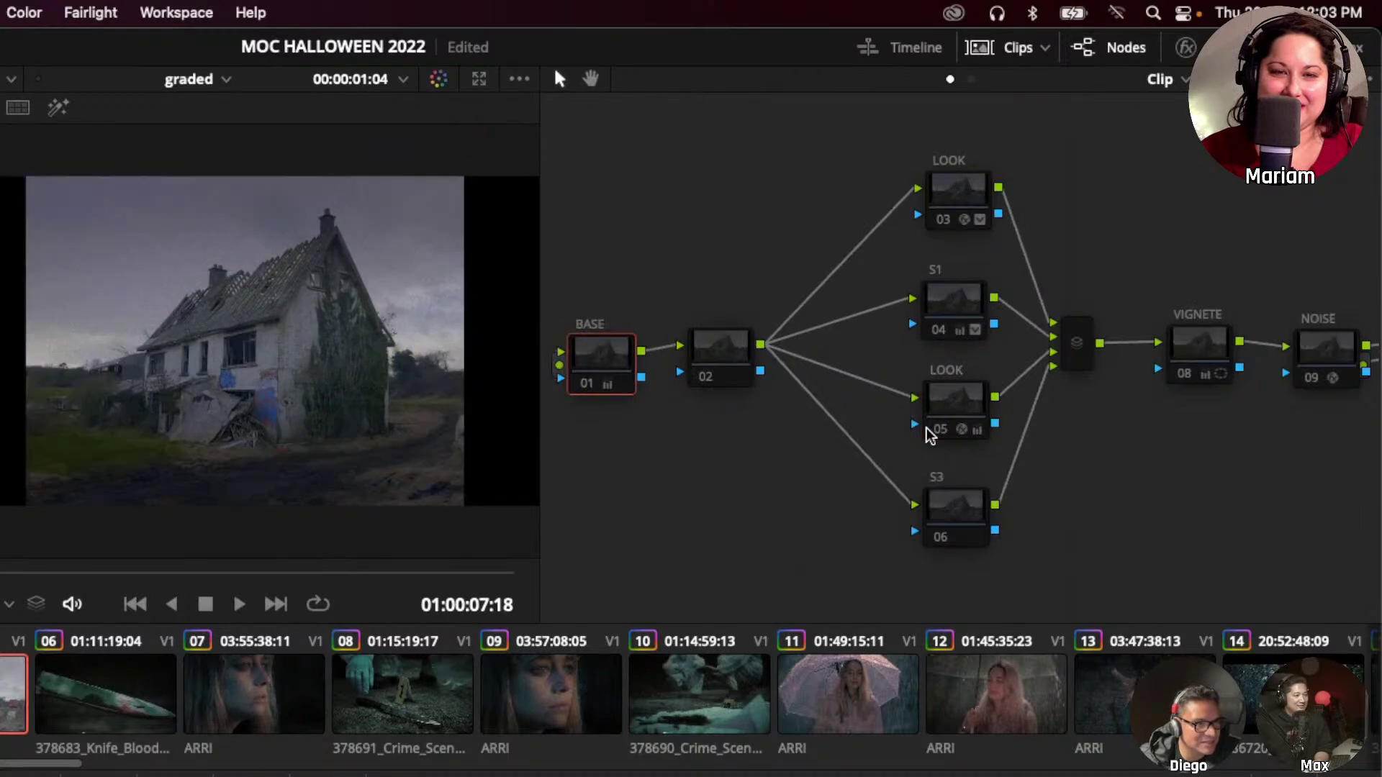
key(super+shift+z)
key(super+shift+z)
key(super+shift+z)
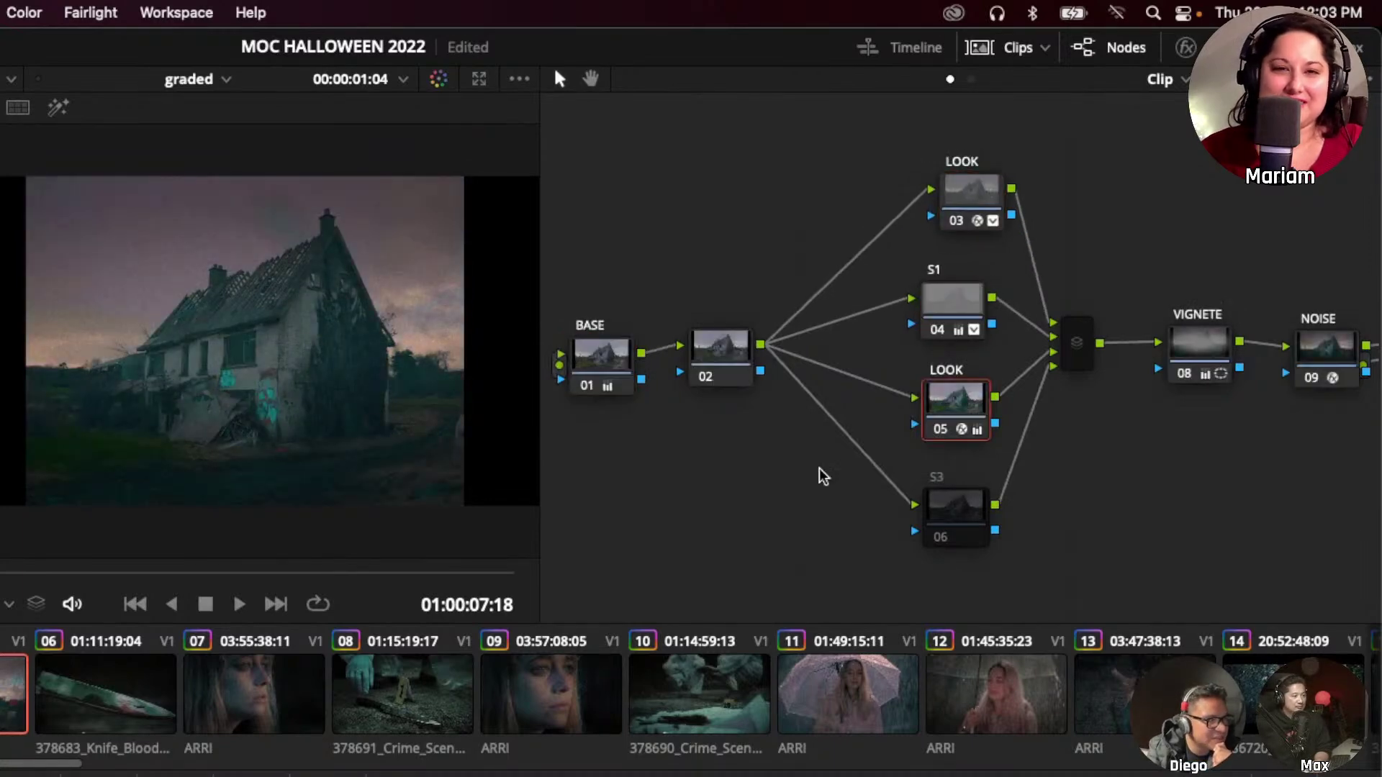
In LOOK node 05's Mojo II effect, set Mojo Tint to -17.4 and Punch It to -45.0, and save the project.
click(1186, 47)
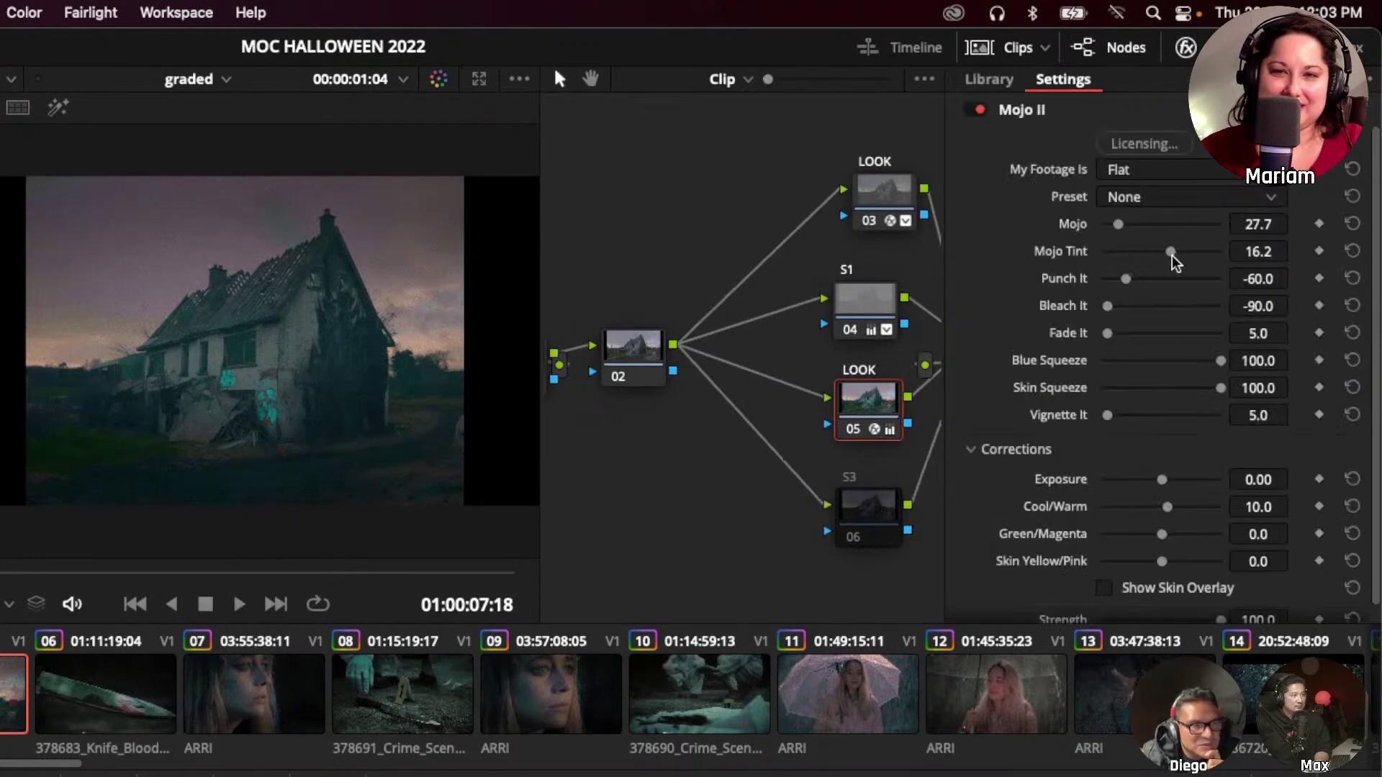
drag(1171, 252, 1133, 286)
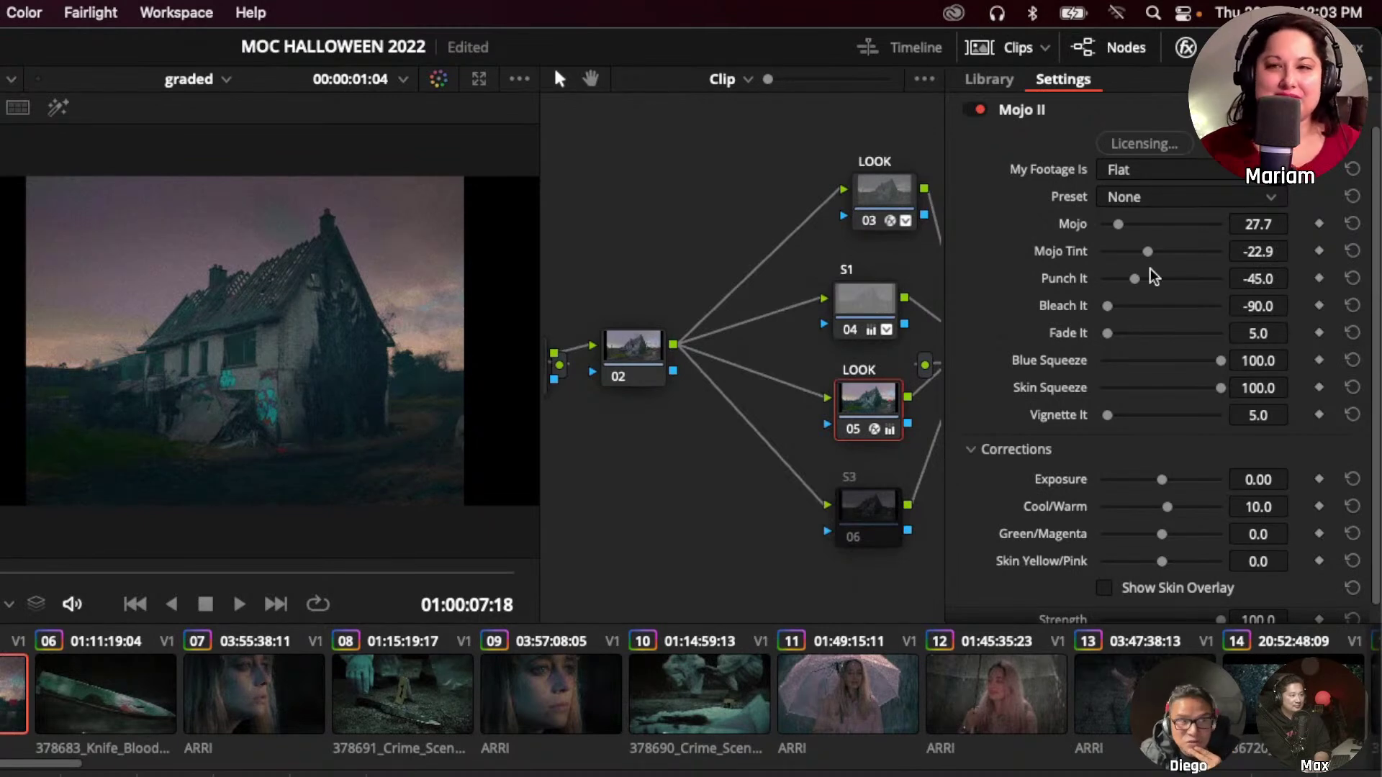
drag(1147, 252, 1149, 252)
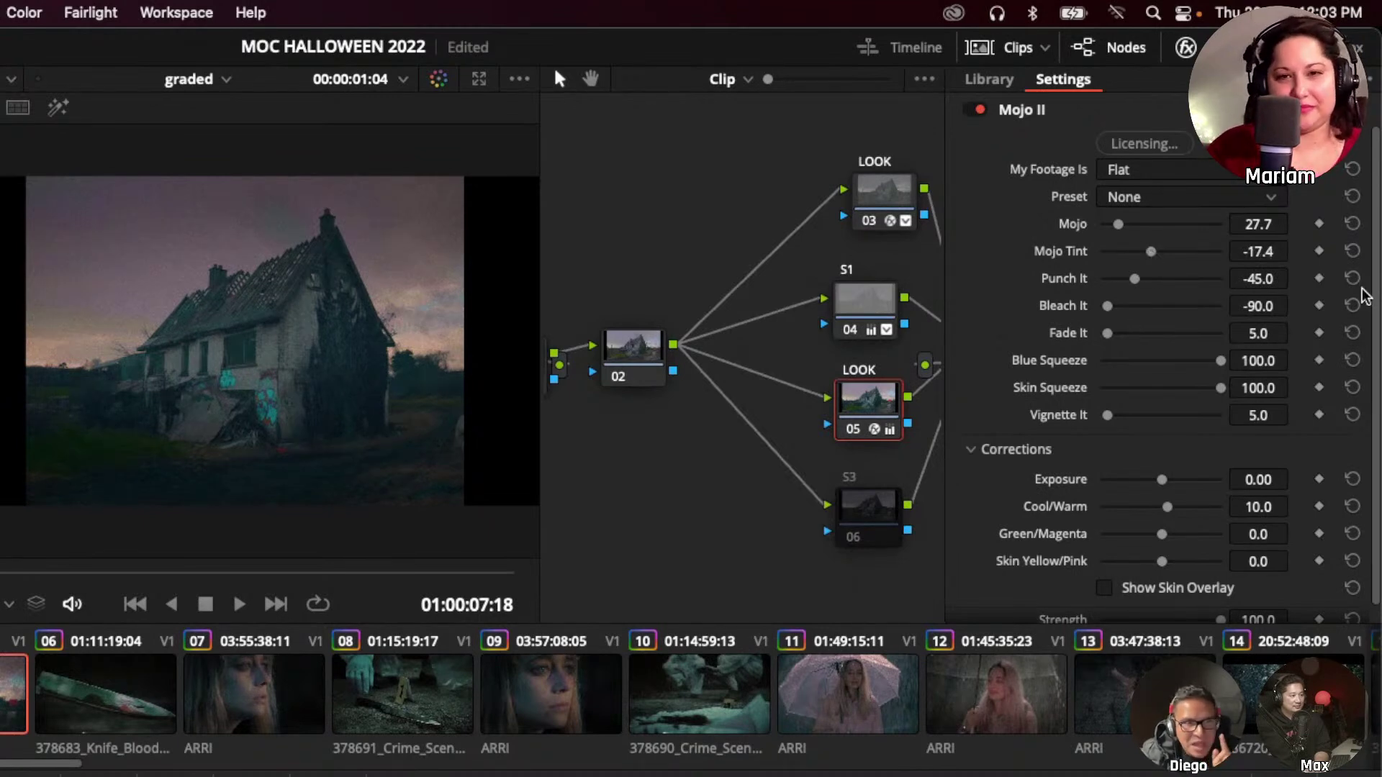
scroll(1370, 291, down, 1)
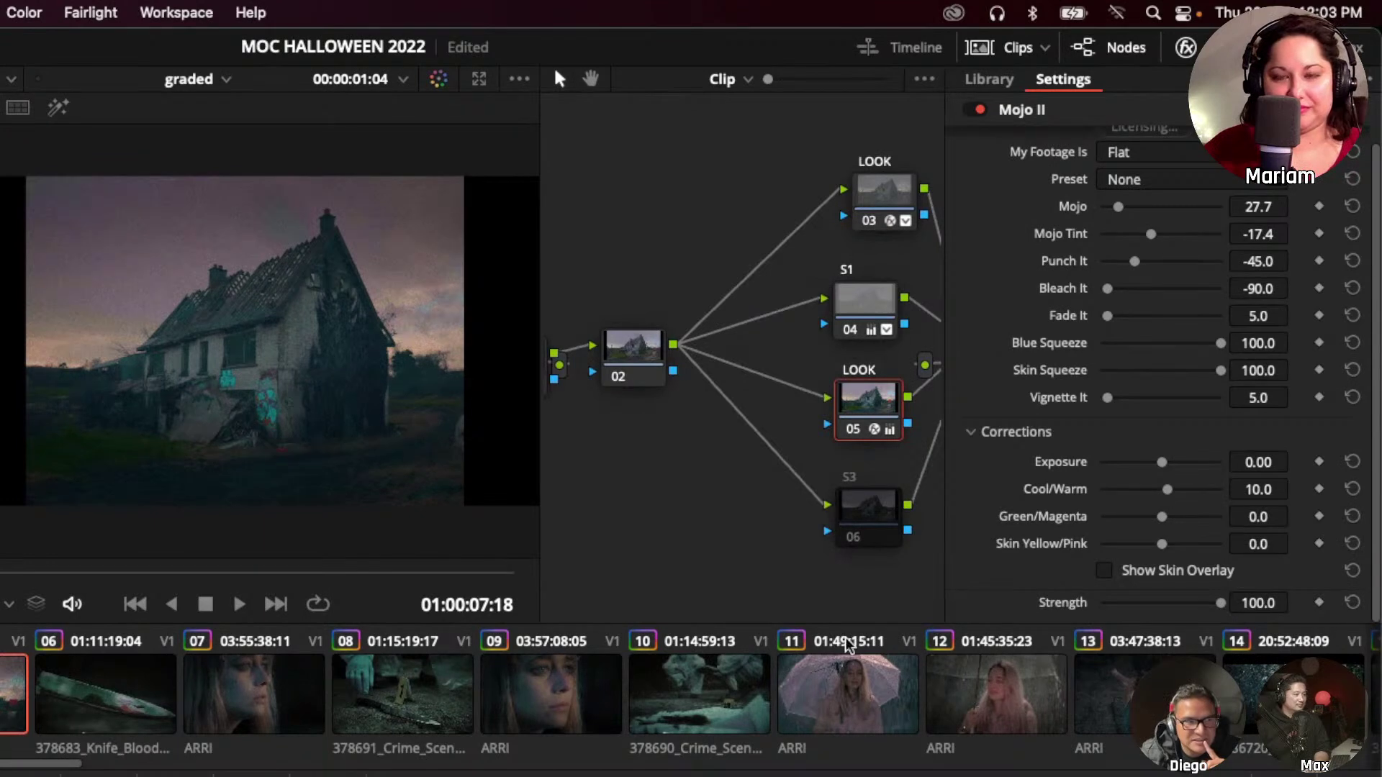
key(super+s)
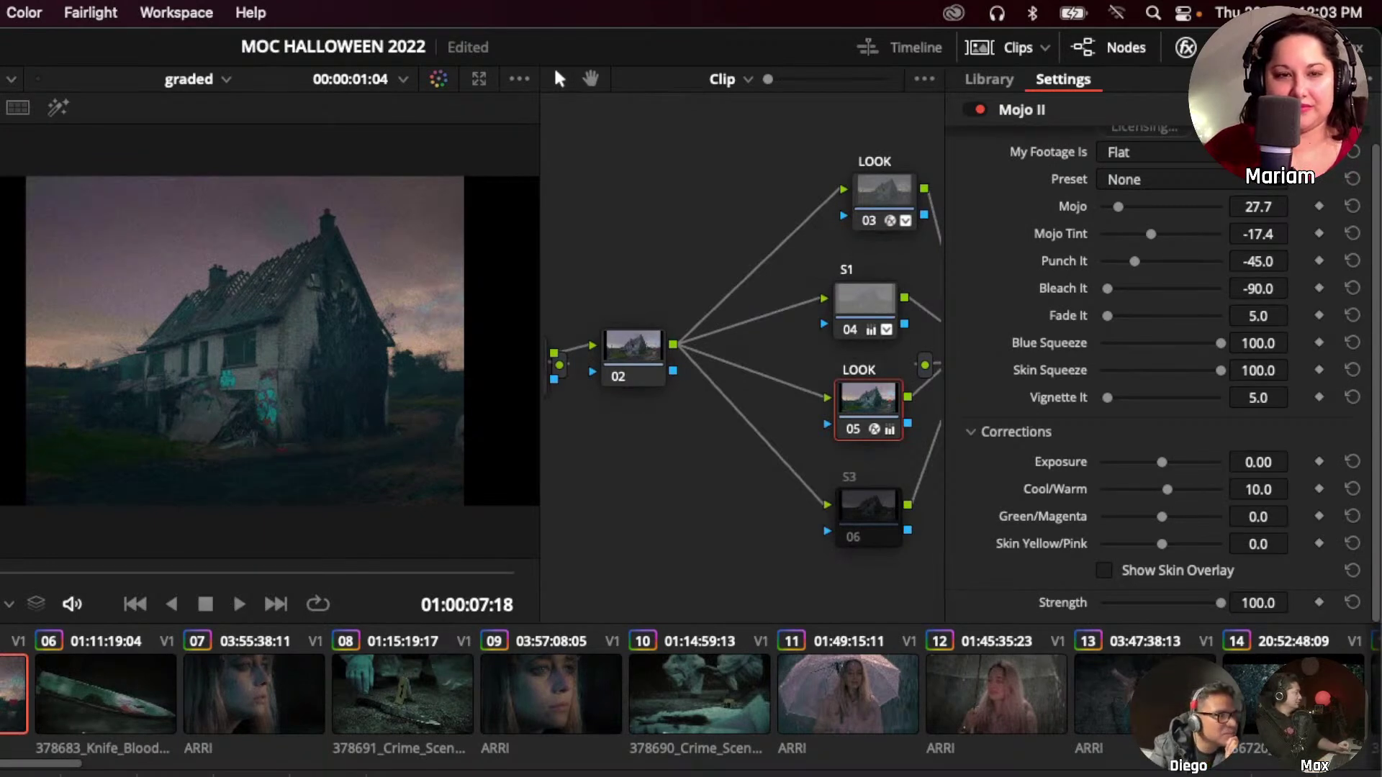
Compare the house shot with the Censor_002 reference still using the image wipe.
key(ctrl+w)
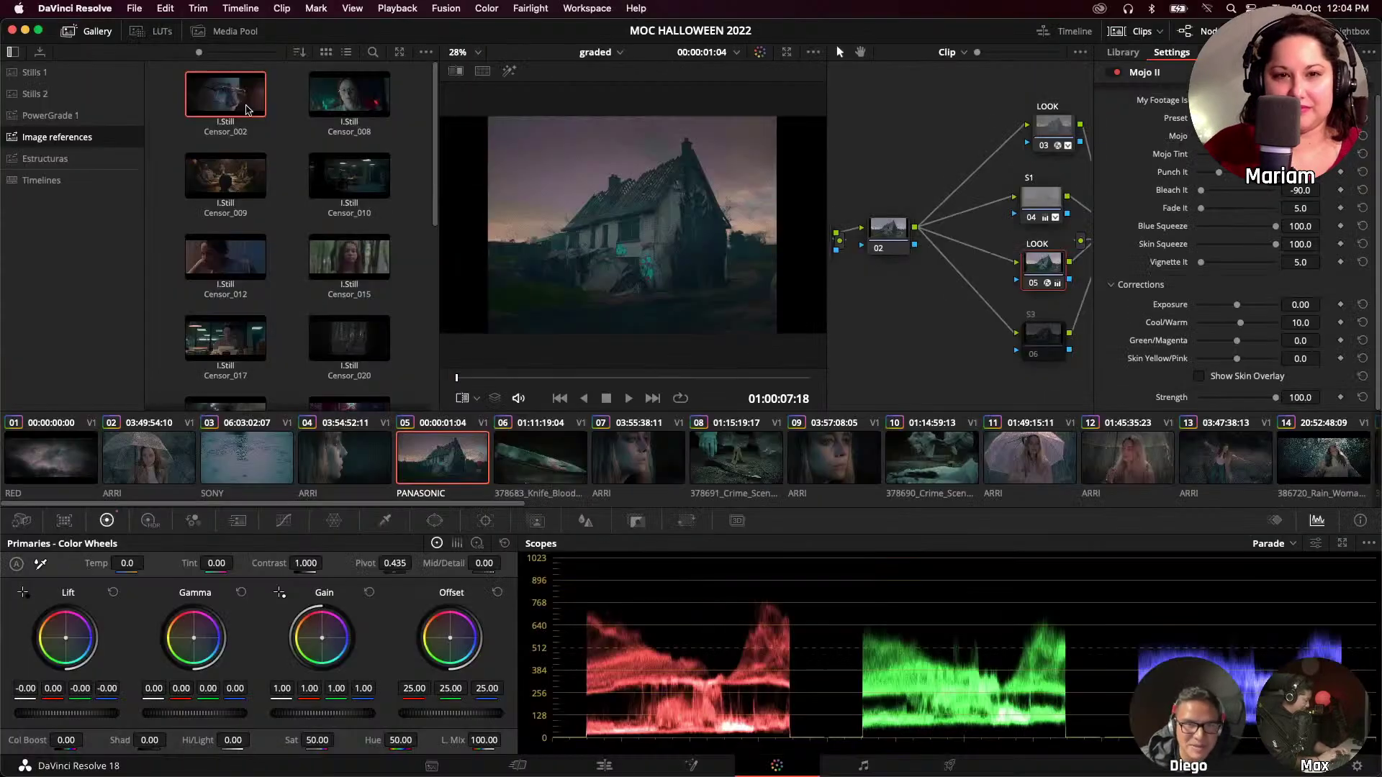
key(ctrl+w)
key(ctrl+w)
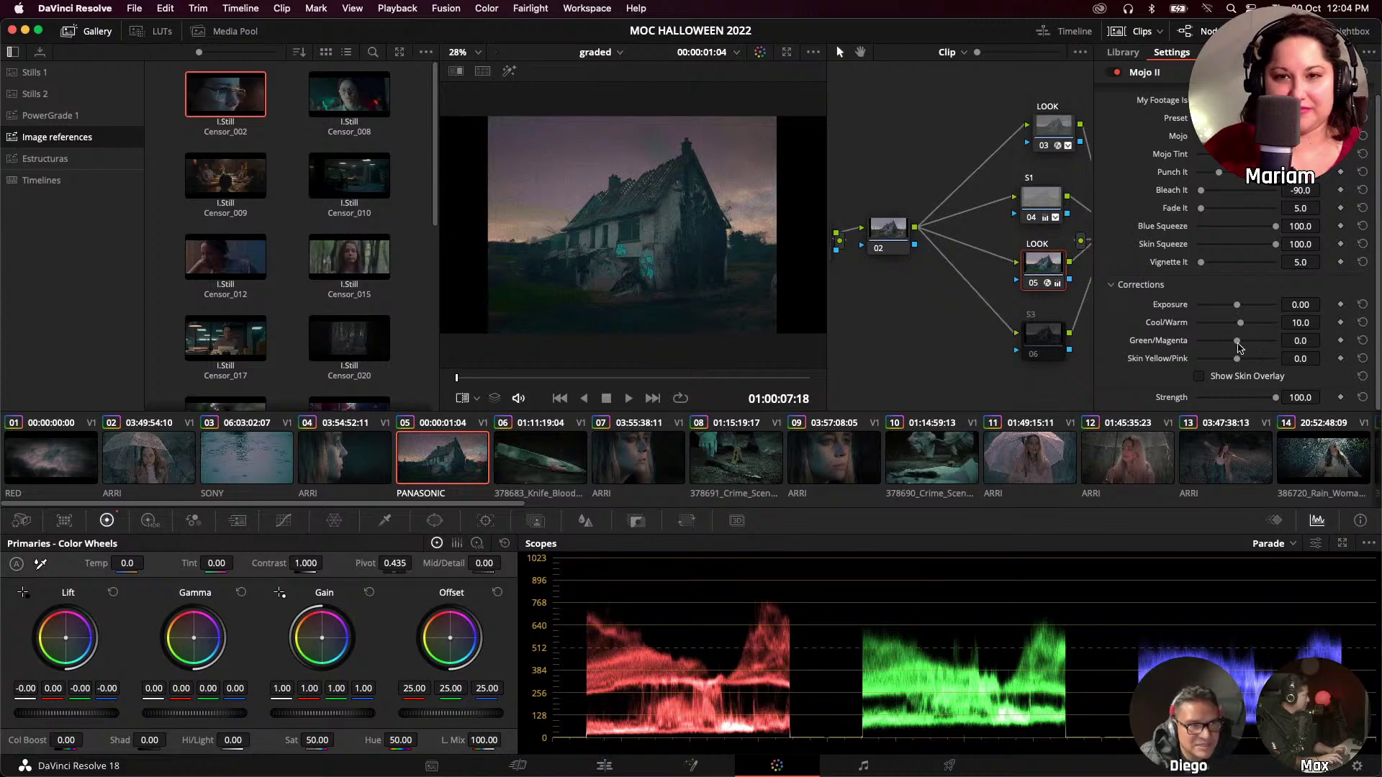
Set LOOK node 05's Mojo II Green/Magenta to 10.1 and Cool/Warm to 15.6, and toggle the grade bypass to compare.
mouse_move(1238, 344)
mouse_down()
mouse_move(1242, 323)
mouse_move(1240, 343)
mouse_up()
key(shift+d)
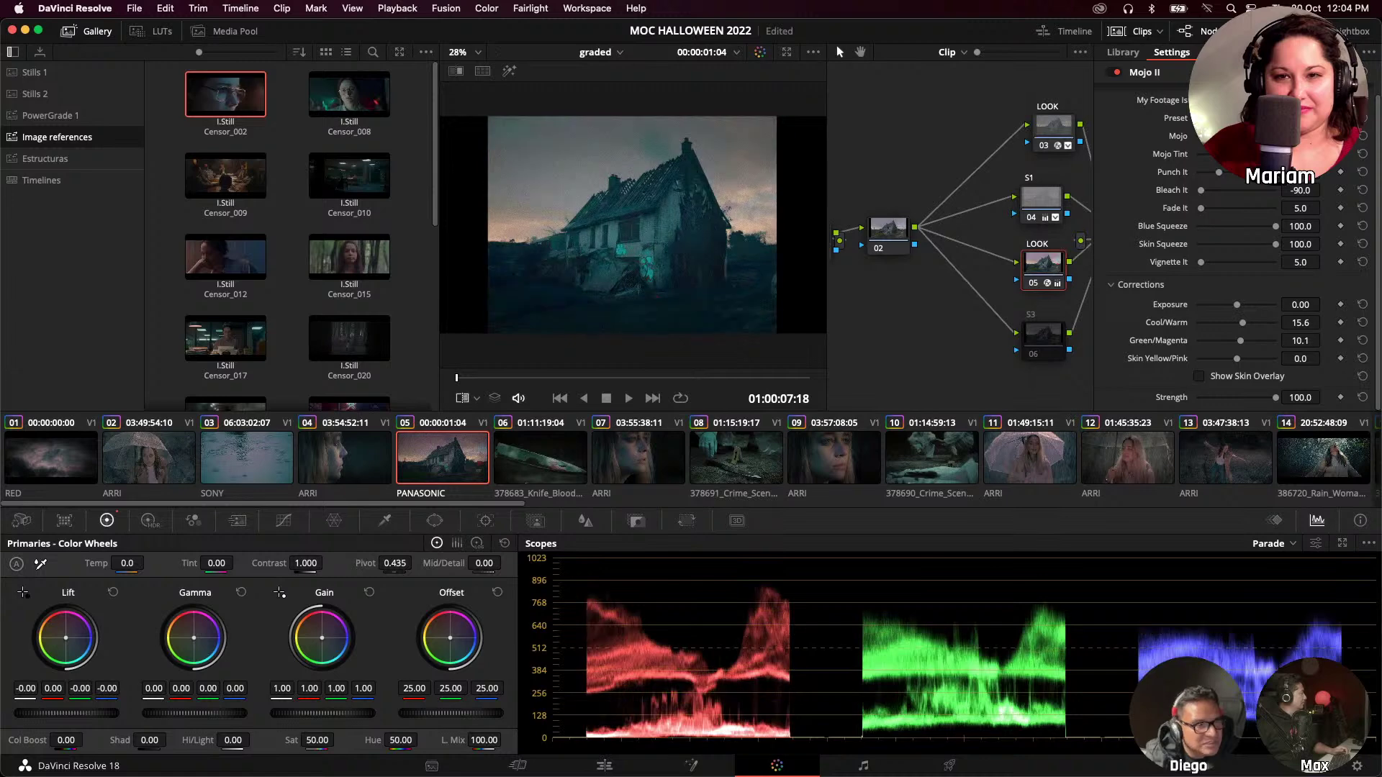
key(shift+d)
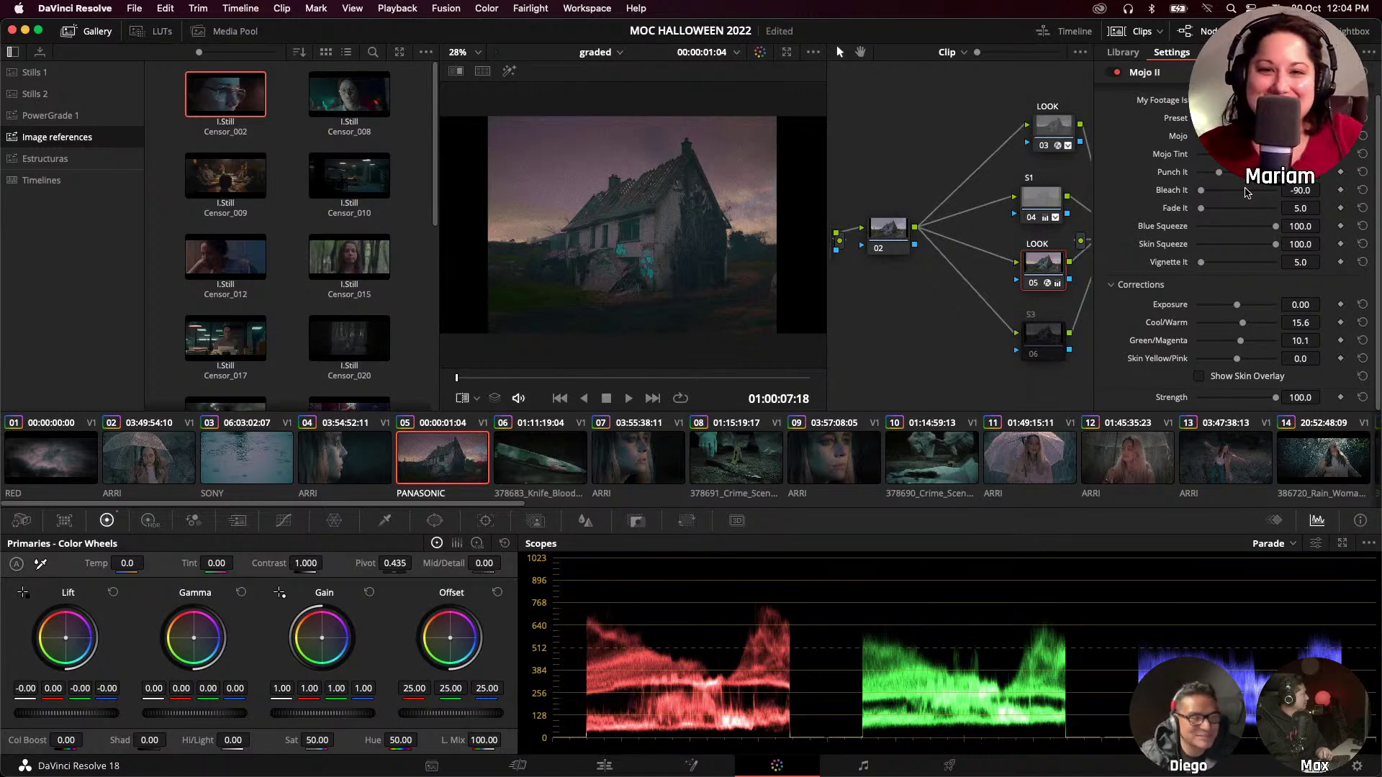
On the cloud shot in clip 01, toggle the LOOK node to compare and set its Mojo II Green/Magenta to 89.0 and Cool/Warm to 10.1.
click(74, 465)
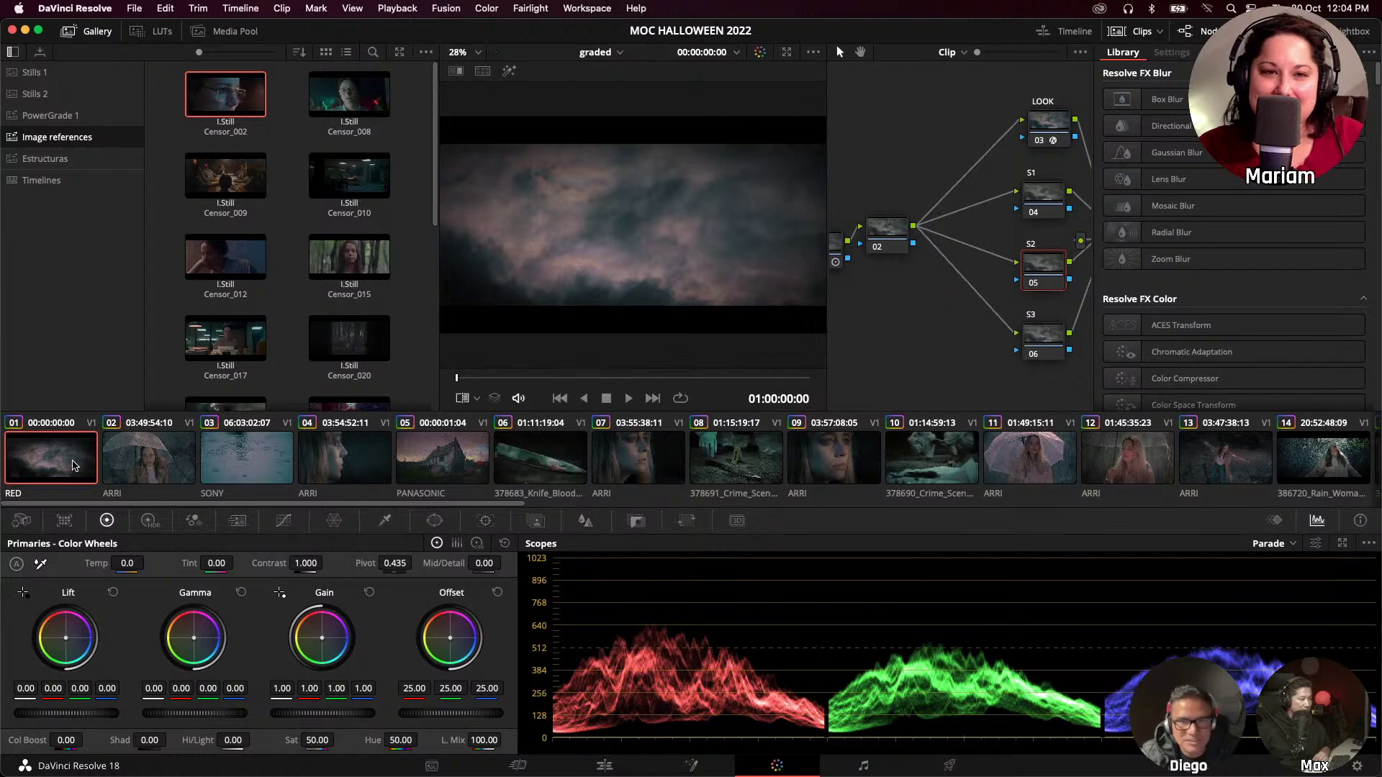
drag(1062, 139, 1067, 139)
key(ctrl+d)
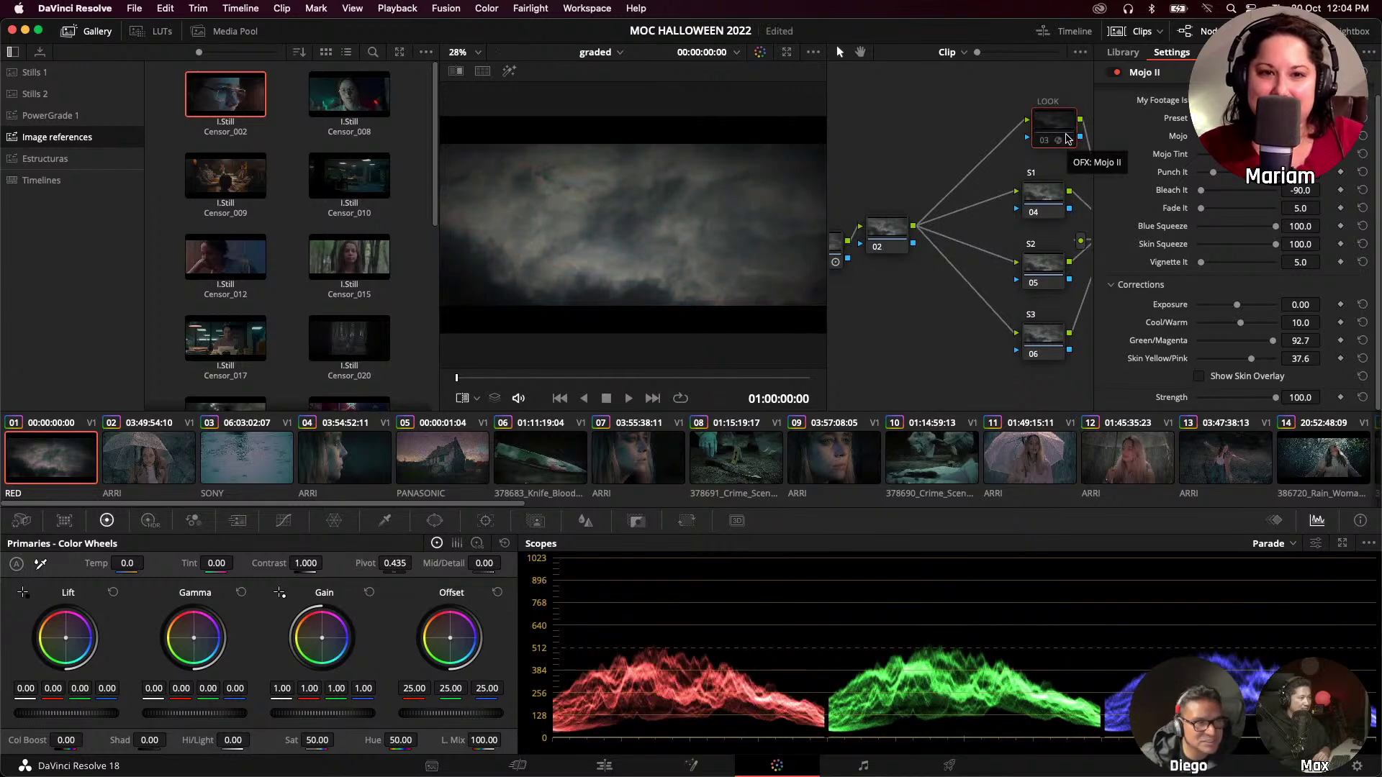
key(ctrl+d)
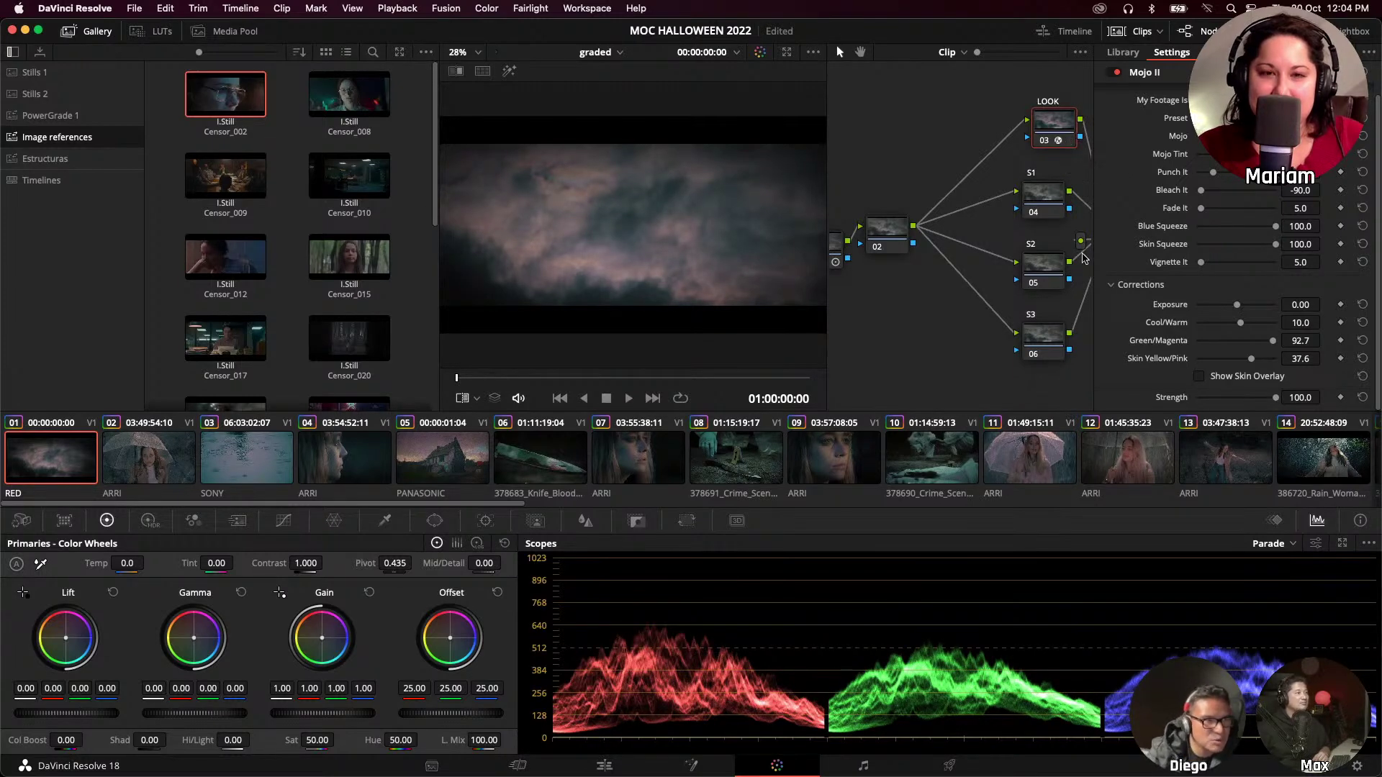
drag(1272, 340, 1240, 325)
Examine the Renoiser grain settings of the cloud shot's NOISE node and compare them with those of the house shot.
scroll(936, 288, right, 5)
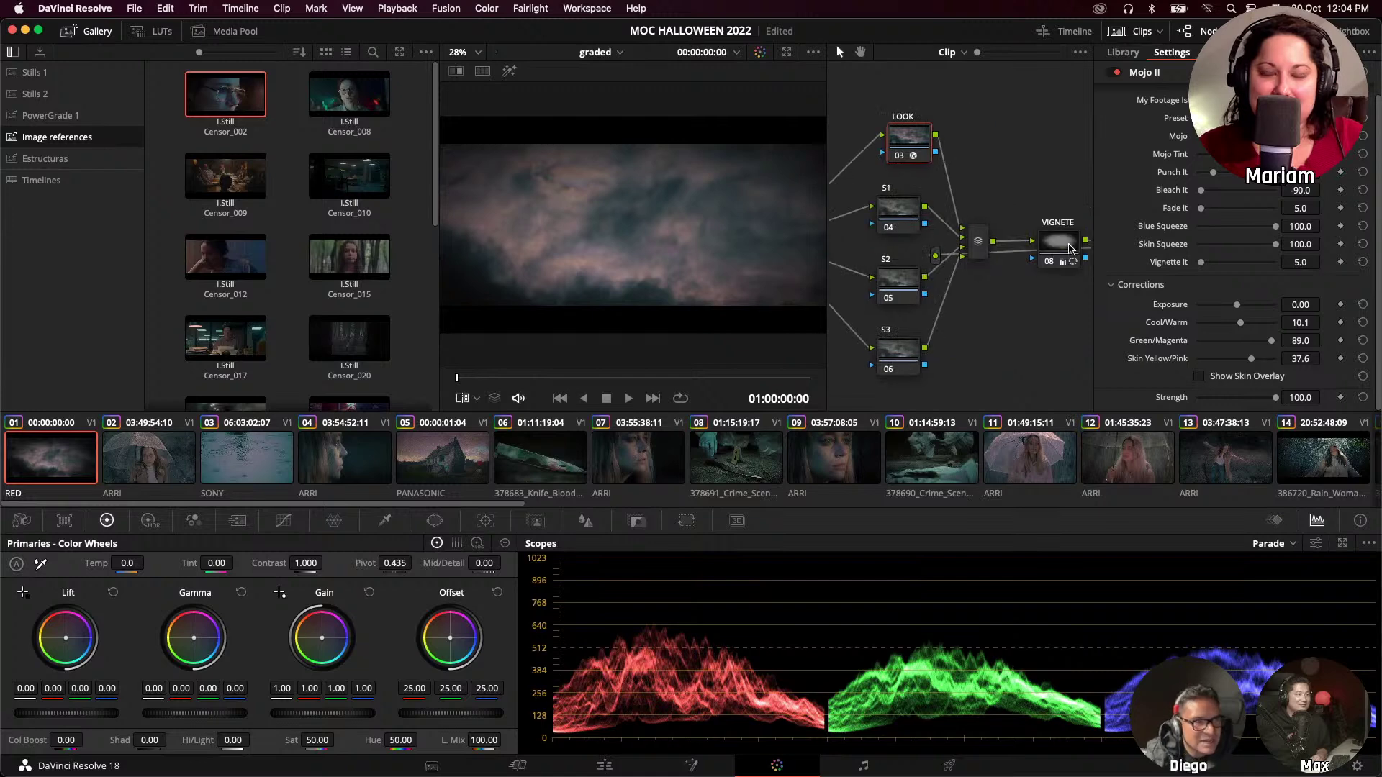
scroll(1069, 249, right, 4)
click(1056, 269)
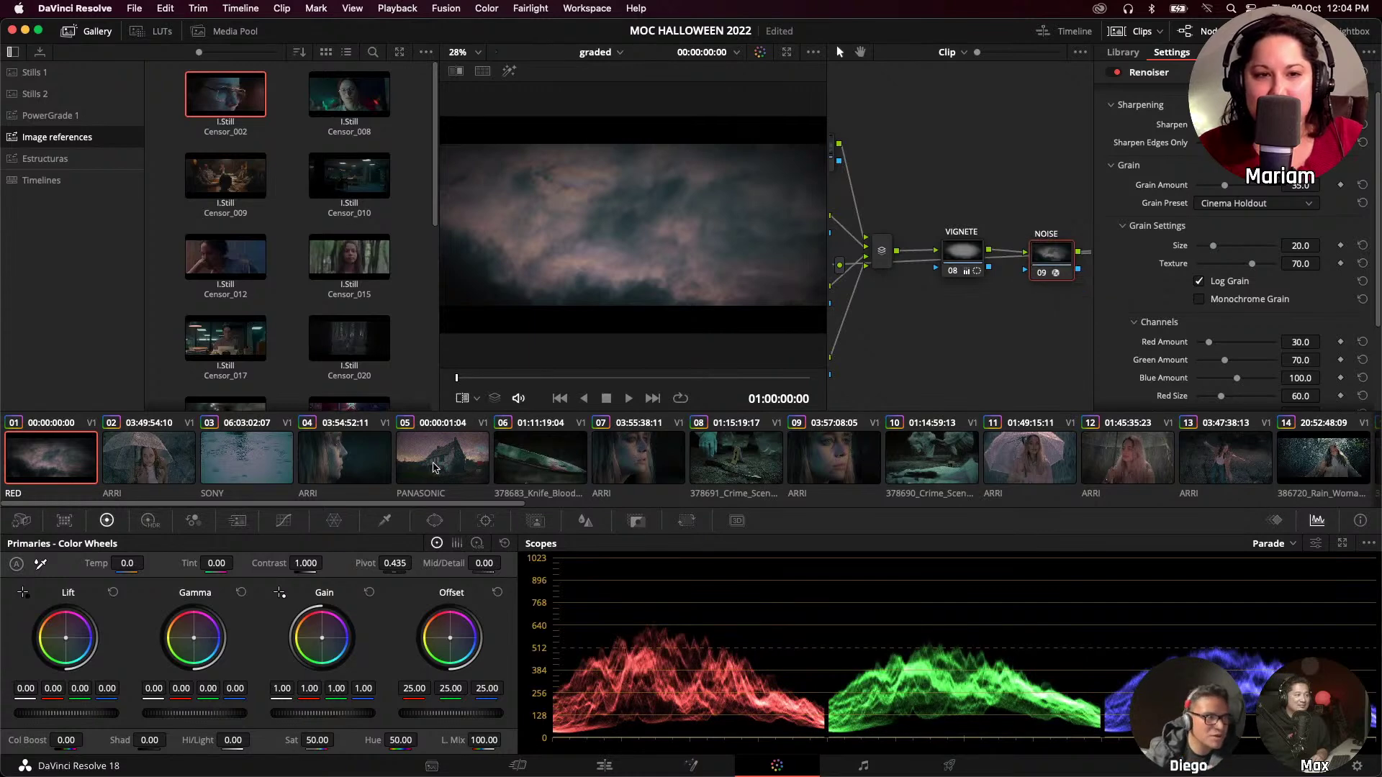
click(433, 464)
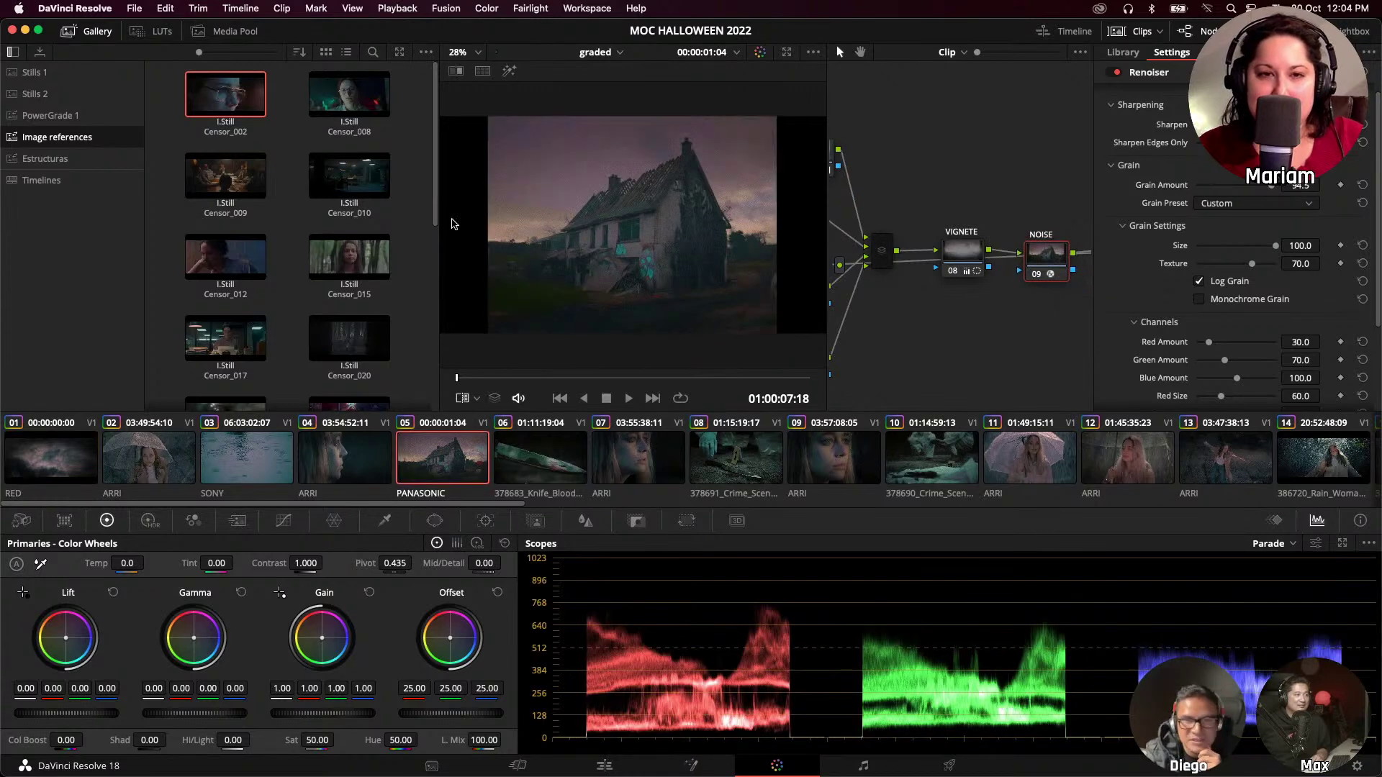
Compare the graded face, house, umbrella, knife and crime-scene shots, and examine the node tree of clip 02.
click(360, 453)
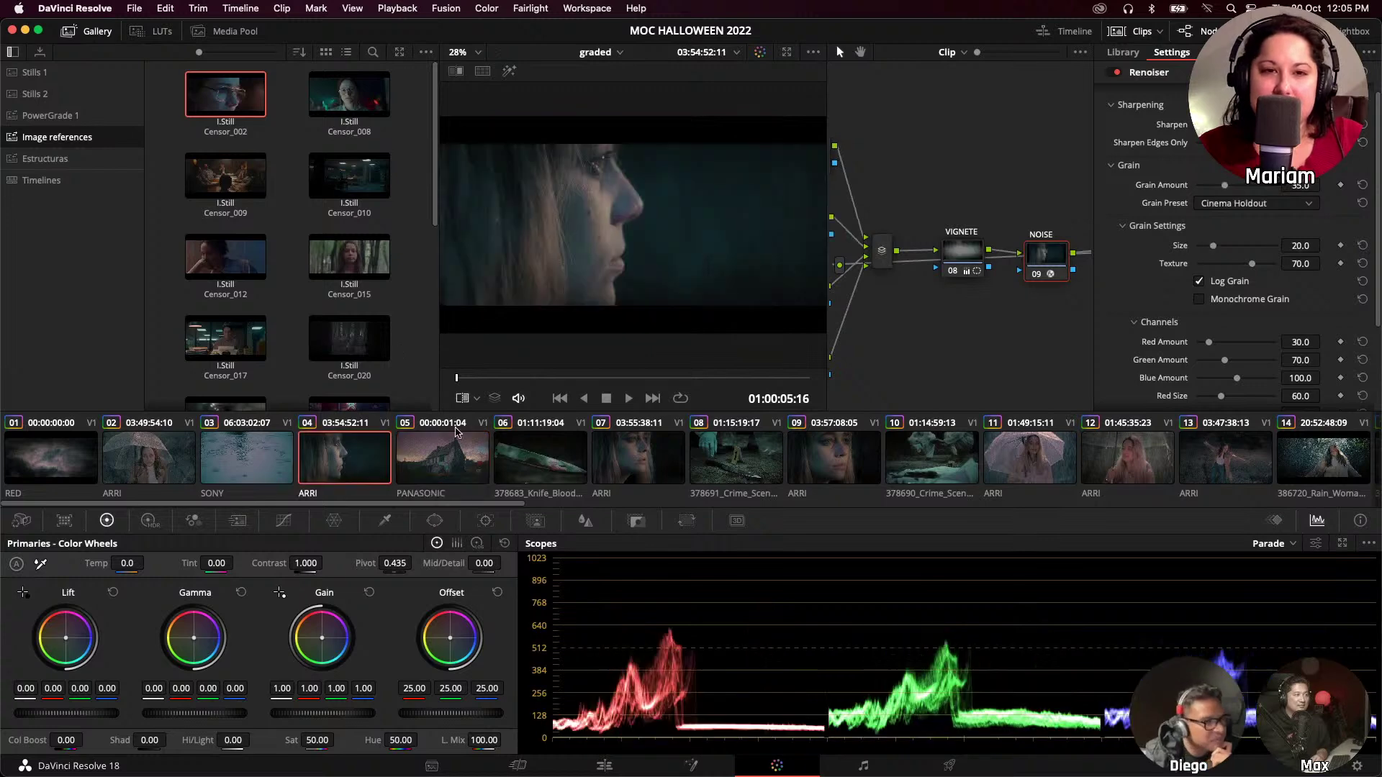
click(421, 478)
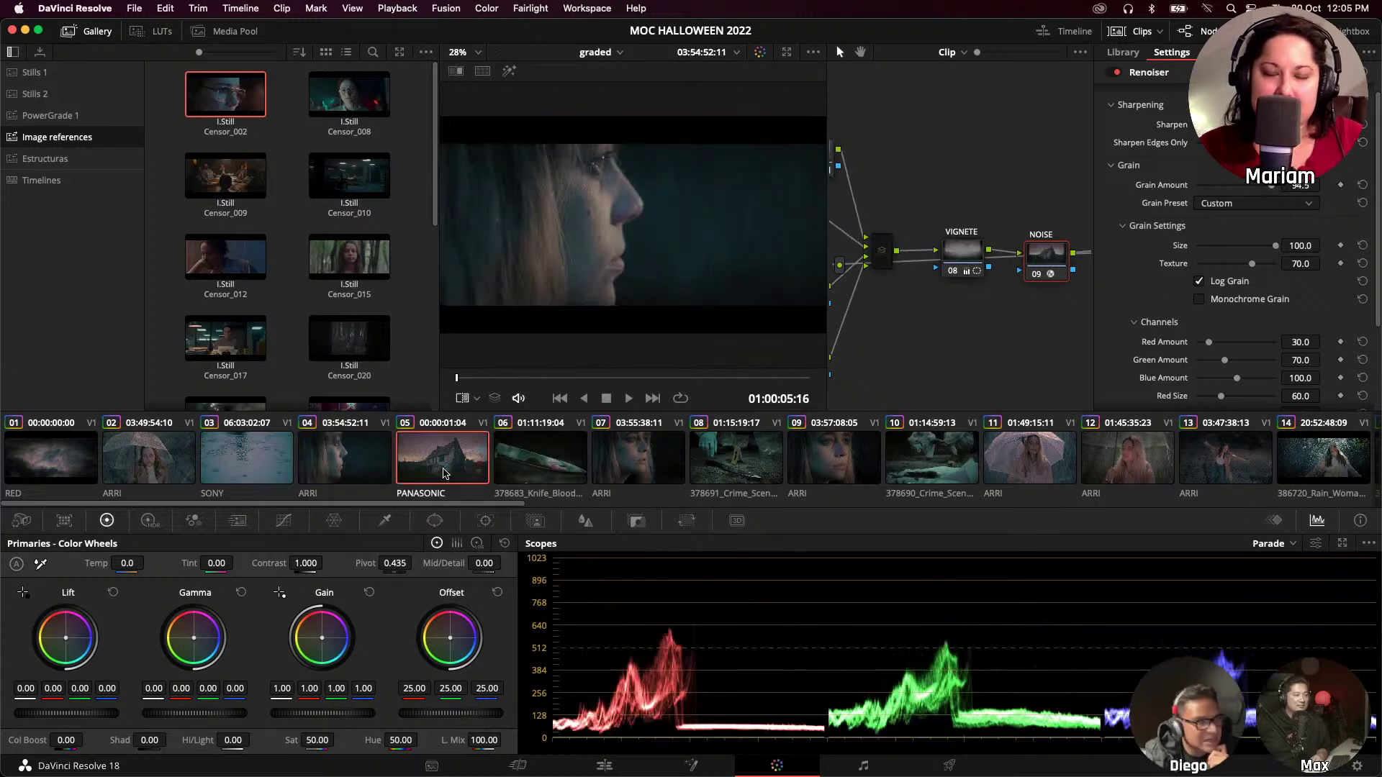
click(441, 465)
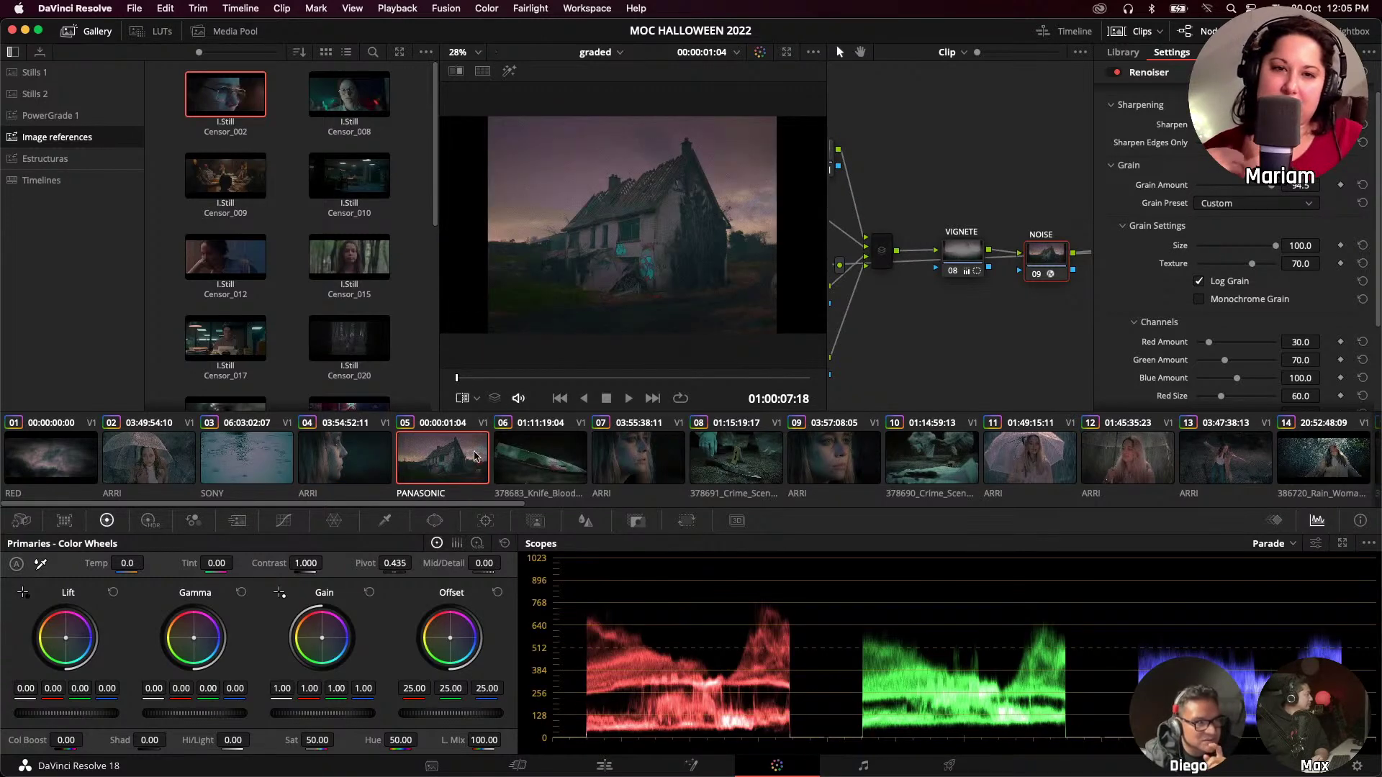
click(132, 469)
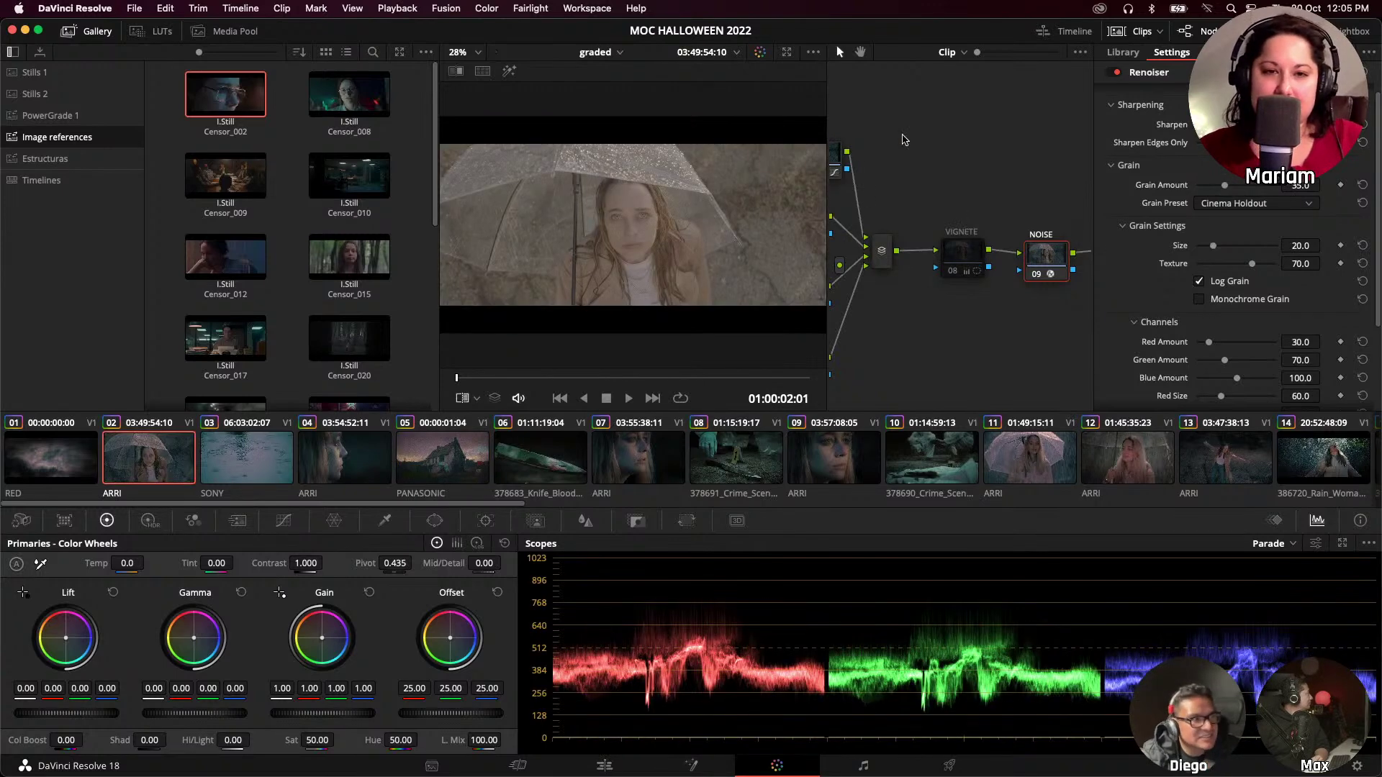
scroll(936, 216, up, 2)
scroll(1020, 303, left, 3)
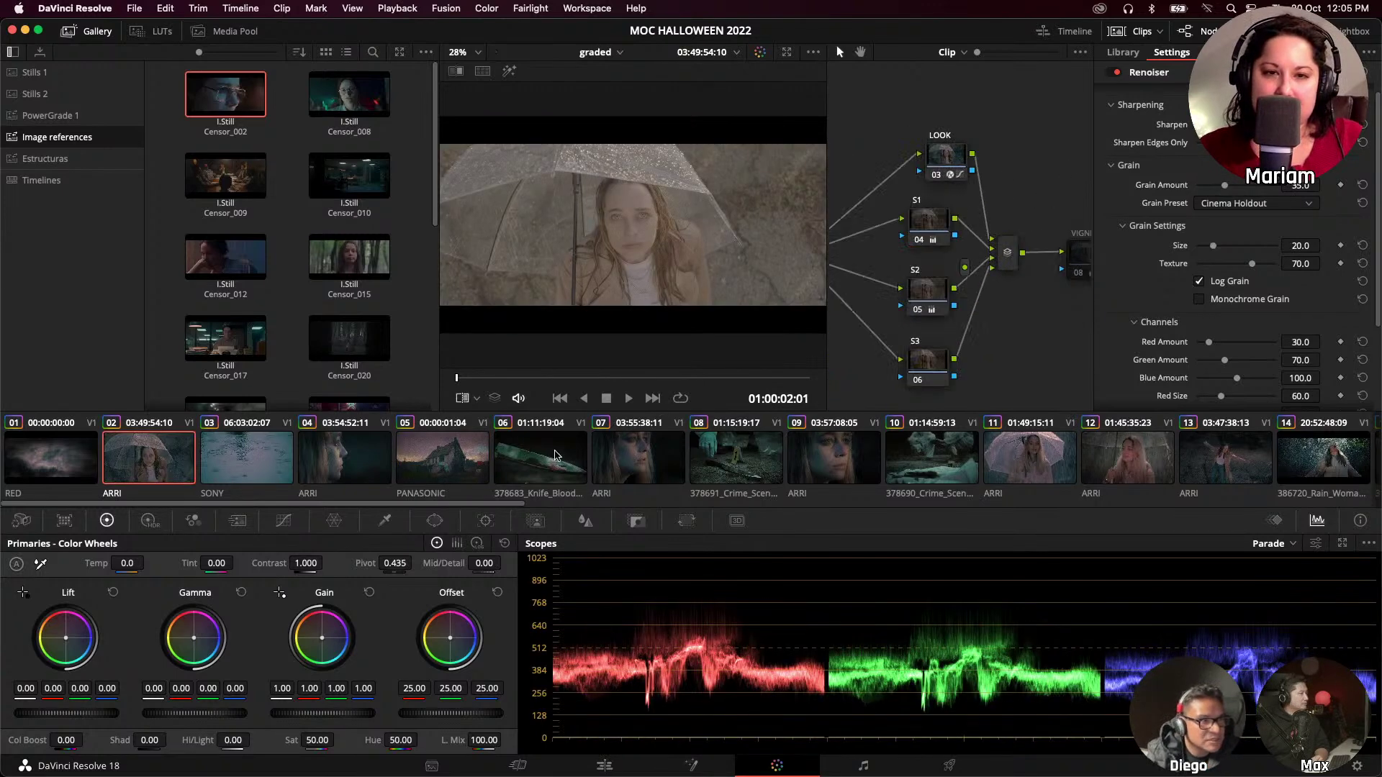
scroll(720, 216, up, 2)
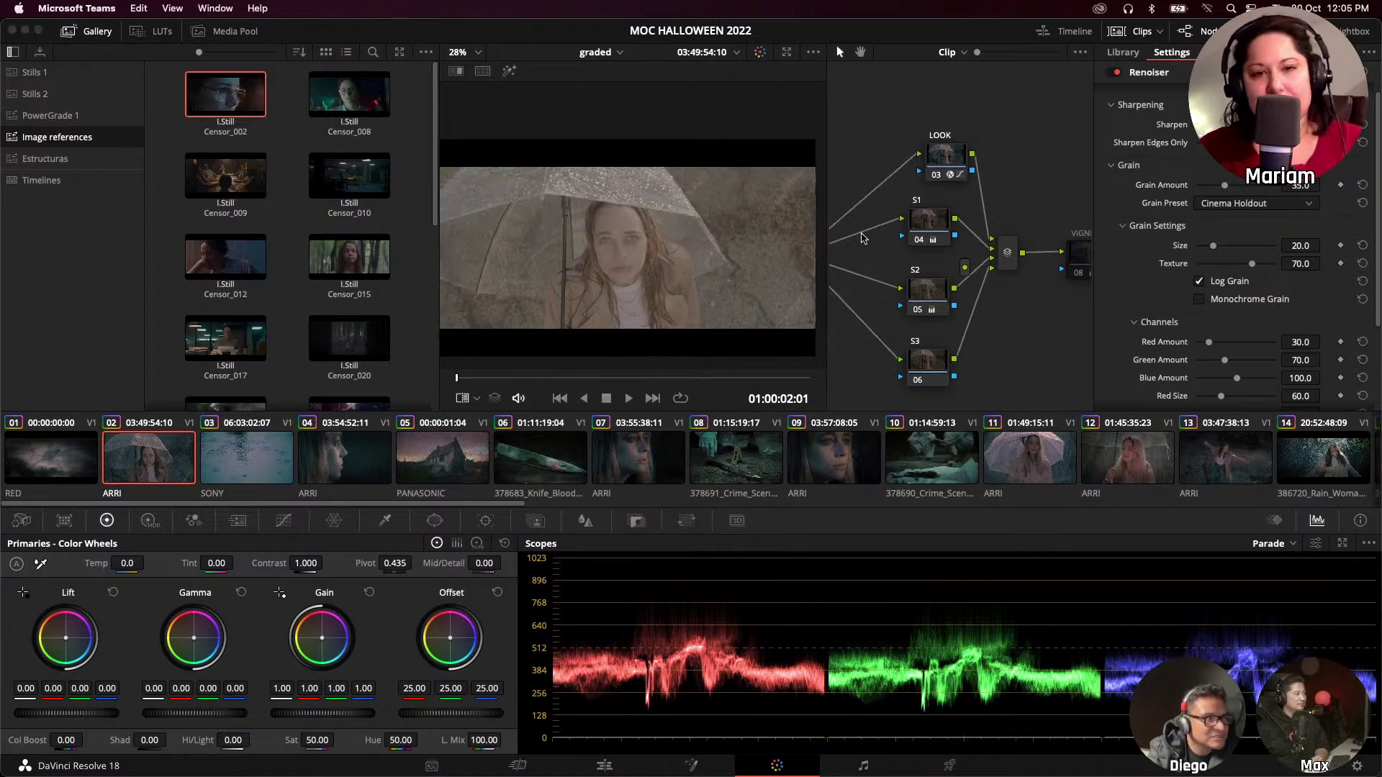
click(439, 475)
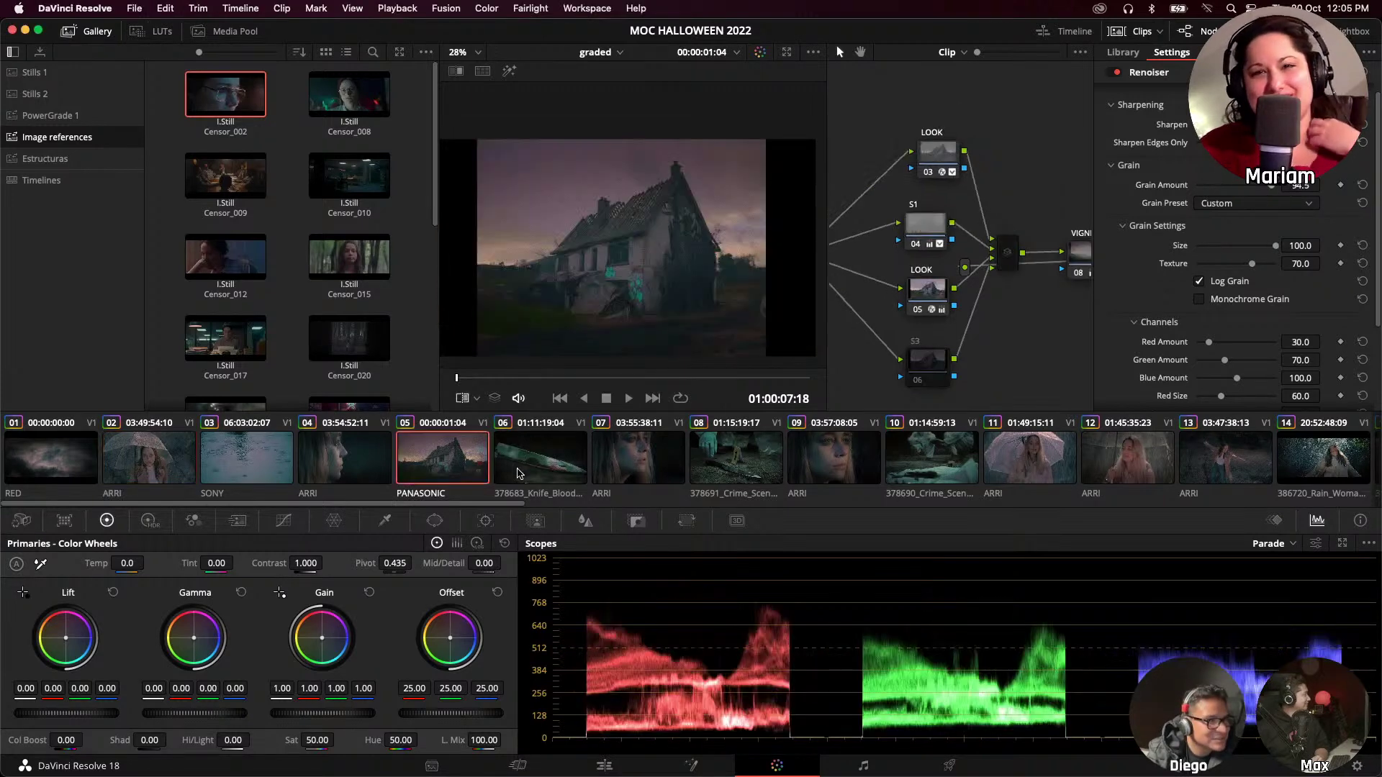
click(544, 464)
click(654, 462)
click(775, 458)
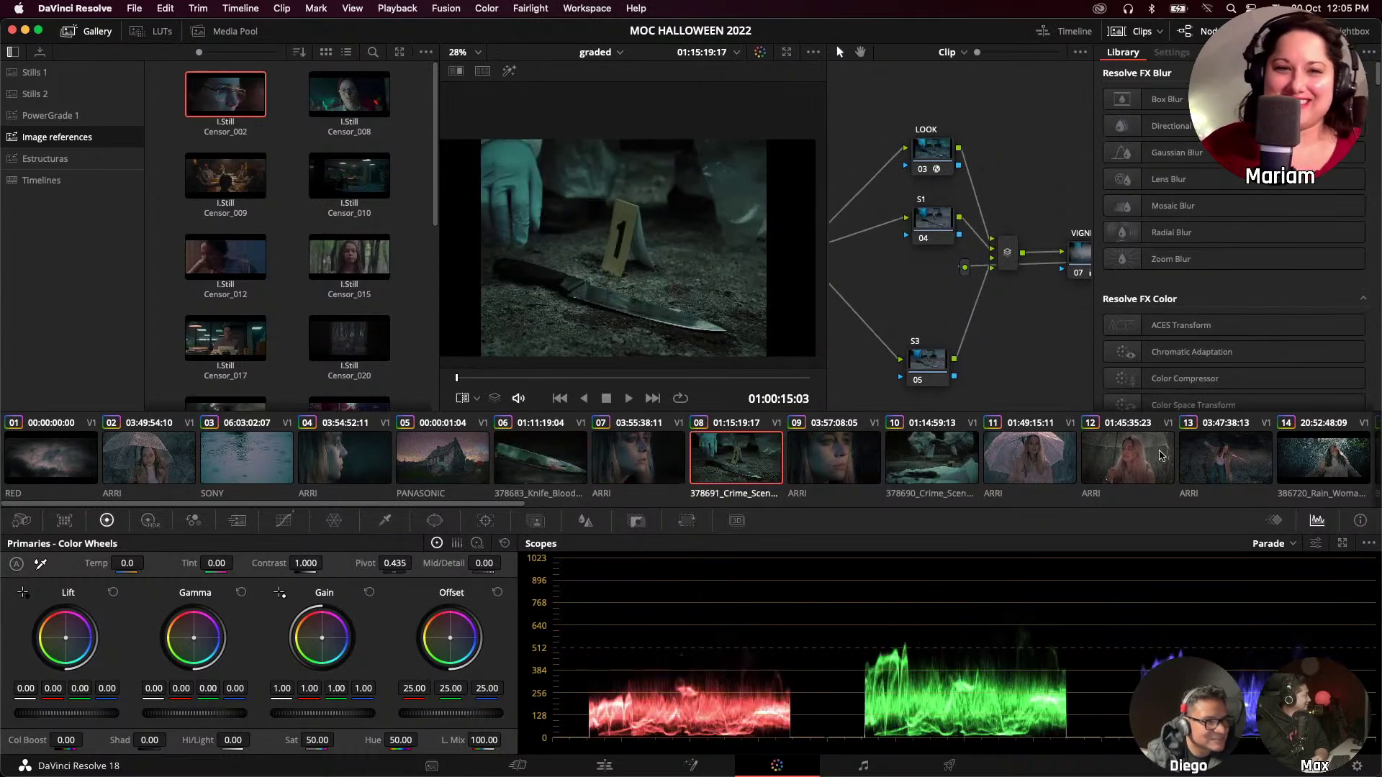
click(1029, 467)
On the umbrella shot in clip 02, rearrange the NOISE and CLEAN B nodes and connect node 10 to the node graph's output.
click(152, 468)
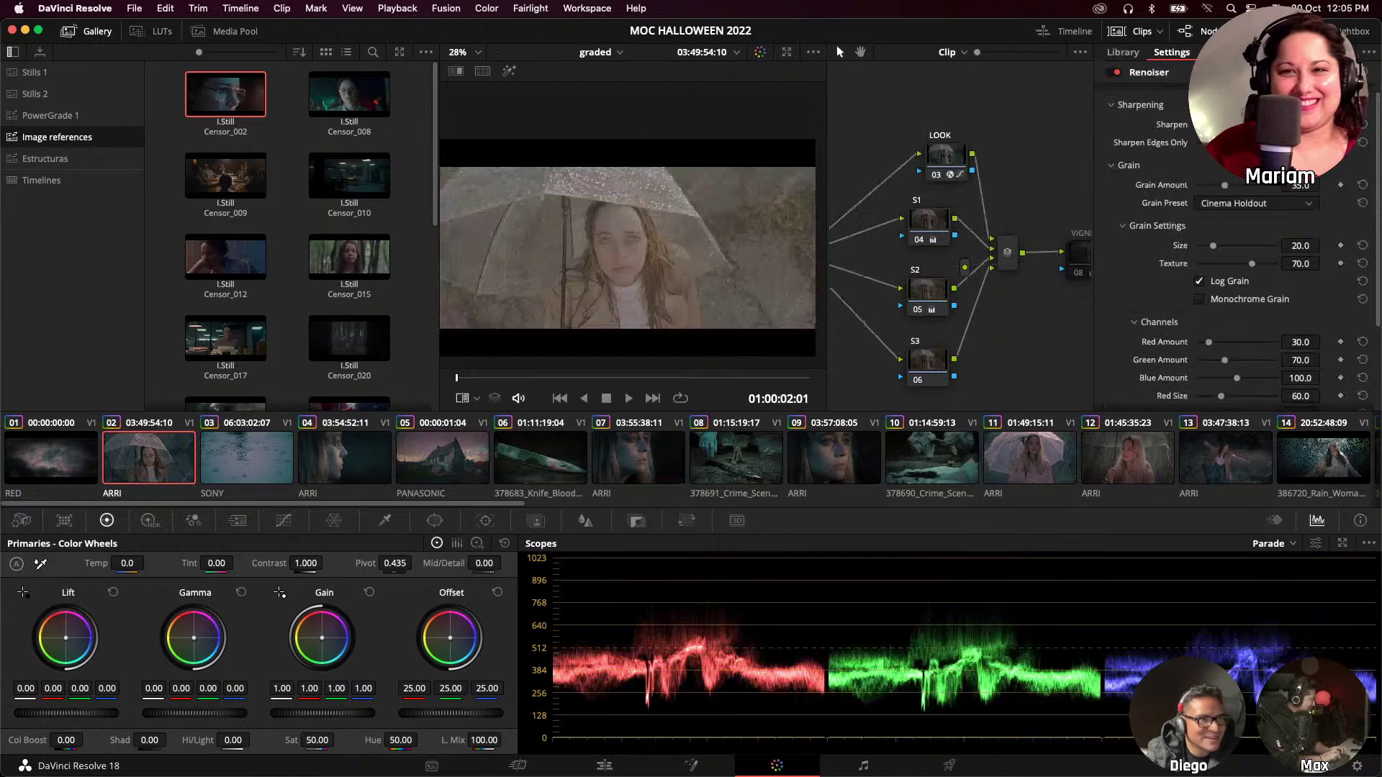
click(1278, 31)
drag(1183, 154, 1012, 170)
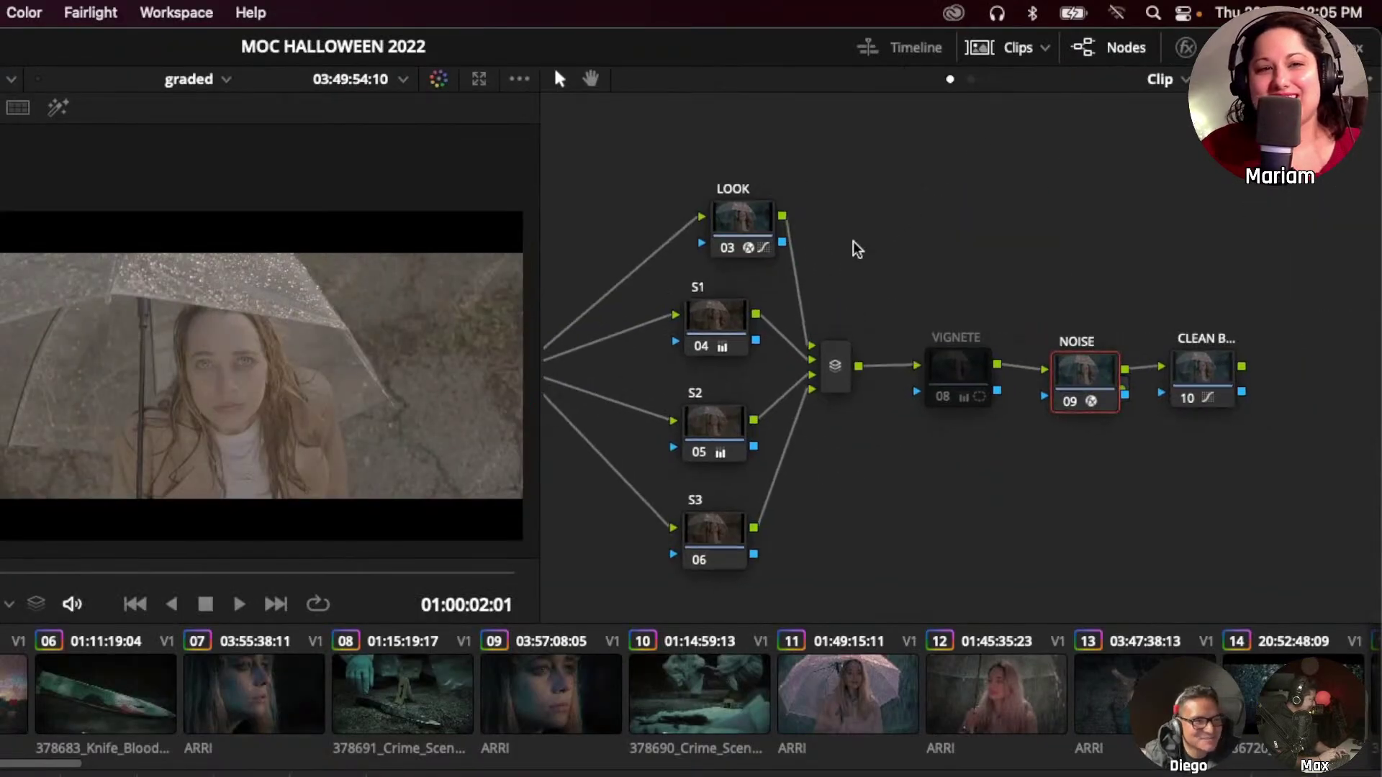
drag(1216, 377, 1130, 266)
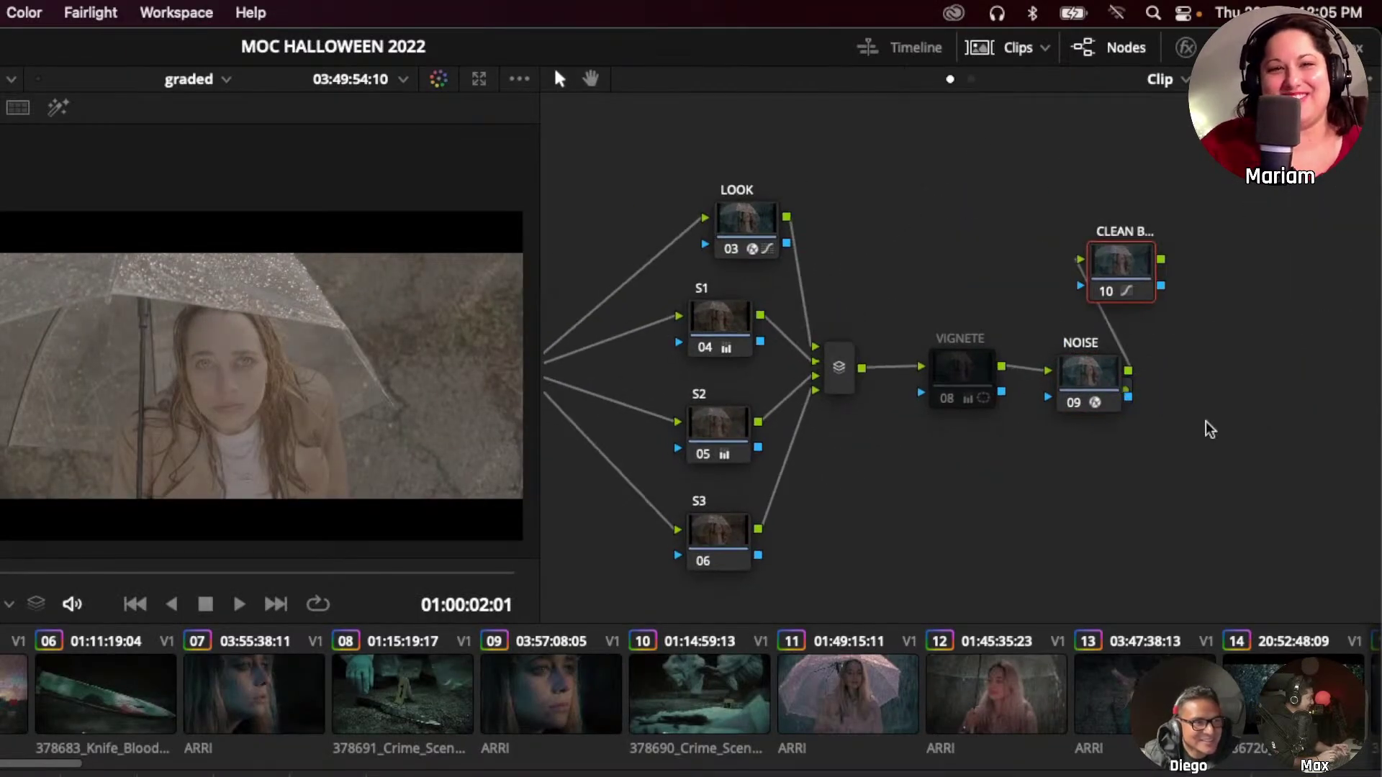
drag(1206, 429, 1062, 423)
drag(903, 389, 710, 259)
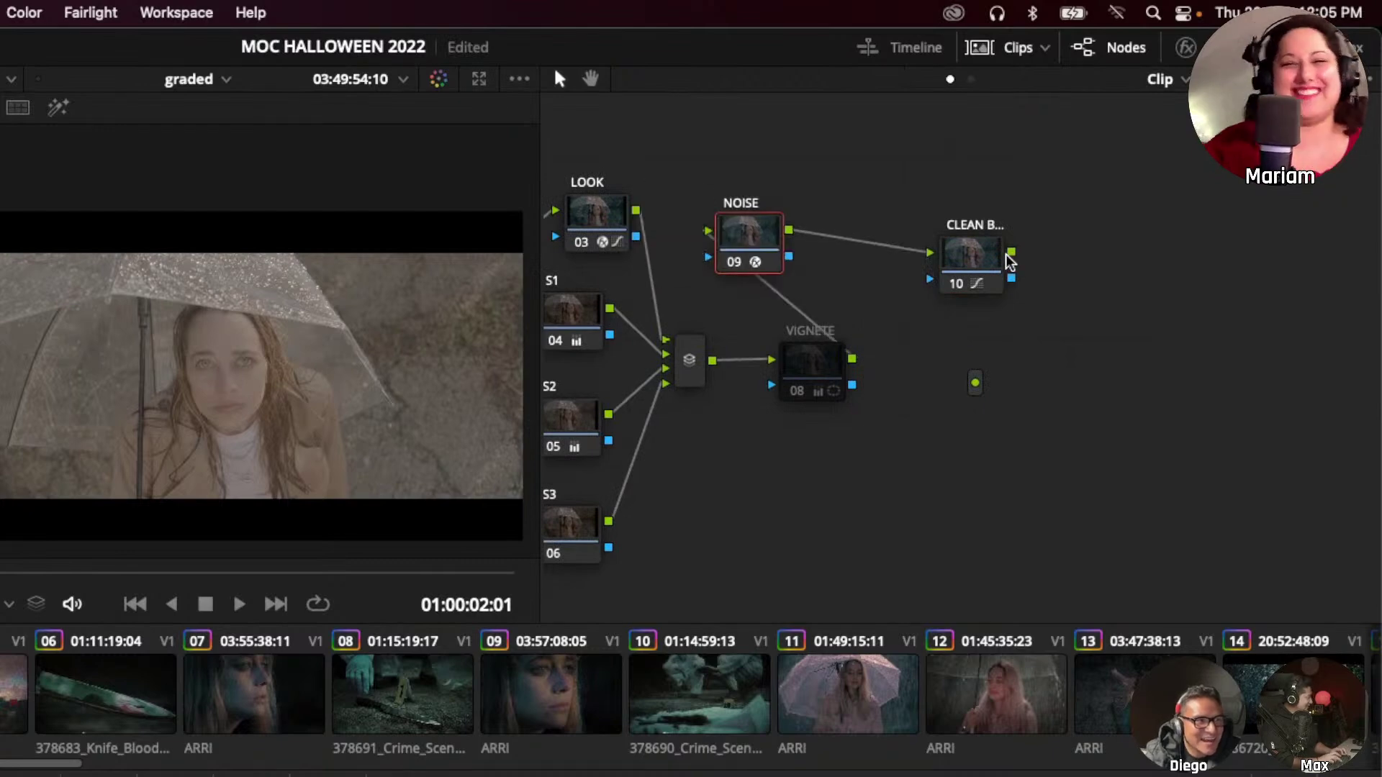
drag(1015, 265, 961, 407)
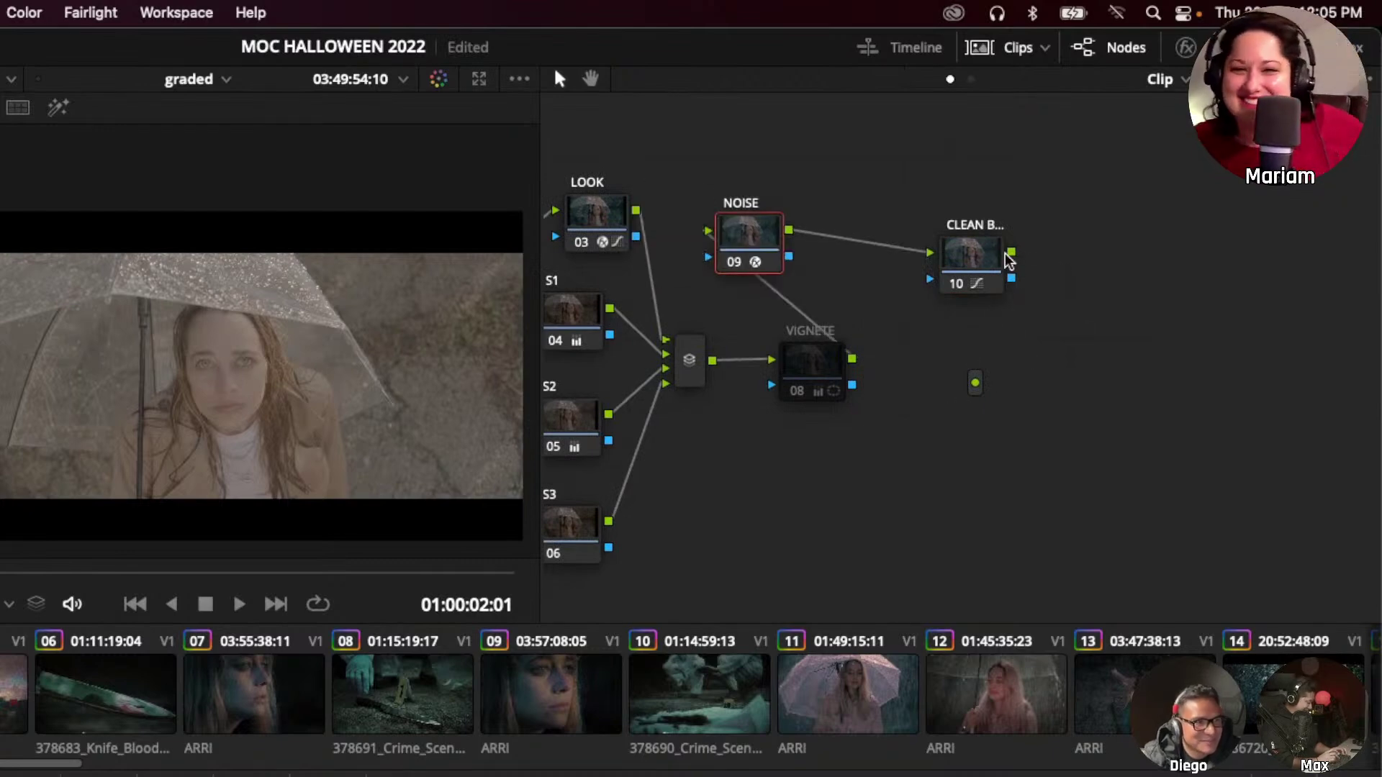
drag(1011, 252, 977, 384)
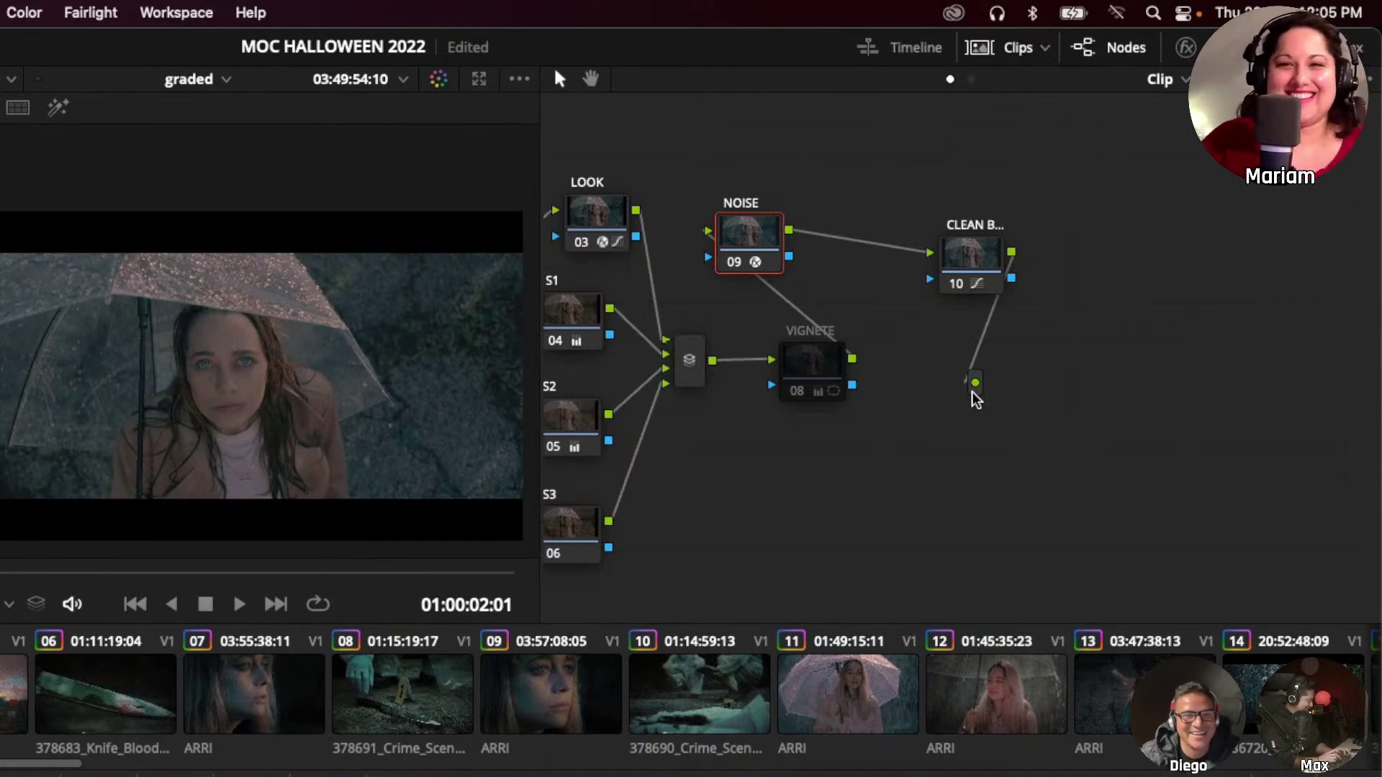
Disable the S2 and S1 nodes of the umbrella shot.
scroll(1043, 434, left, 10)
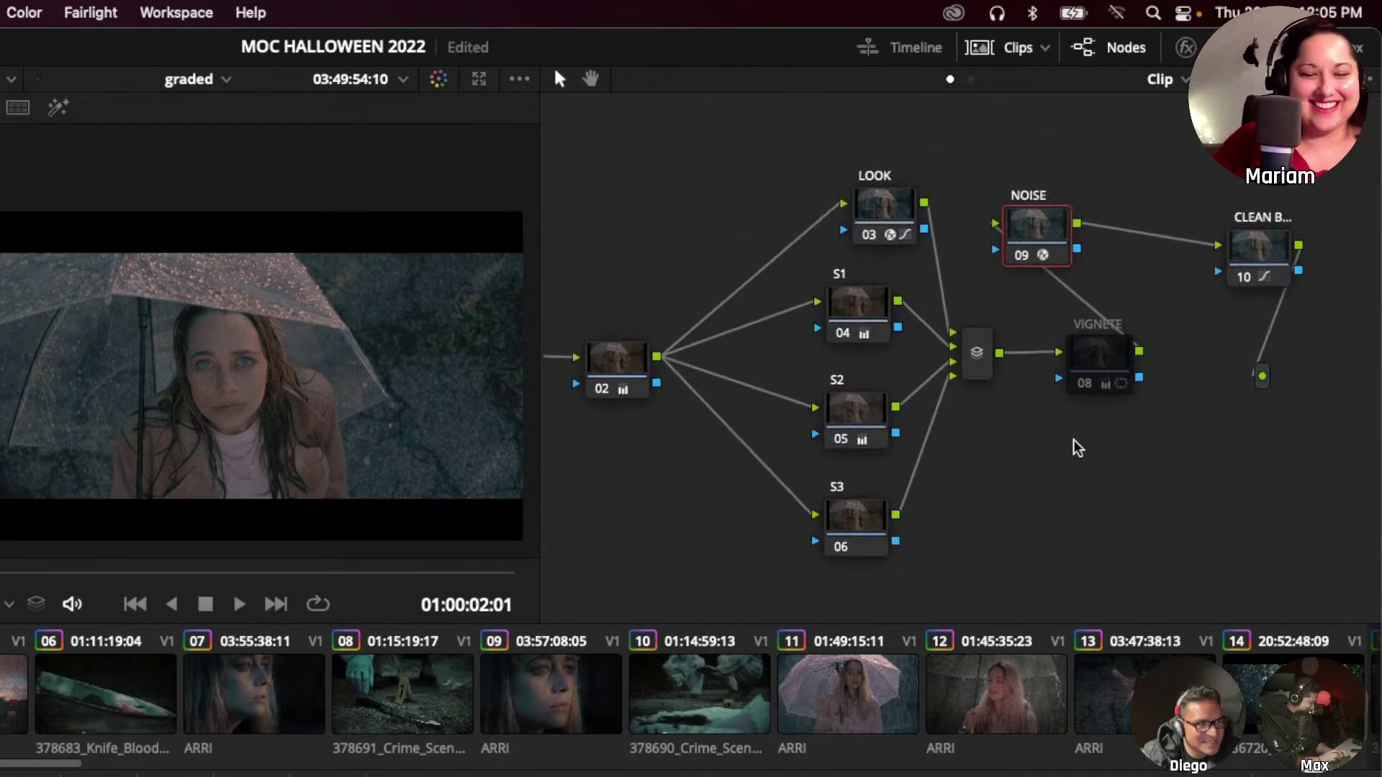
key(shift+super+semicolon)
key(shift+super+semicolon)
key(shift+super+semicolon)
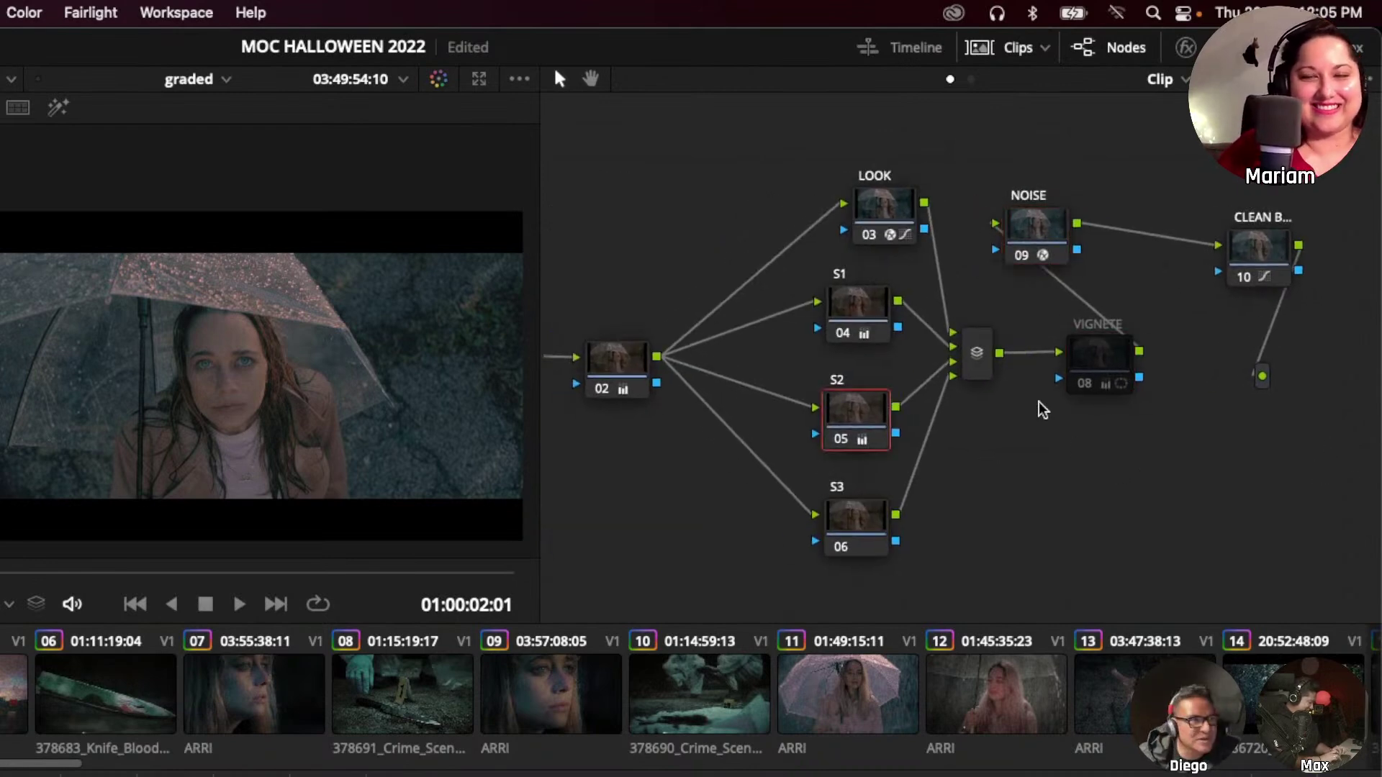
key(super+d)
key(shift+super+semicolon)
key(super+d)
Compare the umbrella shot with and without its LOOK node and examine that node's Mojo II settings.
key(shift+super+semicolon)
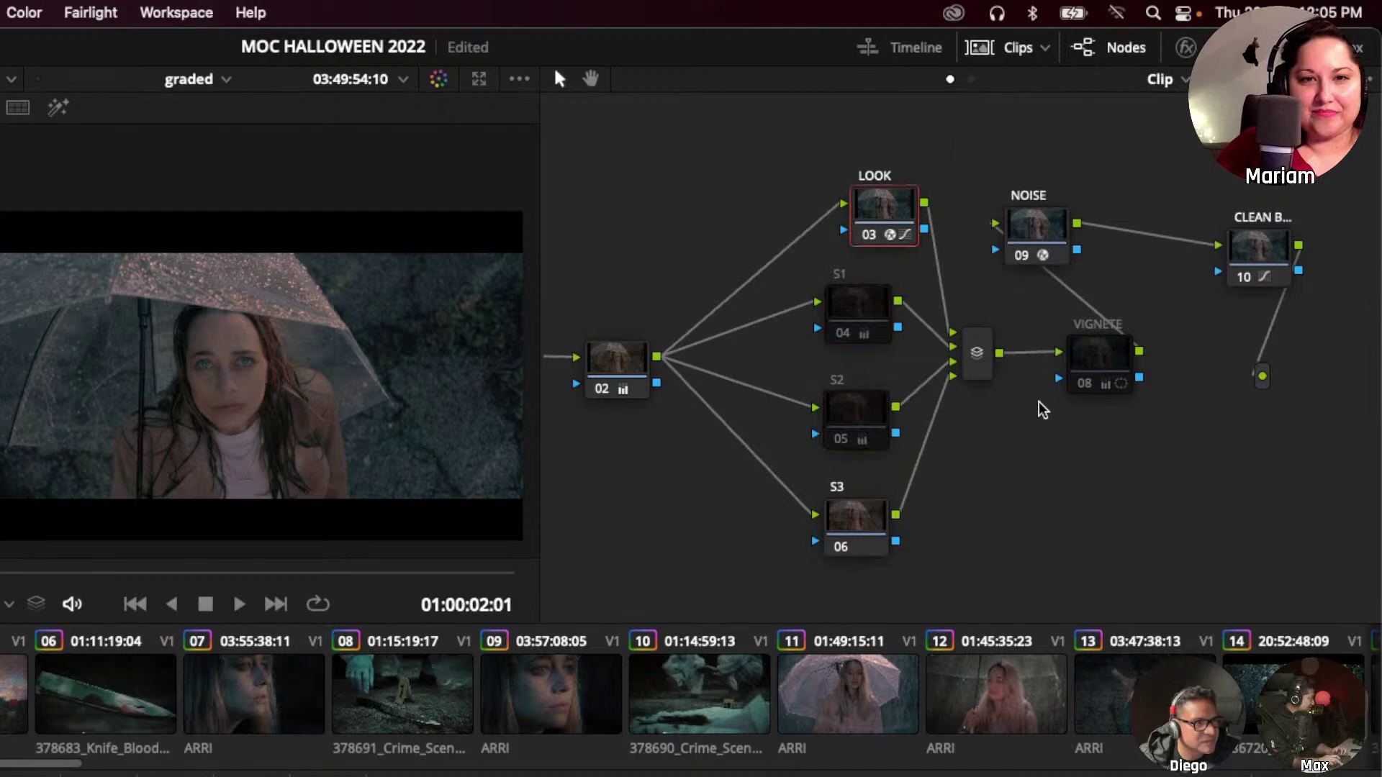
key(super+d)
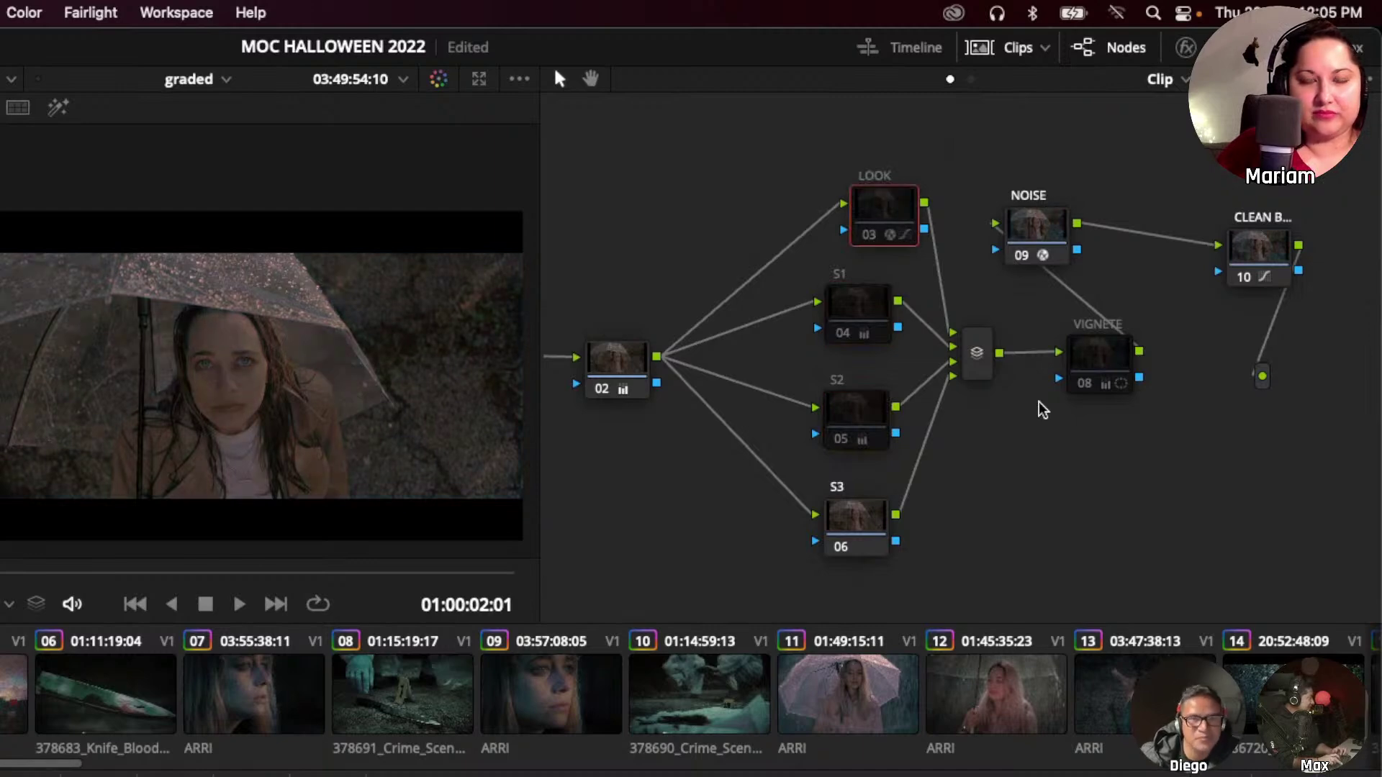
key(super+d)
key(super+d)
key(super+d)
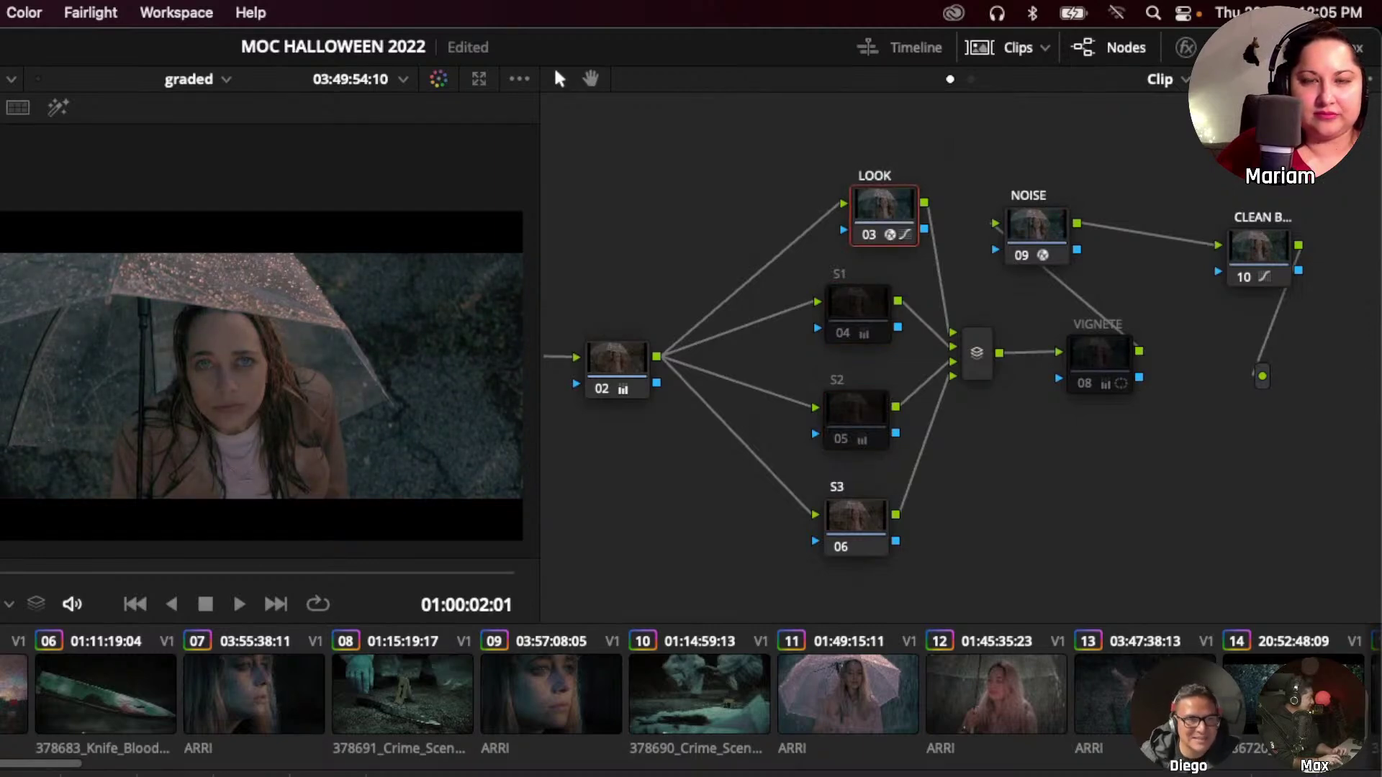
click(1185, 47)
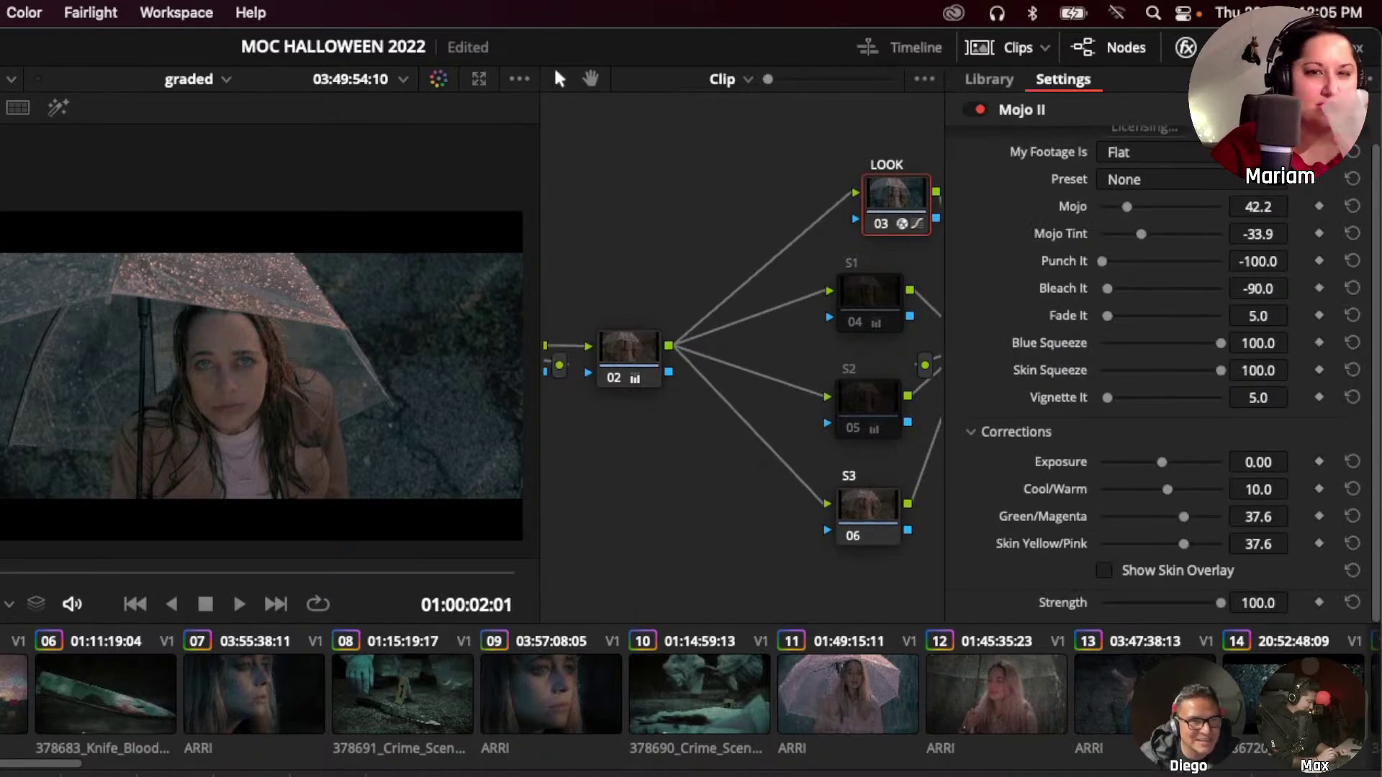
key(super+d)
key(super+d)
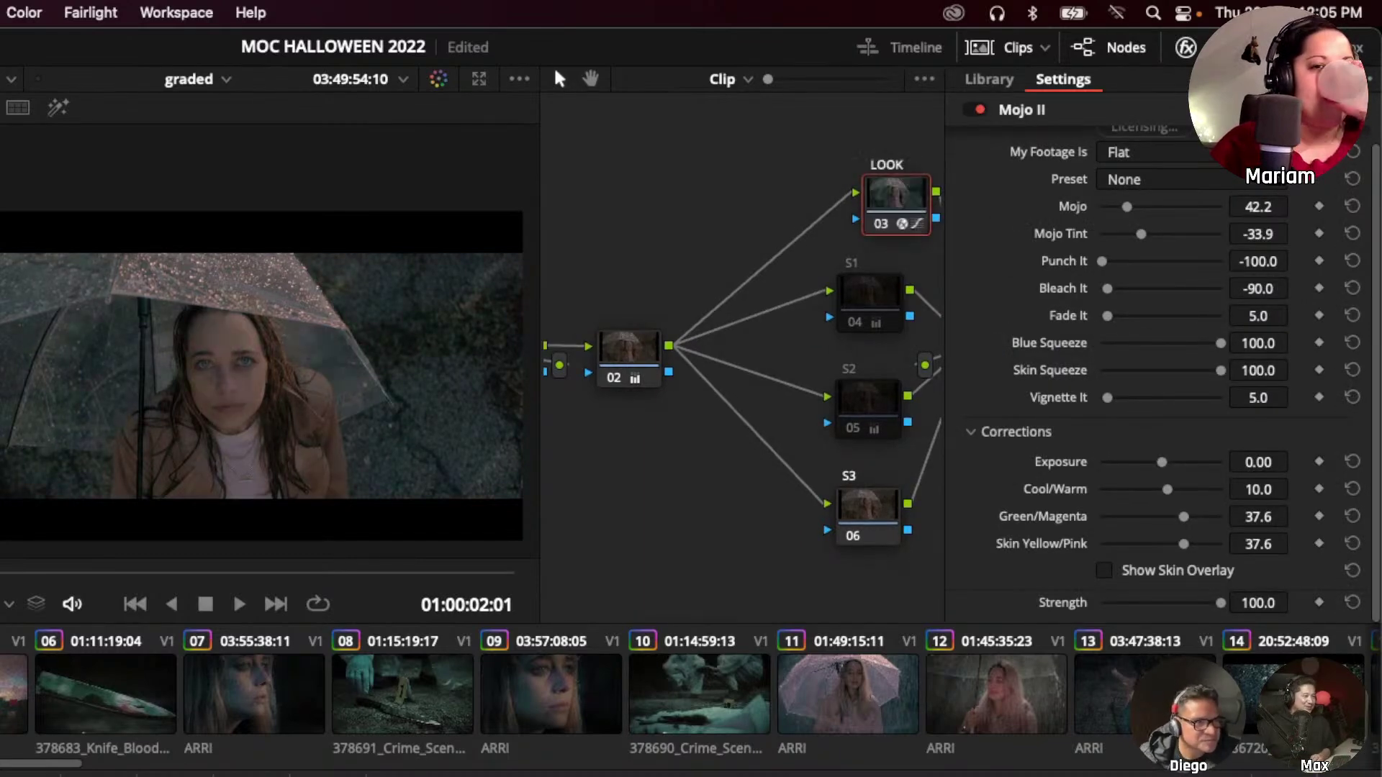
Set the umbrella shot's Mojo II Green/Magenta to 57.8 and Mojo Tint to -6.4.
scroll(857, 295, right, 3)
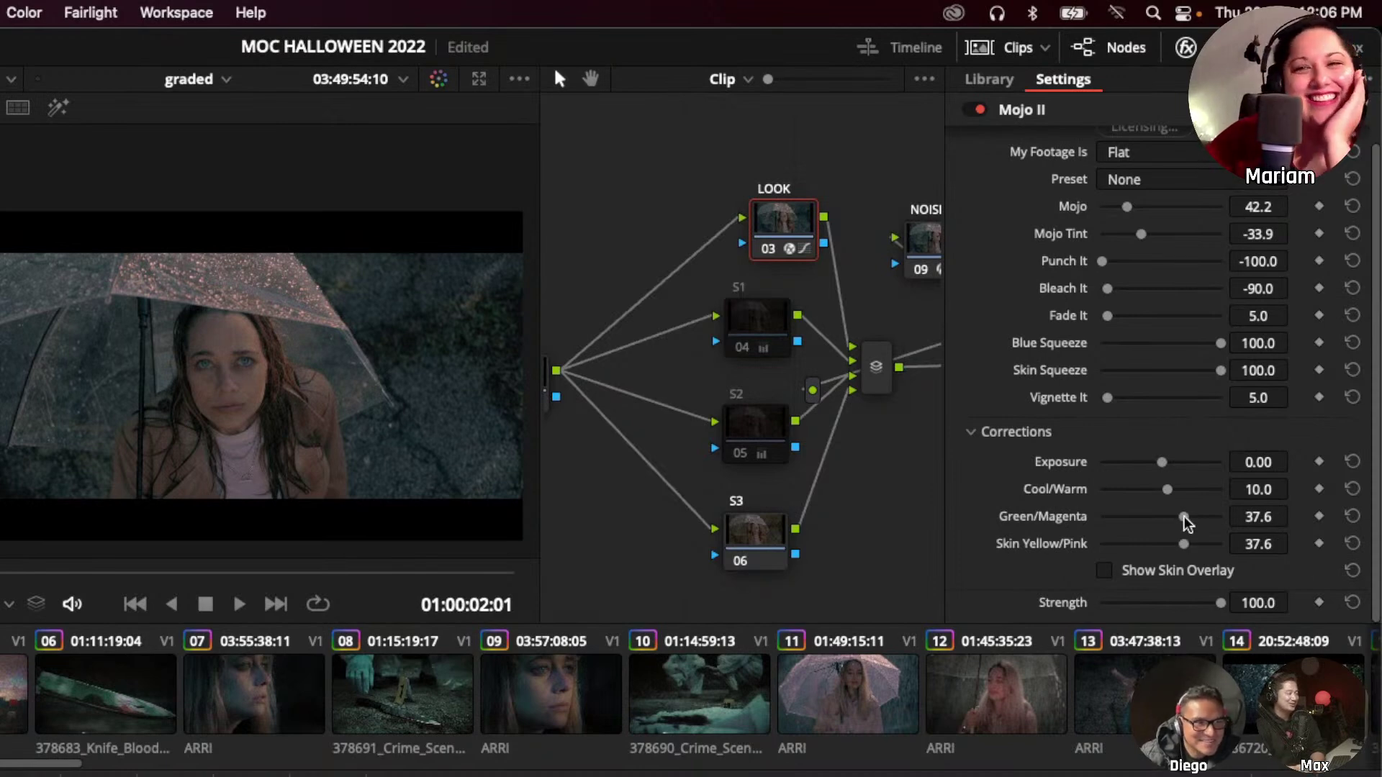
mouse_move(1183, 517)
mouse_down()
mouse_move(1214, 521)
mouse_move(1178, 520)
mouse_up()
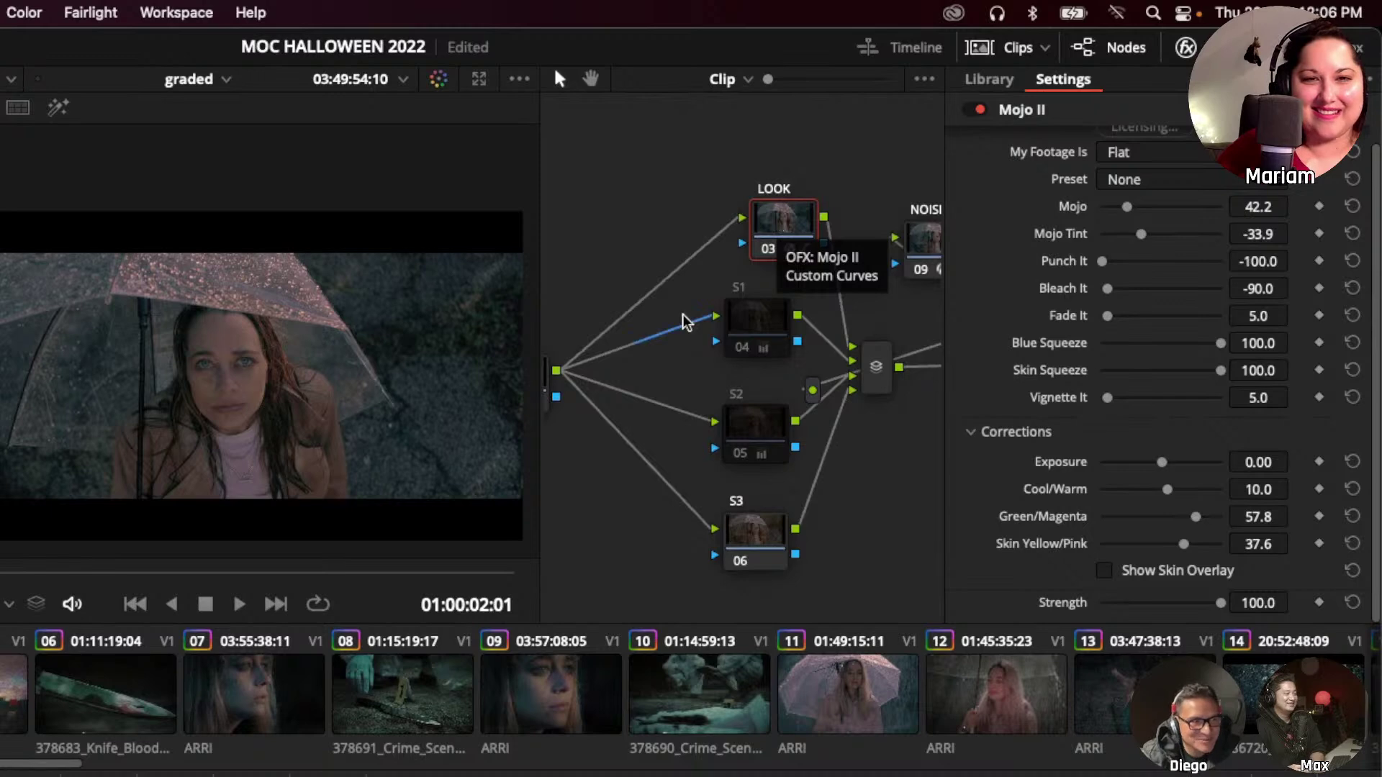
scroll(611, 244, left, 2)
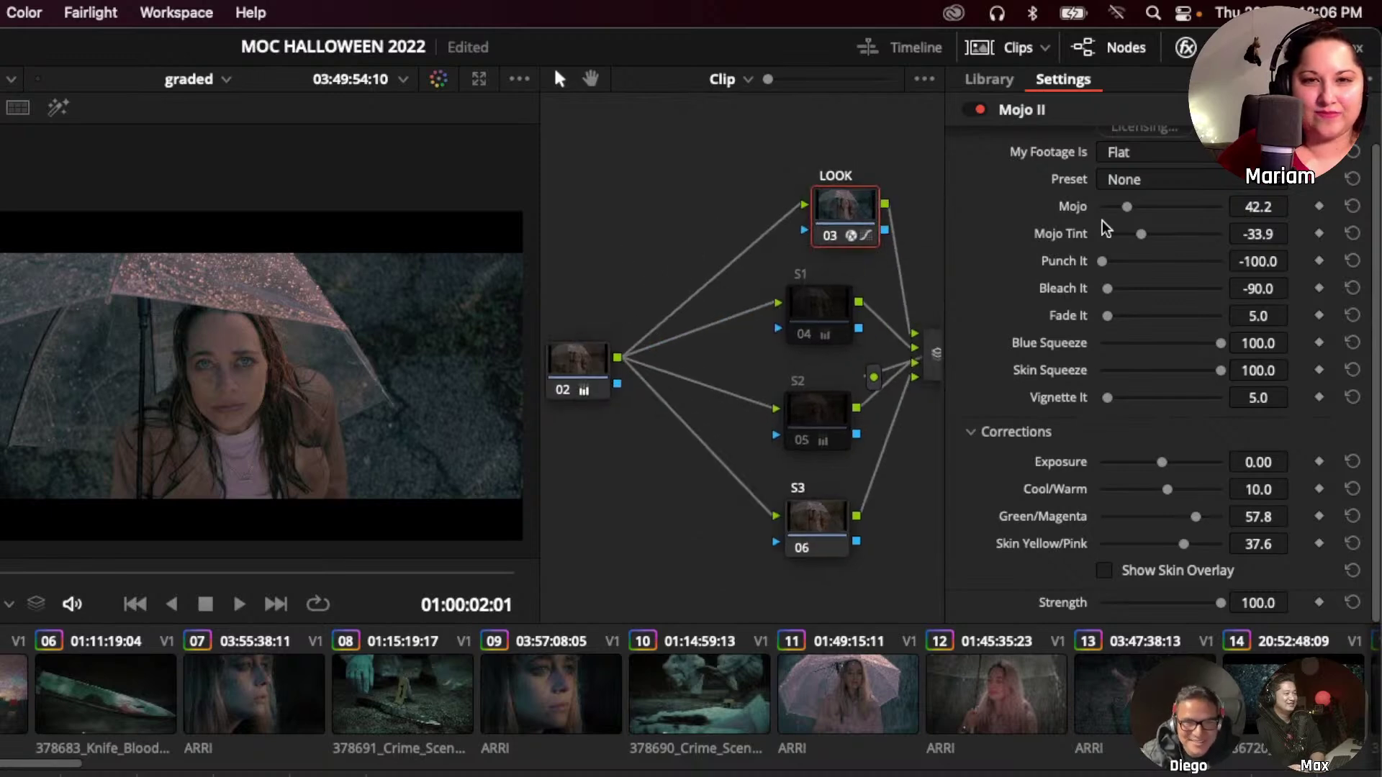
mouse_move(1141, 235)
mouse_down()
mouse_move(1164, 237)
mouse_move(1129, 242)
mouse_move(1157, 240)
mouse_up()
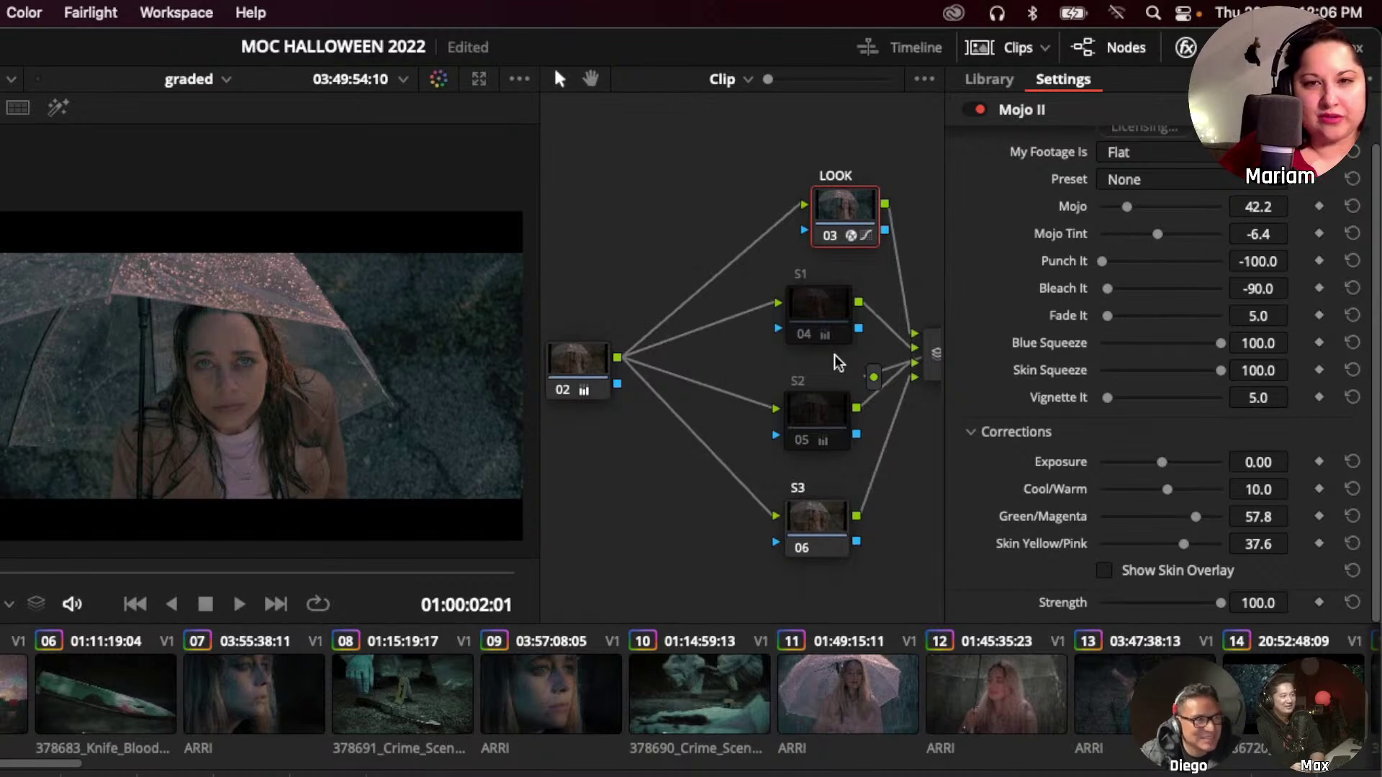
Compare the crime-scene shot in clip 08 with and without its whole grade.
click(395, 723)
key(shift+d)
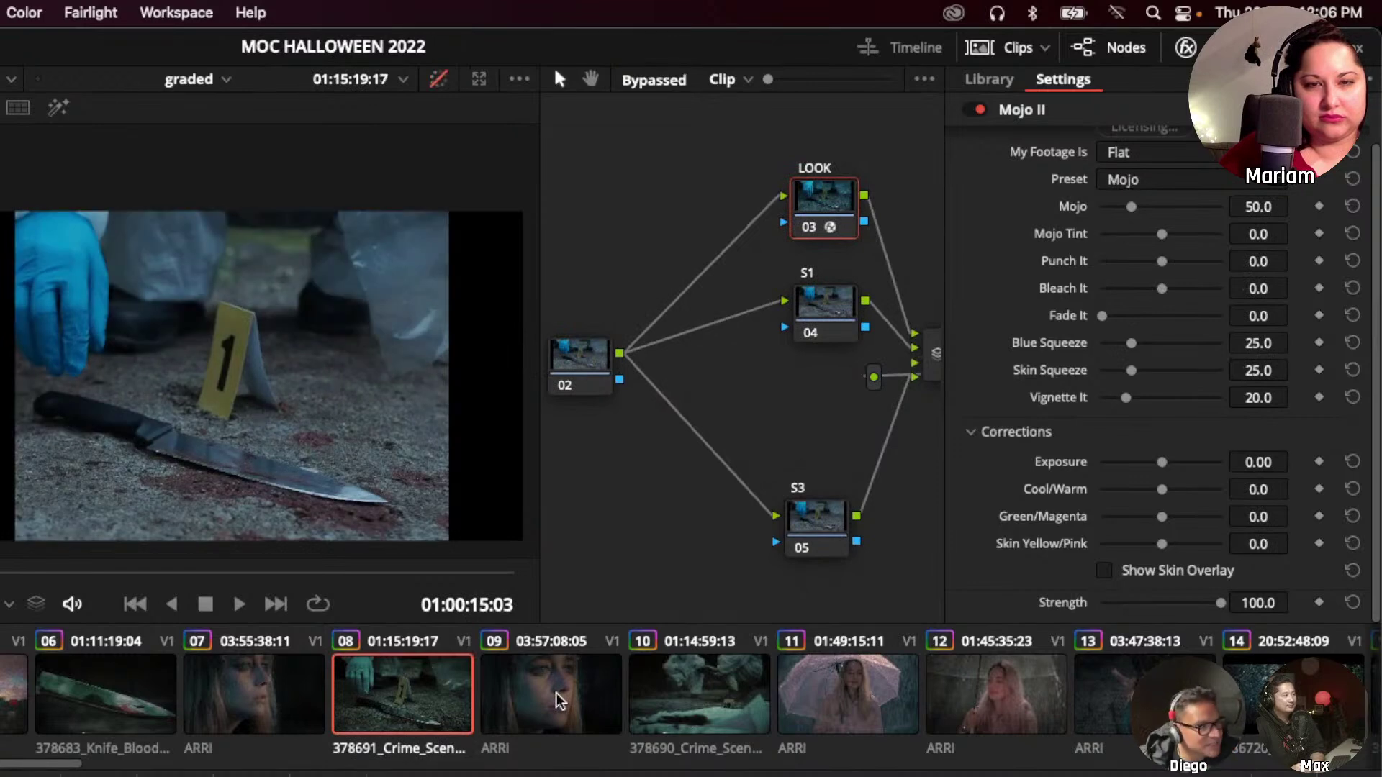
key(shift+d)
key(shift+d)
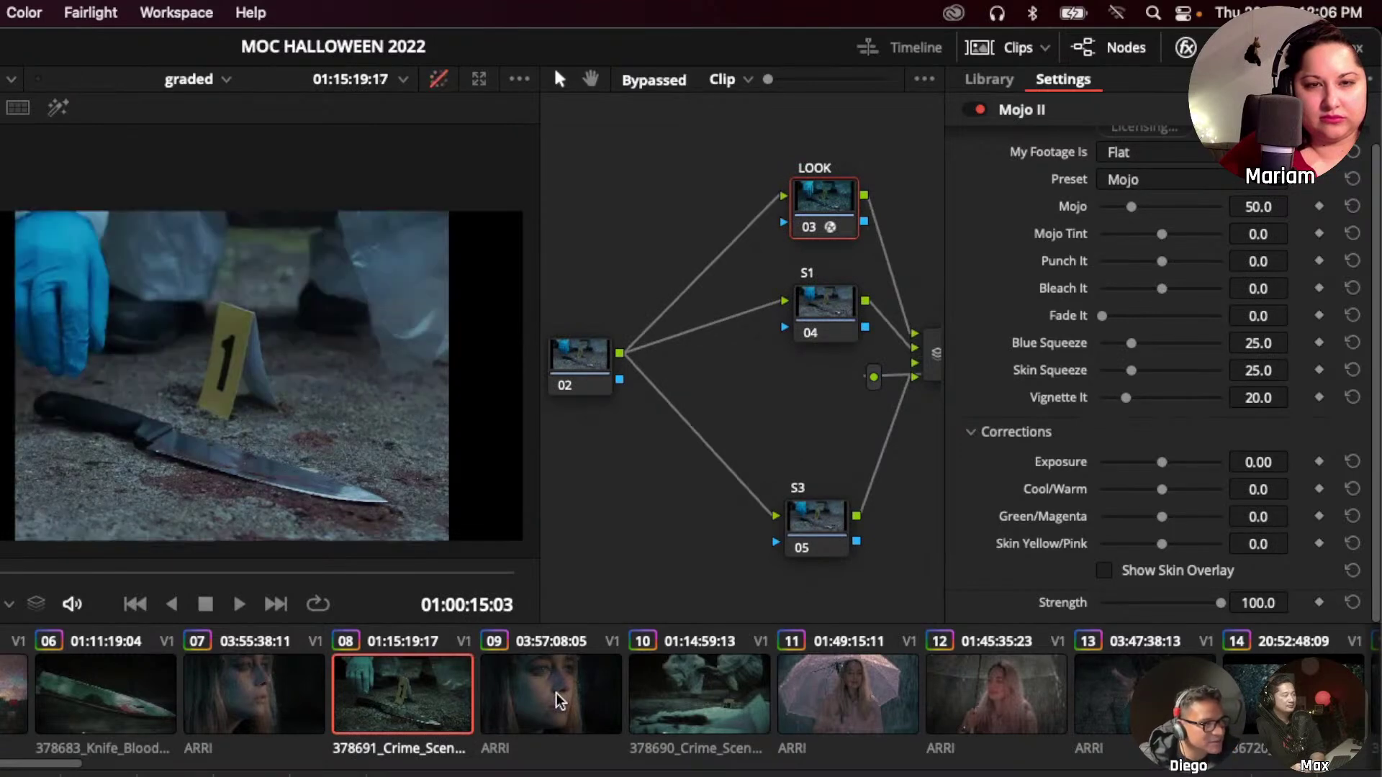
key(shift+d)
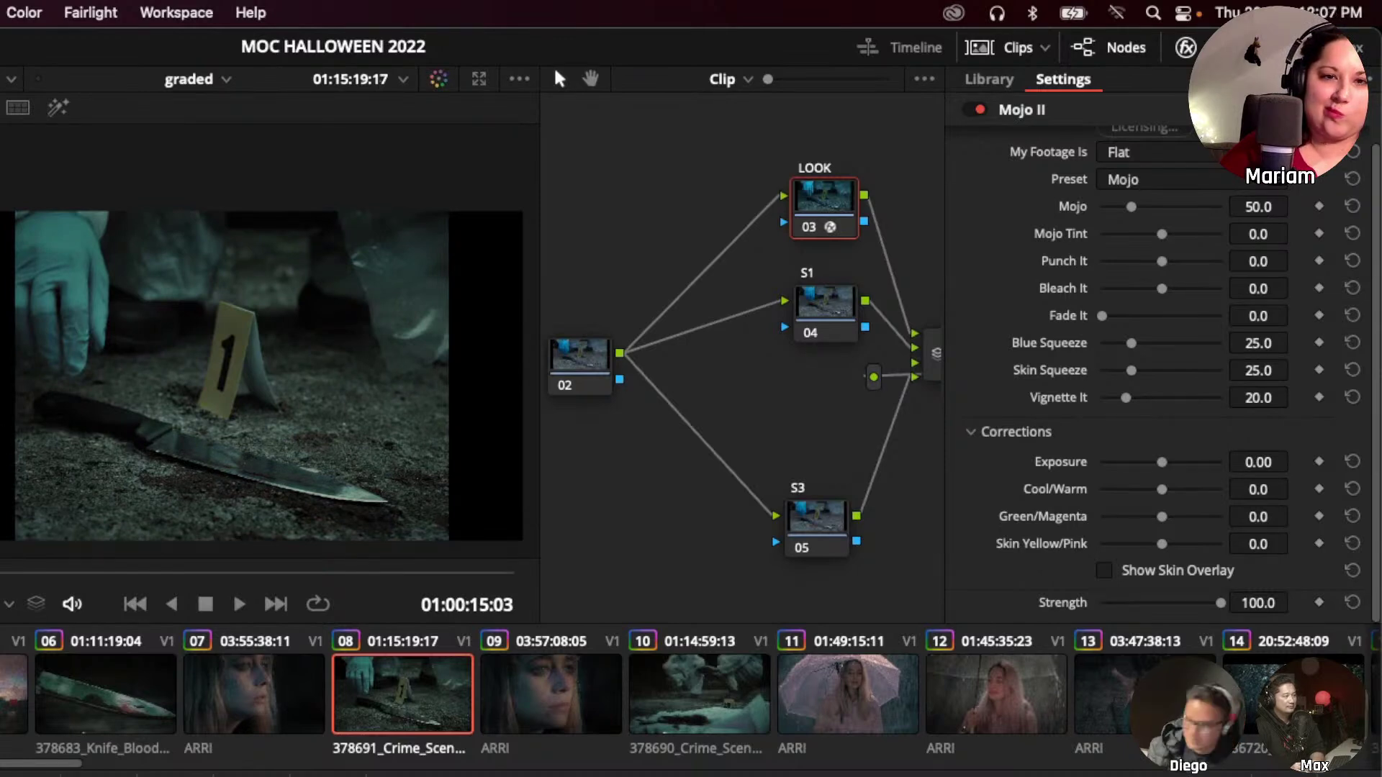
key(ctrl+w)
key(ctrl+w)
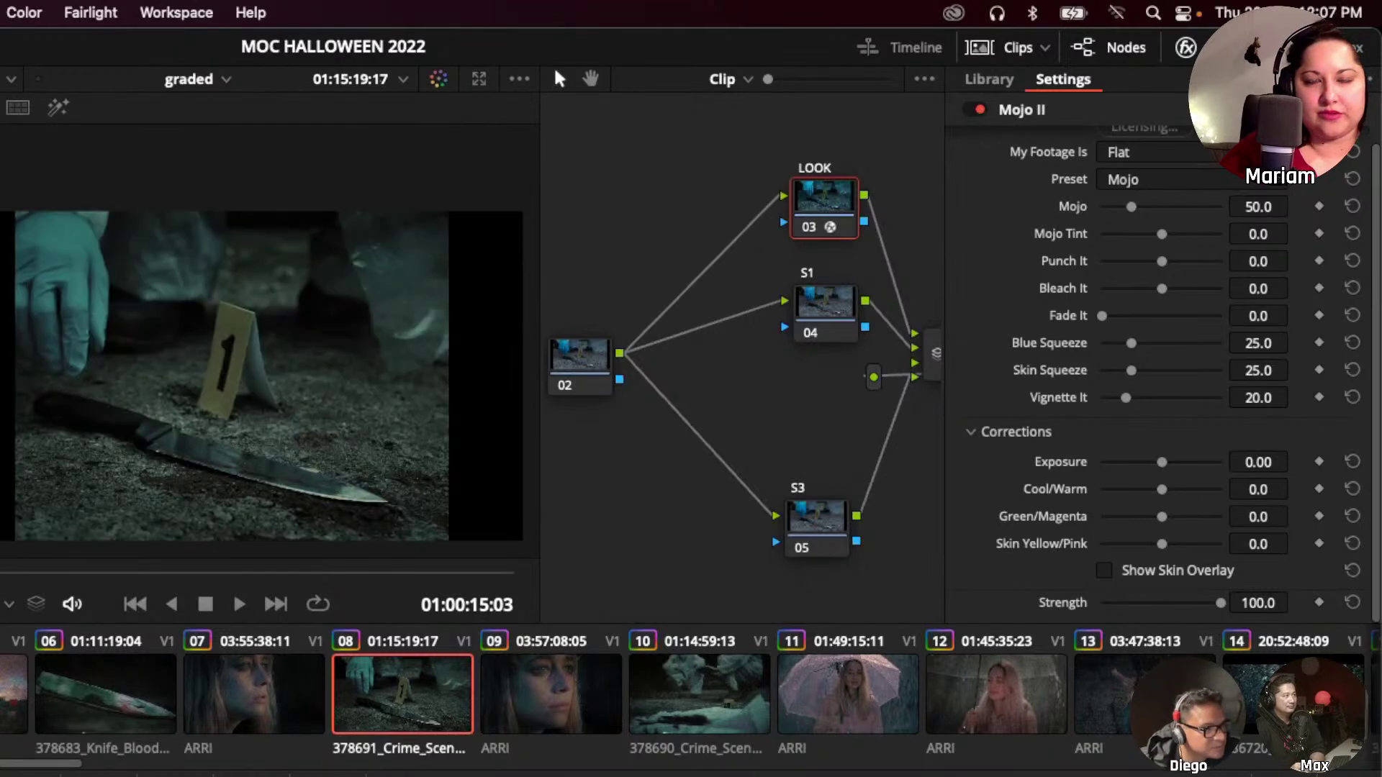
key(ctrl+w)
key(ctrl+w)
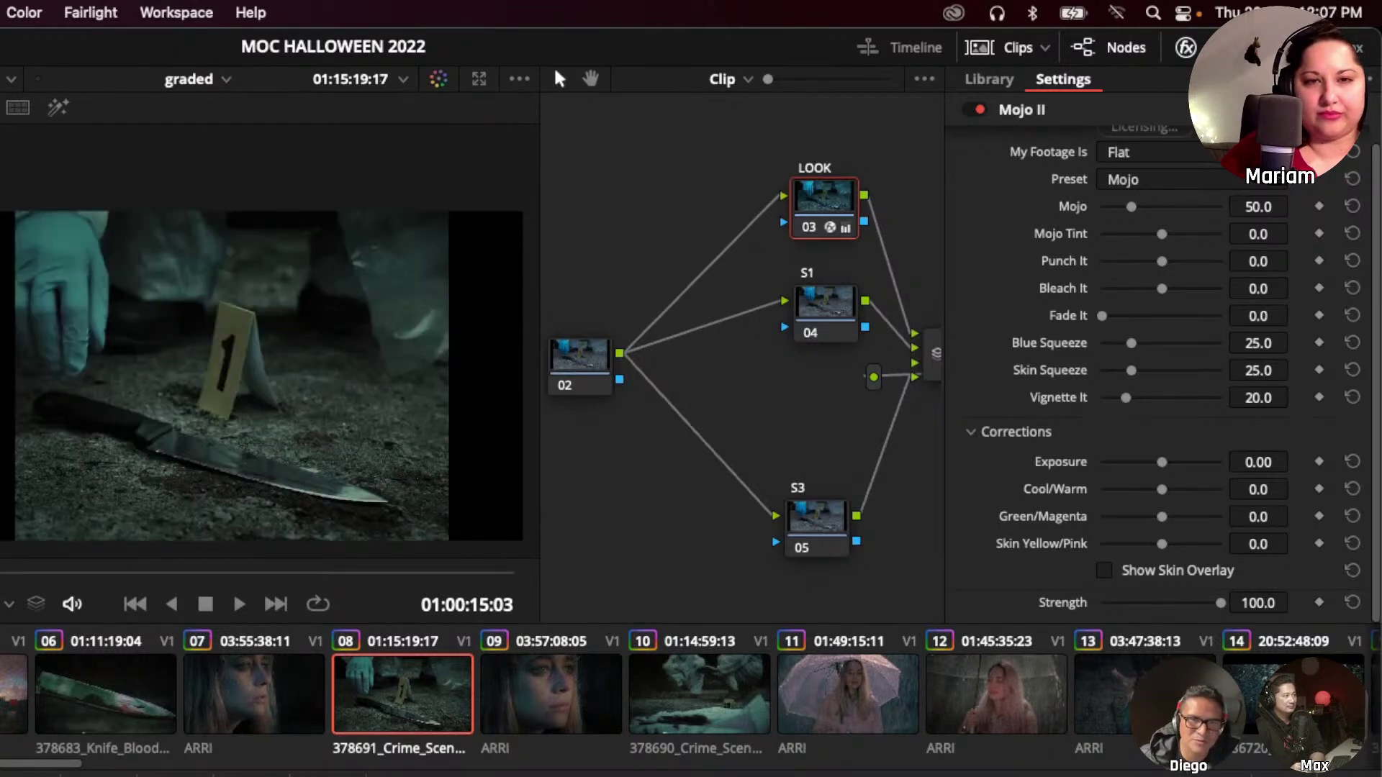
key(ctrl+w)
key(ctrl+w)
key(ctrl+w)
key(ctrl+w)
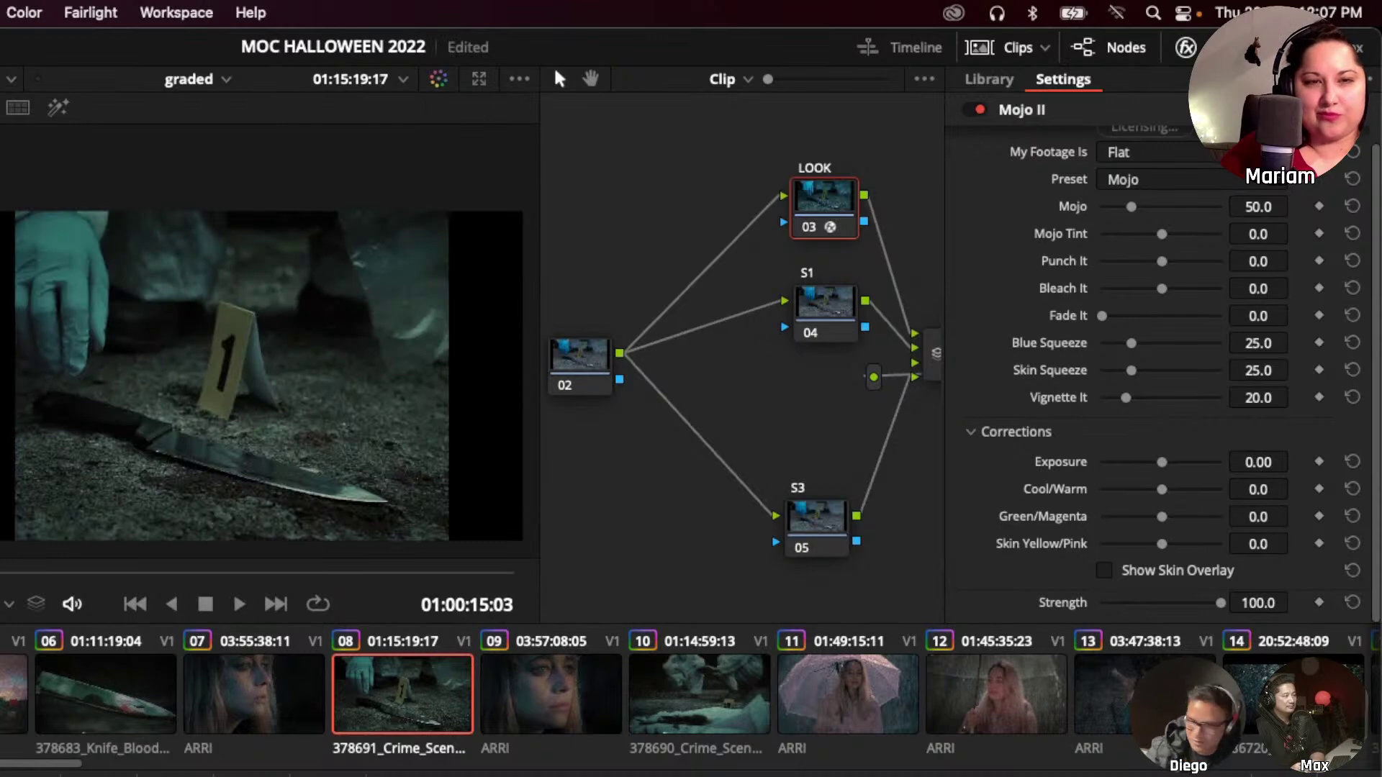
Compare the crime-scene shot with and without its LOOK node and examine the node tree through to node 10.
key(ctrl+d)
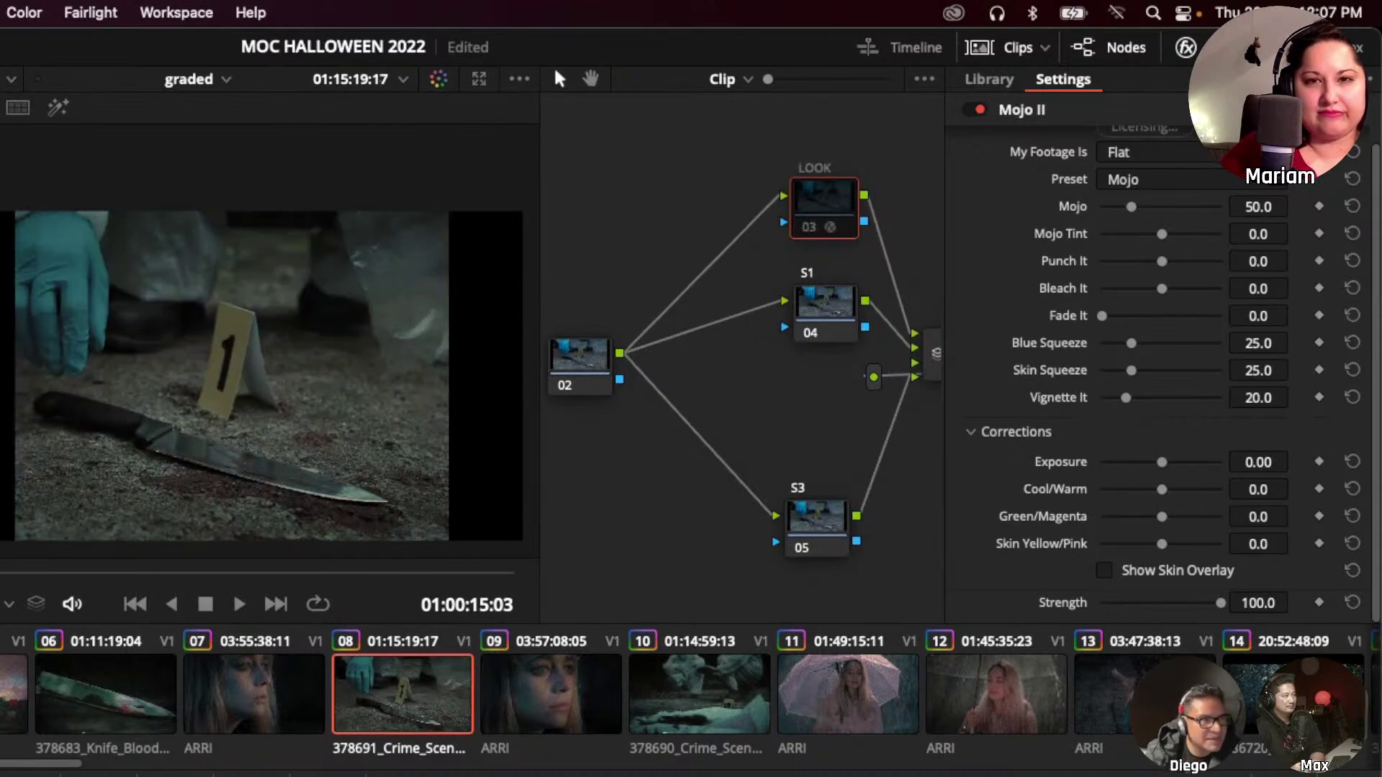
drag(807, 232, 818, 234)
key(ctrl+d)
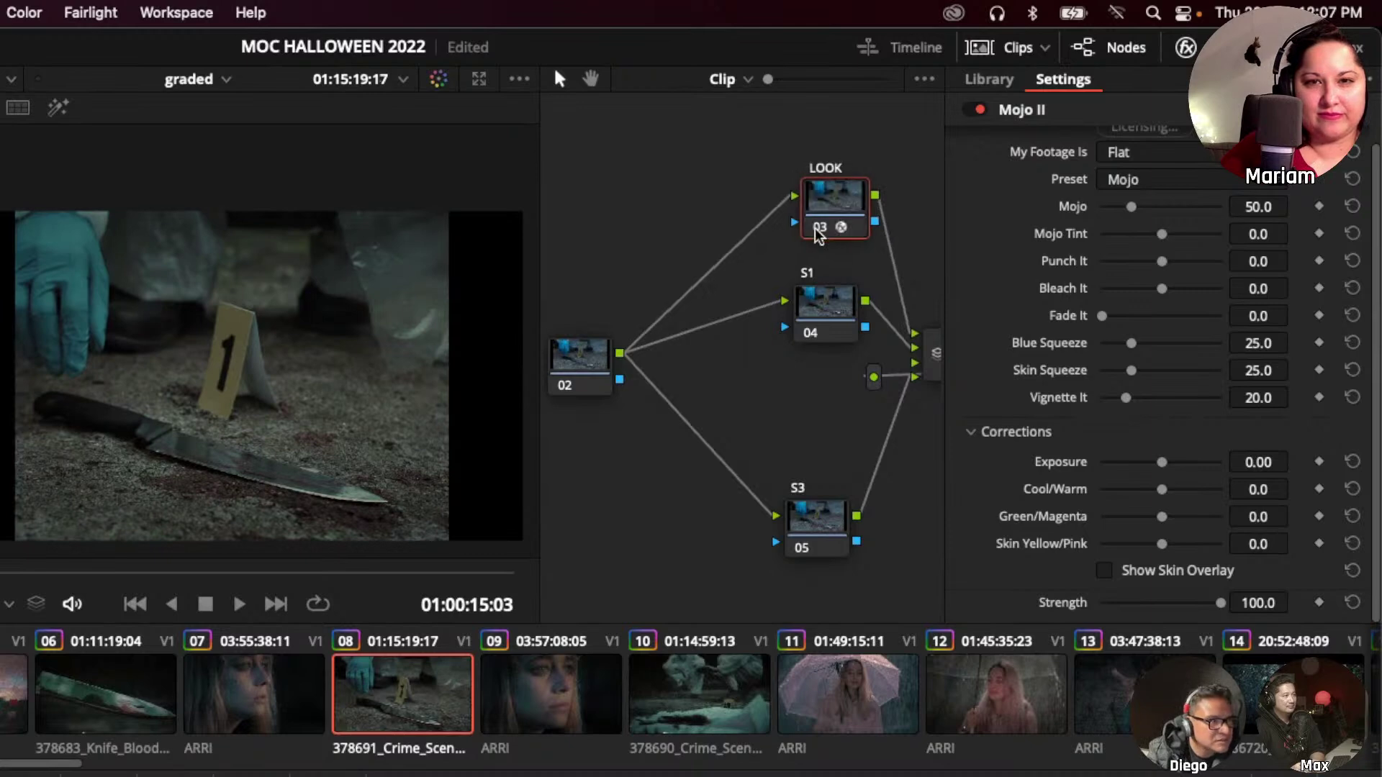
scroll(819, 228, right, 10)
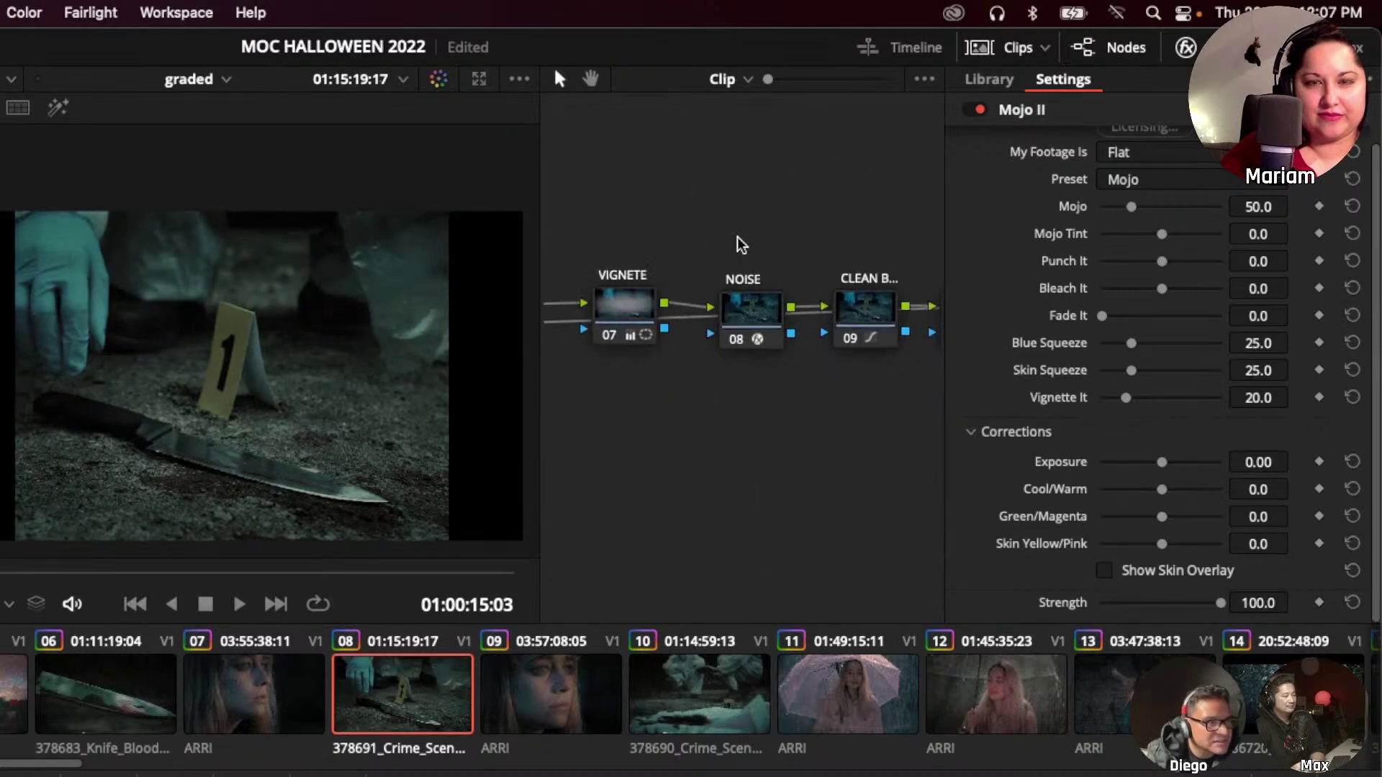
scroll(741, 245, right, 5)
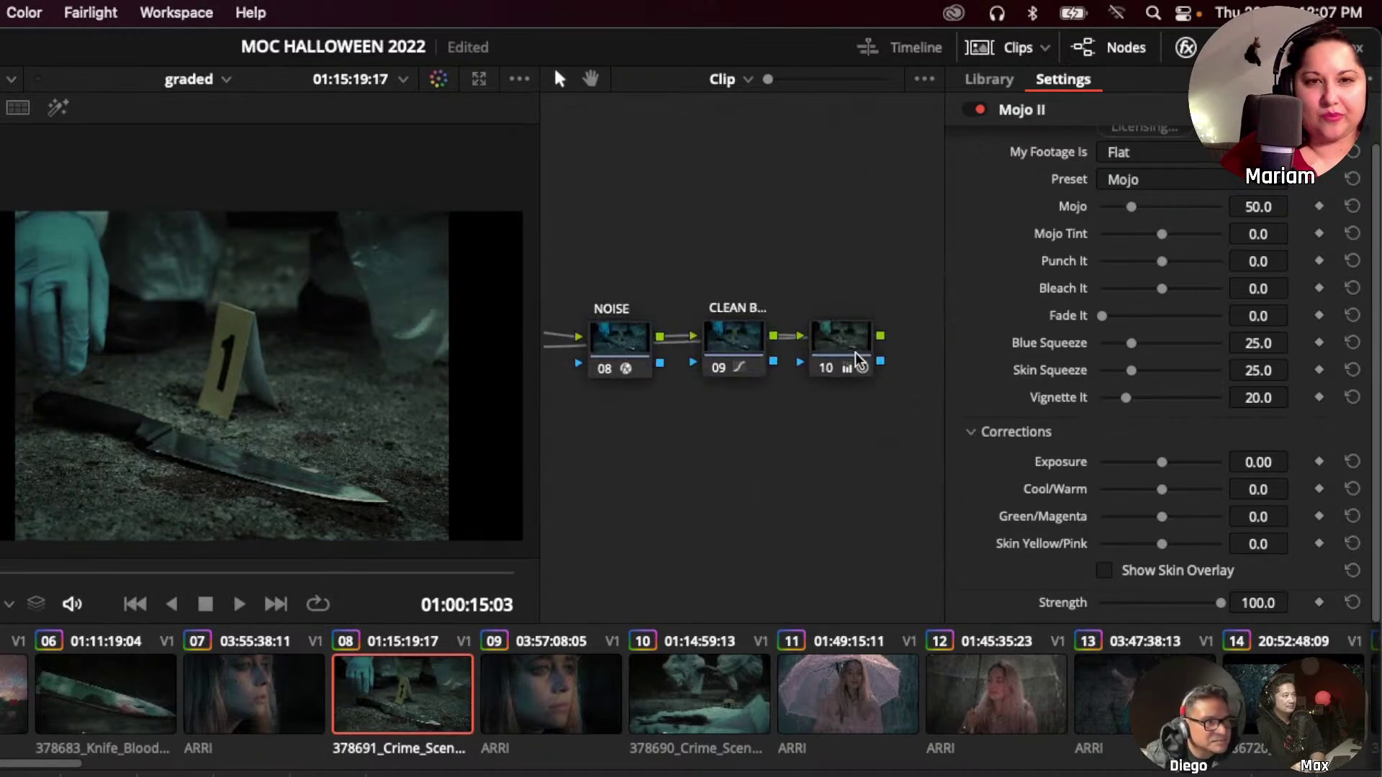
Compare the crime-scene shot with and without its node 10 grade.
click(857, 358)
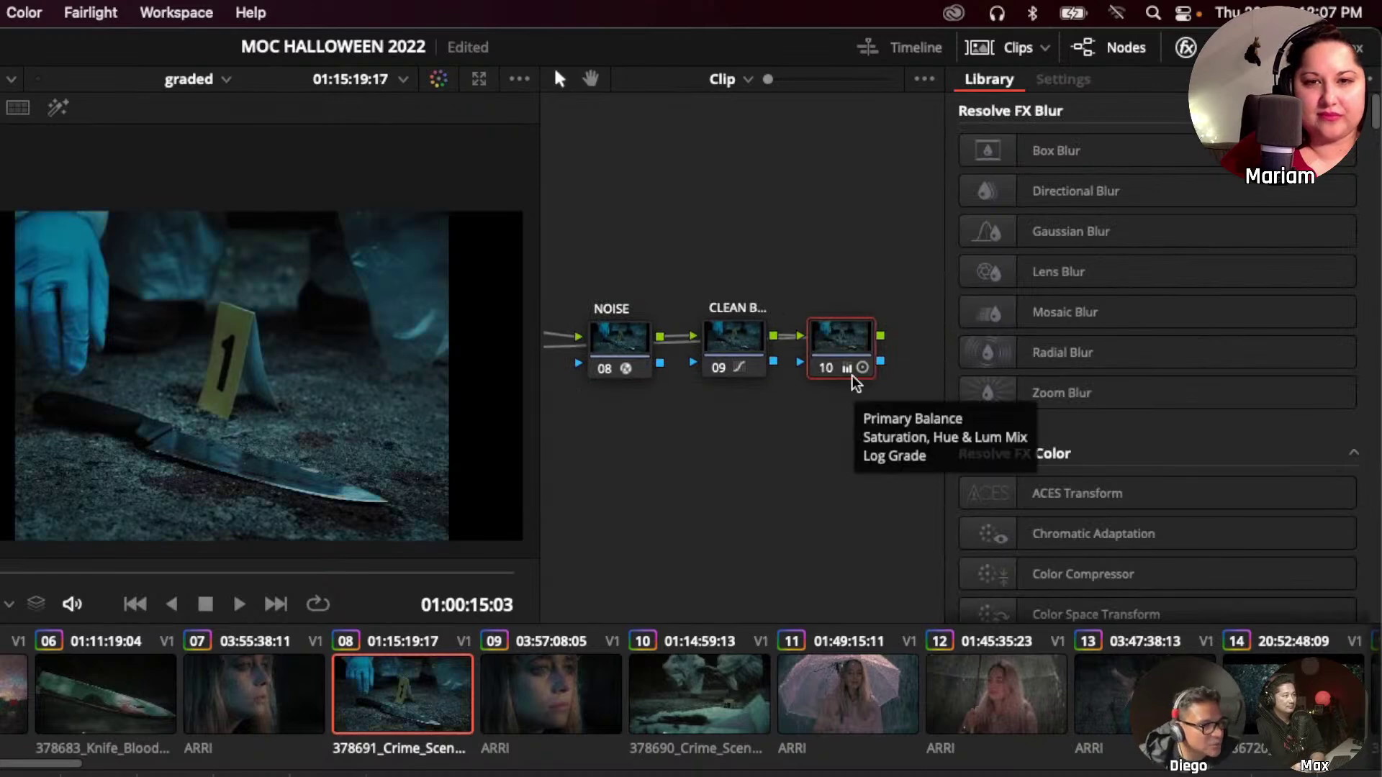
key(ctrl+d)
key(ctrl+d)
key(ctrl+d)
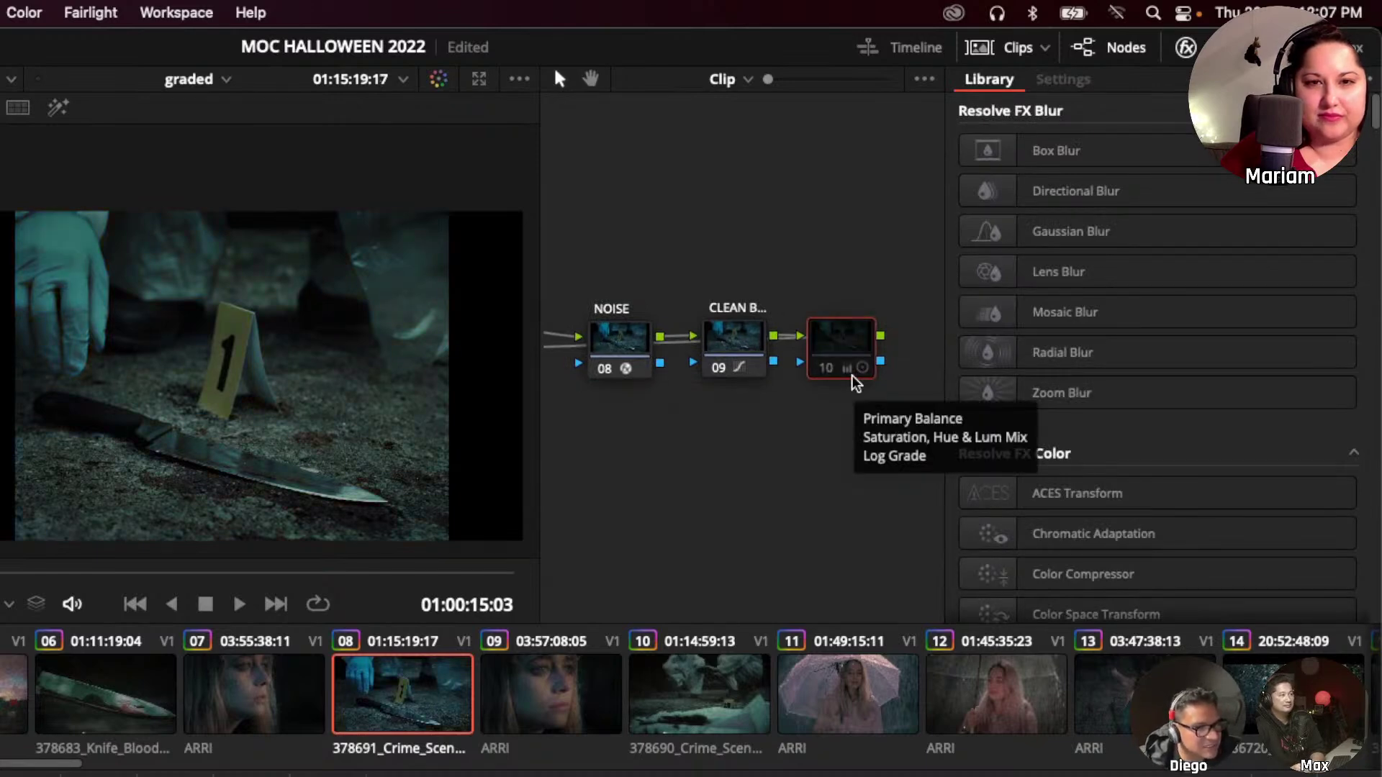
key(ctrl+d)
key(ctrl+d)
key(ctrl+d)
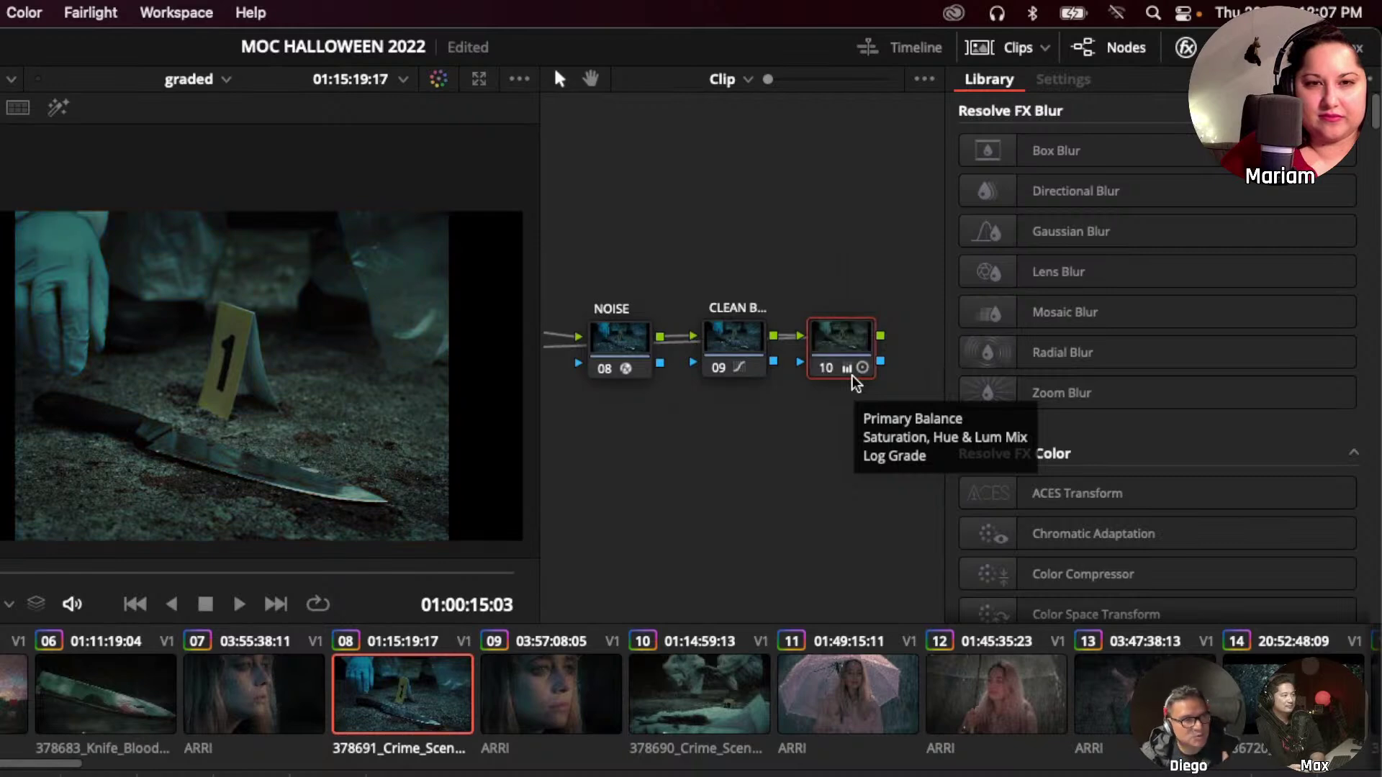
Compare the umbrella close-up in clip 12 with the rainbow house reference still, and with and without its whole grade.
click(1012, 709)
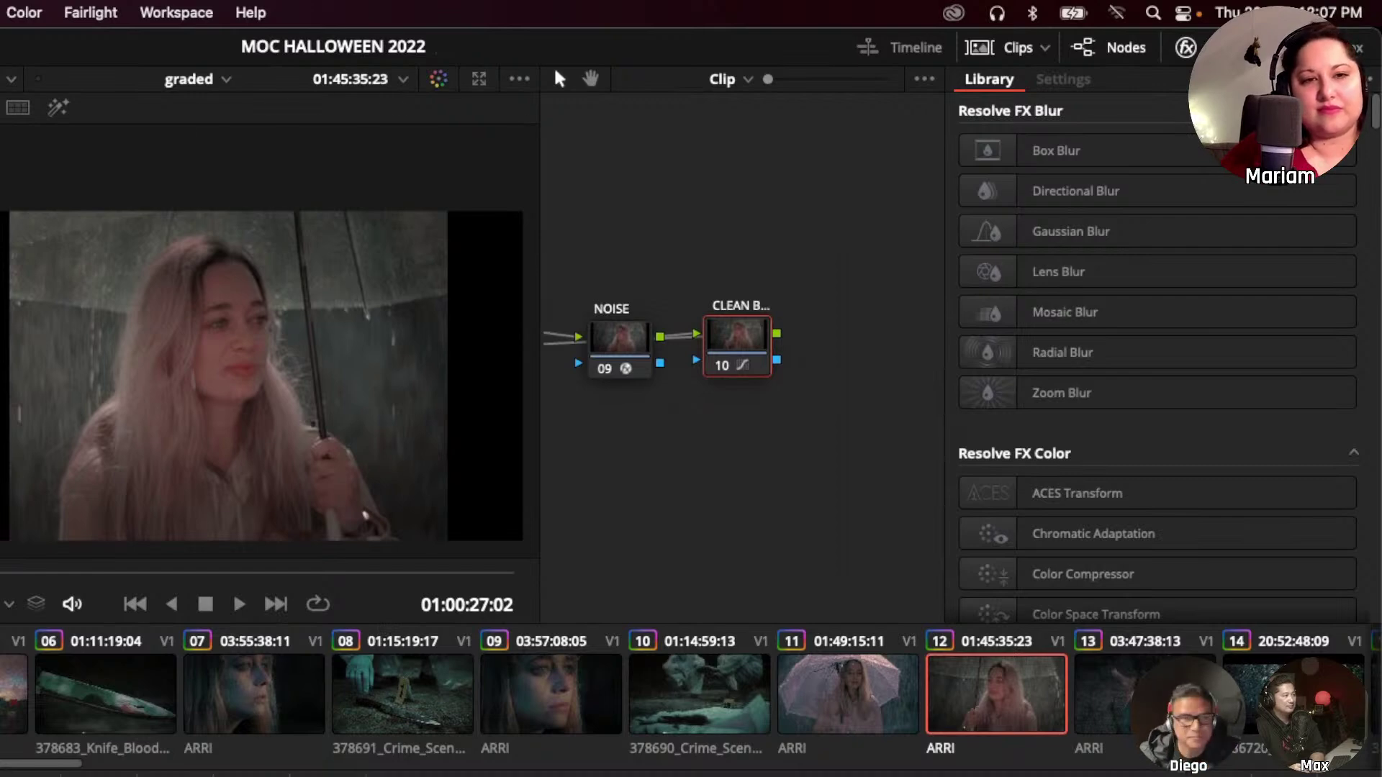
key(ctrl+w)
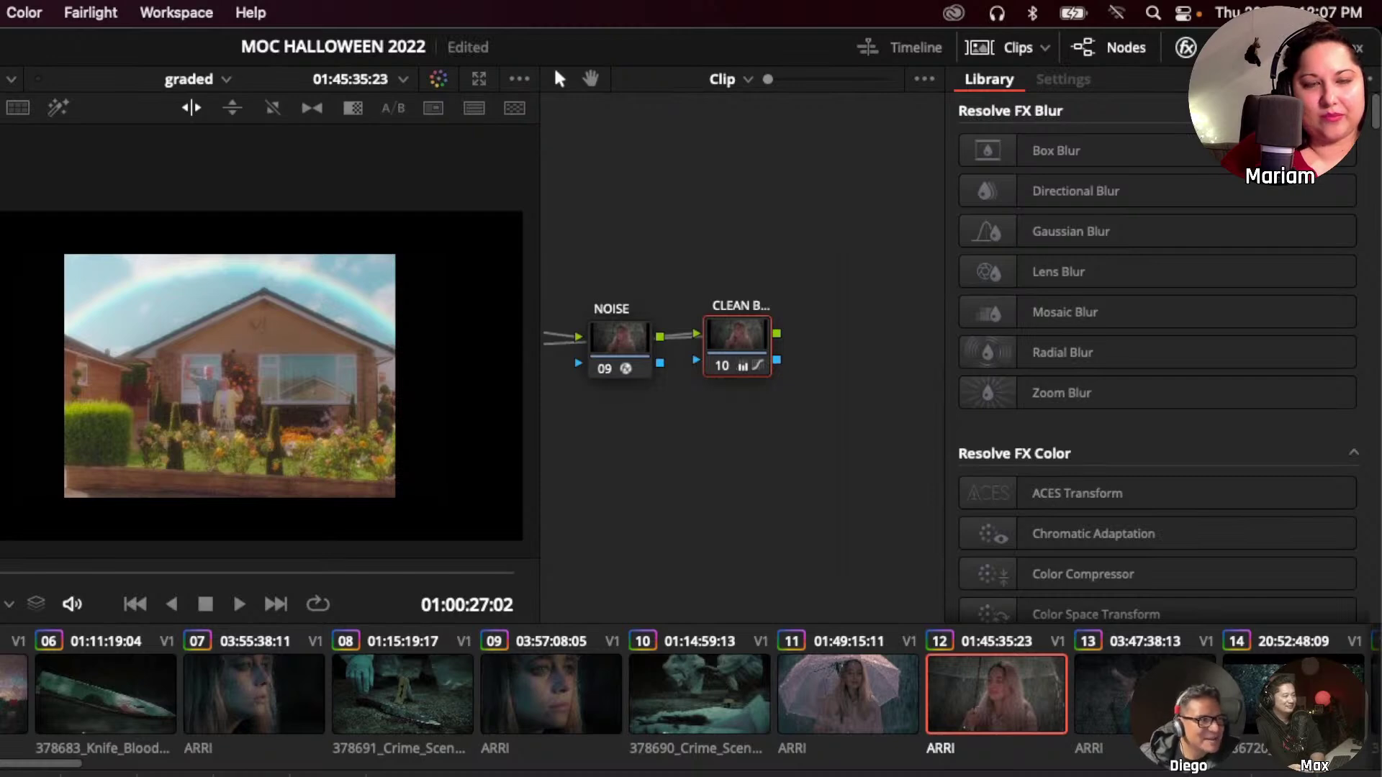
key(super+w)
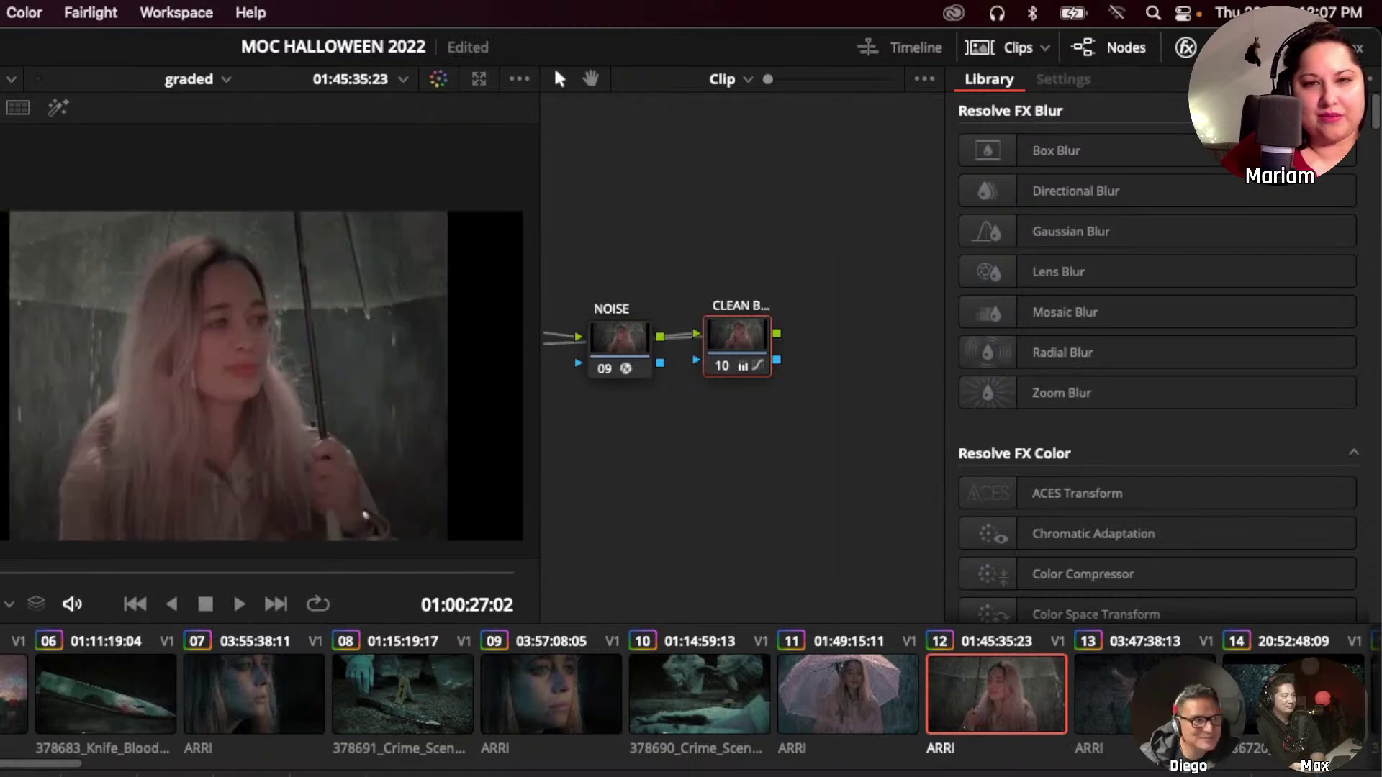
key(shift+d)
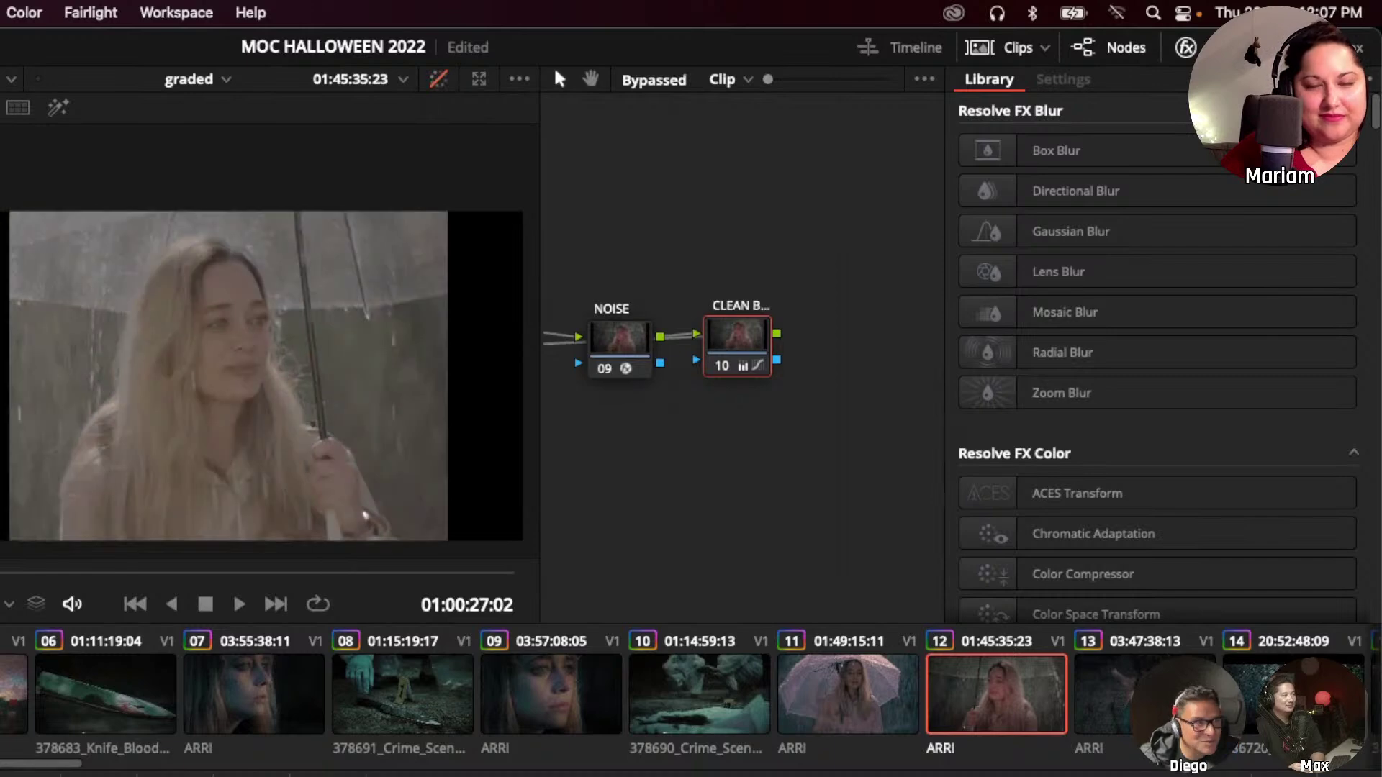
key(shift+d)
key(shift+d)
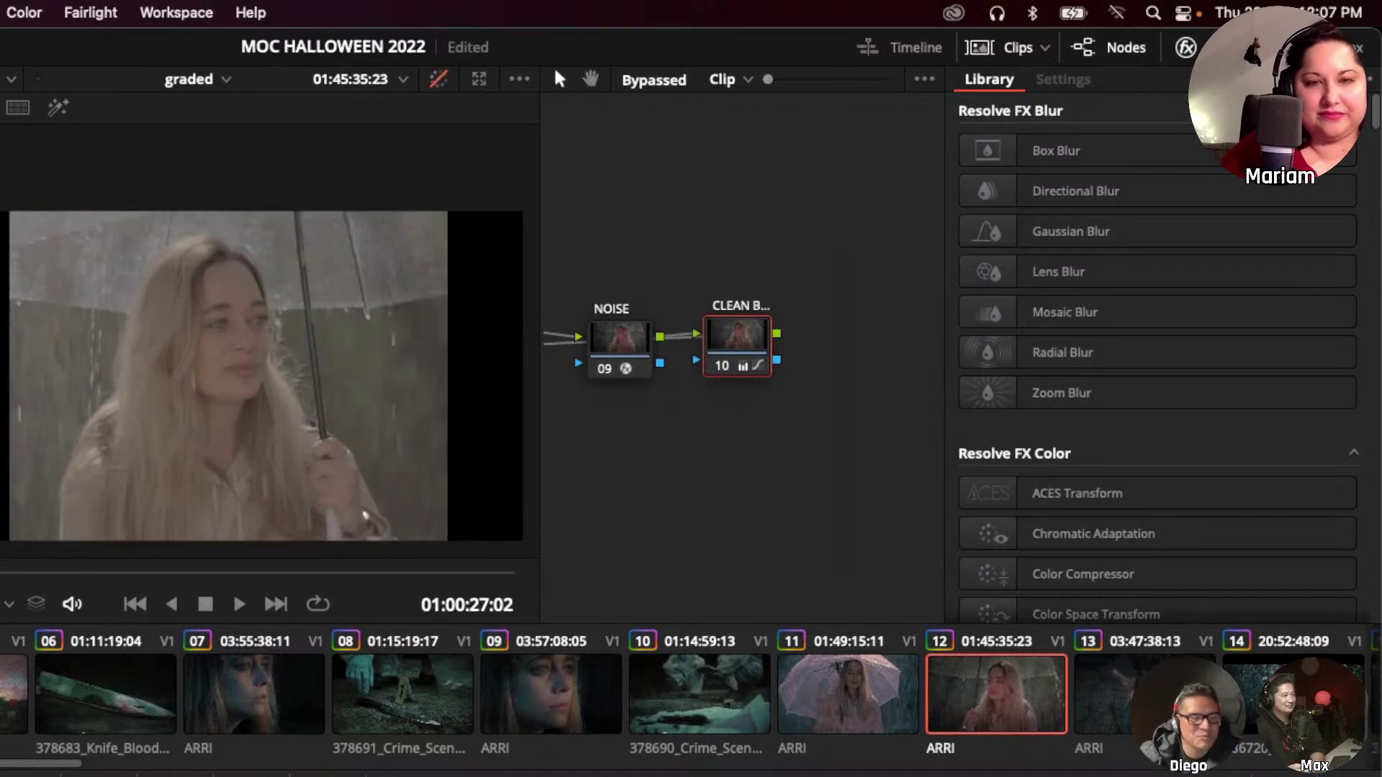
key(shift+d)
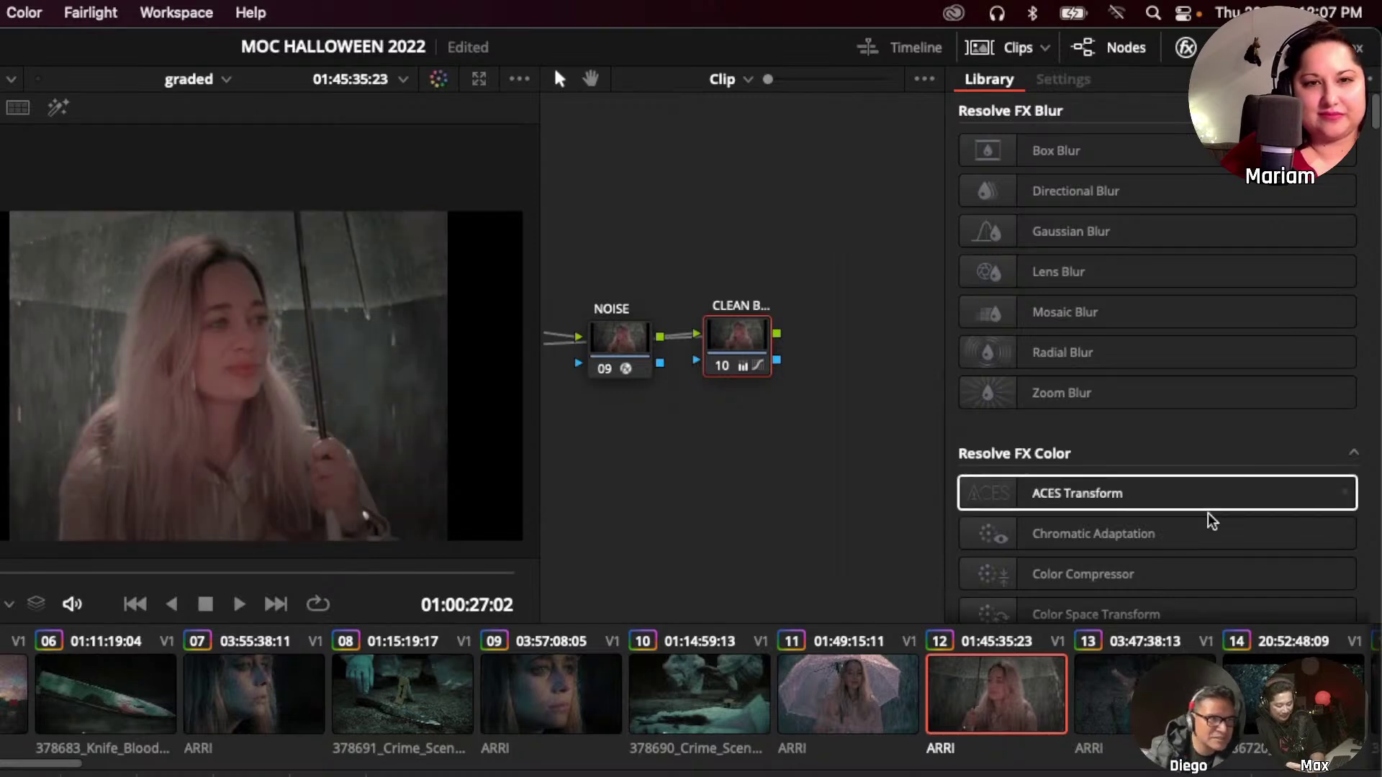
Reset the S1 and S2 nodes in the node tree of clip 12, the umbrella close-up.
click(1186, 48)
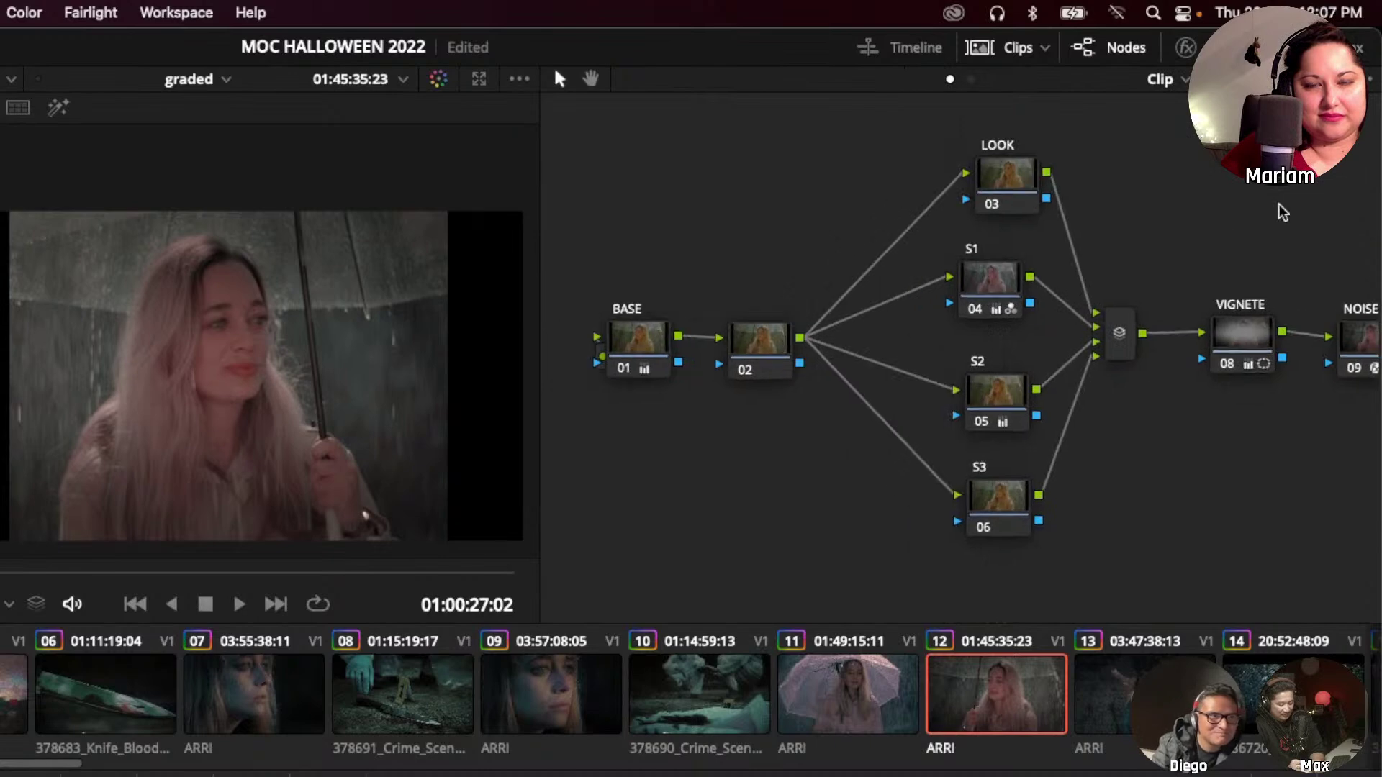
click(990, 286)
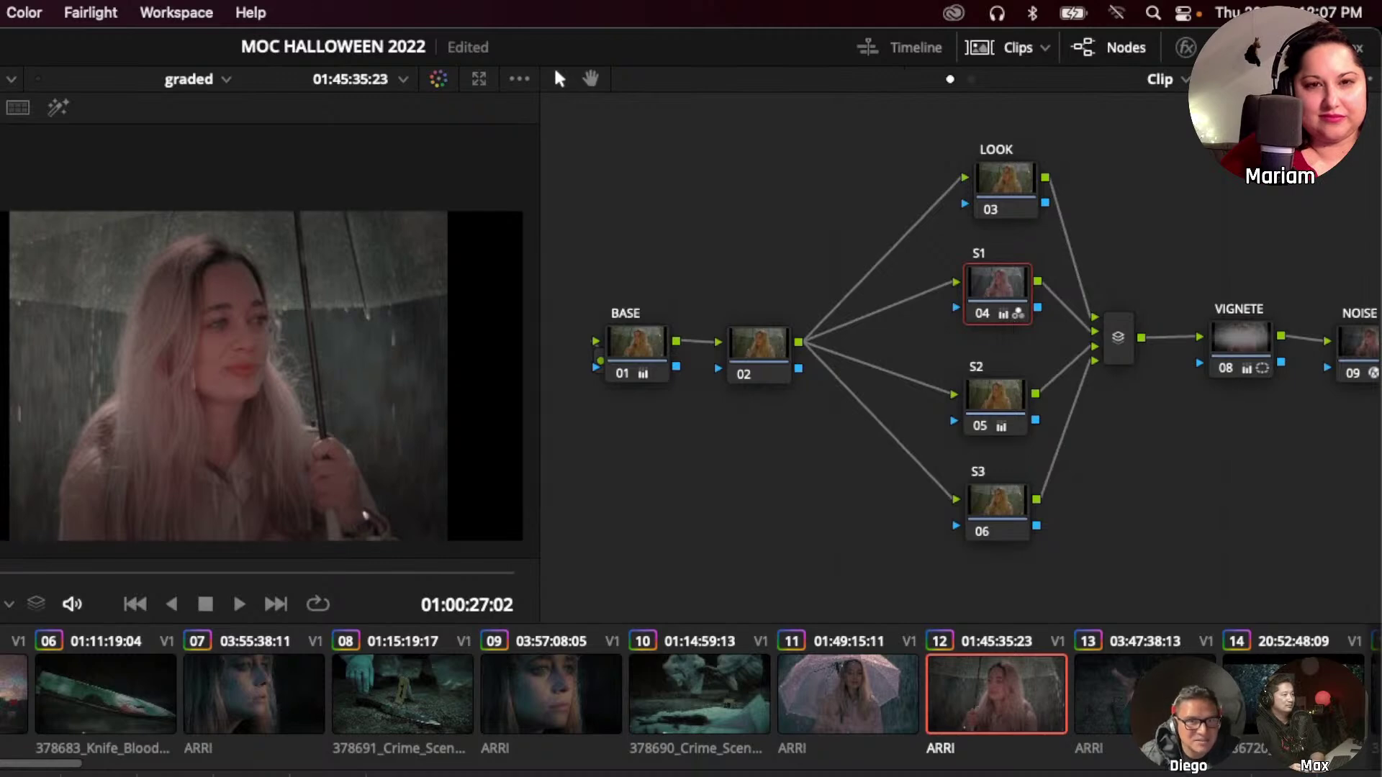
key(super+d)
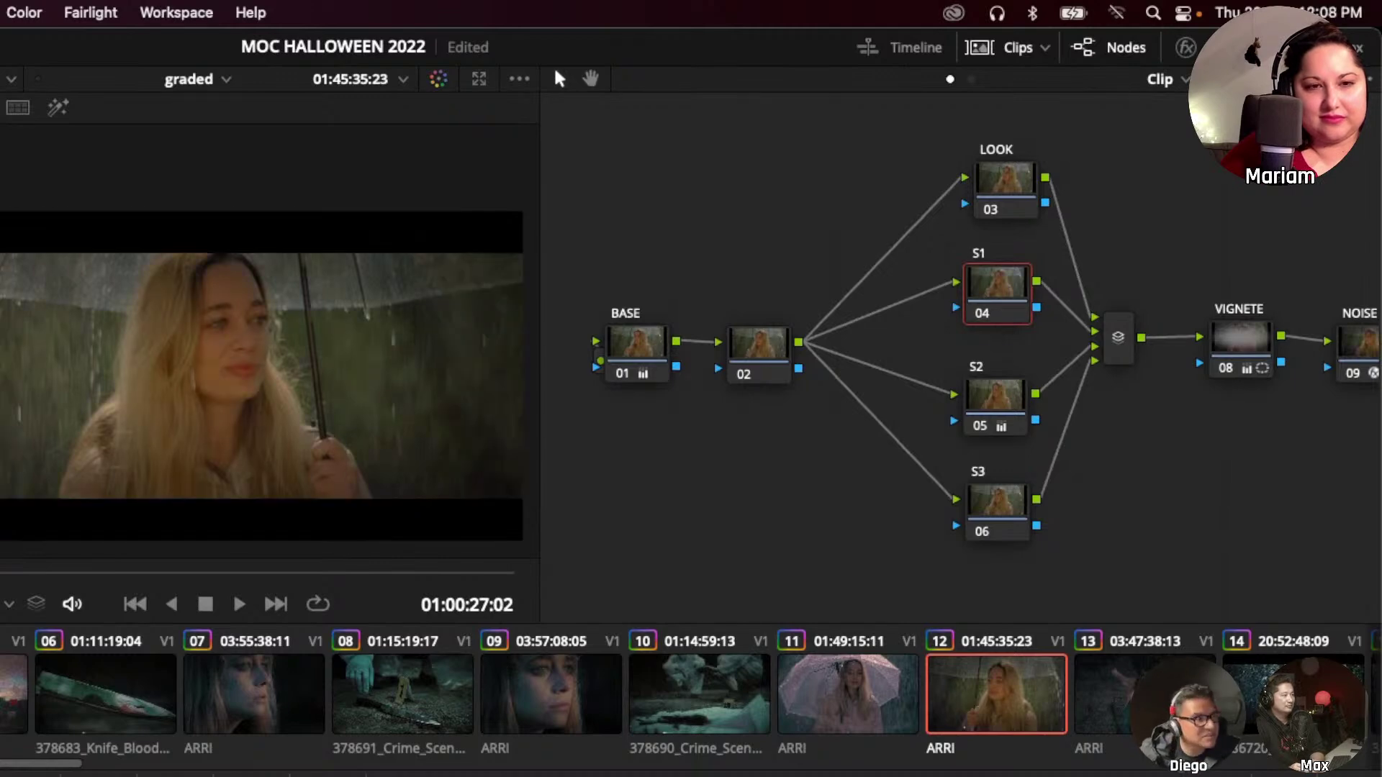
key(shift+semicolon)
key(shift+apostrophe)
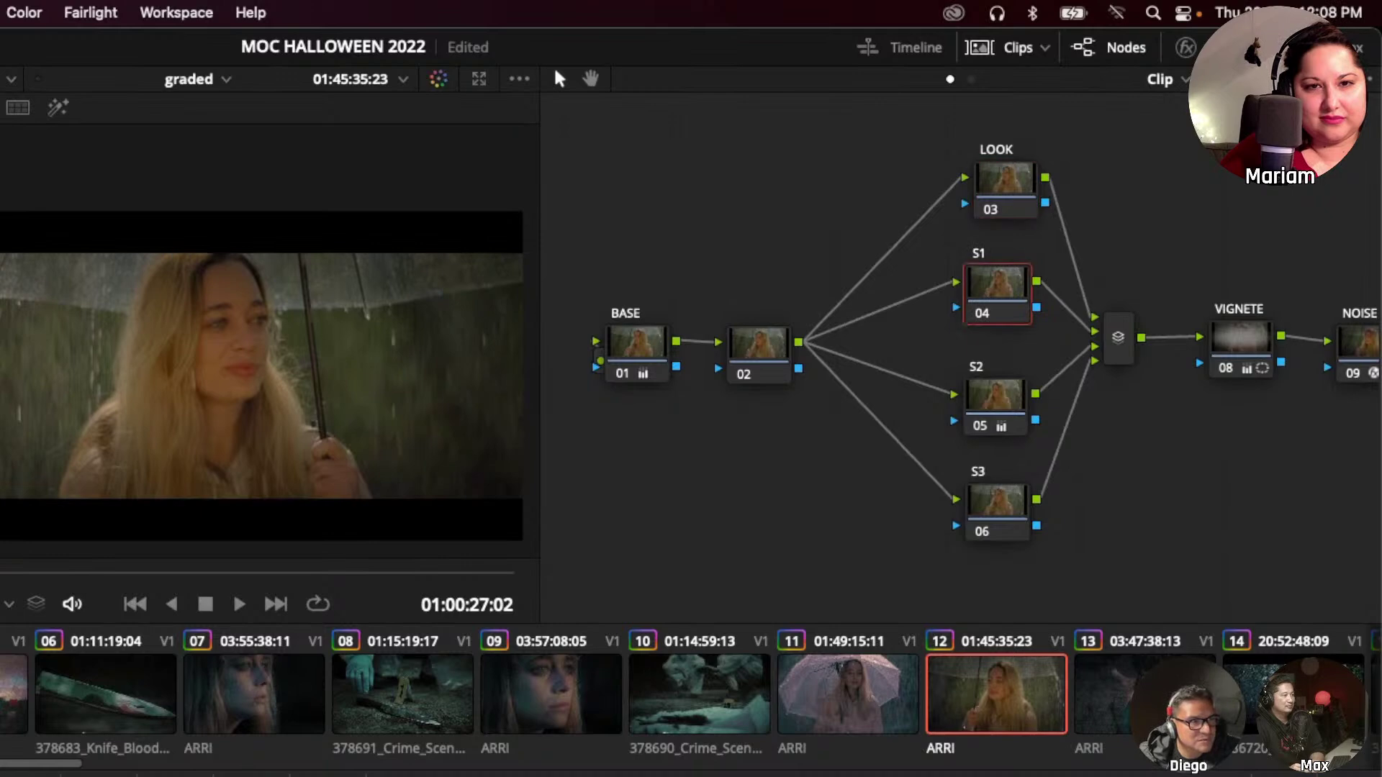
key(shift+apostrophe)
key(shift+semicolon)
key(shift+semicolon)
key(shift+semicolon)
key(shift+semicolon)
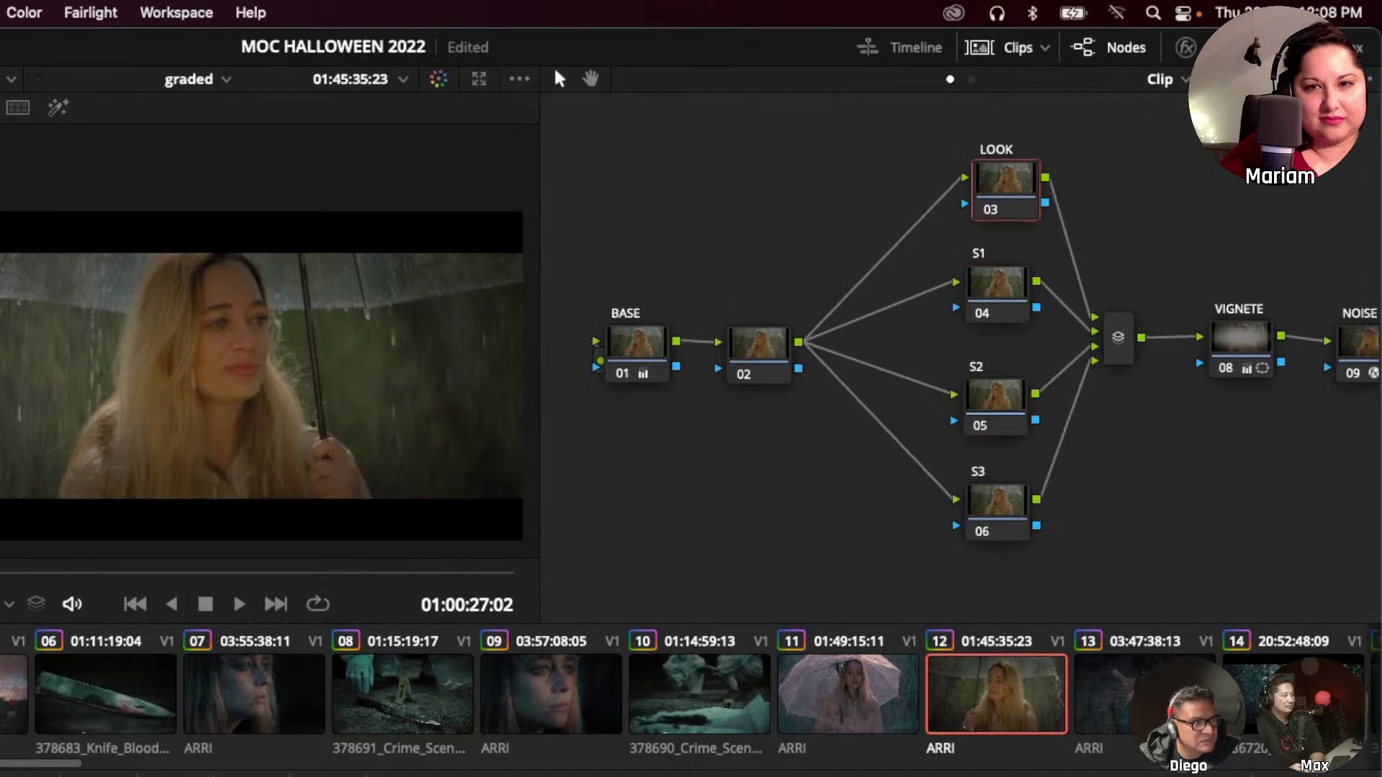
key(super+d)
key(super+d)
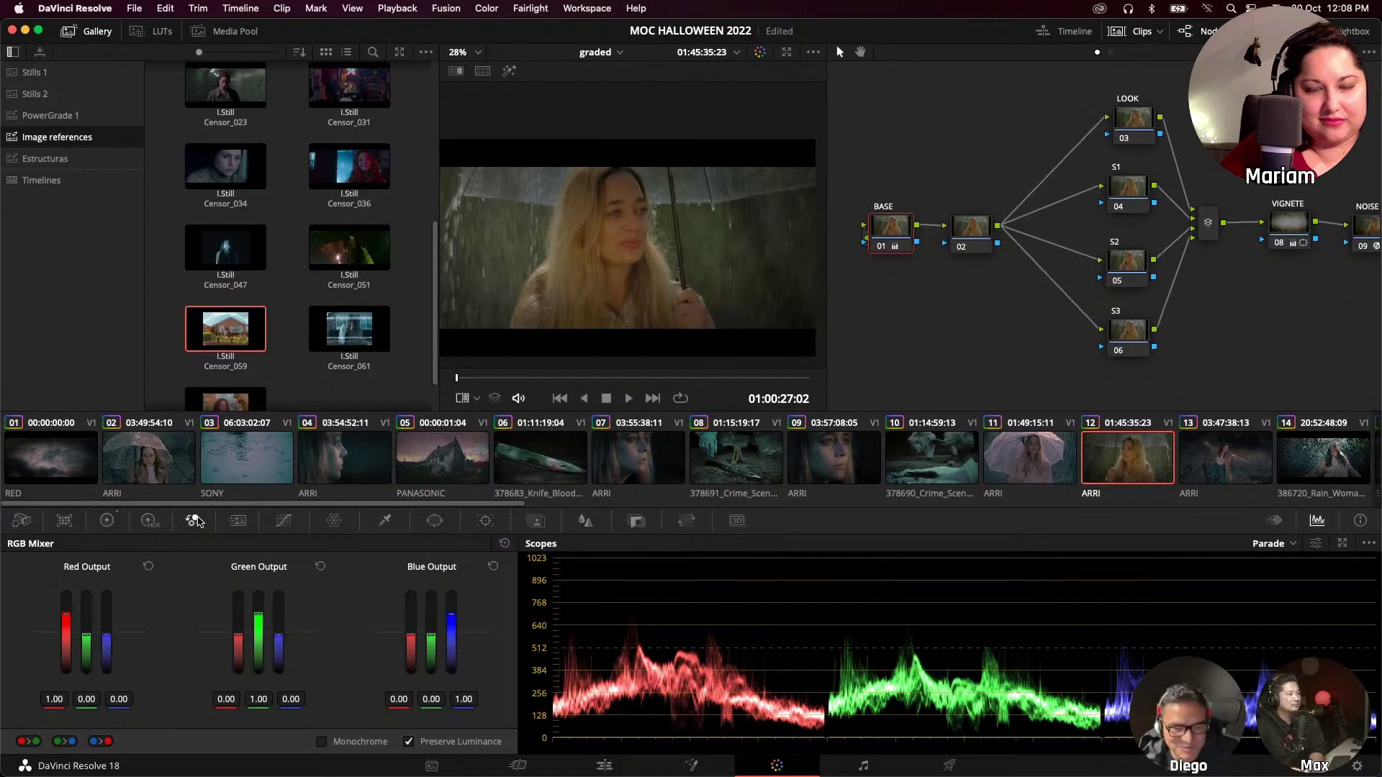
On clip 12's S1 node, swap the green and blue channels in the RGB Mixer and reset its Green Output.
key(shift+apostrophe)
key(shift+apostrophe)
key(shift+apostrophe)
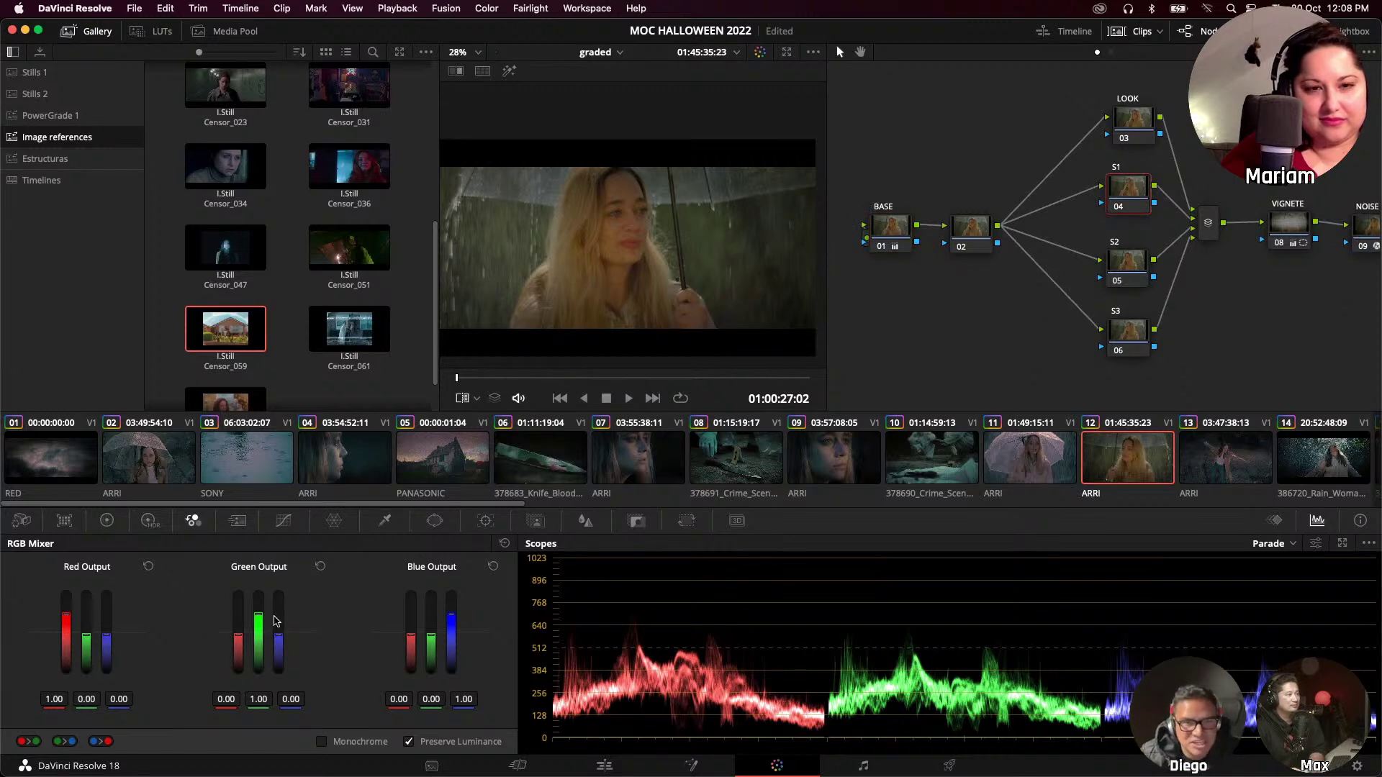
click(65, 743)
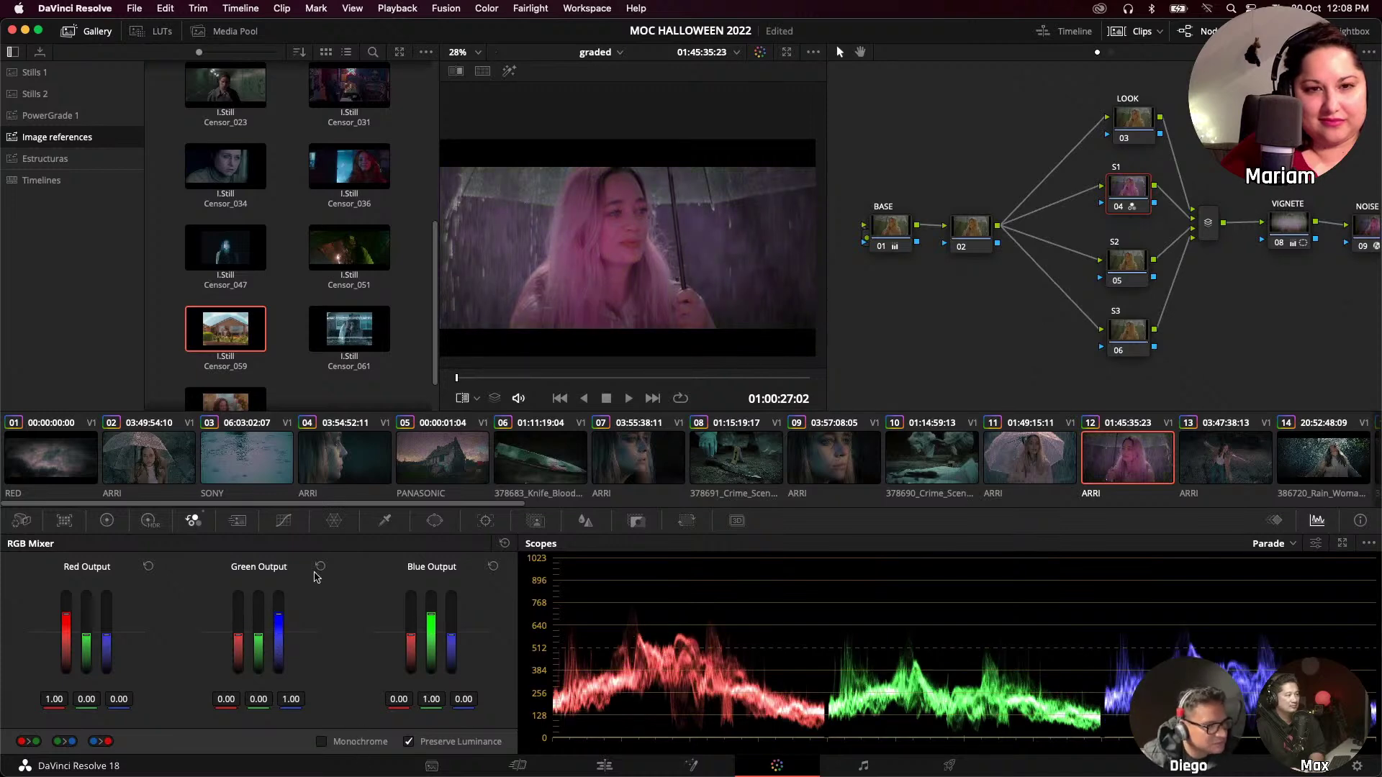
click(320, 567)
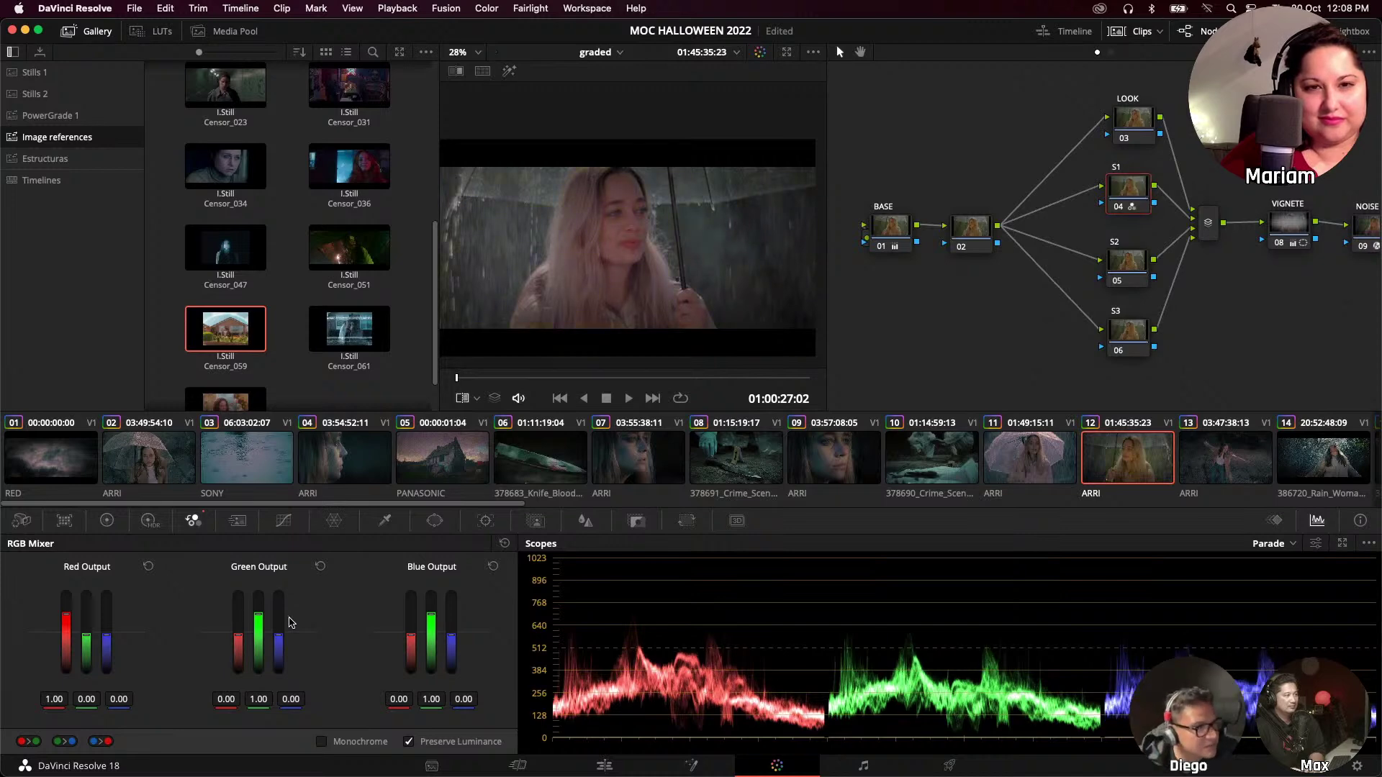
Compare clip 12 with and without its S1 node, and cool the shot toward teal on node 02.
key(super+d)
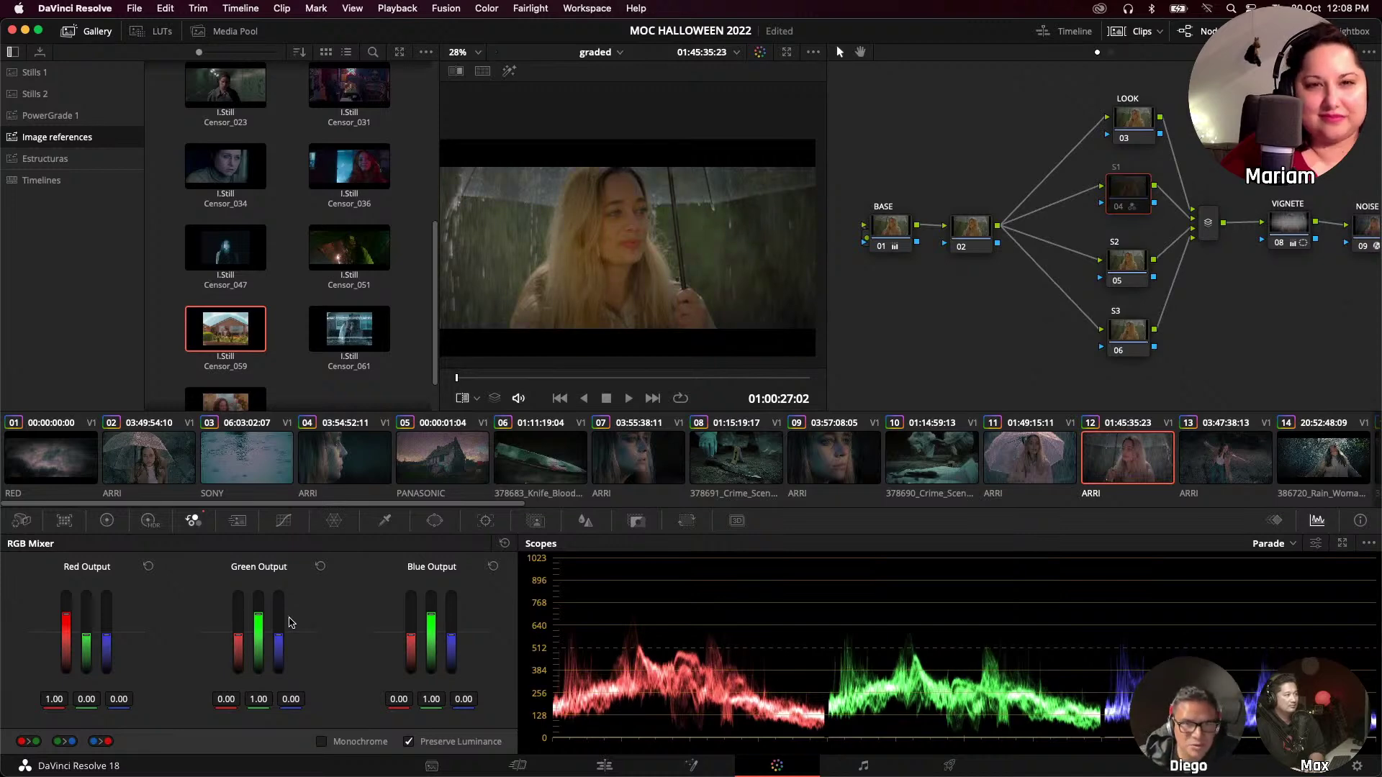
key(super+d)
key(super+d)
key(super+d)
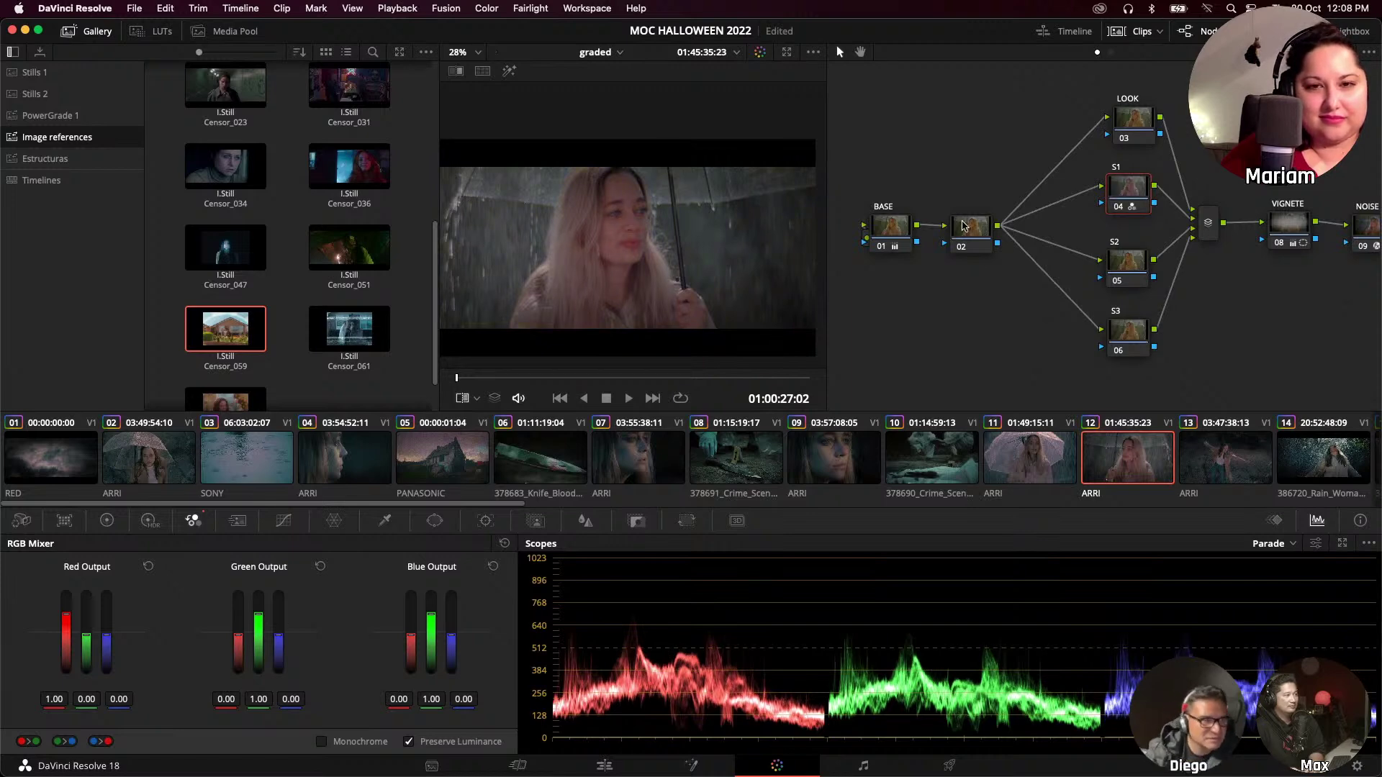
click(973, 240)
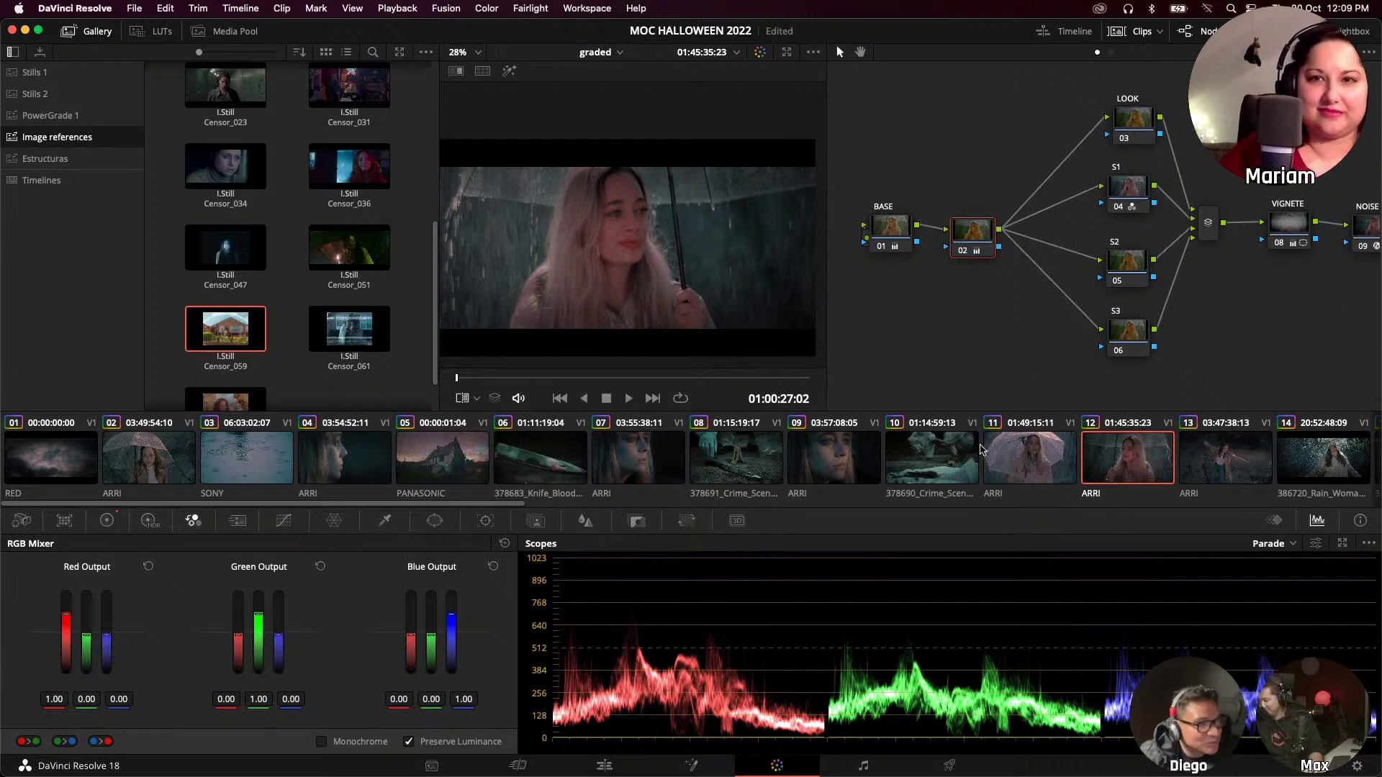
Review the grades of clips 02 through 07 one after another.
click(229, 483)
click(166, 482)
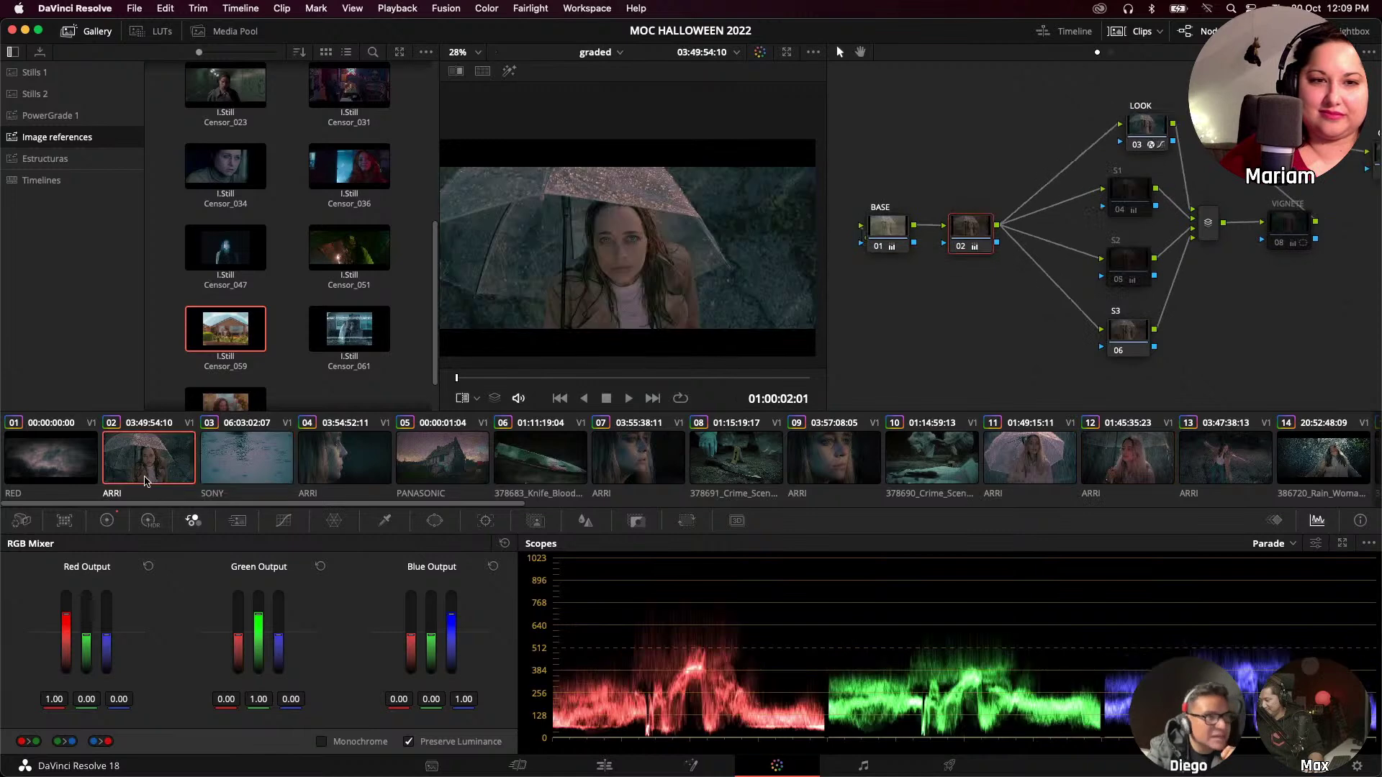
click(267, 481)
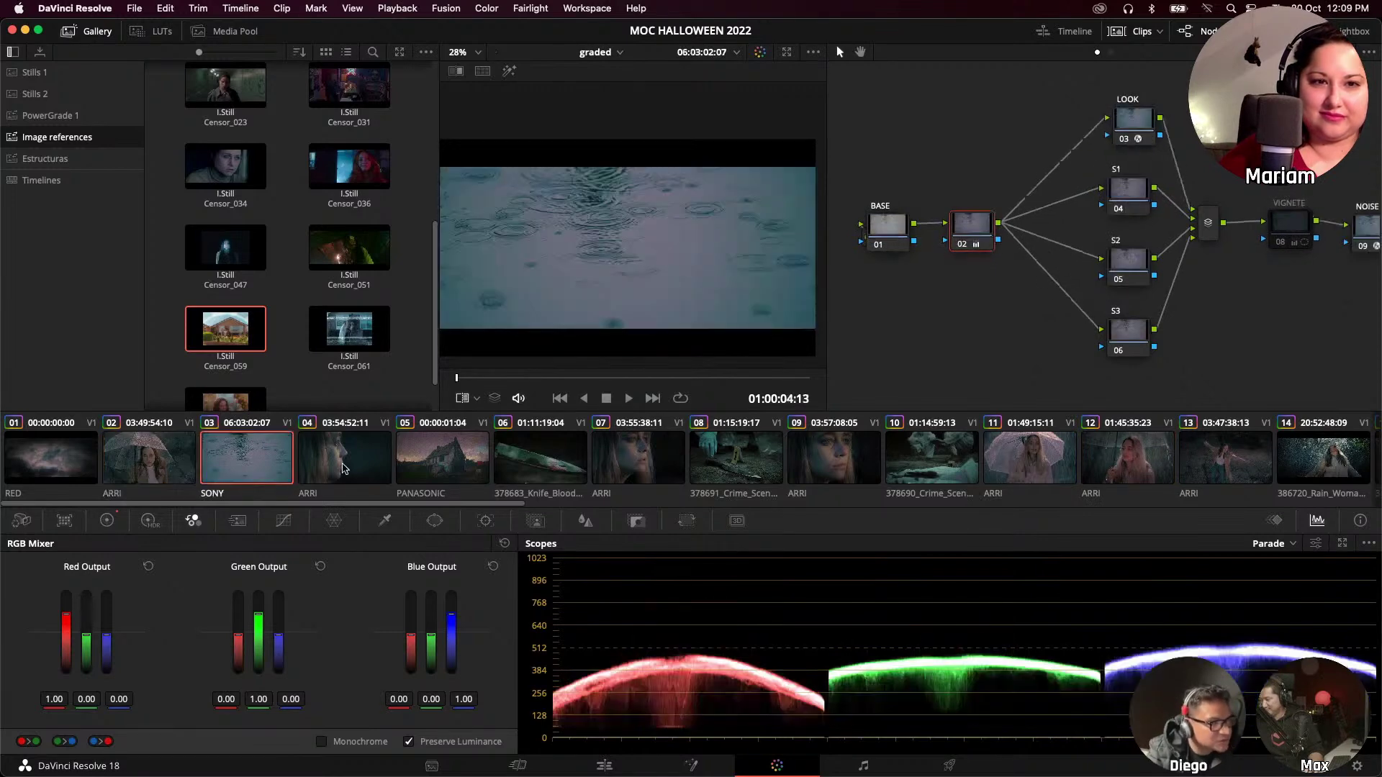
click(345, 467)
click(459, 469)
click(571, 462)
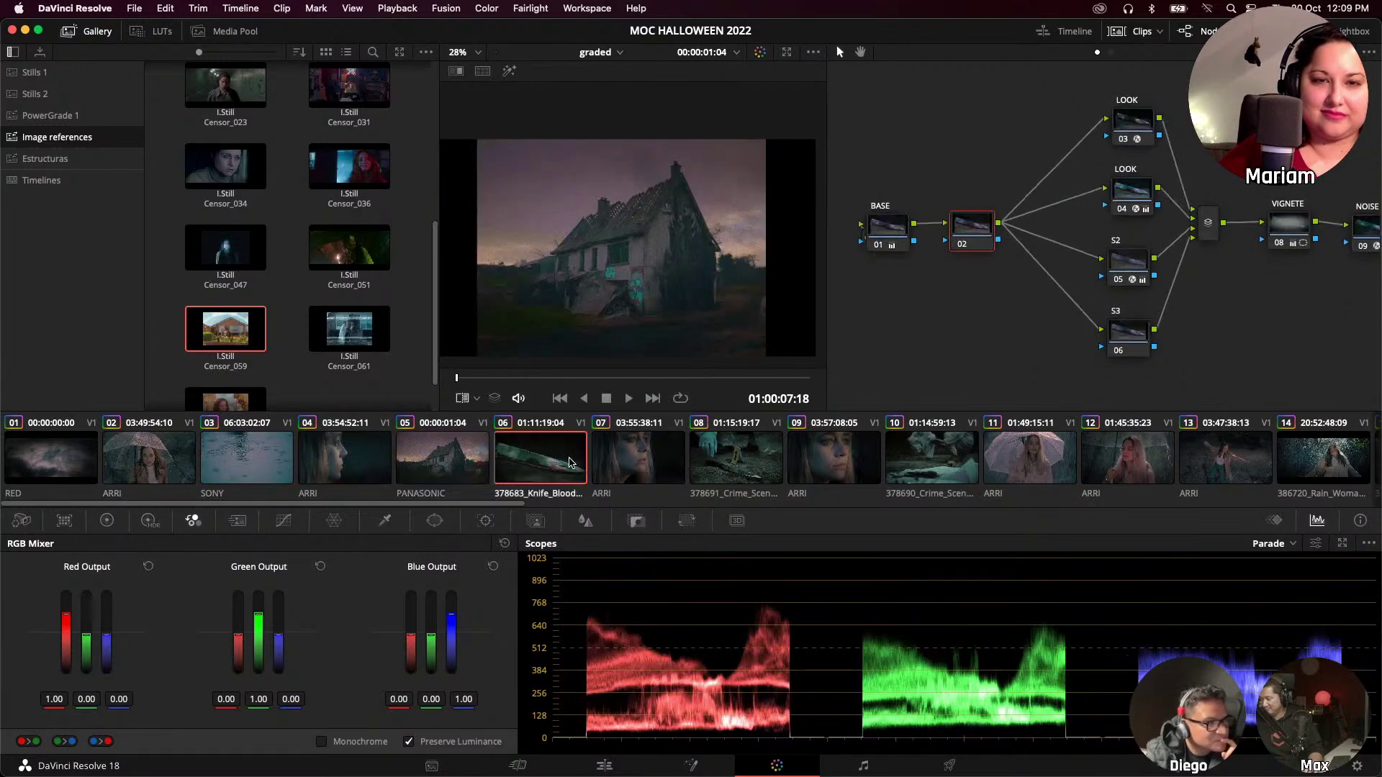
click(630, 493)
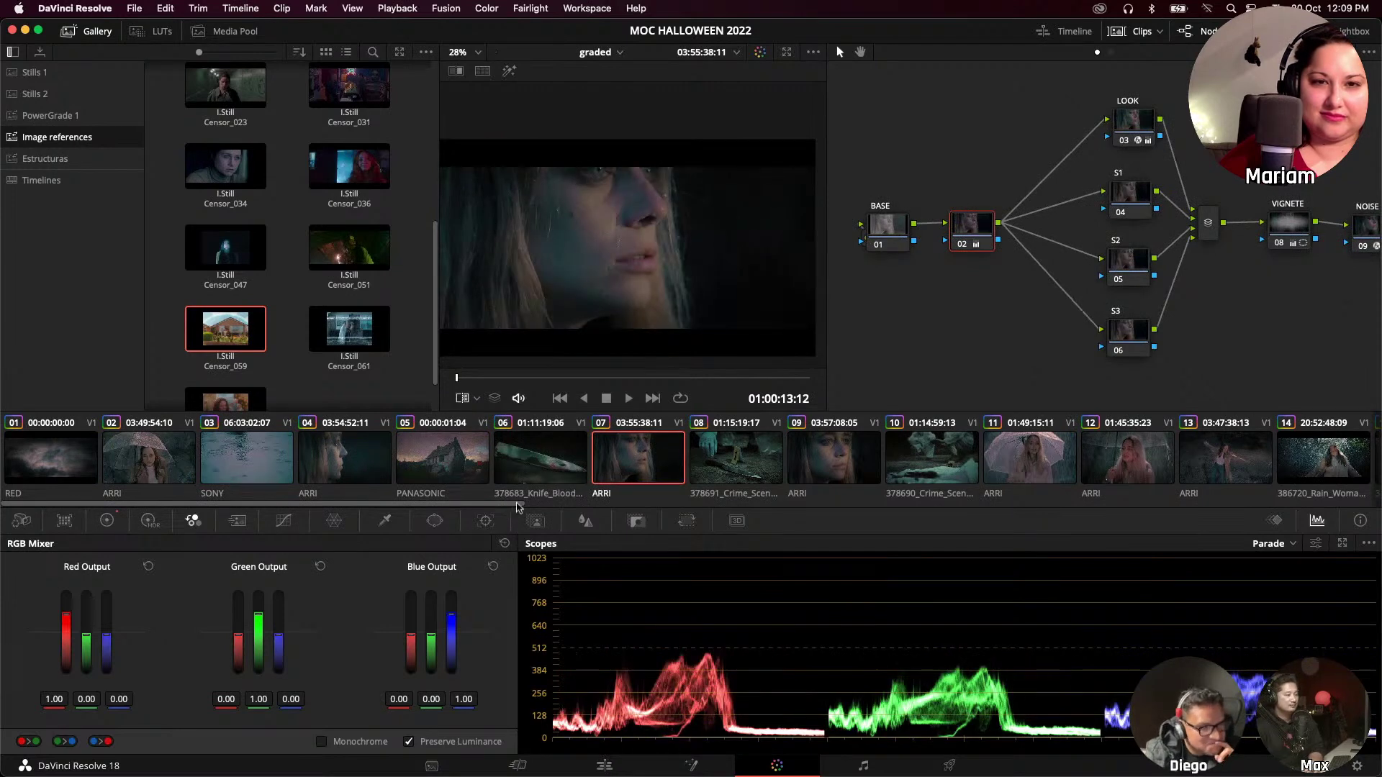
Set Mojo II Green/Magenta to 61.5 and Skin Yellow/Pink to -24.8 on the LOOK node of the rain shot in clip 14.
scroll(695, 481, right, 10)
click(695, 481)
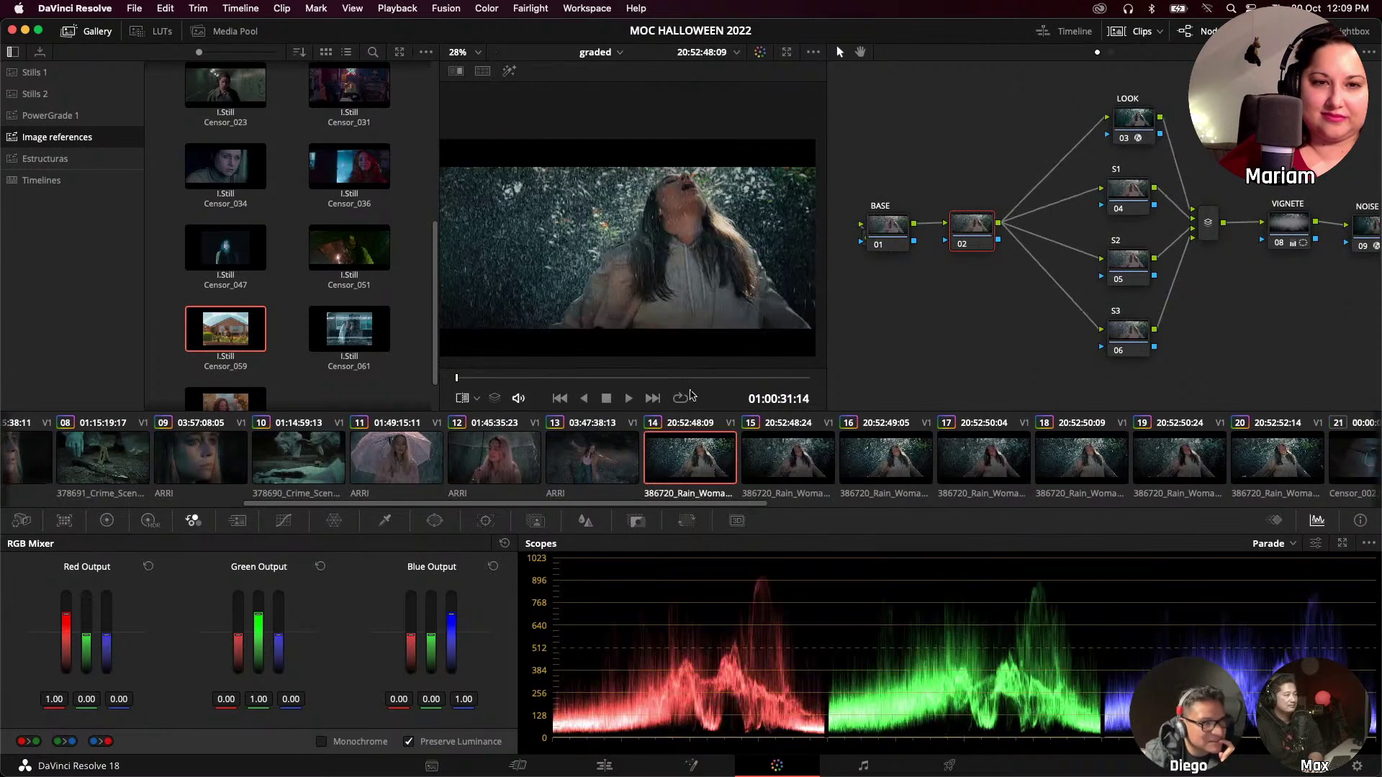
key(space)
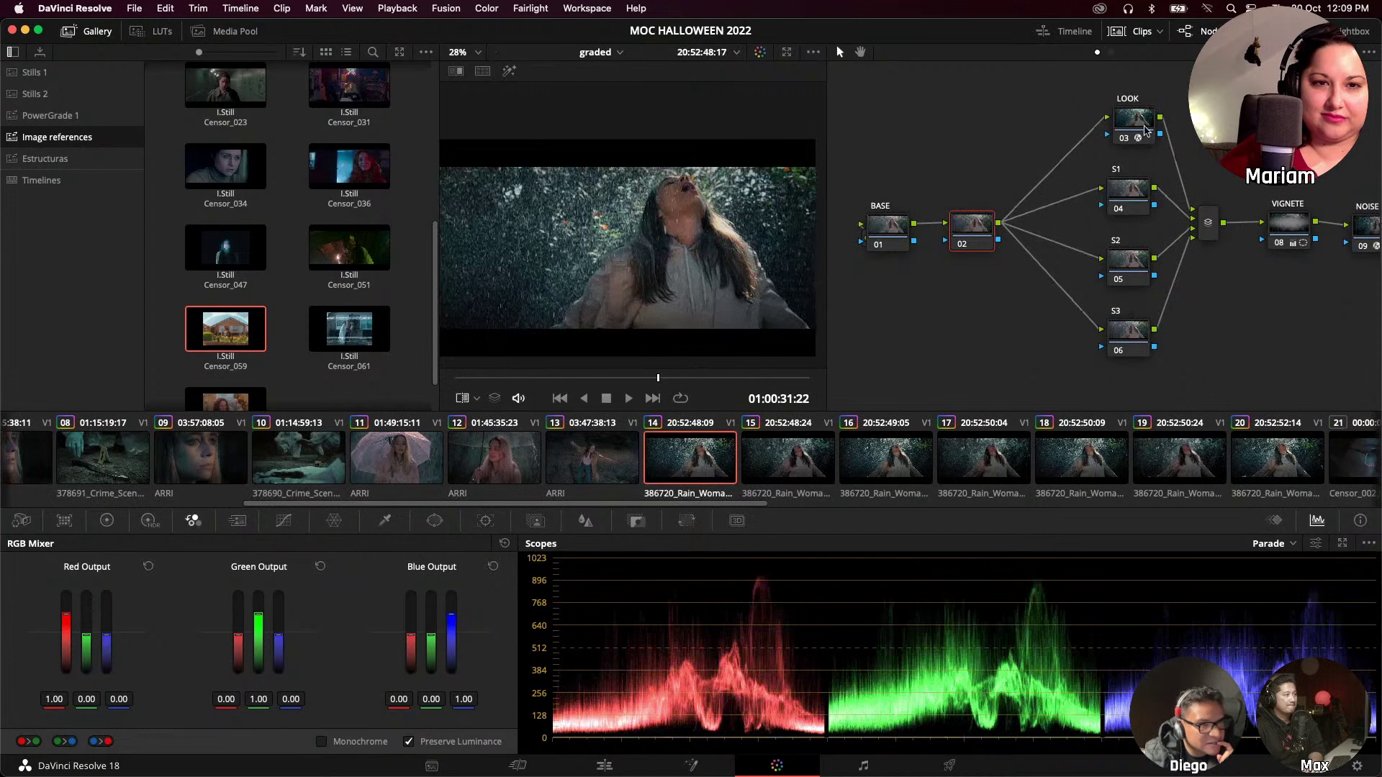
click(1144, 130)
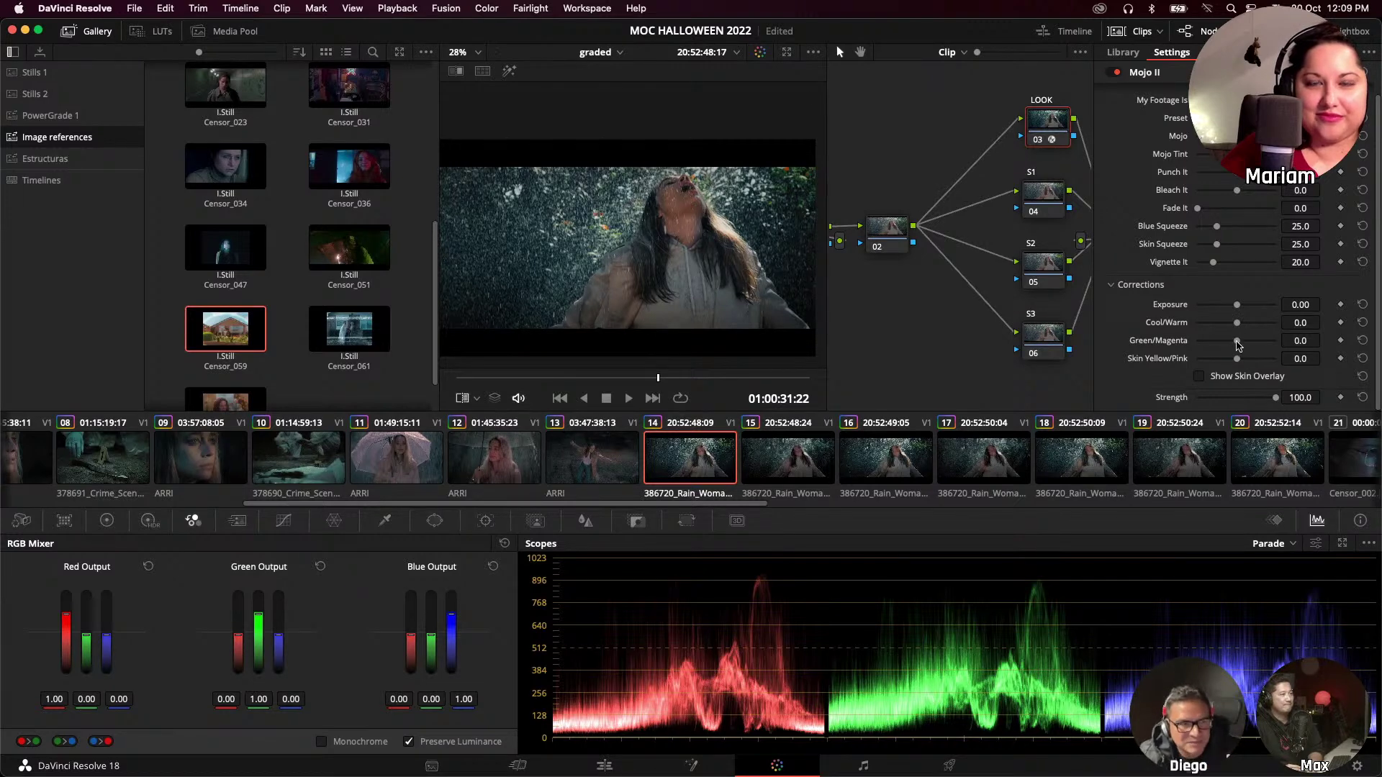
drag(1238, 345, 1270, 344)
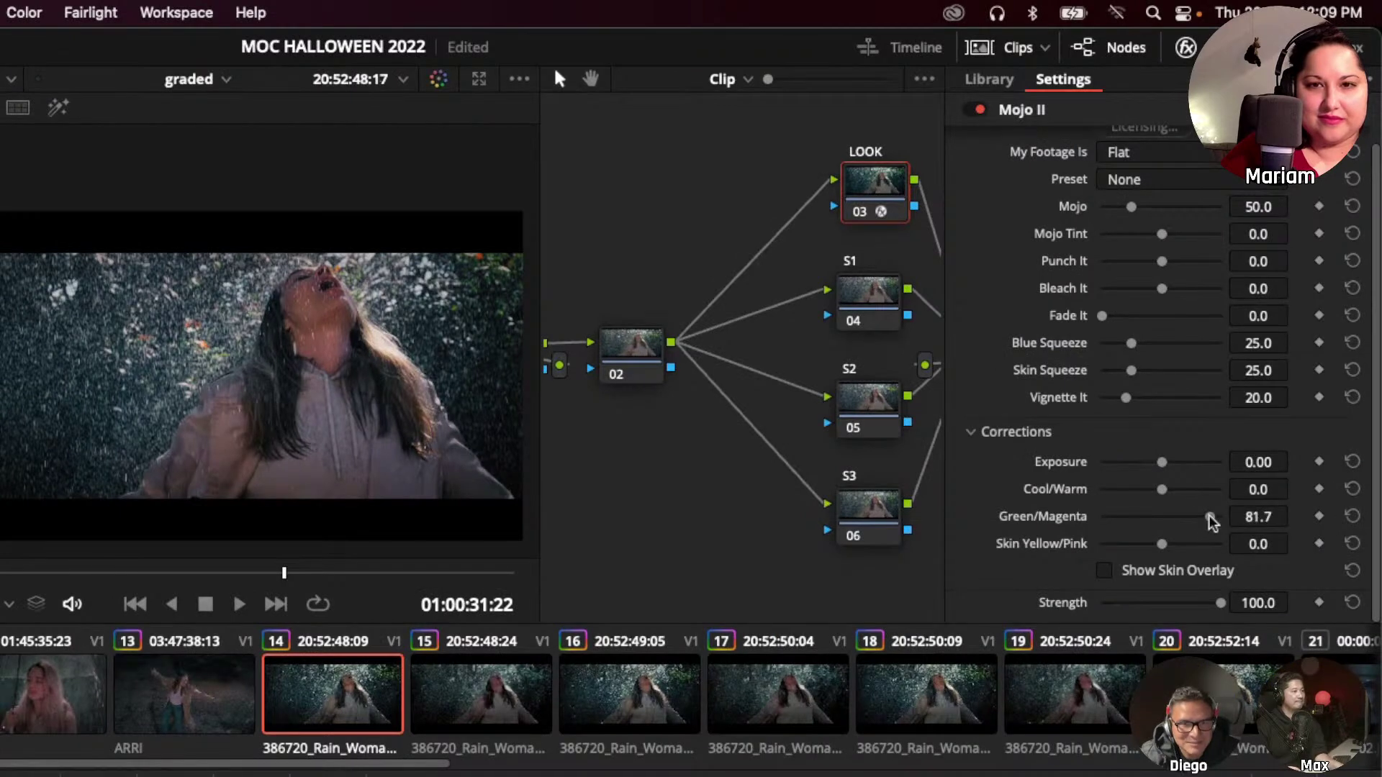
drag(1212, 524, 1199, 524)
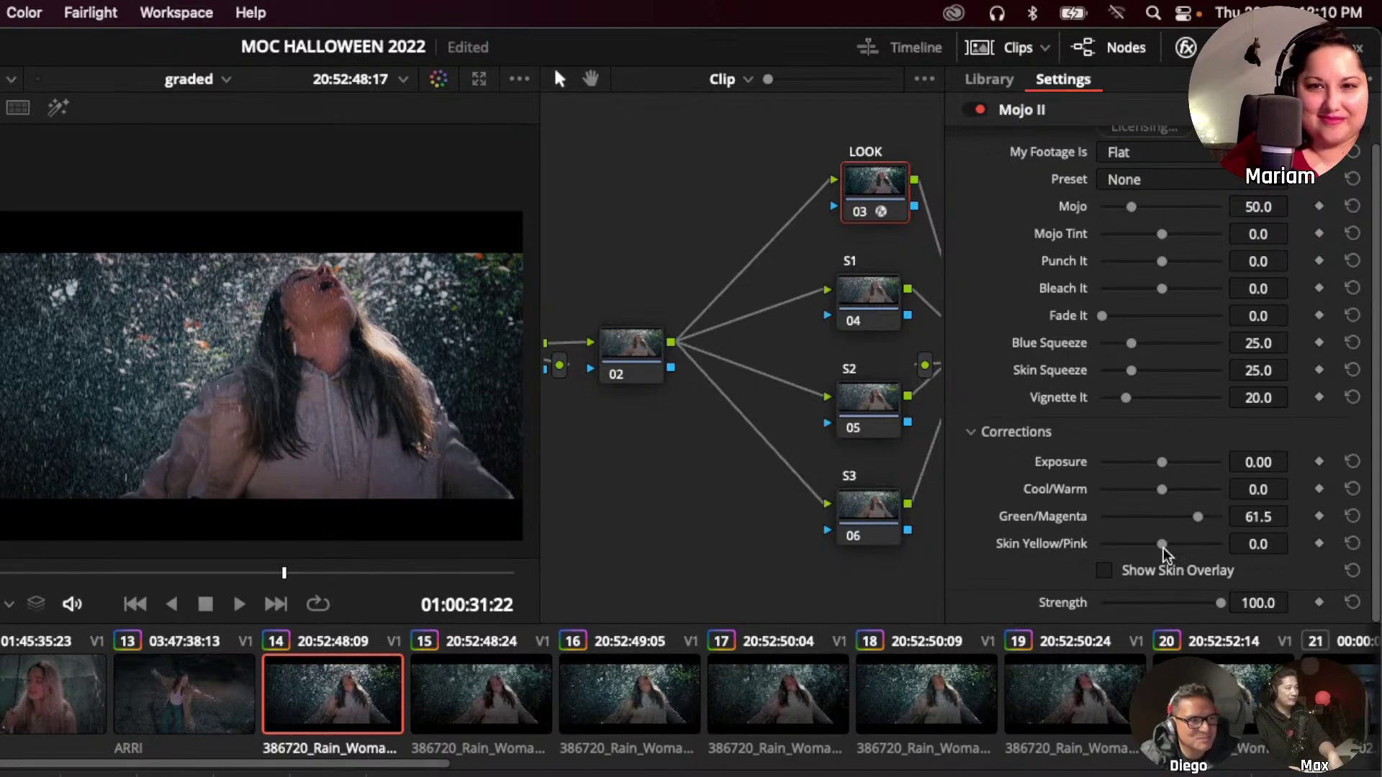
drag(1161, 544, 1147, 545)
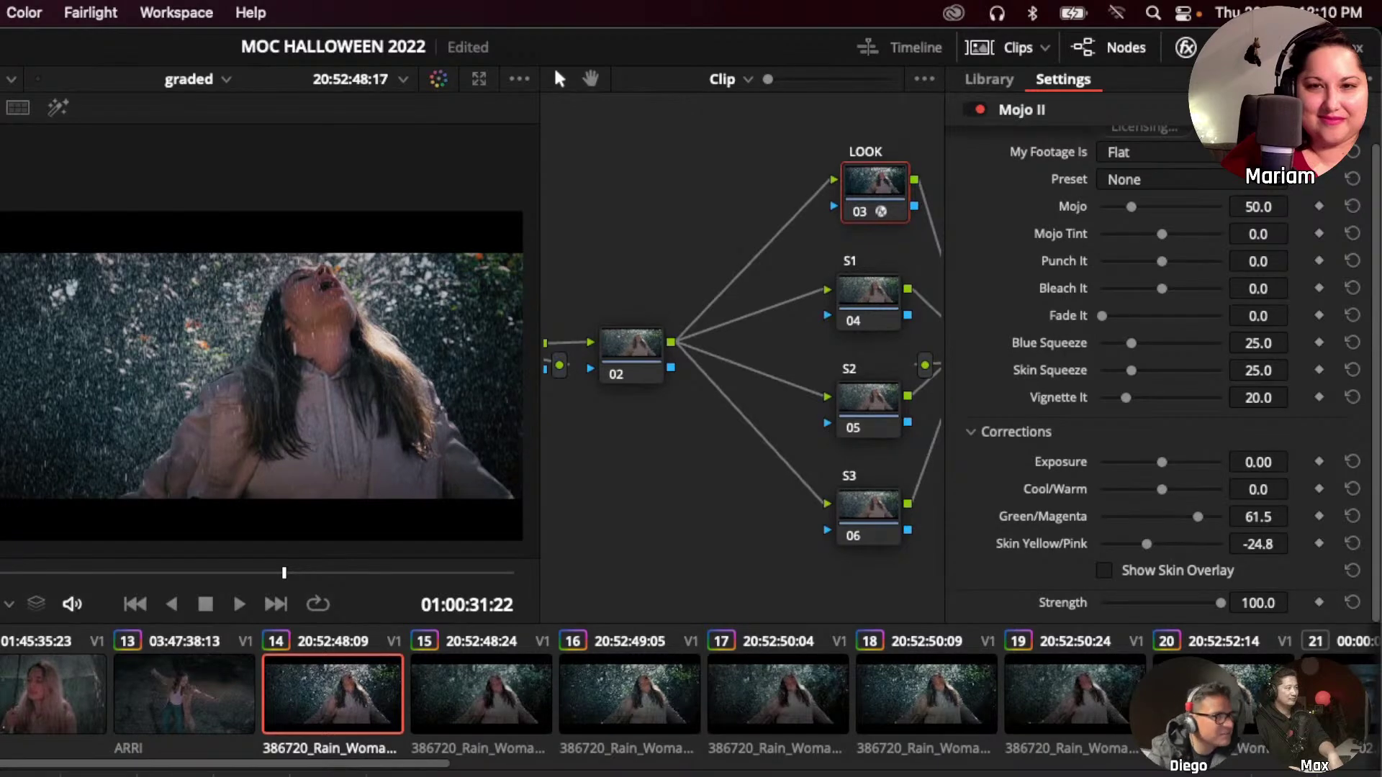
Compare the rain shot in clip 14 with the Censor_036 reference still.
key(super+w)
key(super+w)
key(super+w)
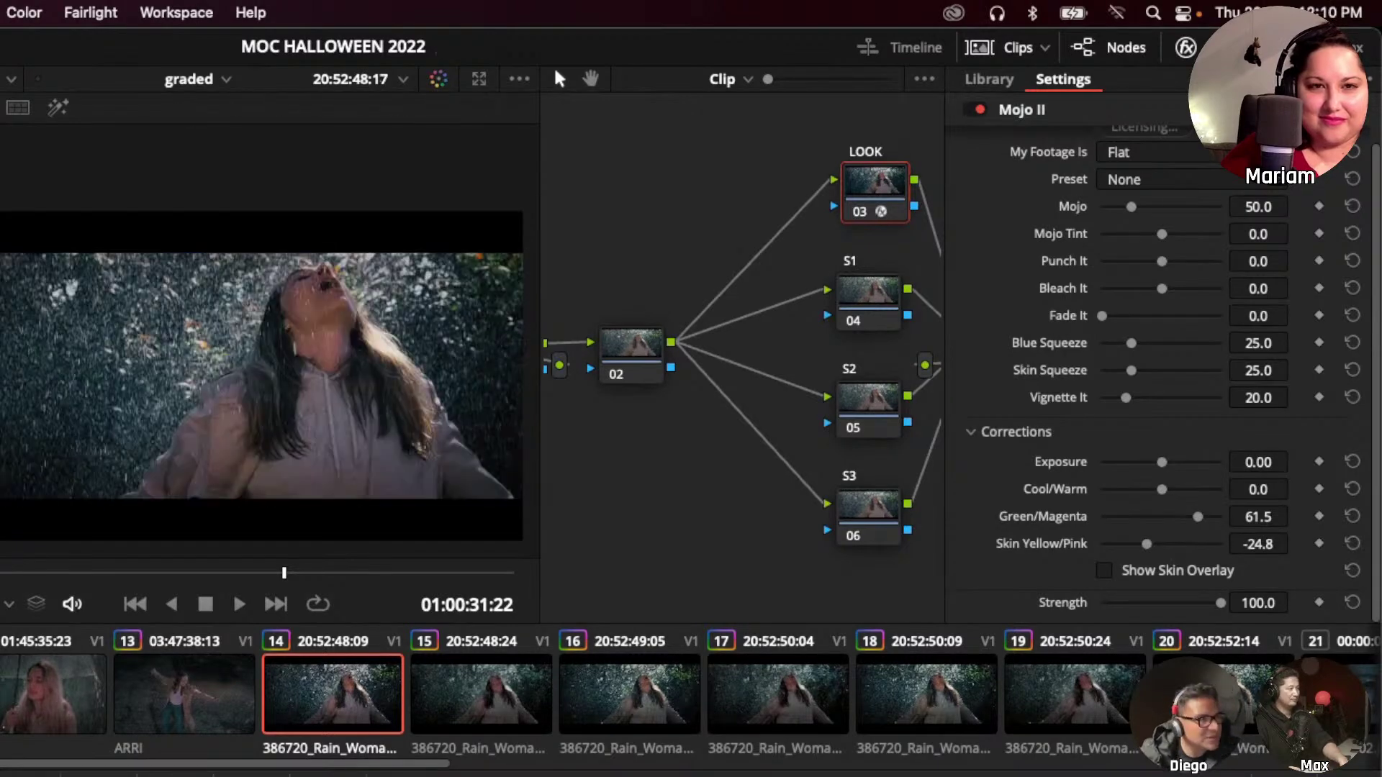
key(super+w)
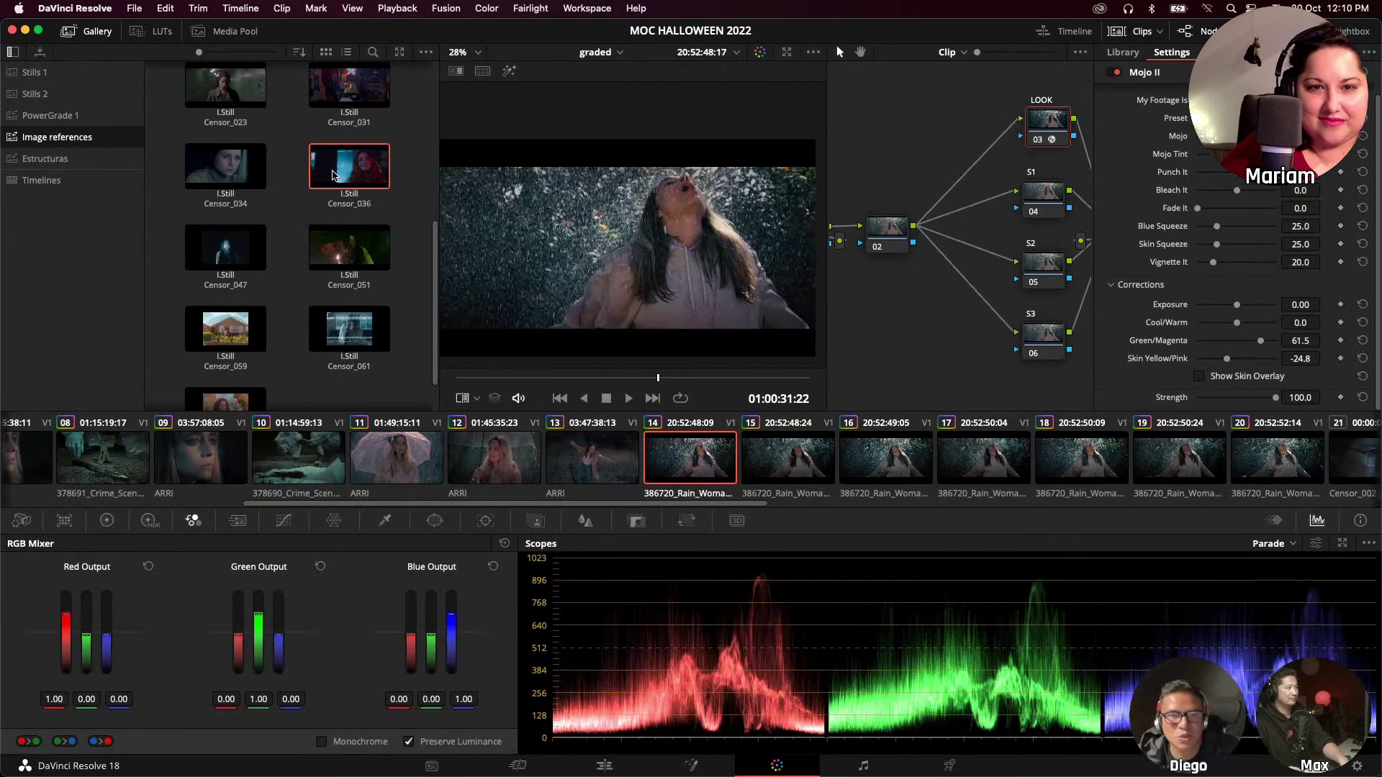
key(super+w)
key(super+w)
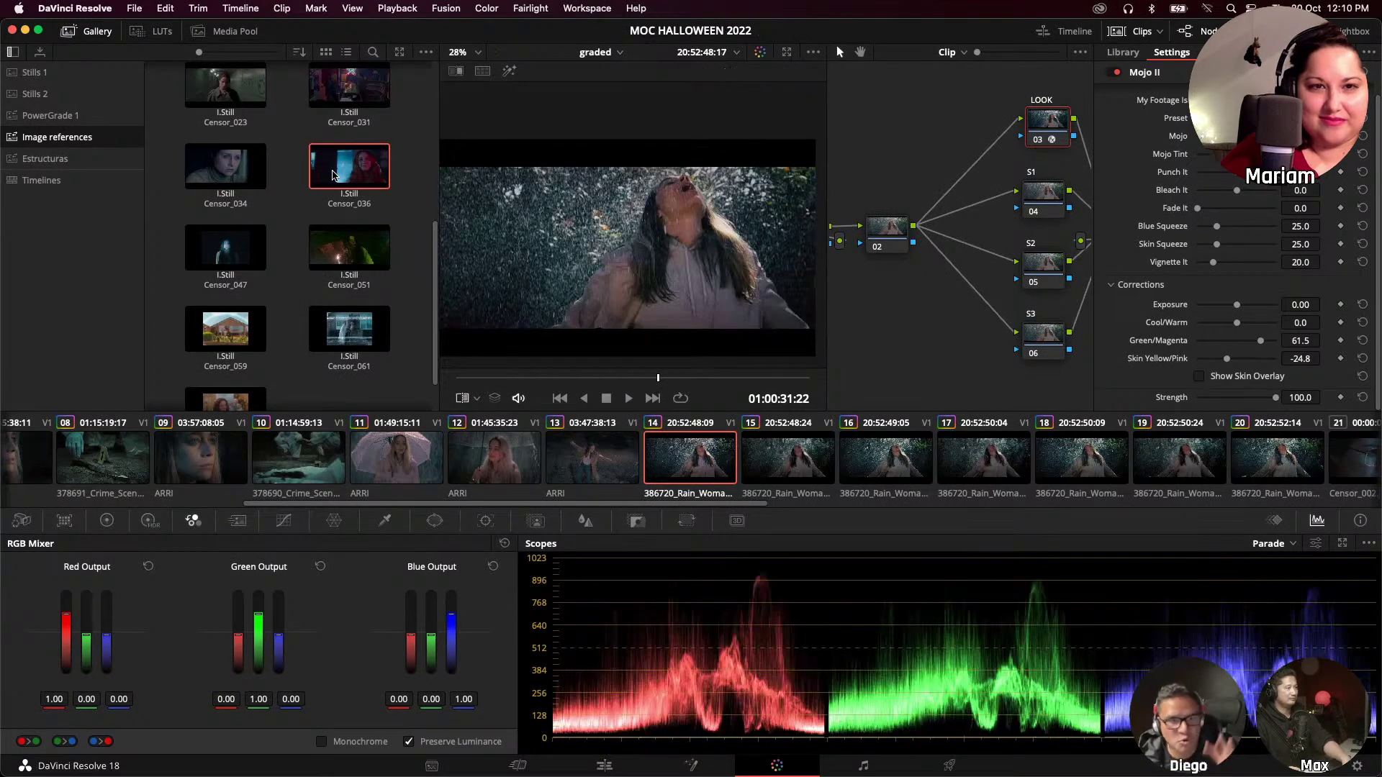
key(super+w)
key(super+w)
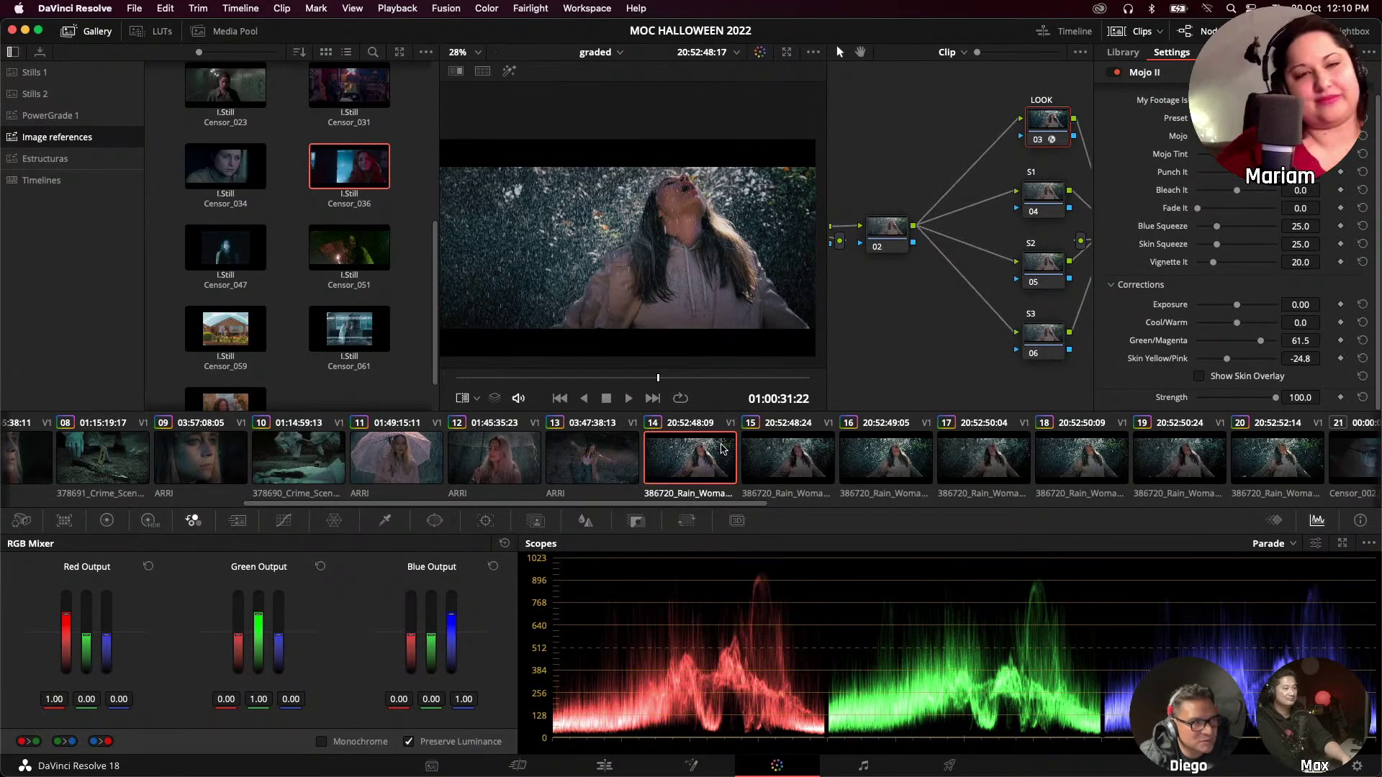
Play through the rain sequence and compare the Mojo II look of clip 14 with the Analog Damage look of clip 15.
key(space)
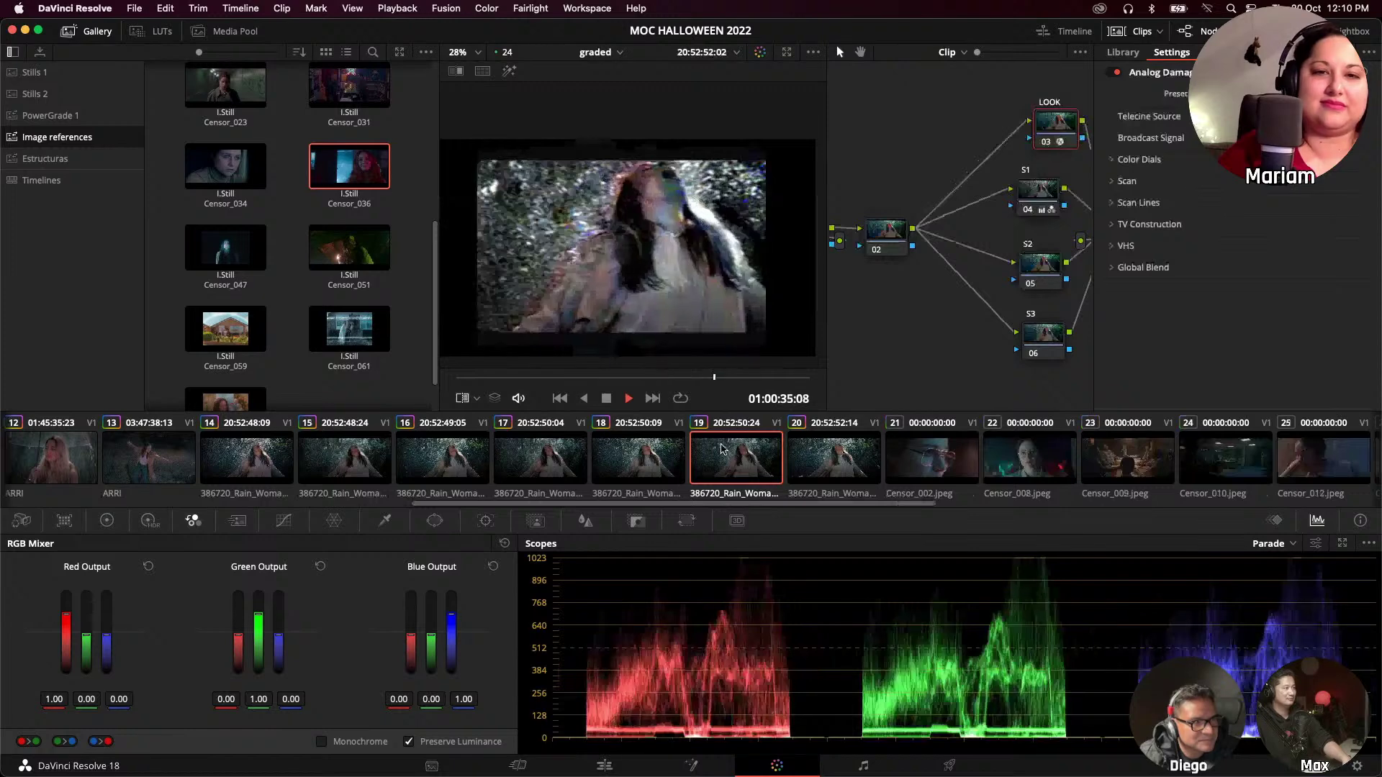
key(space)
click(270, 473)
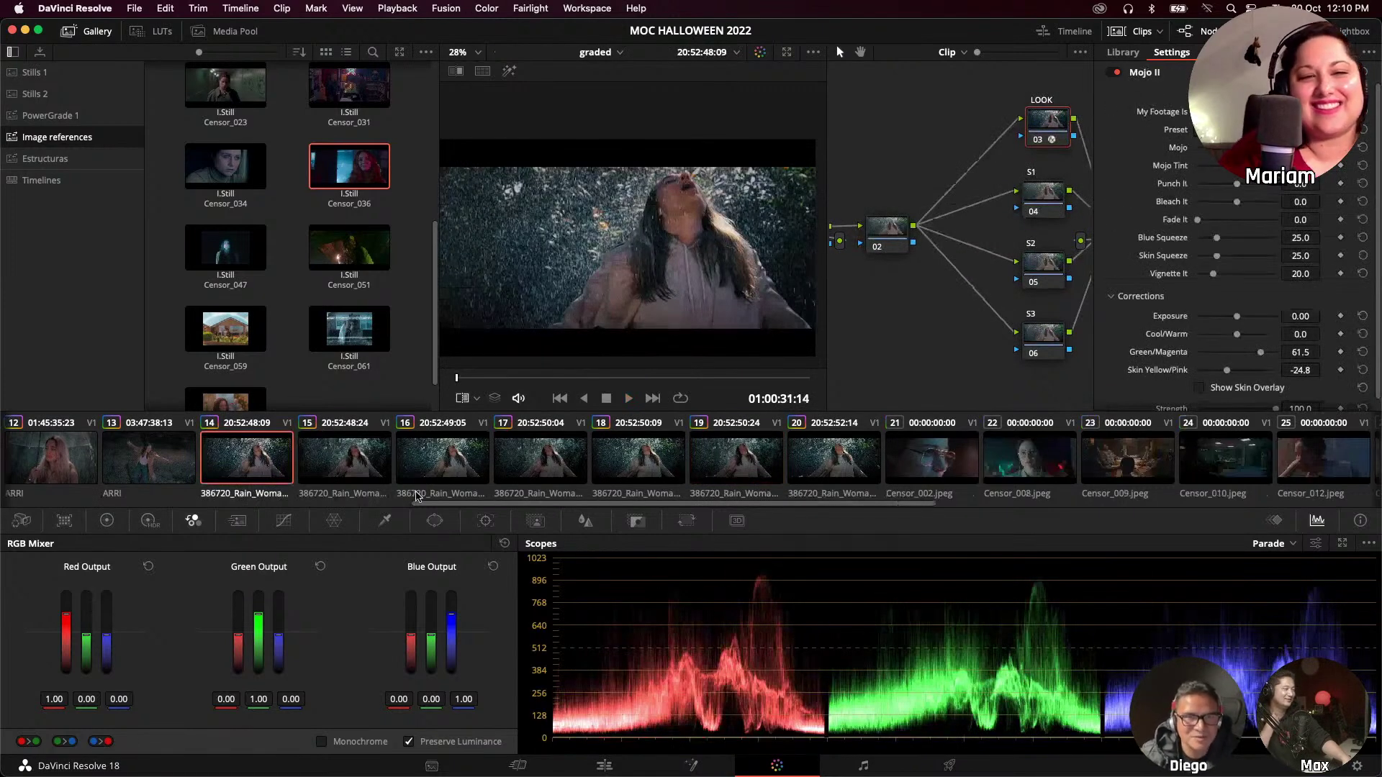
key(Down)
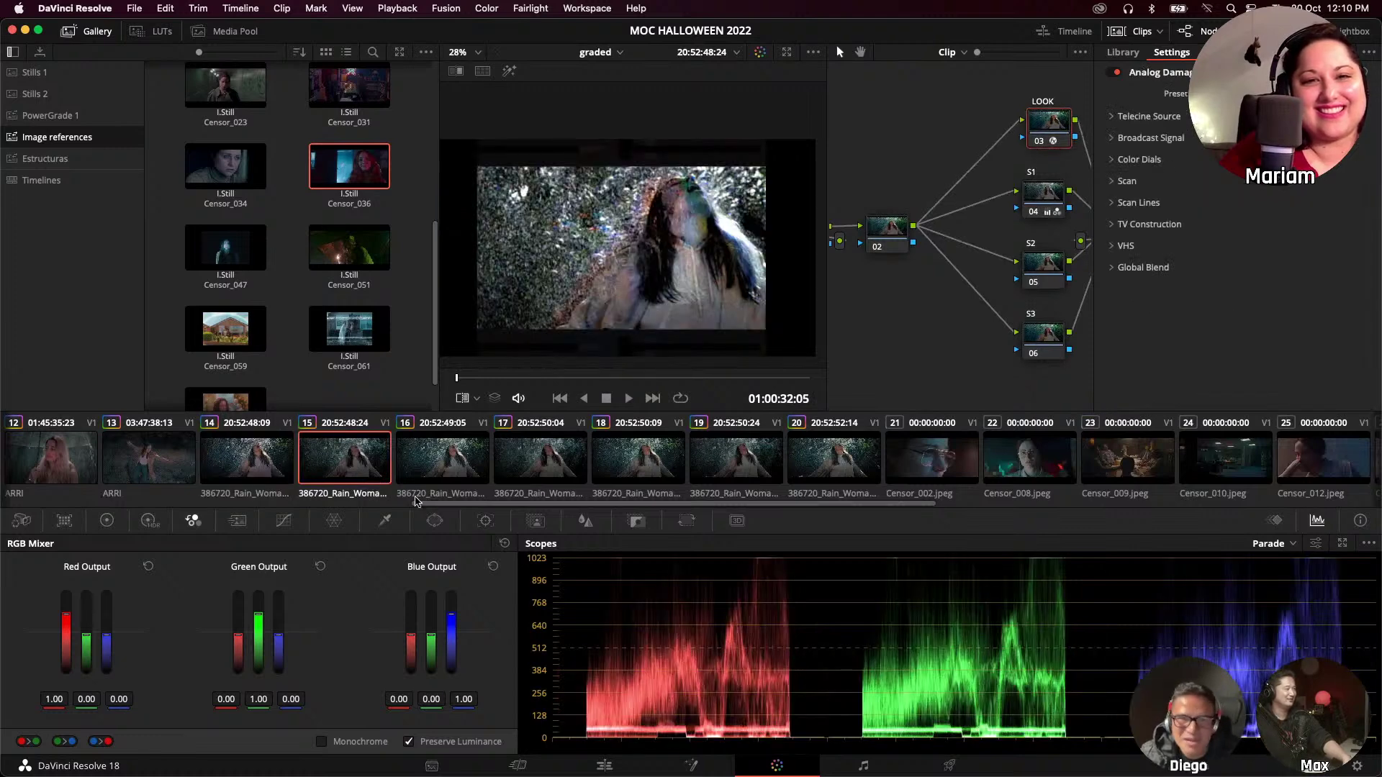
click(253, 475)
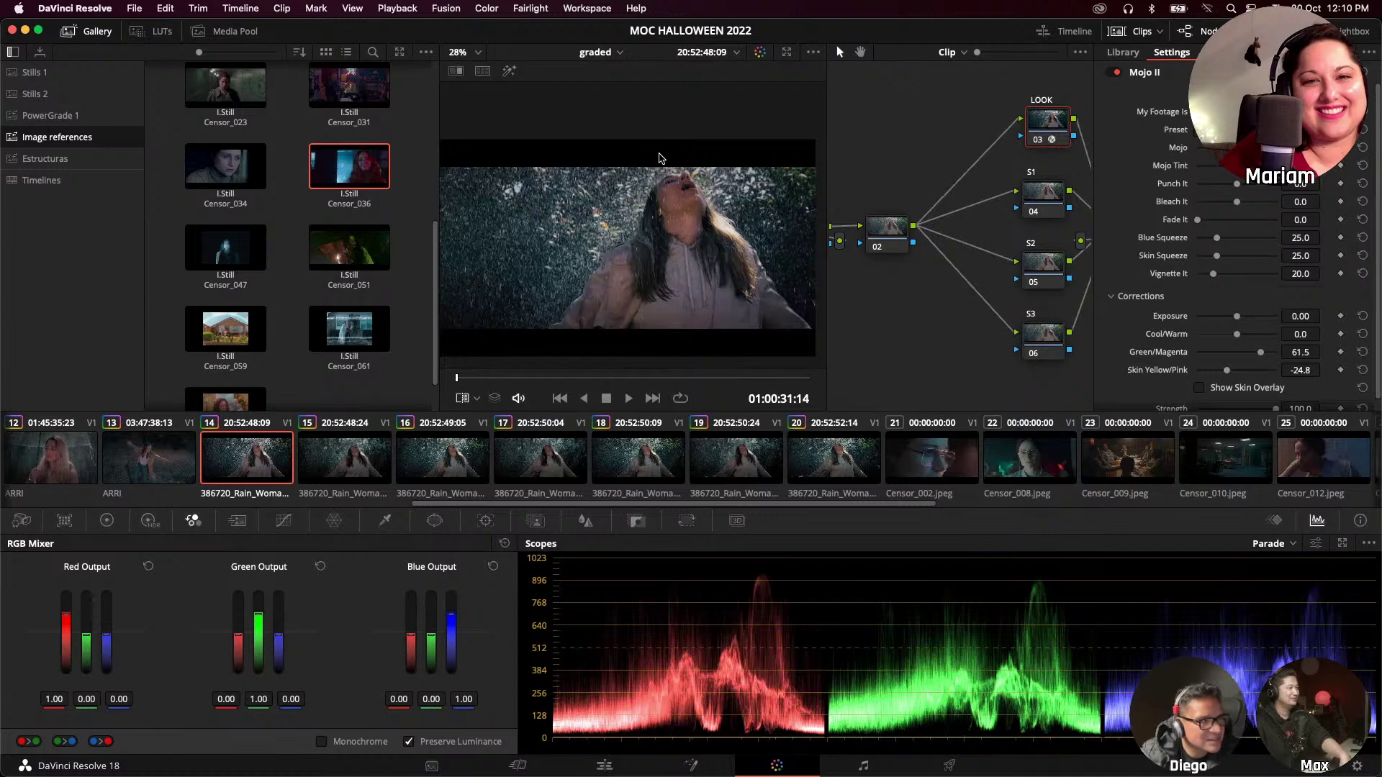
click(325, 452)
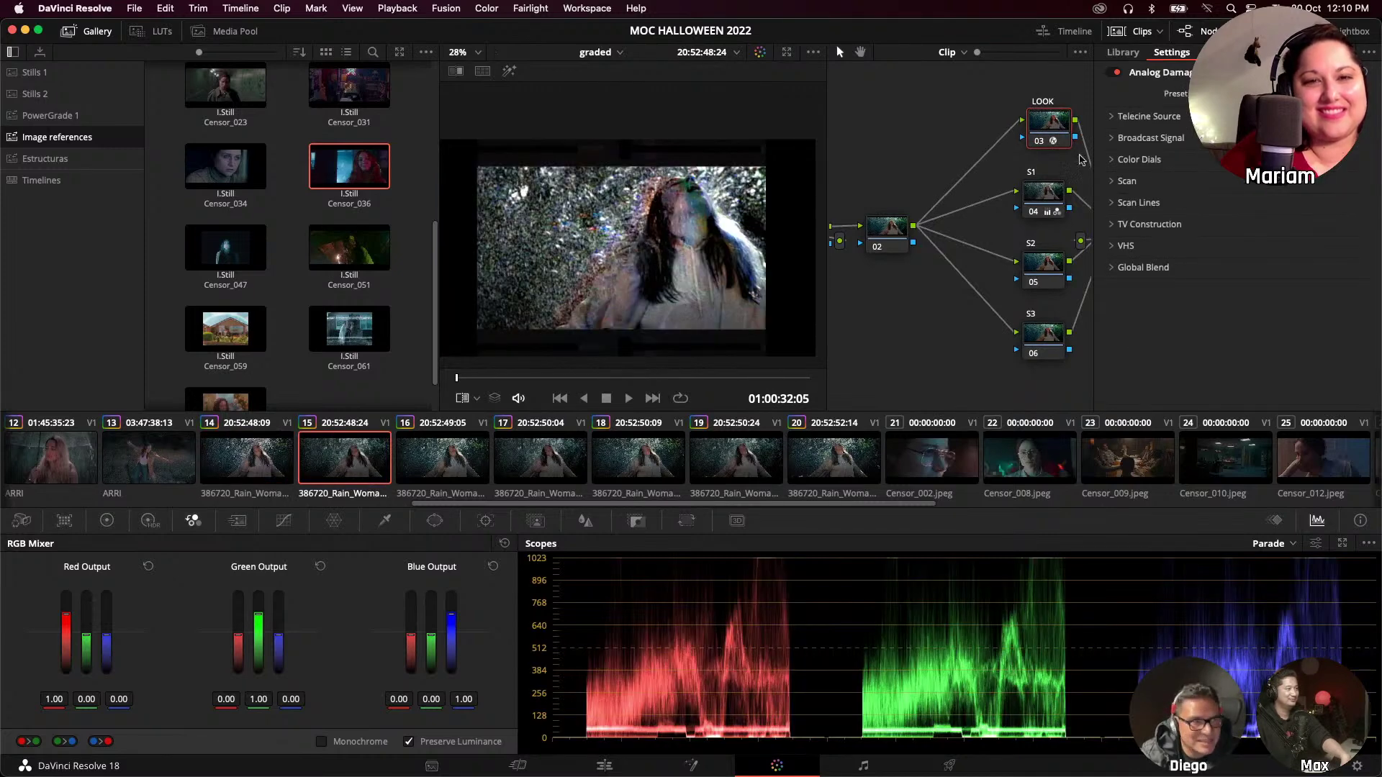
Compare clip 15 with and without its LOOK node 03 and its S1 node 04.
scroll(1029, 162, right, 2)
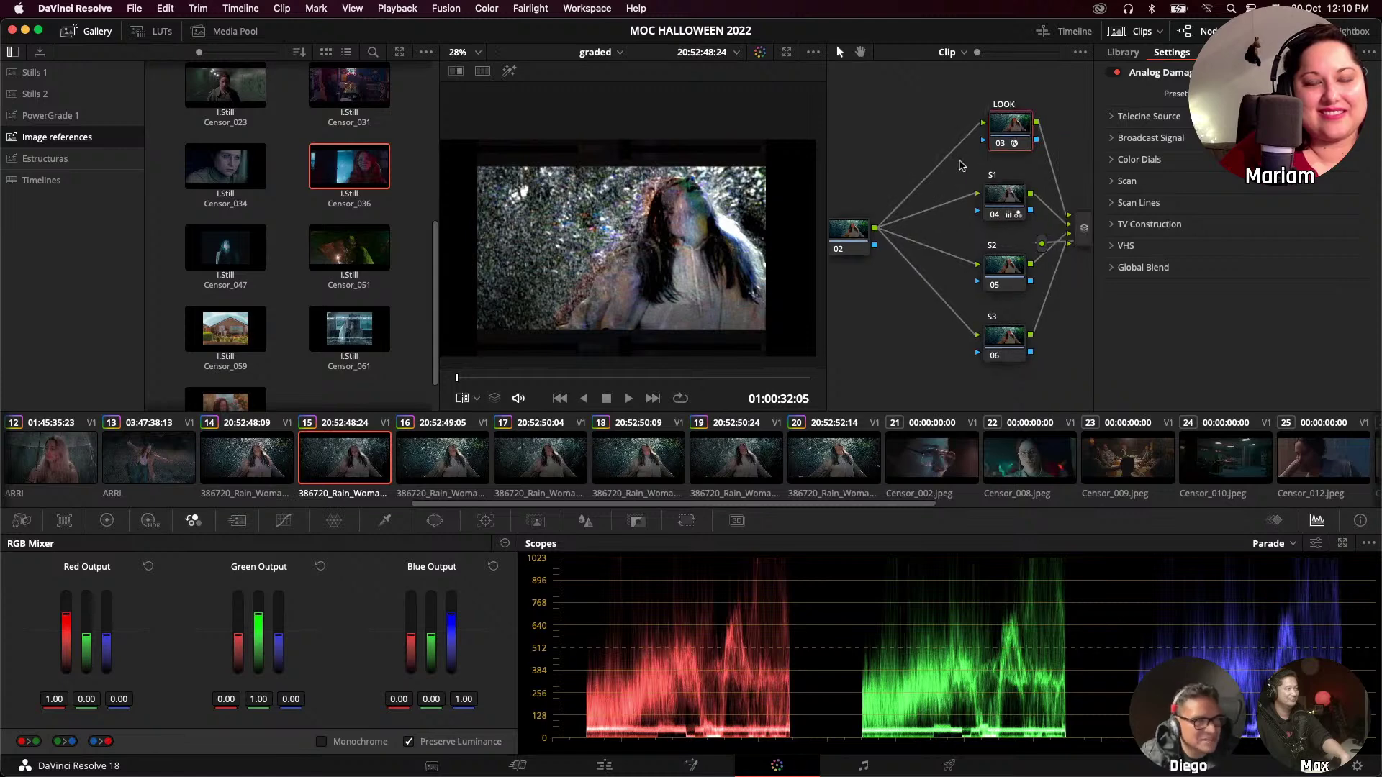
drag(1003, 134, 1002, 131)
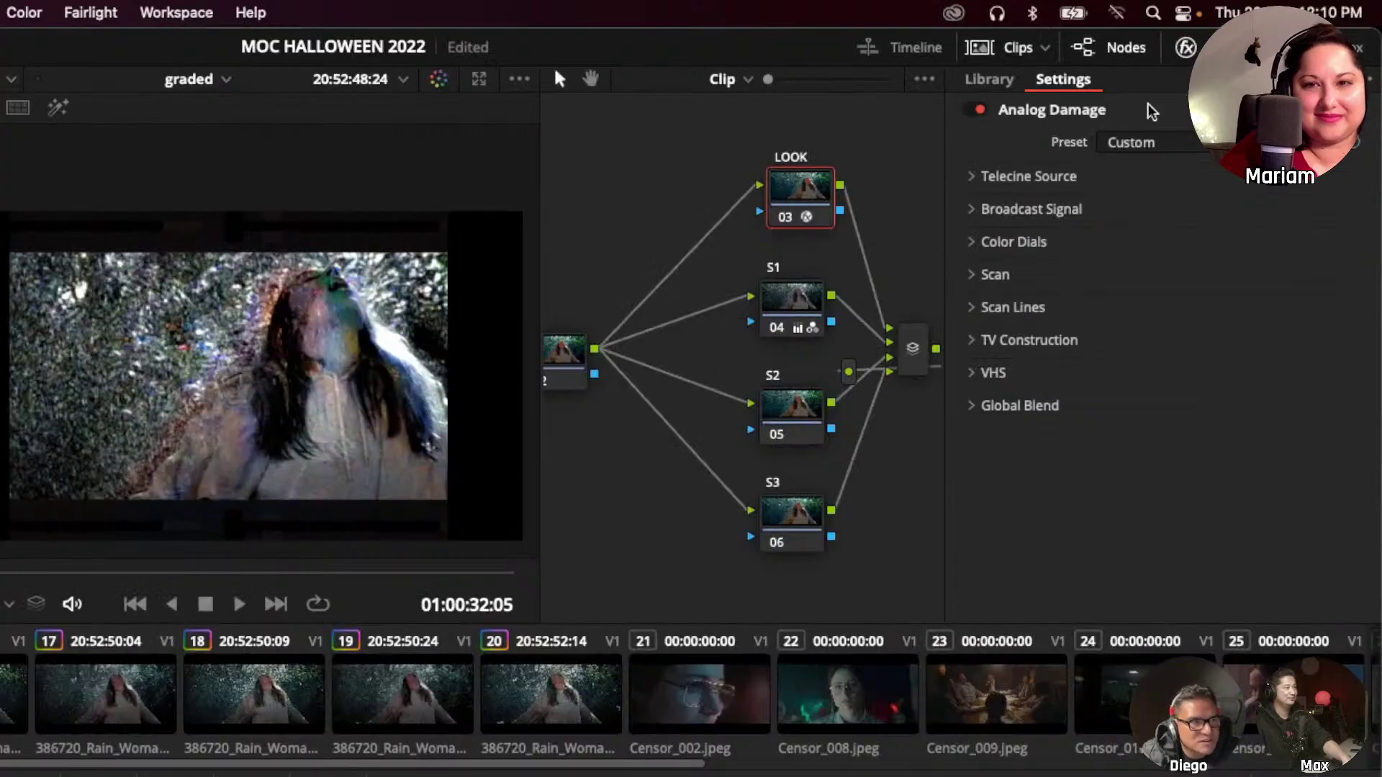
key(ctrl+d)
key(ctrl+d)
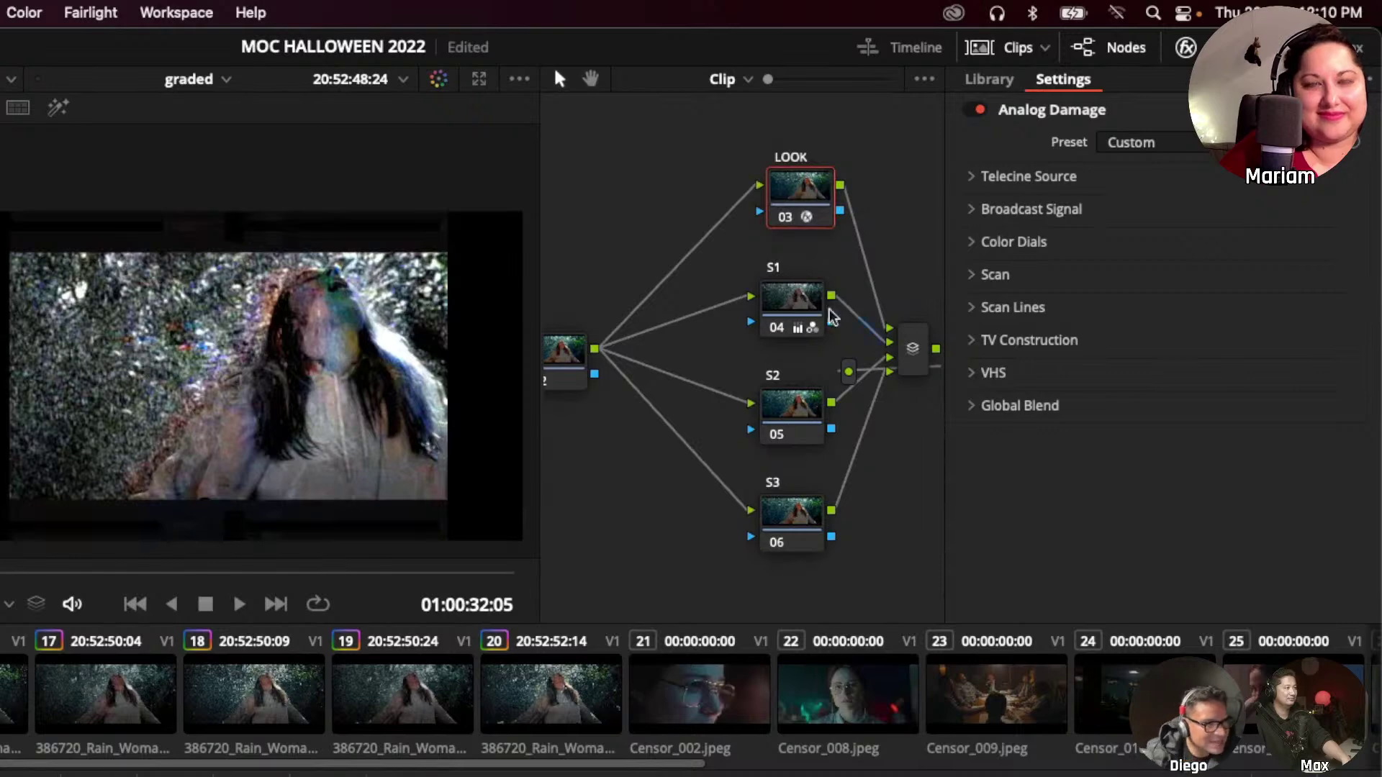
click(787, 315)
key(ctrl+d)
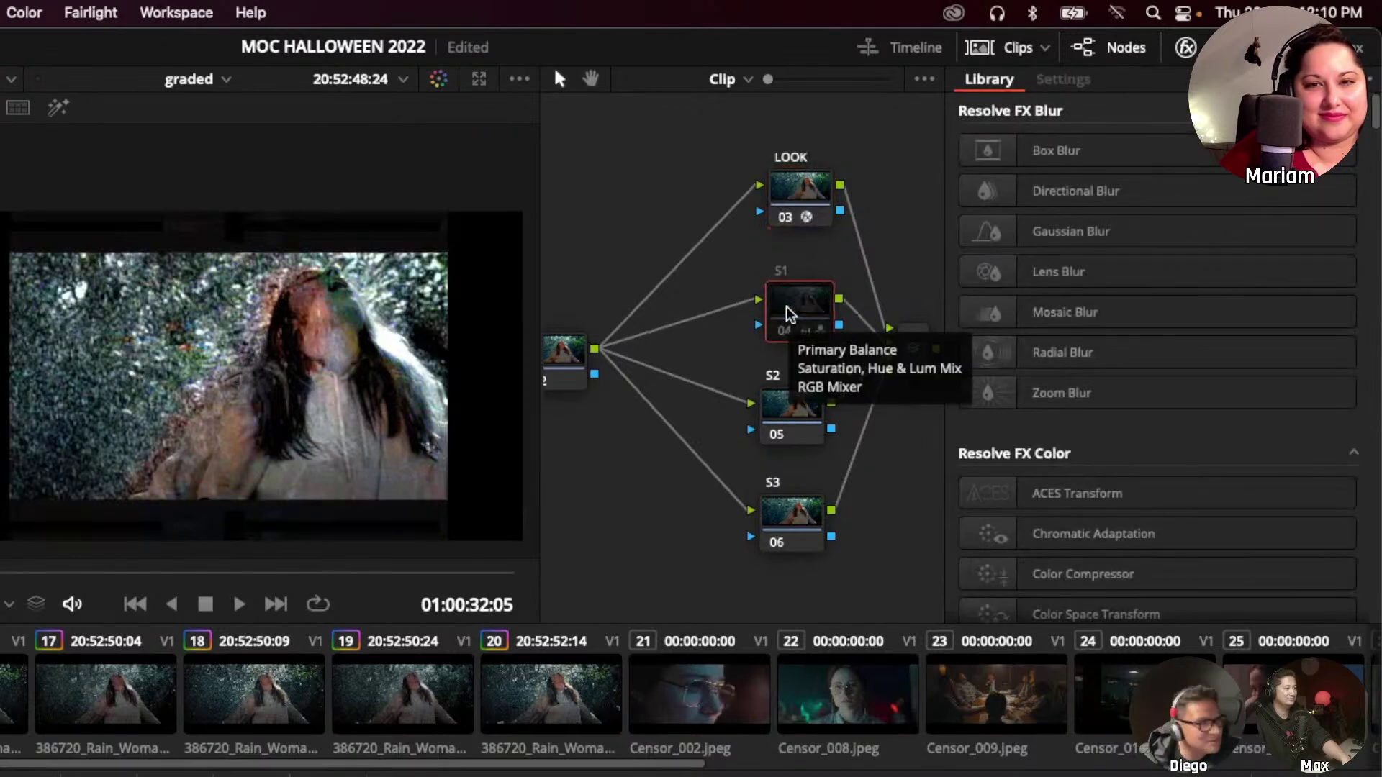
key(ctrl+d)
key(ctrl+d)
key(ctrl+d)
key(ctrl+d)
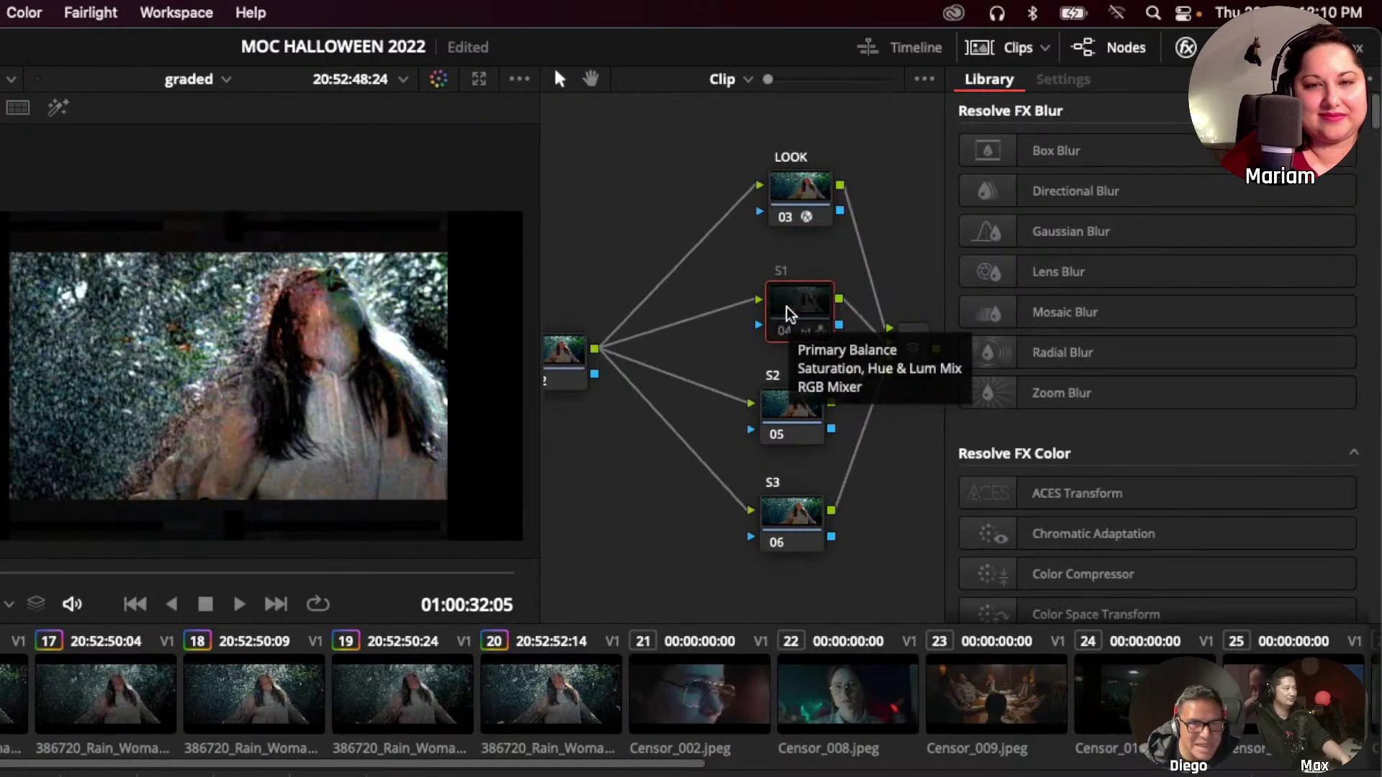
key(ctrl+d)
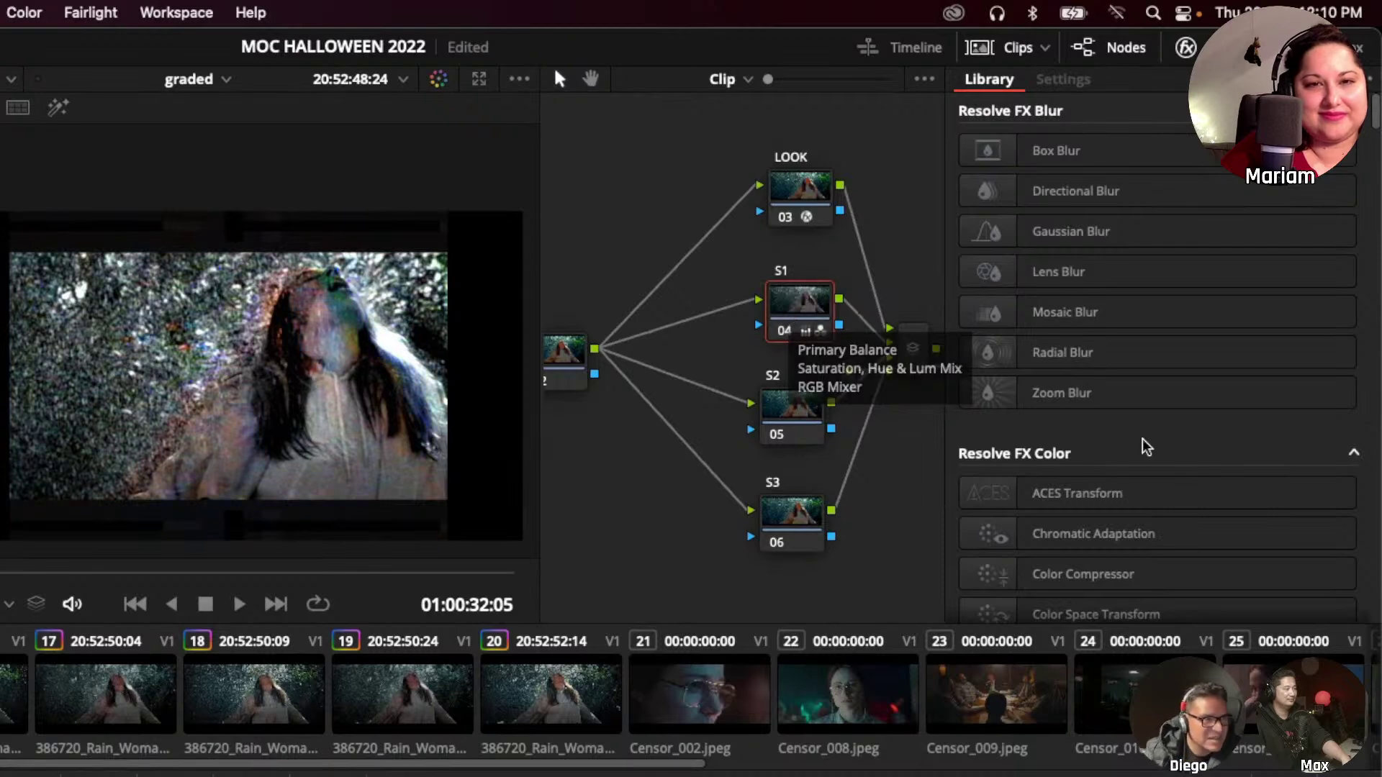
Set the Analog Damage Scan Overscan to 1.040 on the LOOK node of clip 15.
click(798, 189)
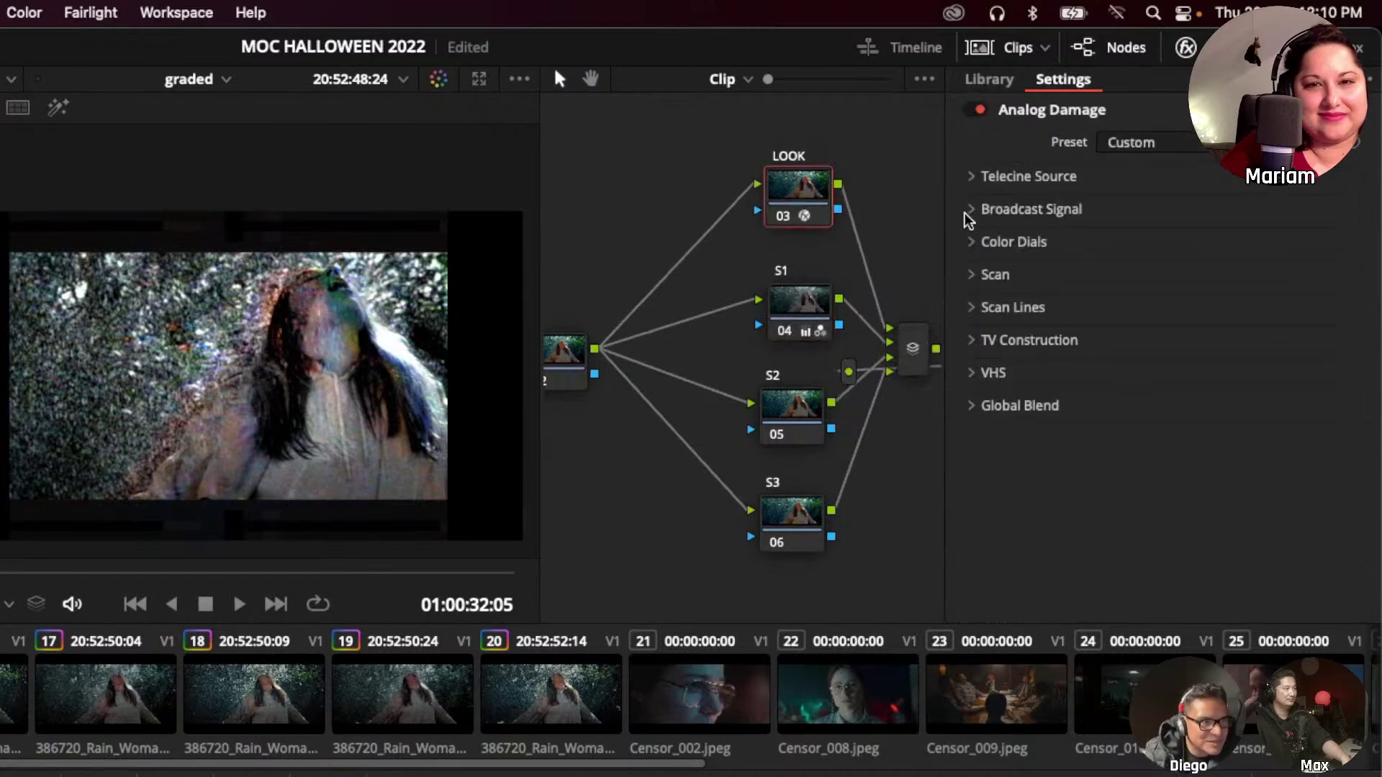
click(970, 176)
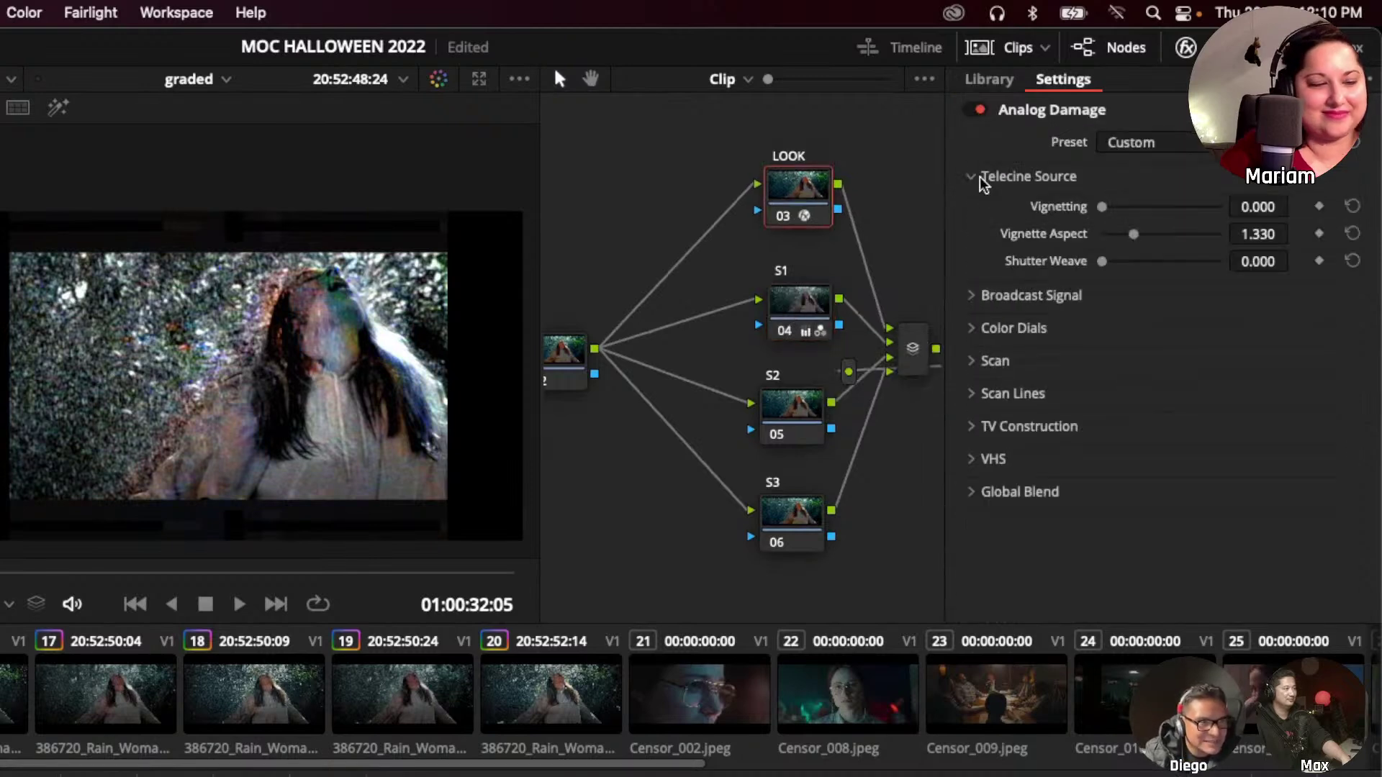
click(969, 394)
click(985, 363)
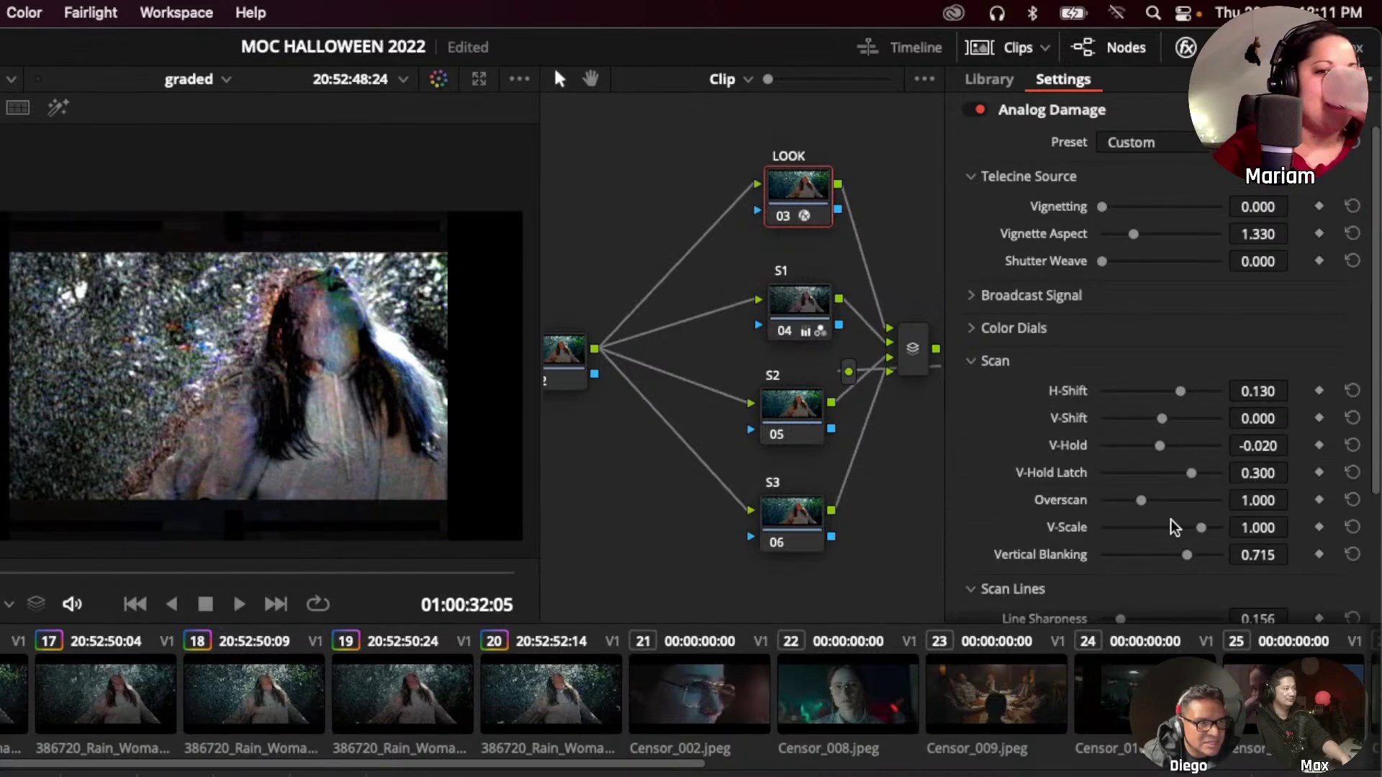
drag(1138, 500, 1166, 503)
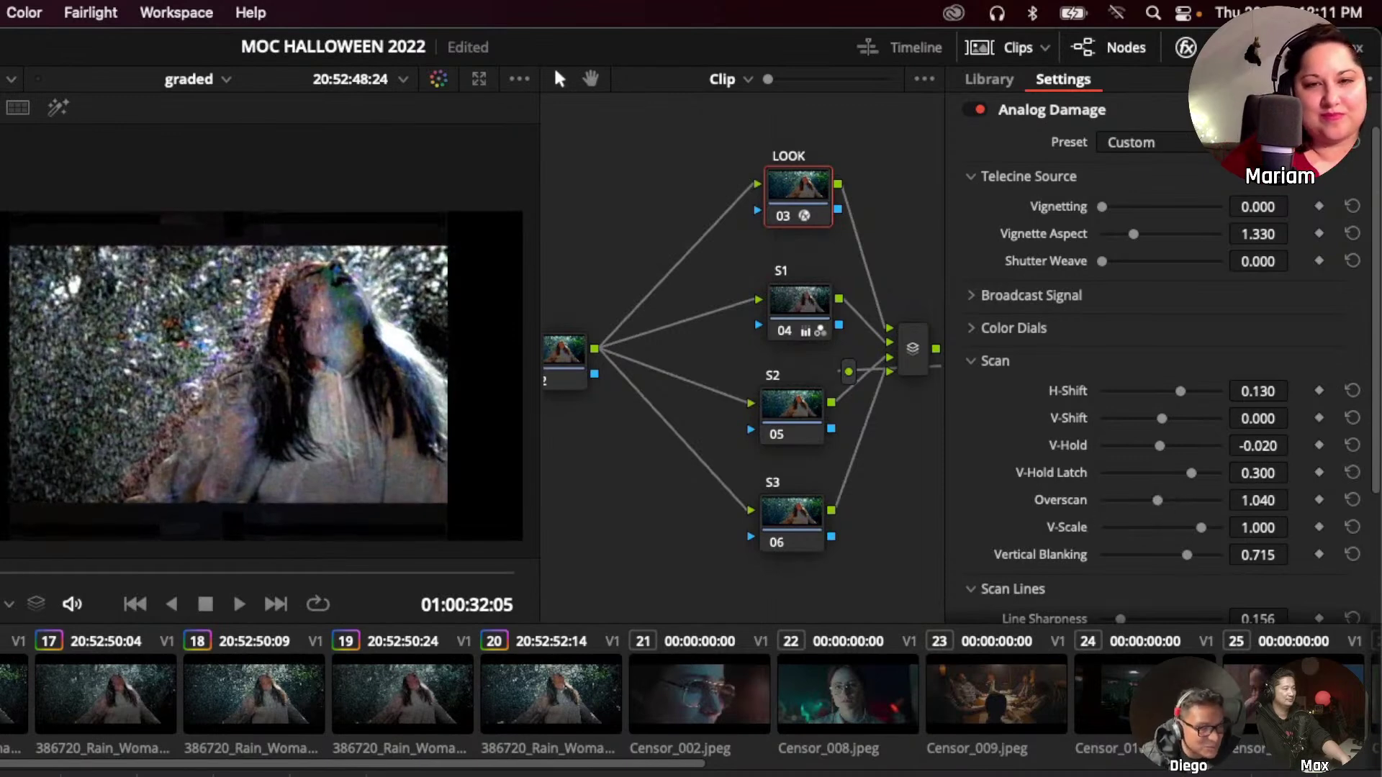
Trim the cut between rain clips 16 and 17 on the edit timeline so clip 17 starts at 20:52:50:06, and replay the sequence for grading.
key(shift+4)
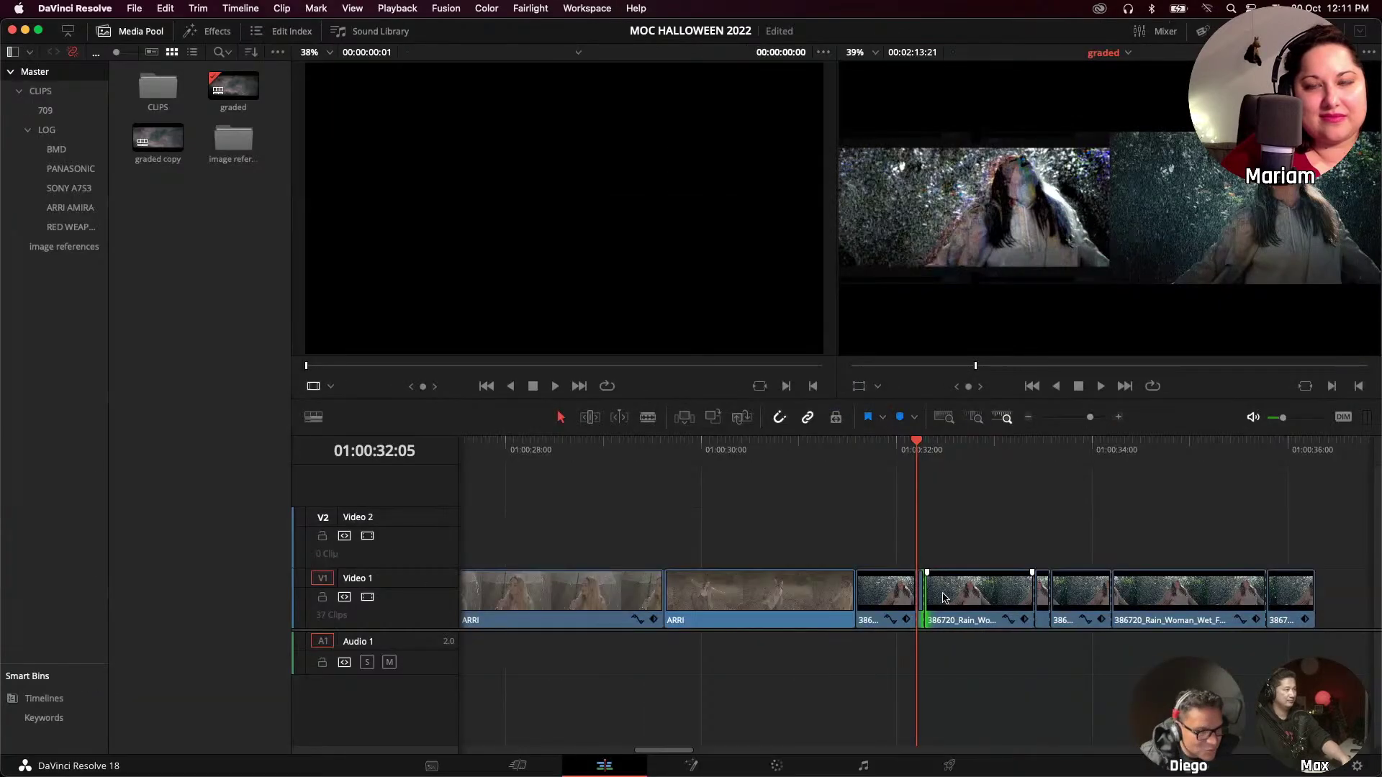
click(1036, 580)
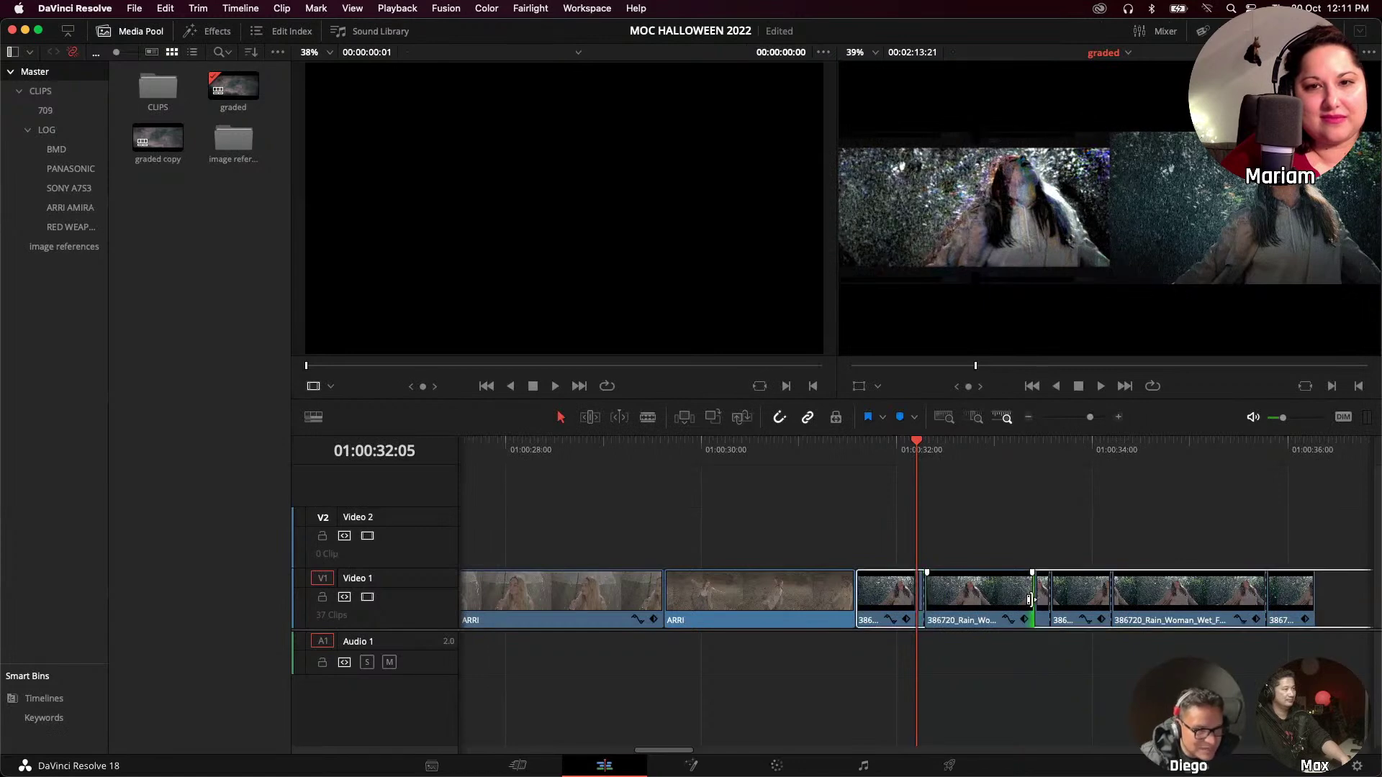
click(776, 767)
key(space)
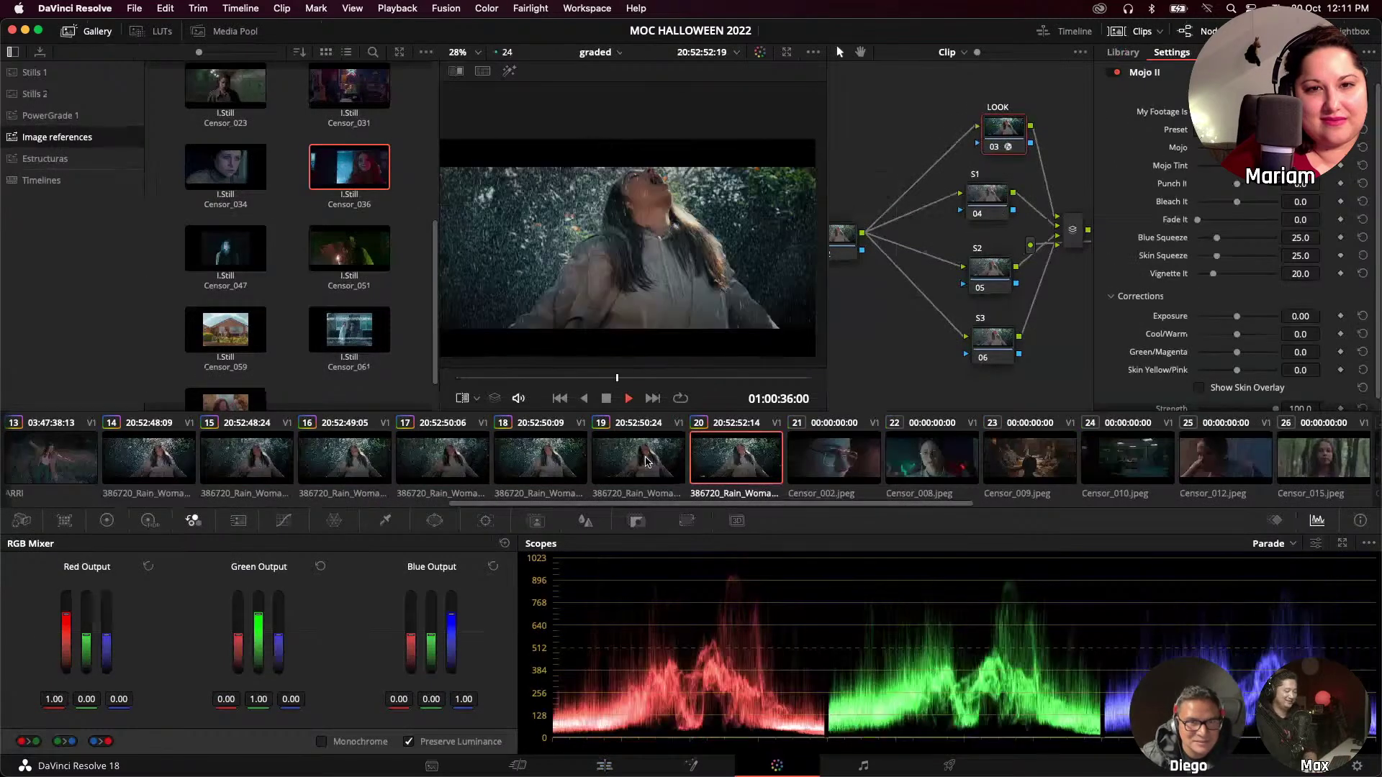
Review the grades of rain clip 19, the house shot in clip 05 and the umbrella shot in clip 11.
click(617, 469)
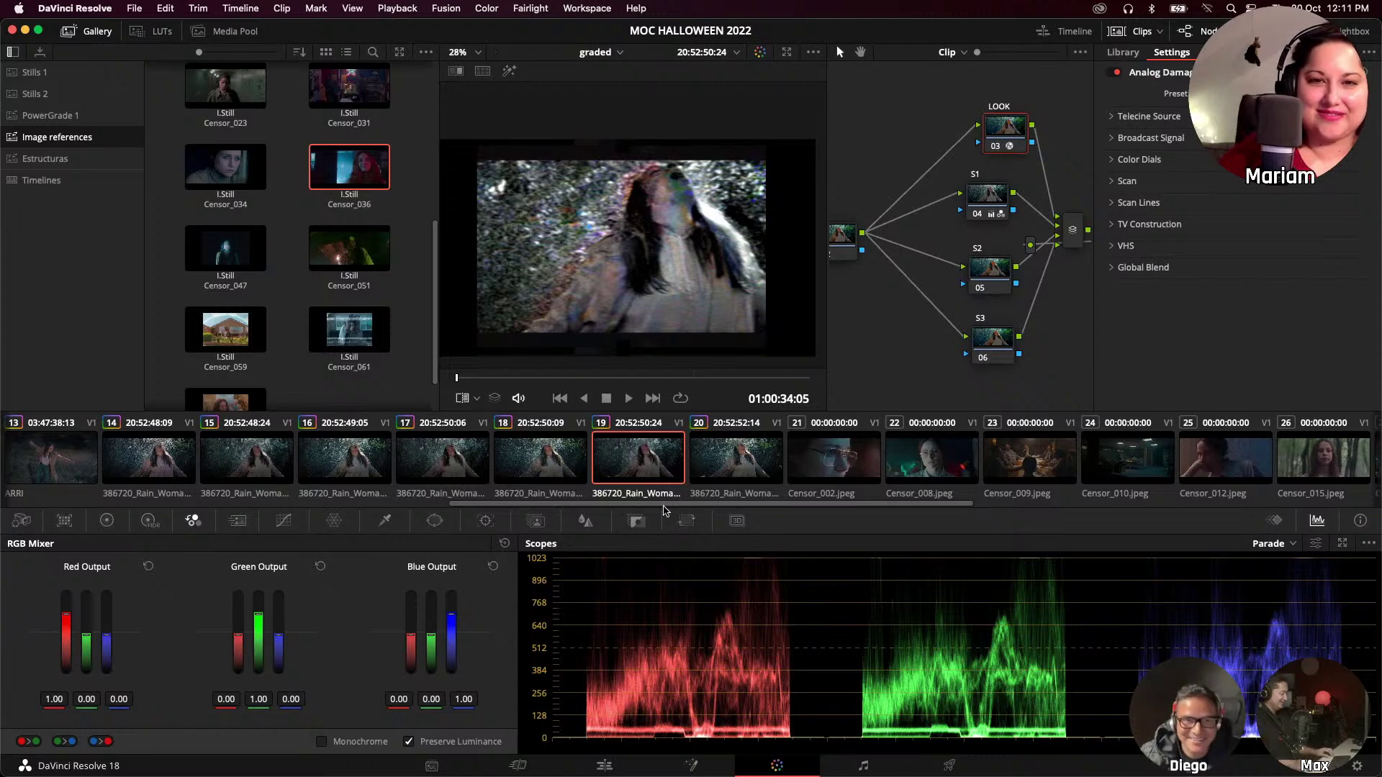
scroll(678, 506, left, 10)
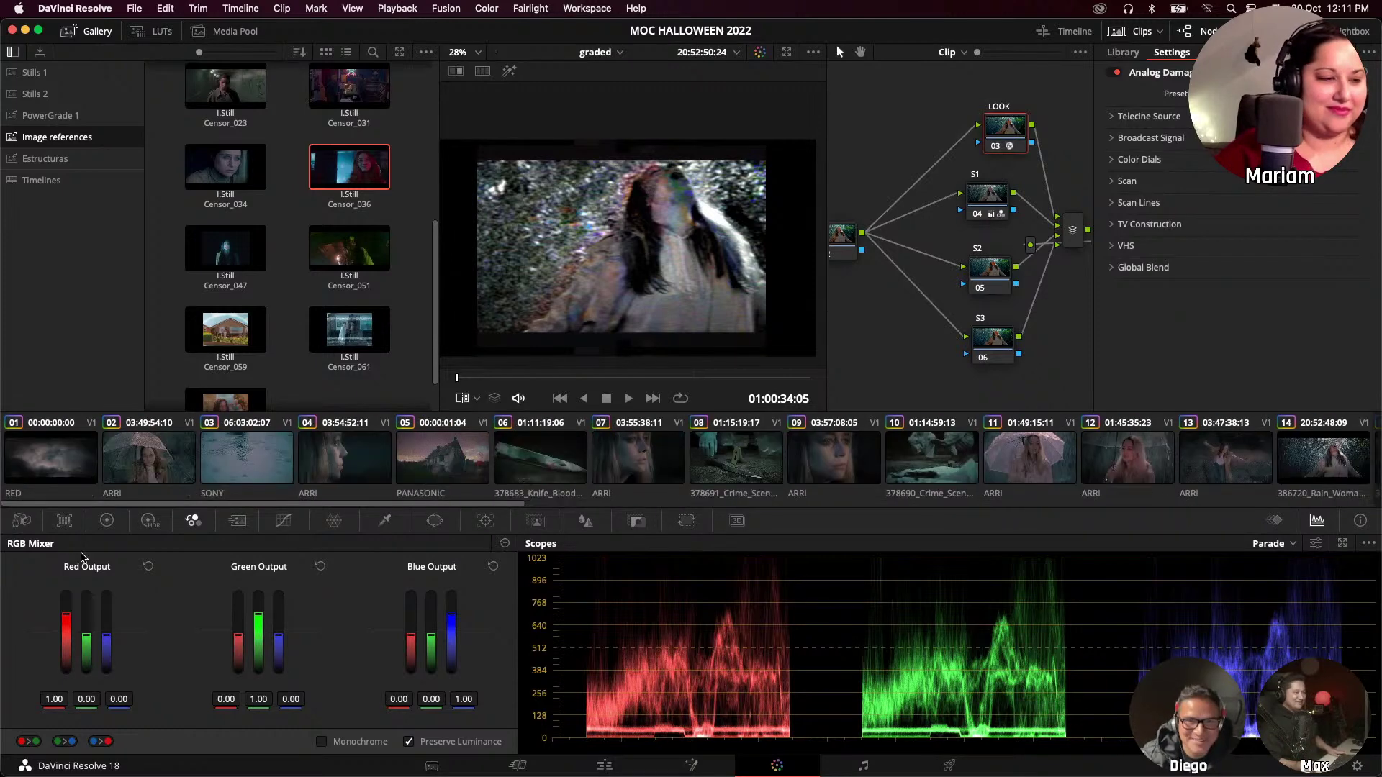
click(464, 486)
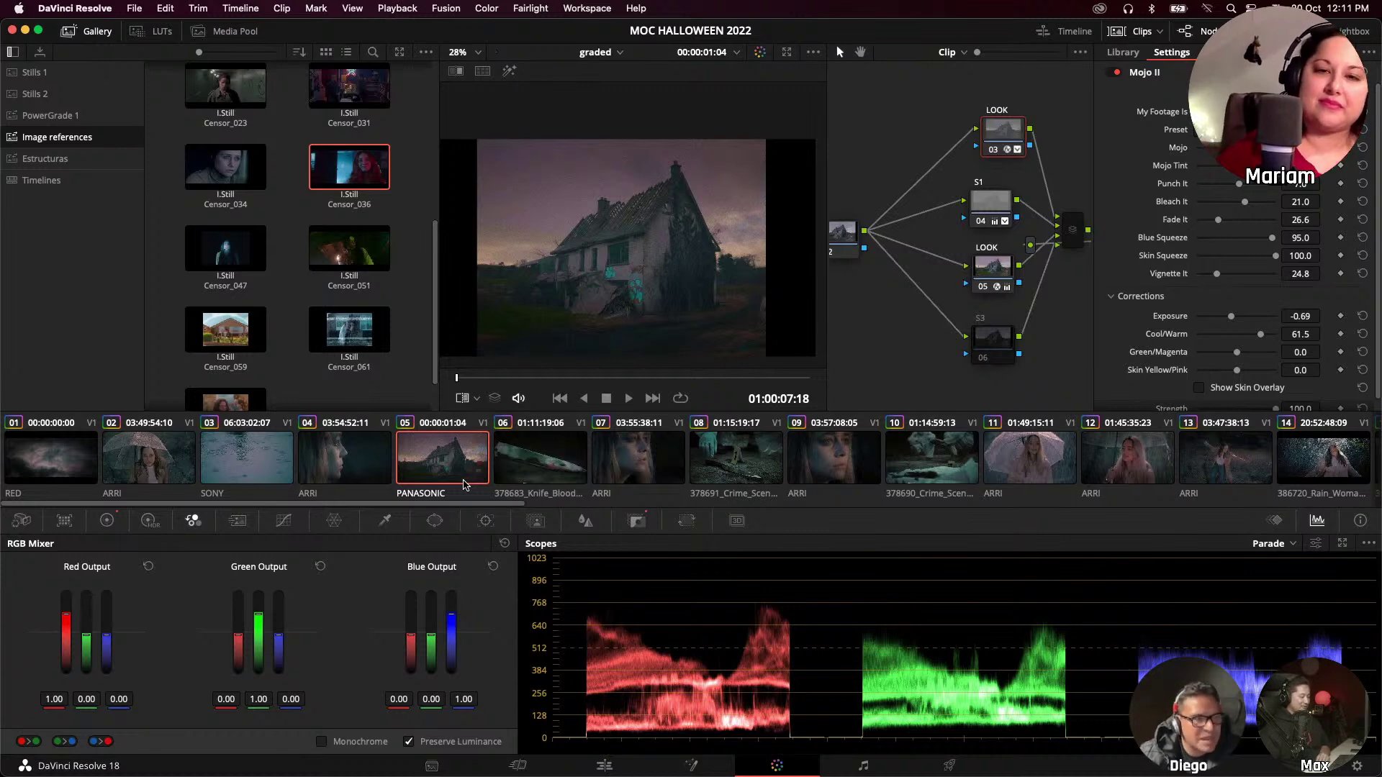
click(1042, 456)
scroll(1001, 374, right, 2)
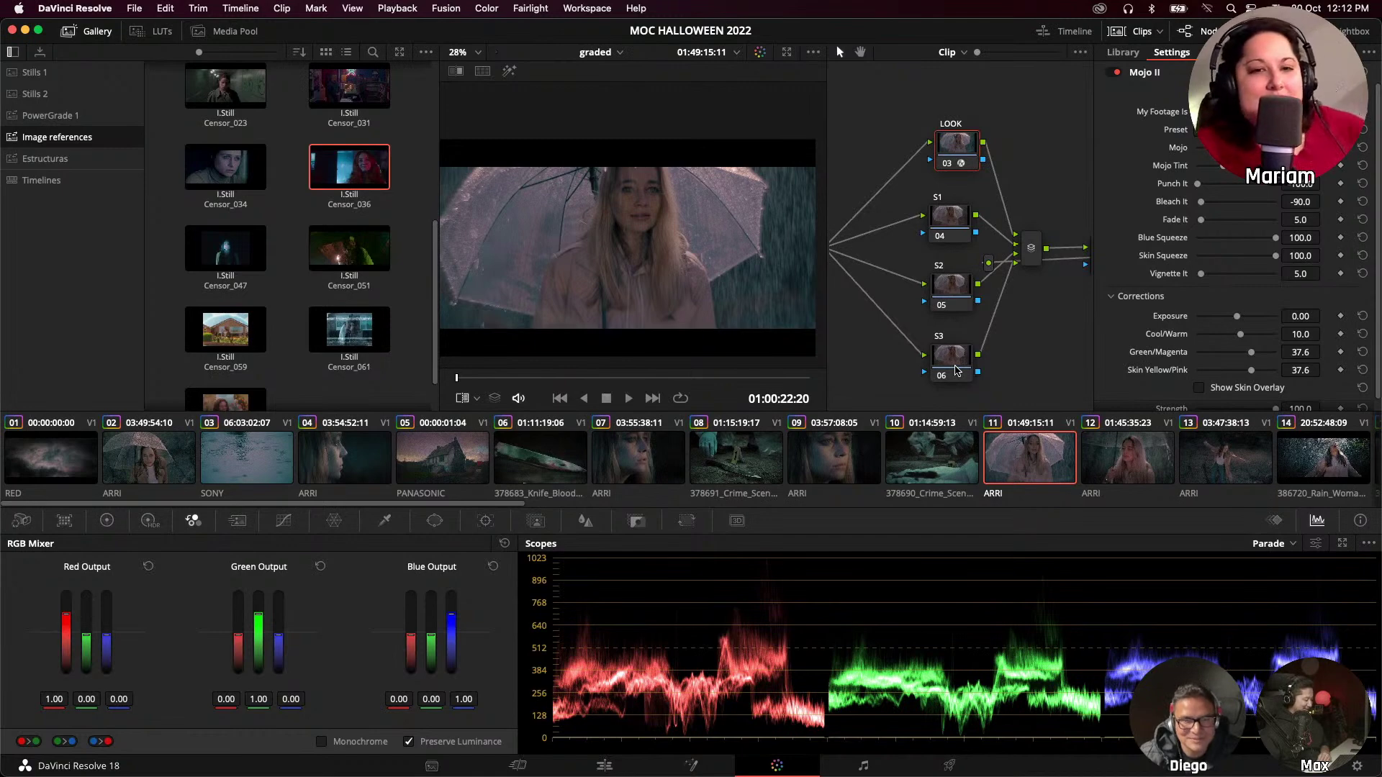
click(842, 770)
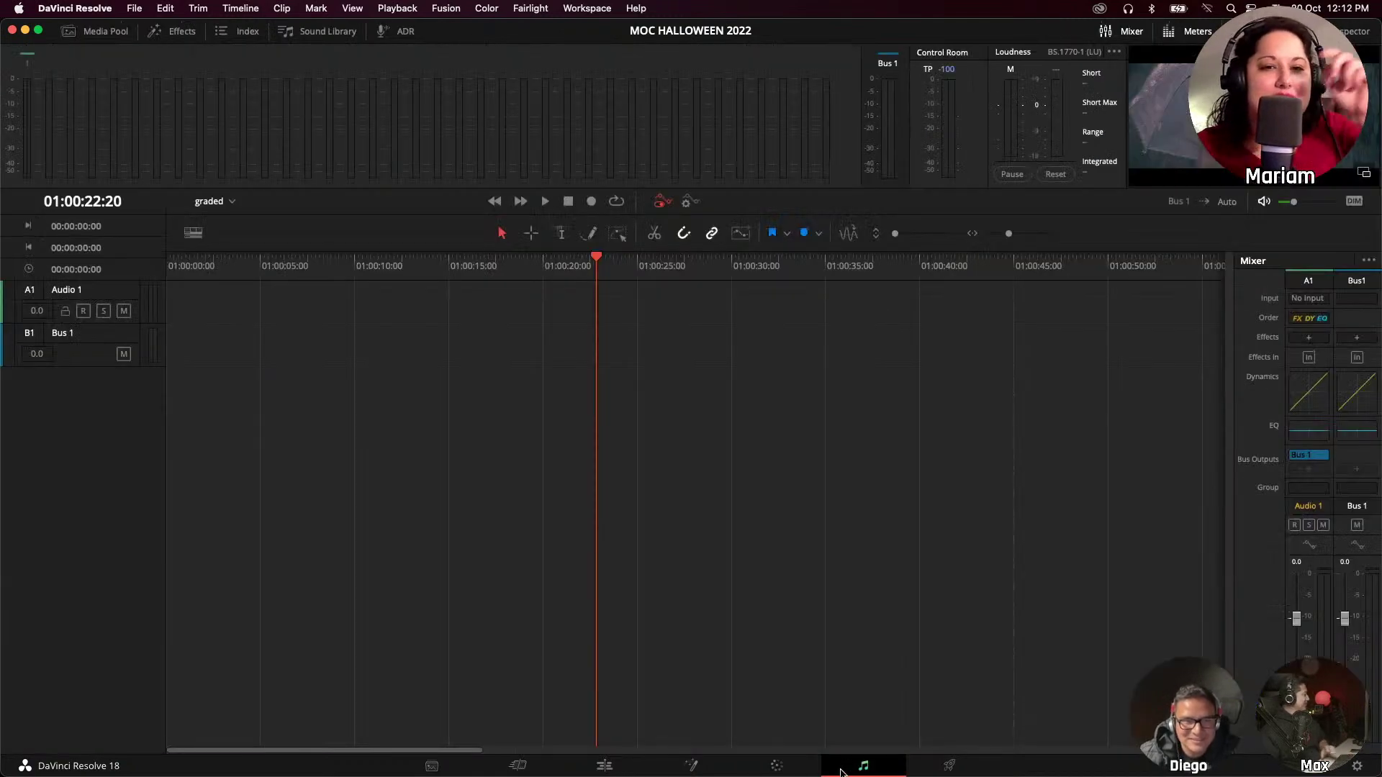
click(776, 766)
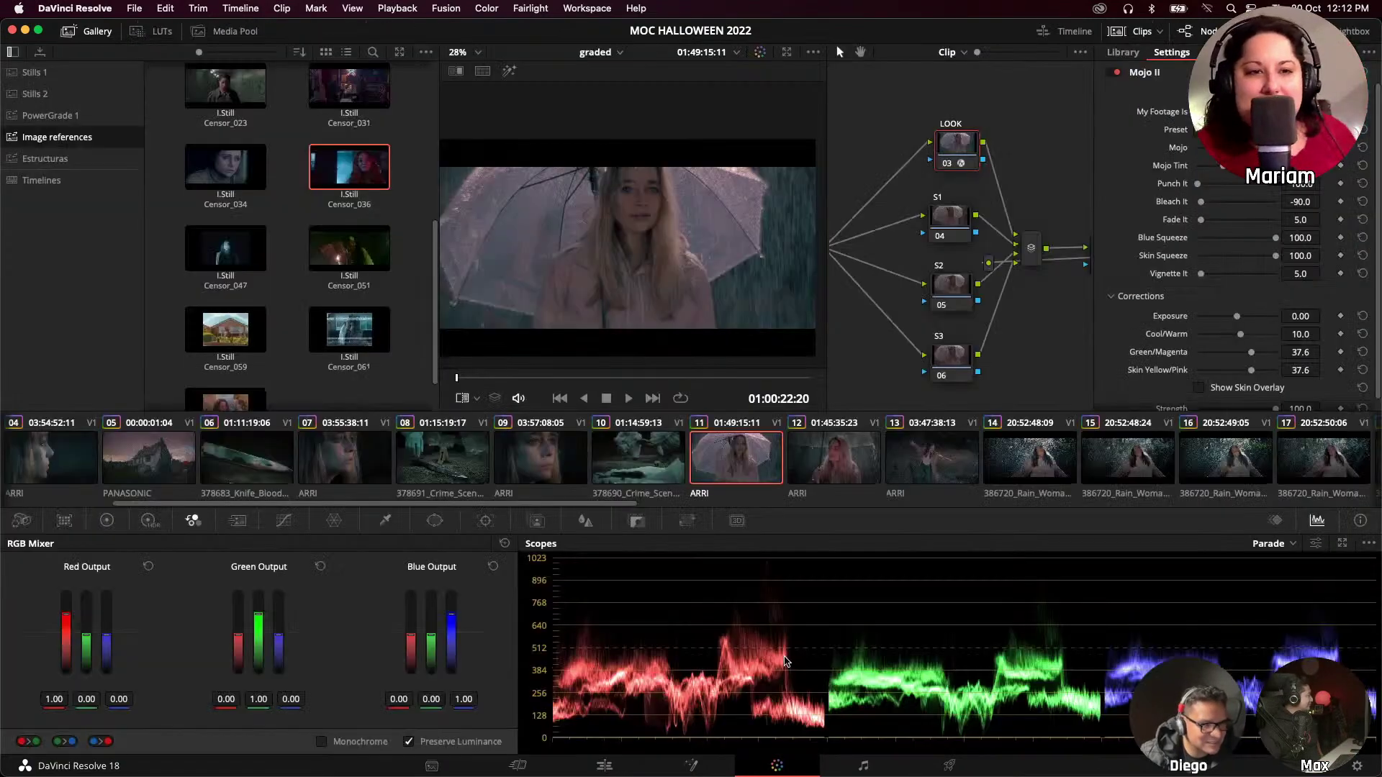
Bring up the house shot in clip 05 with the Stills 1 album, and hide the effects library to expose its whole node graph.
click(149, 457)
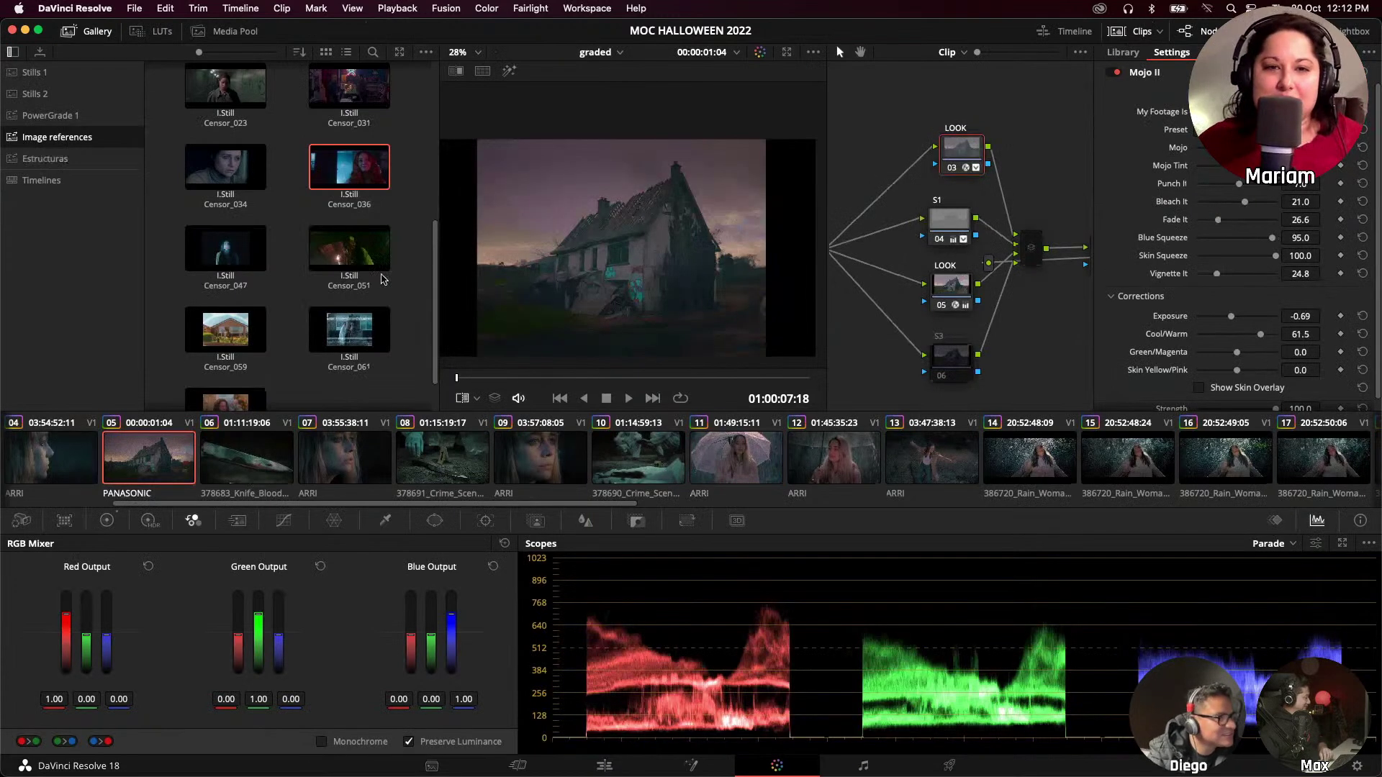
drag(432, 300, 401, 136)
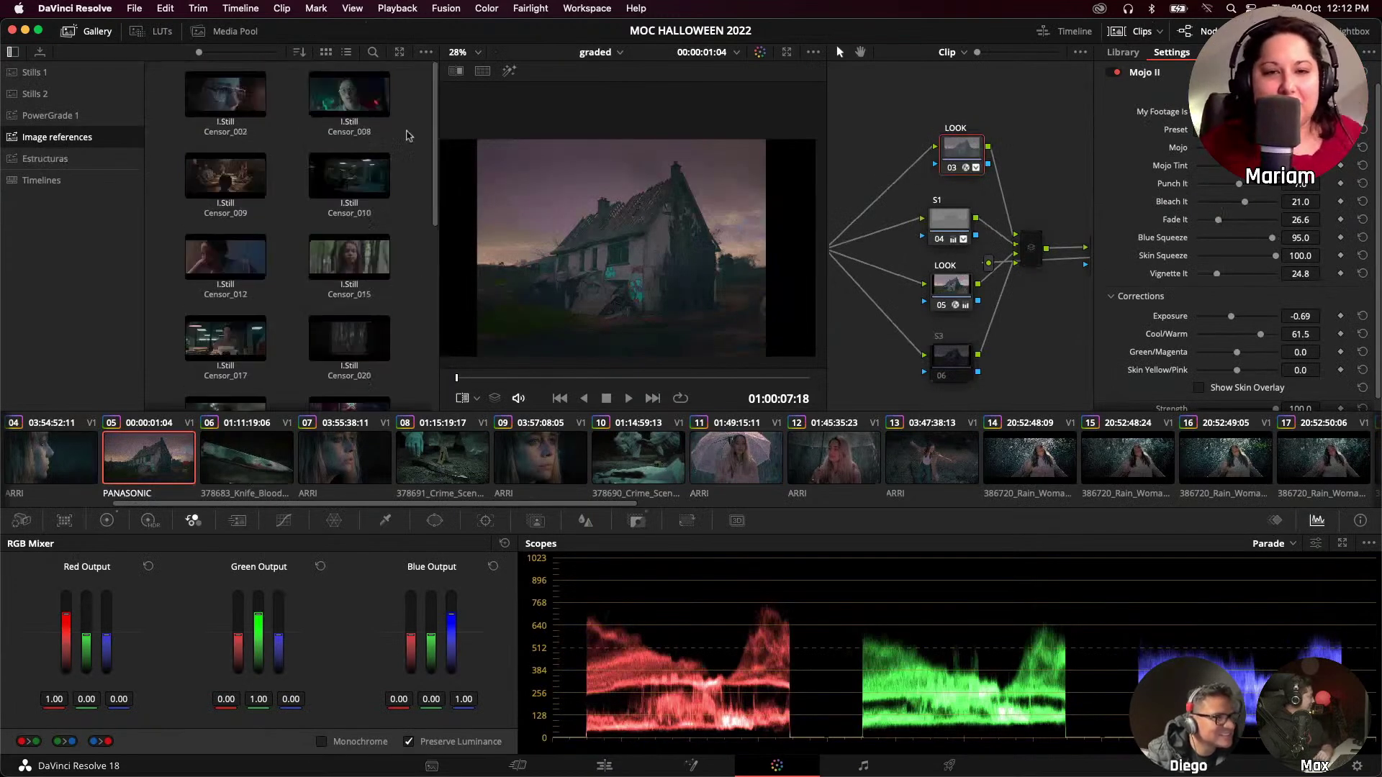
click(55, 82)
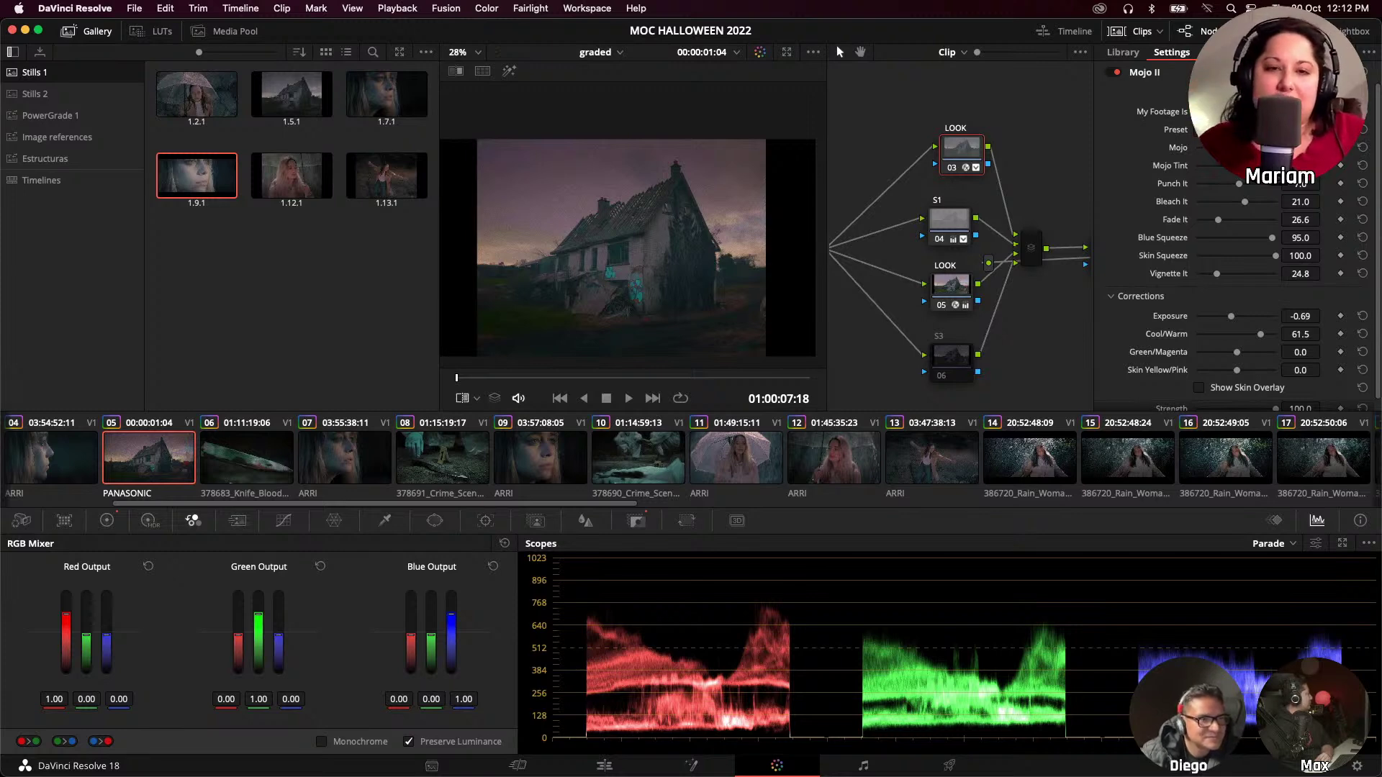
click(1289, 31)
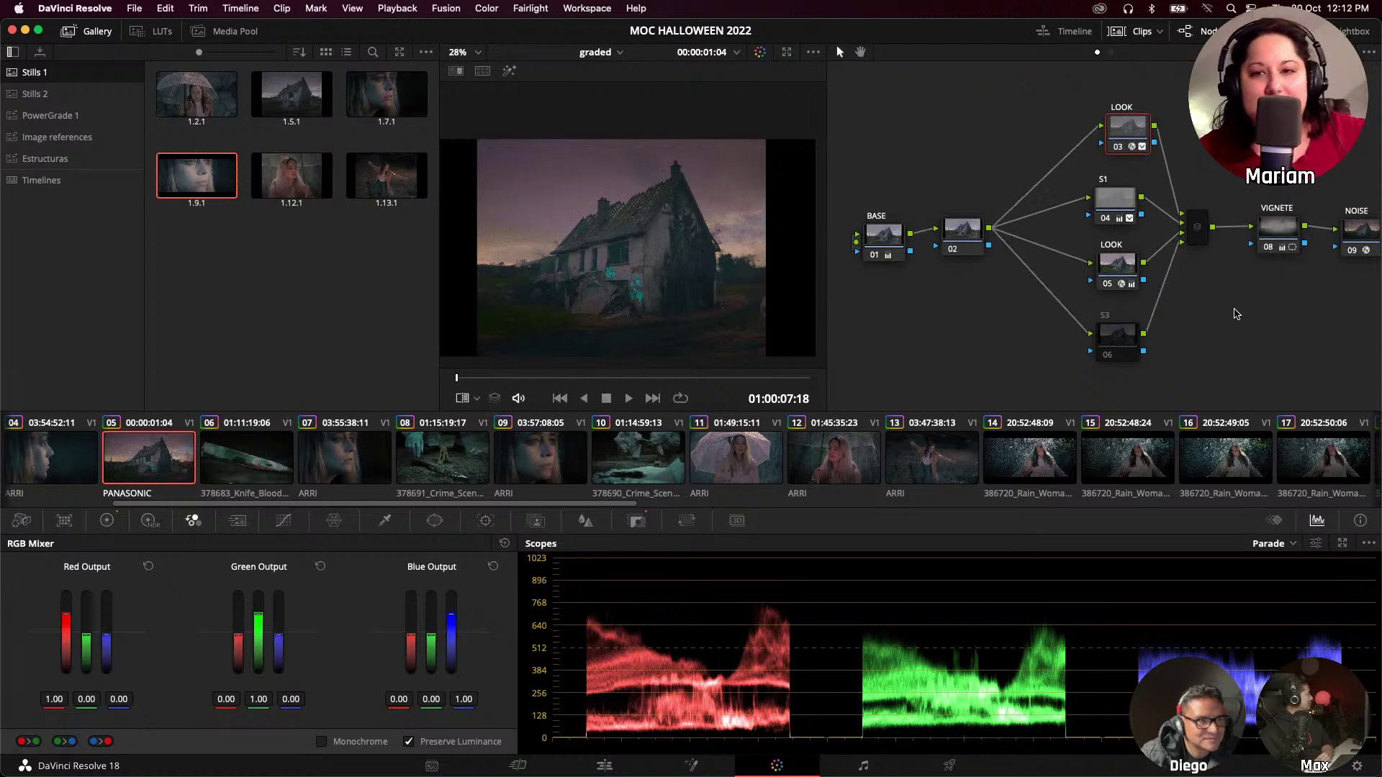
Scrub through the house shot in clip 05 to inspect its grade at different frames.
mouse_move(579, 378)
mouse_down()
mouse_move(727, 385)
mouse_move(595, 393)
mouse_up()
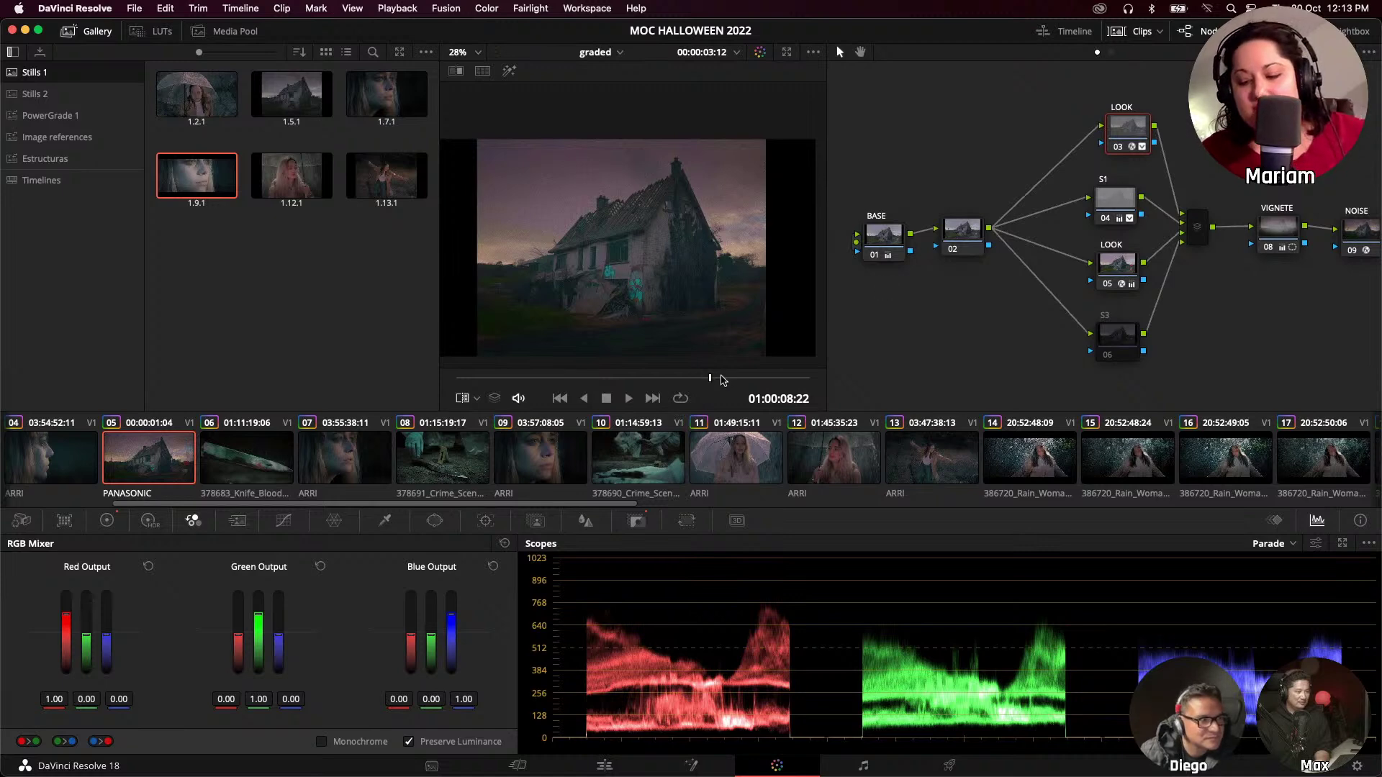
click(763, 379)
drag(764, 379, 635, 378)
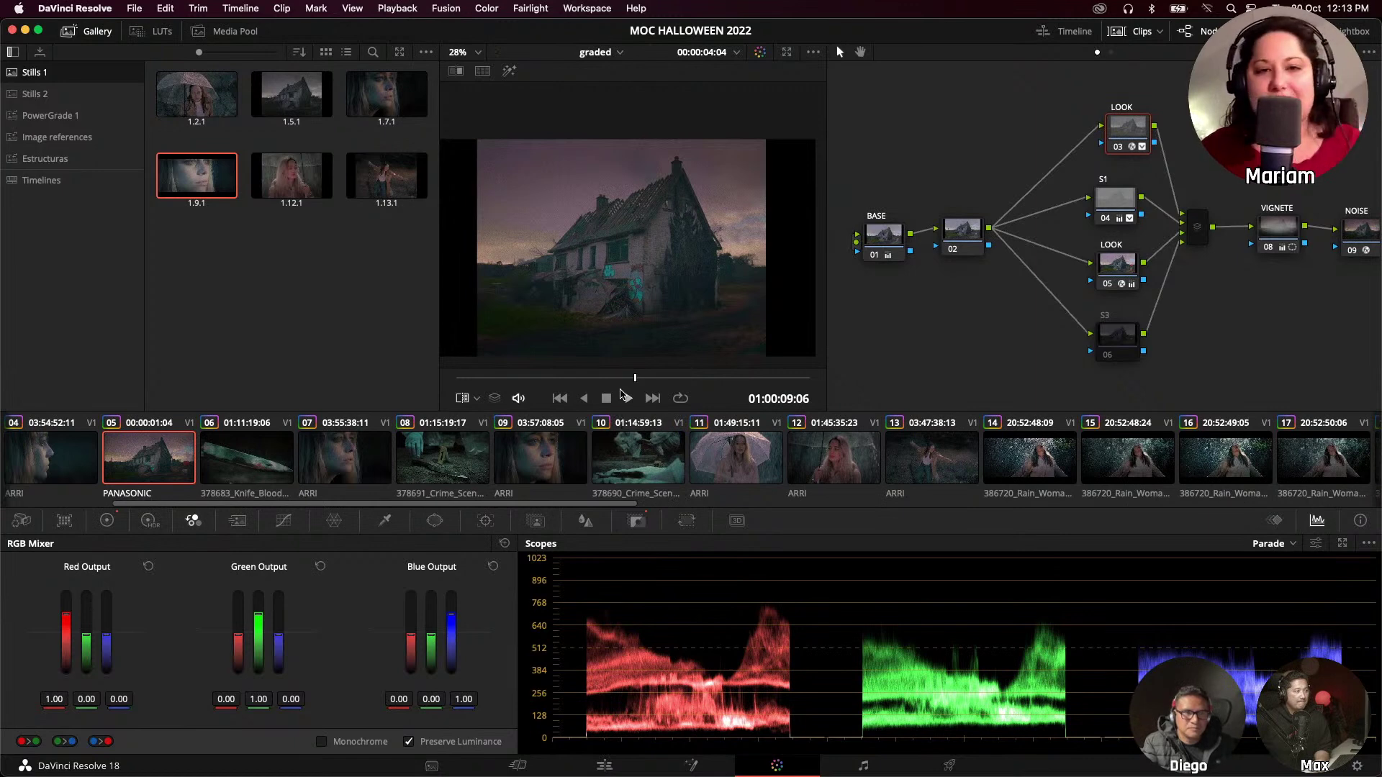
Compare the house shot with and without LOOK nodes 03 and 05 in turn, and select the disabled S3 node 06.
key(super+d)
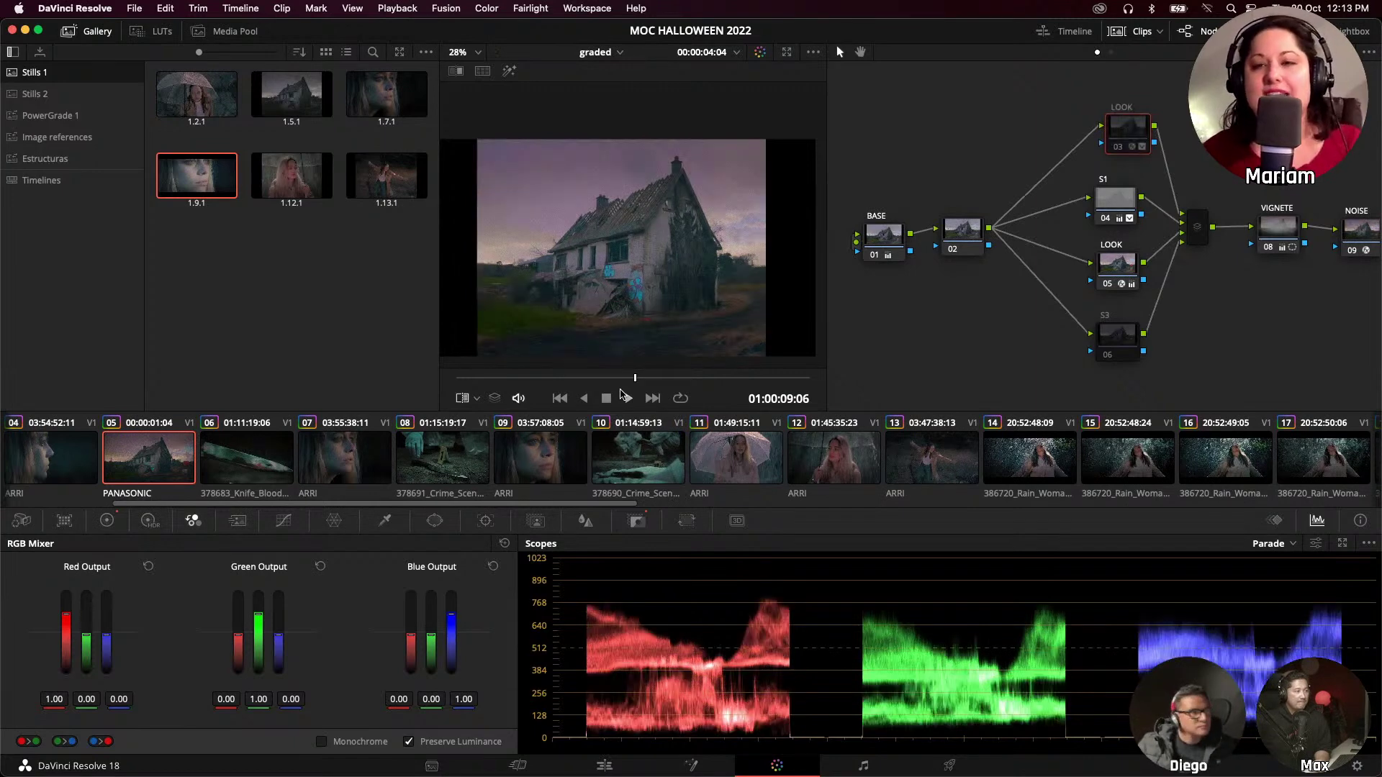
key(super+d)
key(alt+shift+apostrophe)
key(alt+shift+apostrophe)
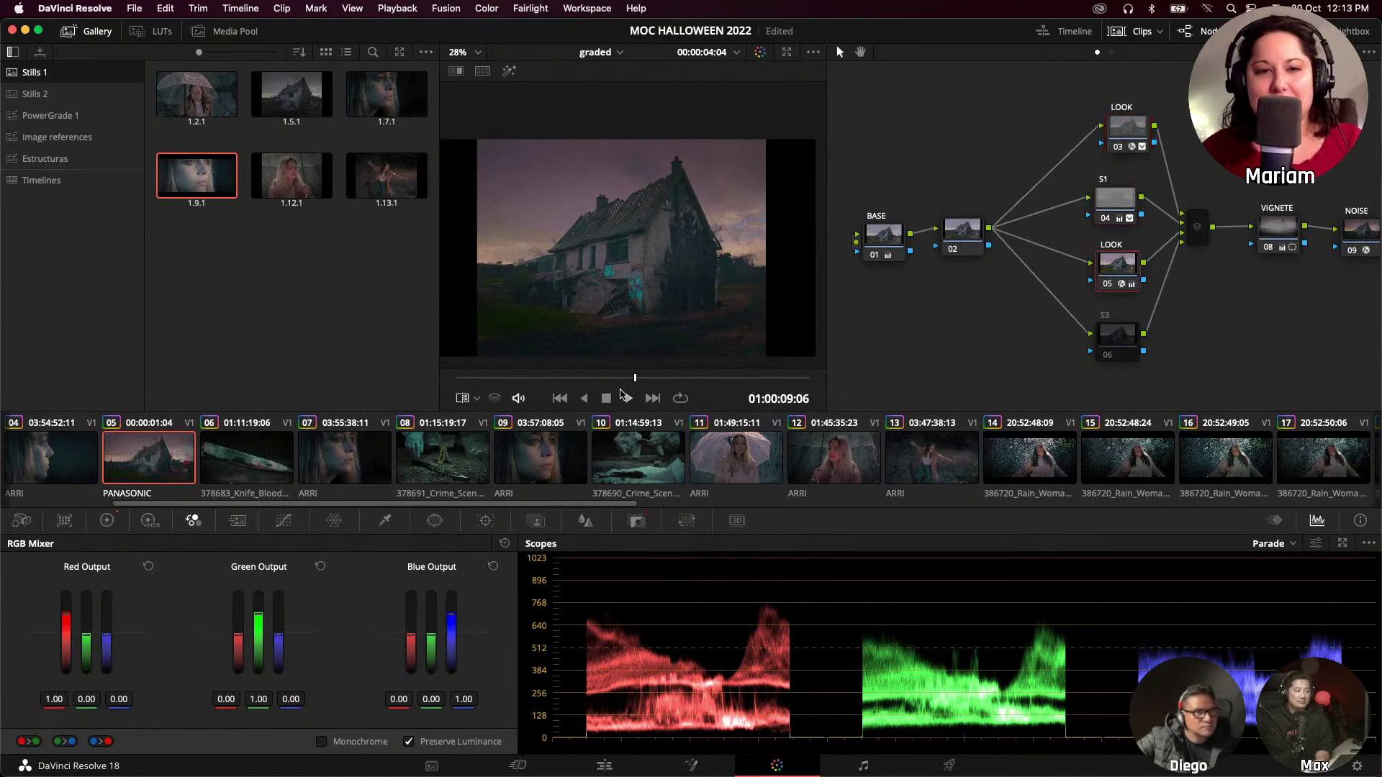
key(super+d)
key(super+d)
key(super+d)
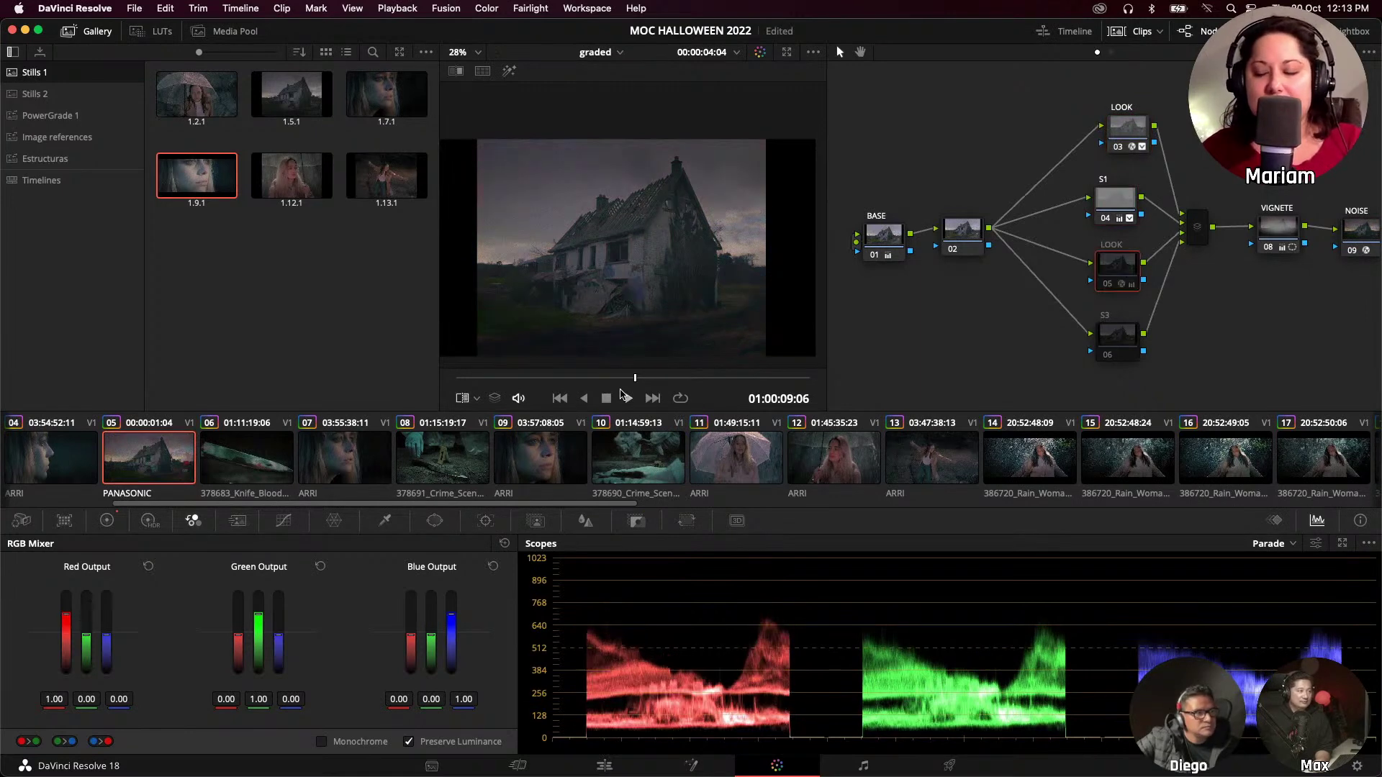
key(super+d)
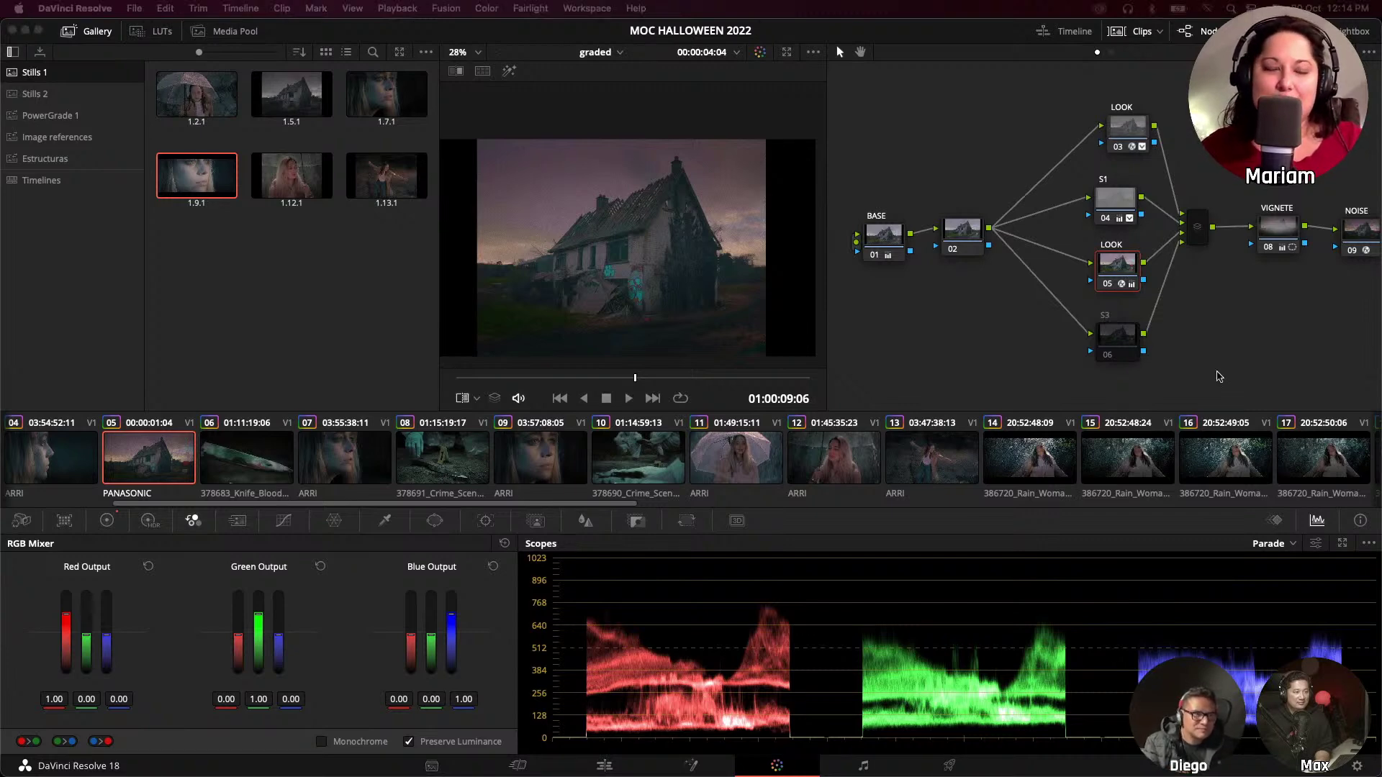
click(1132, 345)
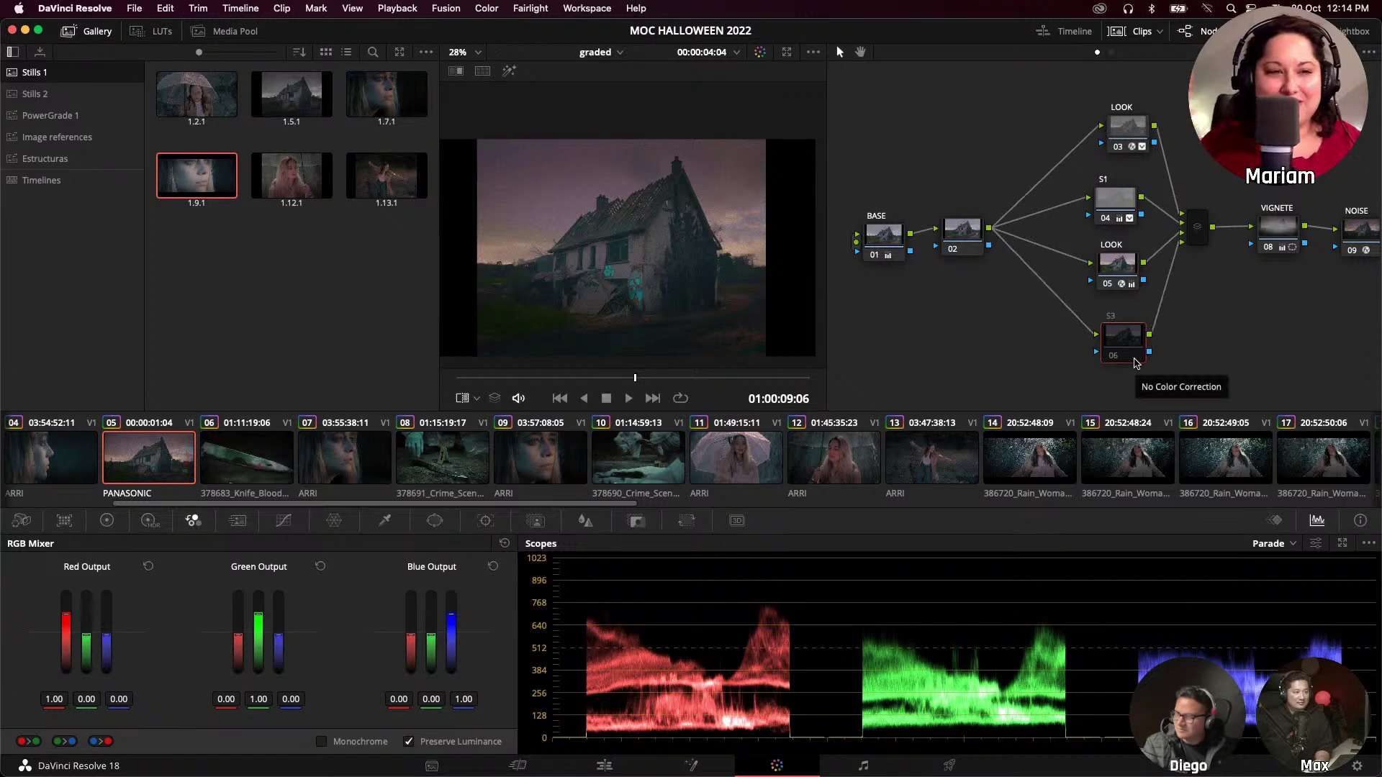
Enable S3 node 06 of the house shot, search the effects library for "vh" and apply the uni.VHS effect to the node.
key(ctrl+d)
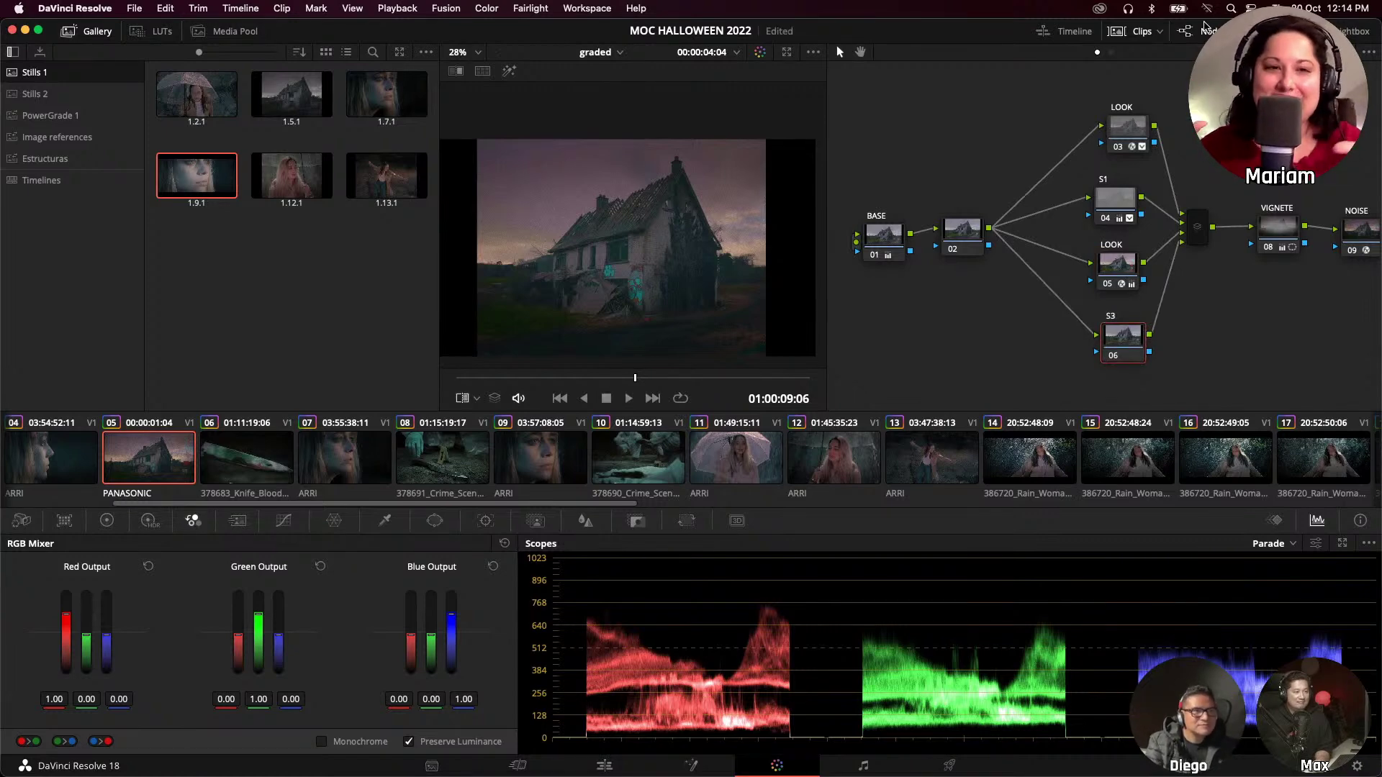
click(1346, 31)
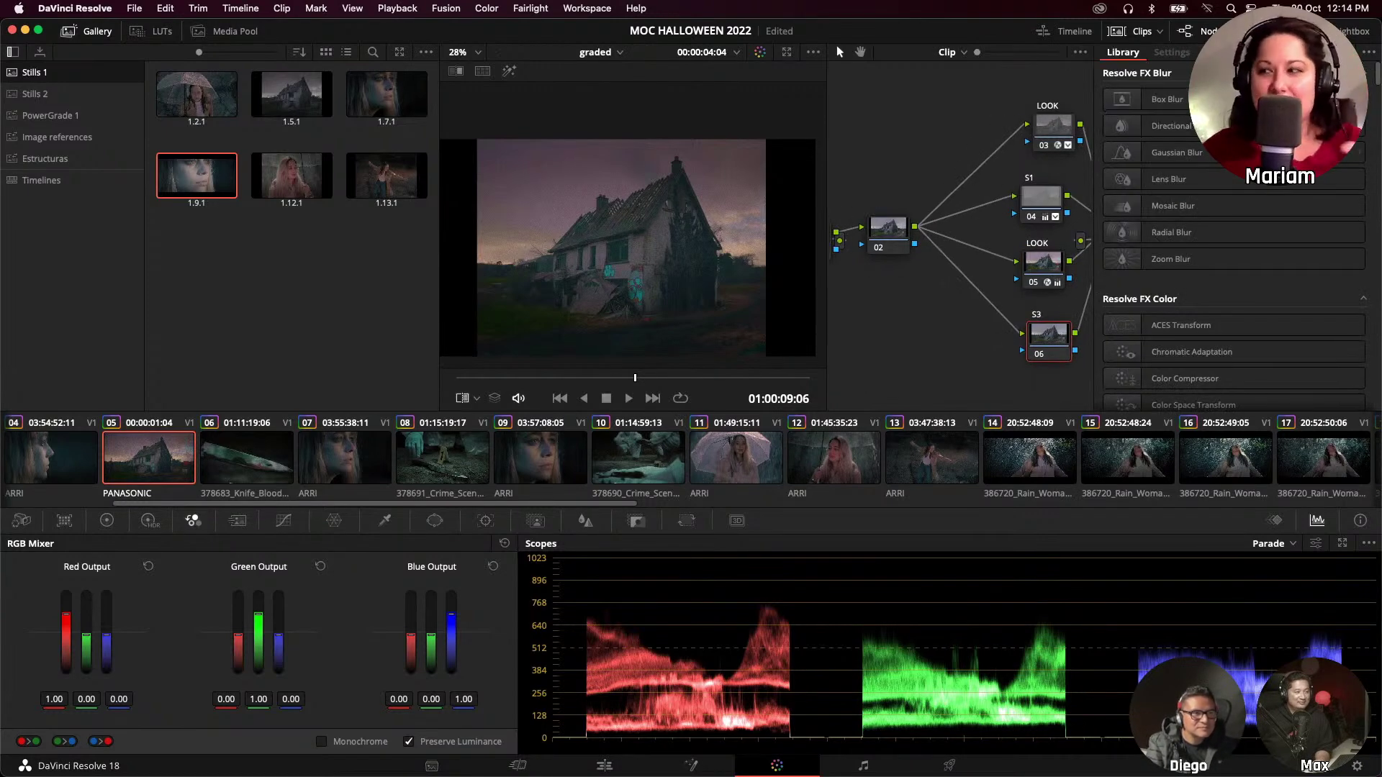
text(vh)
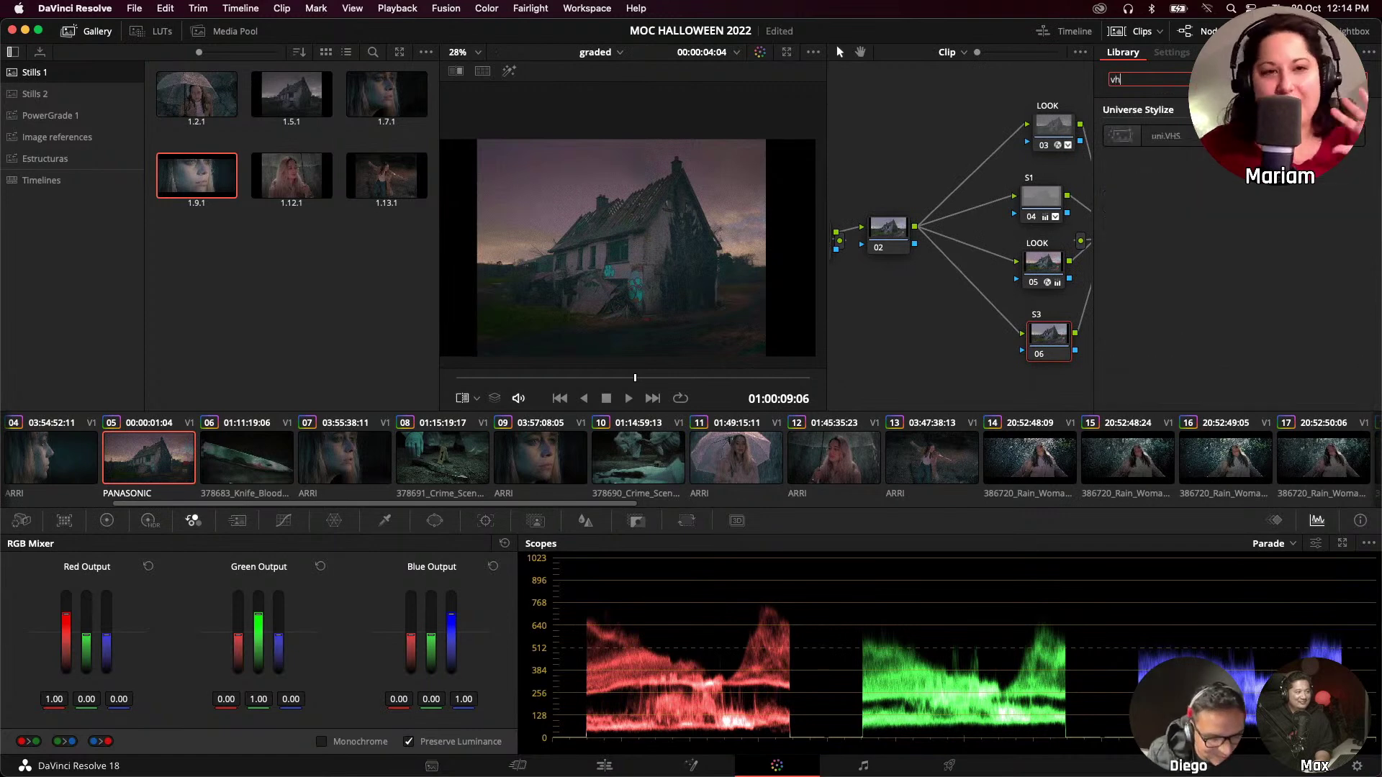
drag(1170, 137, 1051, 337)
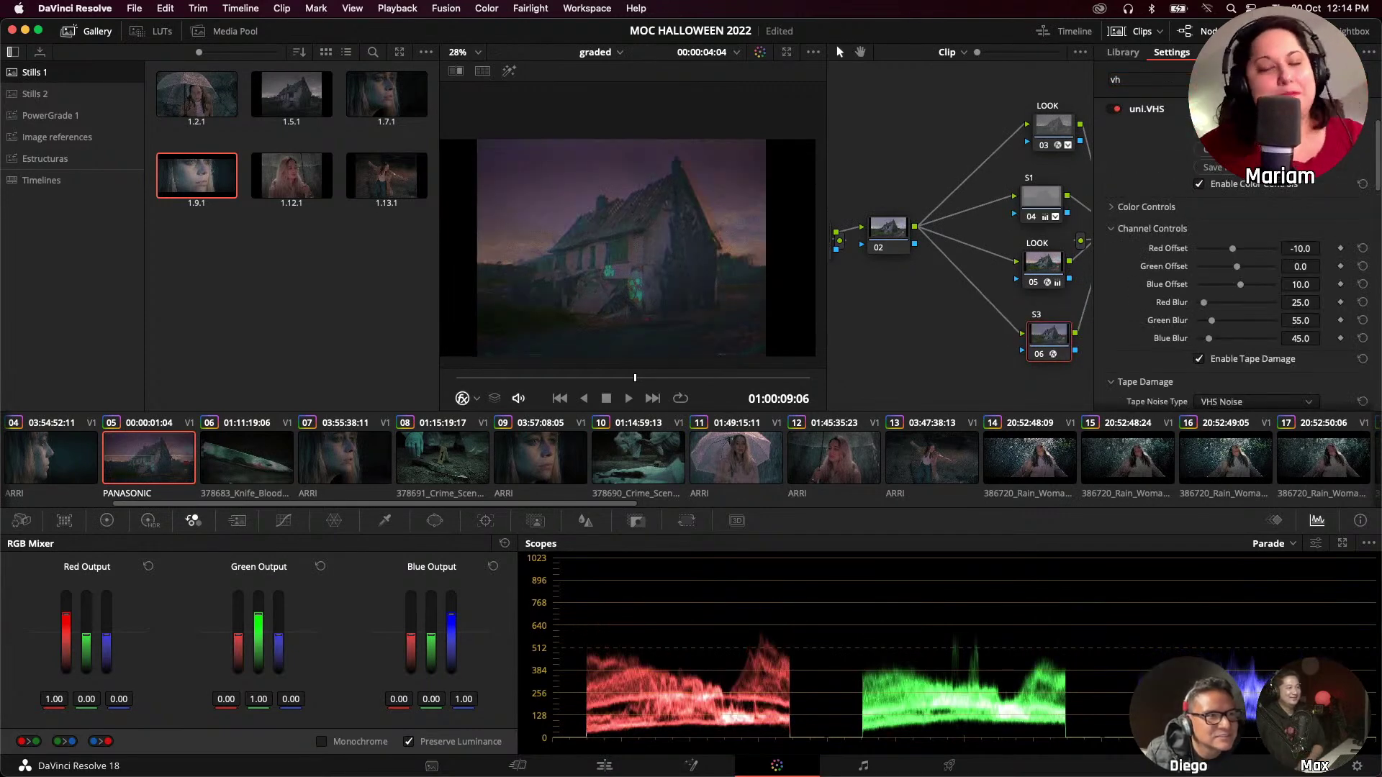
Scrub through the house shot to inspect the VHS effect at different frames, and turn on looped playback.
click(615, 377)
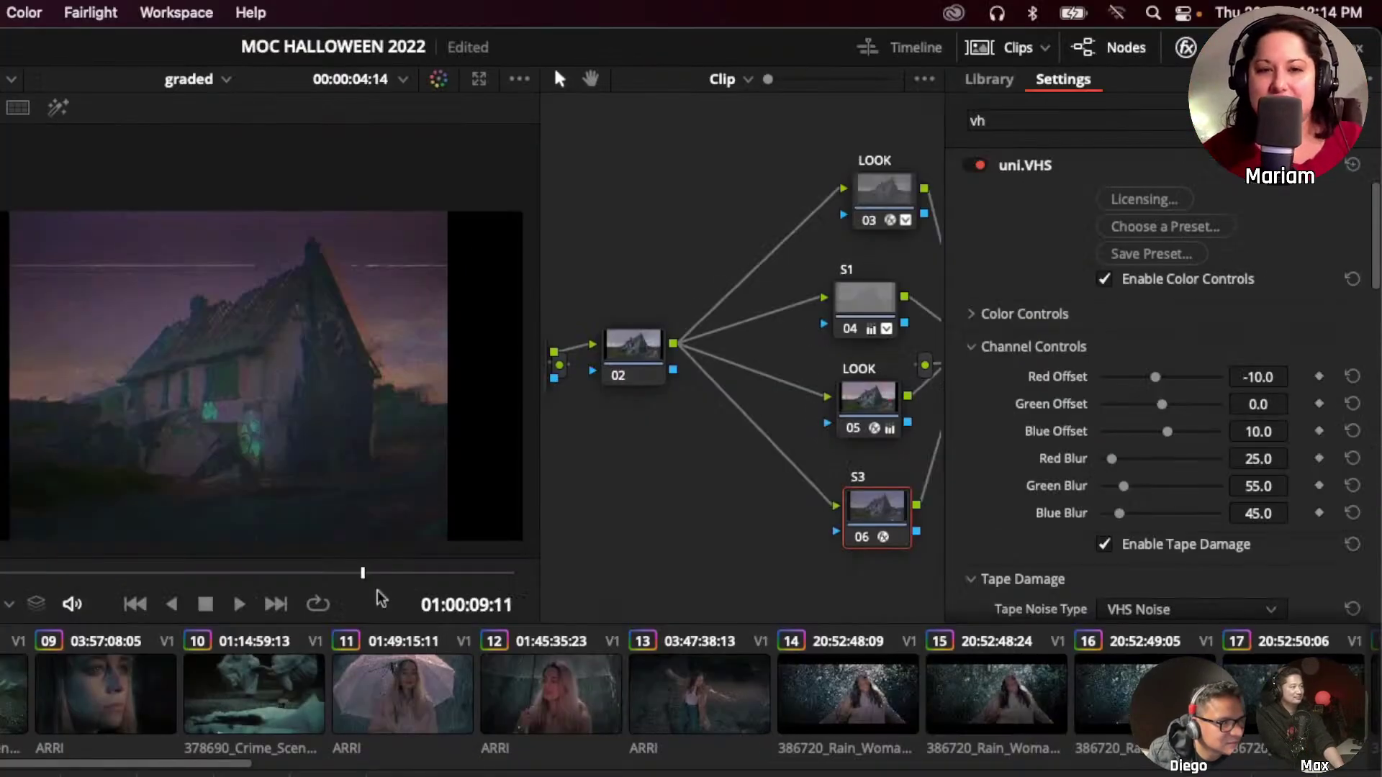
drag(369, 596, 166, 577)
click(317, 604)
click(317, 573)
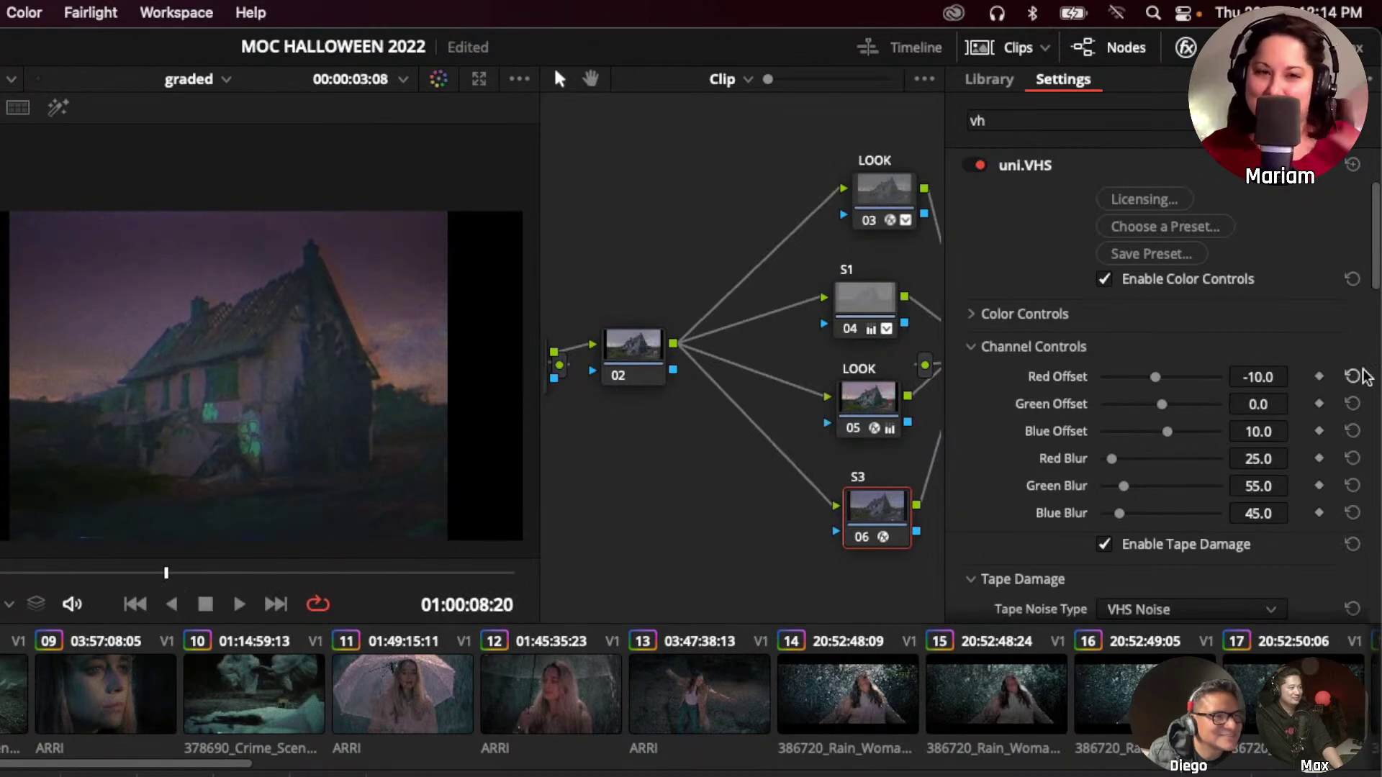
Set the uni.VHS noise scale to 1.009, pop line frequency to 39.5, frame jitter to 10.46 and blue offset to 4.6.
scroll(1367, 302, down, 4)
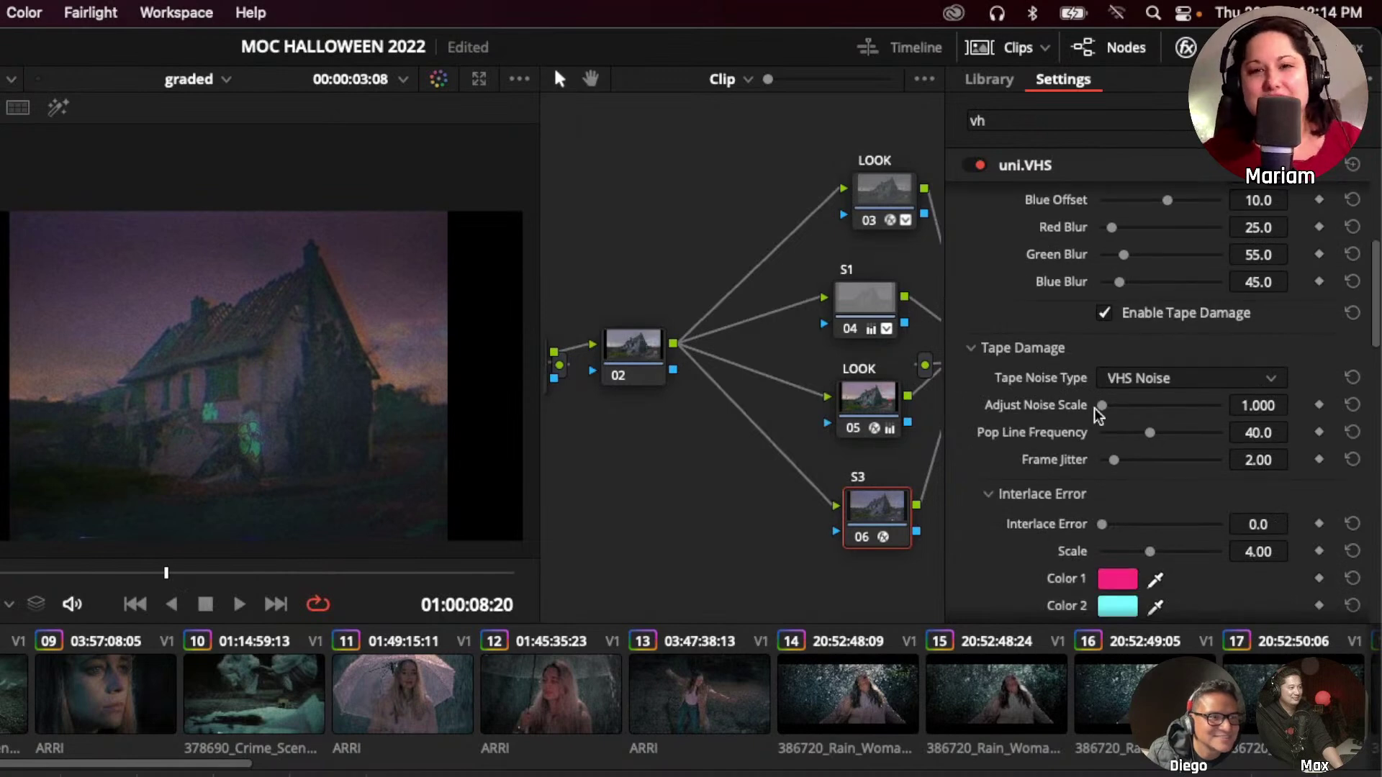
mouse_move(1108, 410)
mouse_down()
mouse_move(1214, 434)
mouse_move(1151, 454)
mouse_move(1104, 407)
mouse_move(1128, 406)
mouse_up()
drag(1123, 458, 1163, 461)
drag(1127, 406, 1113, 405)
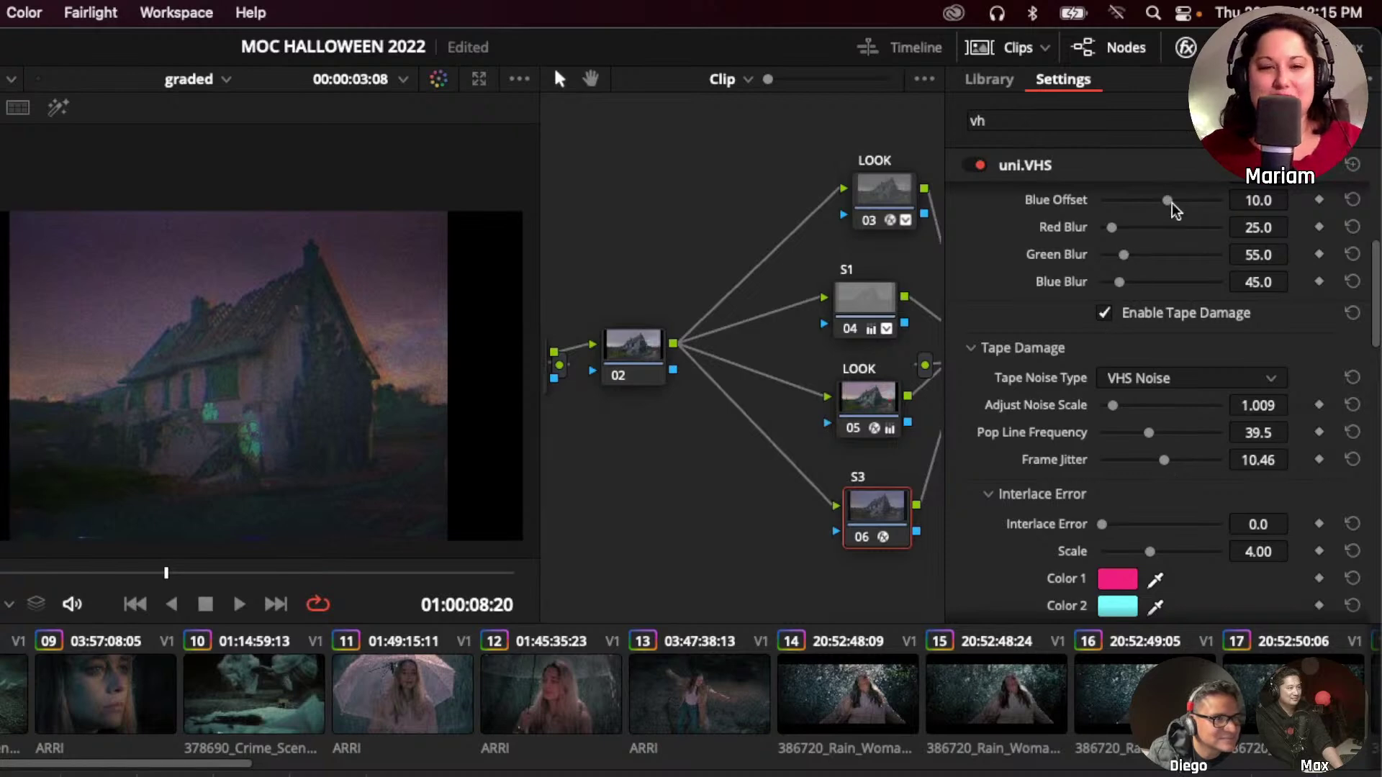
mouse_move(1168, 202)
mouse_down()
mouse_move(1180, 204)
mouse_move(1166, 204)
mouse_up()
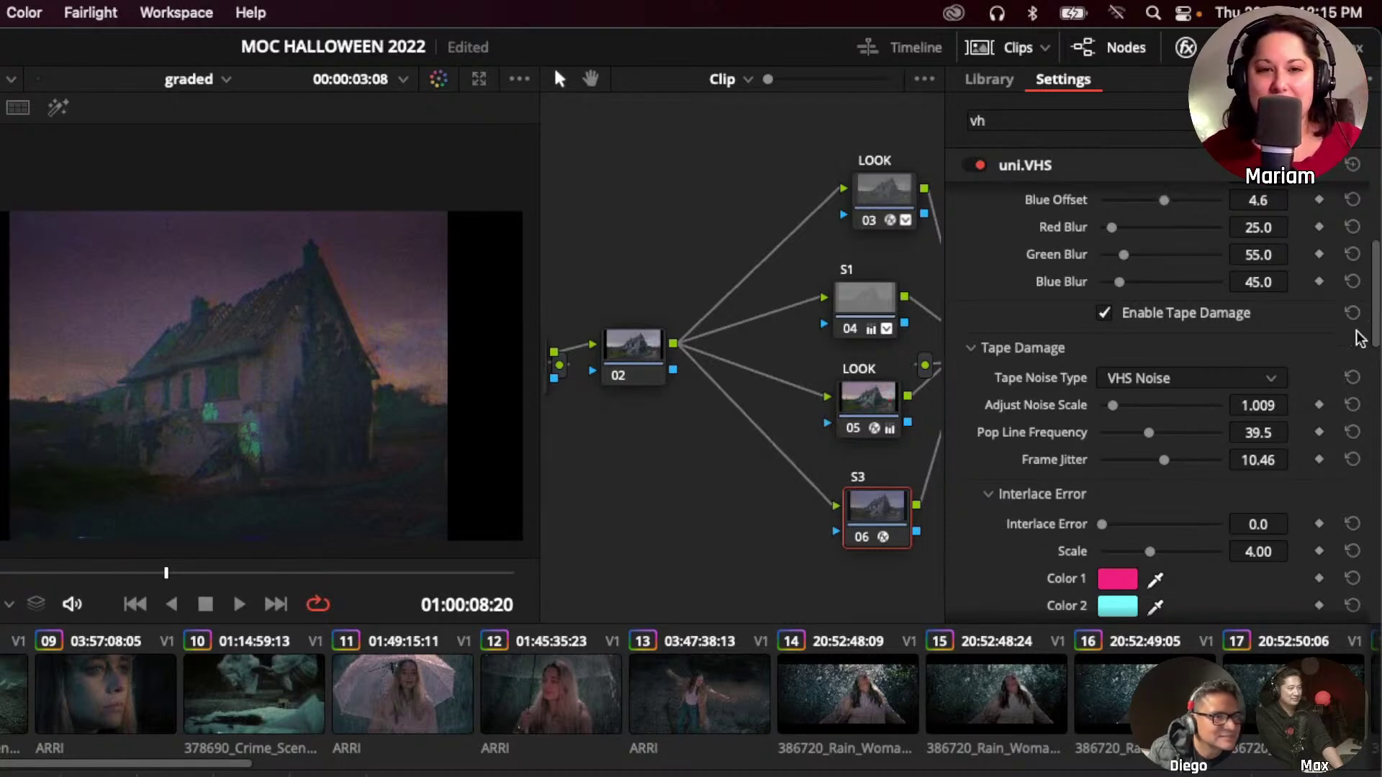
Reset the node grade of S3 node 06 in the house shot, and bring up rain clip 15 and clip 12 for review.
right_click(879, 514)
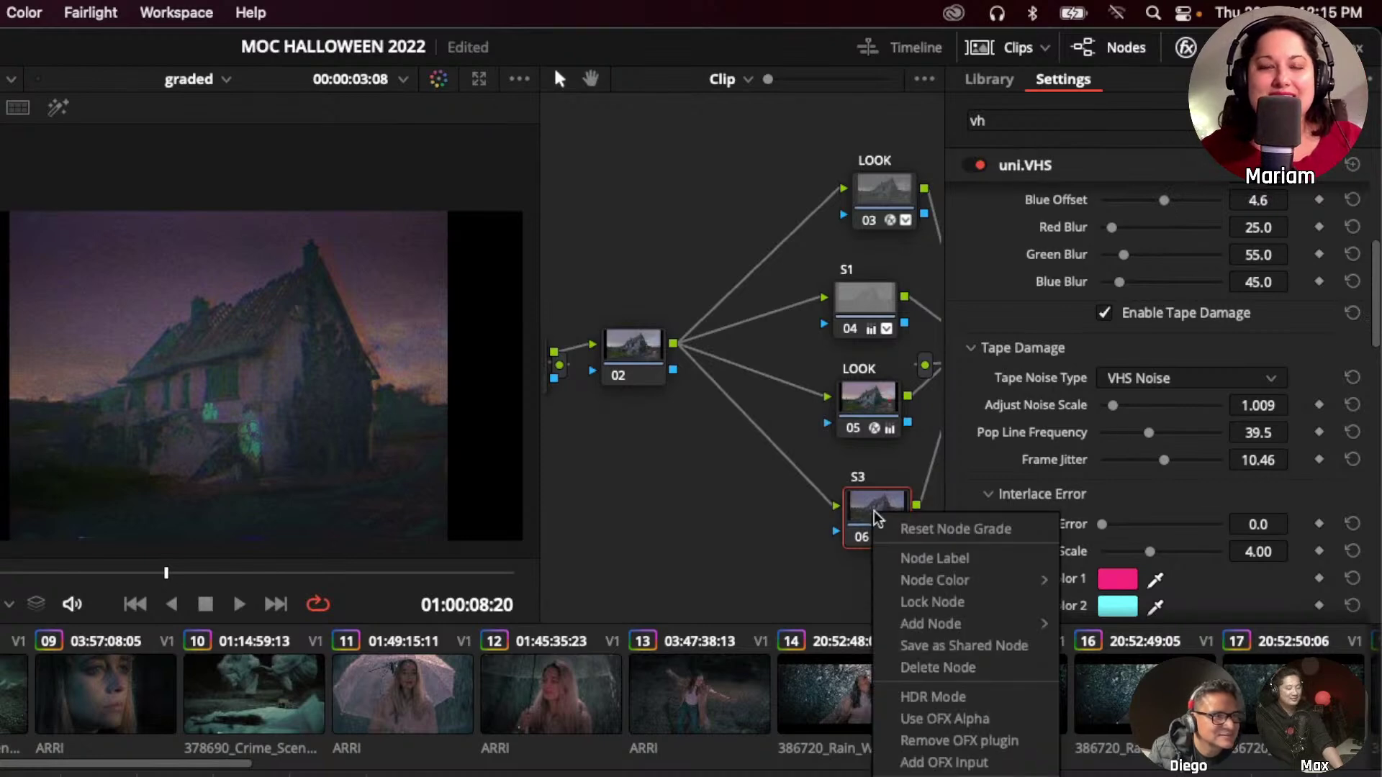
click(915, 527)
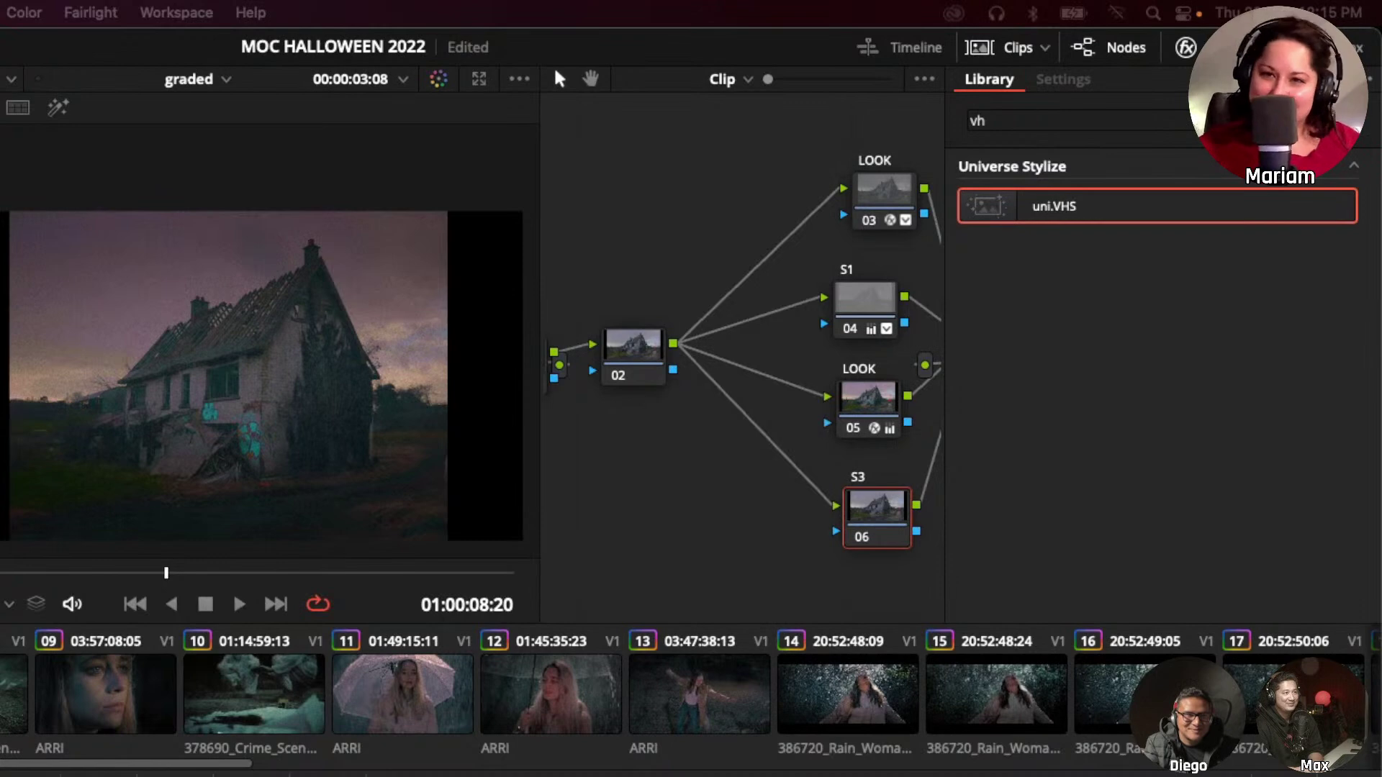
click(1009, 705)
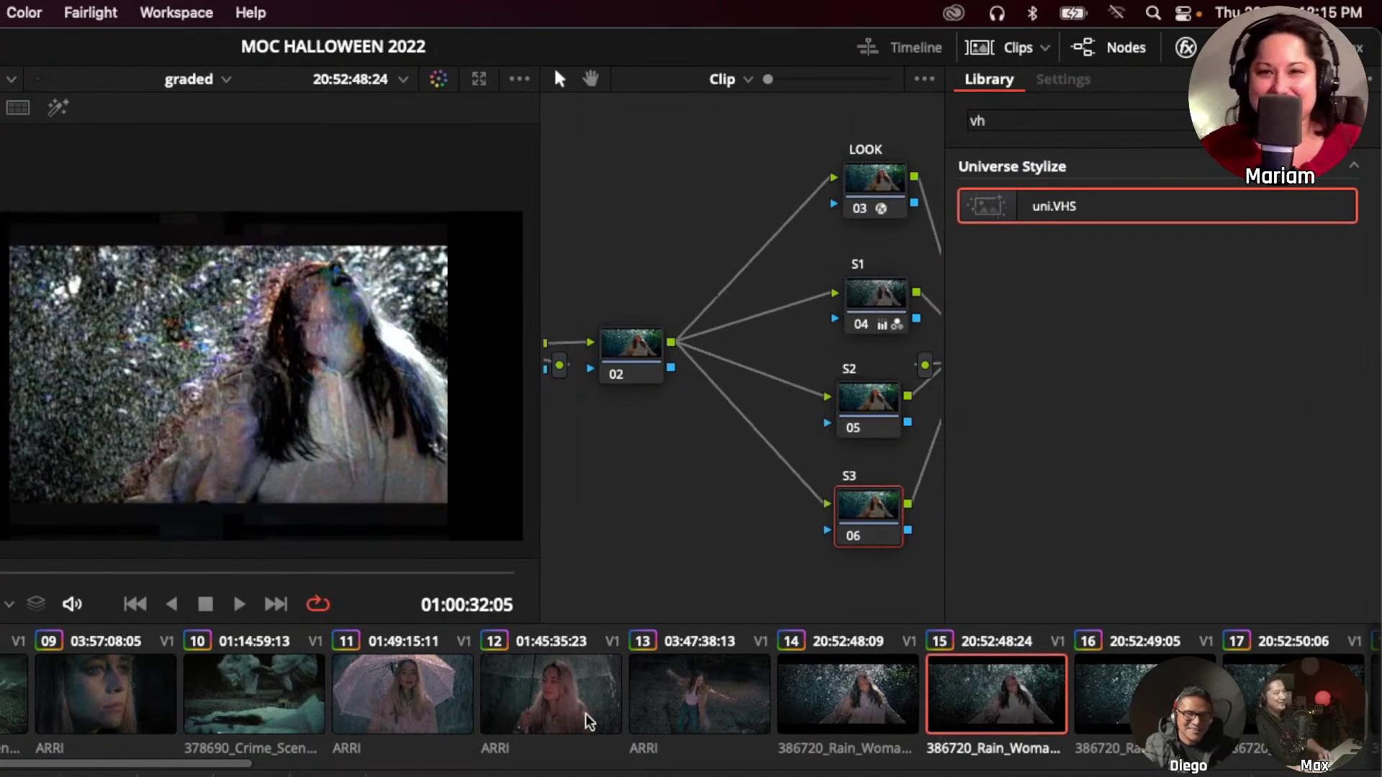
click(598, 745)
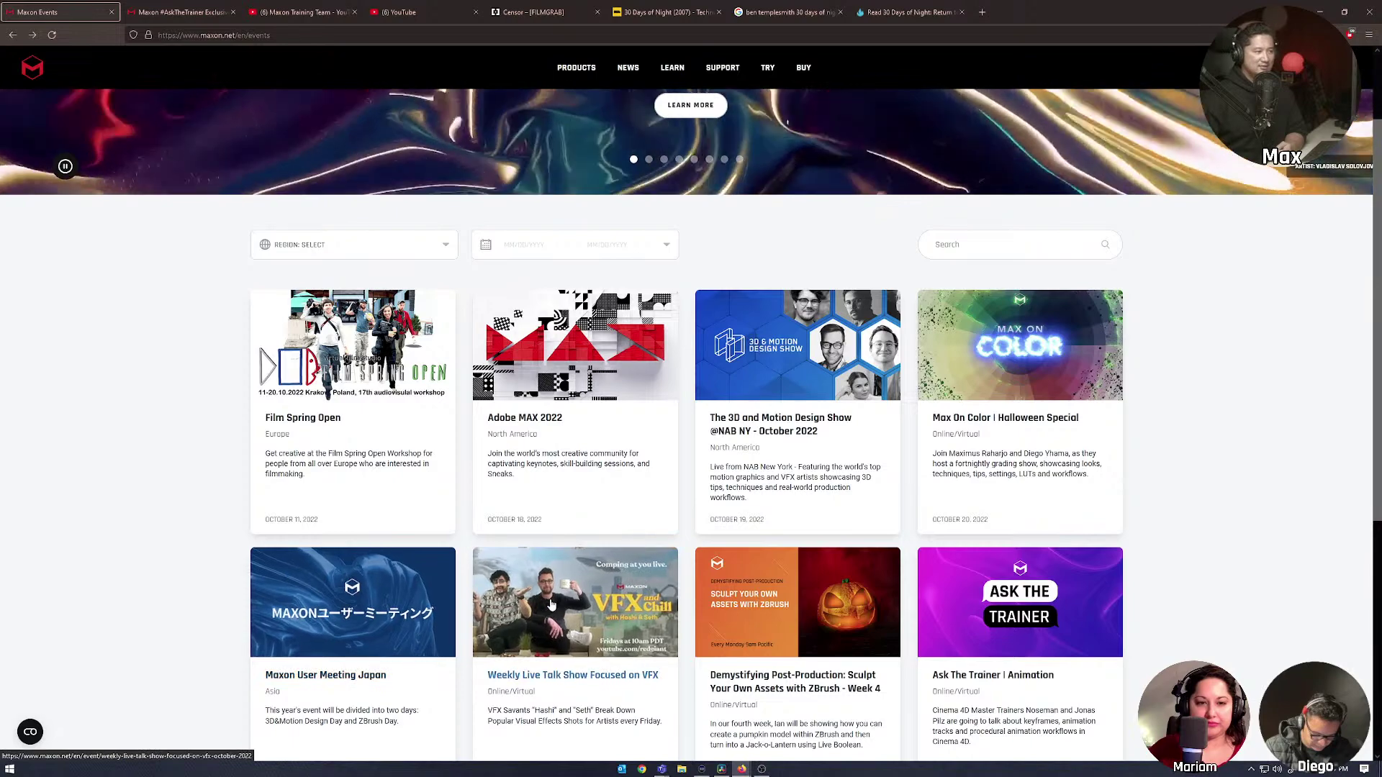
Switch to the browser to look through the Maxon events page and bring up the #AskTheTrainer Exclusive Wear store page.
scroll(565, 587, down, 3)
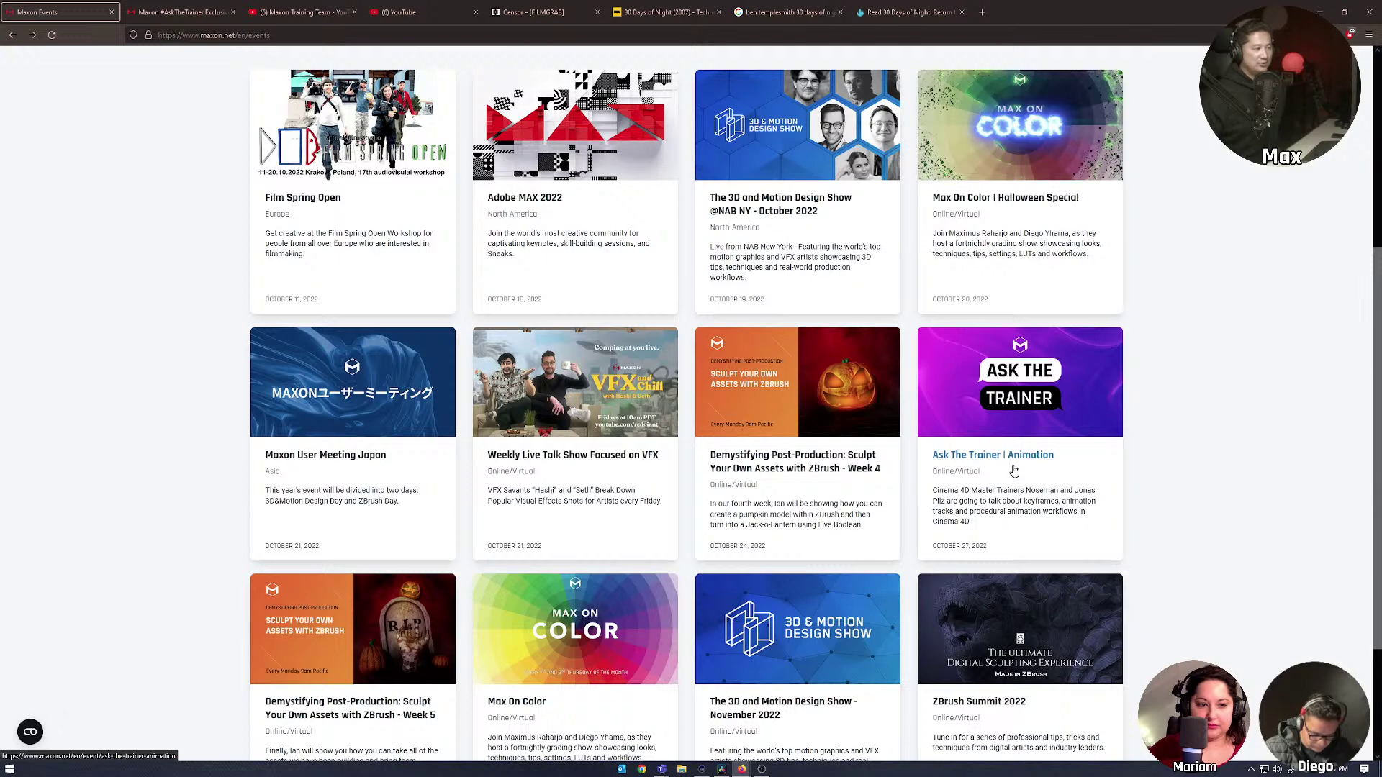
click(183, 12)
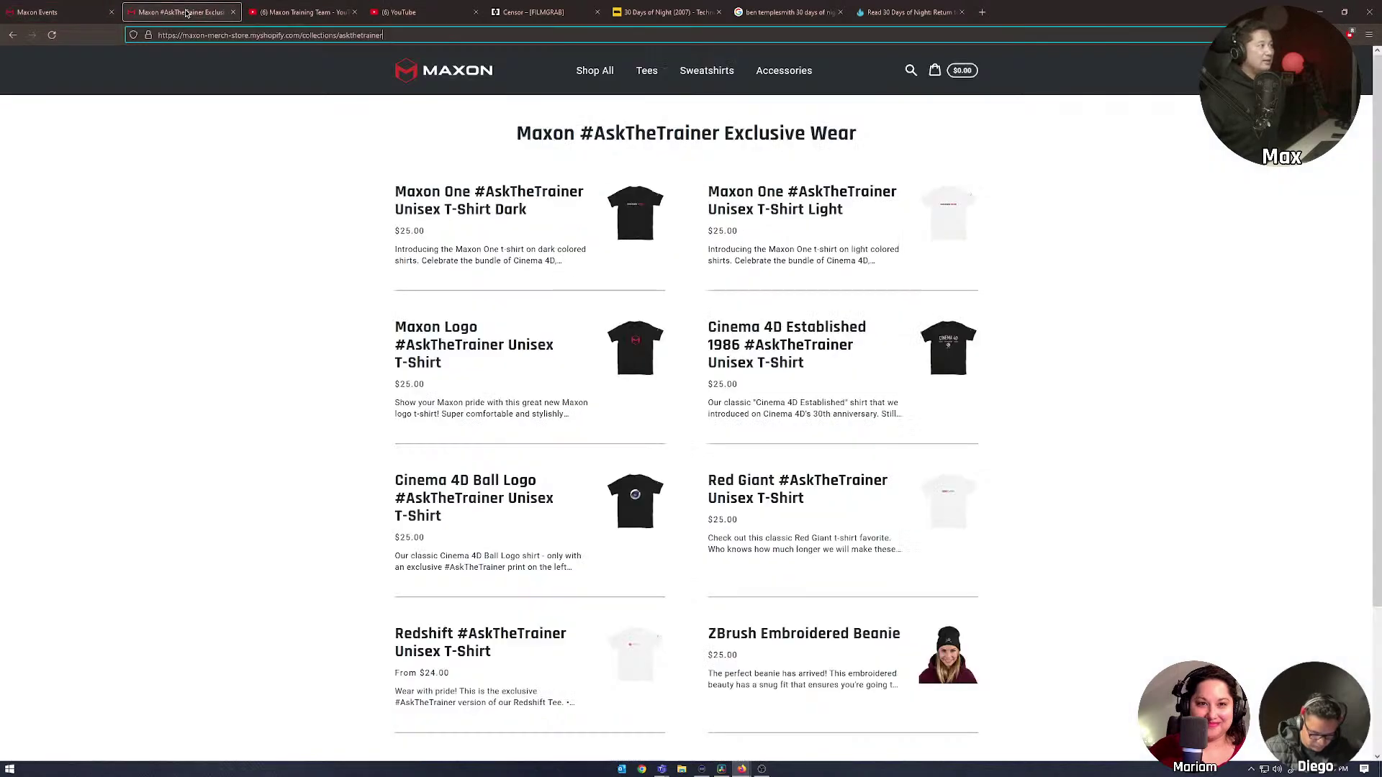